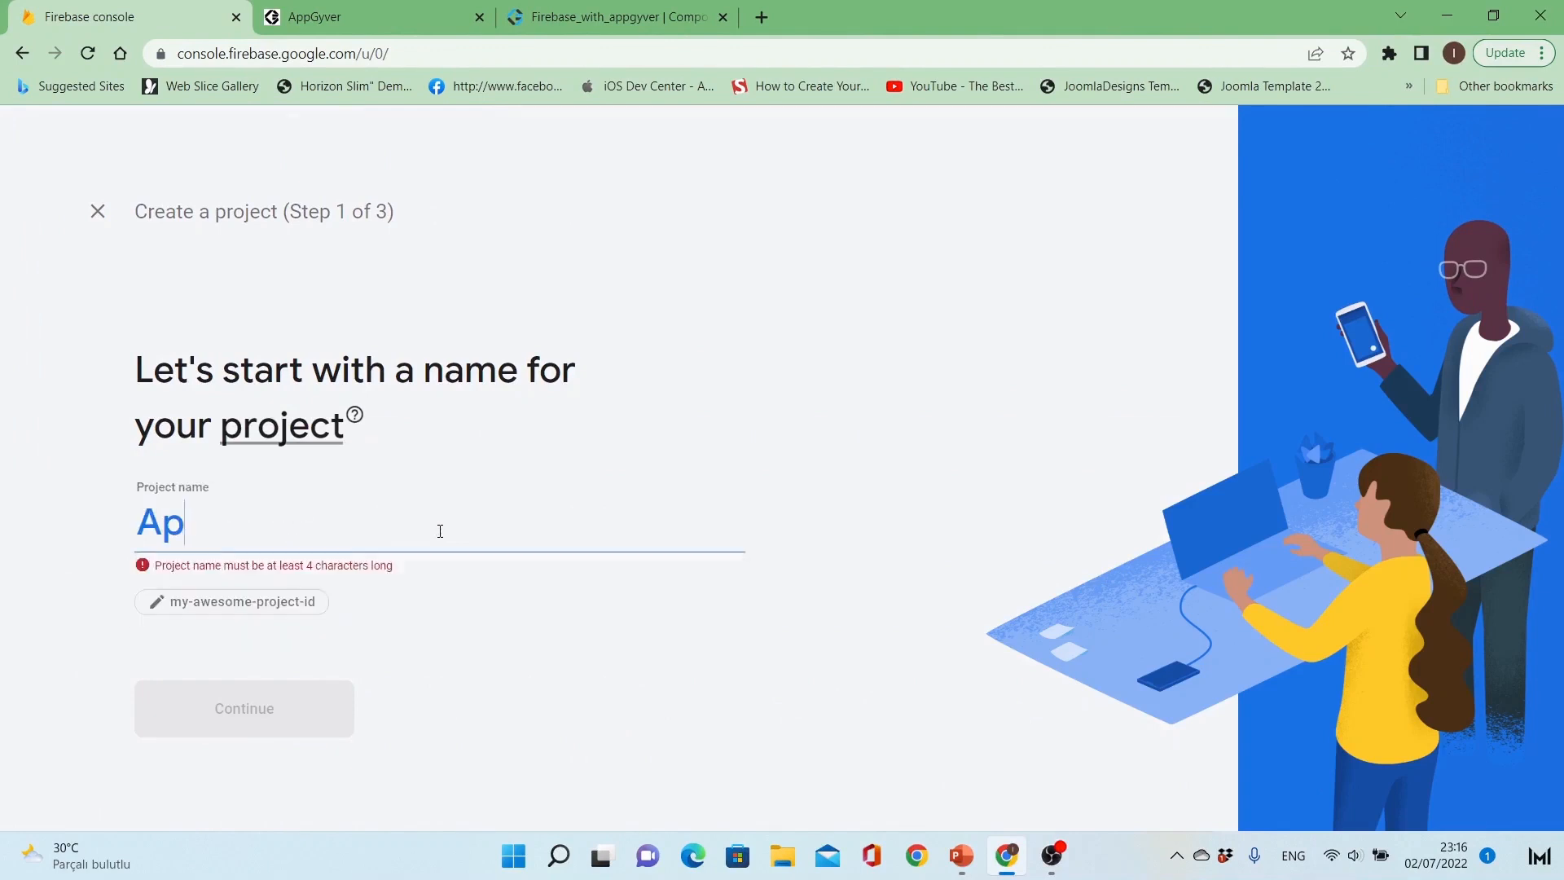
Step: Name the new project Appgyver-with-firebase and continue to the Google Analytics stage of project creation
type("ith_")
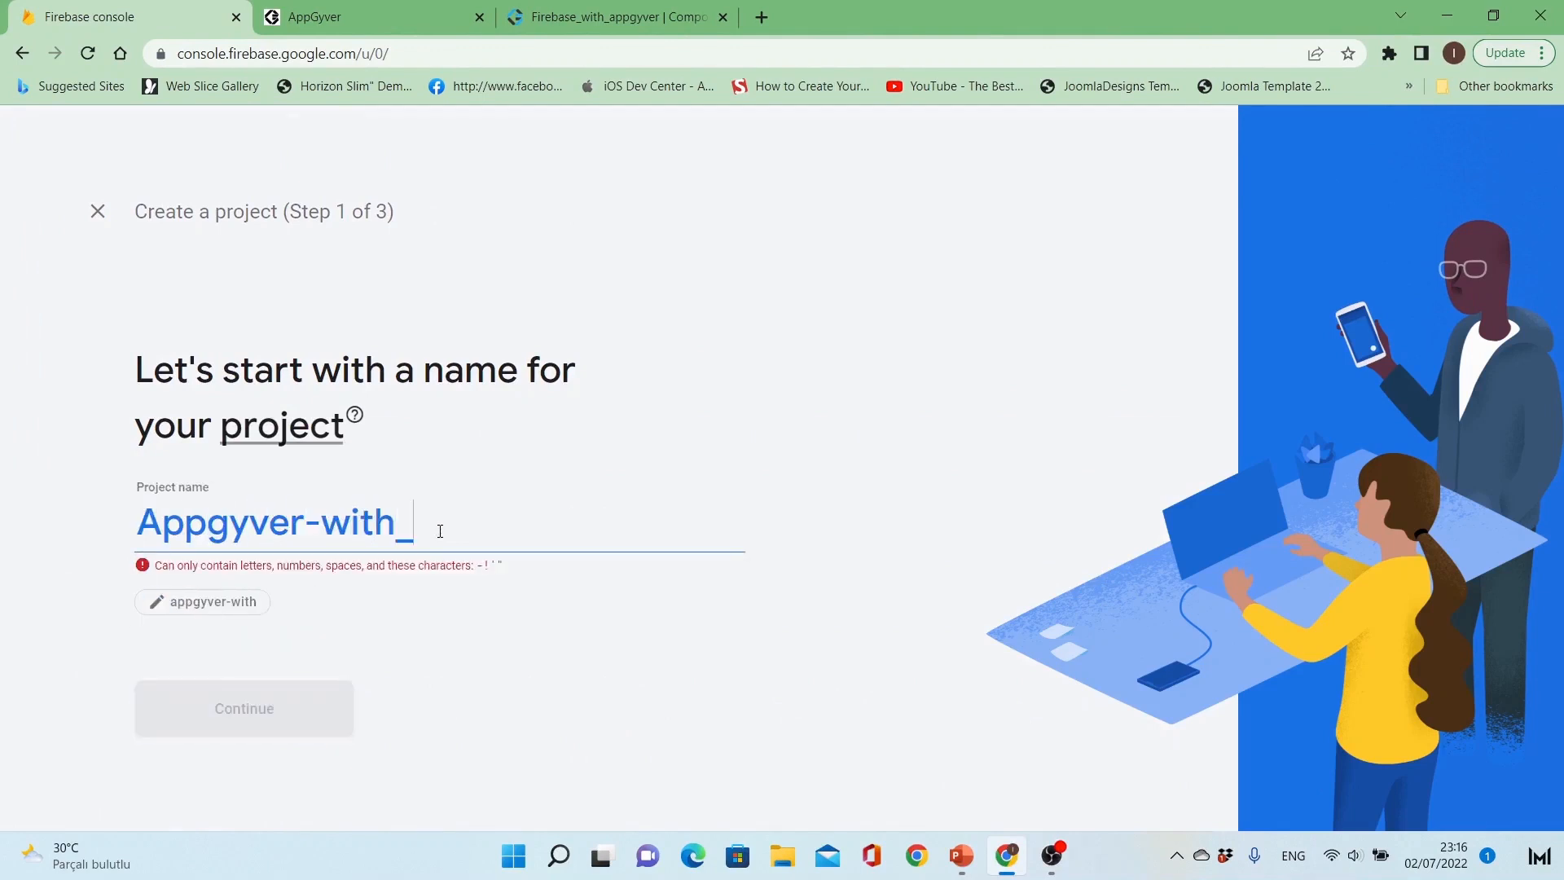
key("BackSpace")
type("-")
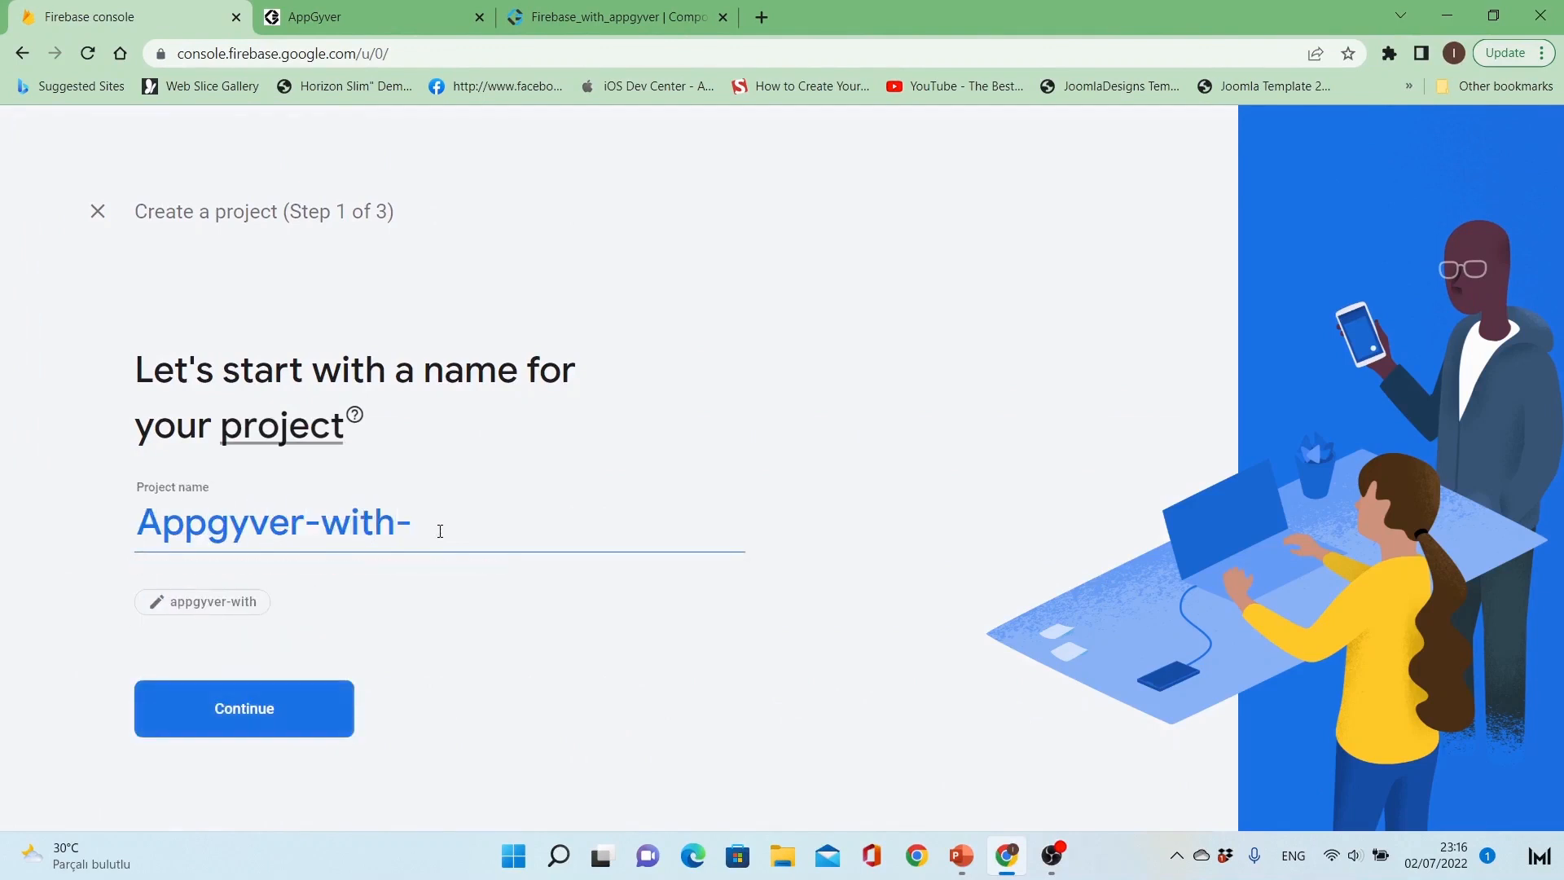
type("firea")
key("BackSpace")
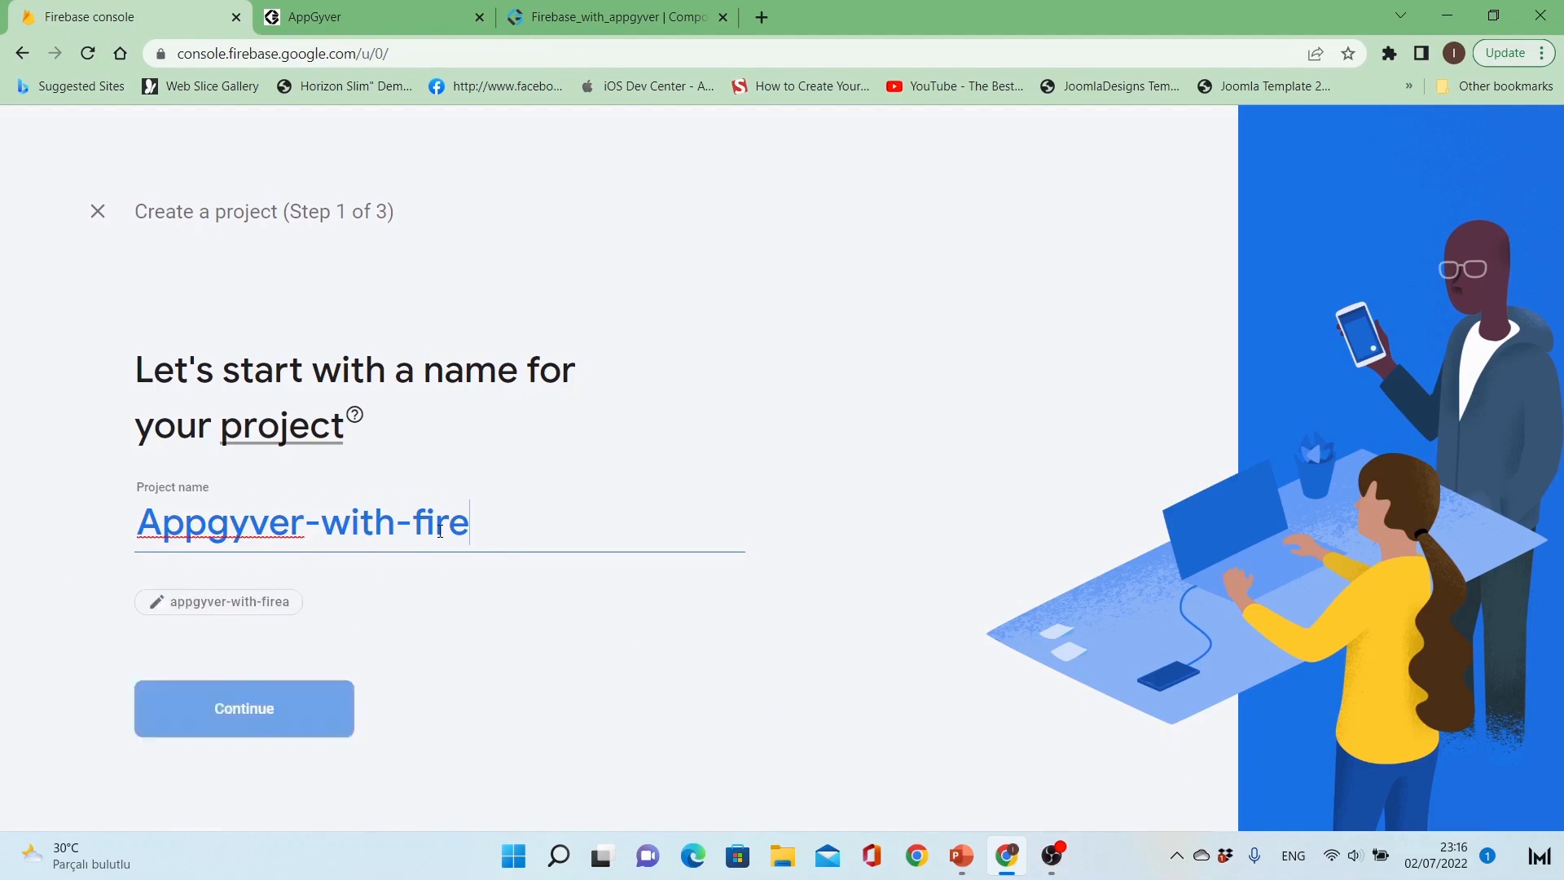
type("base")
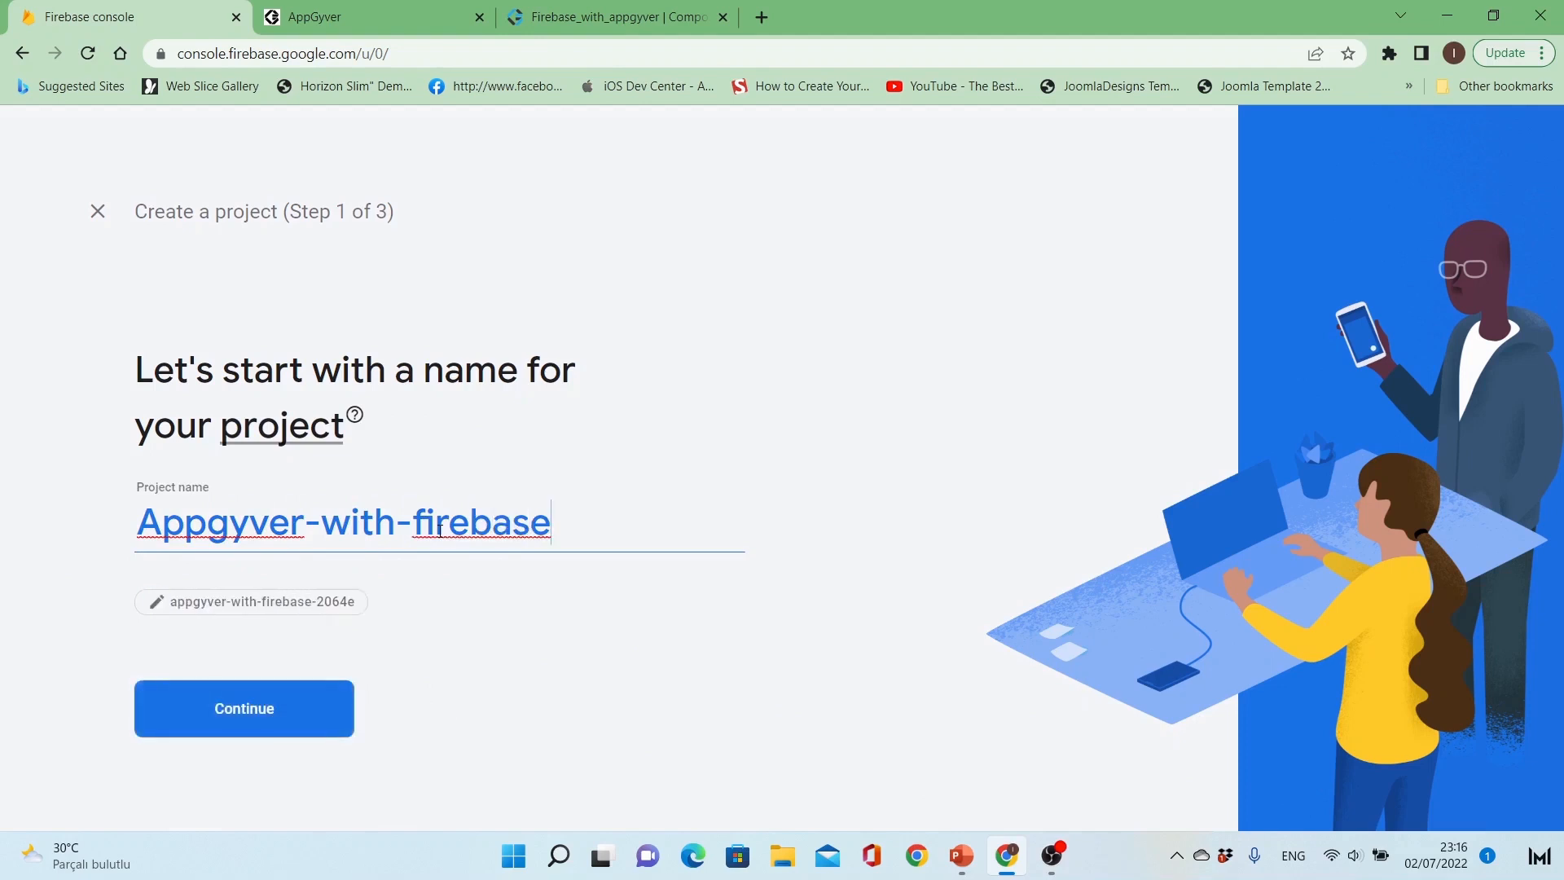
left_click(294, 714)
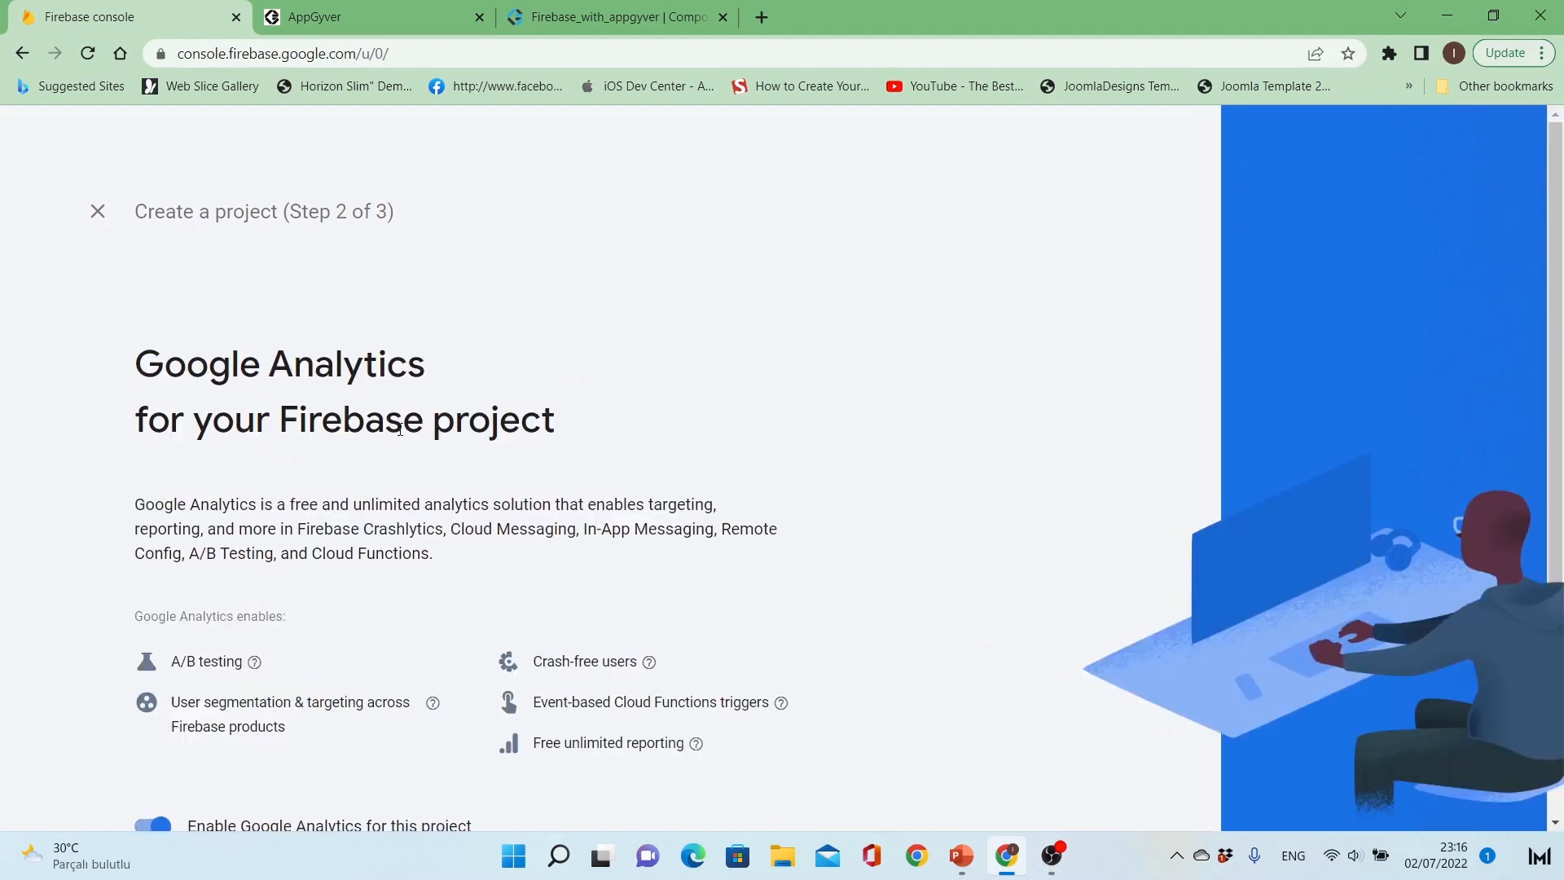
Step: Disable Google Analytics for the project, create it, and continue to its overview page
scroll(400, 429, "down", 2)
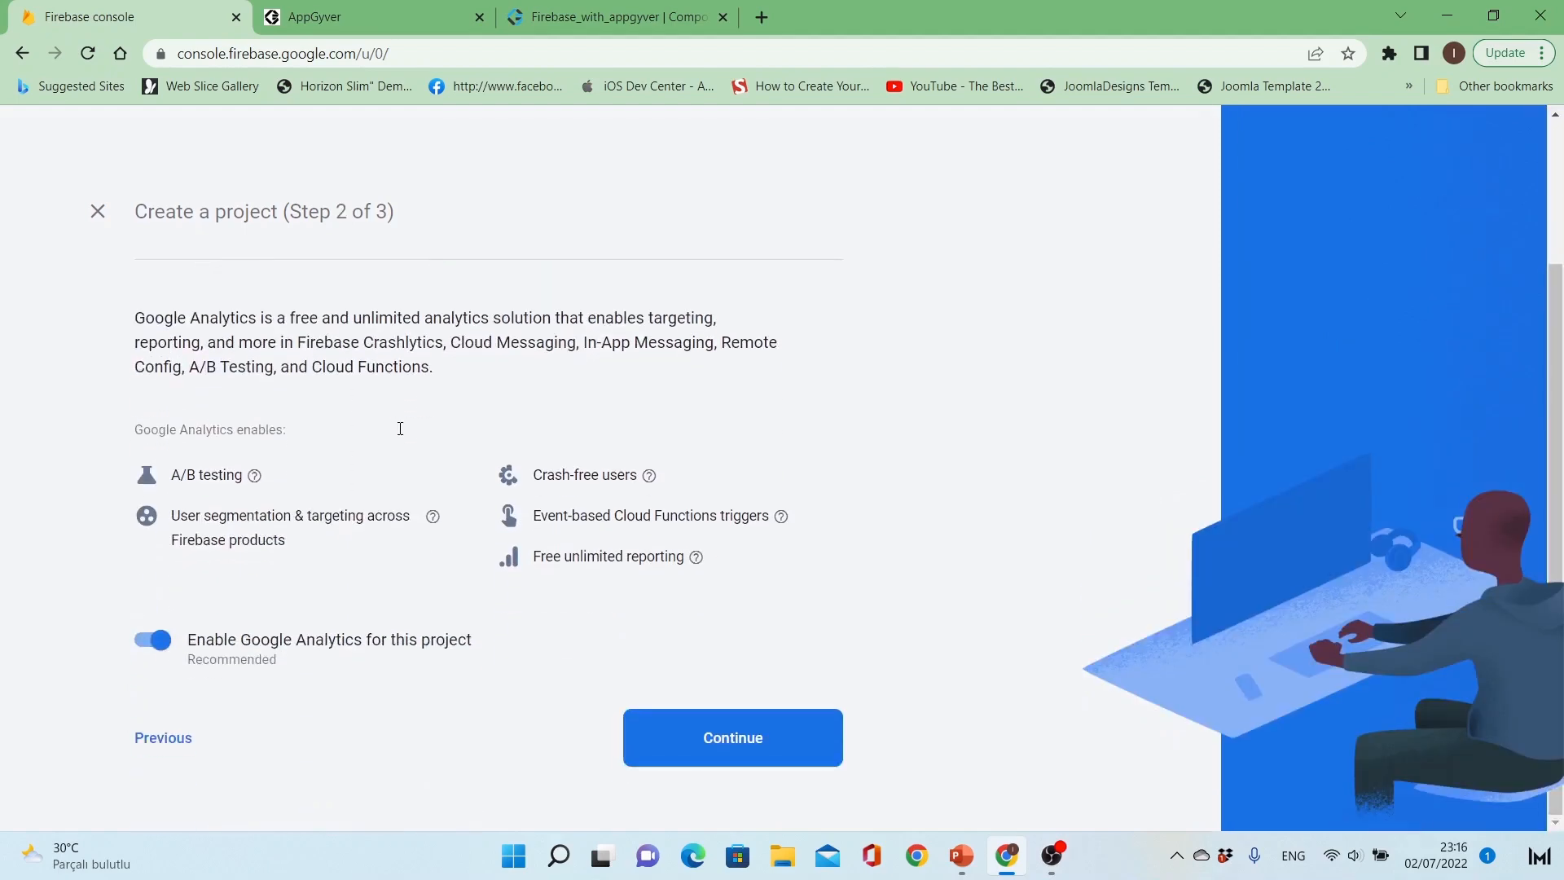
left_click(148, 649)
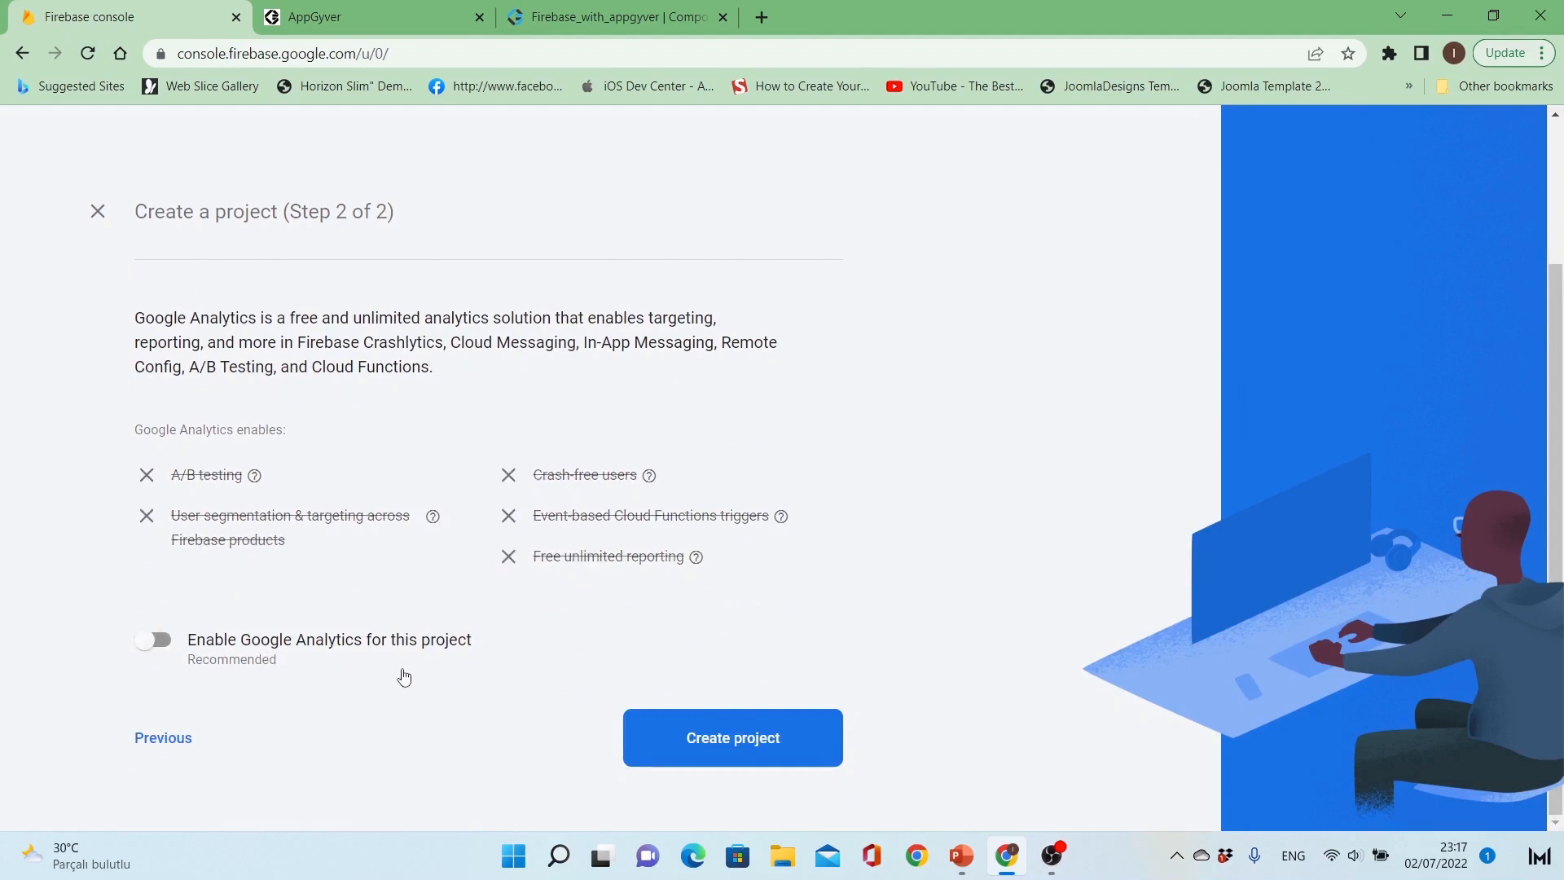
left_click(692, 733)
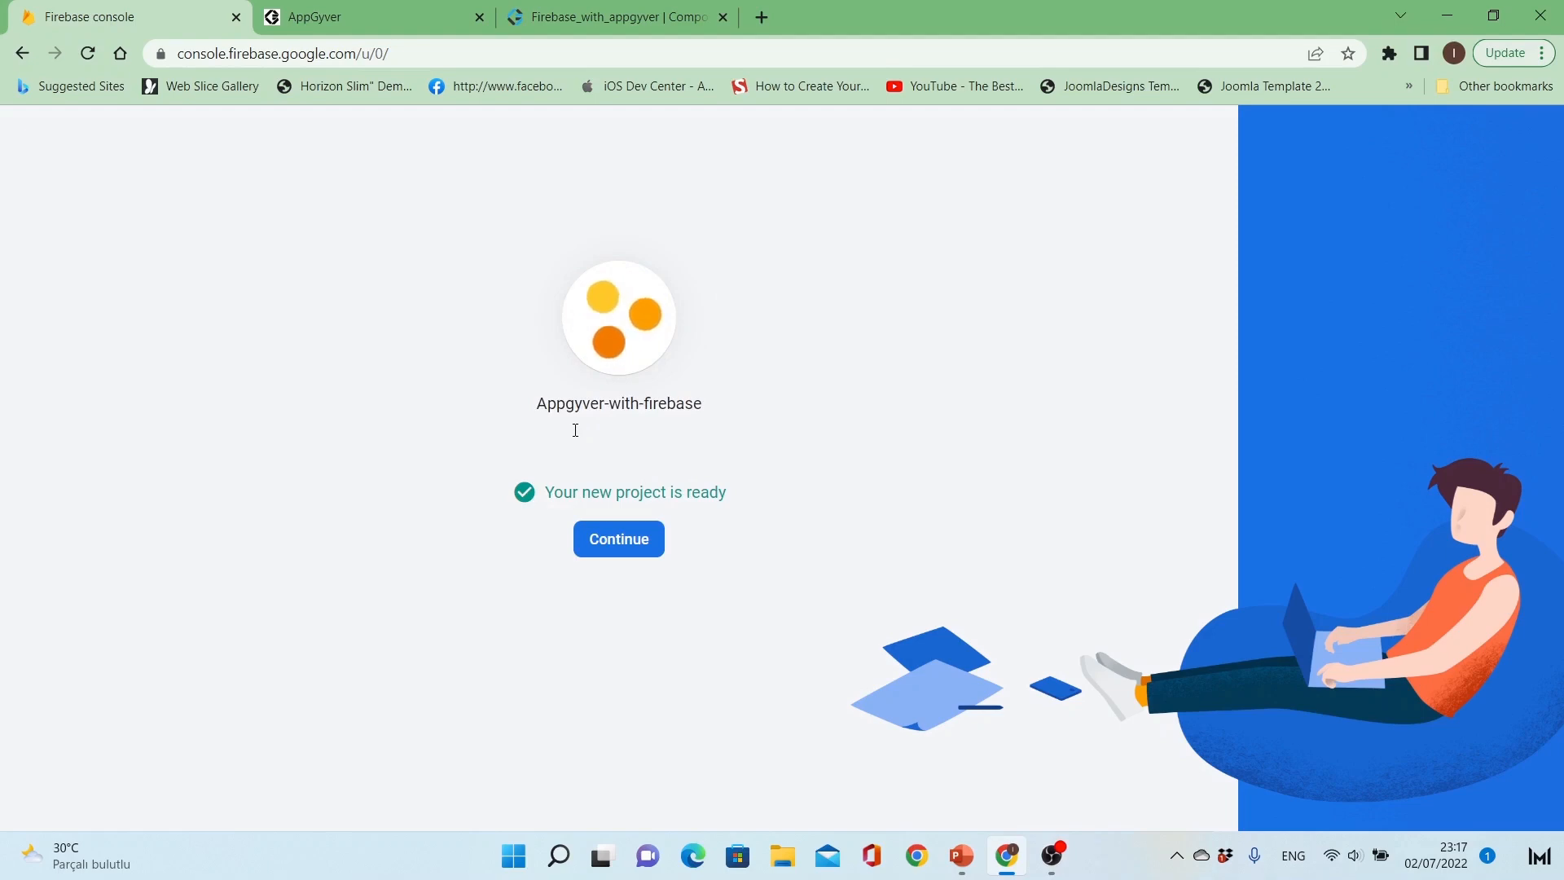
left_click(618, 538)
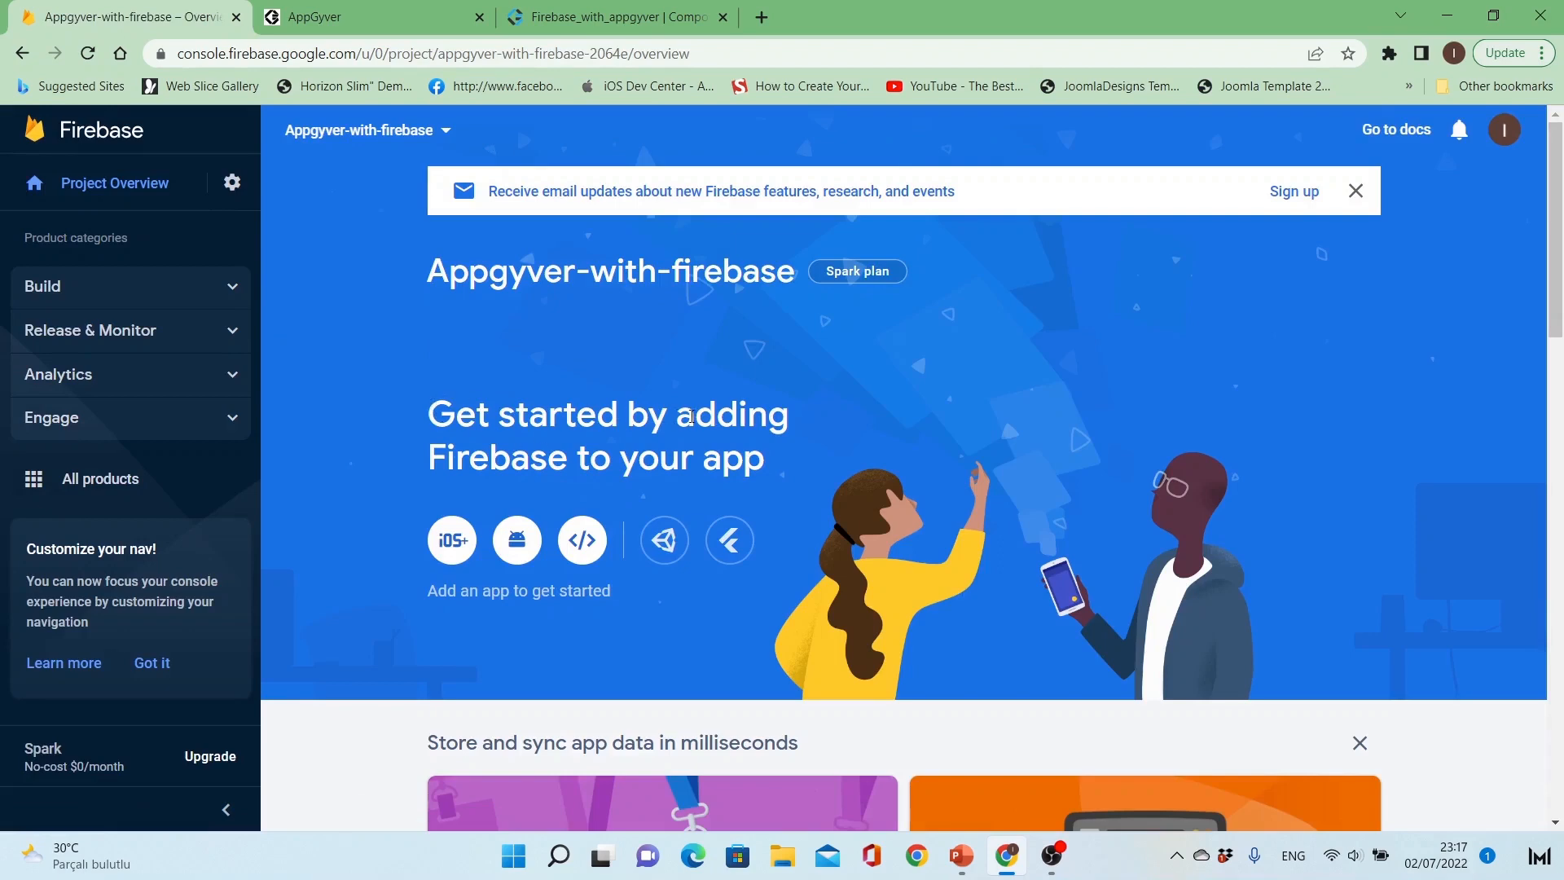
Step: Add a web app to the project and register it with the nickname users-webapp
left_click_drag(428, 418, 454, 423)
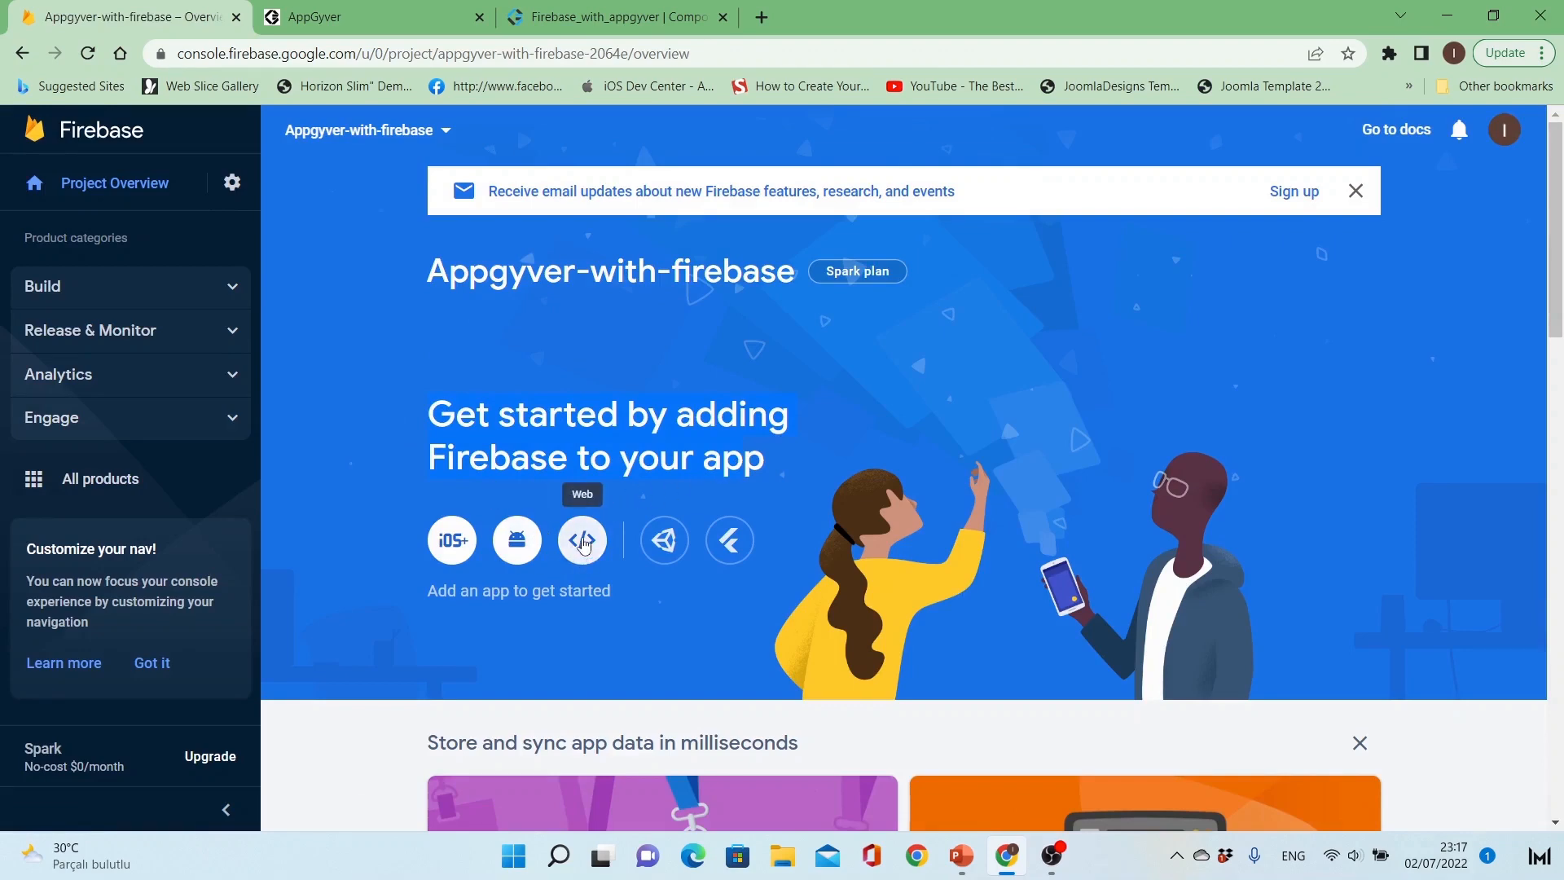
left_click(584, 542)
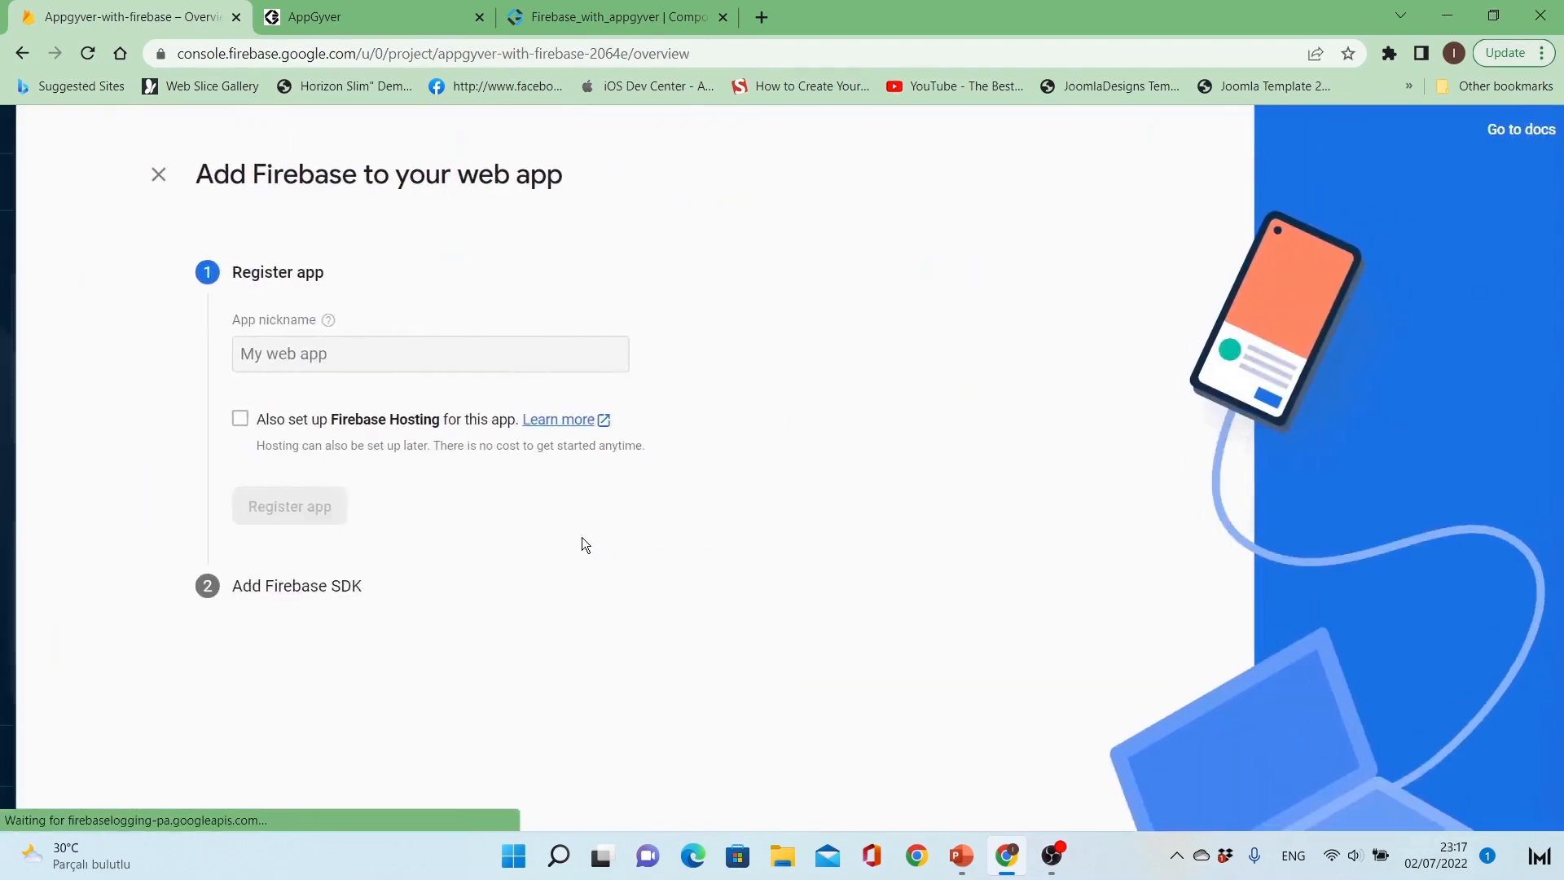
left_click(444, 356)
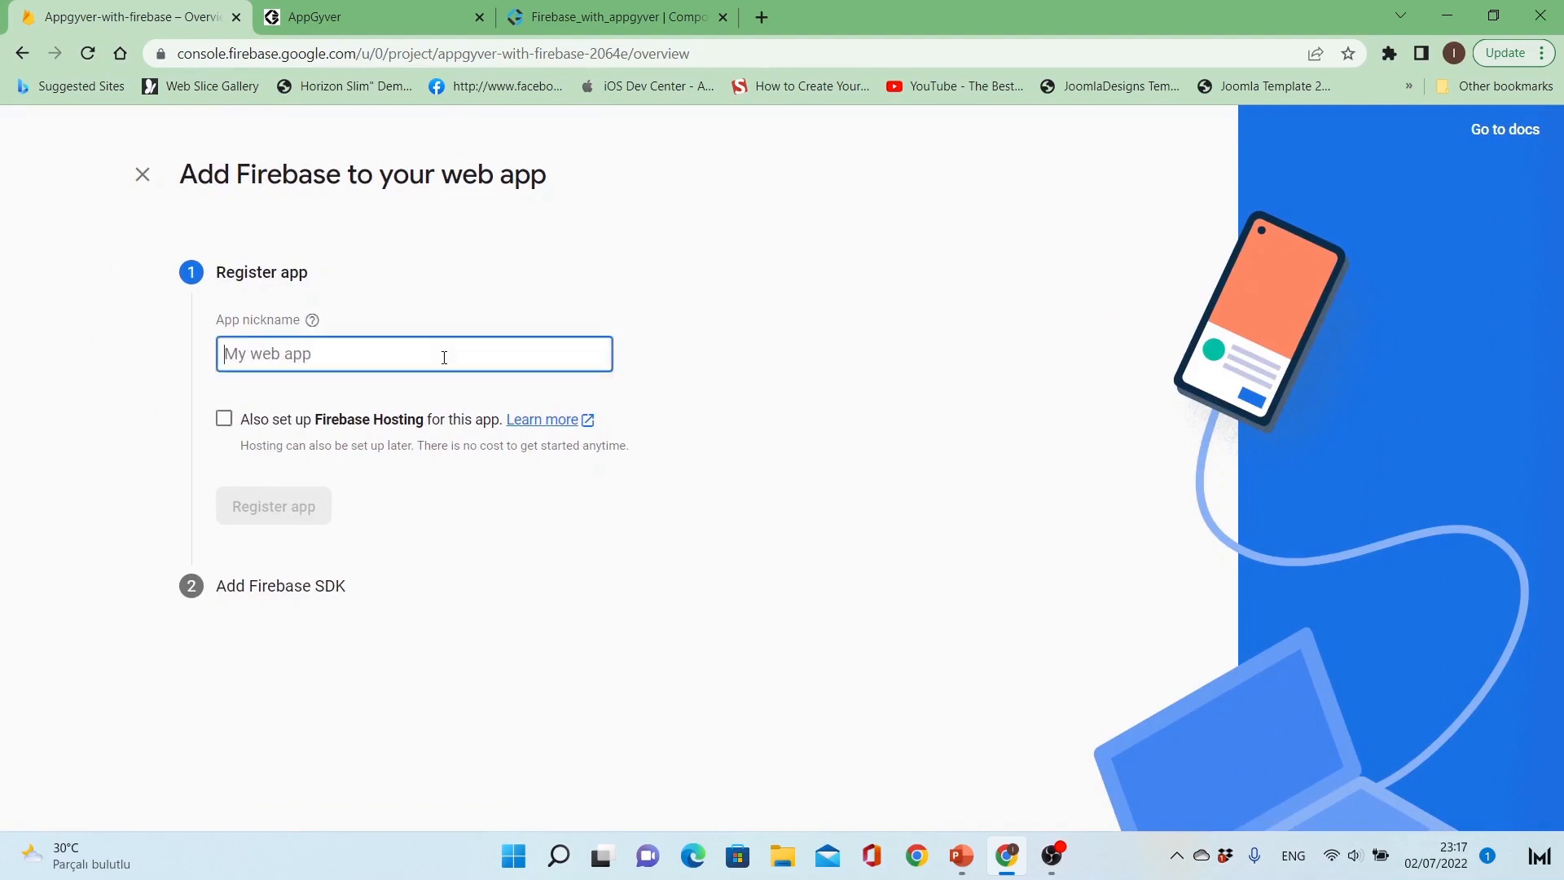
type("users")
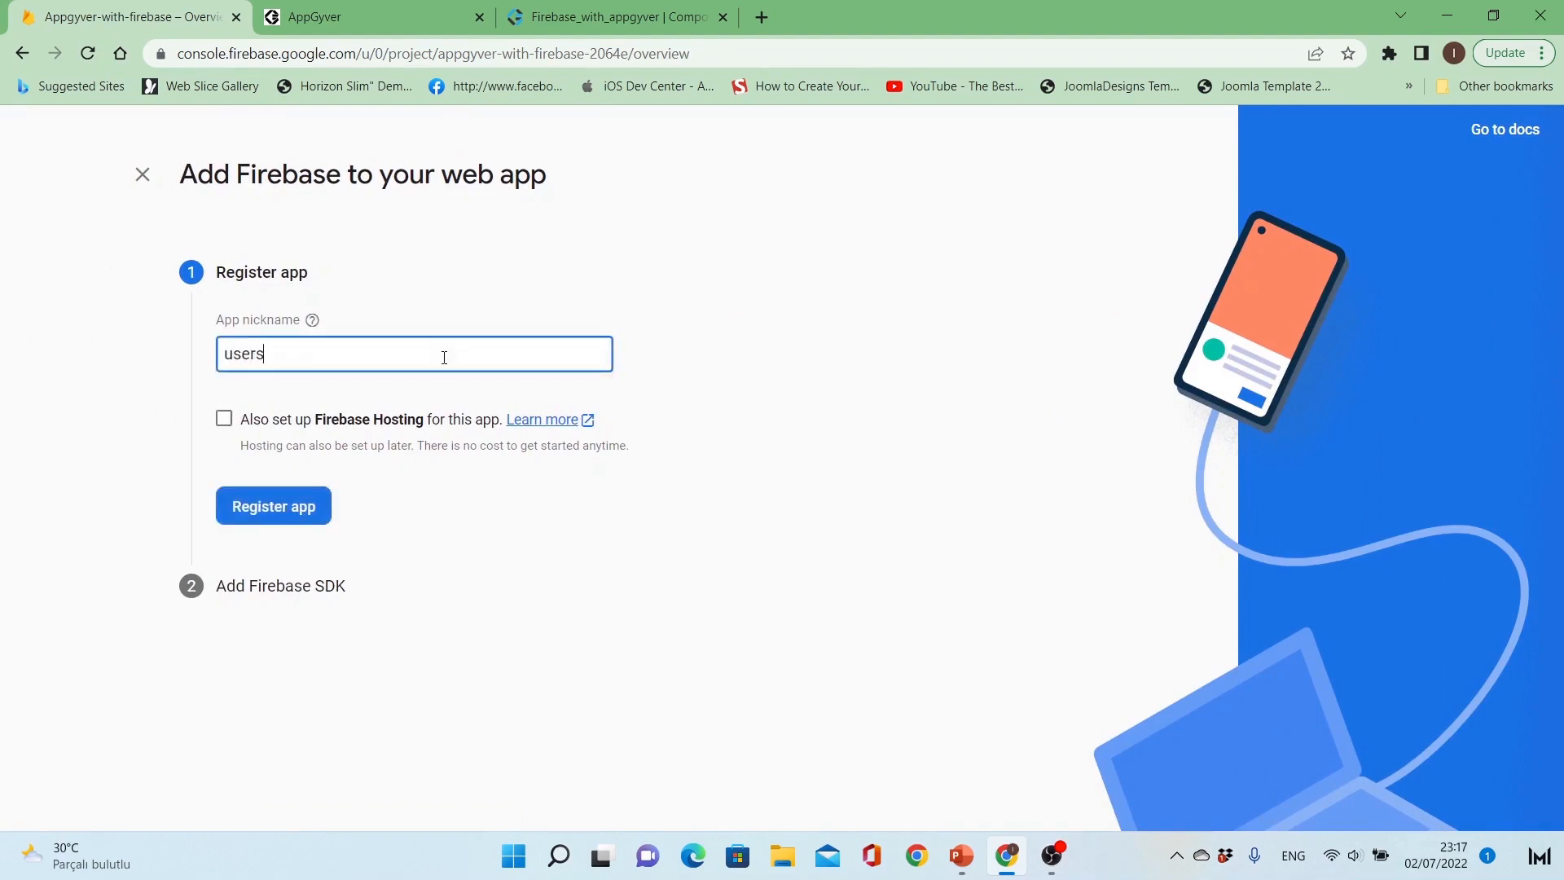
type("-webapp")
left_click(302, 516)
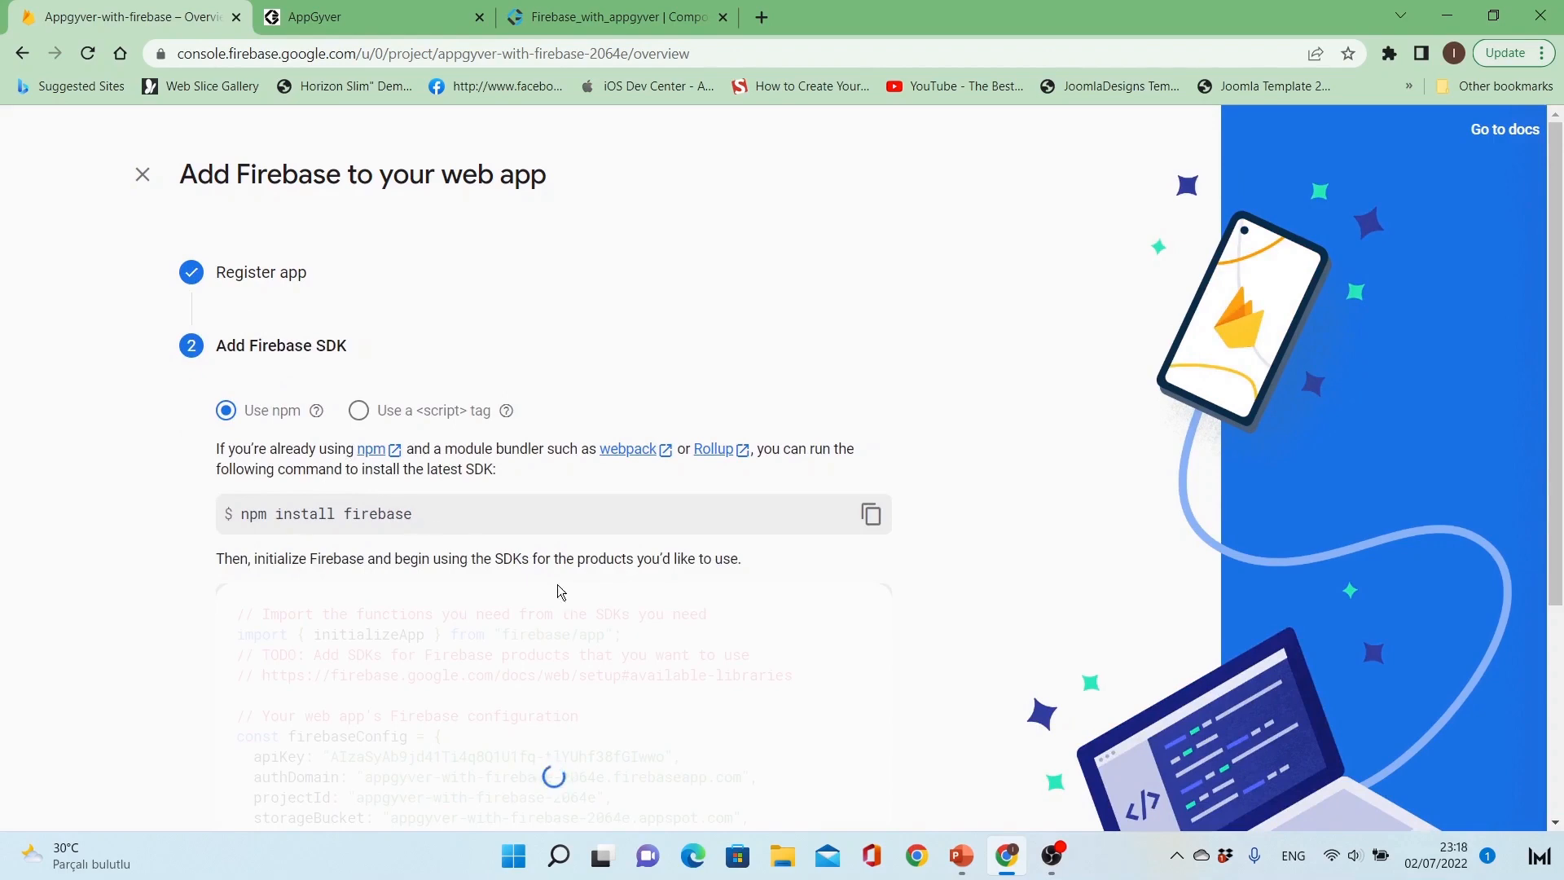
Step: Look through the web app's Firebase SDK configuration code and continue to the console
scroll(593, 607, "down", 4)
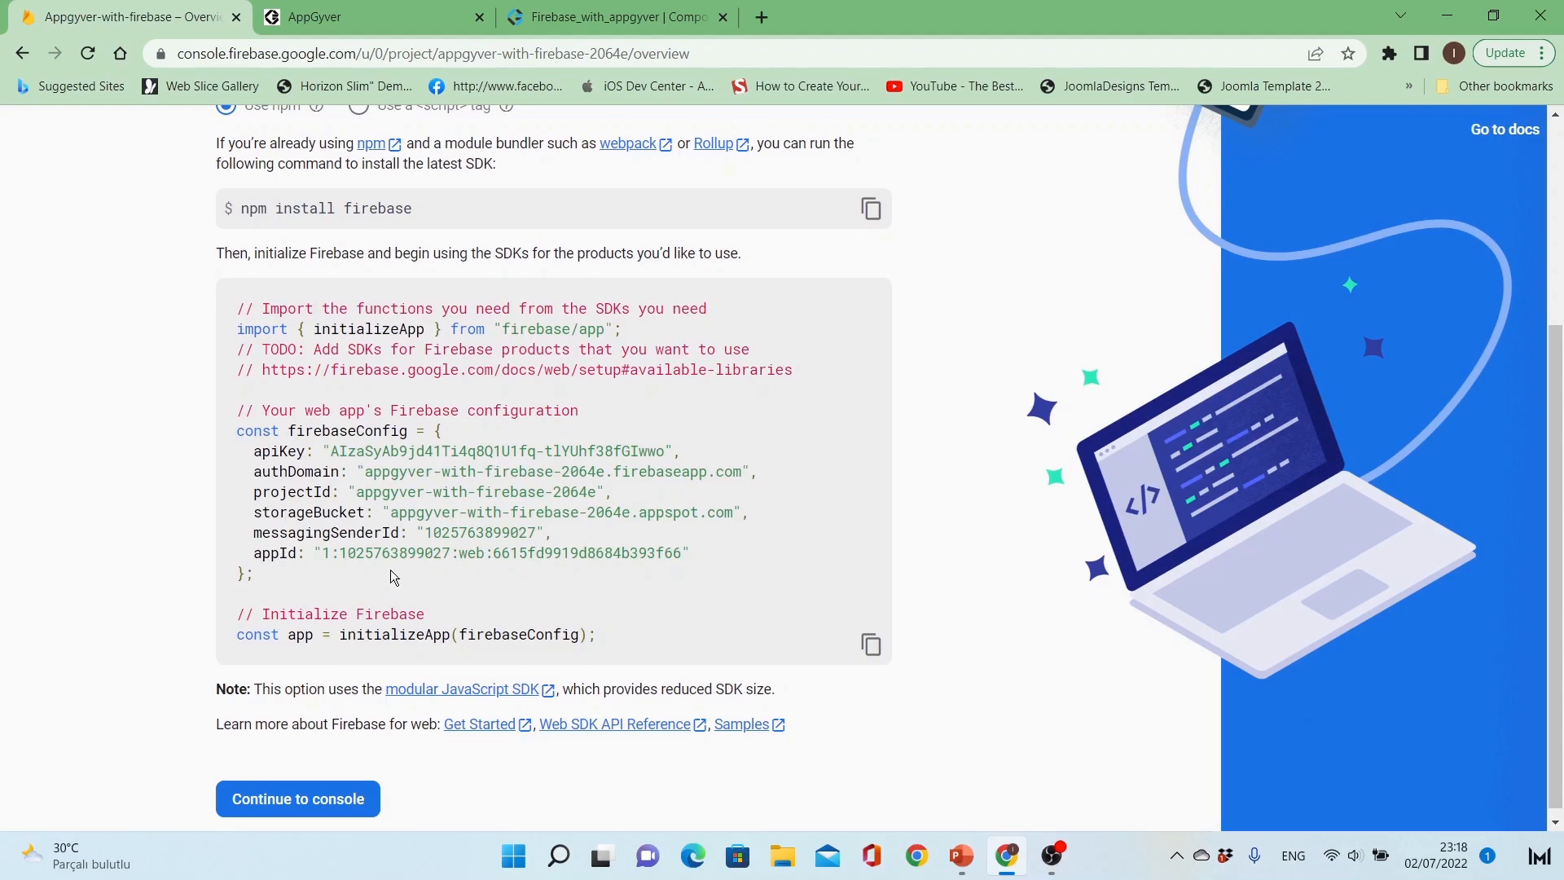
scroll(375, 609, "down", 1)
left_click(314, 802)
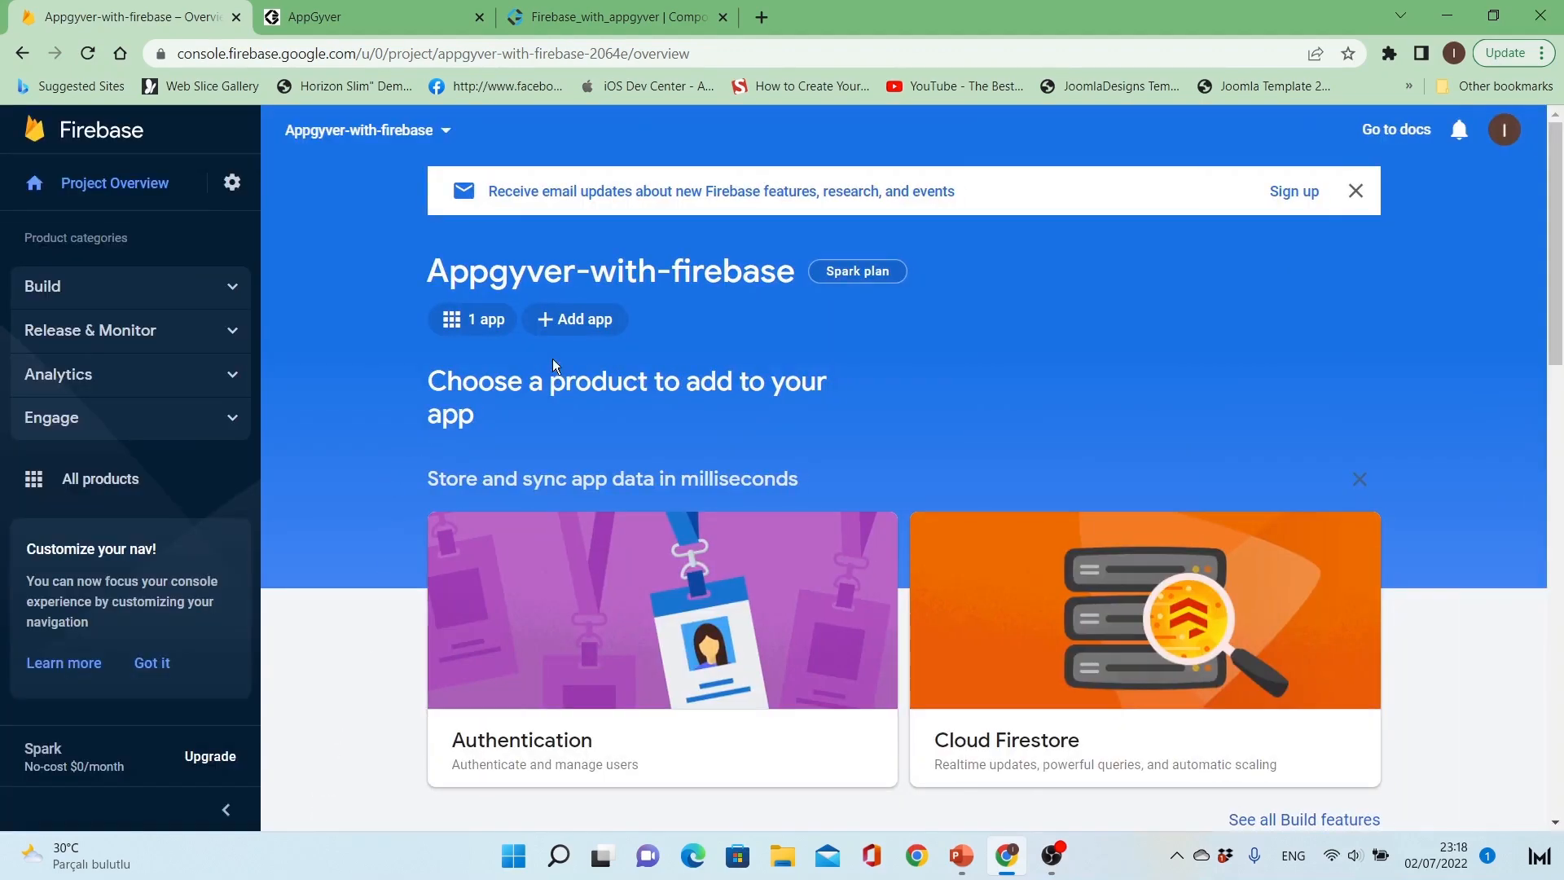
Step: Start adding an Android app to the project with the package name com.usersapp.android
left_click(577, 319)
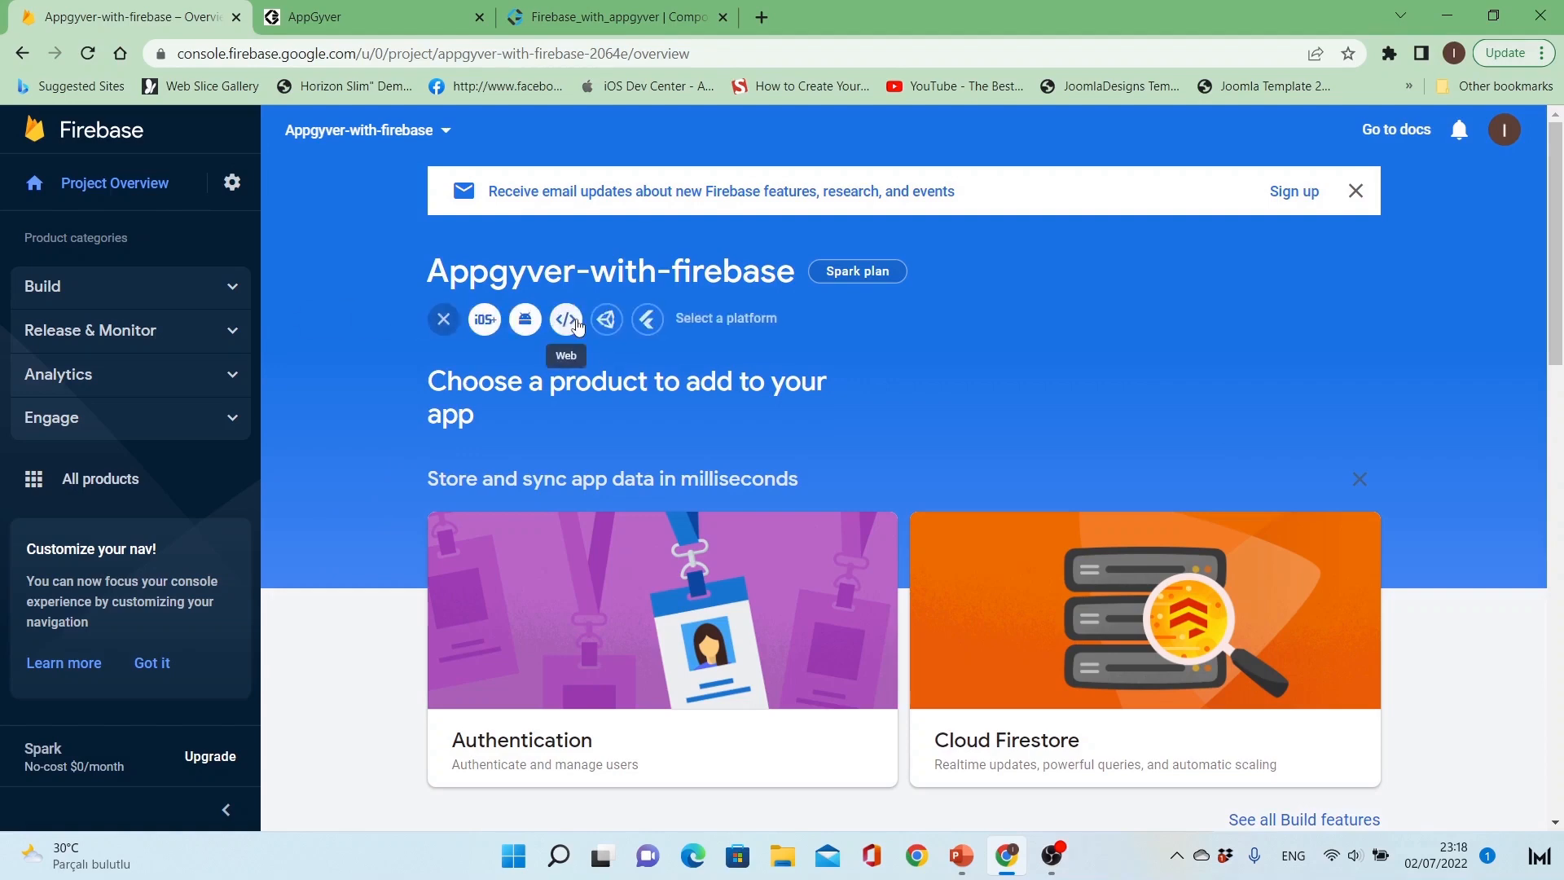
left_click(526, 323)
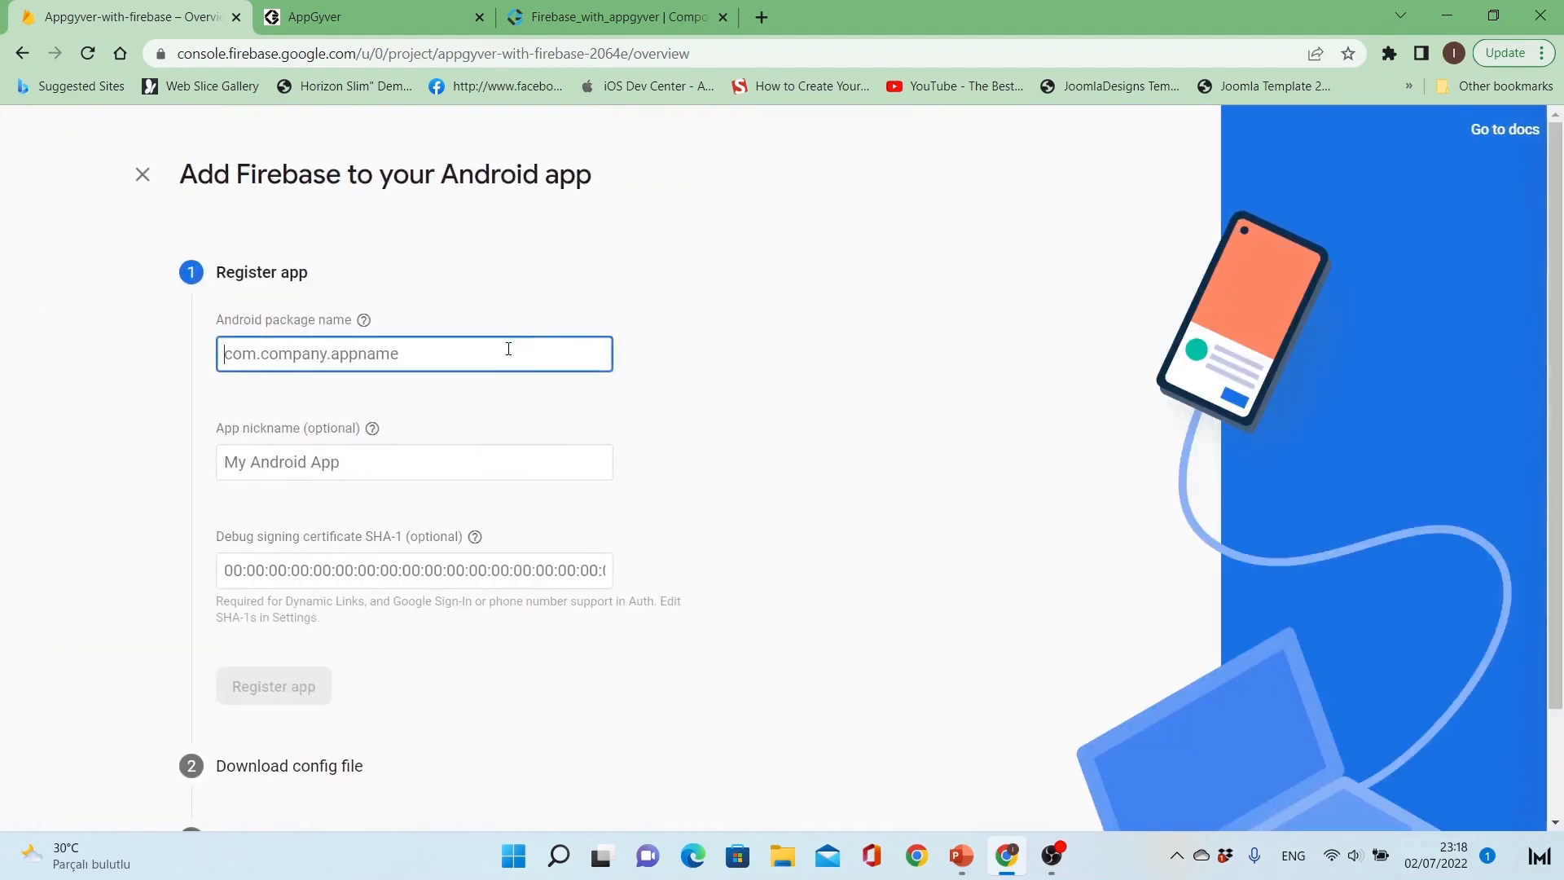
type("com.")
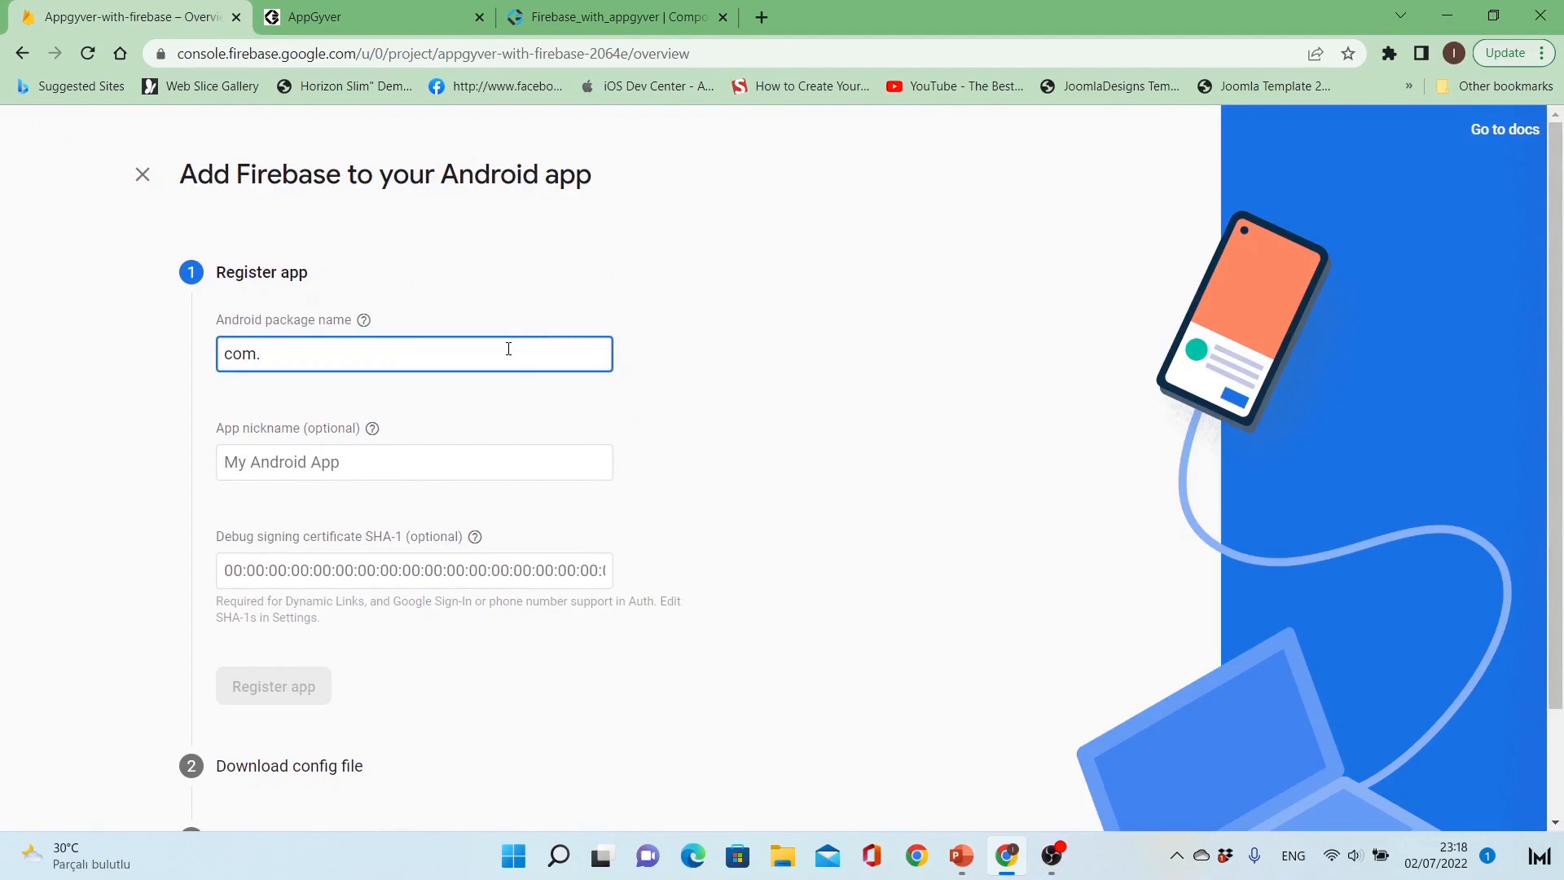
type("usersapp.")
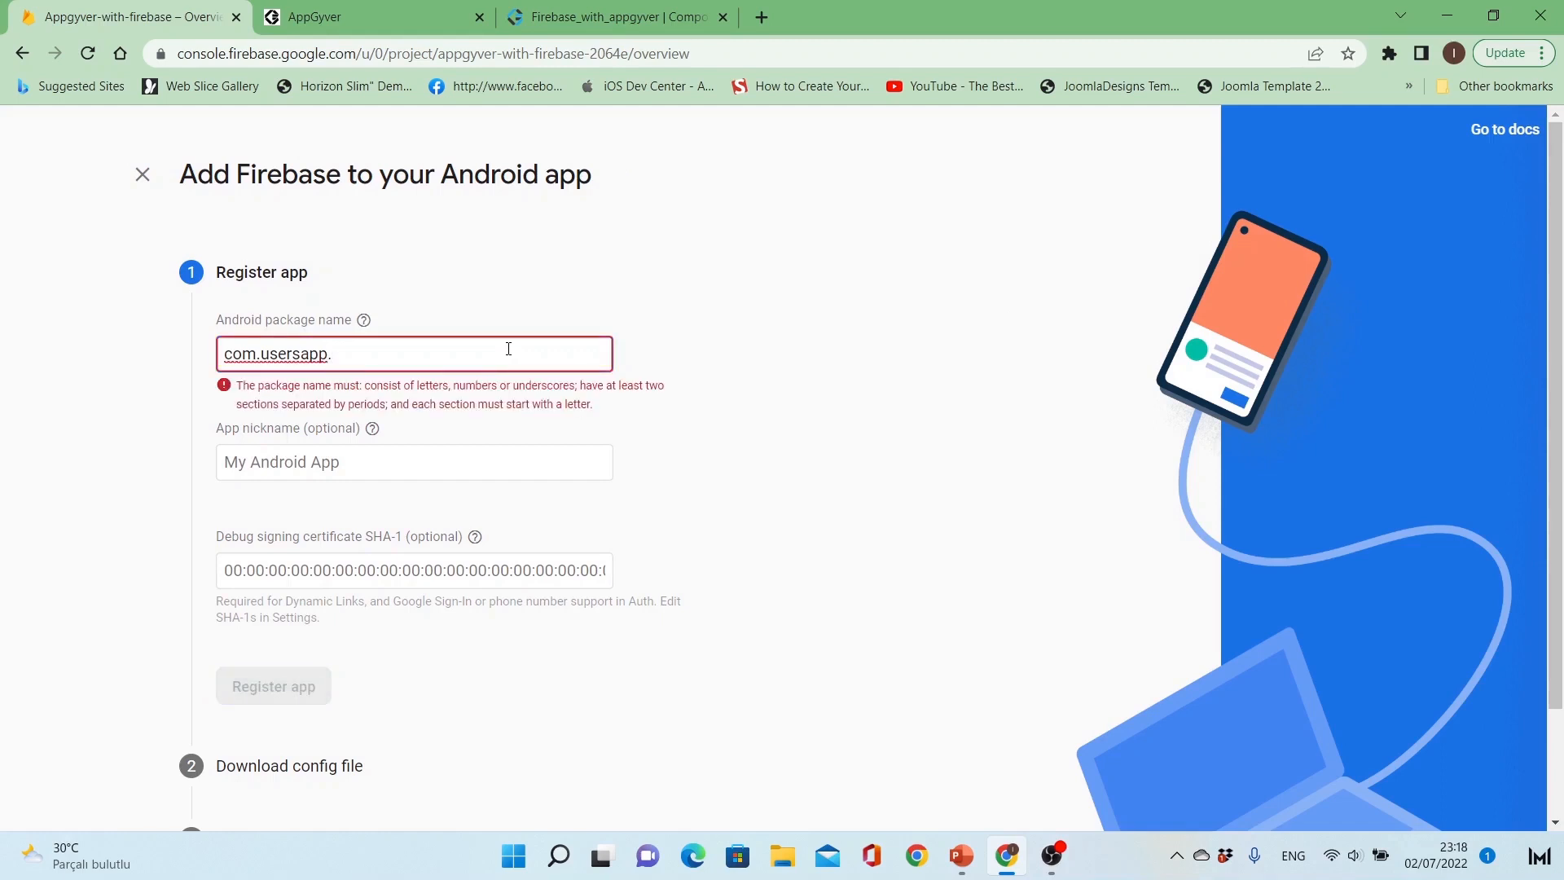
type("android")
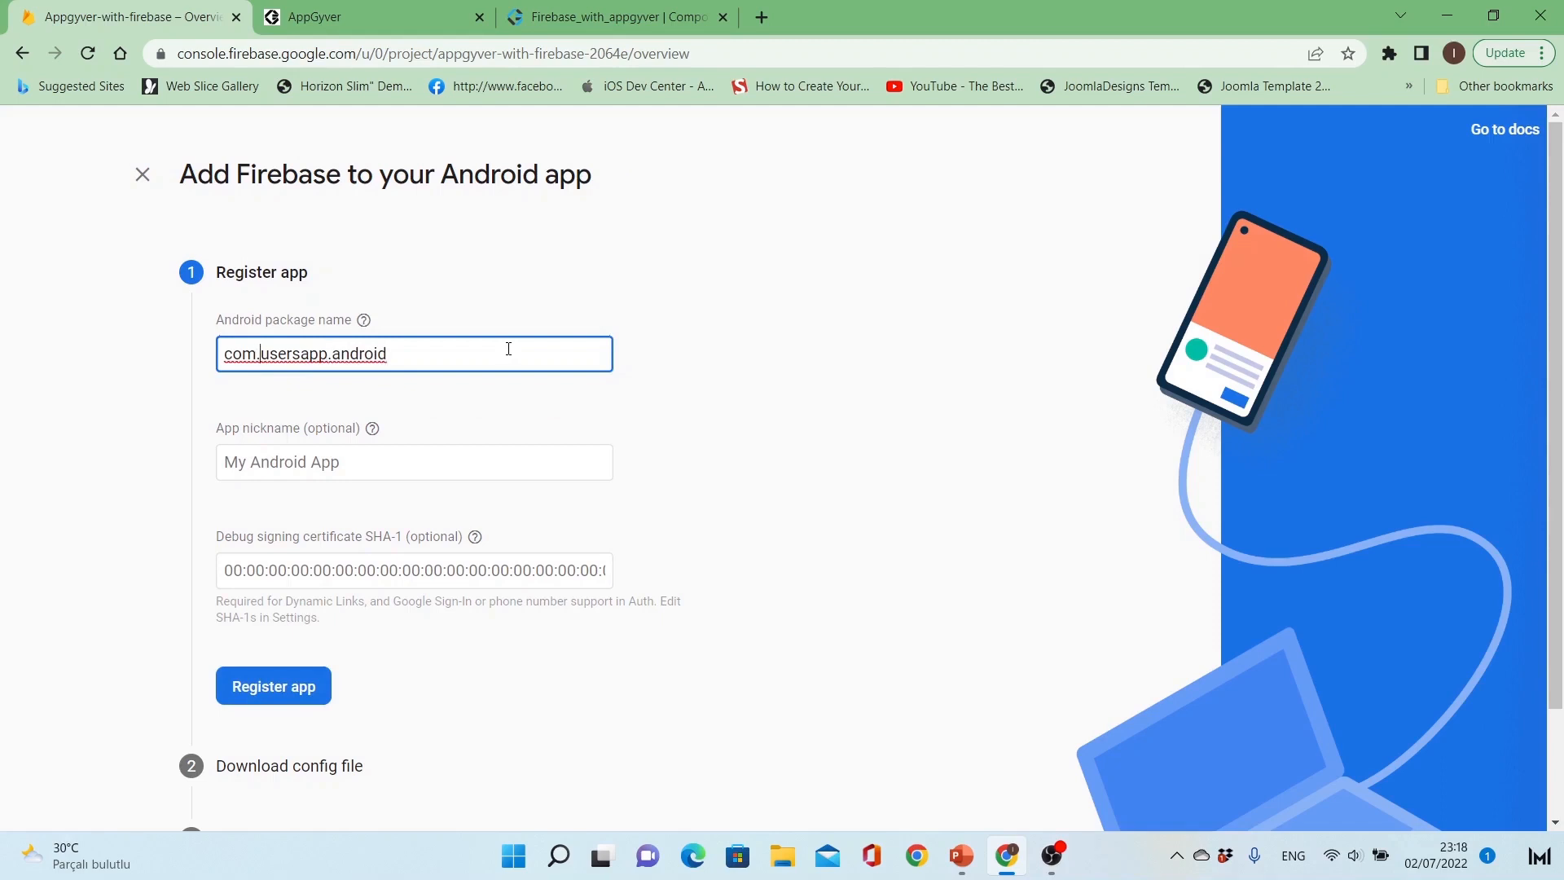
left_click(509, 349)
Step: Give the Android app the nickname Users App for Android and register it
left_click(419, 478)
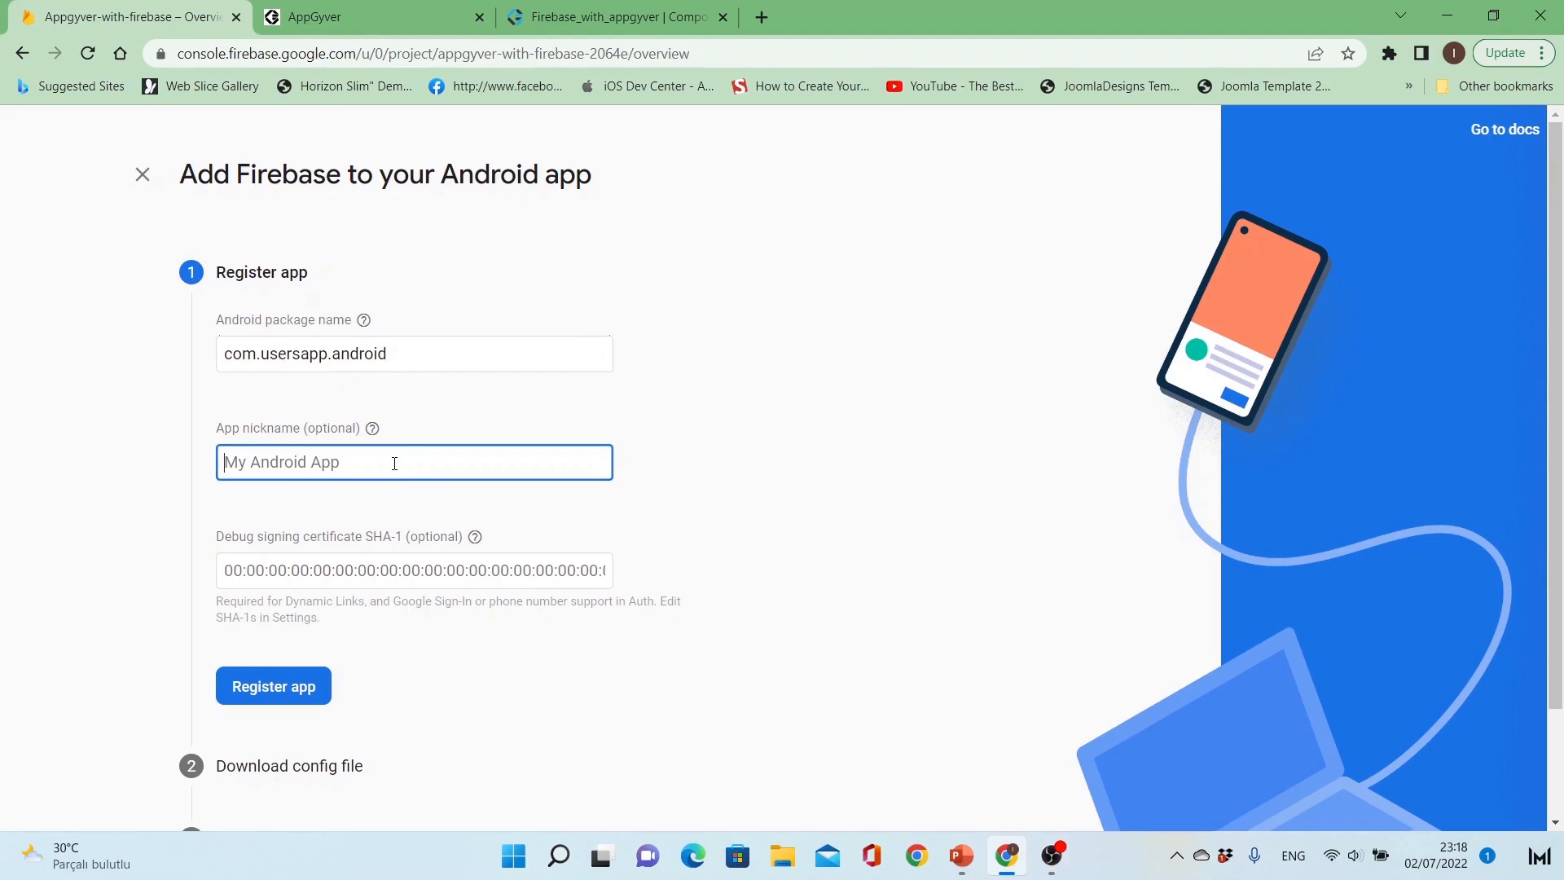
type("Usera")
type(" App for")
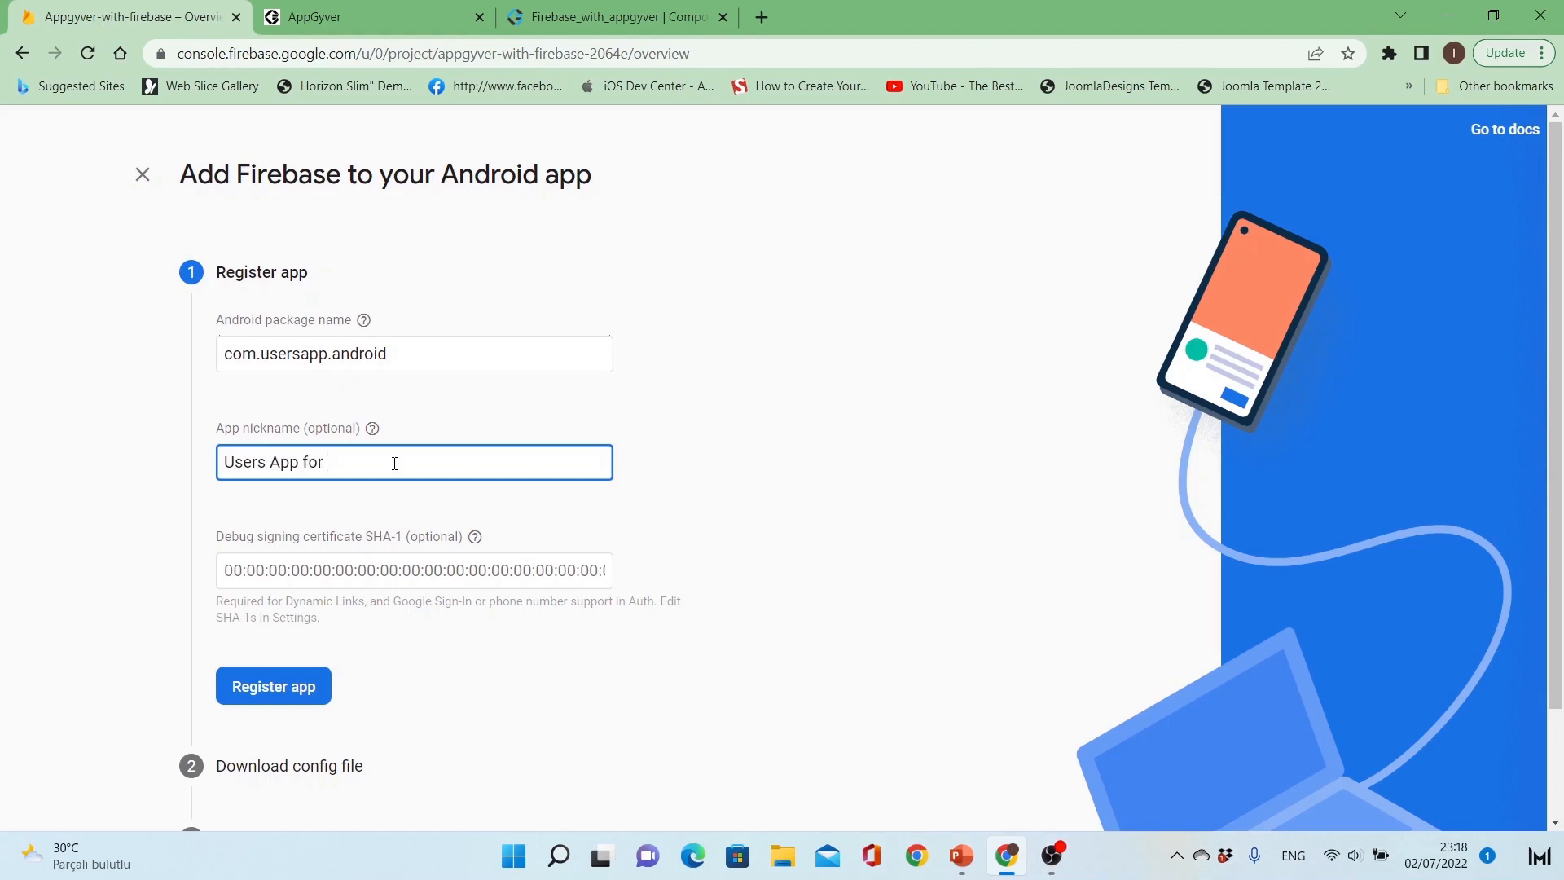
type(" Android")
left_click(291, 677)
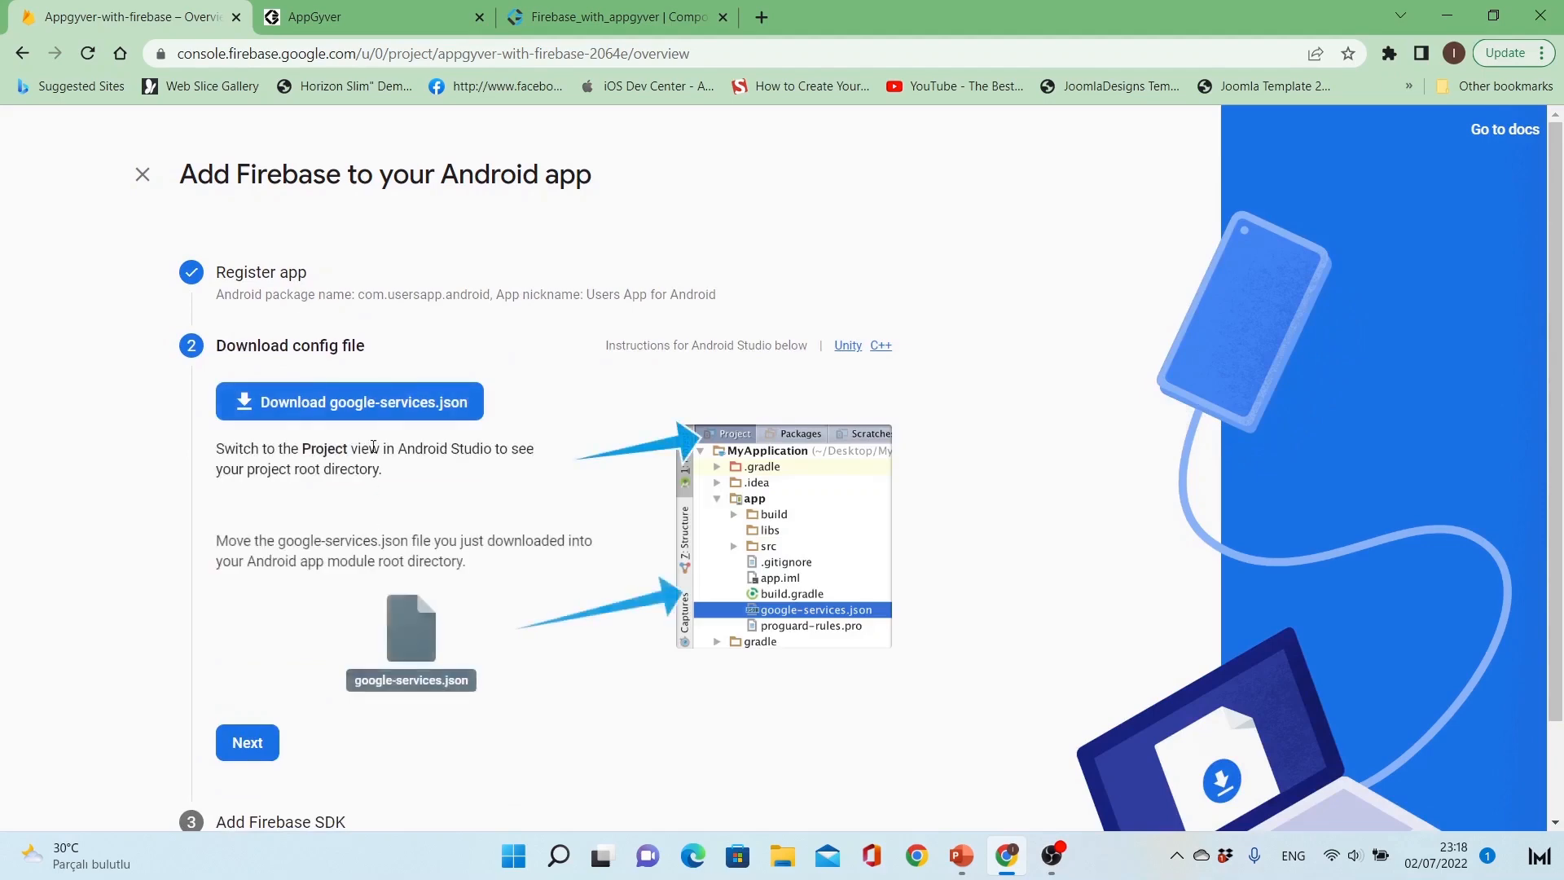
Step: Finish the Android setup without downloading the config file, return to the console, and check the project's list of apps
left_click(247, 742)
scroll(479, 544, "down", 6)
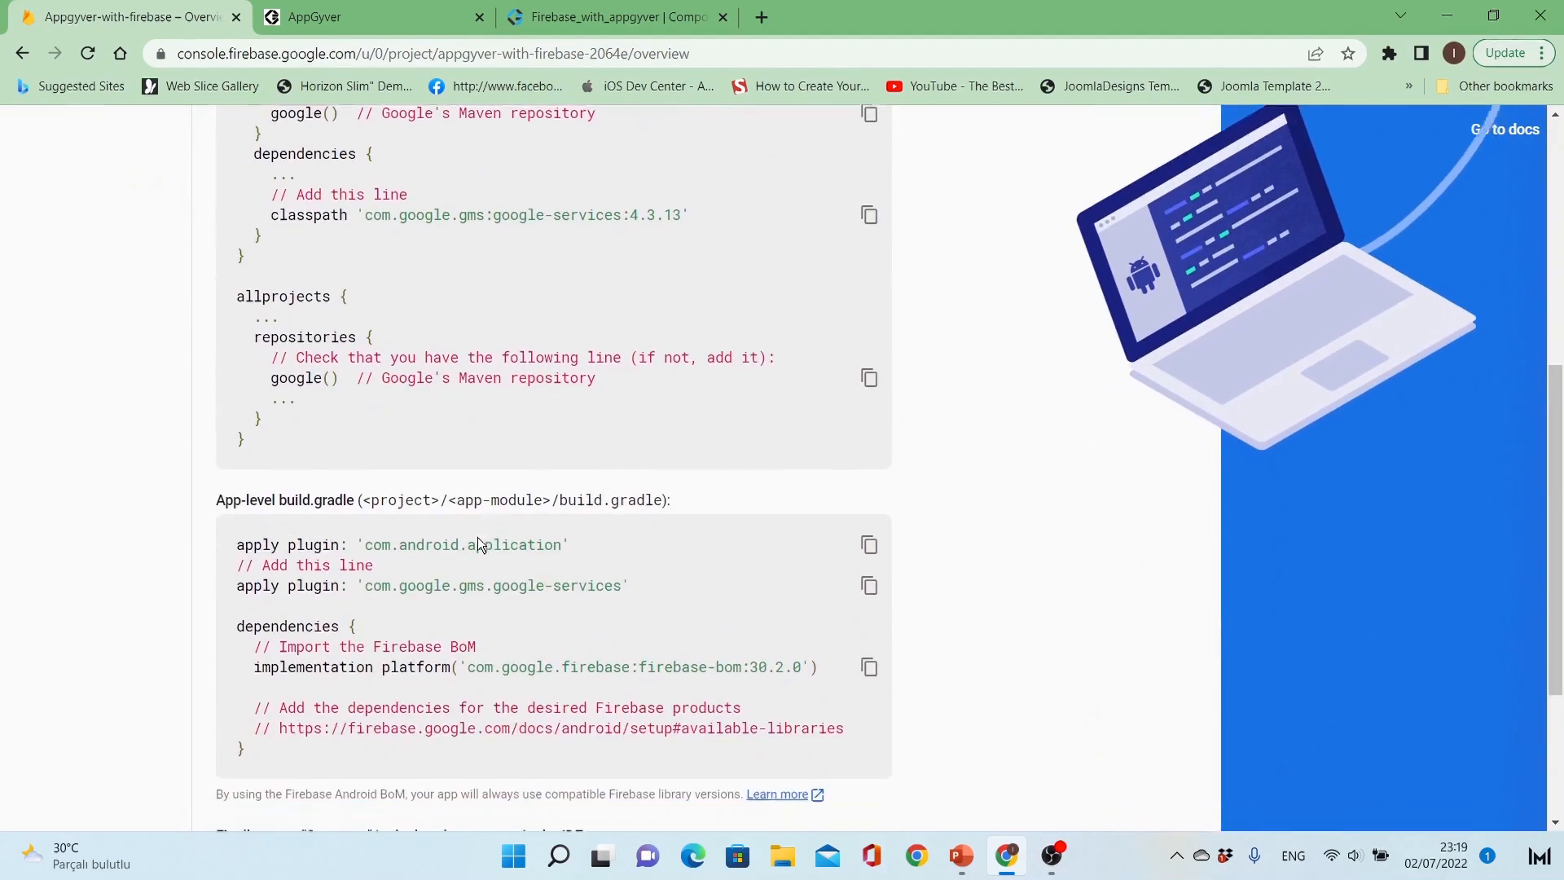
scroll(478, 536, "down", 3)
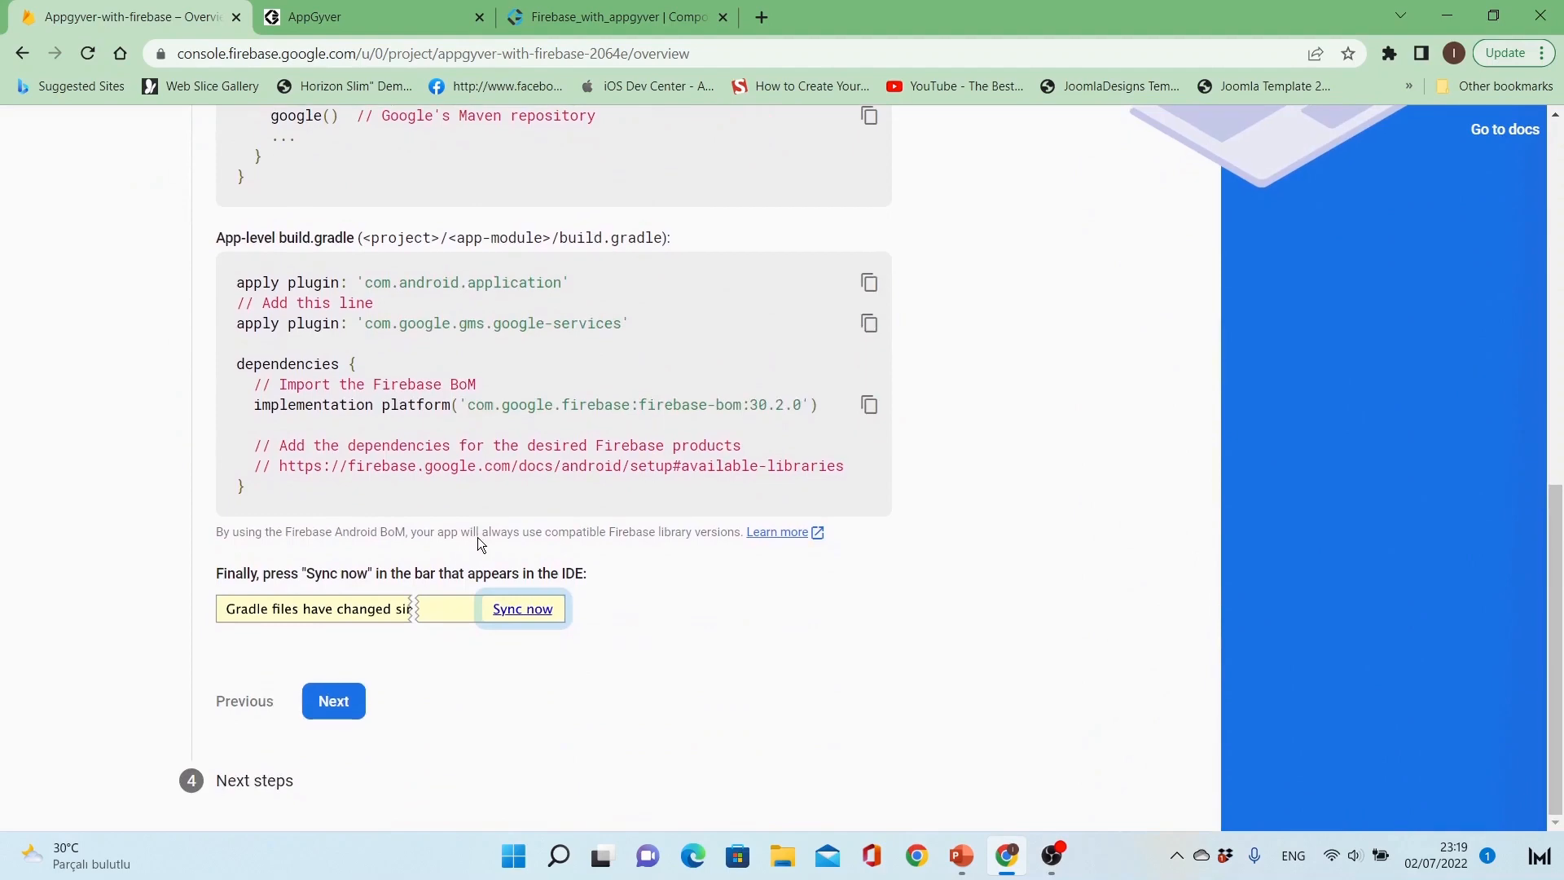
left_click(345, 712)
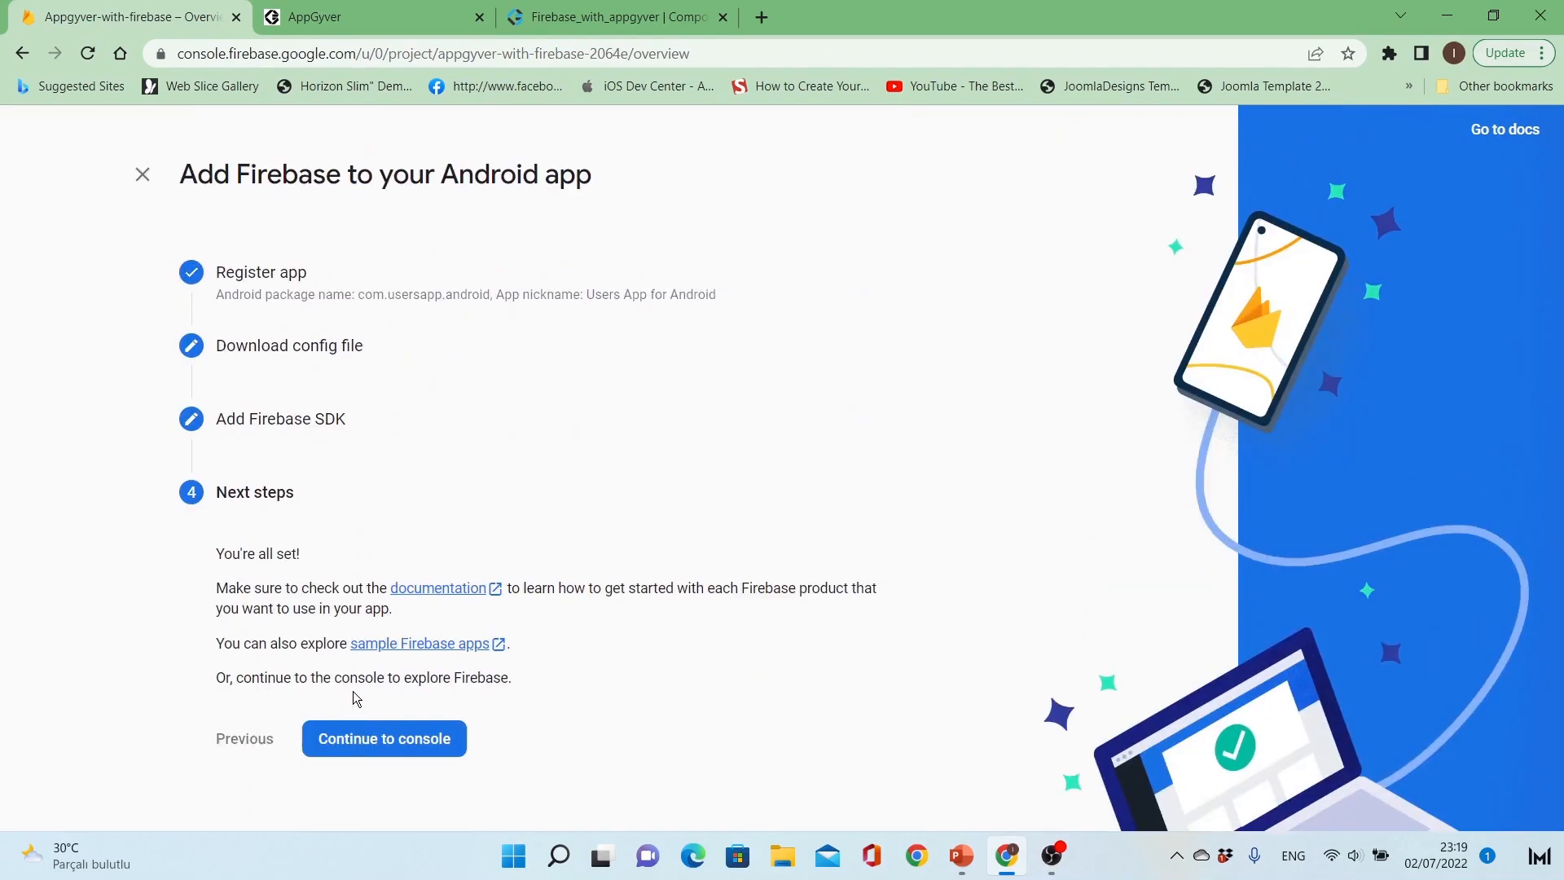
left_click(419, 742)
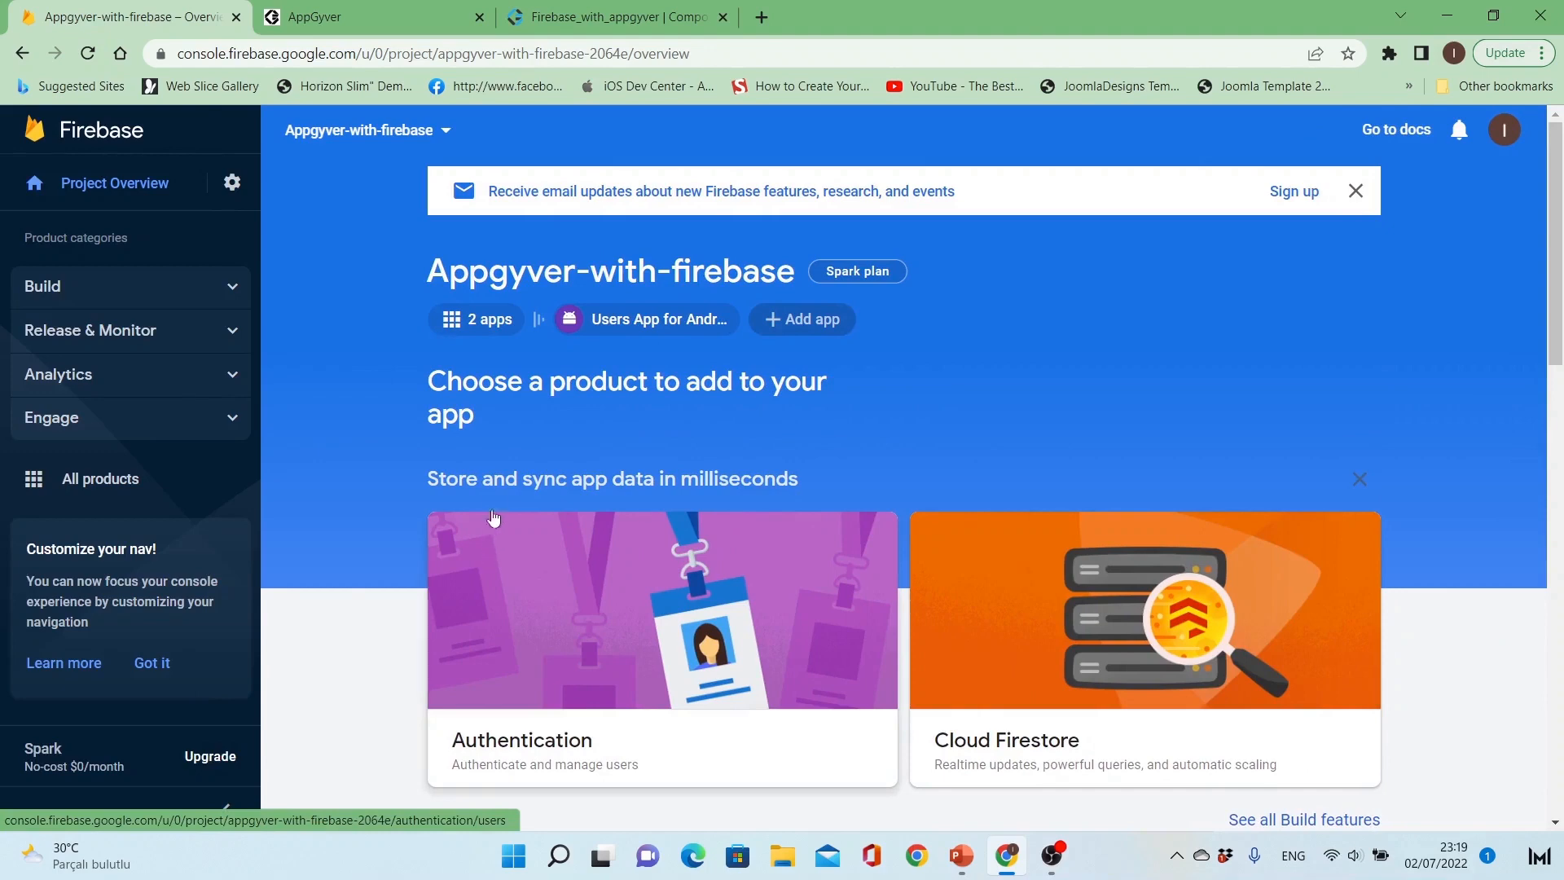
left_click(481, 319)
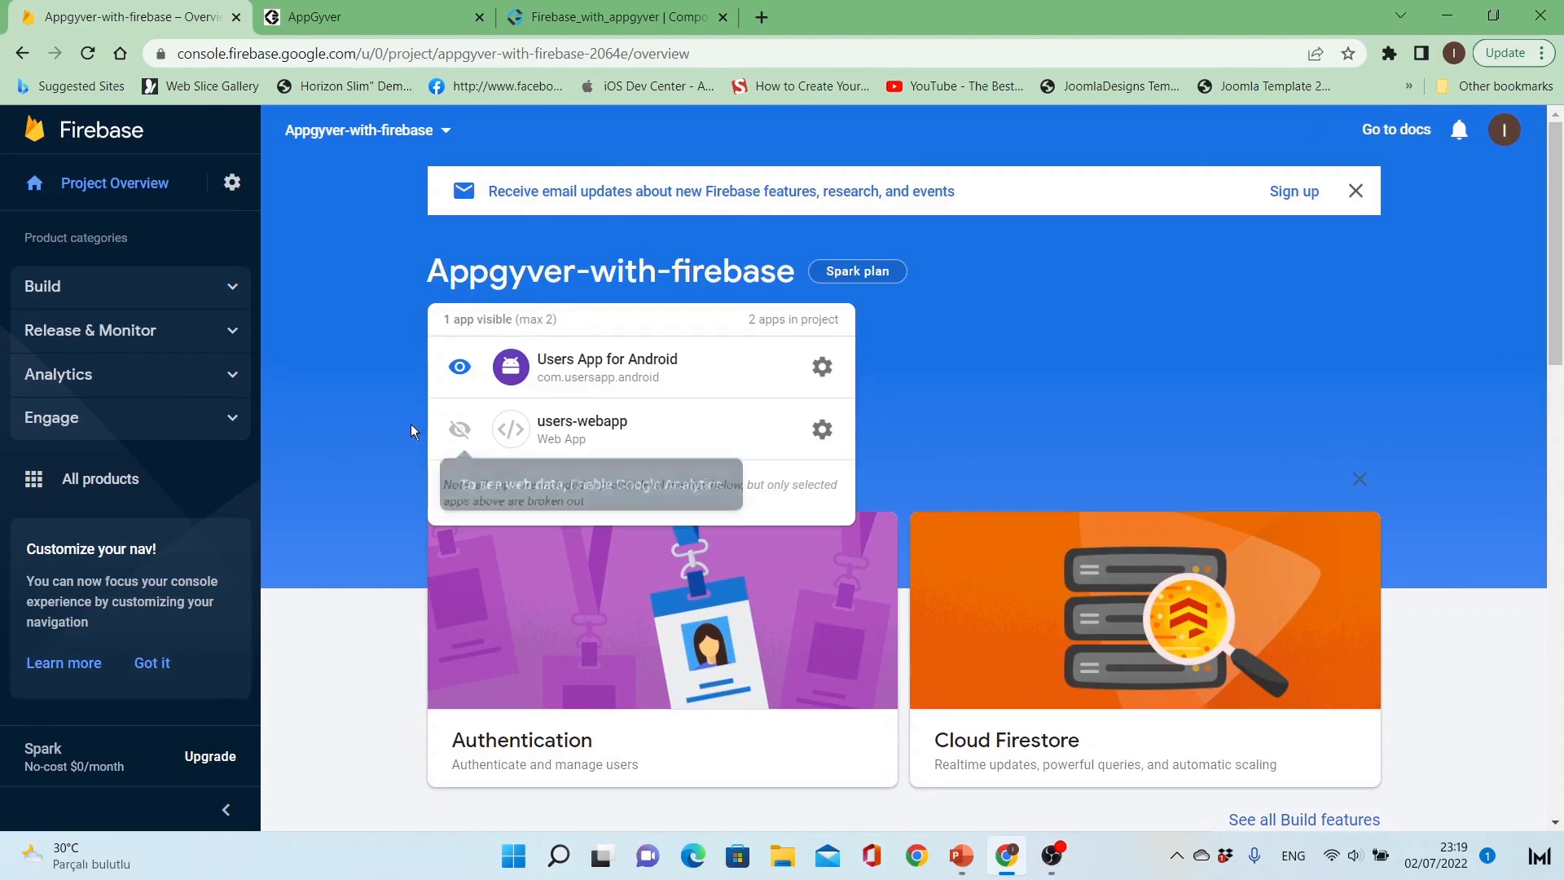
left_click(378, 421)
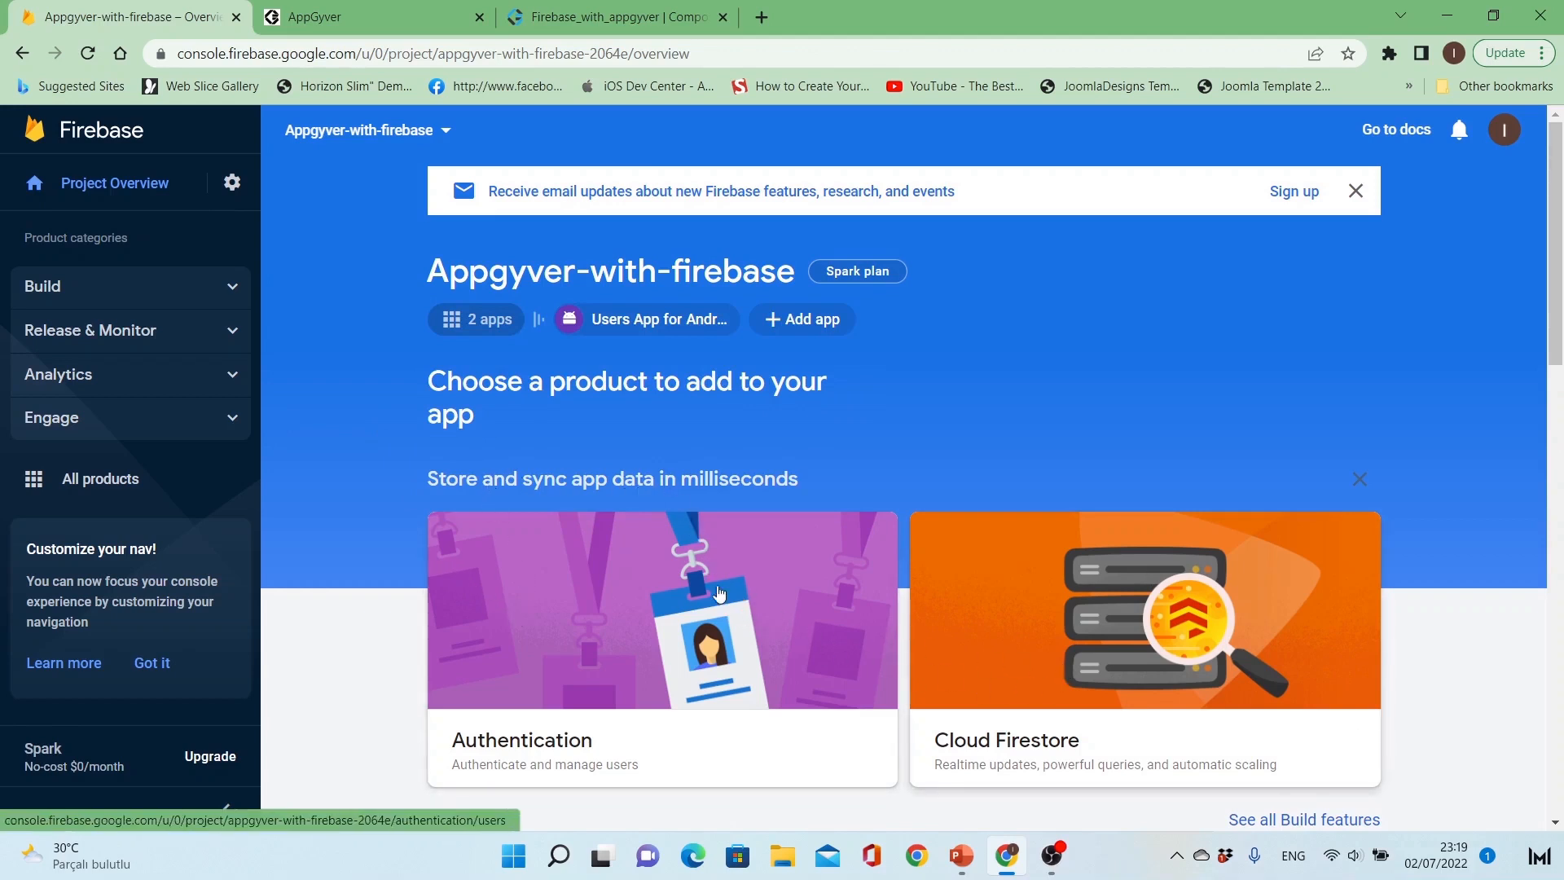
Step: Open the project's Firestore Database section and start creating a database
left_click(233, 286)
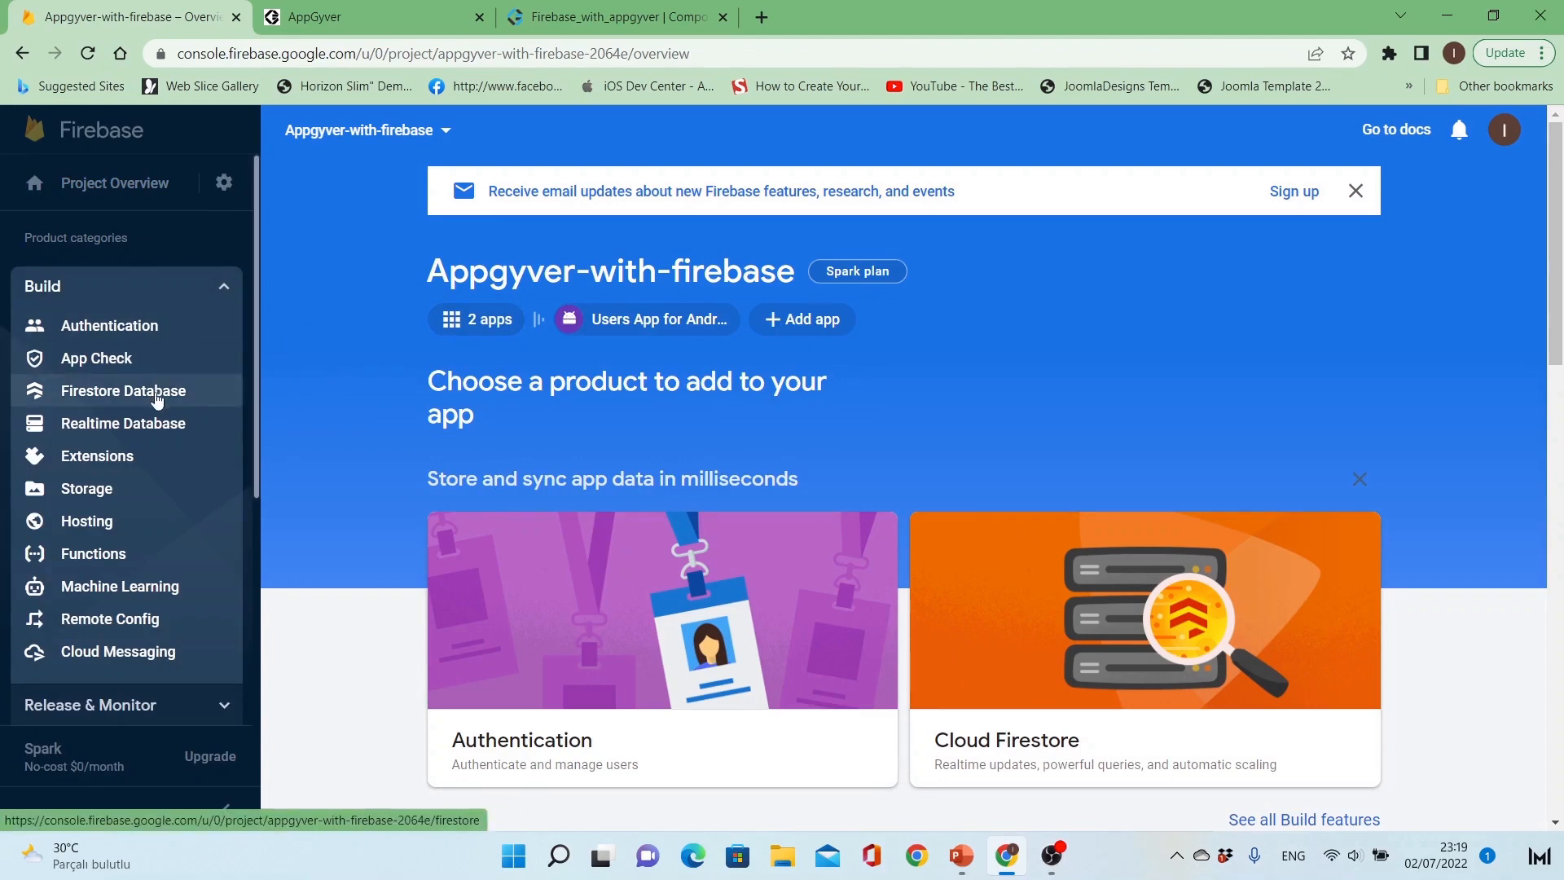
left_click(158, 394)
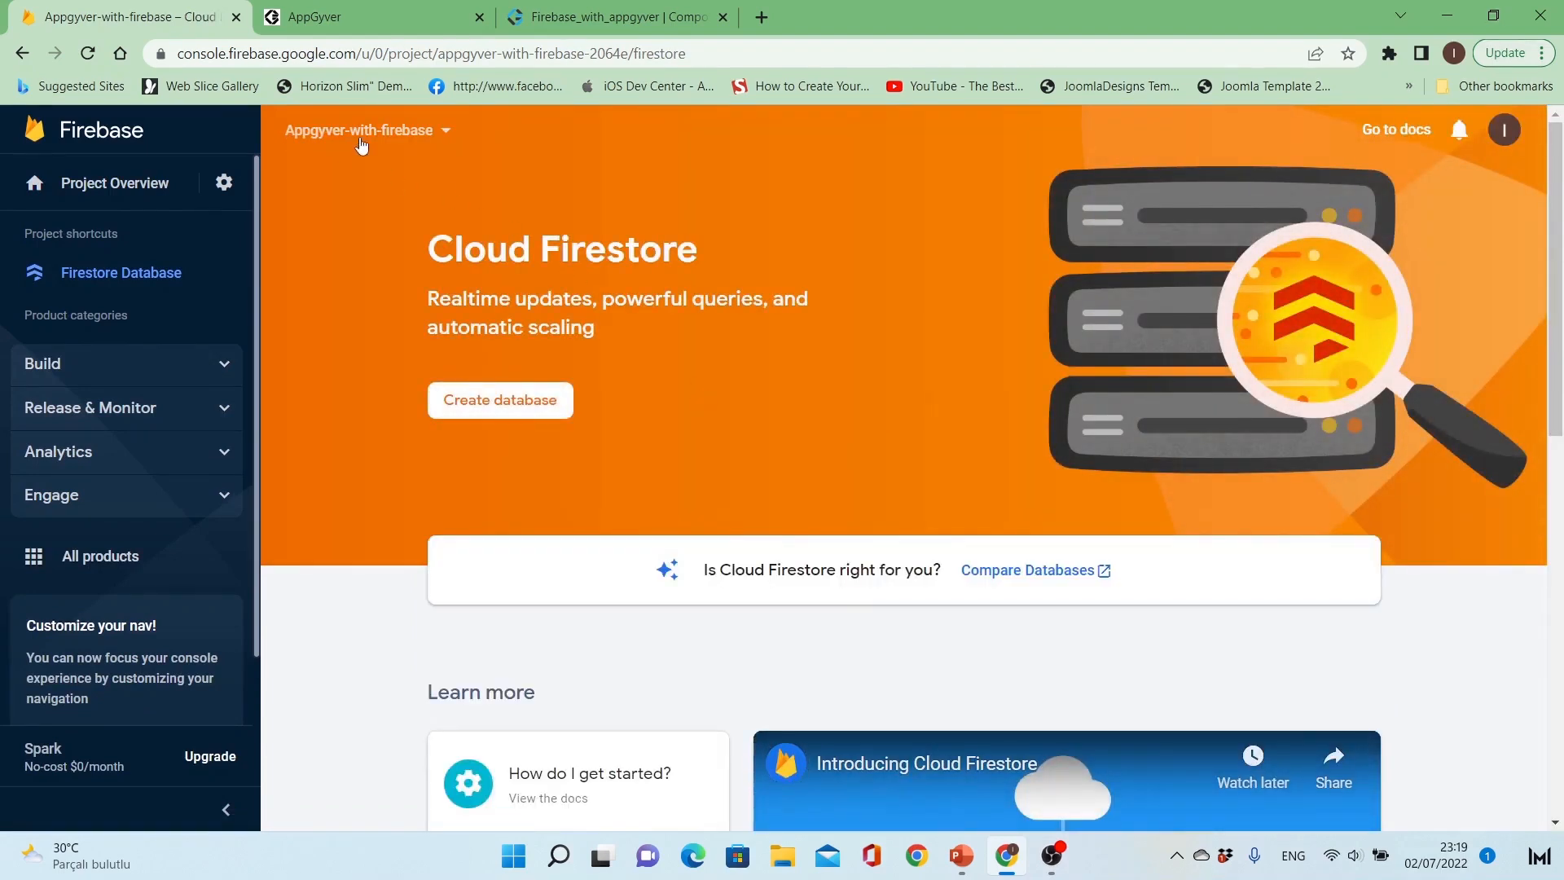
left_click(528, 409)
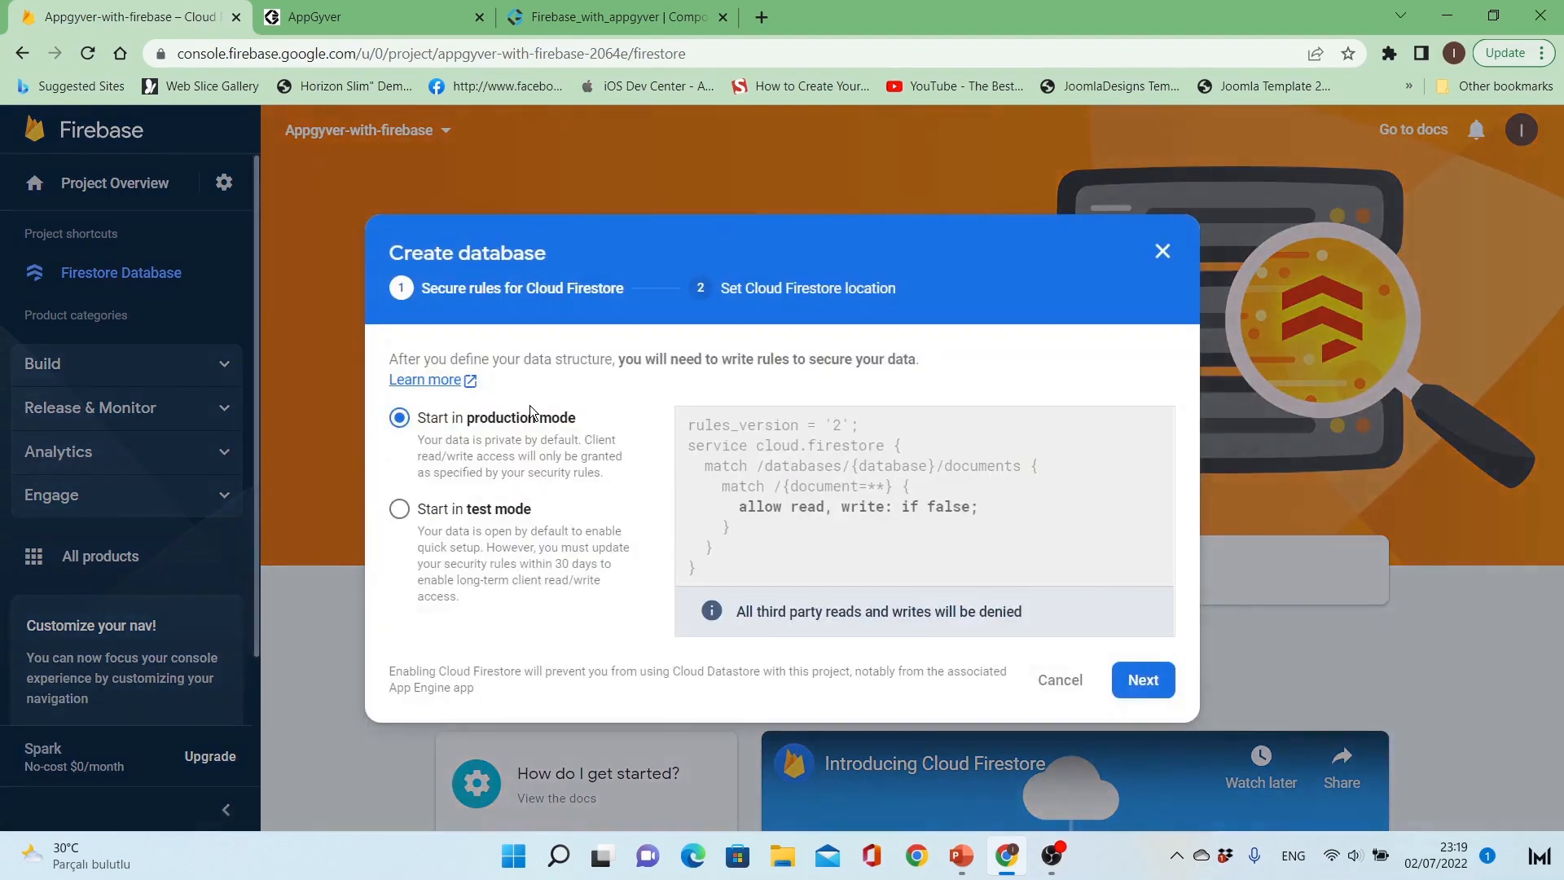
Step: Compare the default security rules of test mode and production mode, leaving production mode selected
left_click(499, 522)
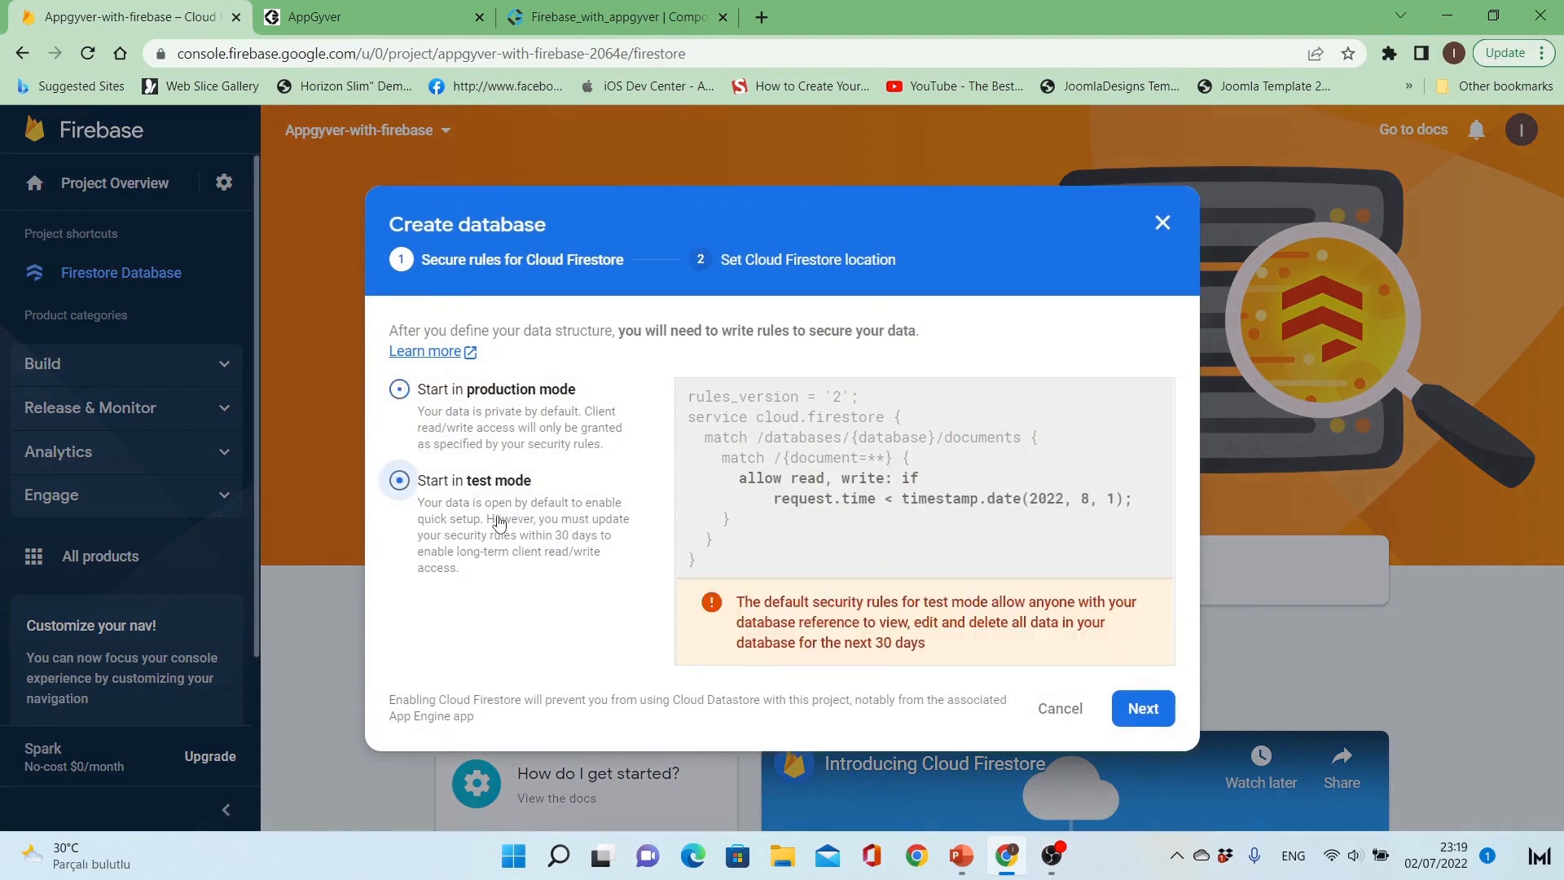
left_click(510, 412)
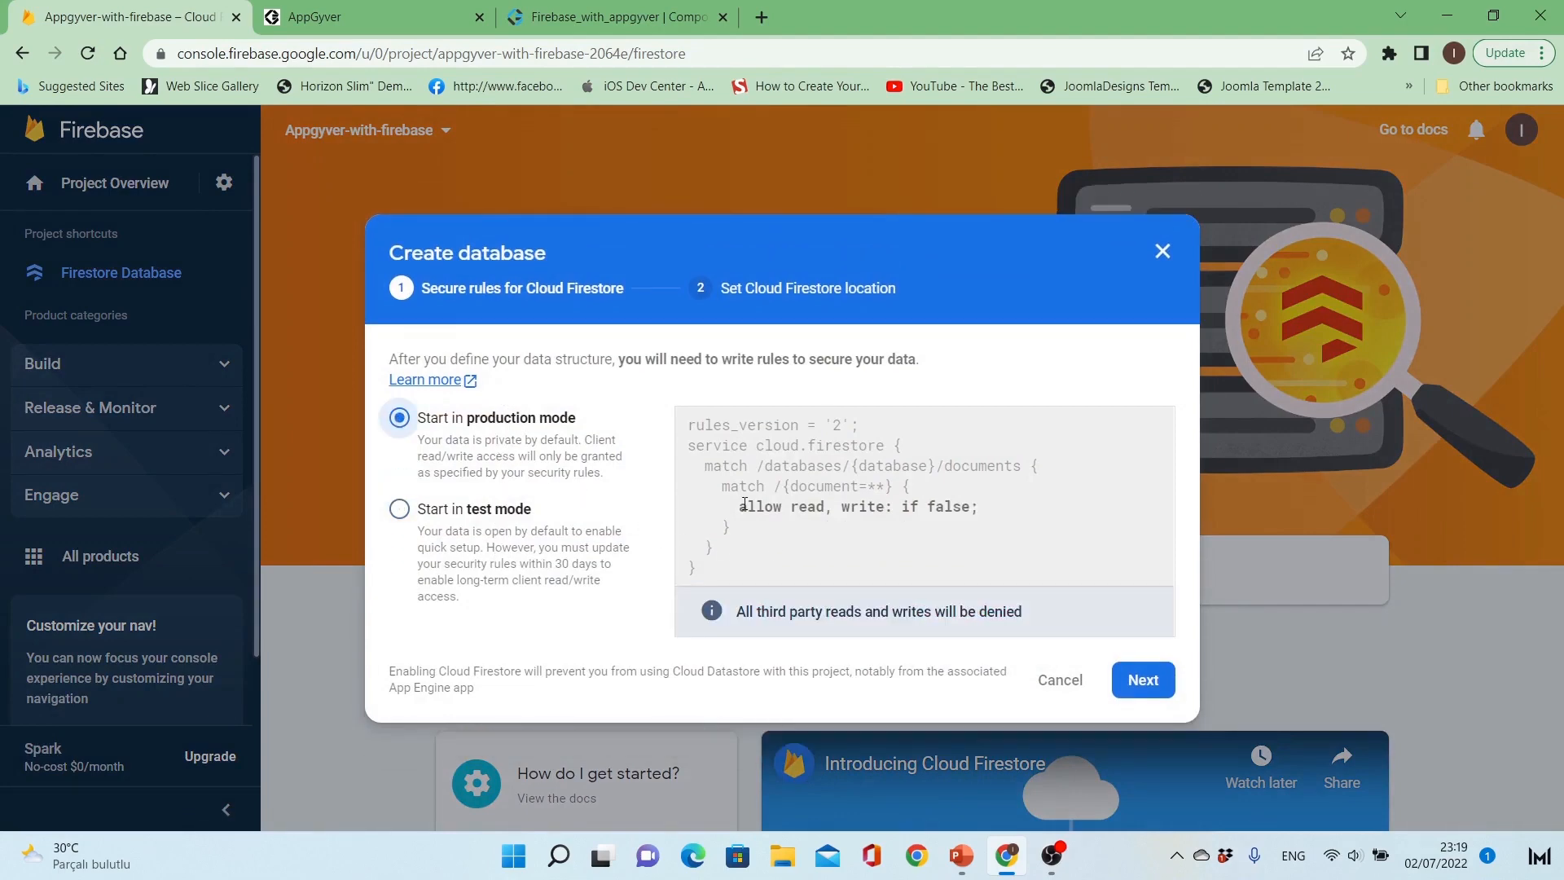
left_click_drag(744, 505, 980, 507)
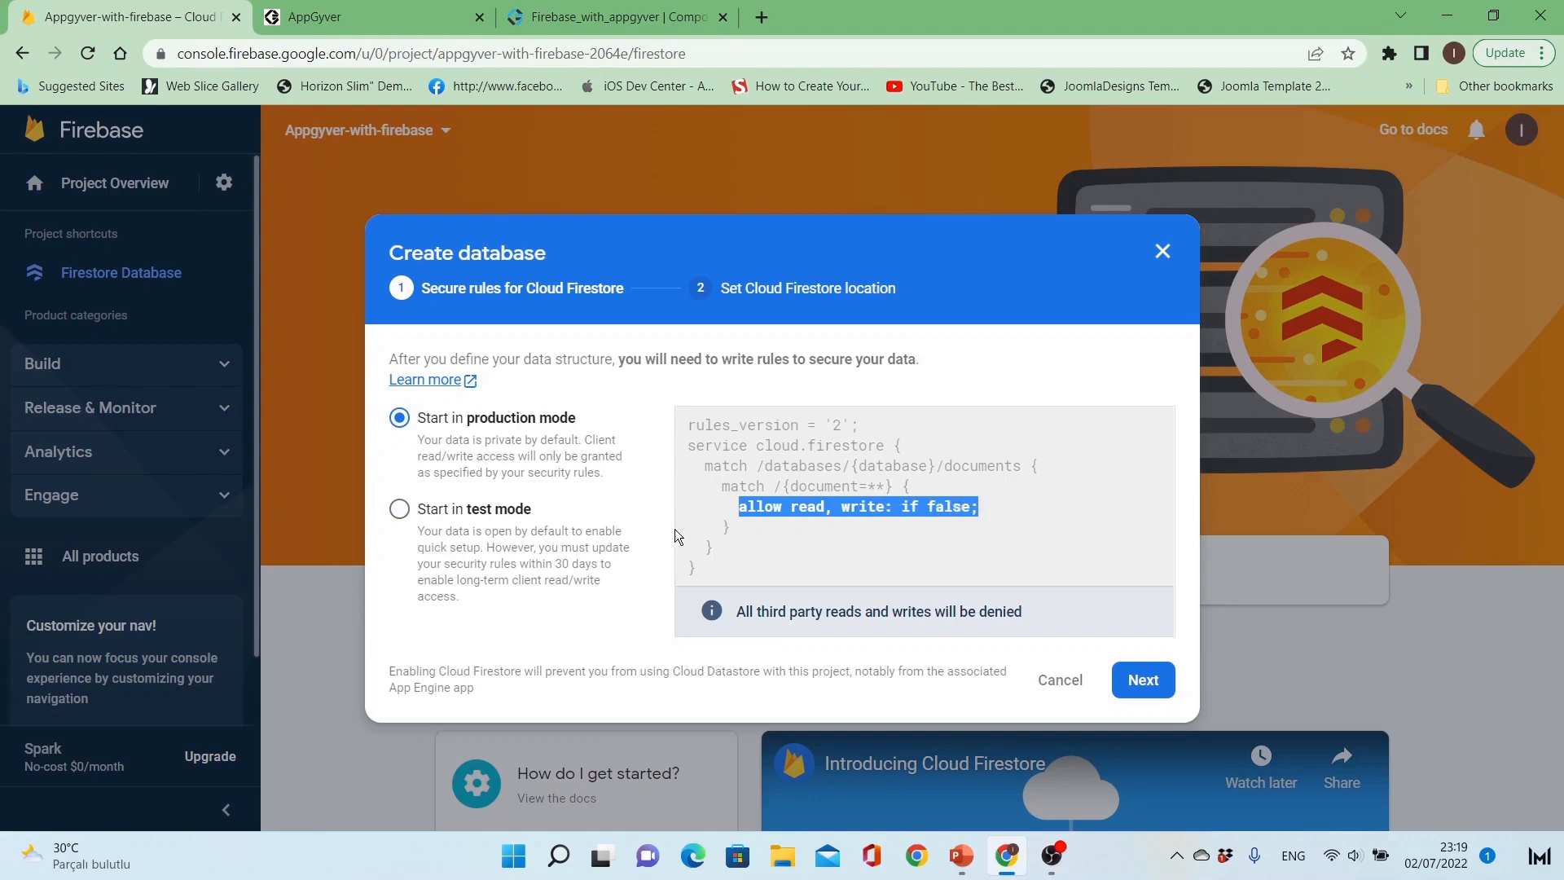
left_click(499, 511)
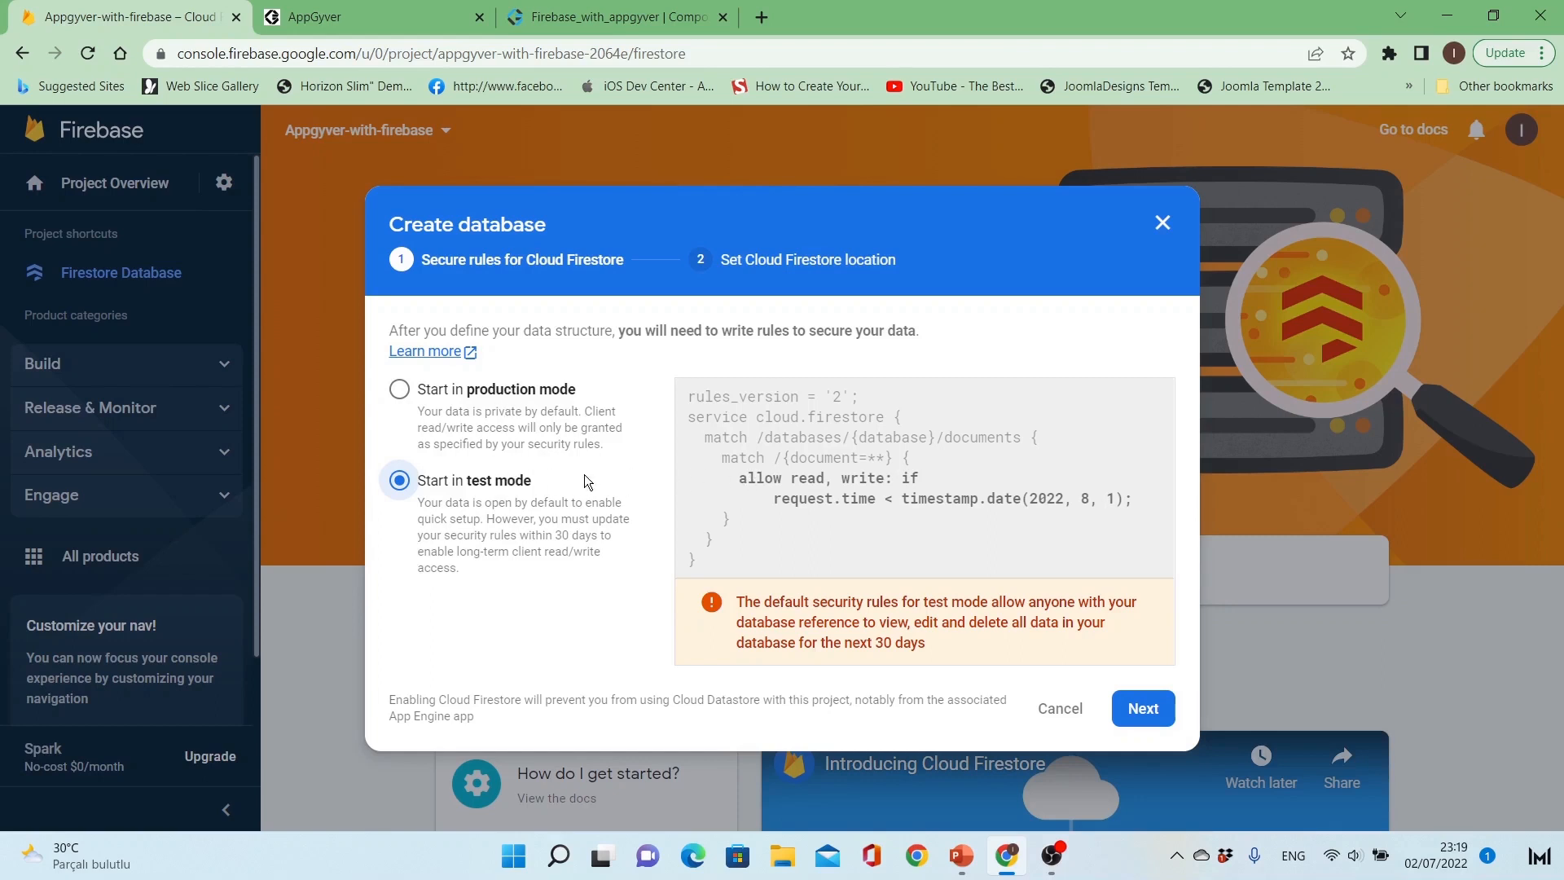
left_click(518, 393)
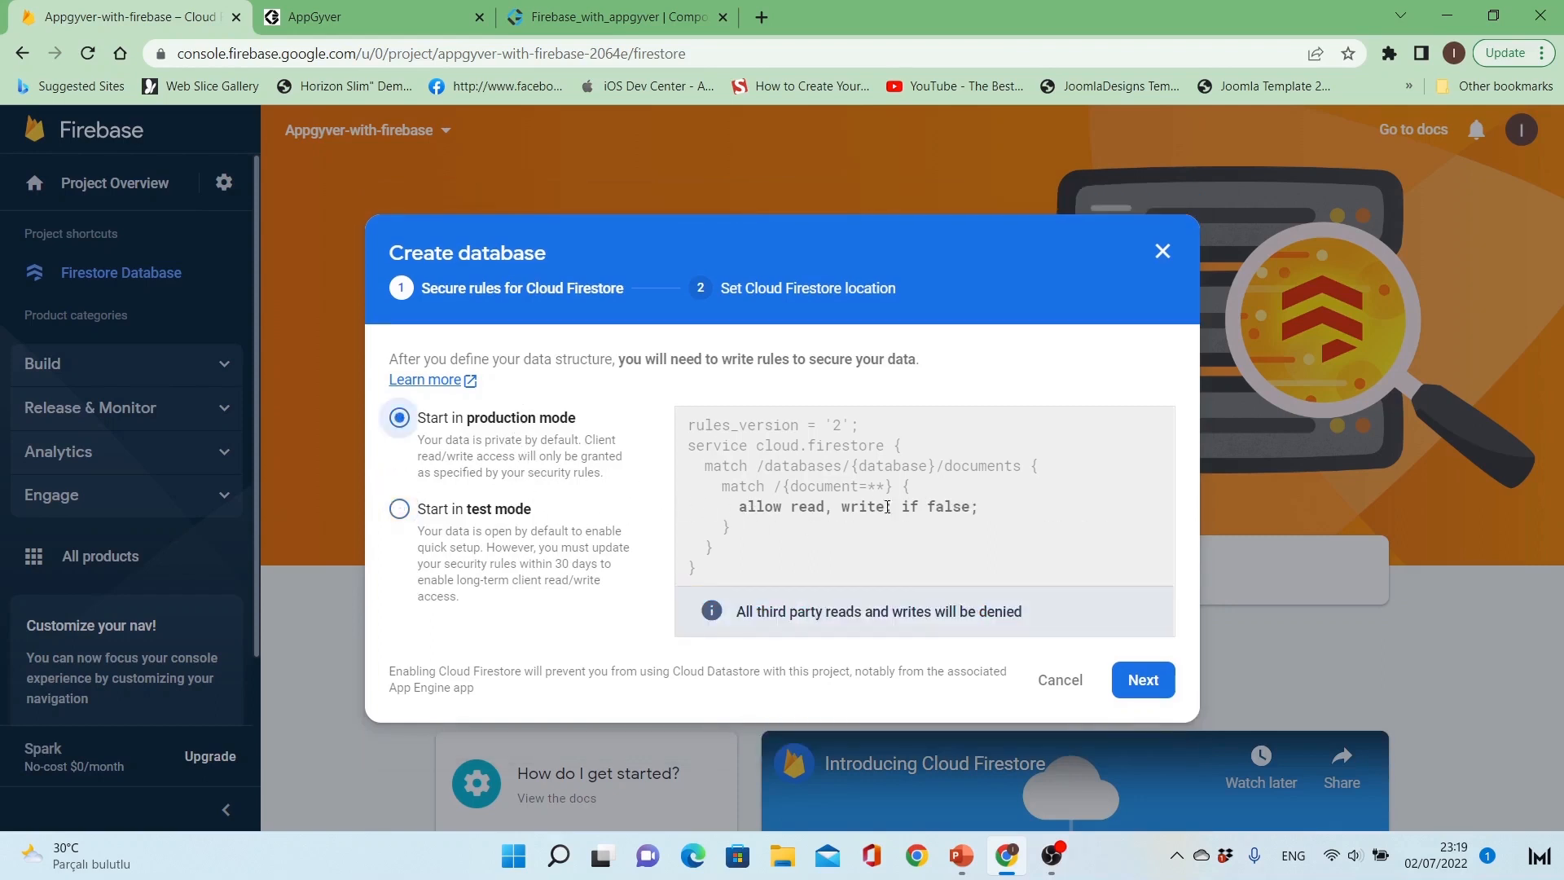
Step: Continue in production mode, set the Cloud Firestore location to eur3 (europe-west), and enable the database
left_click(1141, 681)
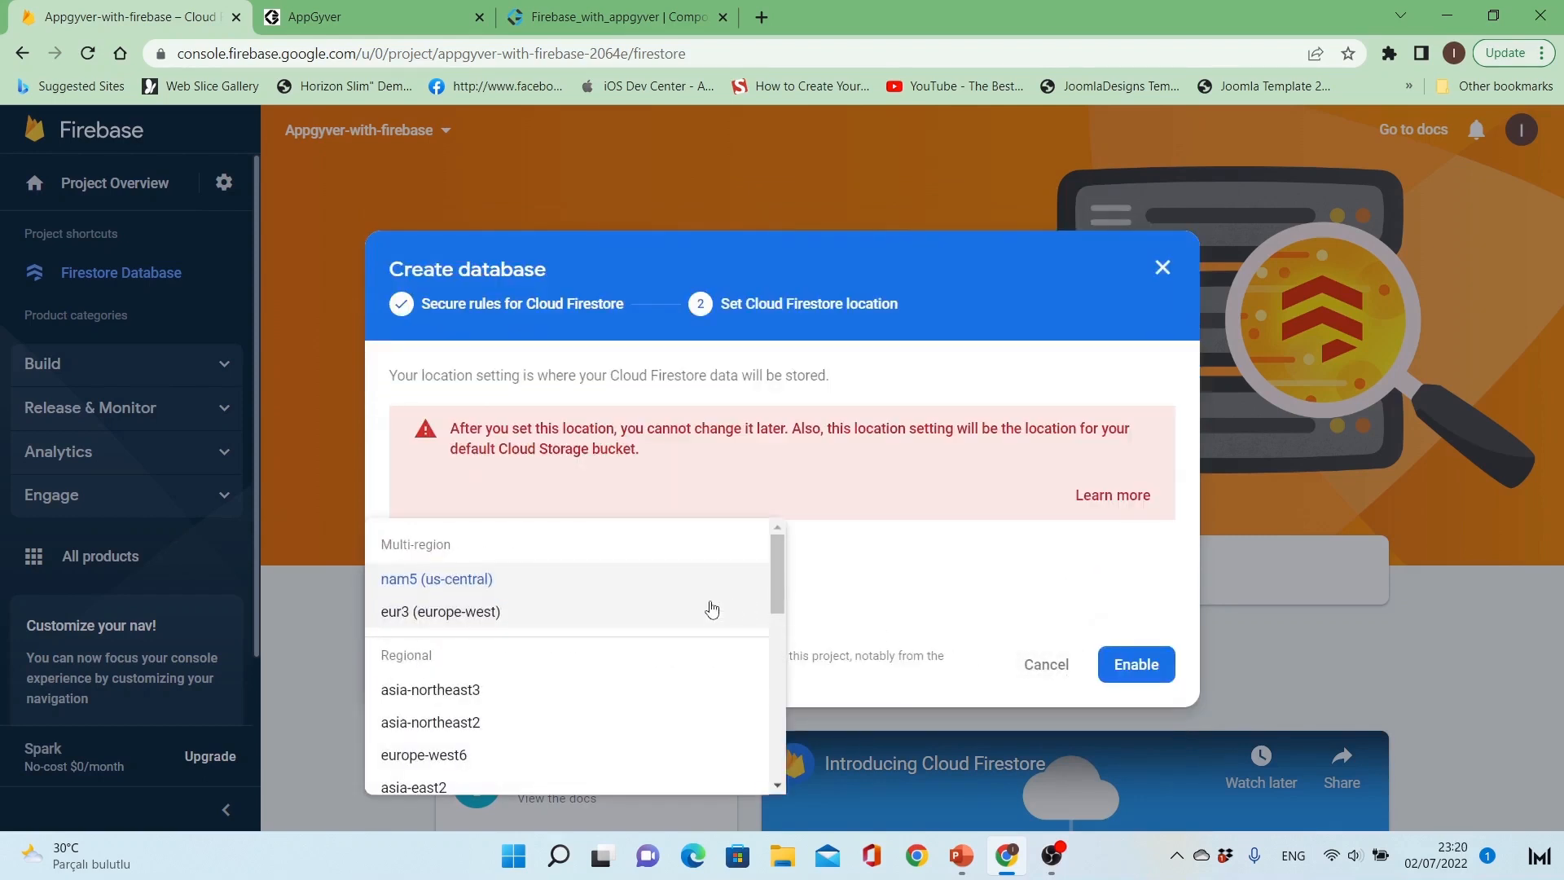
left_click(711, 611)
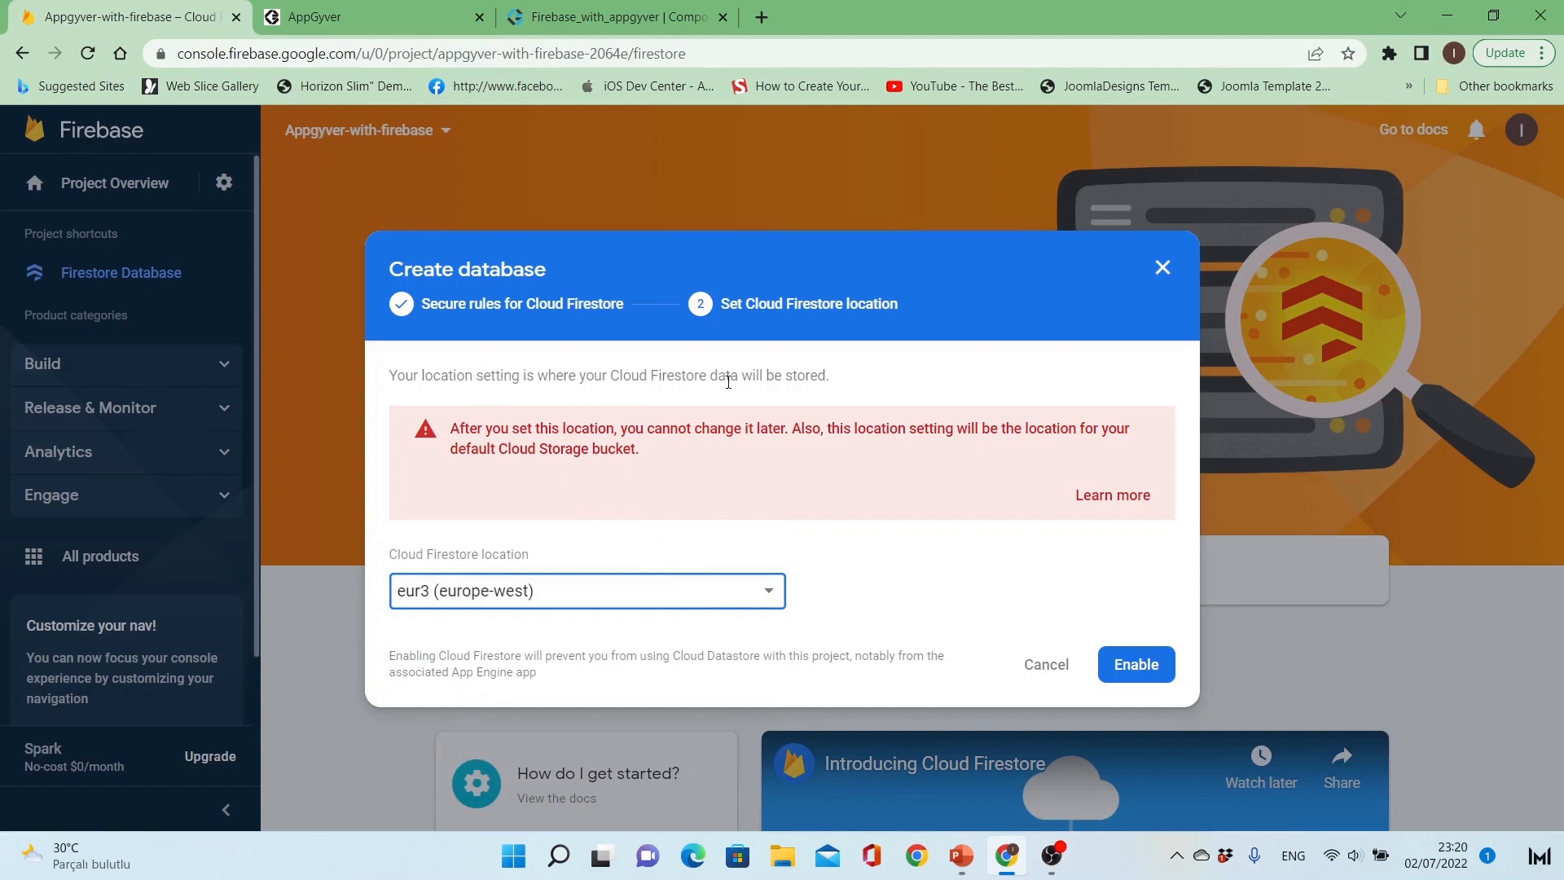
left_click(1137, 664)
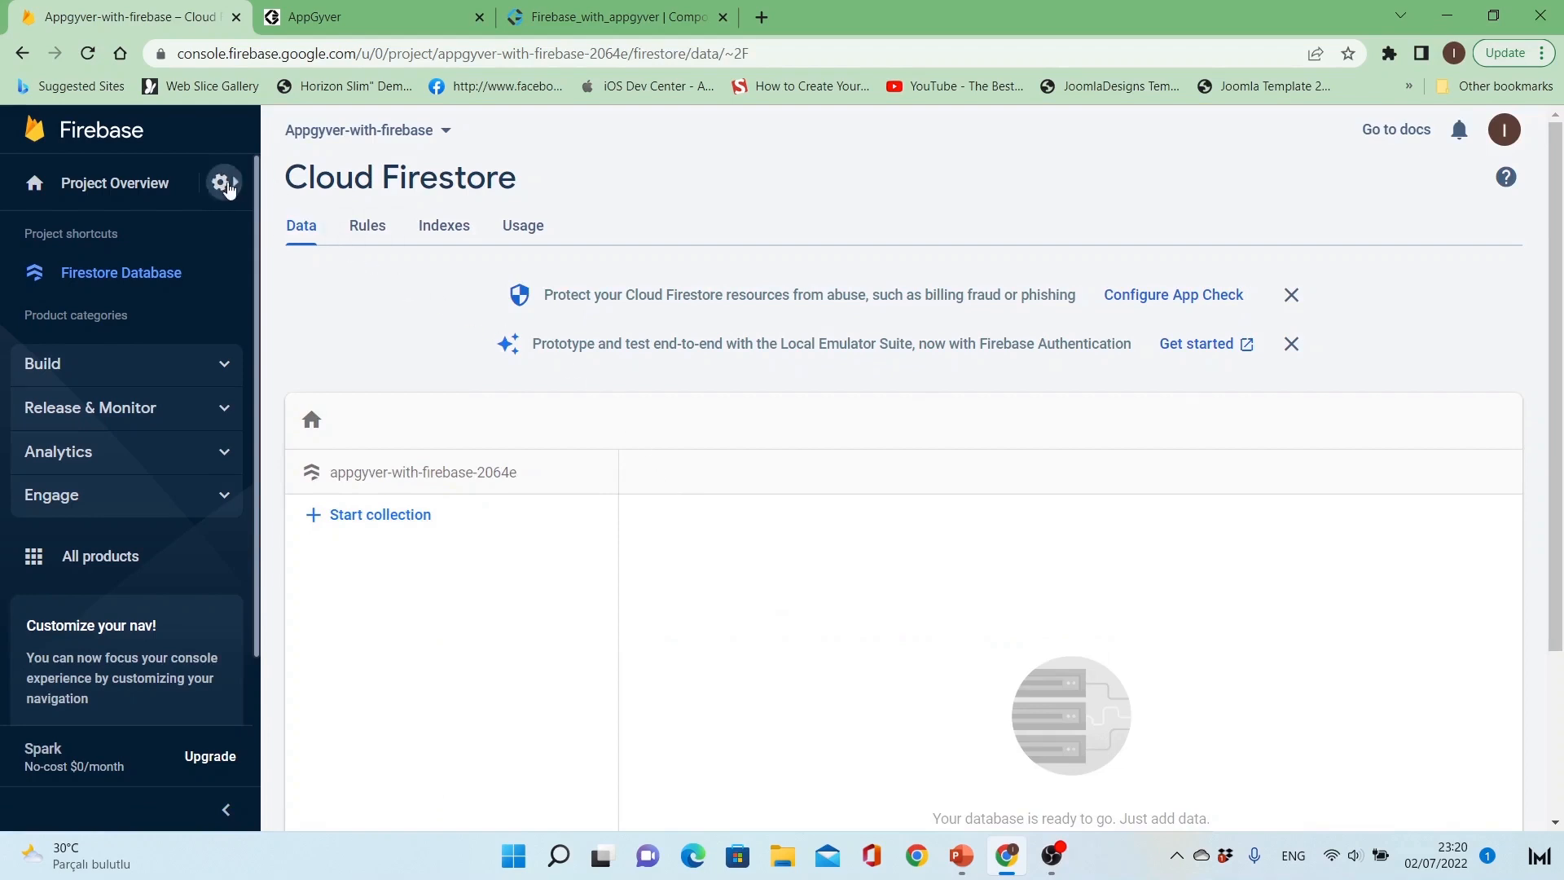
Step: Check the project's general settings and return to the Firestore database
left_click(224, 182)
left_click(284, 192)
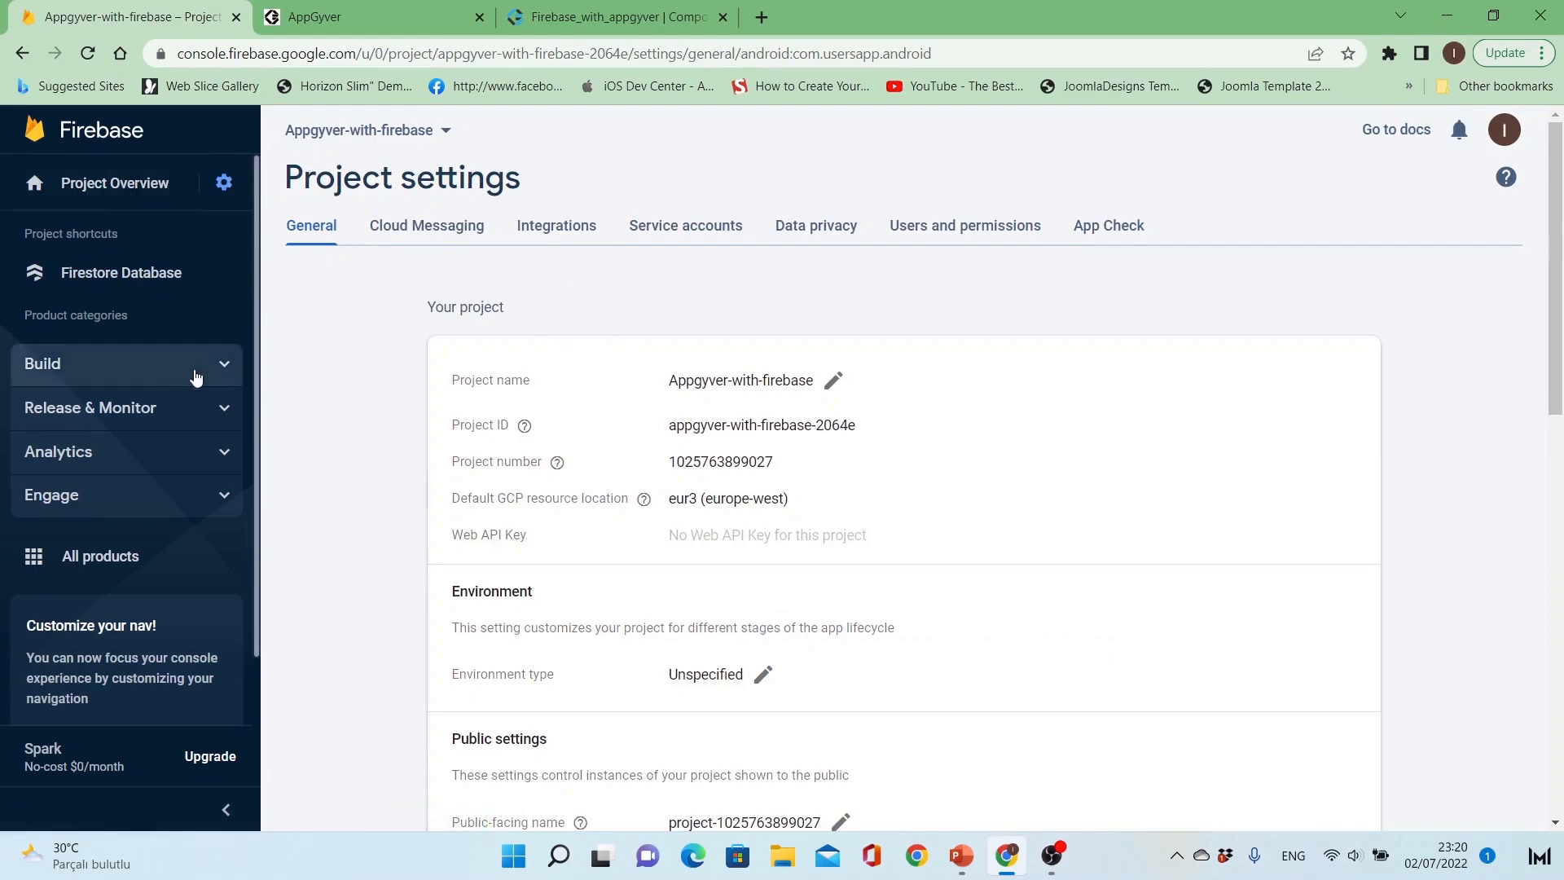
left_click(223, 367)
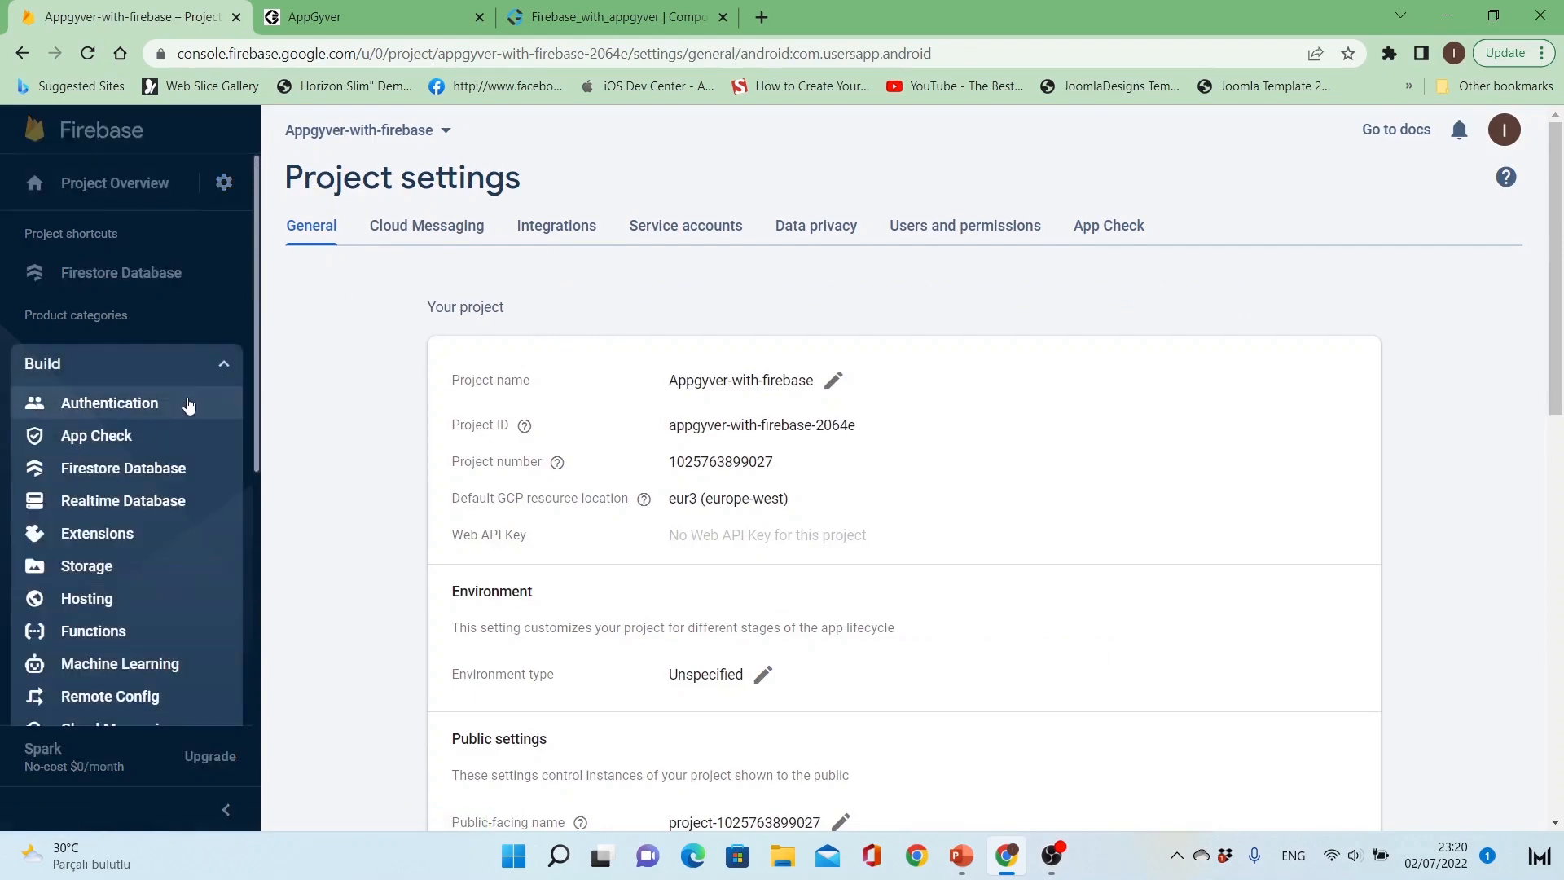
left_click(143, 469)
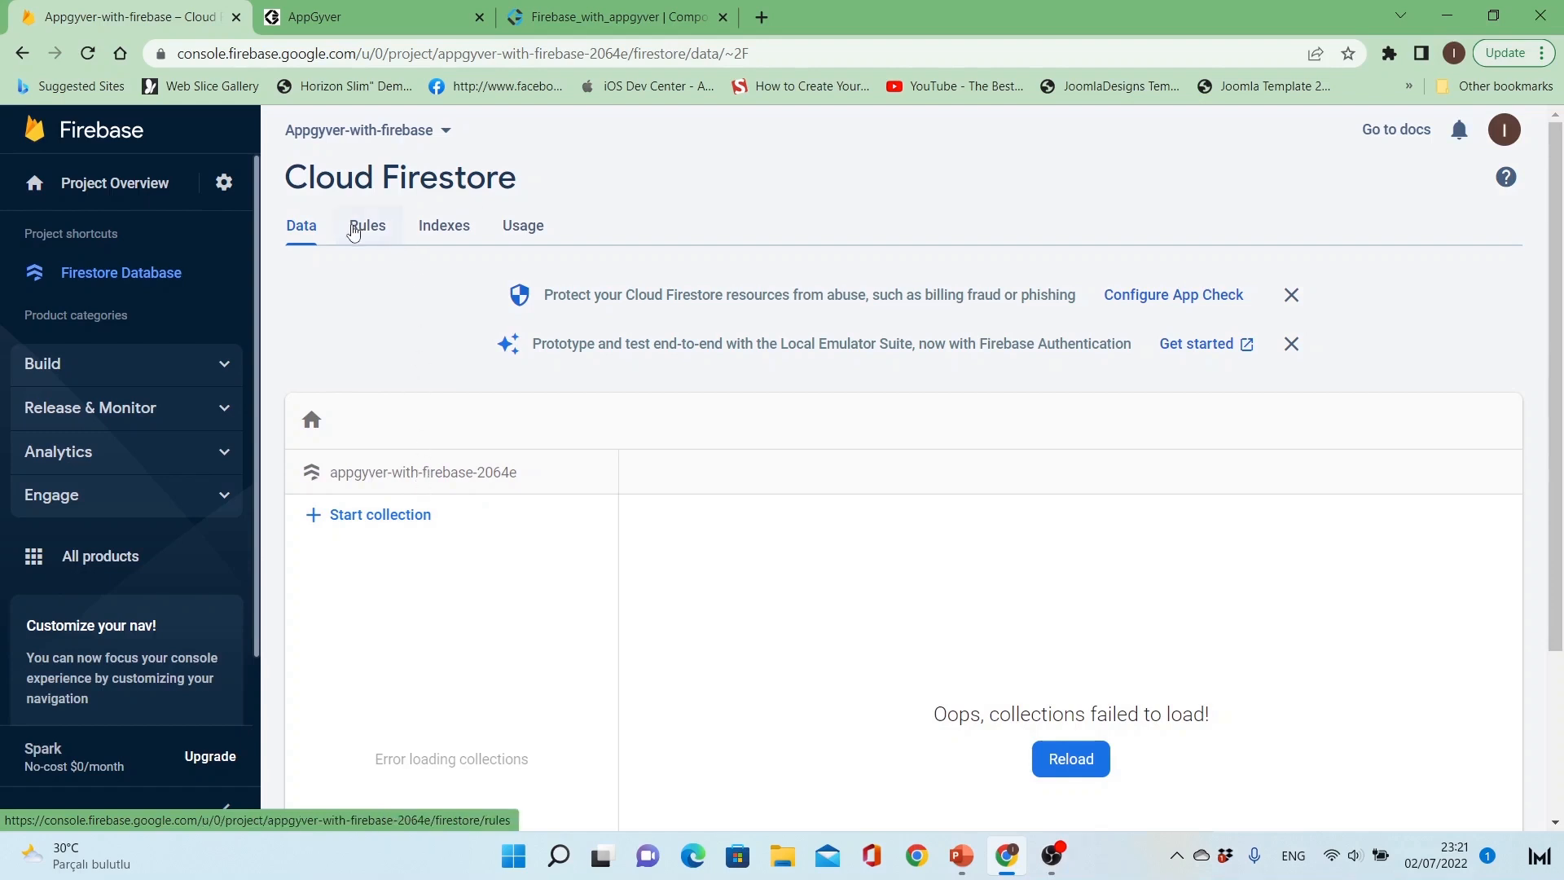
Step: Change the Firestore security rule to allow read, write: if true, and publish it
left_click(367, 231)
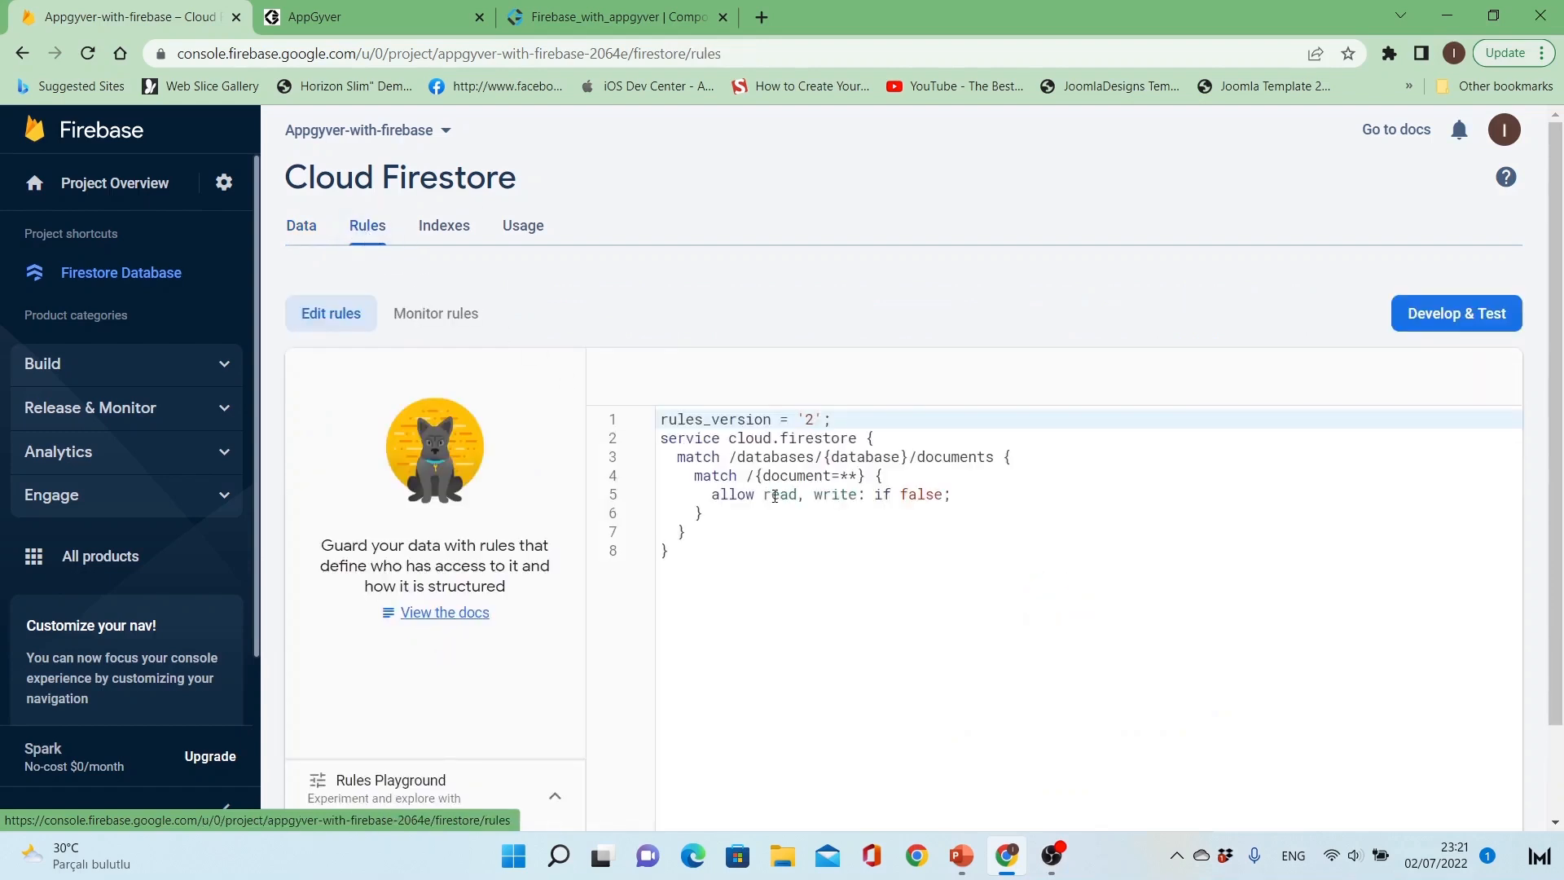
double_click(914, 497)
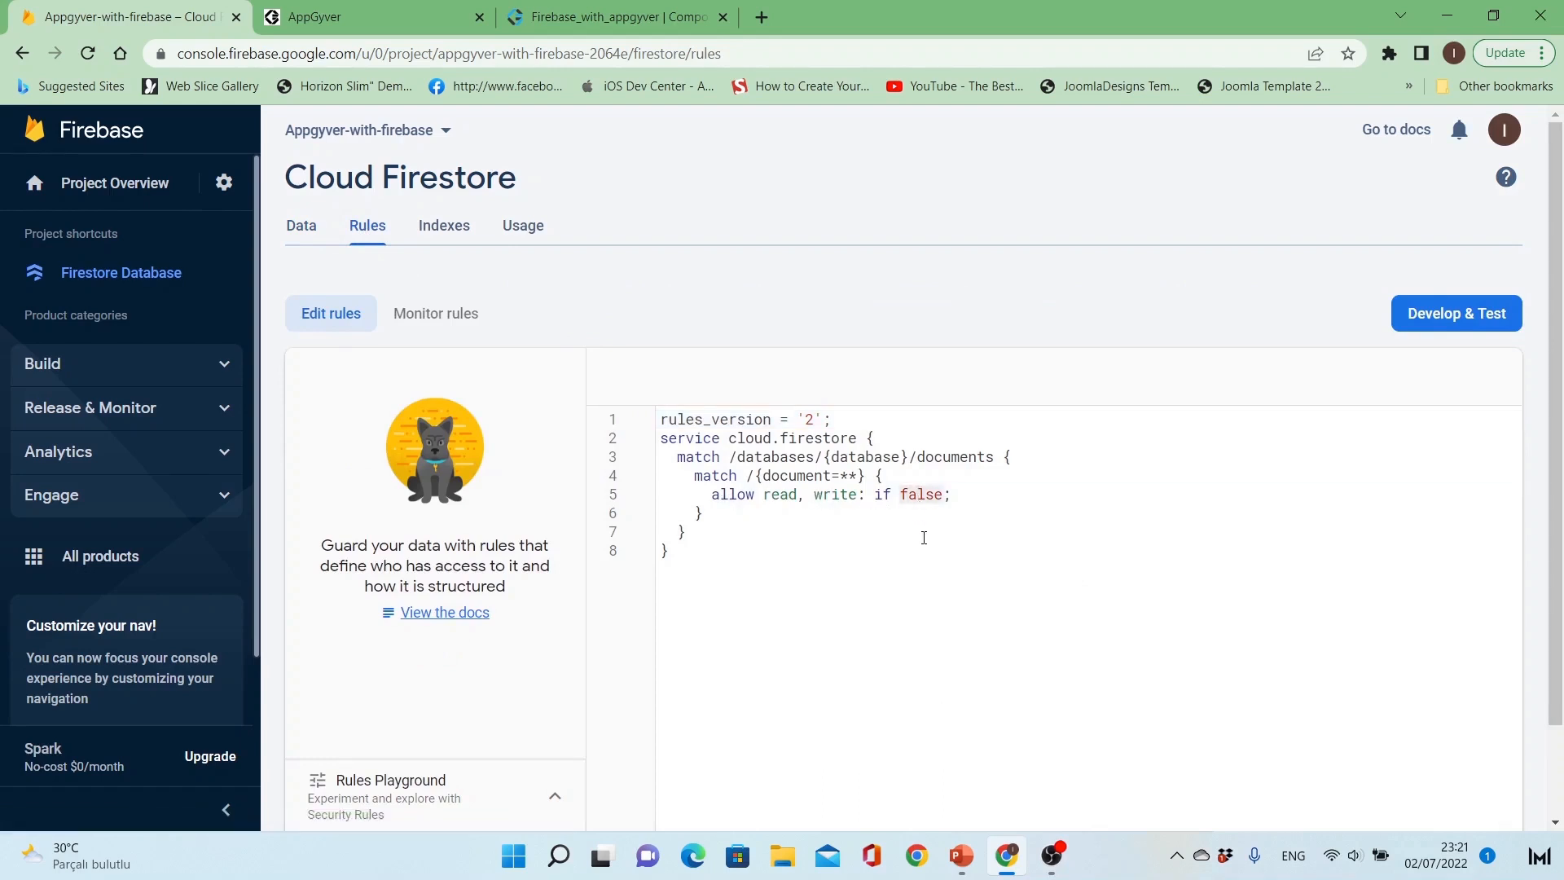
type("true")
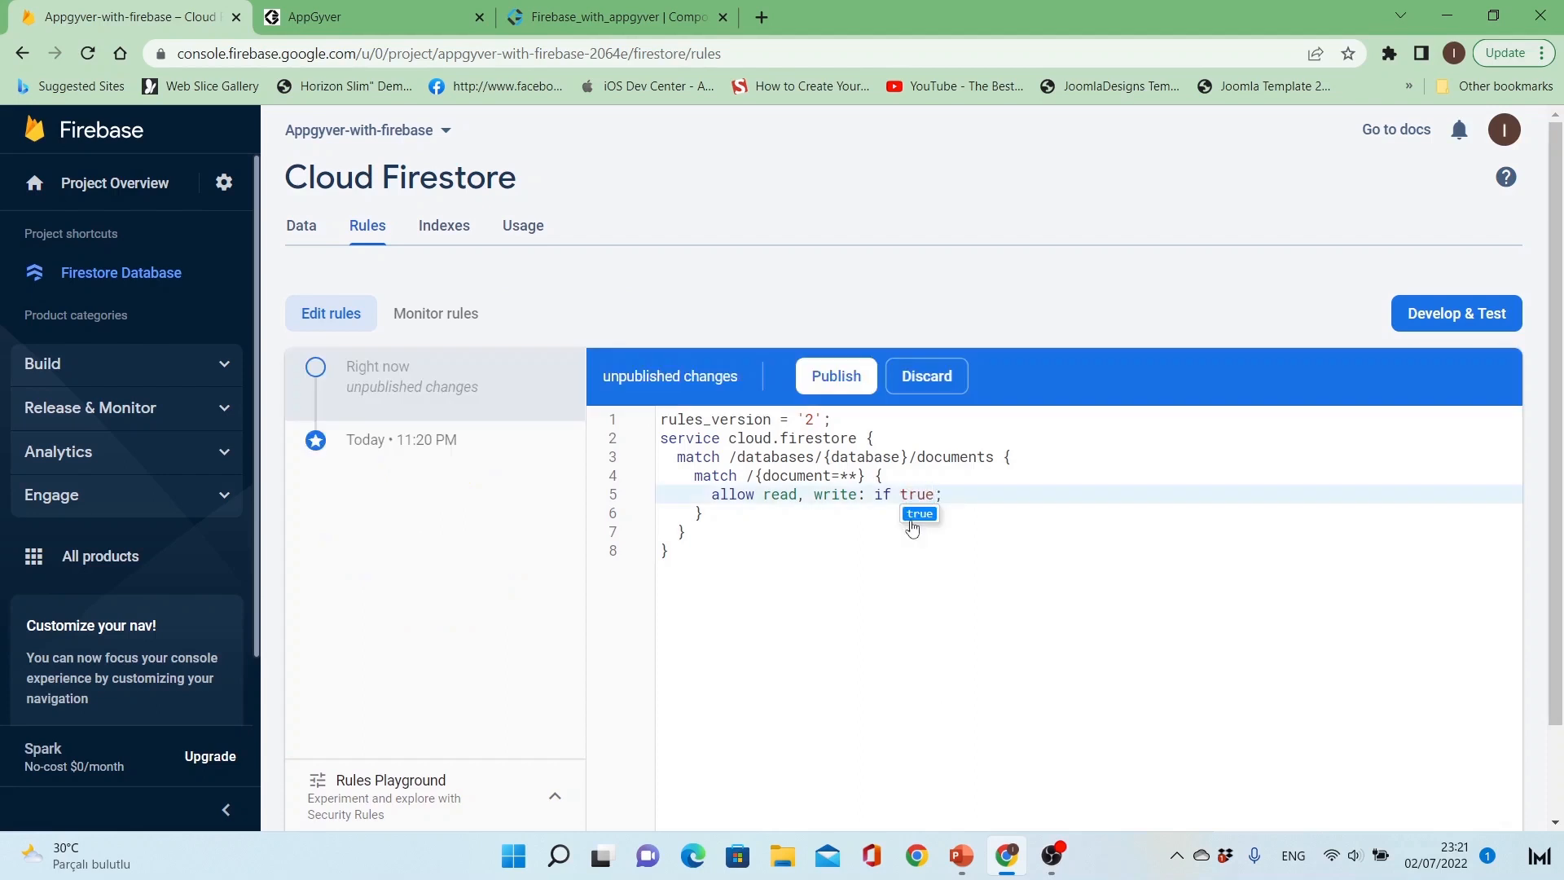
left_click(913, 517)
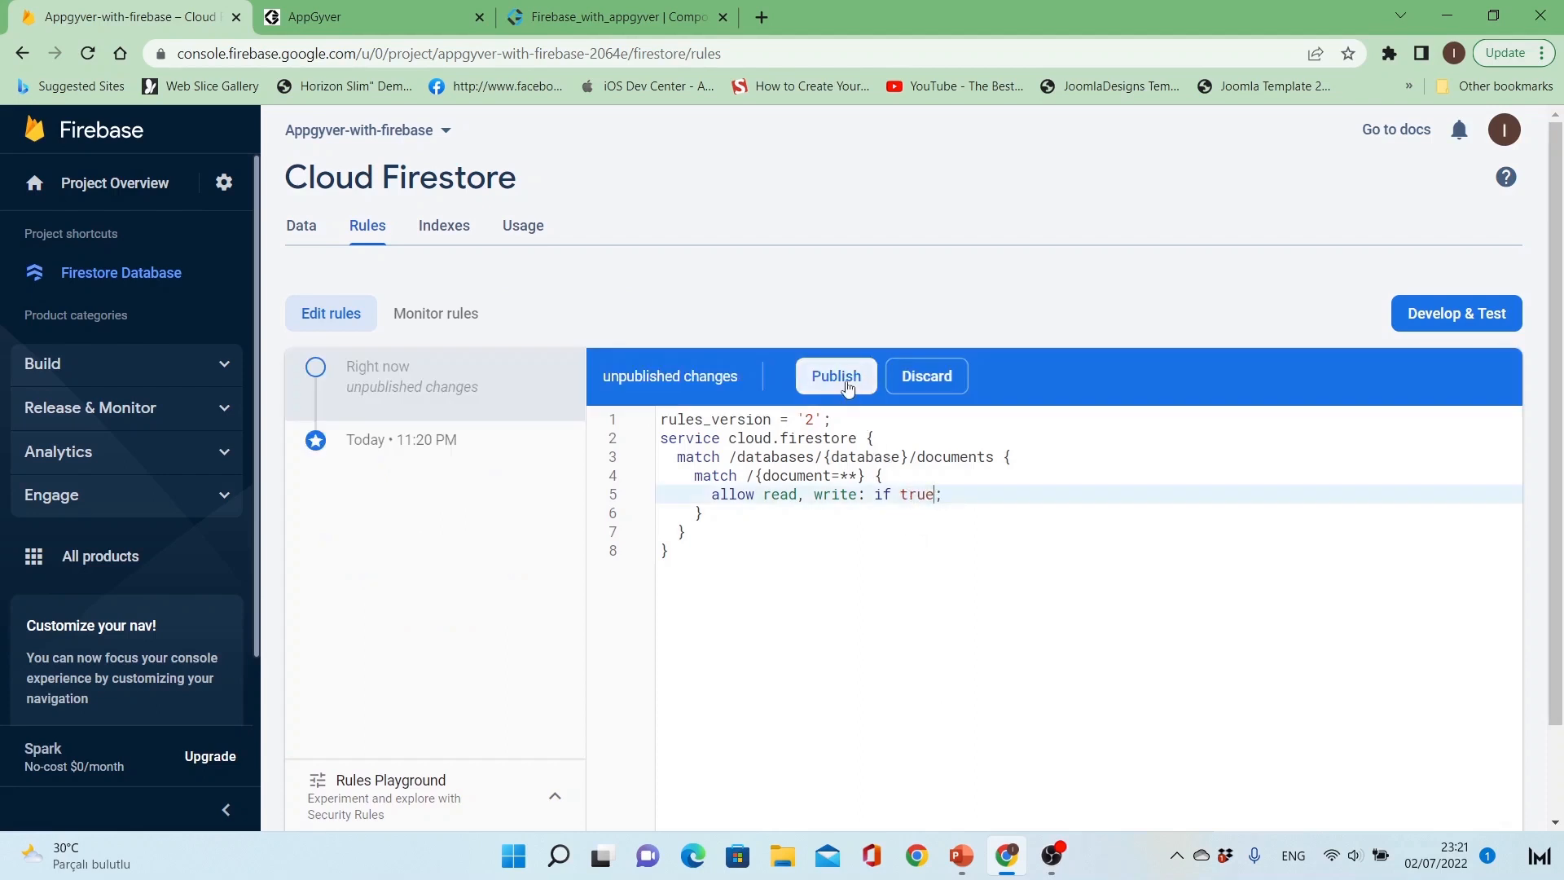
left_click(849, 390)
left_click(845, 386)
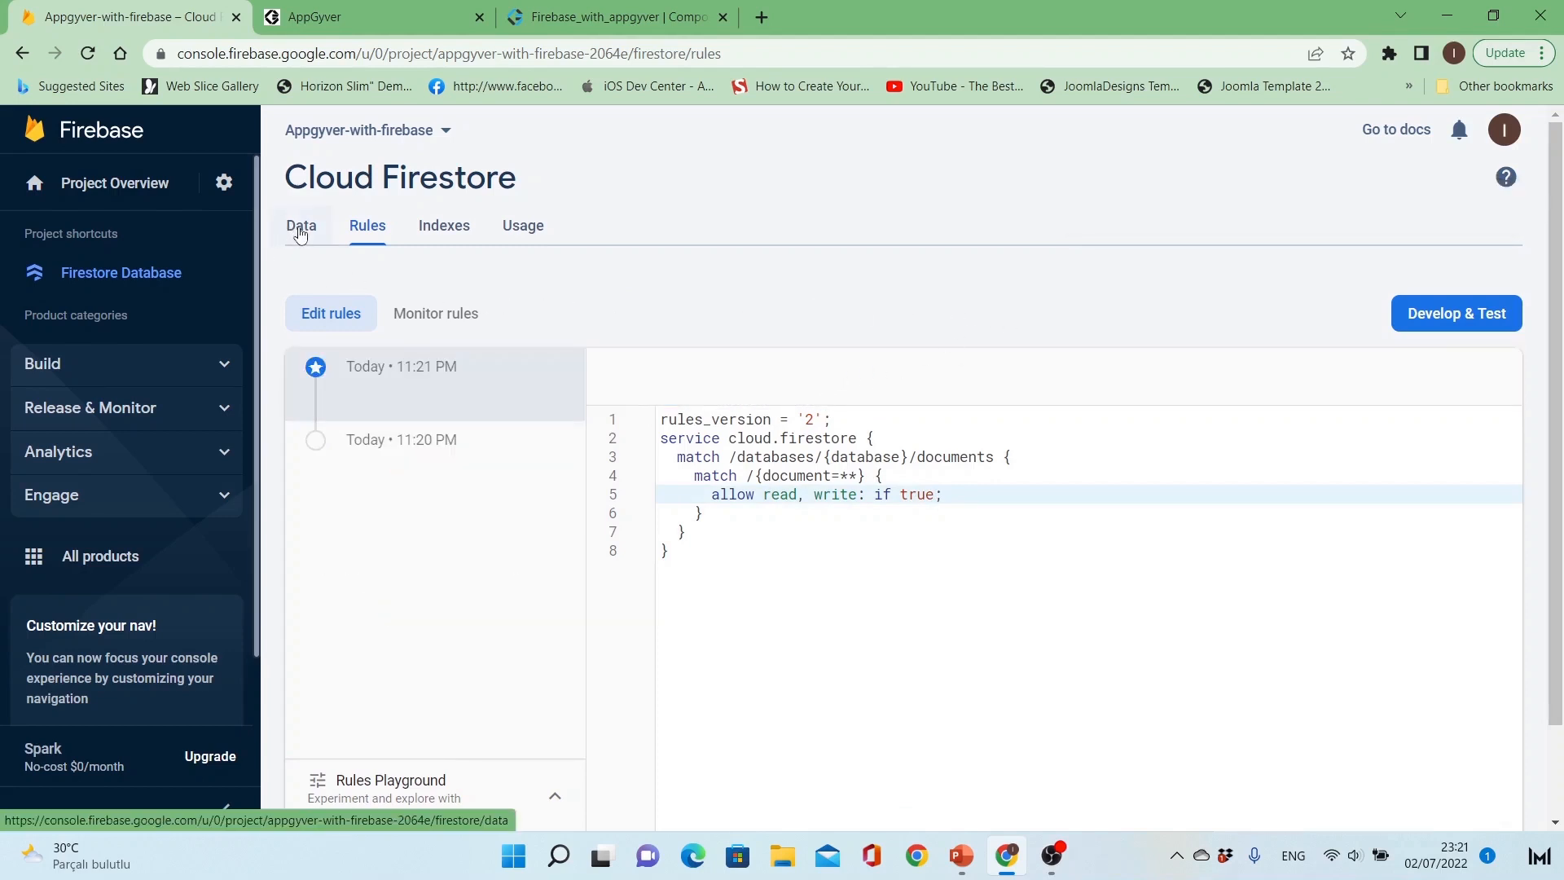
Step: Start a collection with the ID users in the Firestore data and give its first document an automatic ID
left_click(300, 234)
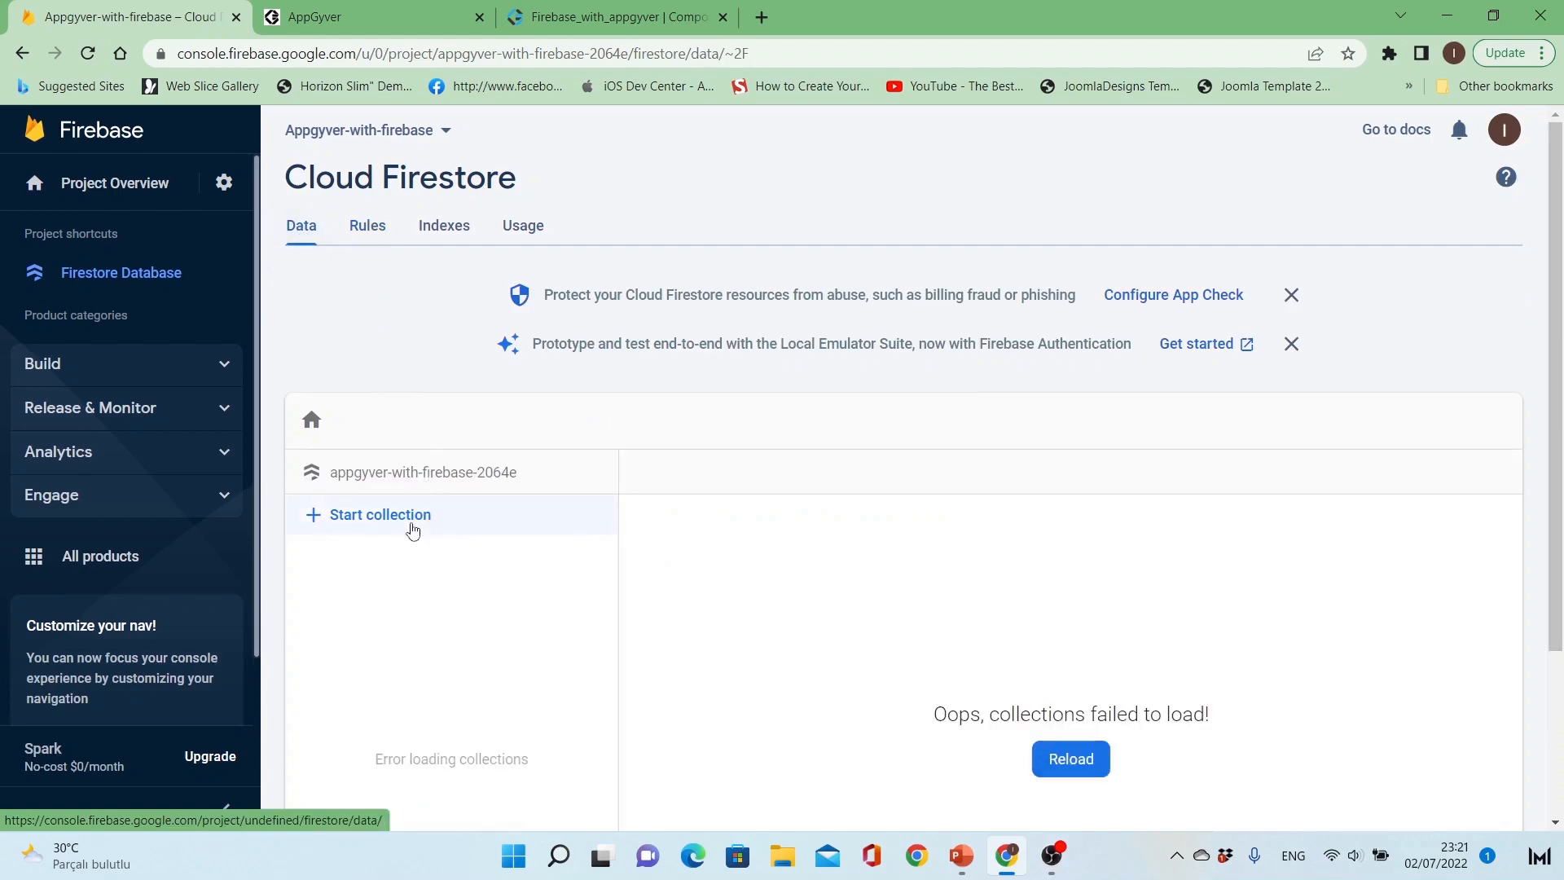
left_click(412, 517)
left_click(519, 535)
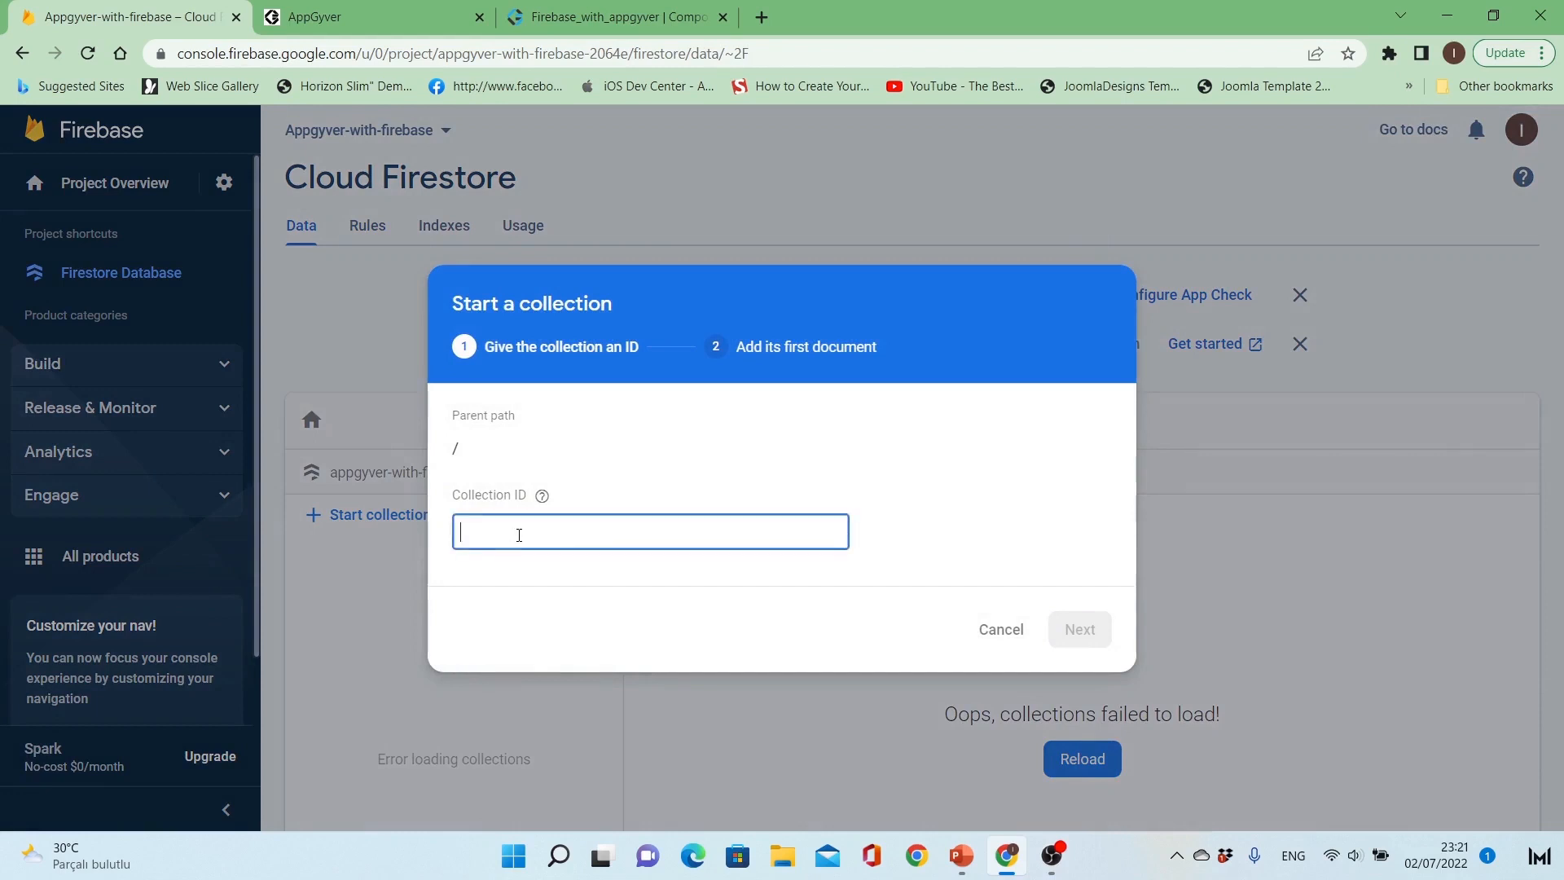
type("users")
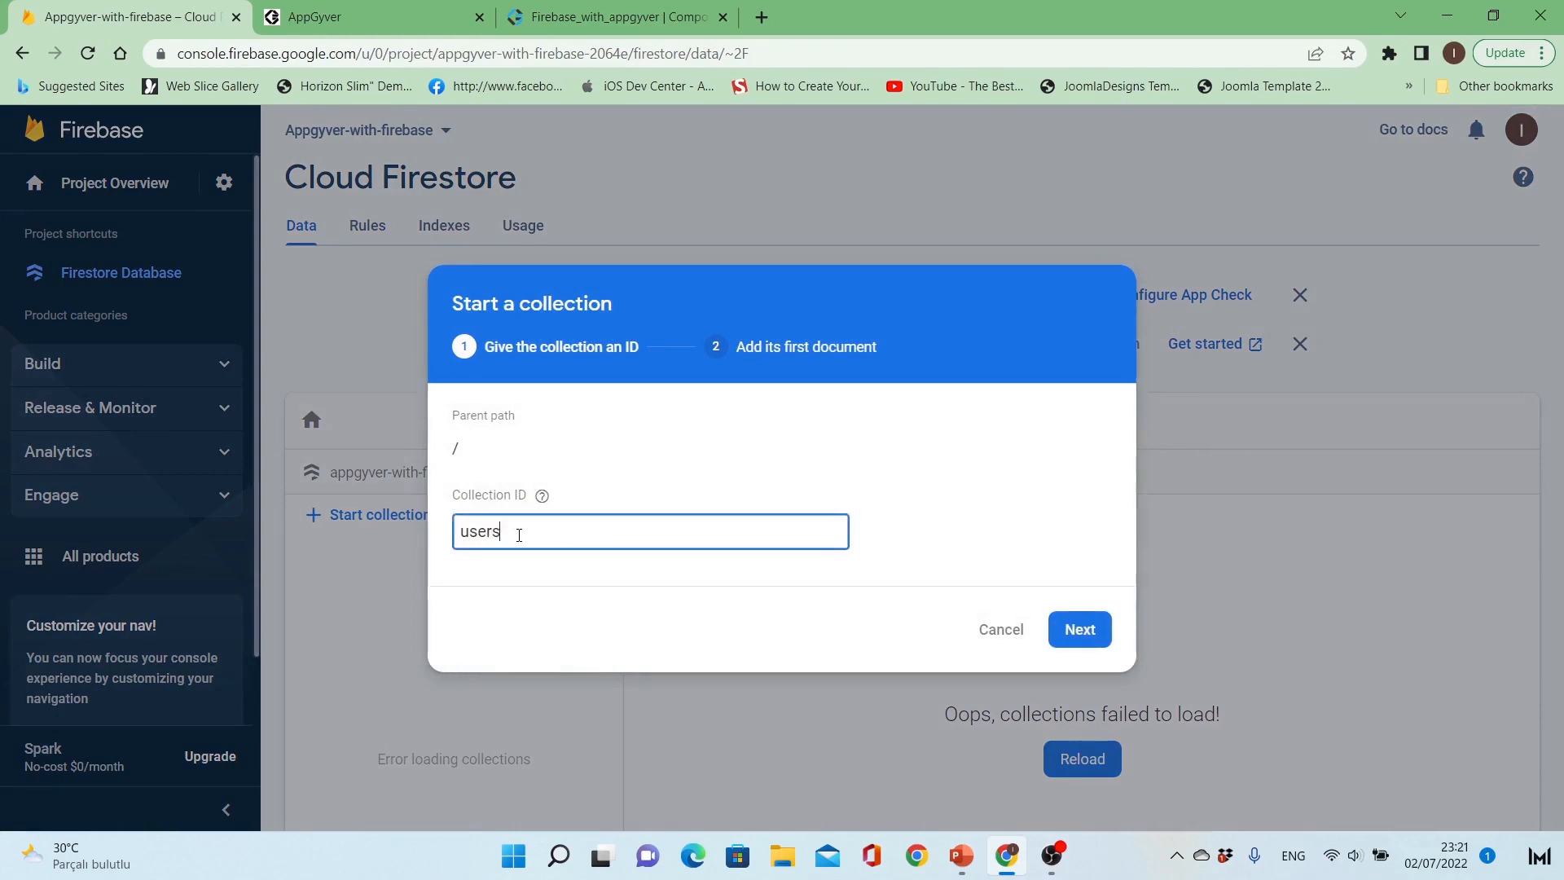
left_click(1079, 630)
left_click(636, 456)
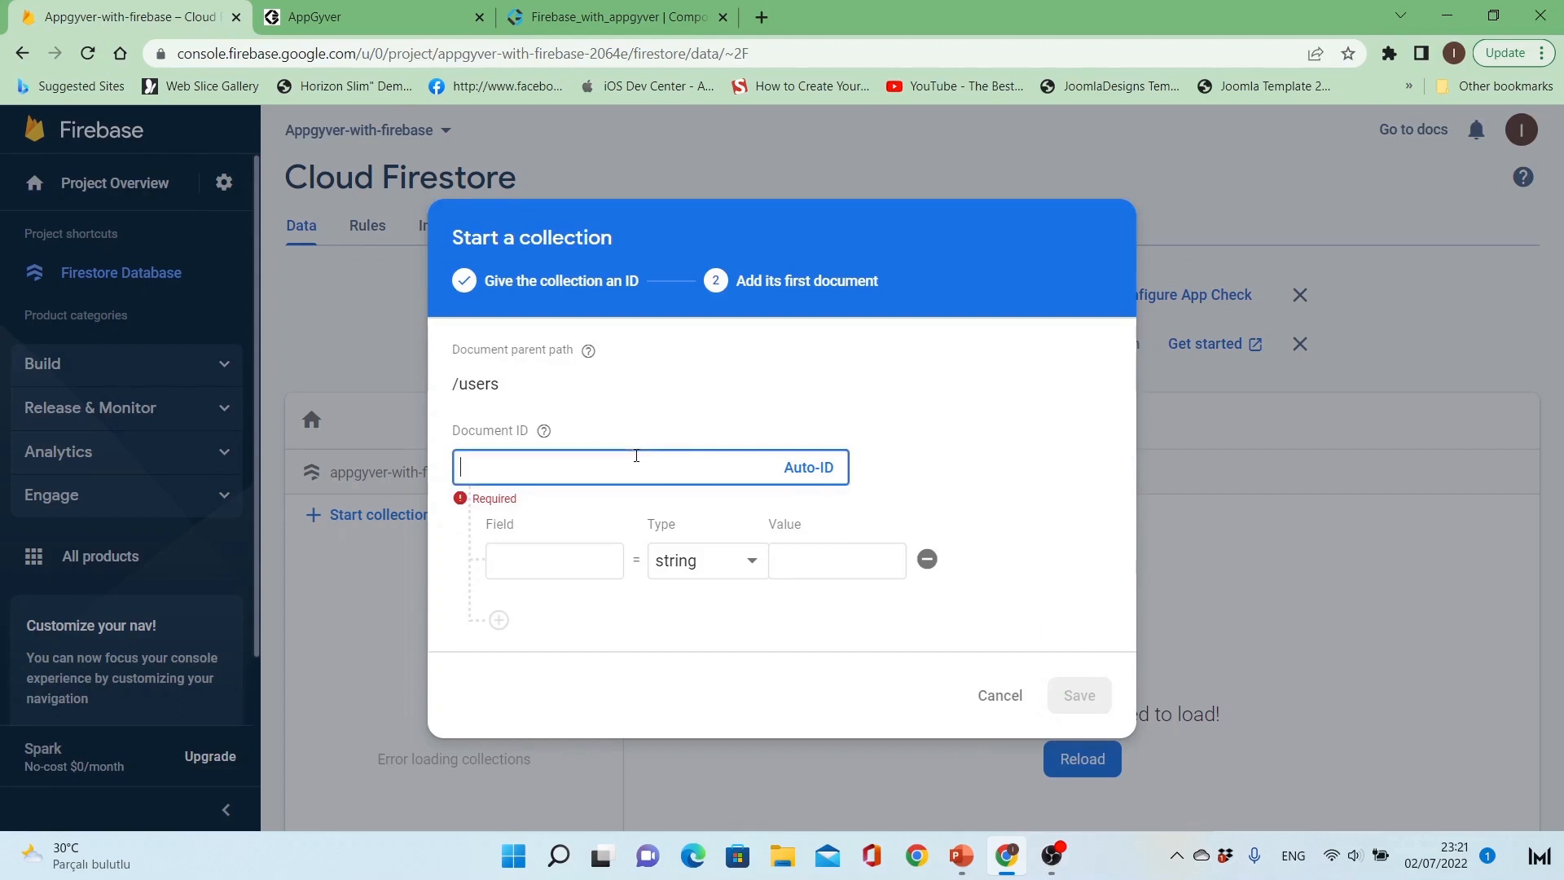
left_click(810, 470)
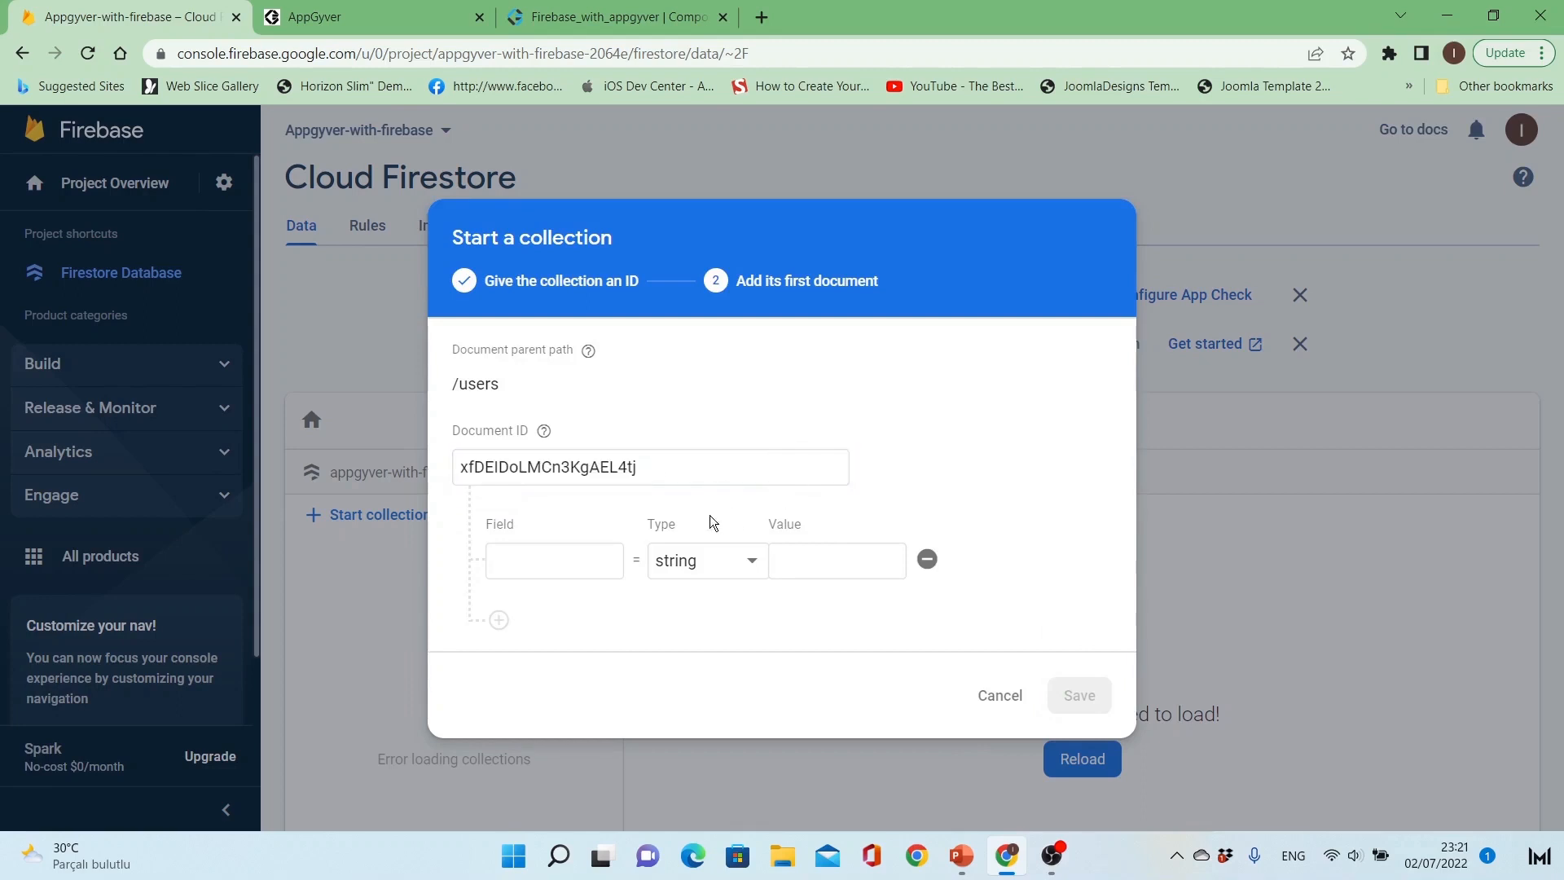
Step: Define the document's first field as Name, of type string, and enter the person's first name as its value
left_click(506, 561)
type("Nam")
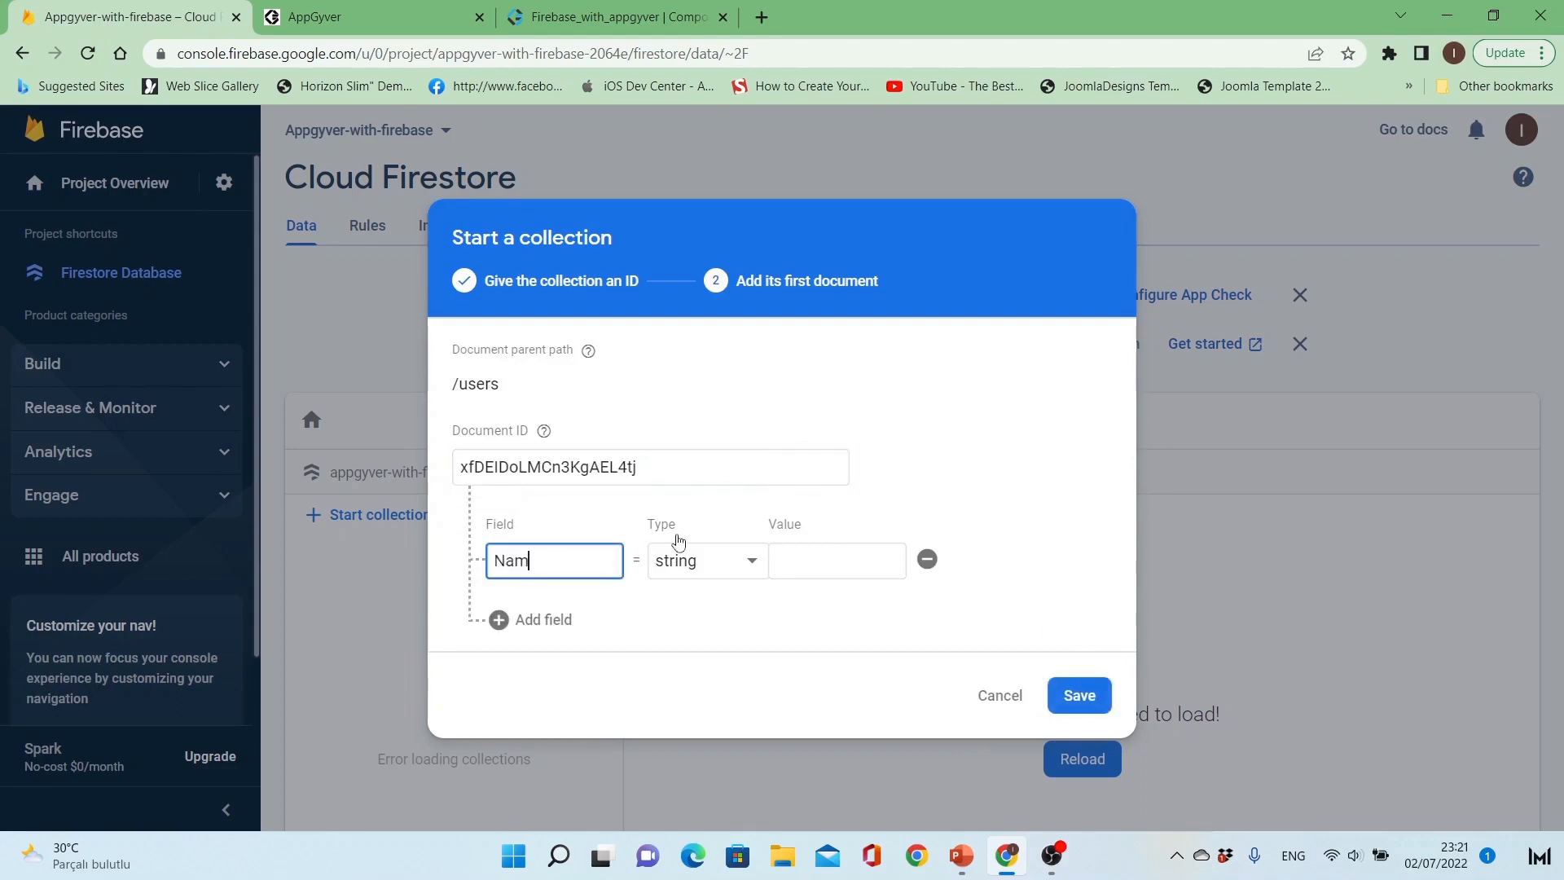
type("e")
left_click(818, 561)
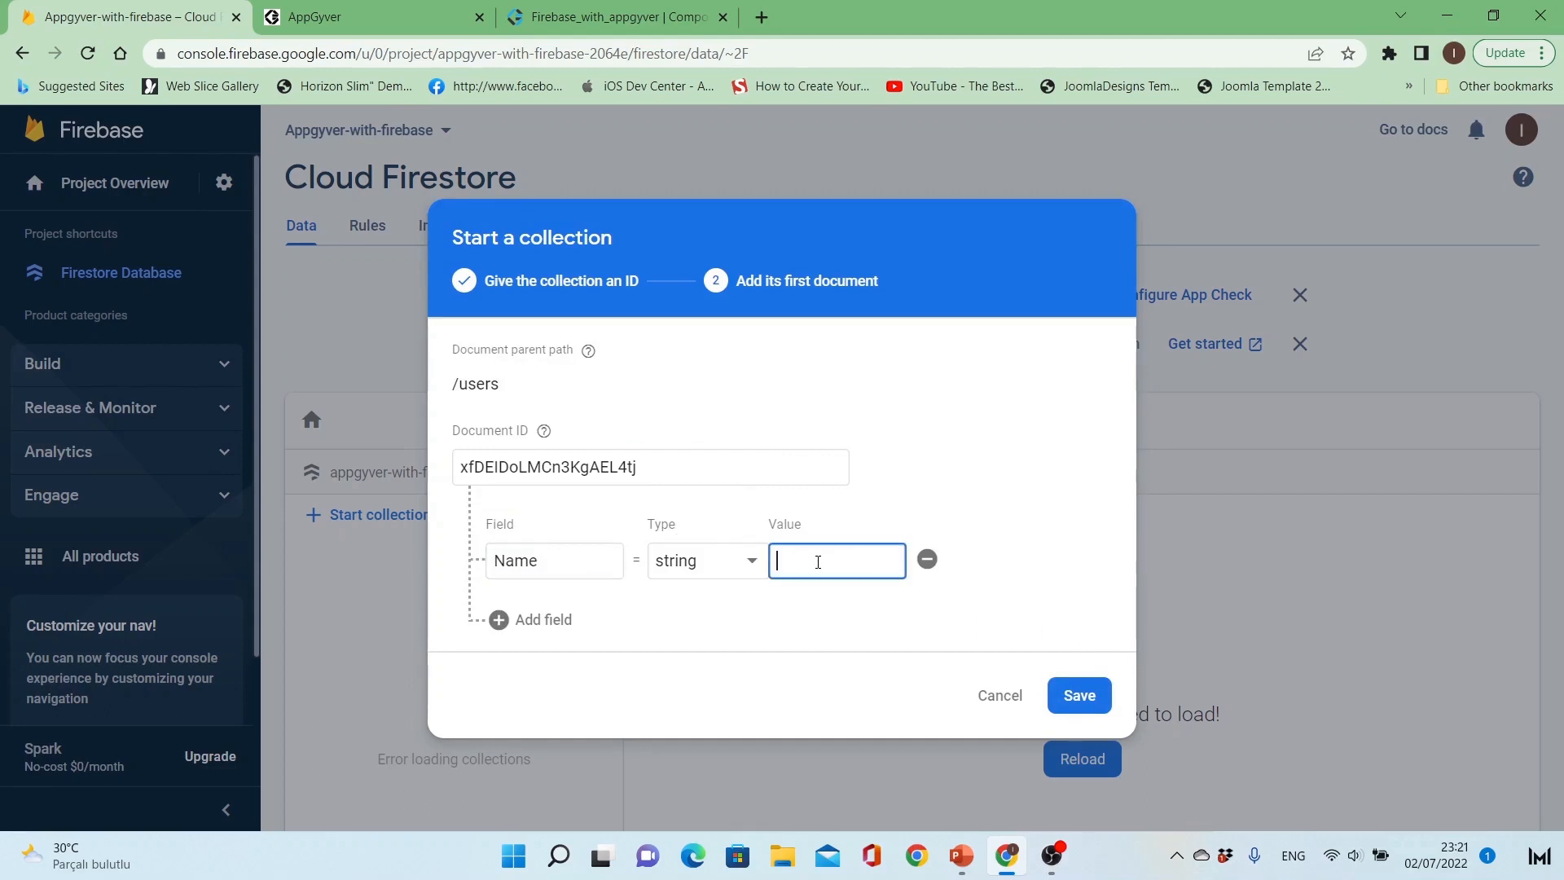
type("Ahmad")
Step: Add a second string field called Surname and enter the person's surname as its value
left_click(542, 619)
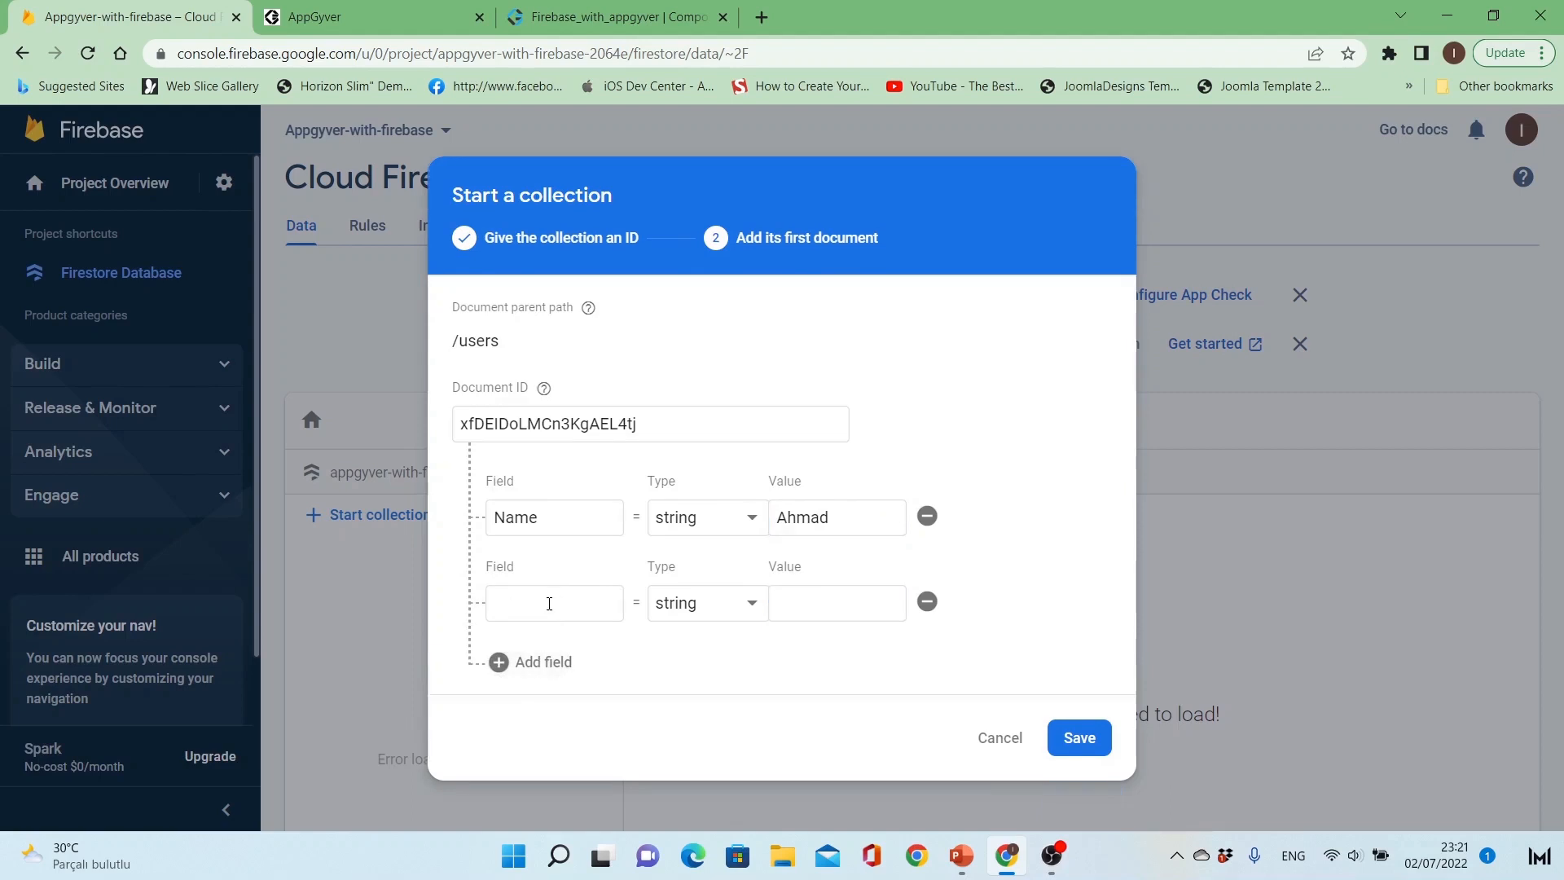
type("Surname")
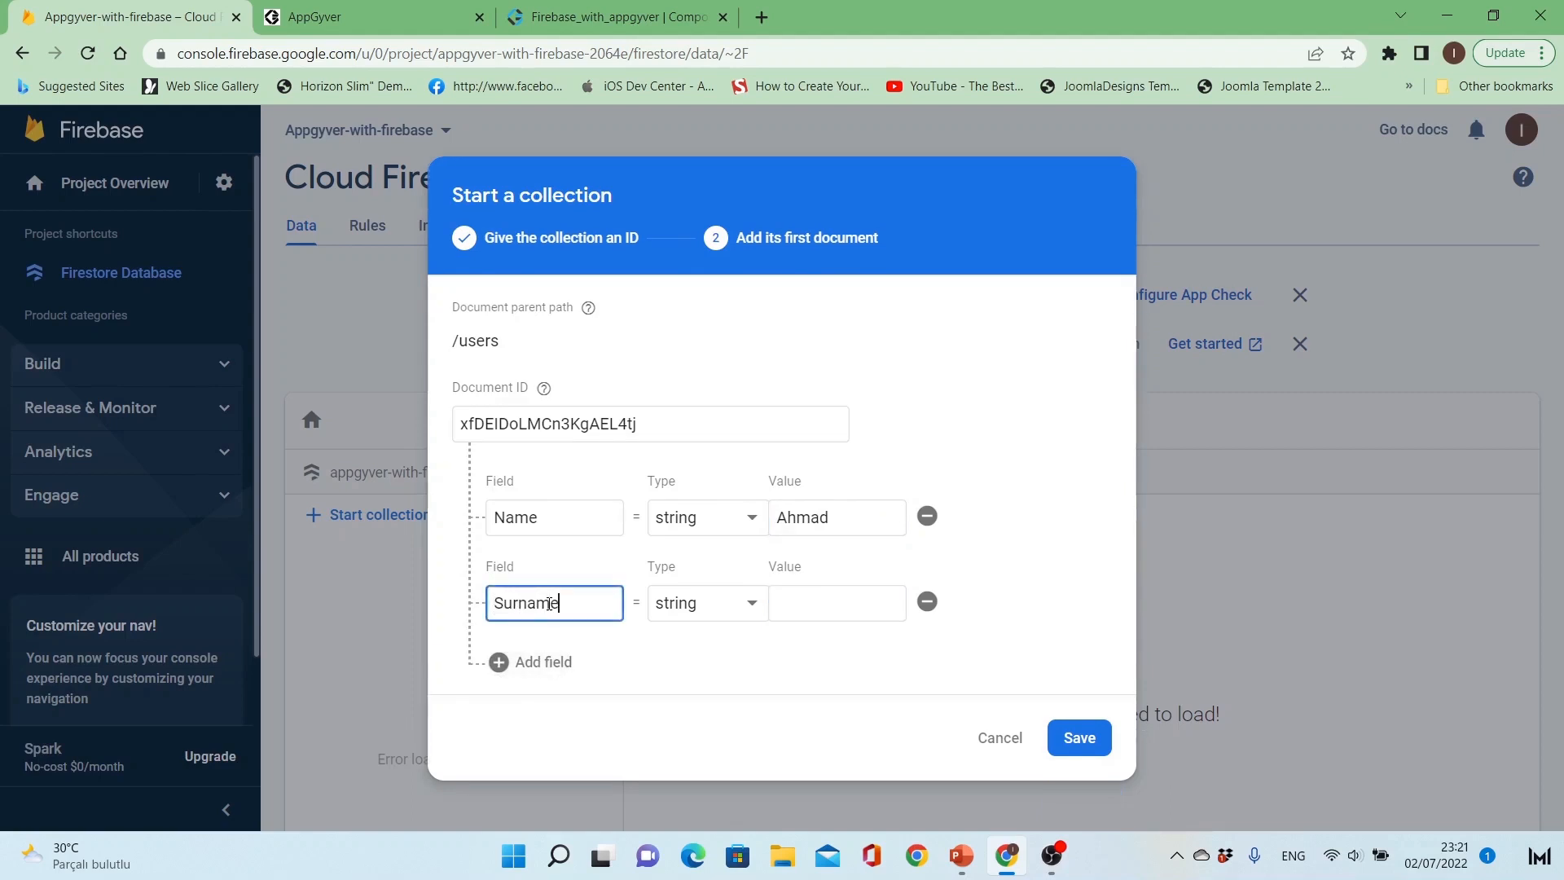
left_click(841, 615)
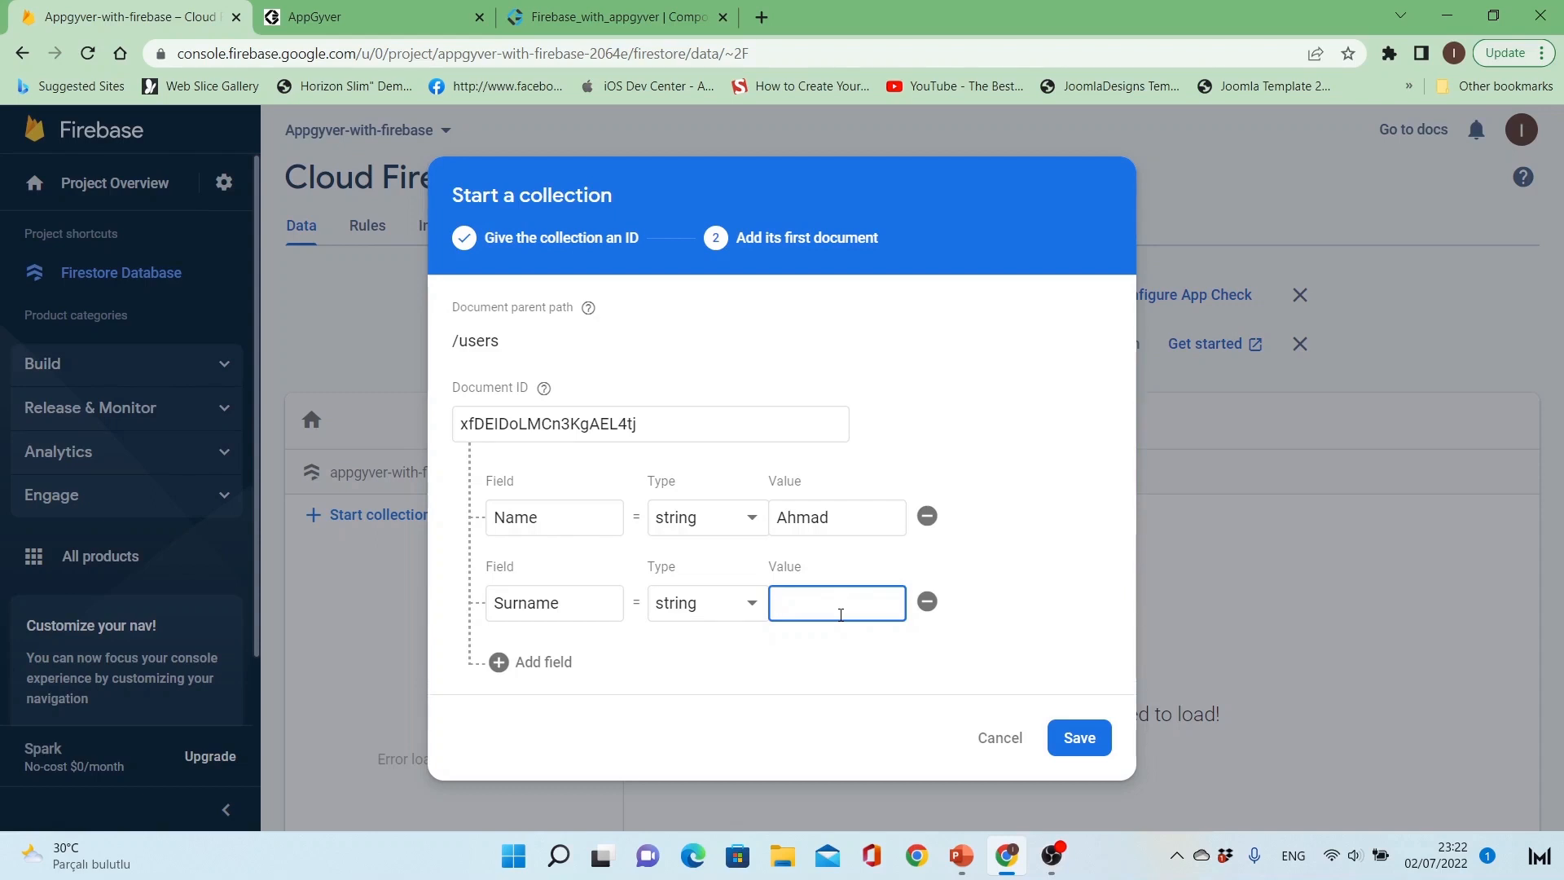
type("Khaled")
Step: Add a third field called Age, of type number, with the value 35
left_click(526, 662)
left_click(555, 660)
type("A")
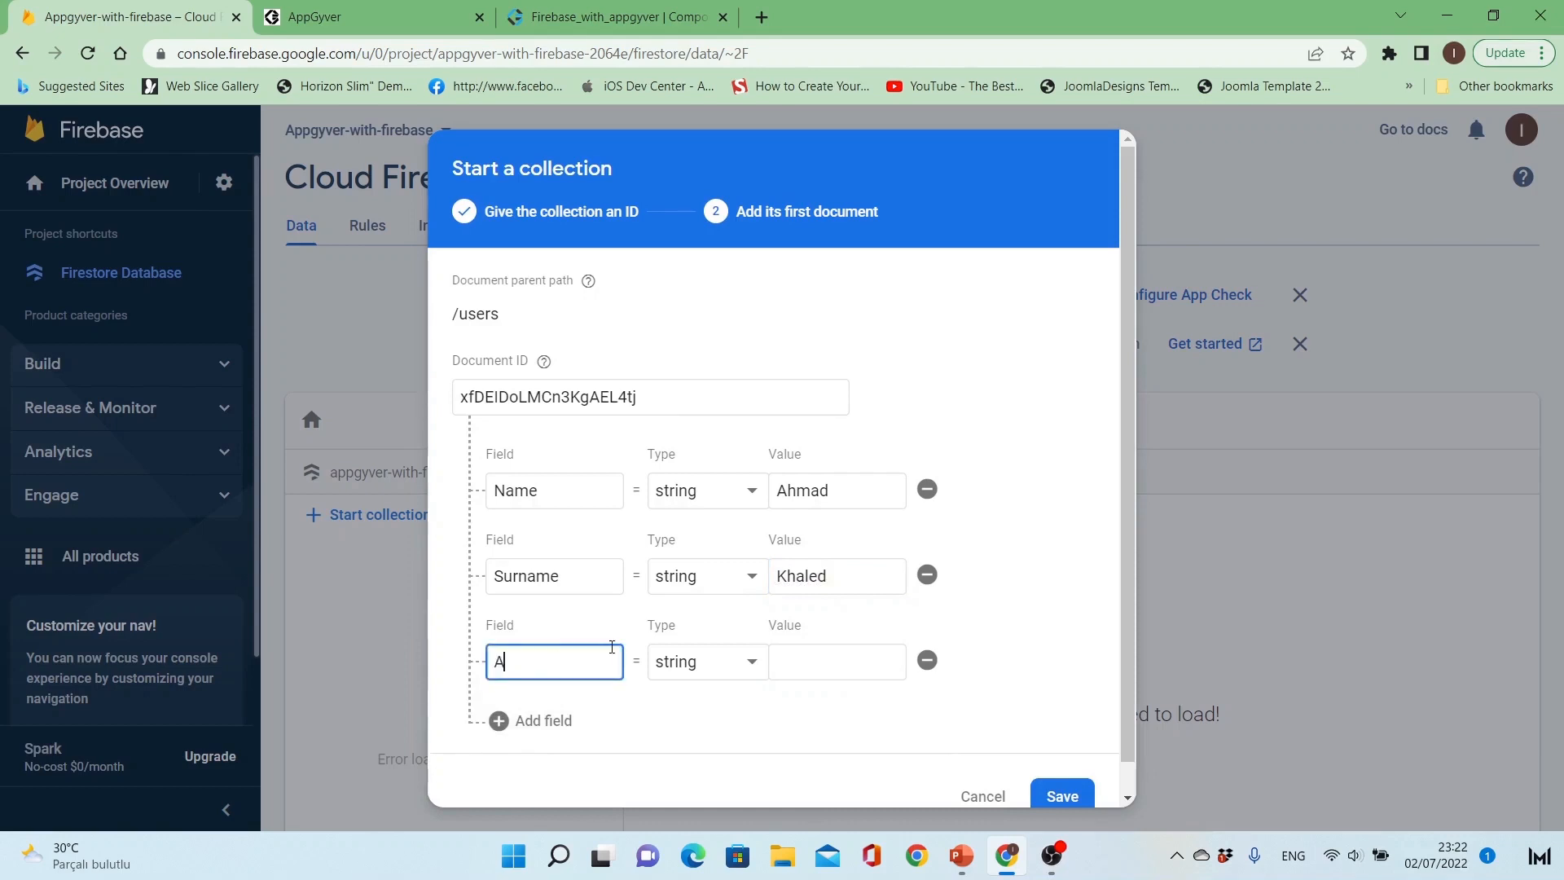
type("ge")
left_click(707, 662)
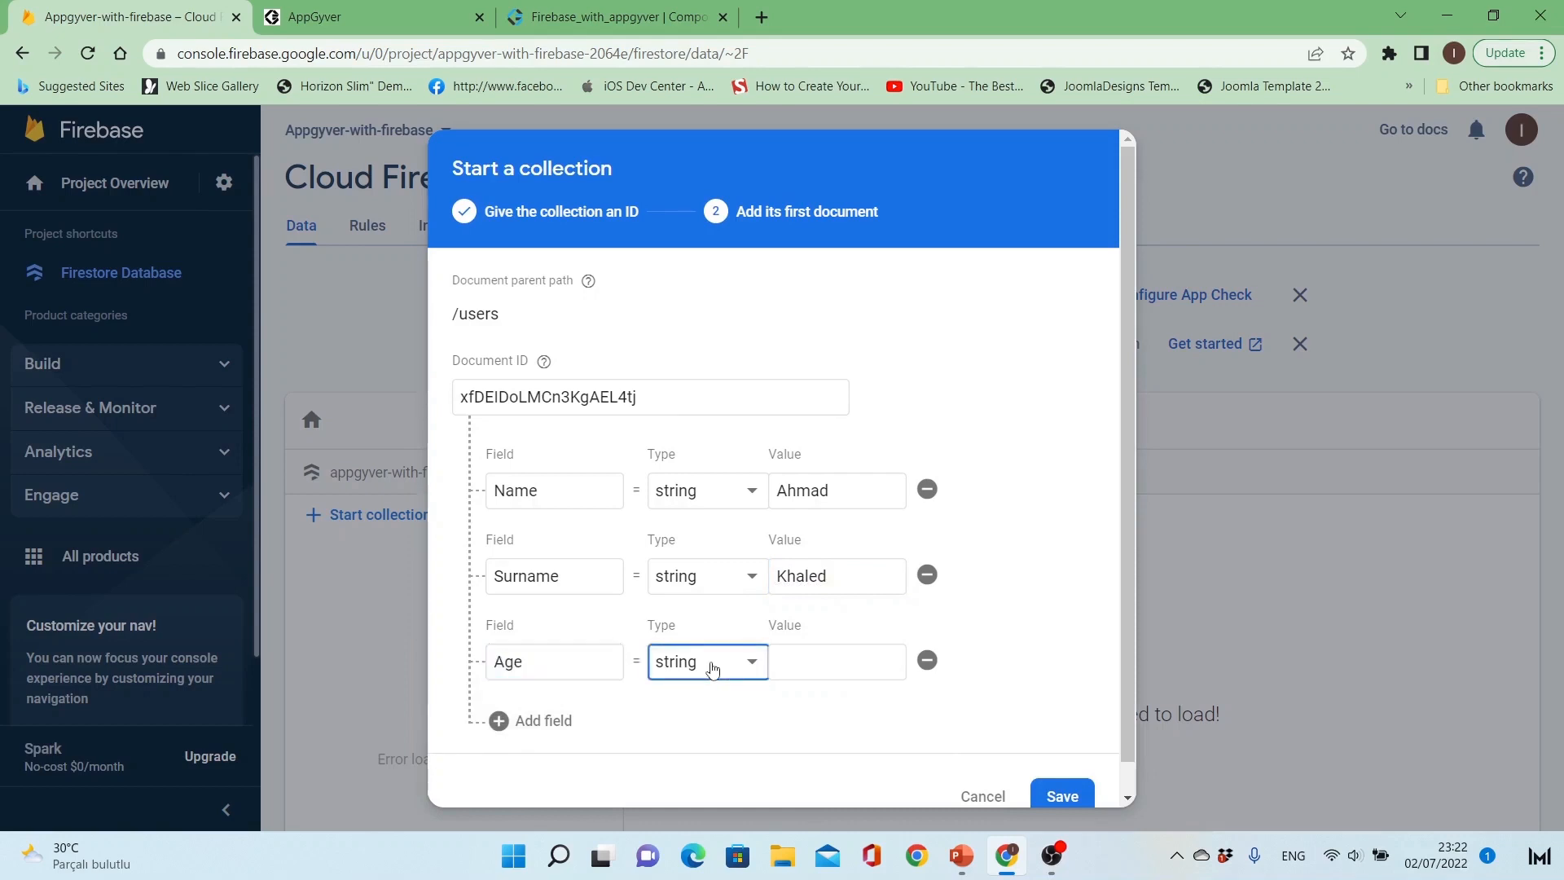
left_click(706, 461)
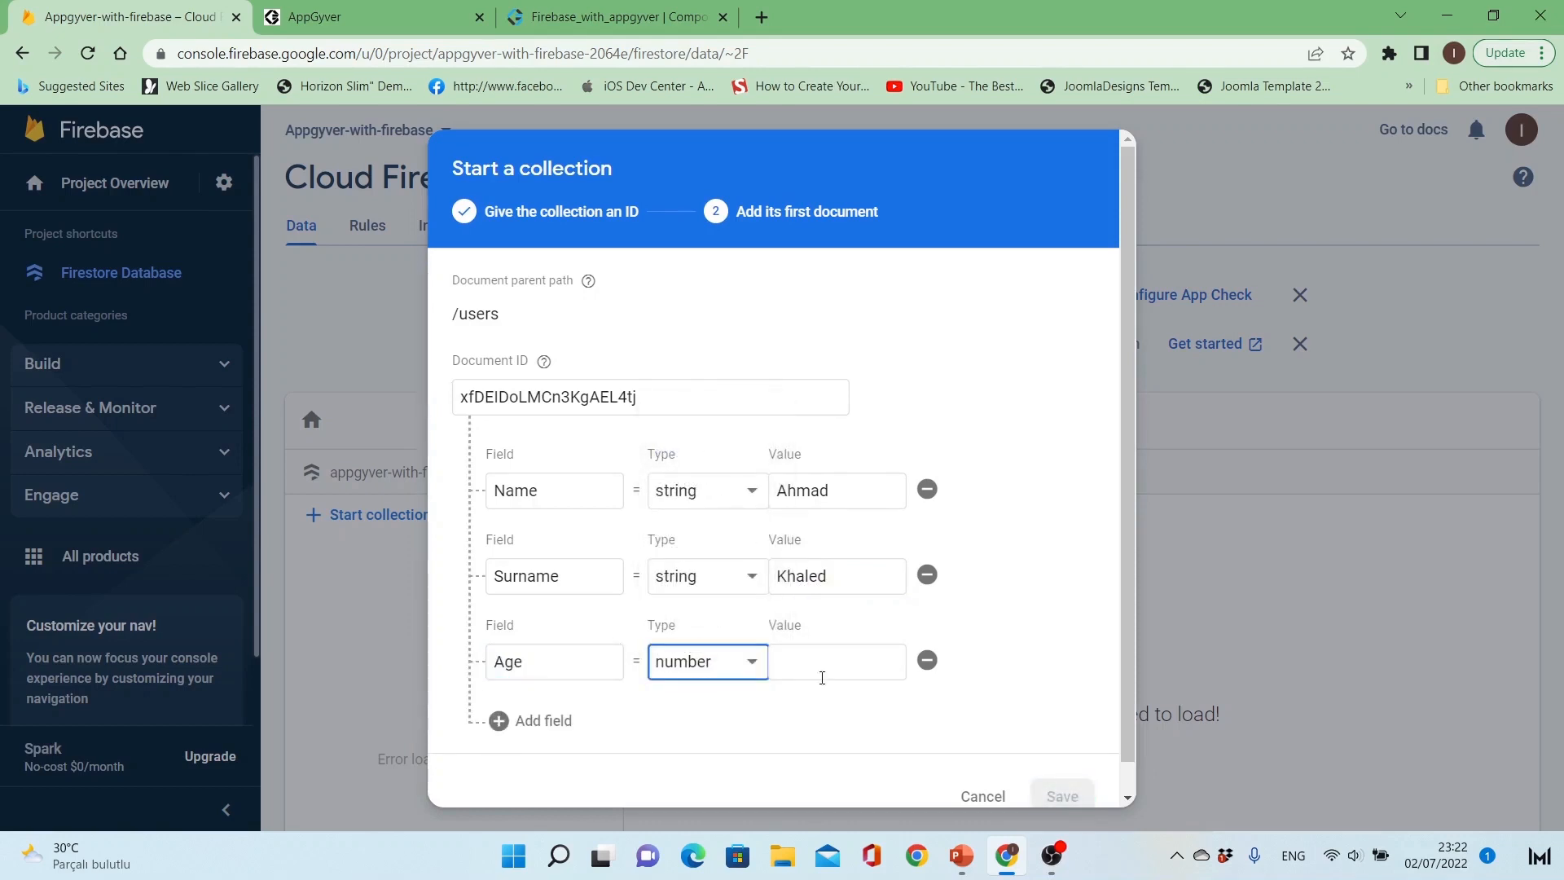
left_click(822, 677)
type("35")
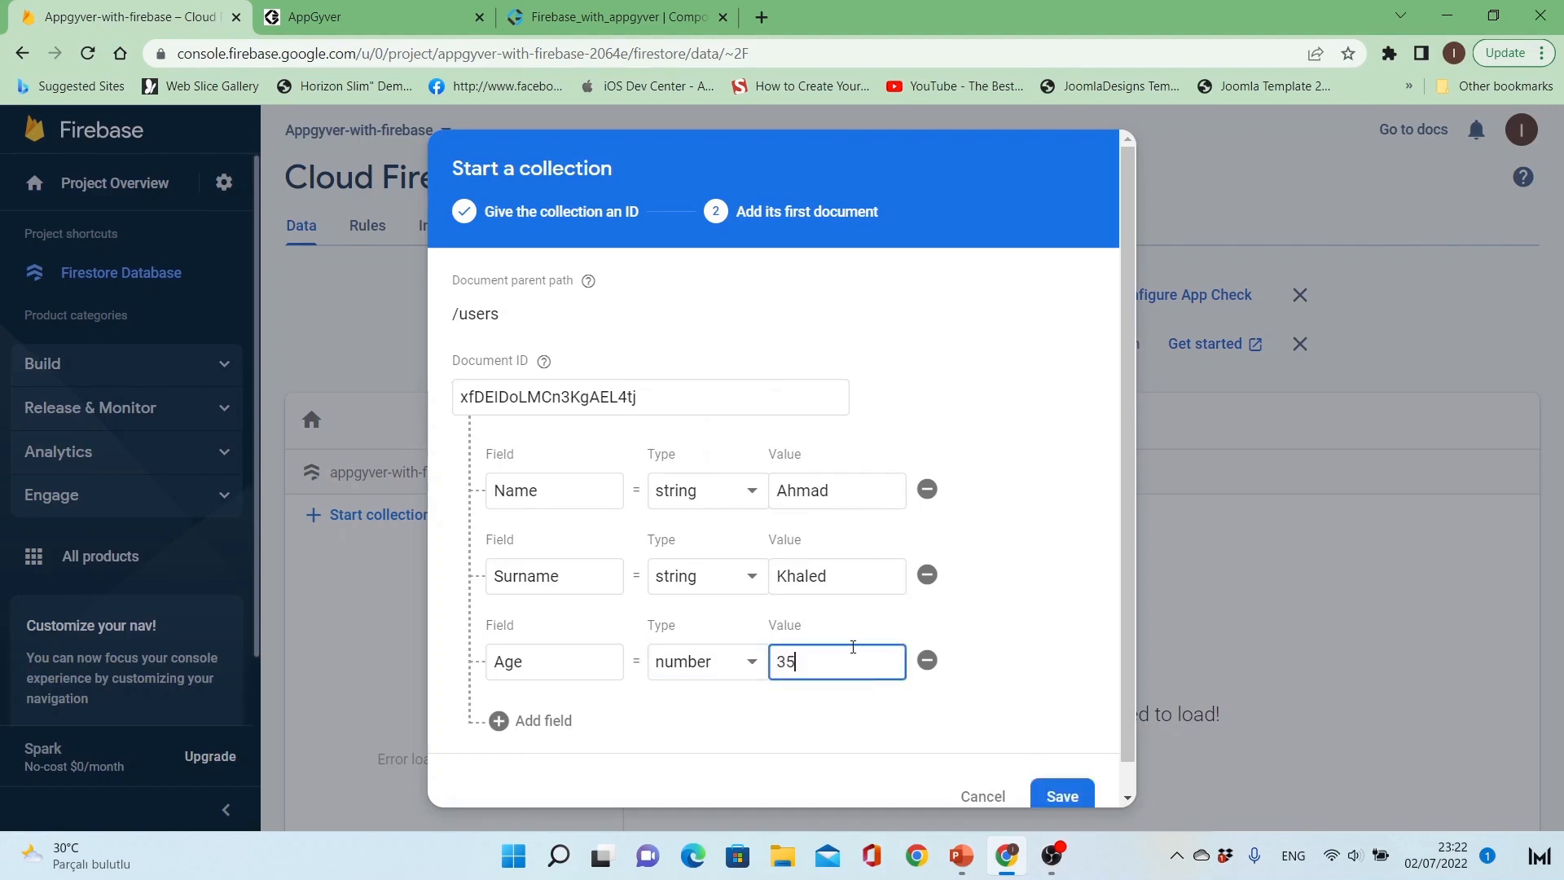
Step: Add a fourth string field called Position with the value Manager and save the first users document
left_click(554, 721)
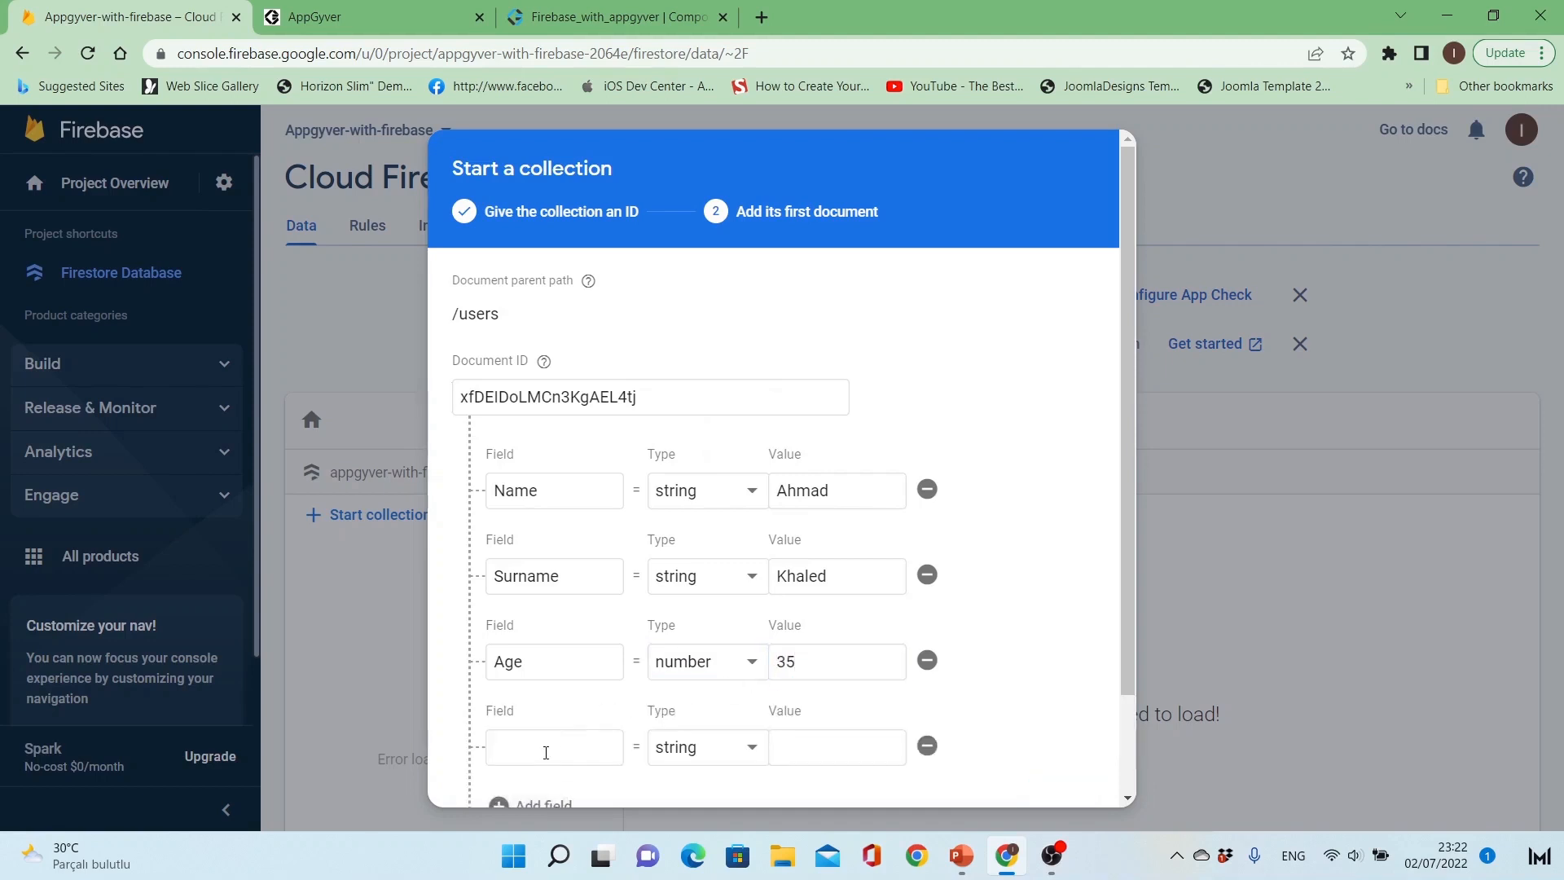
left_click(546, 753)
type("Position")
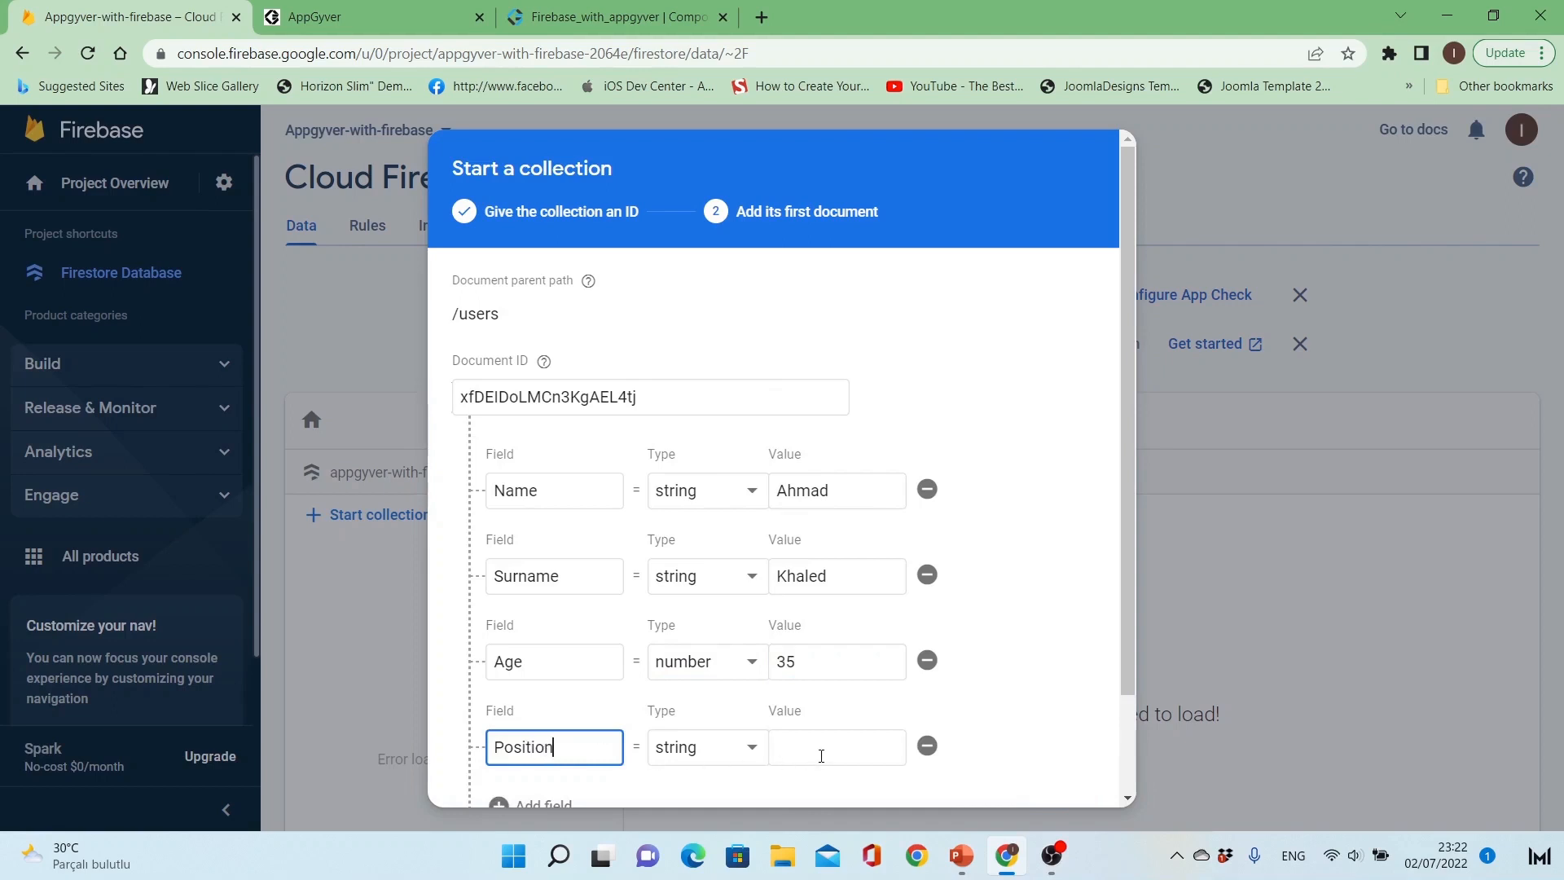
left_click(821, 756)
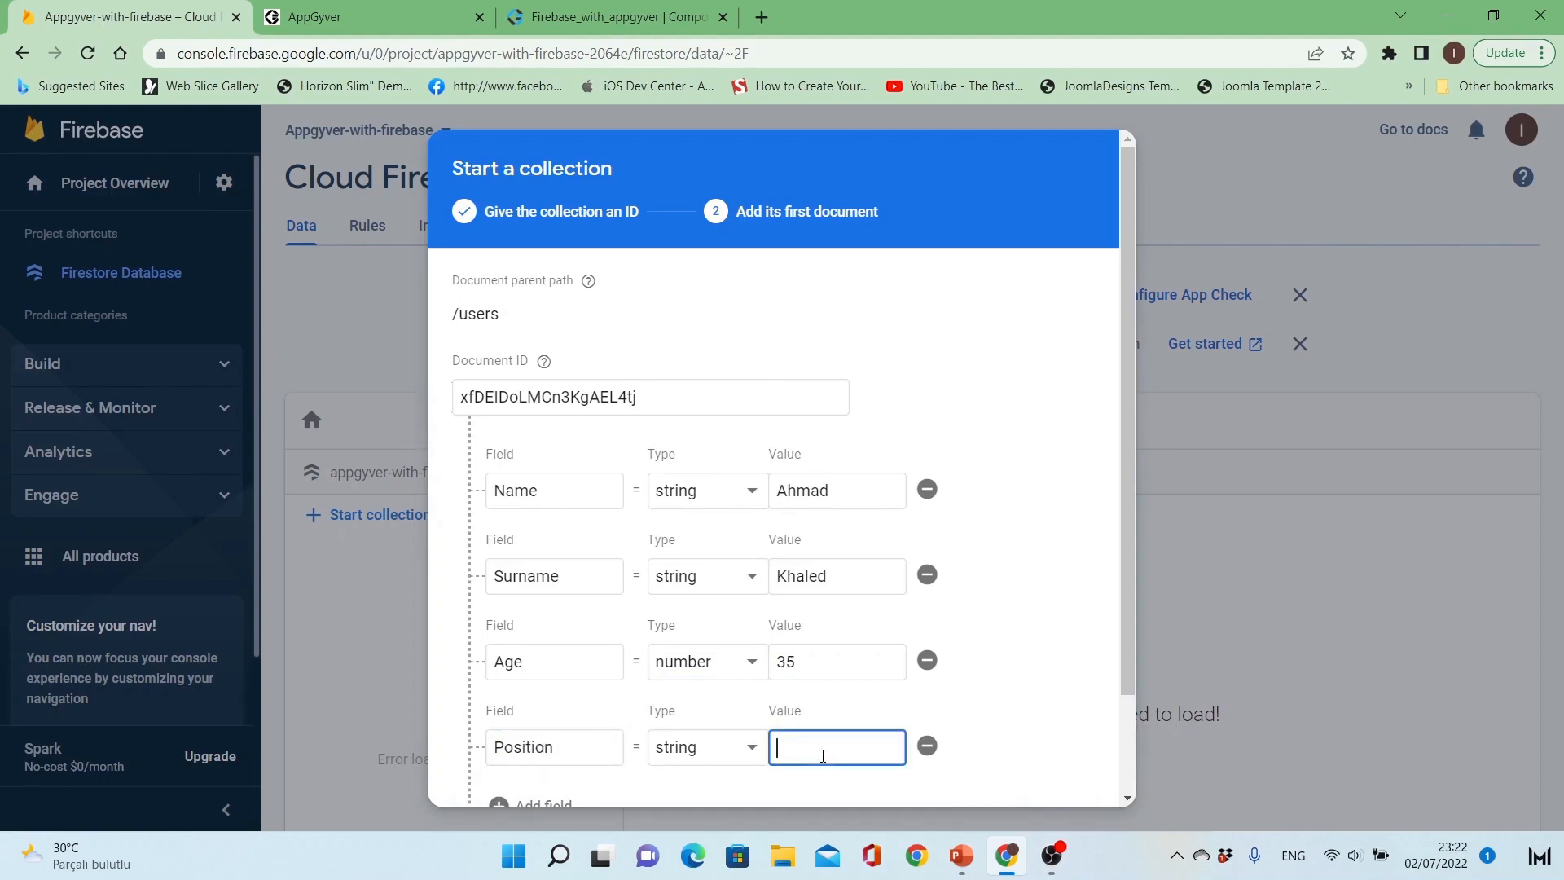
type("Manager")
left_click_drag(1126, 642, 1116, 757)
left_click(1088, 775)
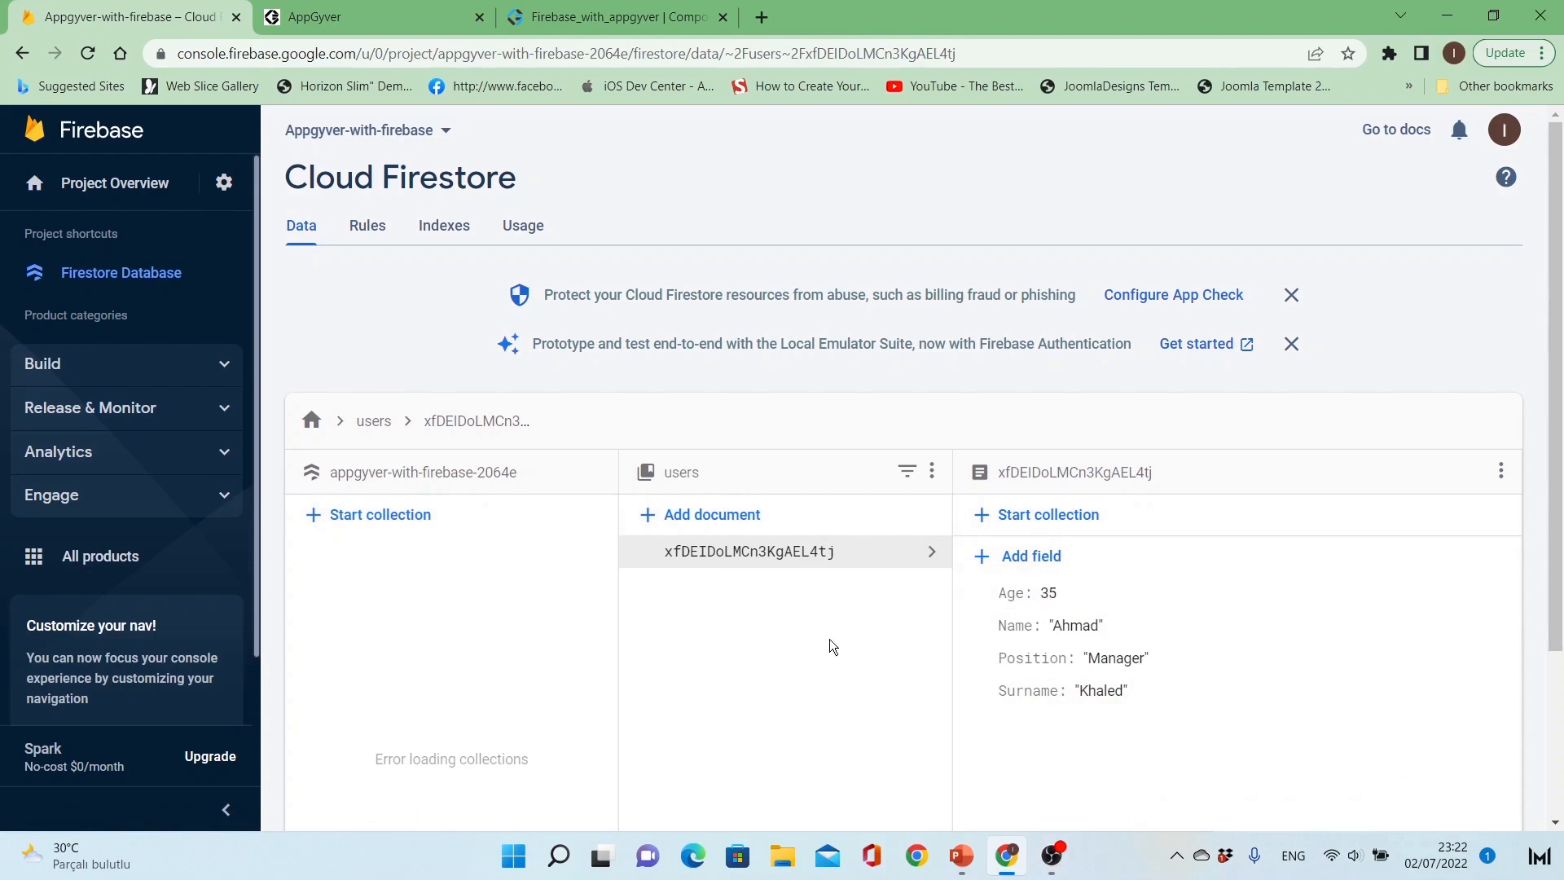
Step: Add a second document with an automatic ID to the users collection, with a string field Name holding the person's first name
left_click(699, 515)
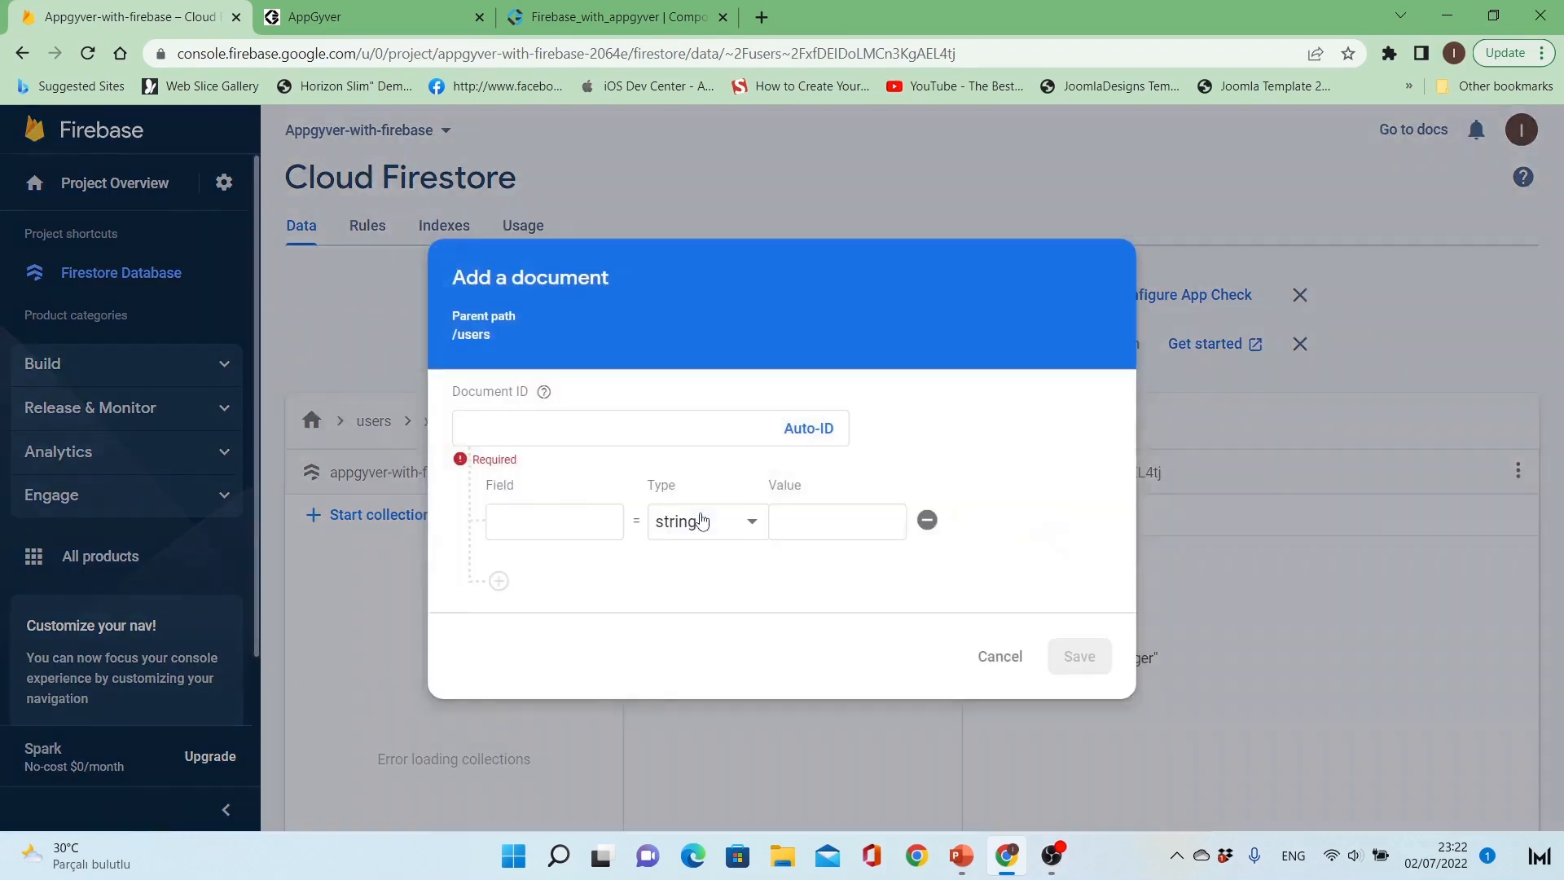
left_click(805, 429)
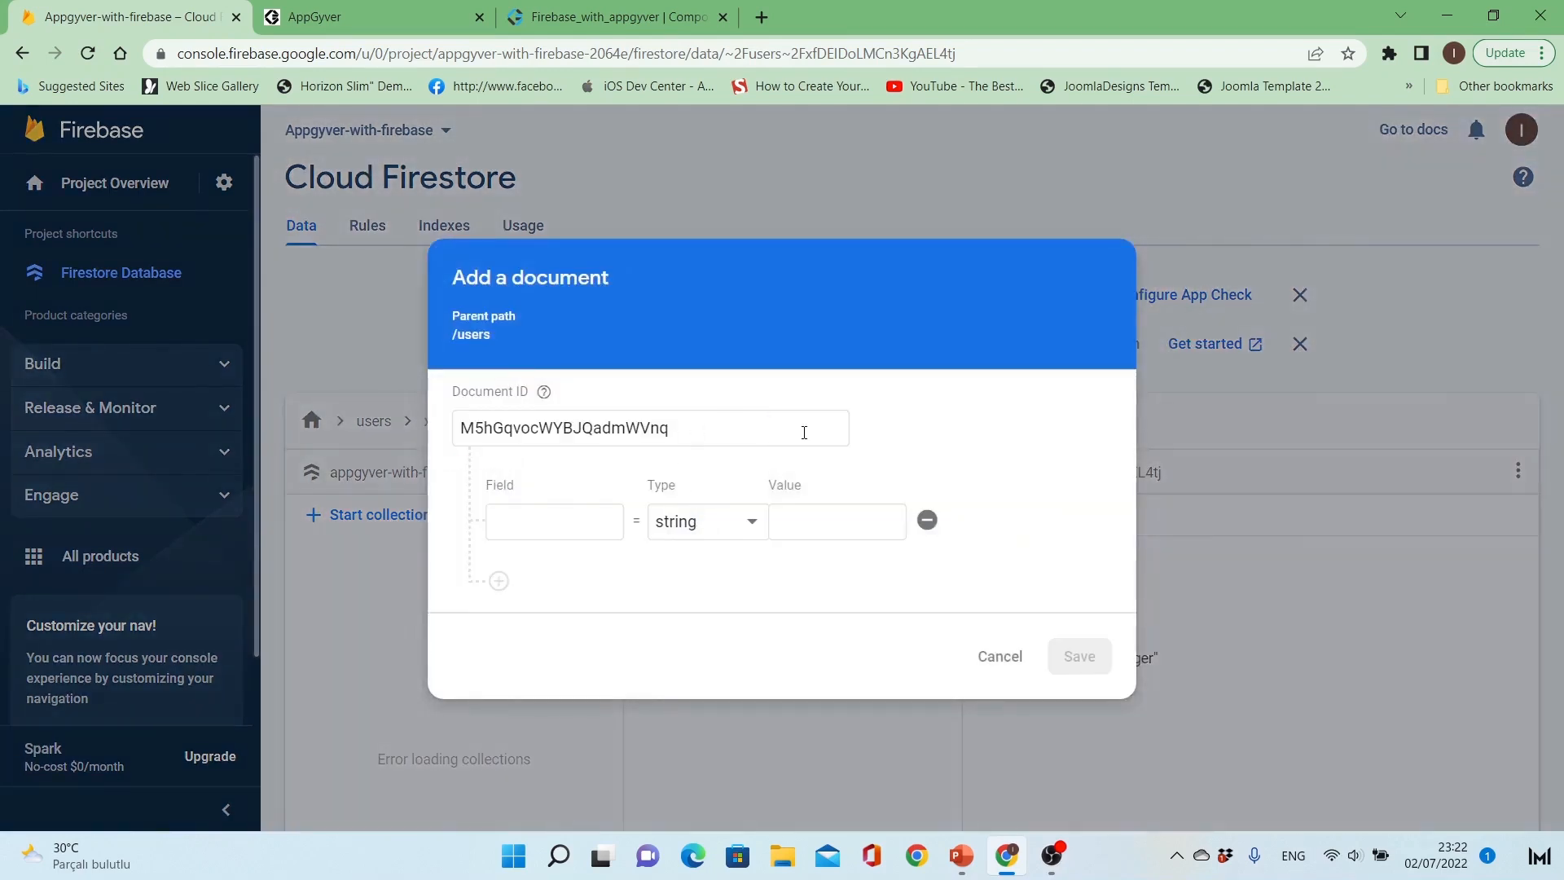
left_click(558, 513)
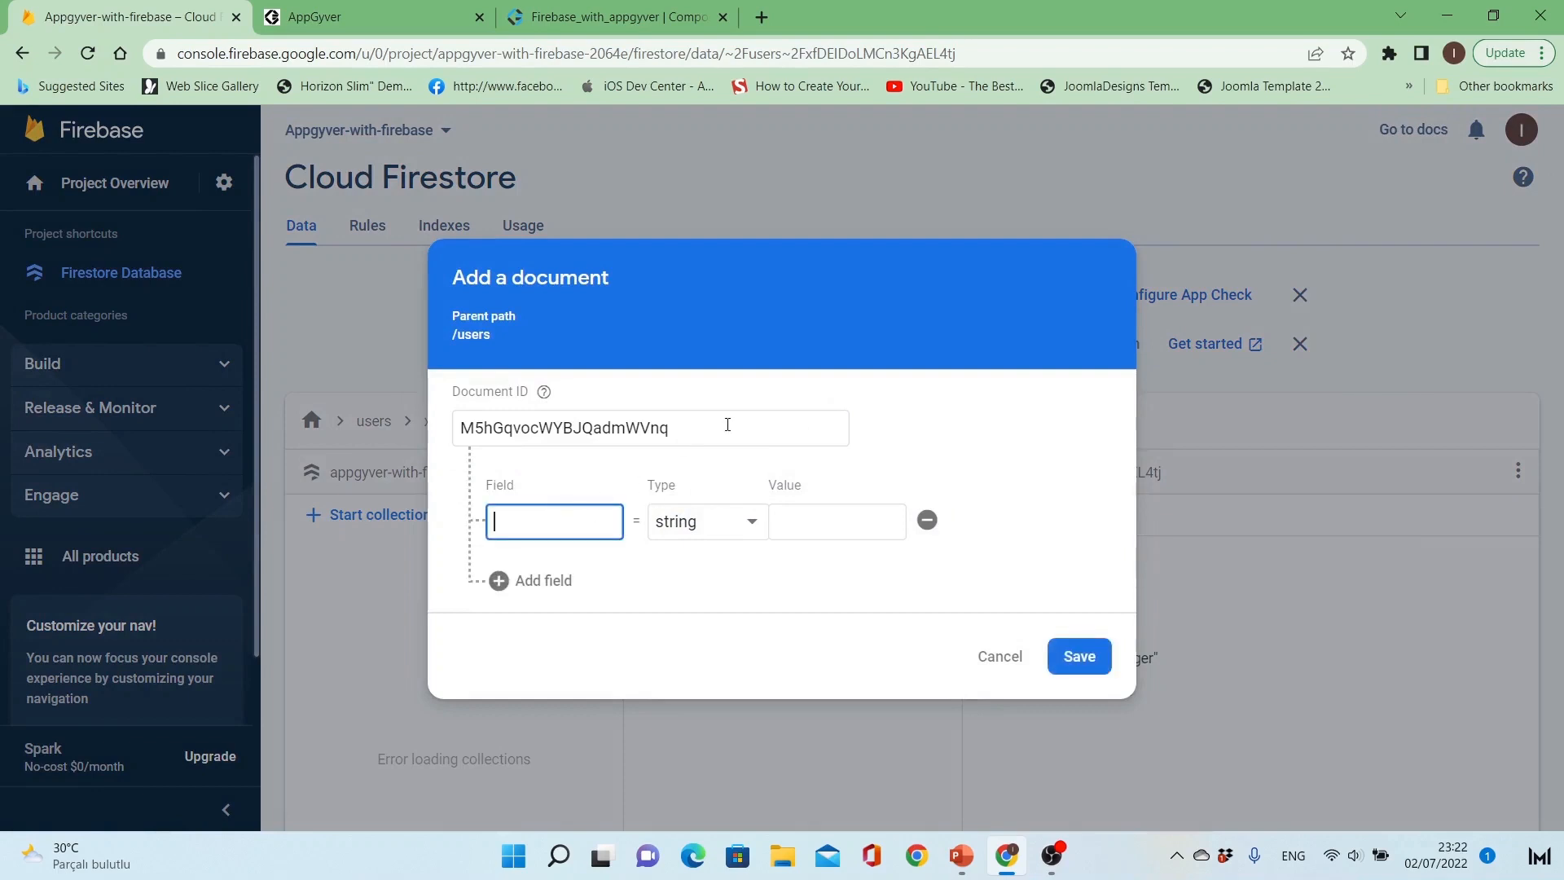
type("Name")
left_click(835, 530)
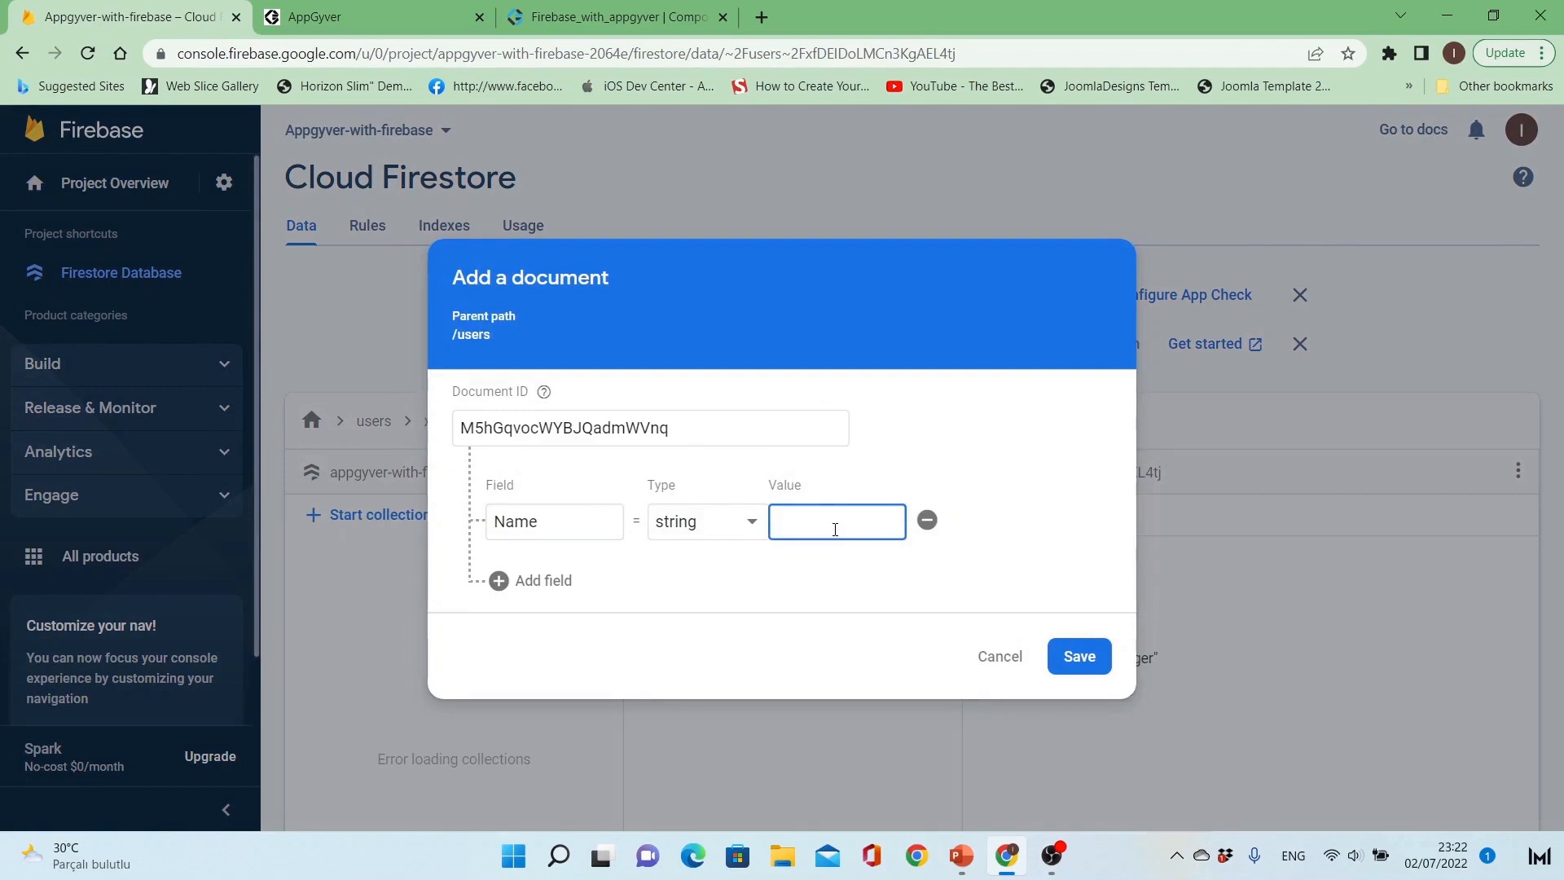
type("Adam")
Step: Add a string field called Surname to the second document and enter the person's surname as its value
left_click(521, 581)
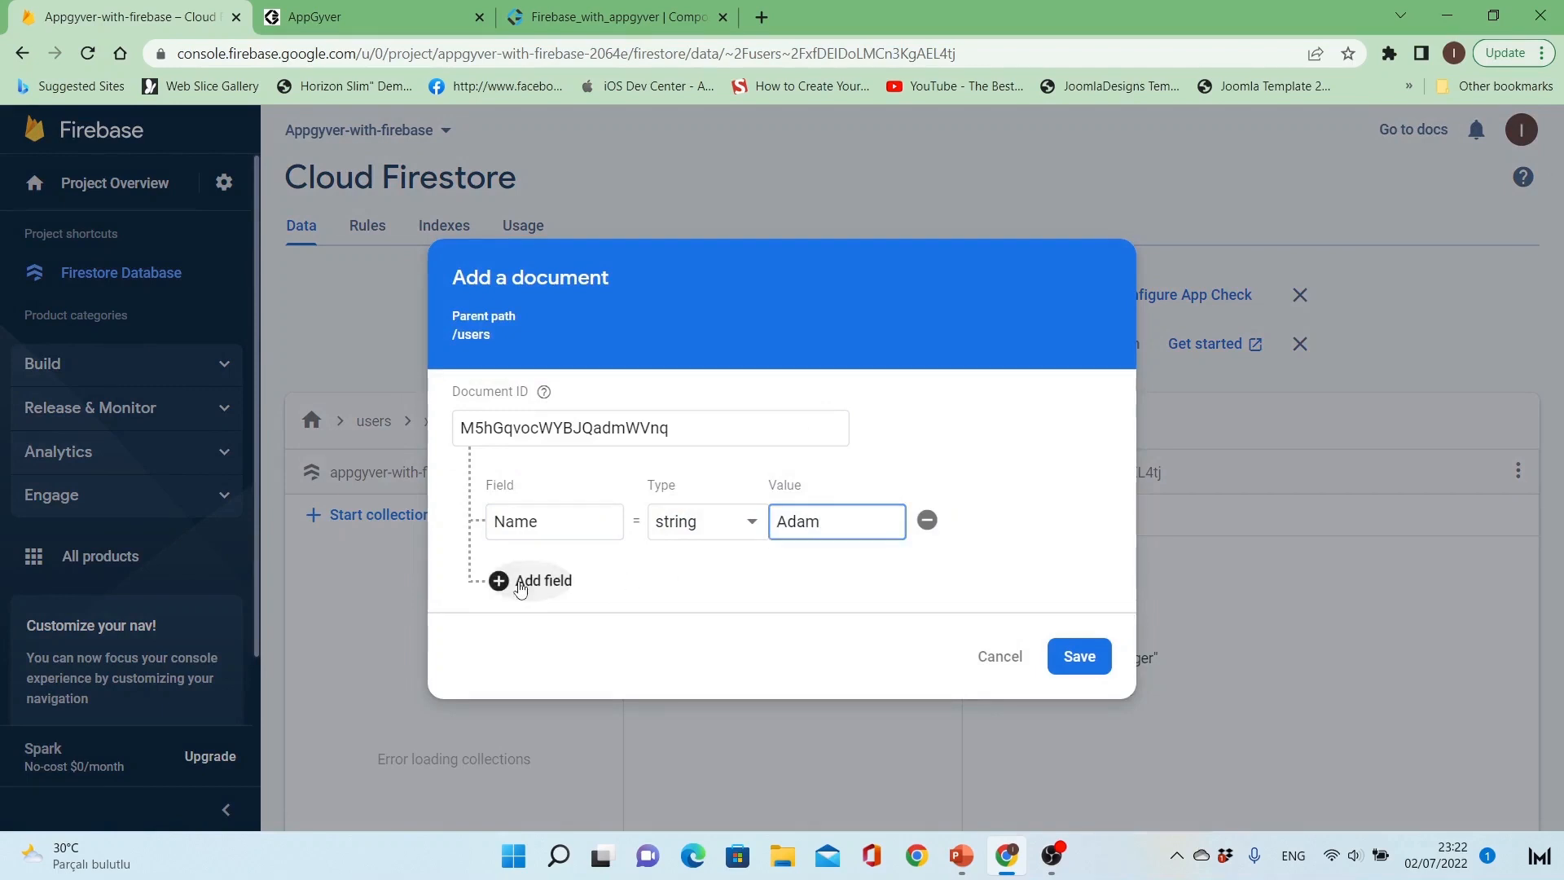
left_click(562, 577)
type("Surname")
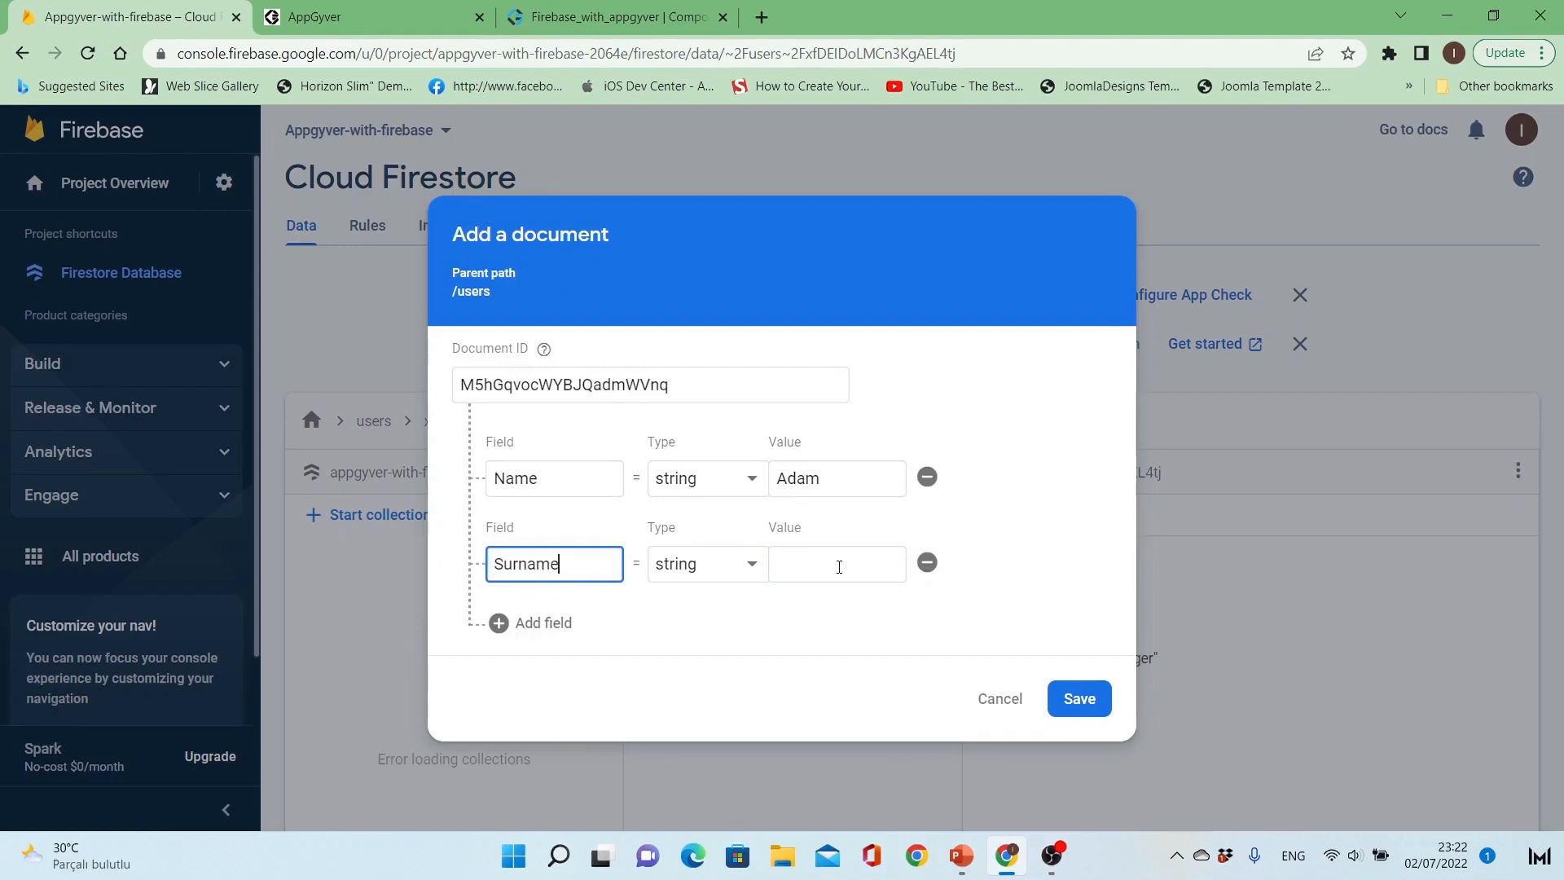
left_click(839, 567)
type("Smith")
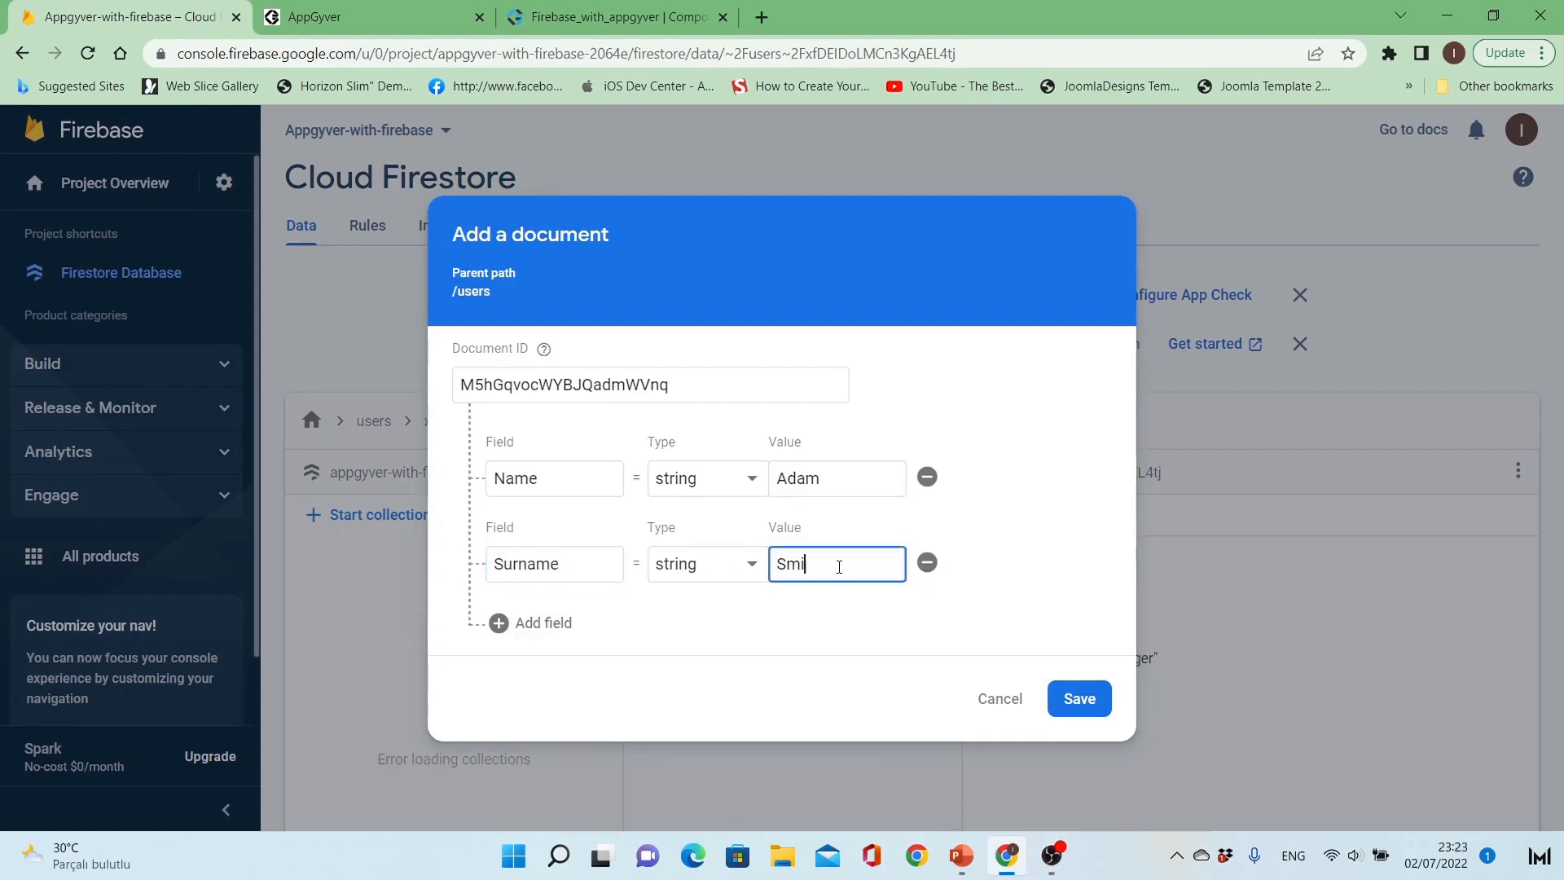
Step: Add a field called Age, of type number, with the value 32 to the second document
left_click(526, 620)
left_click(560, 598)
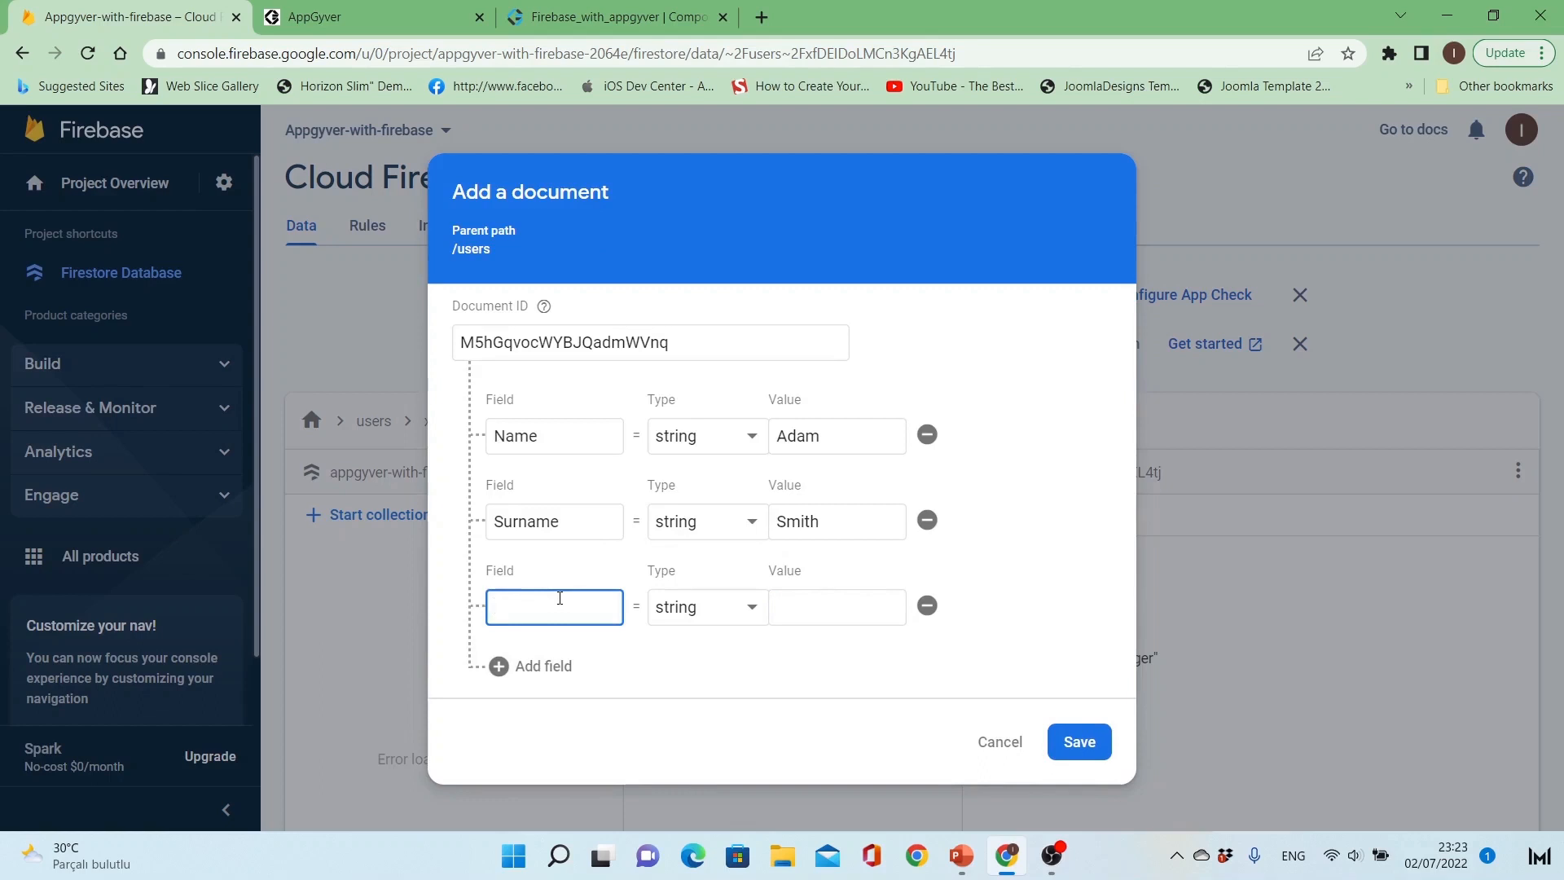
type("Age")
left_click(681, 611)
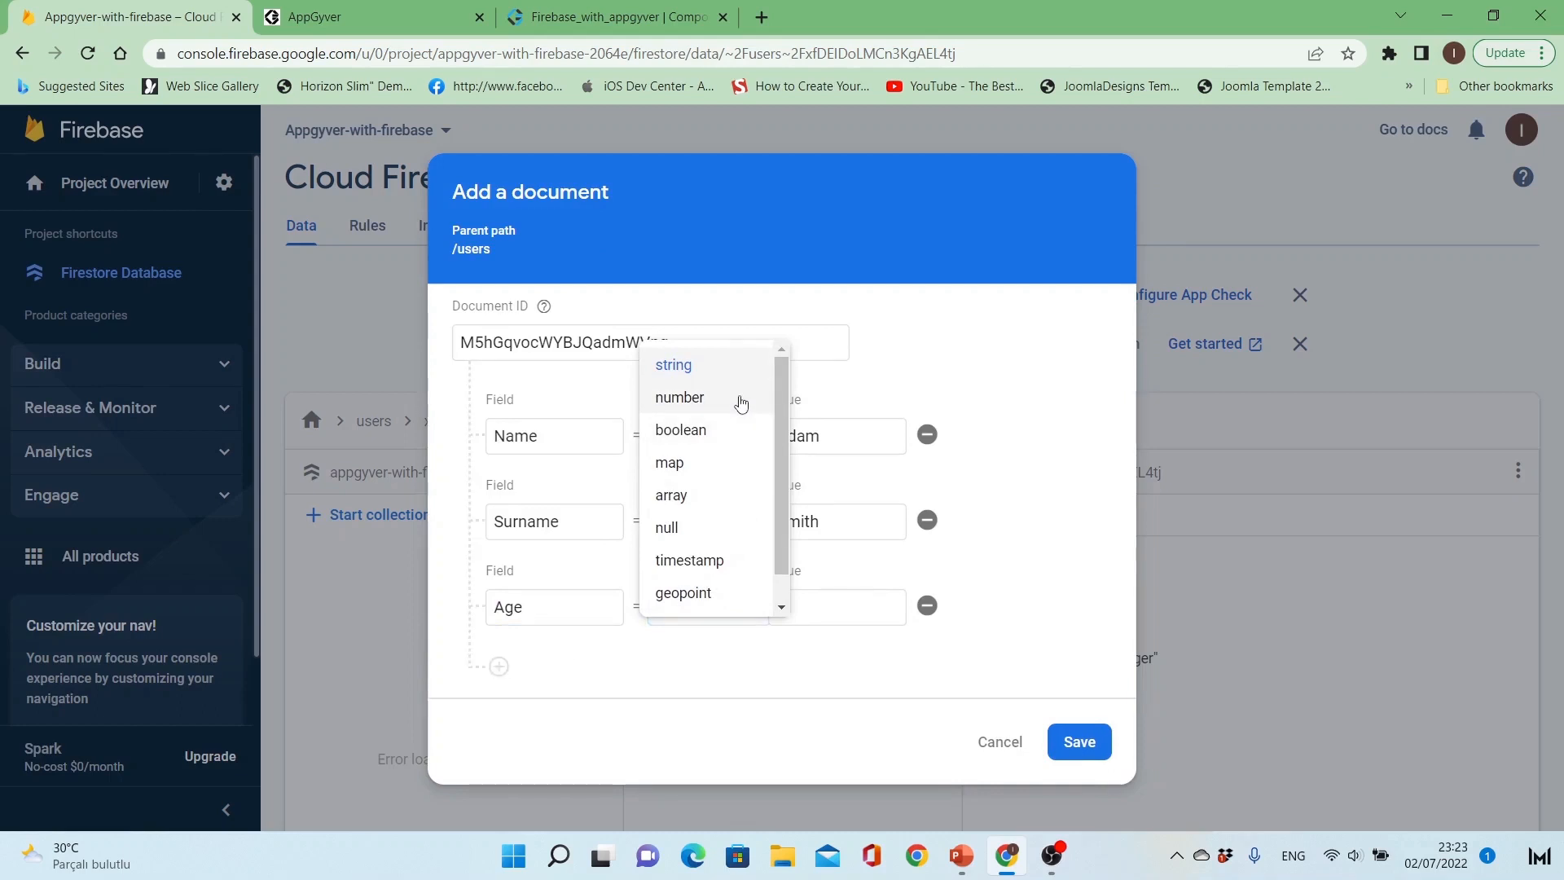
left_click(742, 399)
left_click(820, 599)
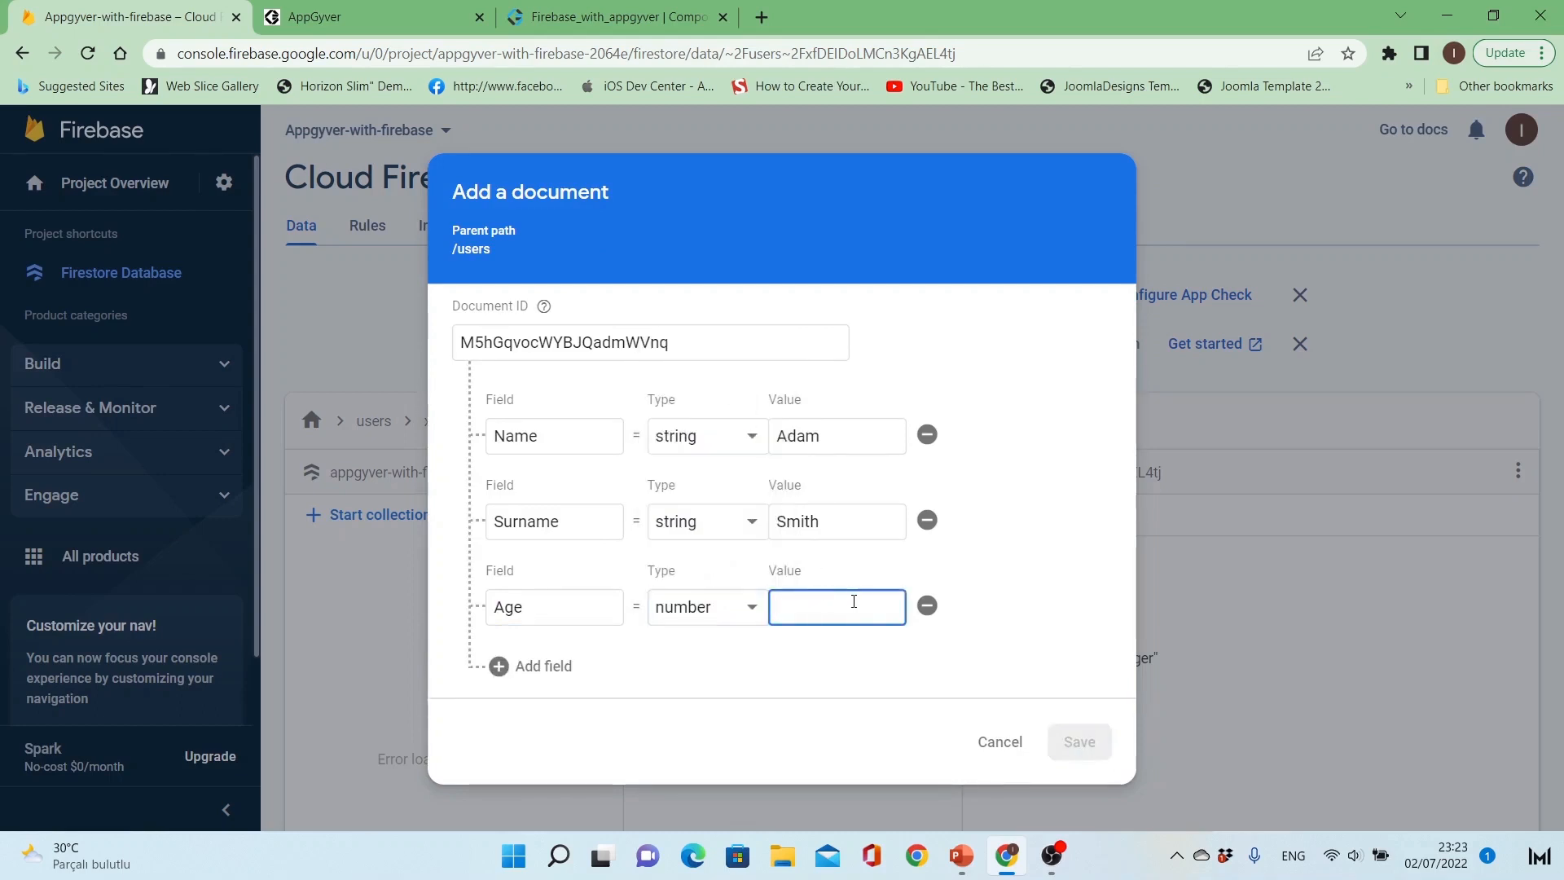
type("32")
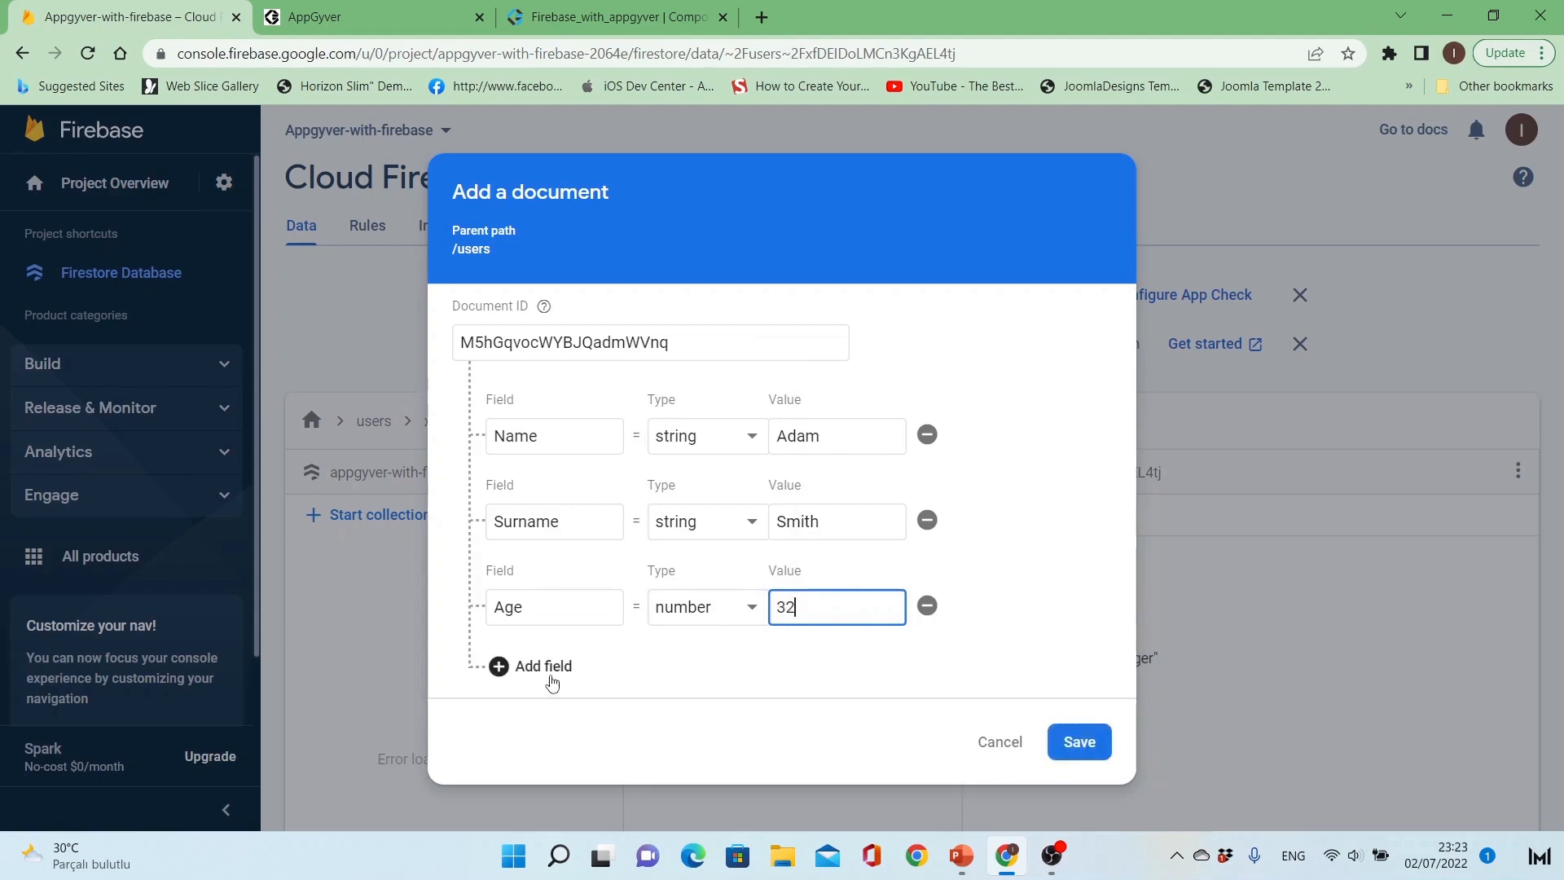
Step: Add a string field called Position with the value Assistant and save the second document
left_click(544, 668)
left_click(577, 668)
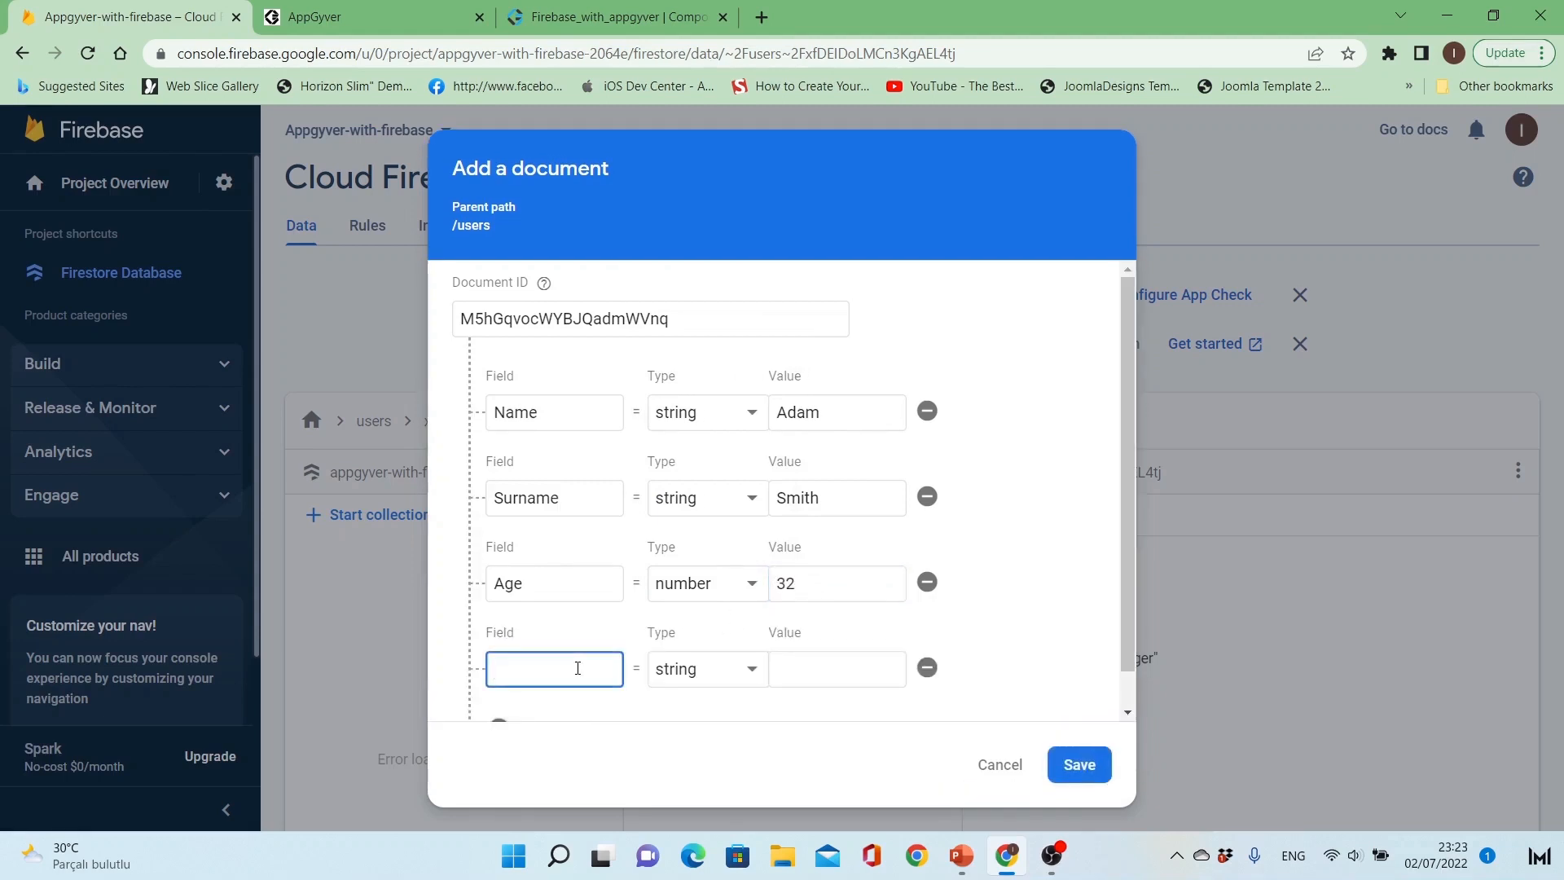
type("Positio")
type("n")
left_click(812, 675)
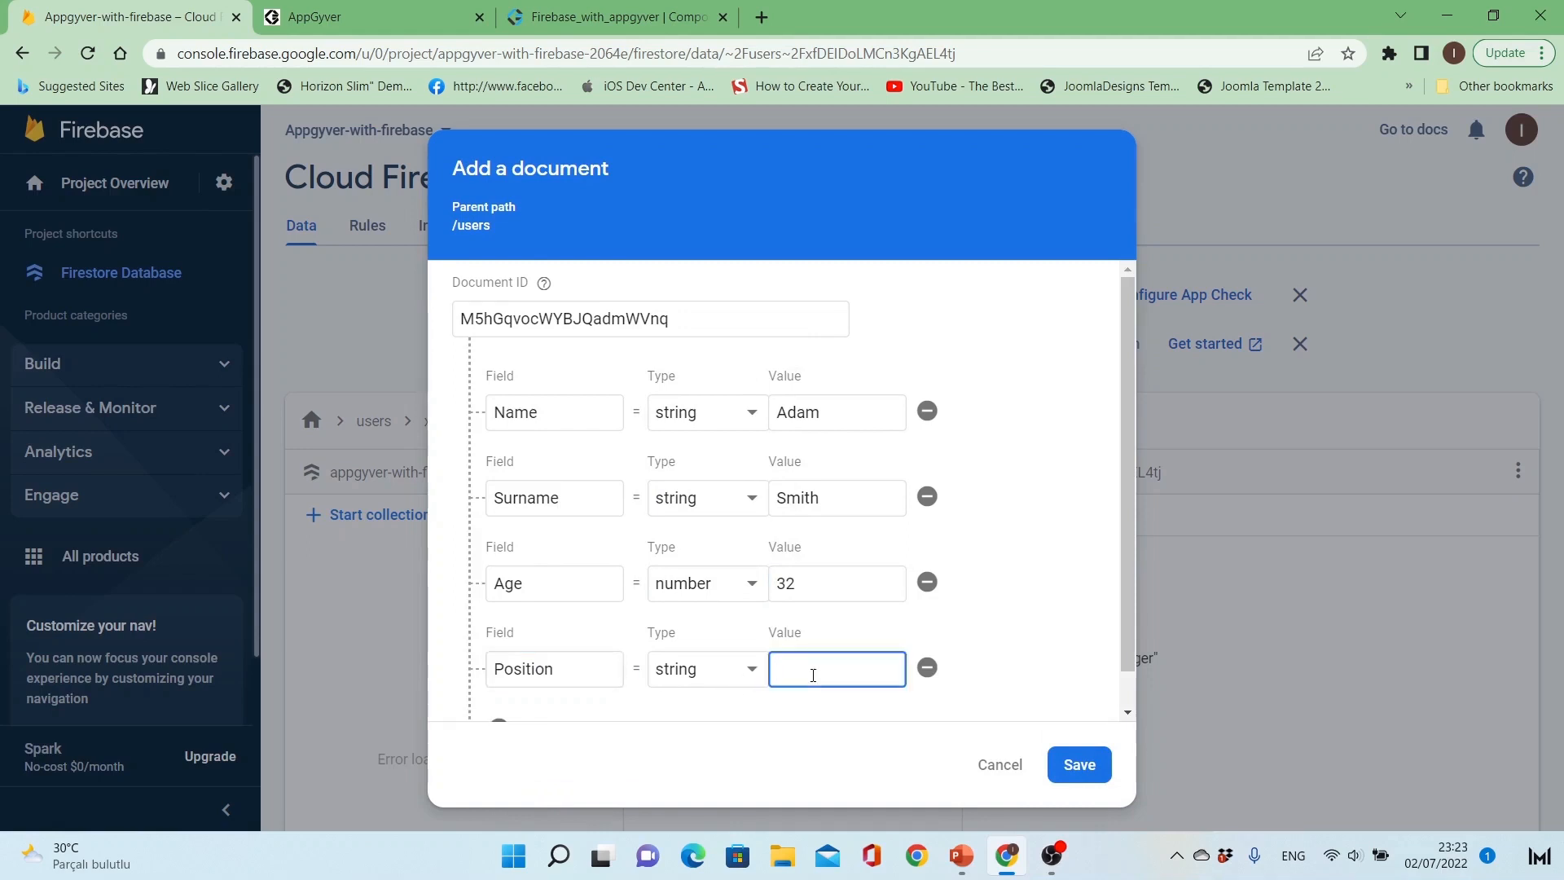
type("Assistant")
scroll(1131, 692, "down", 2)
left_click(1077, 762)
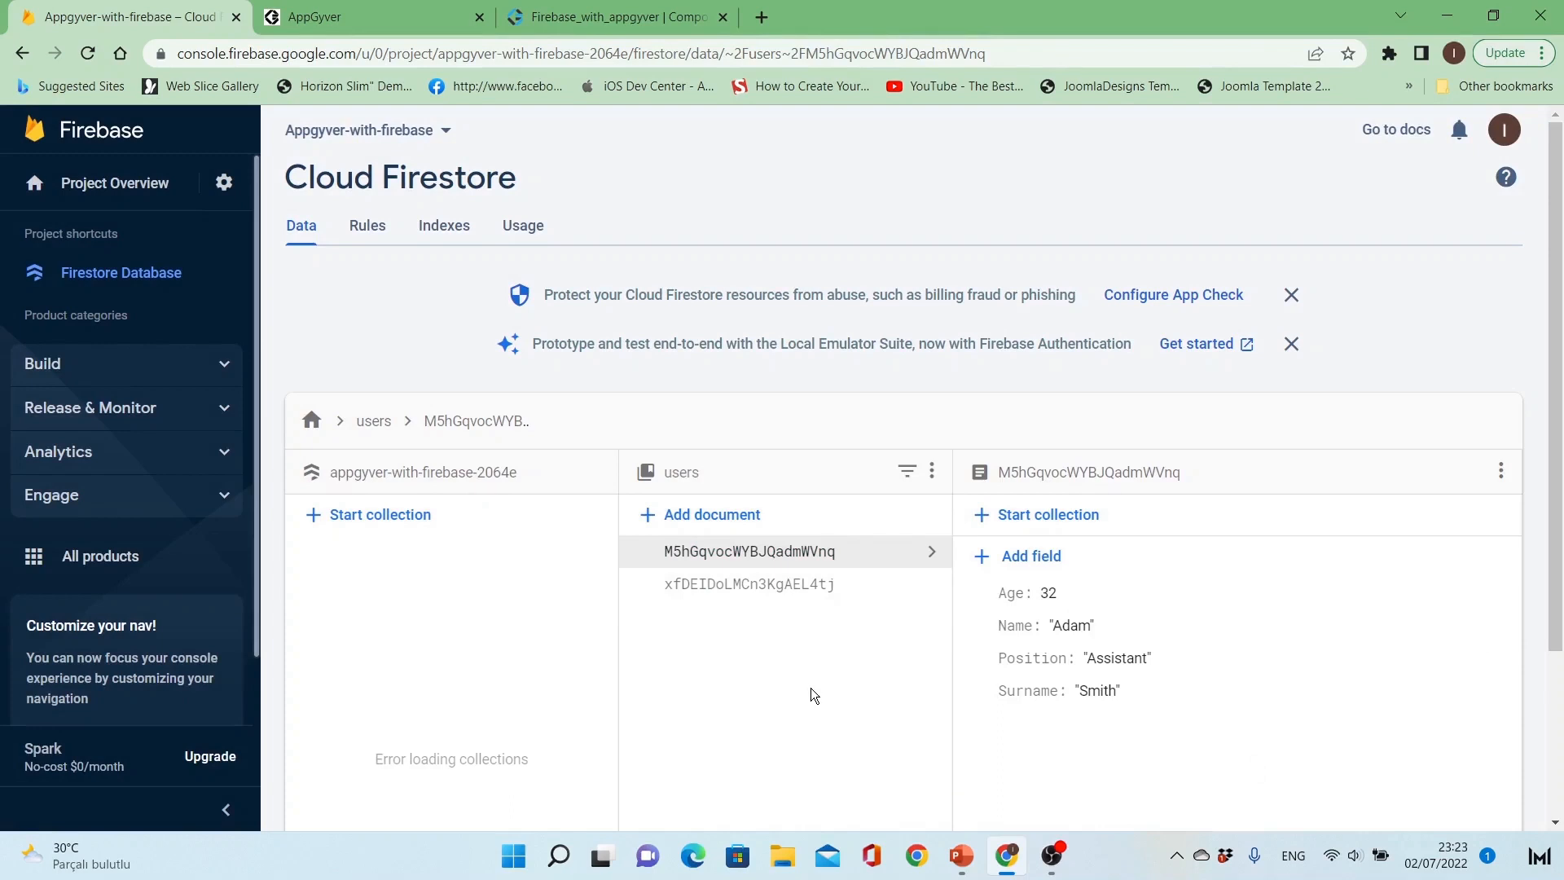
Step: Check both user documents, and switch to the AppGyver composer to examine the key and value titles inside User_Container
left_click(802, 585)
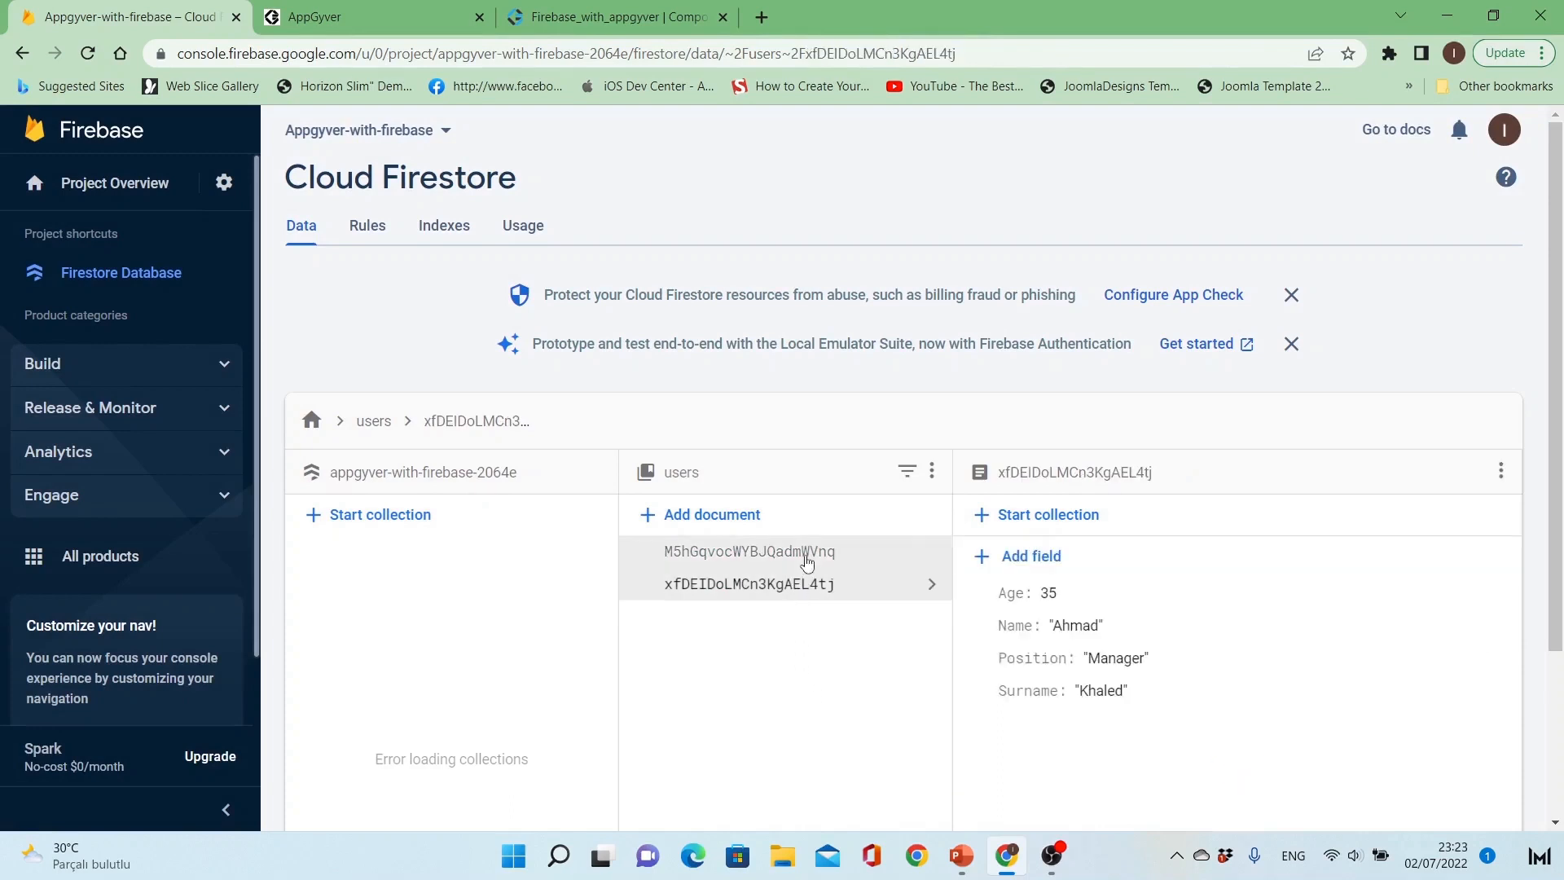
left_click(803, 552)
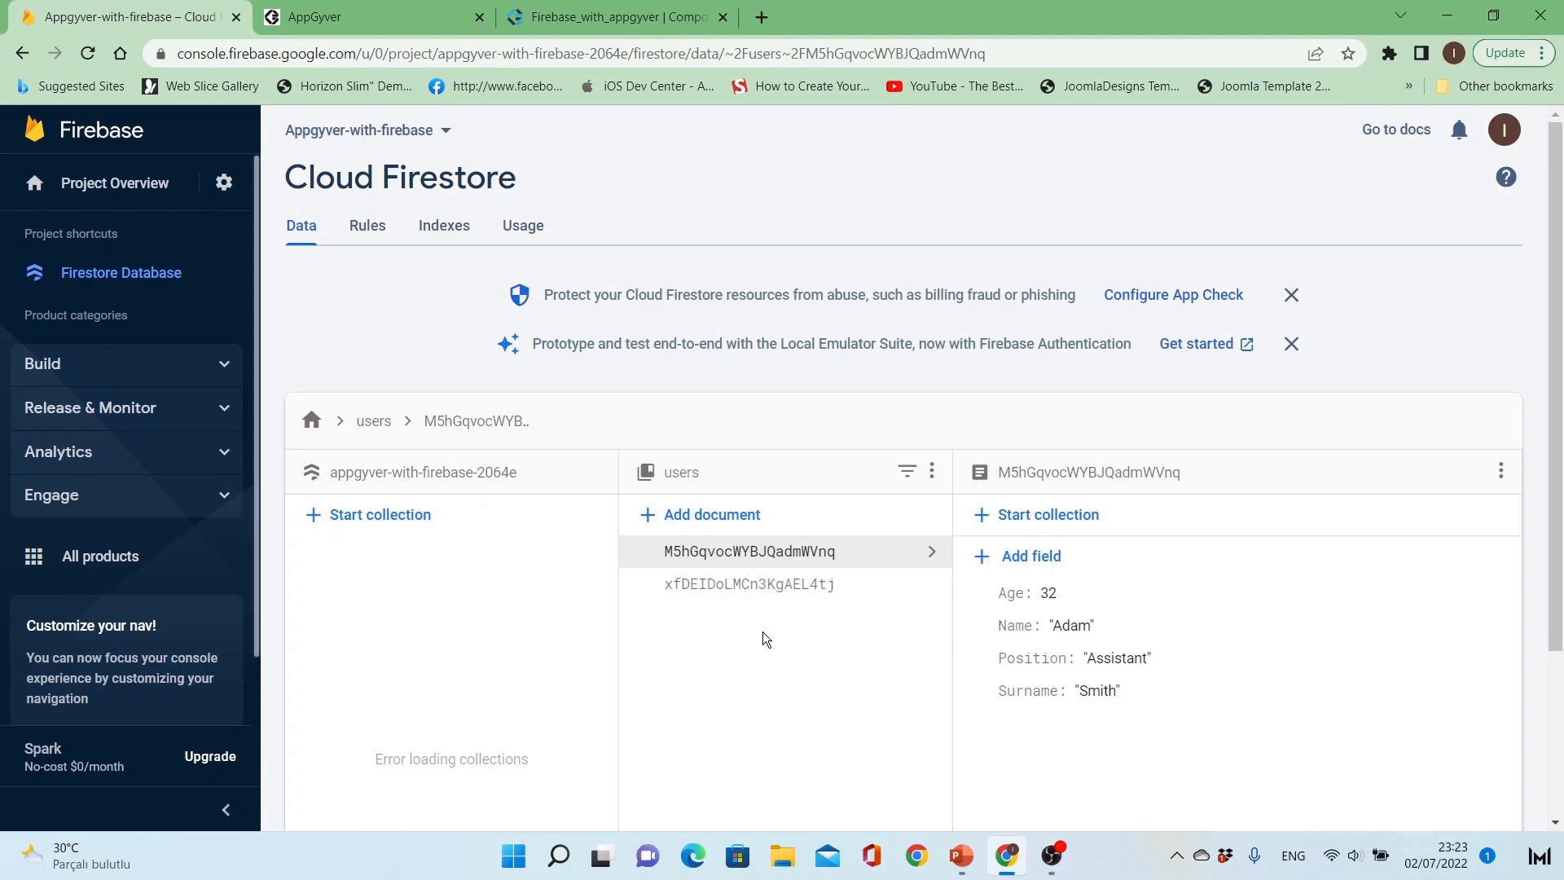
left_click(638, 11)
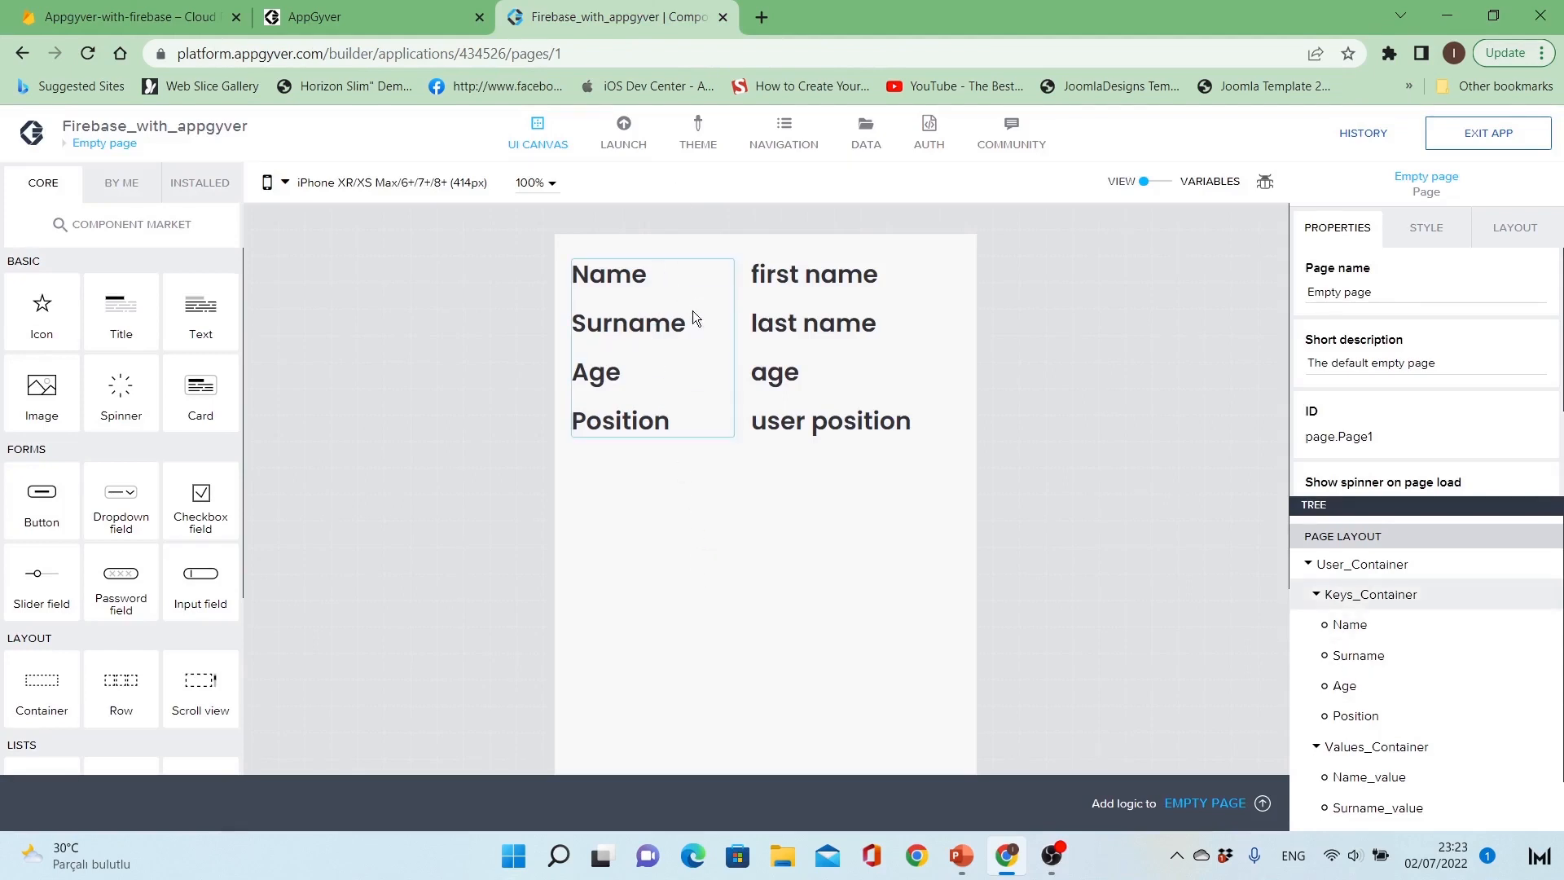
left_click(720, 280)
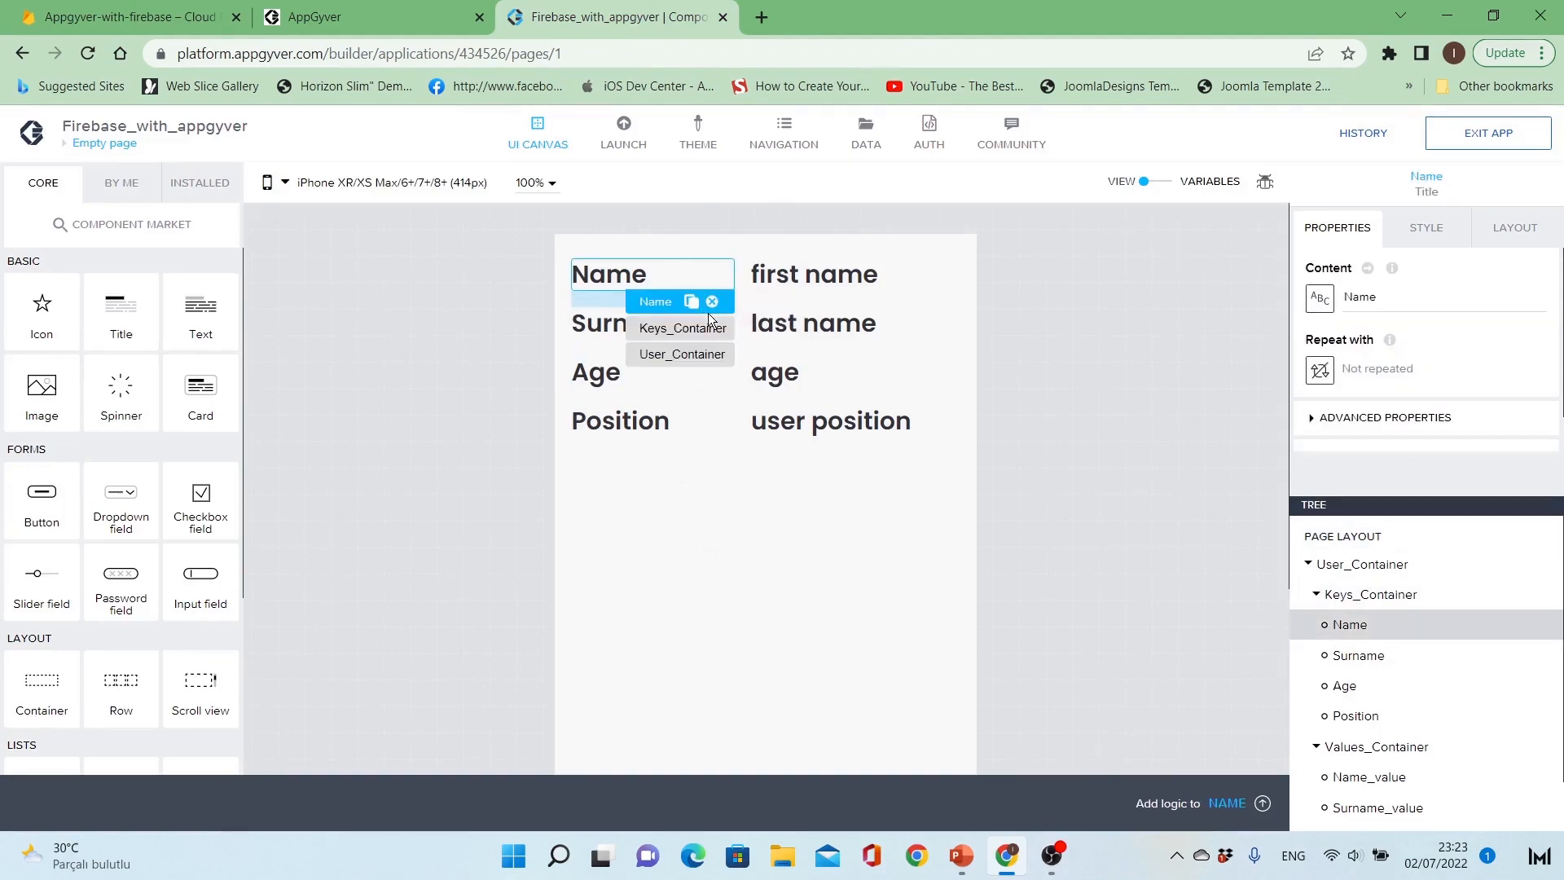
left_click(597, 326)
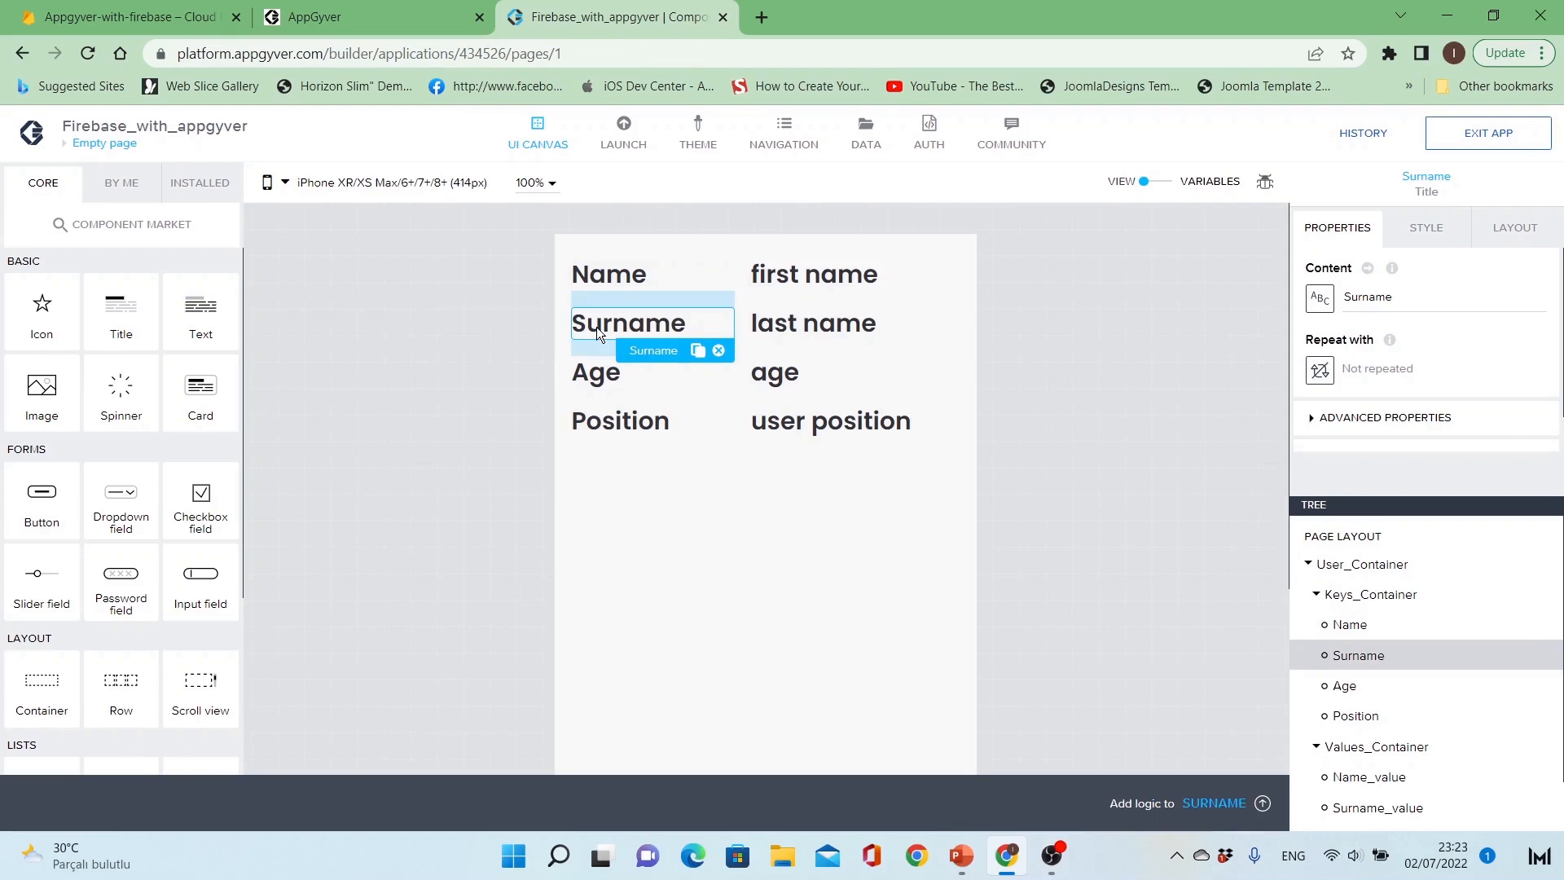
left_click(595, 373)
left_click(614, 418)
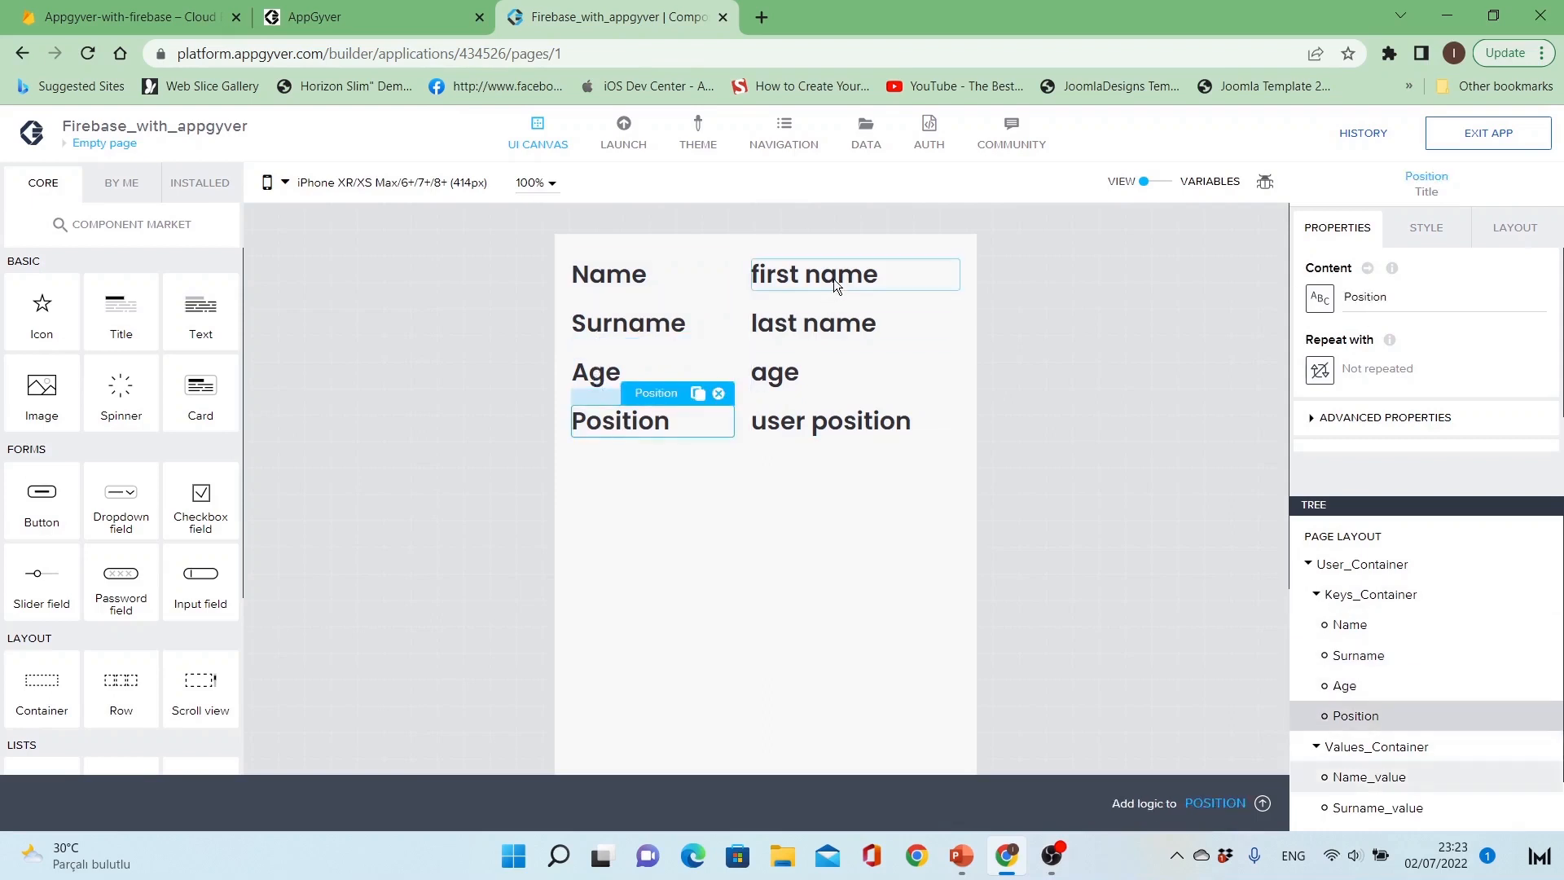
left_click(834, 278)
left_click(833, 321)
left_click(817, 368)
left_click(803, 417)
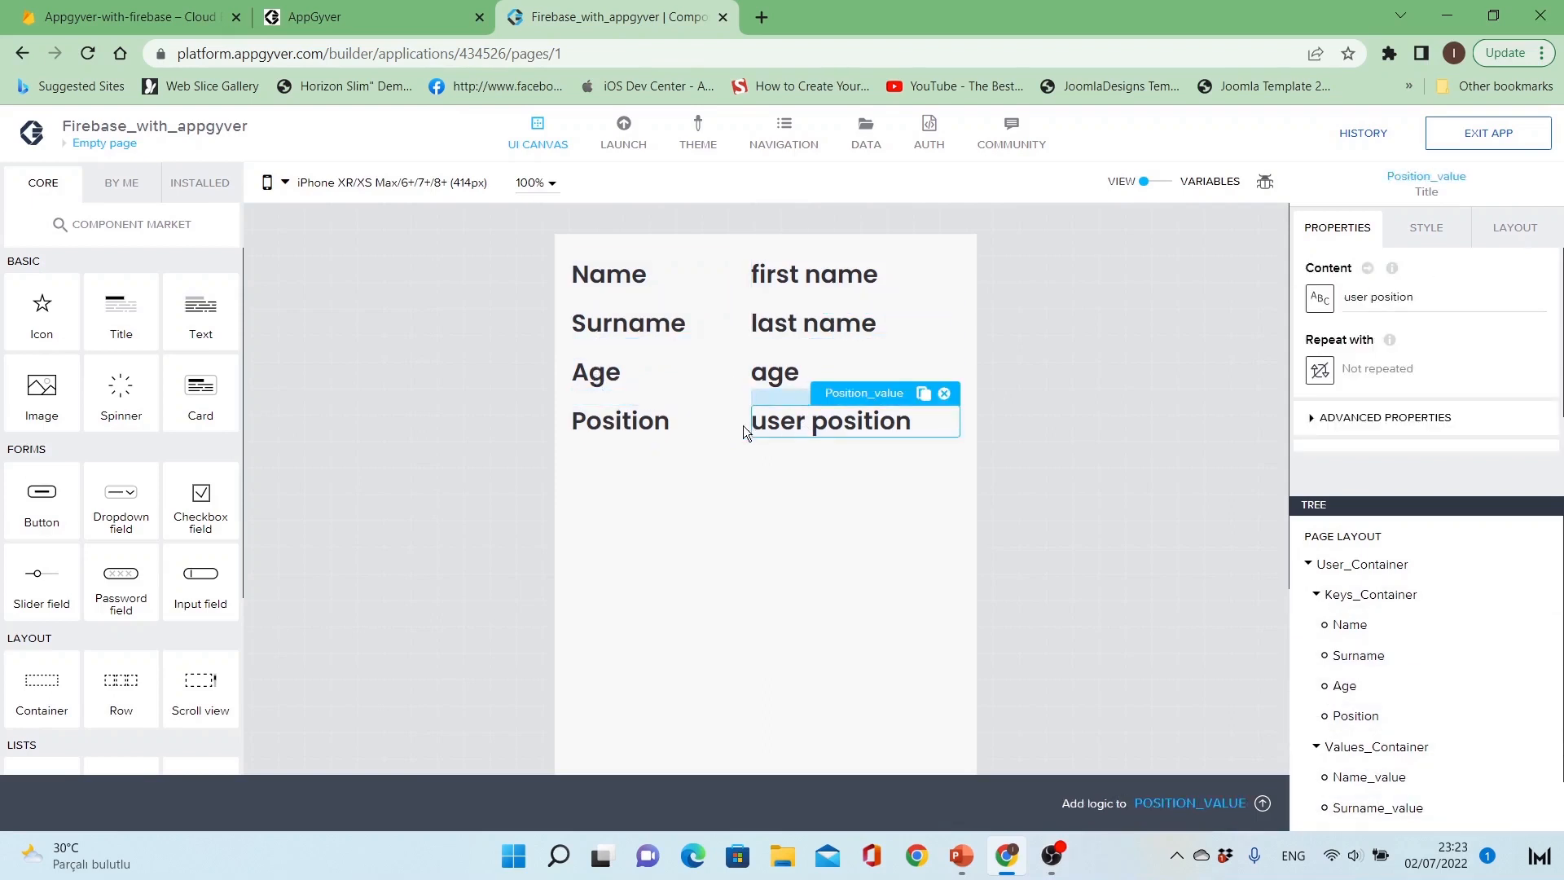
left_click(742, 437)
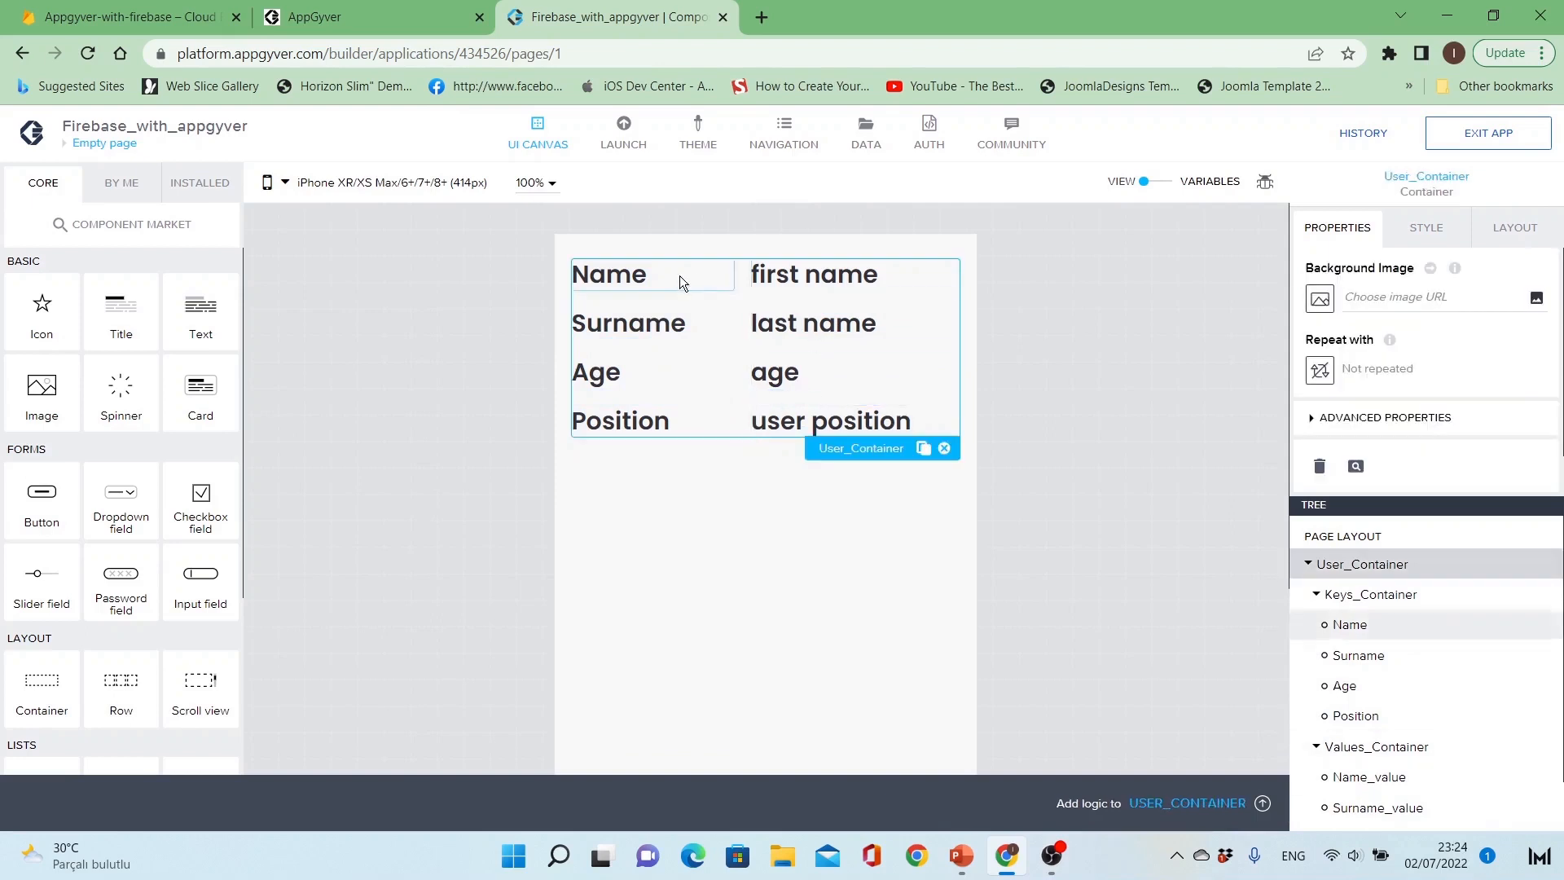
left_click(809, 512)
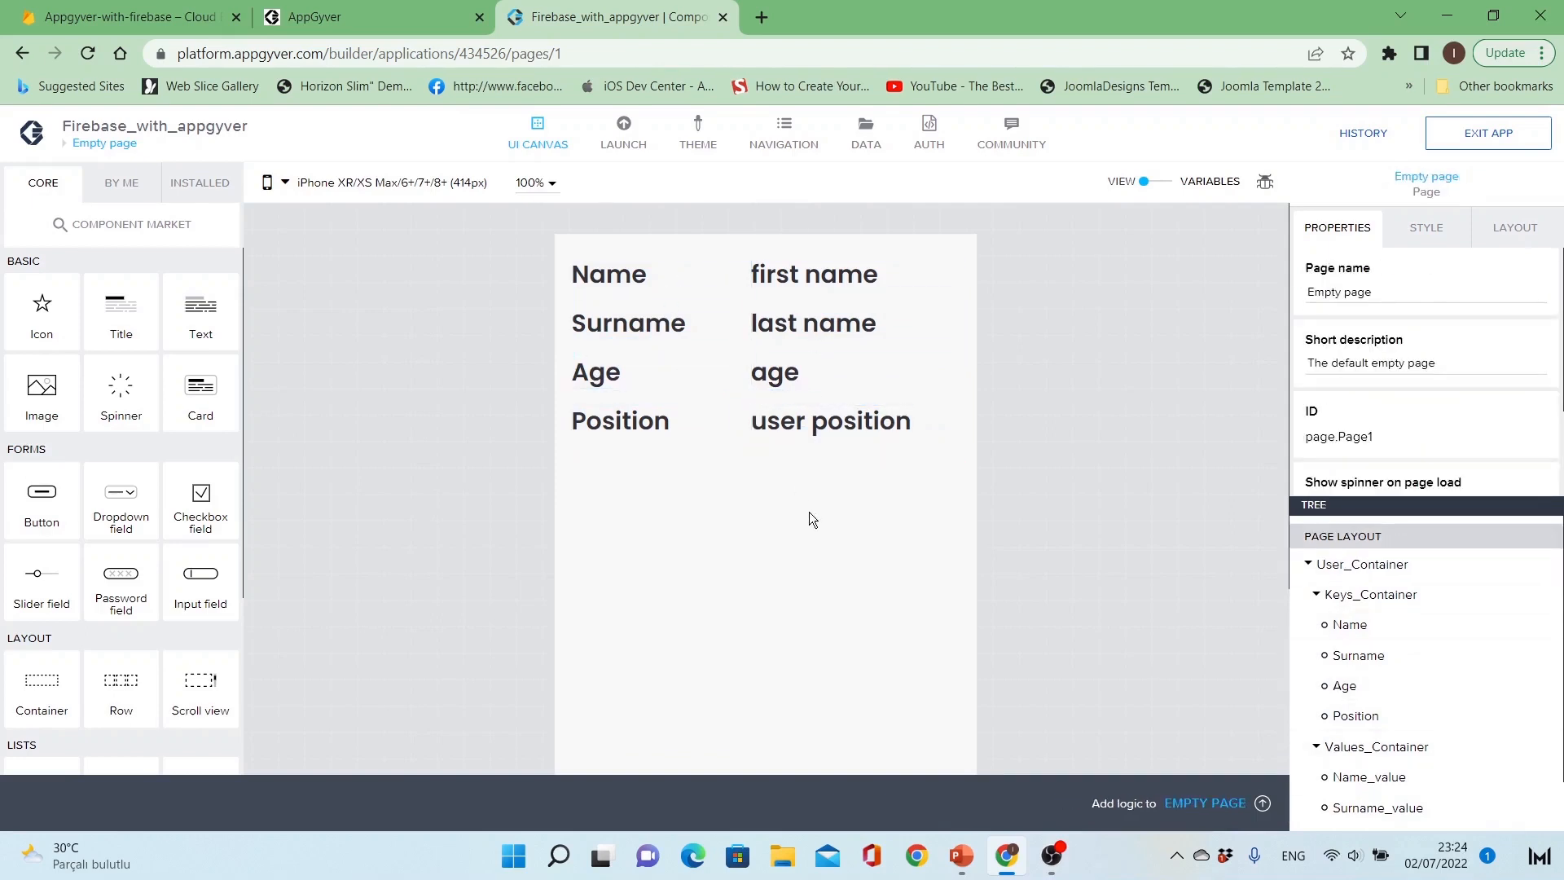
Step: Add a REST API direct integration data resource to the app with the resource ID Users_database
left_click(869, 143)
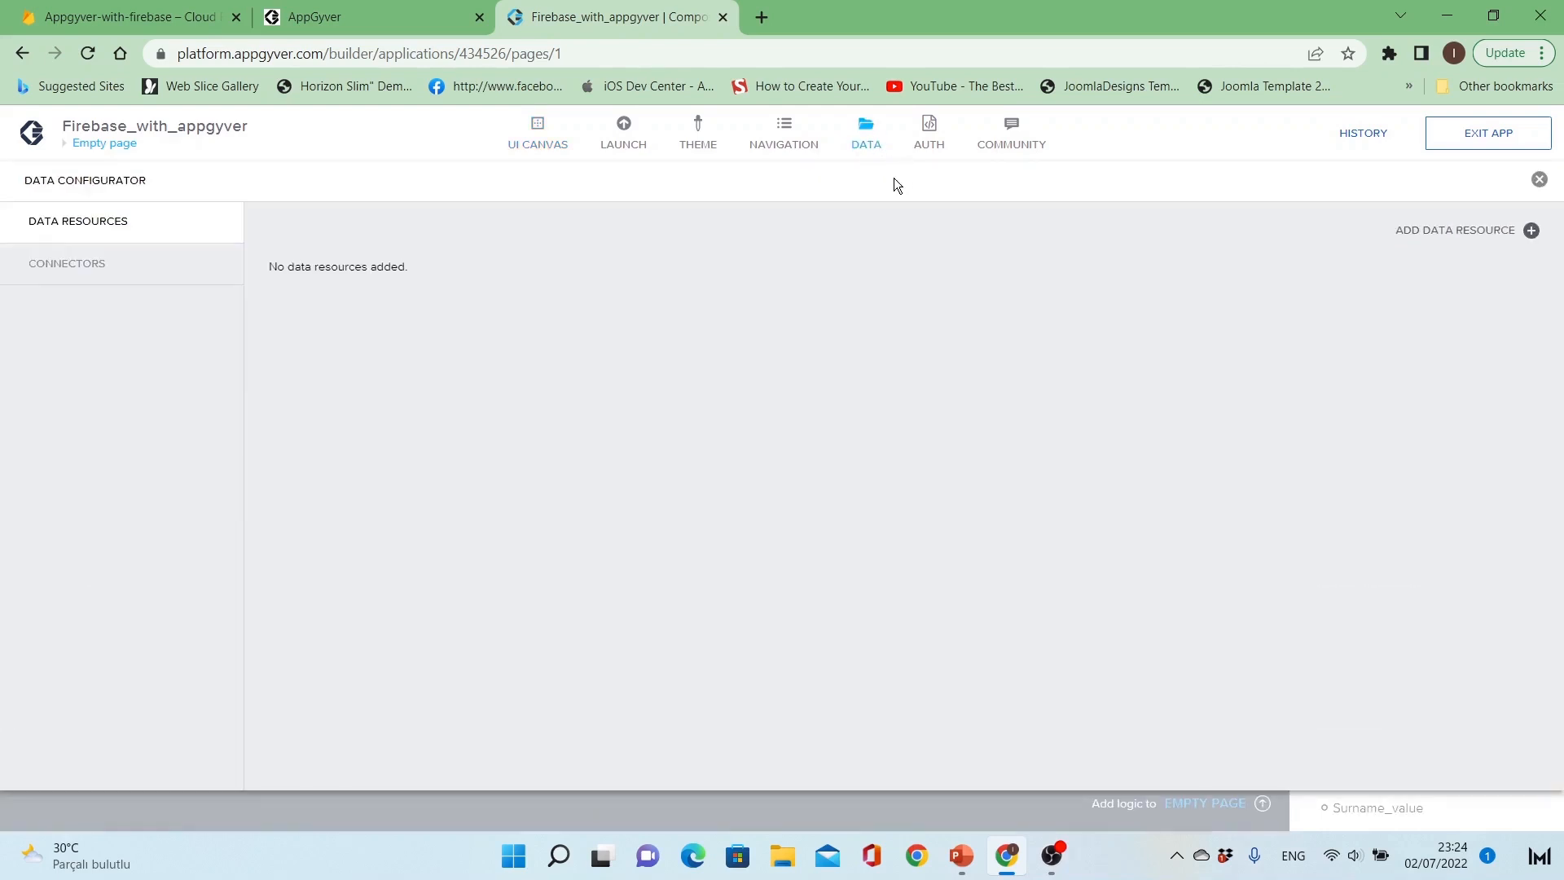
left_click(1439, 231)
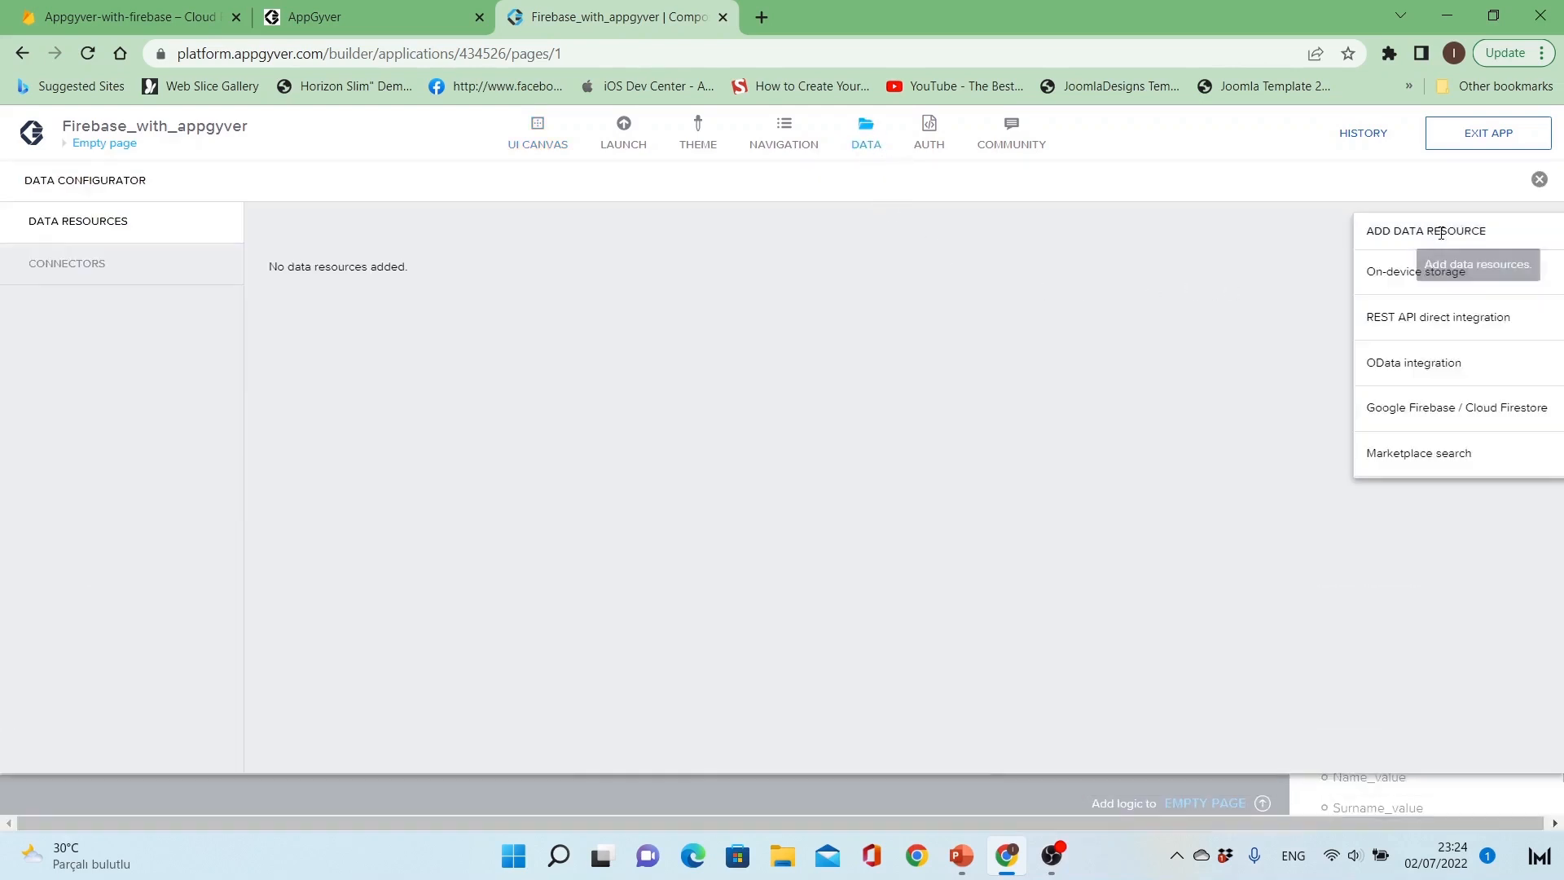
left_click(1448, 322)
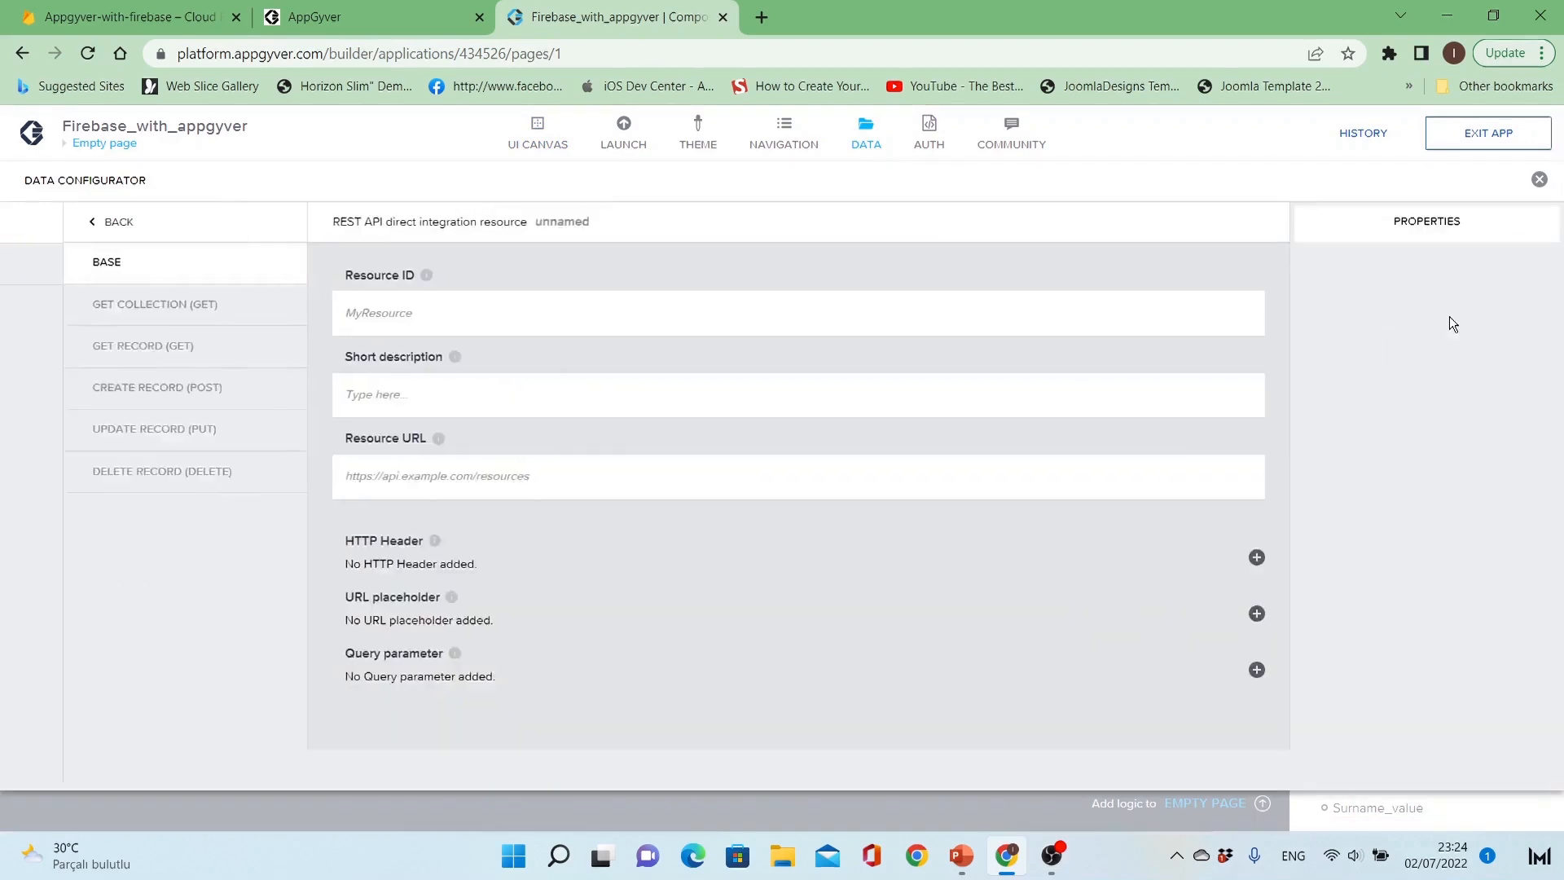
left_click(848, 310)
type("U")
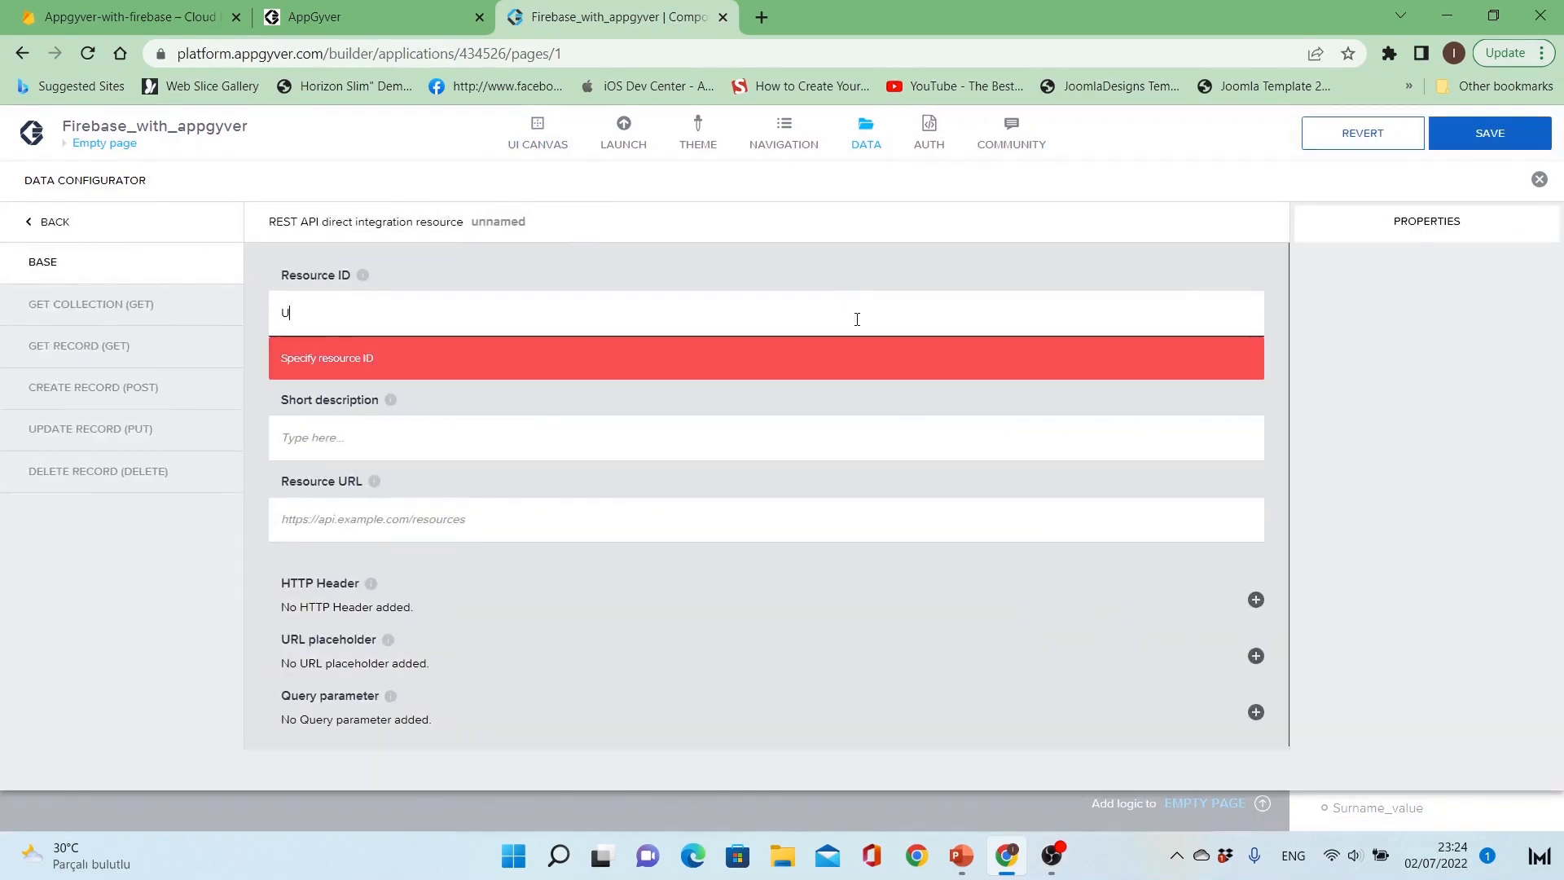
type("sers_")
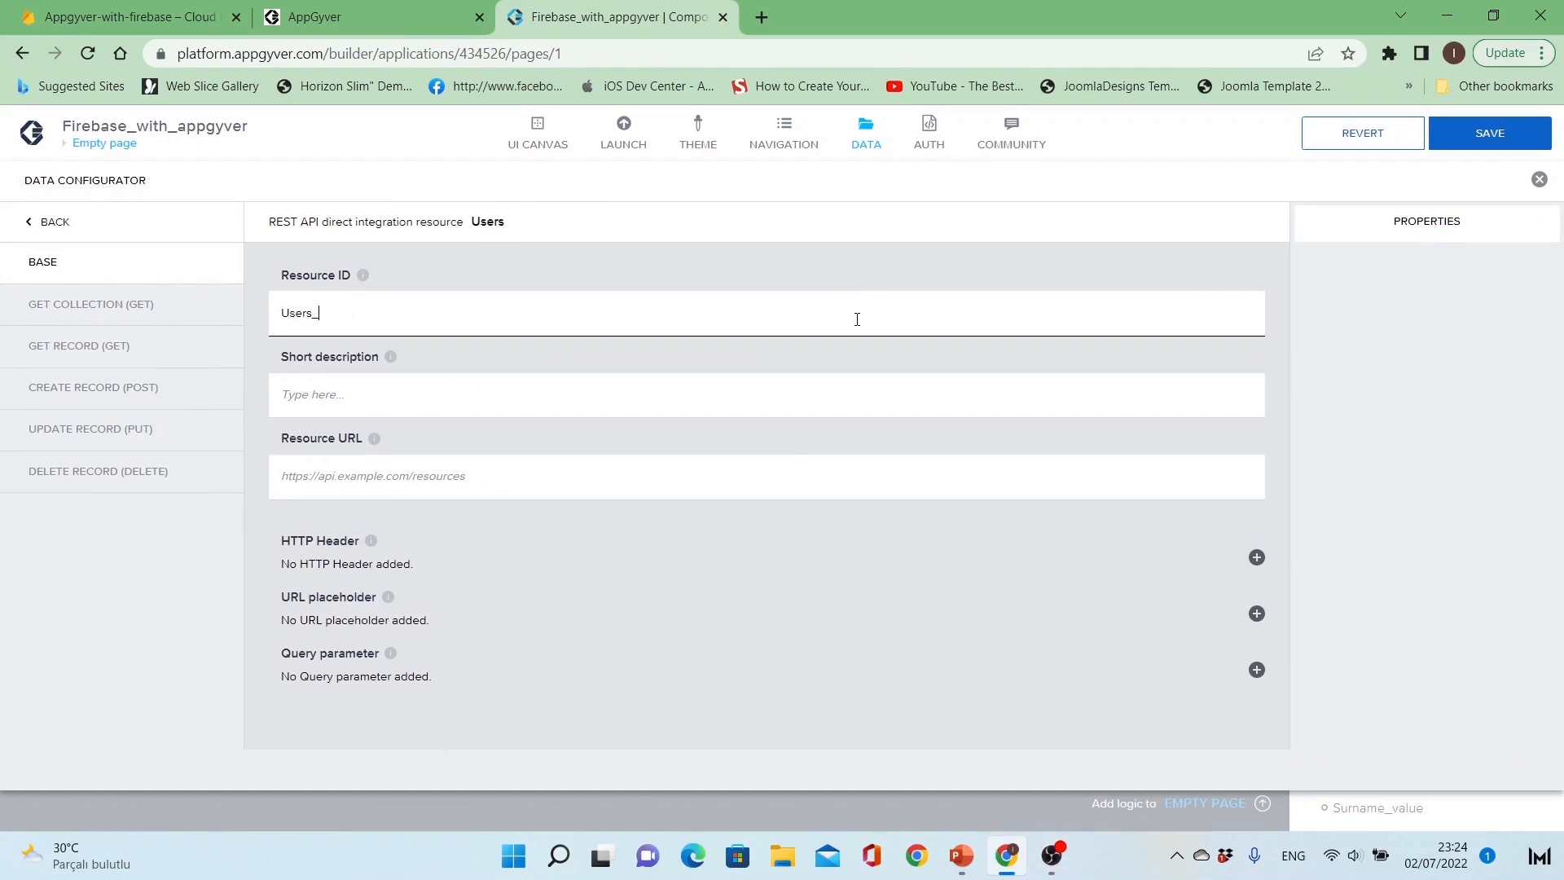
type("database")
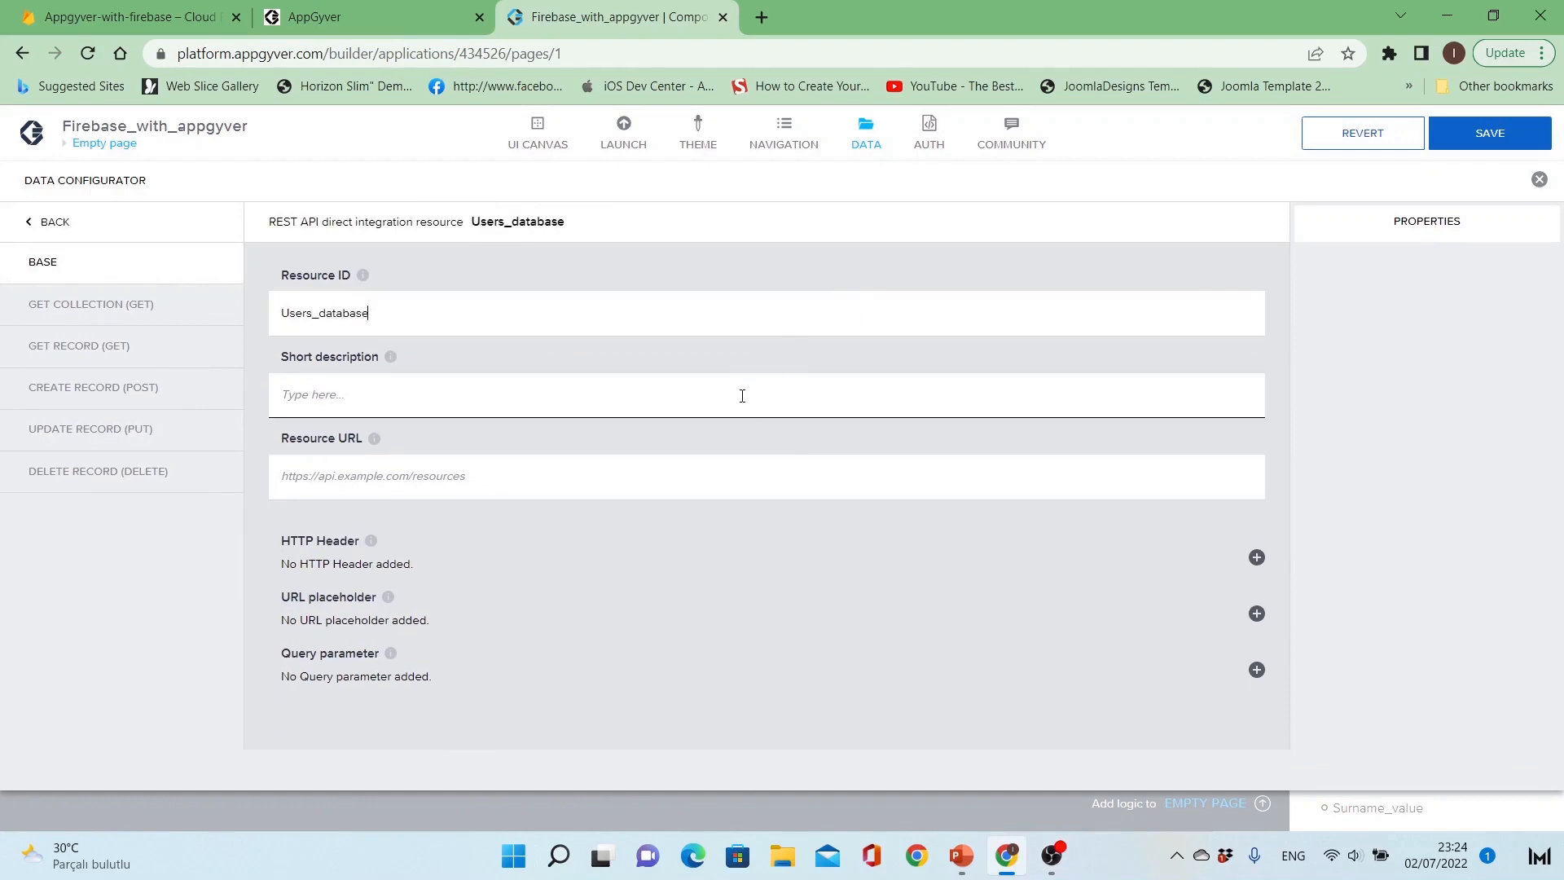
type("Connecting to Users Collection through")
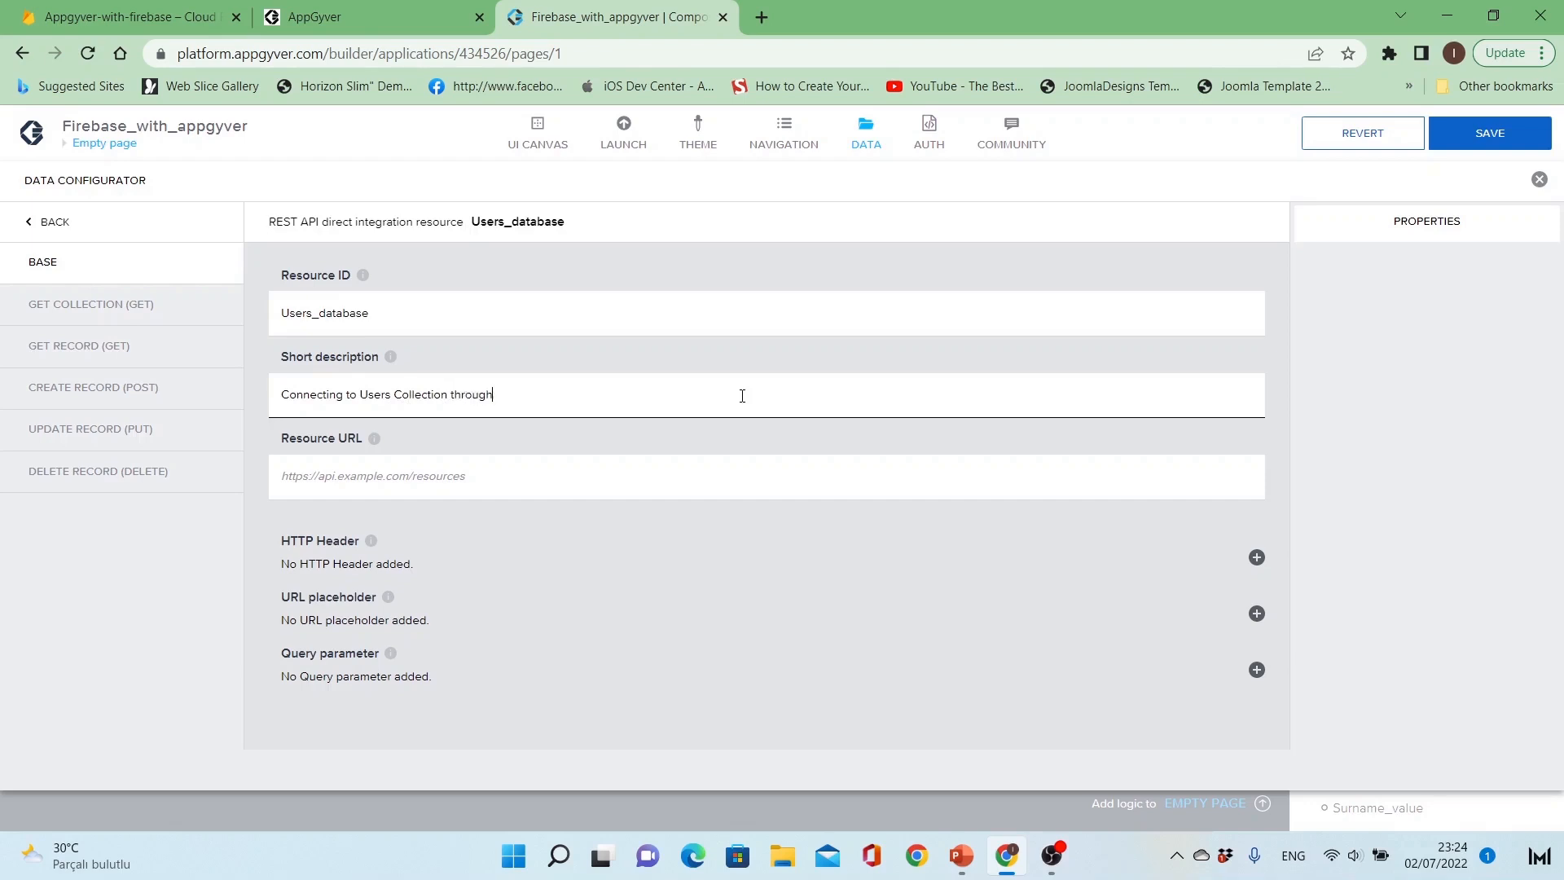
Step: Enter "Connecting to Users Collection via Rest API" as the short description of the data resource
key("ctrl+shift+Left")
type("via Rest API")
left_click(663, 466)
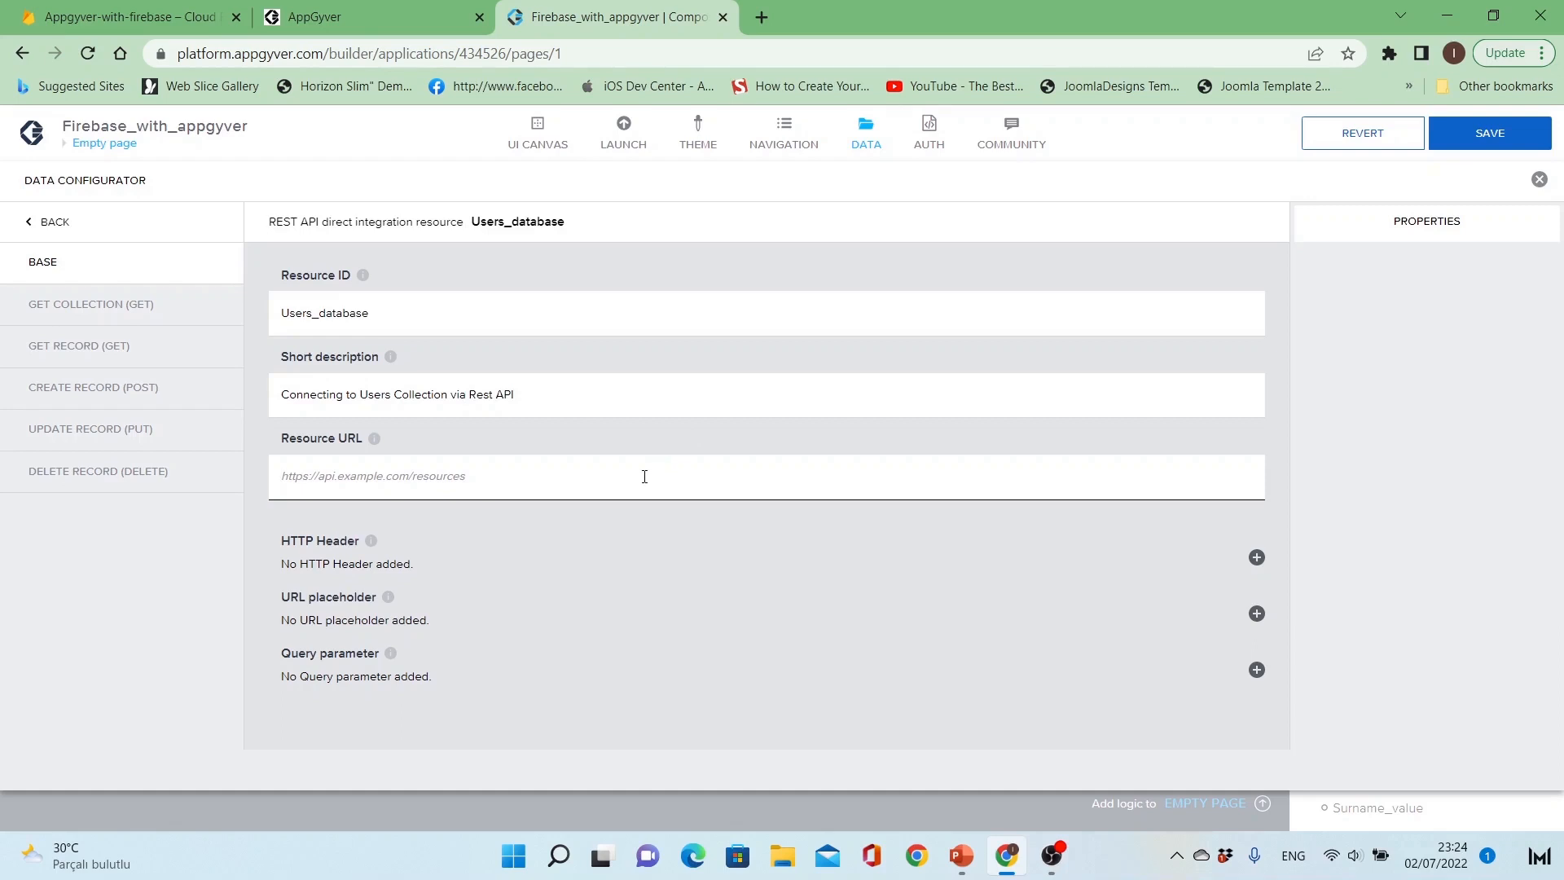
Step: Switch to the Firebase console and open the Firebase Developer Docs from its help options
key("ctrl+1")
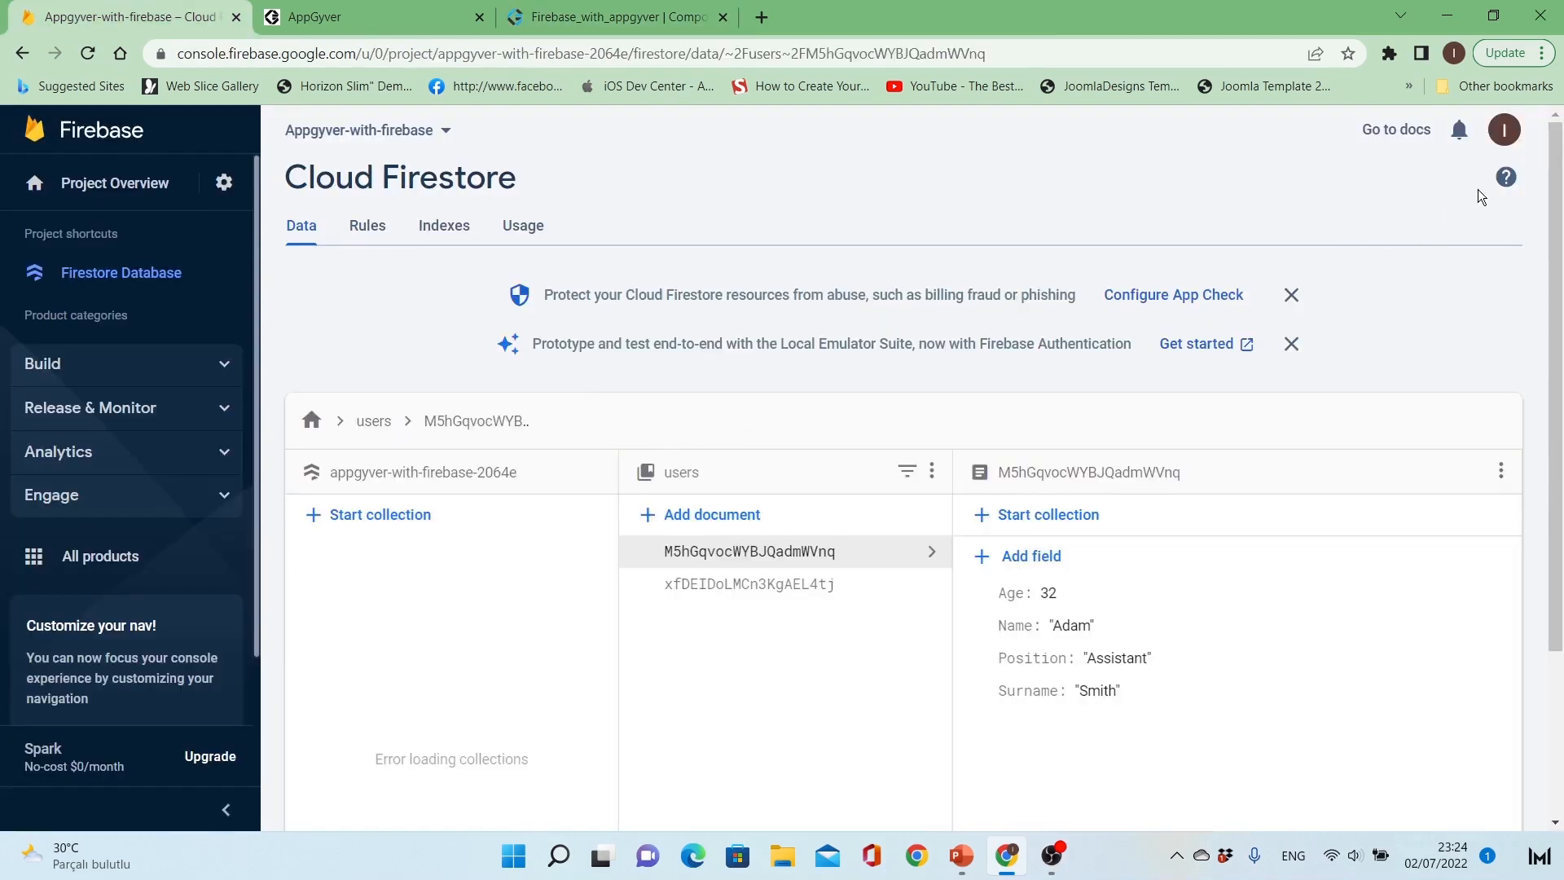
left_click(1506, 177)
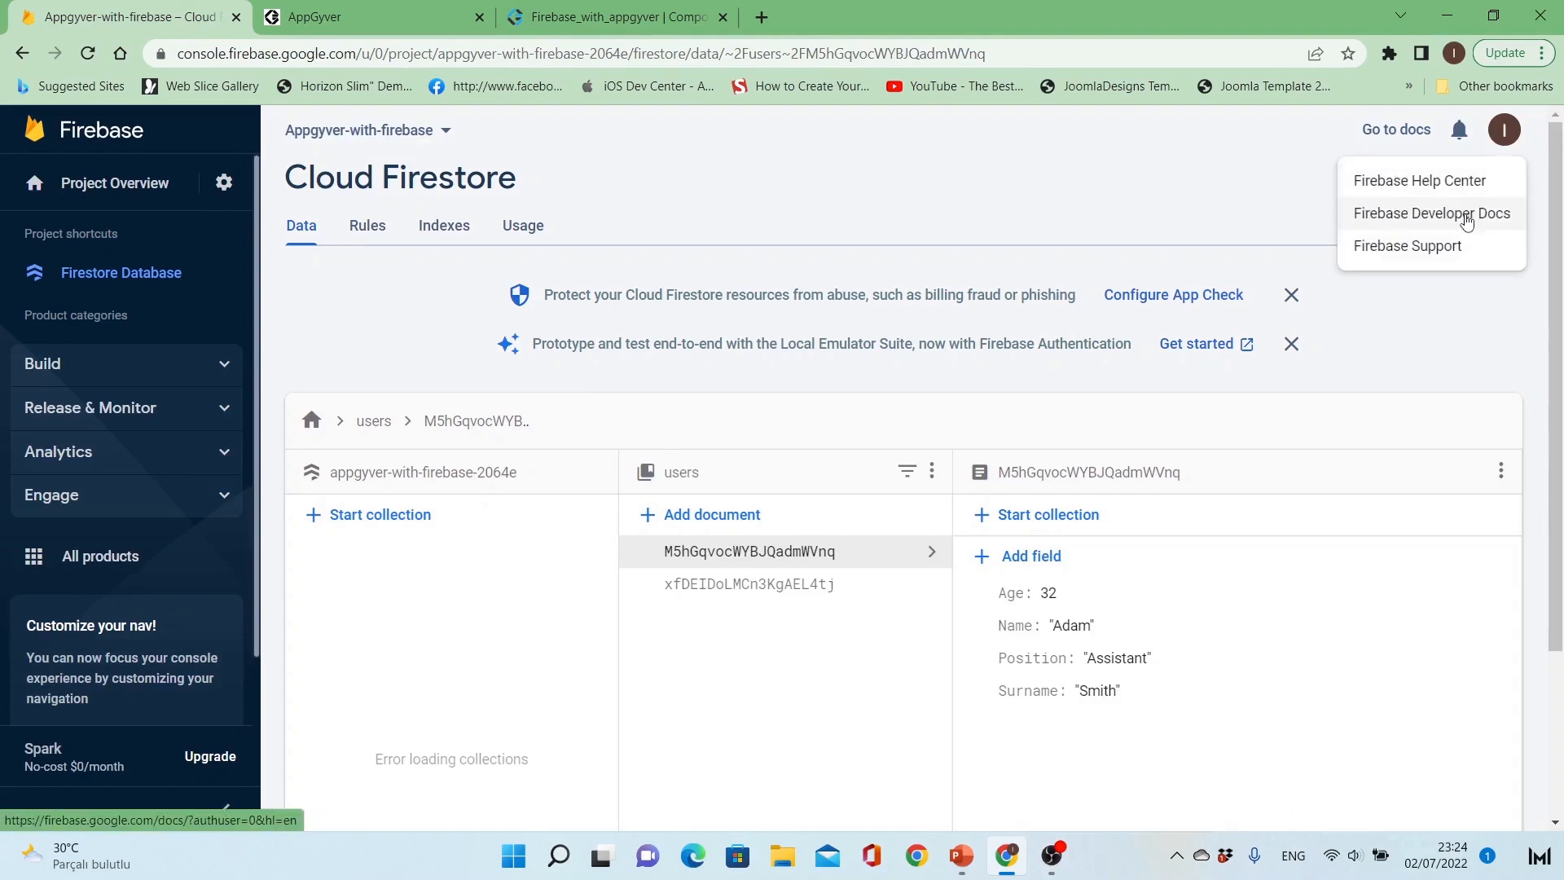
left_click(1467, 213)
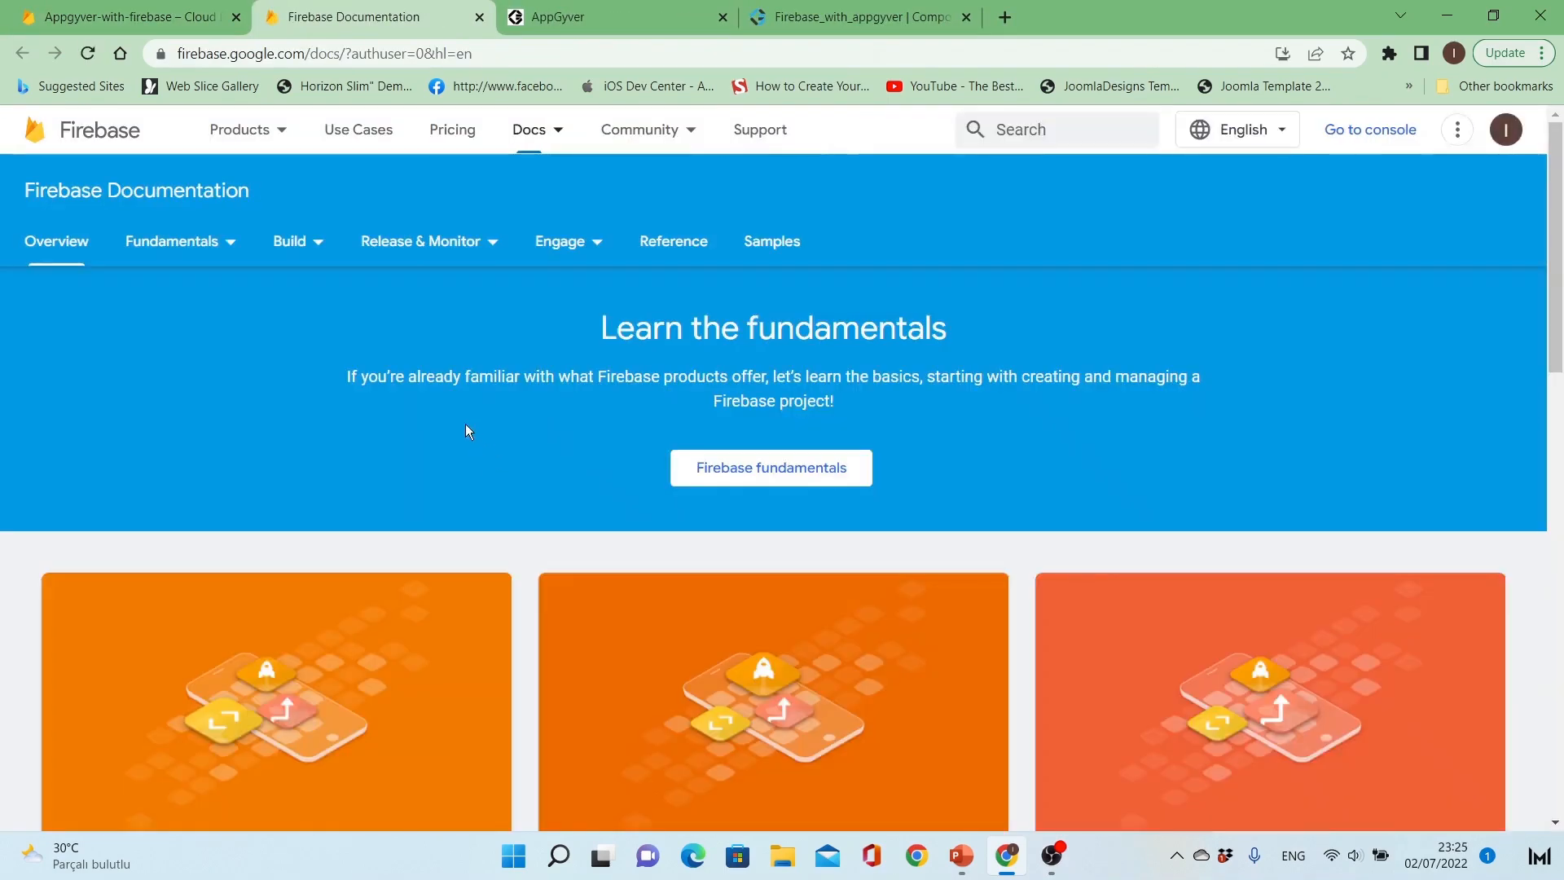
Step: Open the REST API reference for Cloud Firestore within the Build documentation
left_click(303, 242)
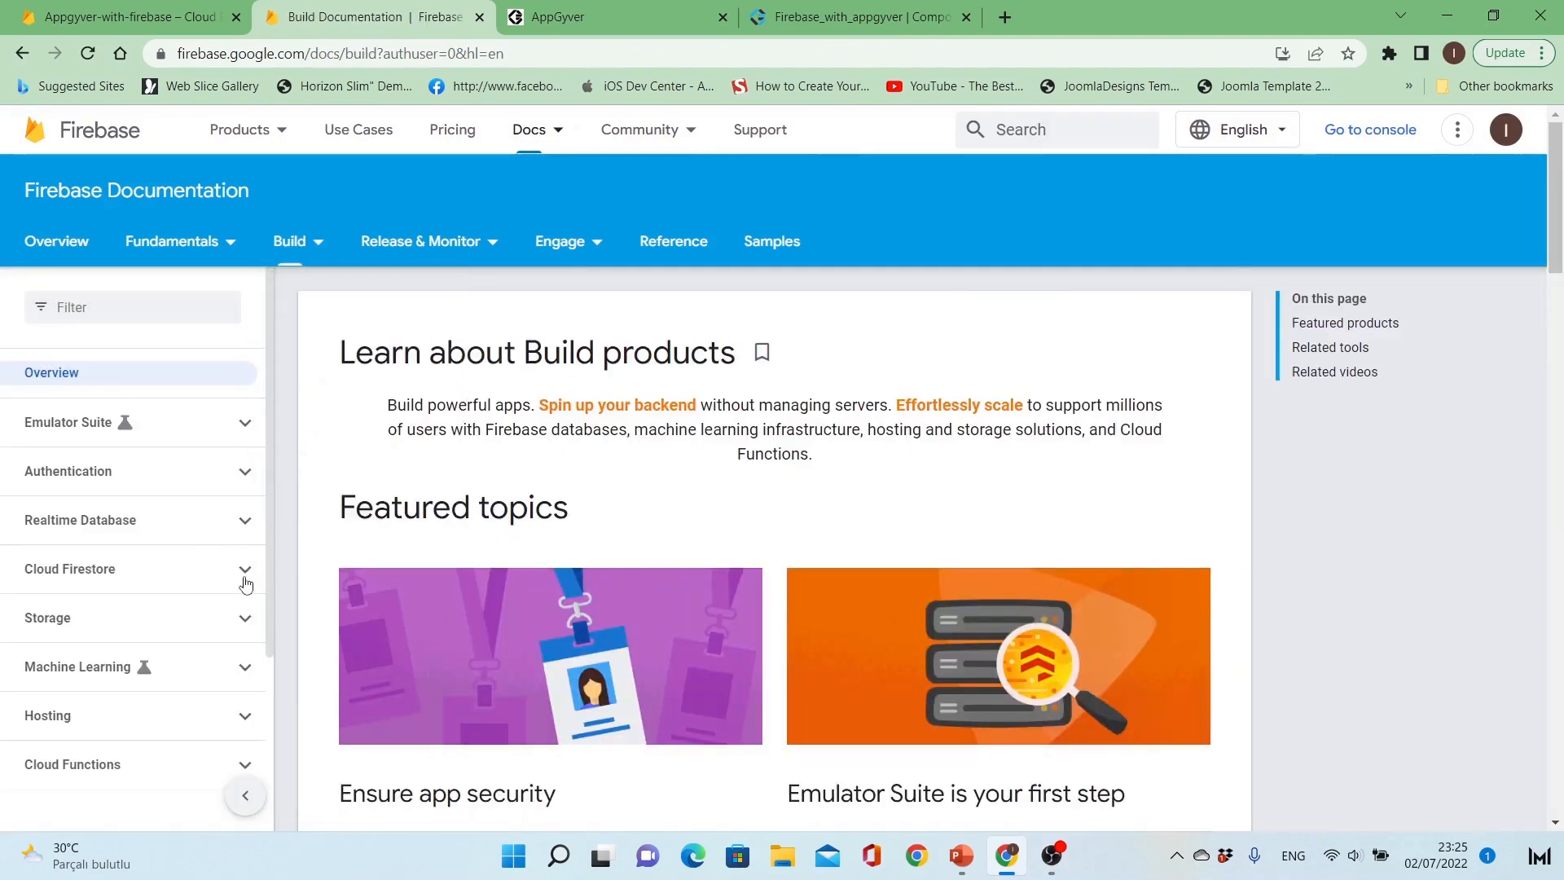
left_click(249, 581)
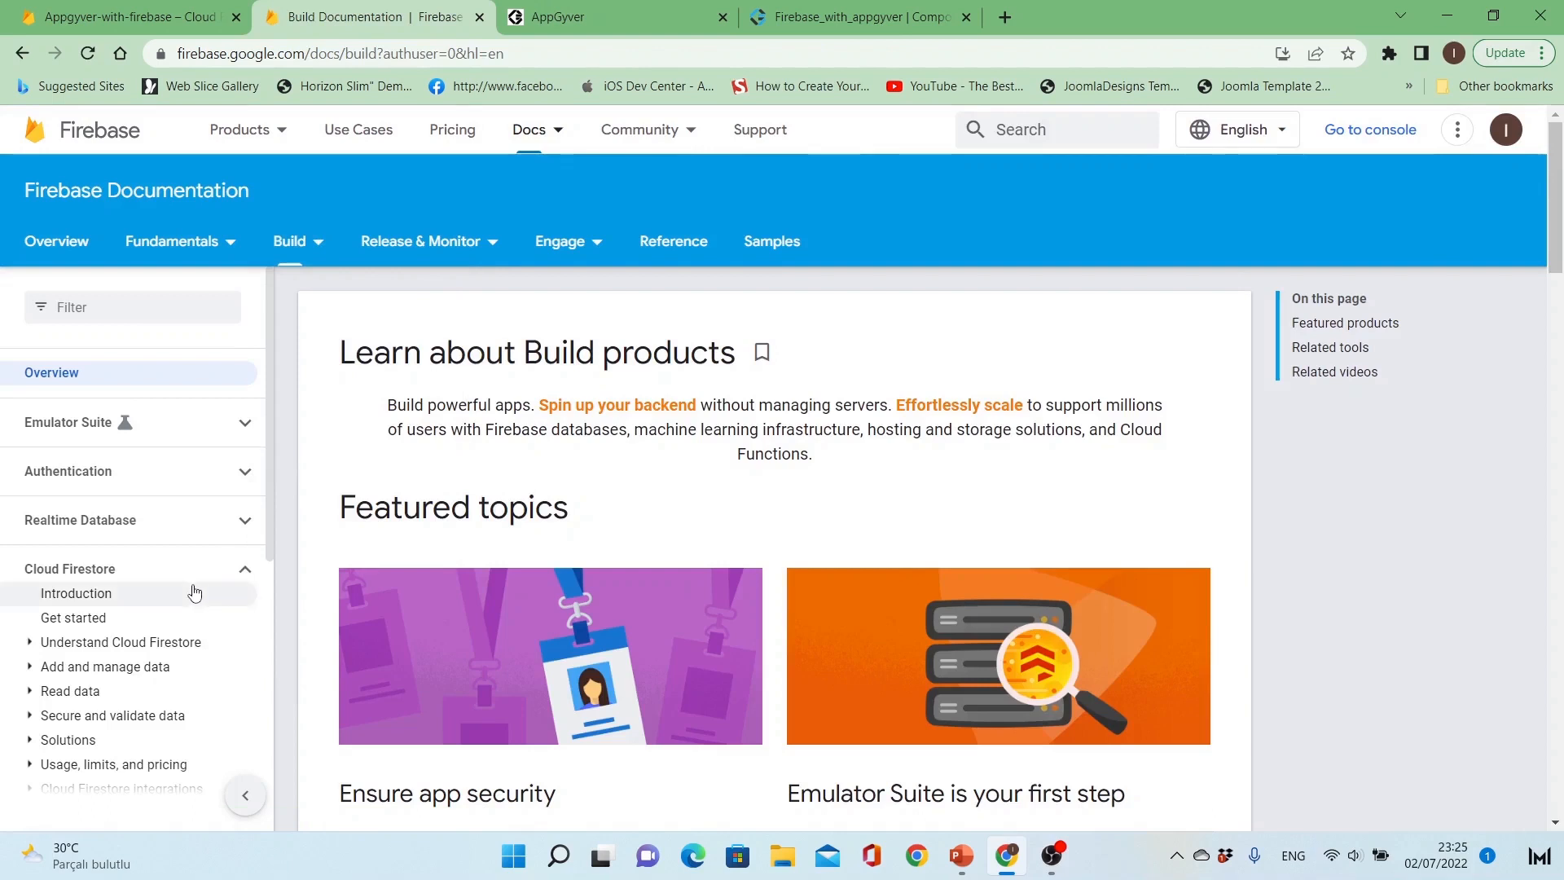
scroll(192, 593, "down", 4)
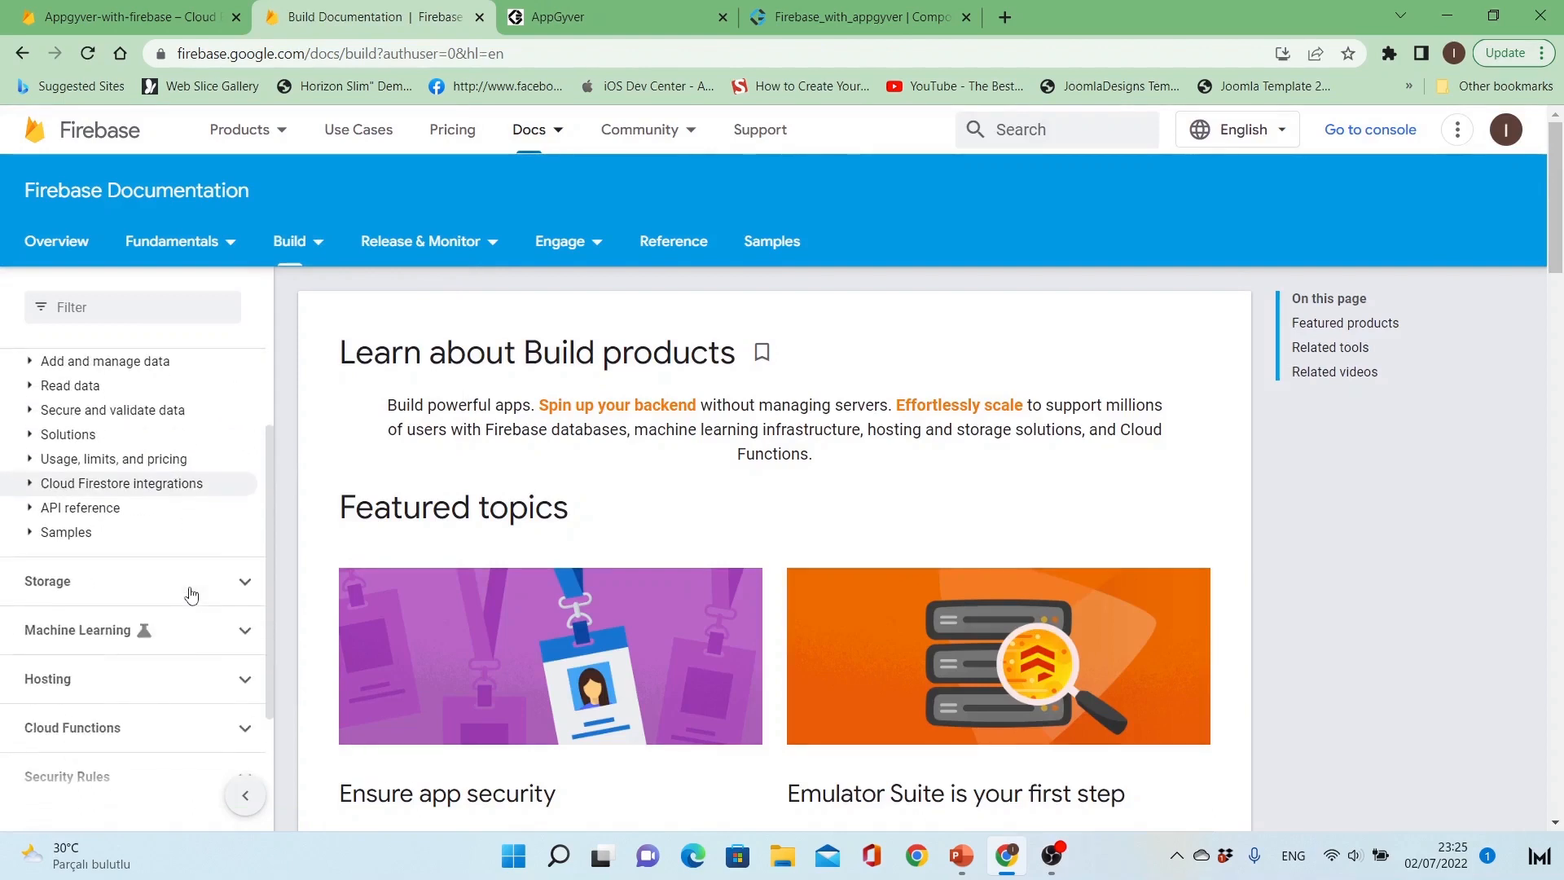
left_click(110, 513)
scroll(118, 579, "down", 3)
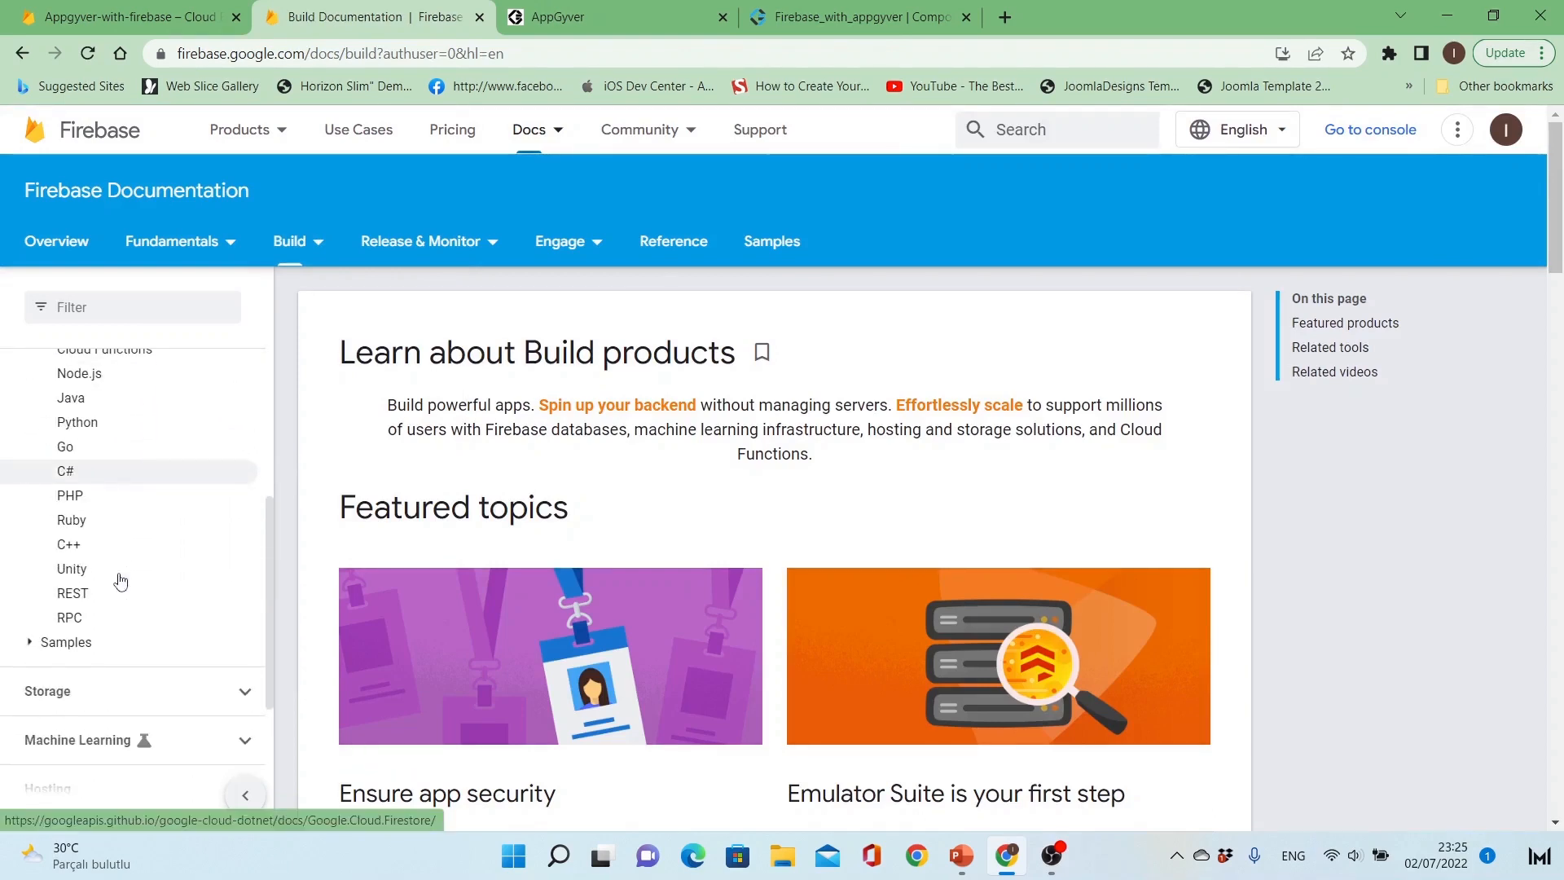
left_click(73, 594)
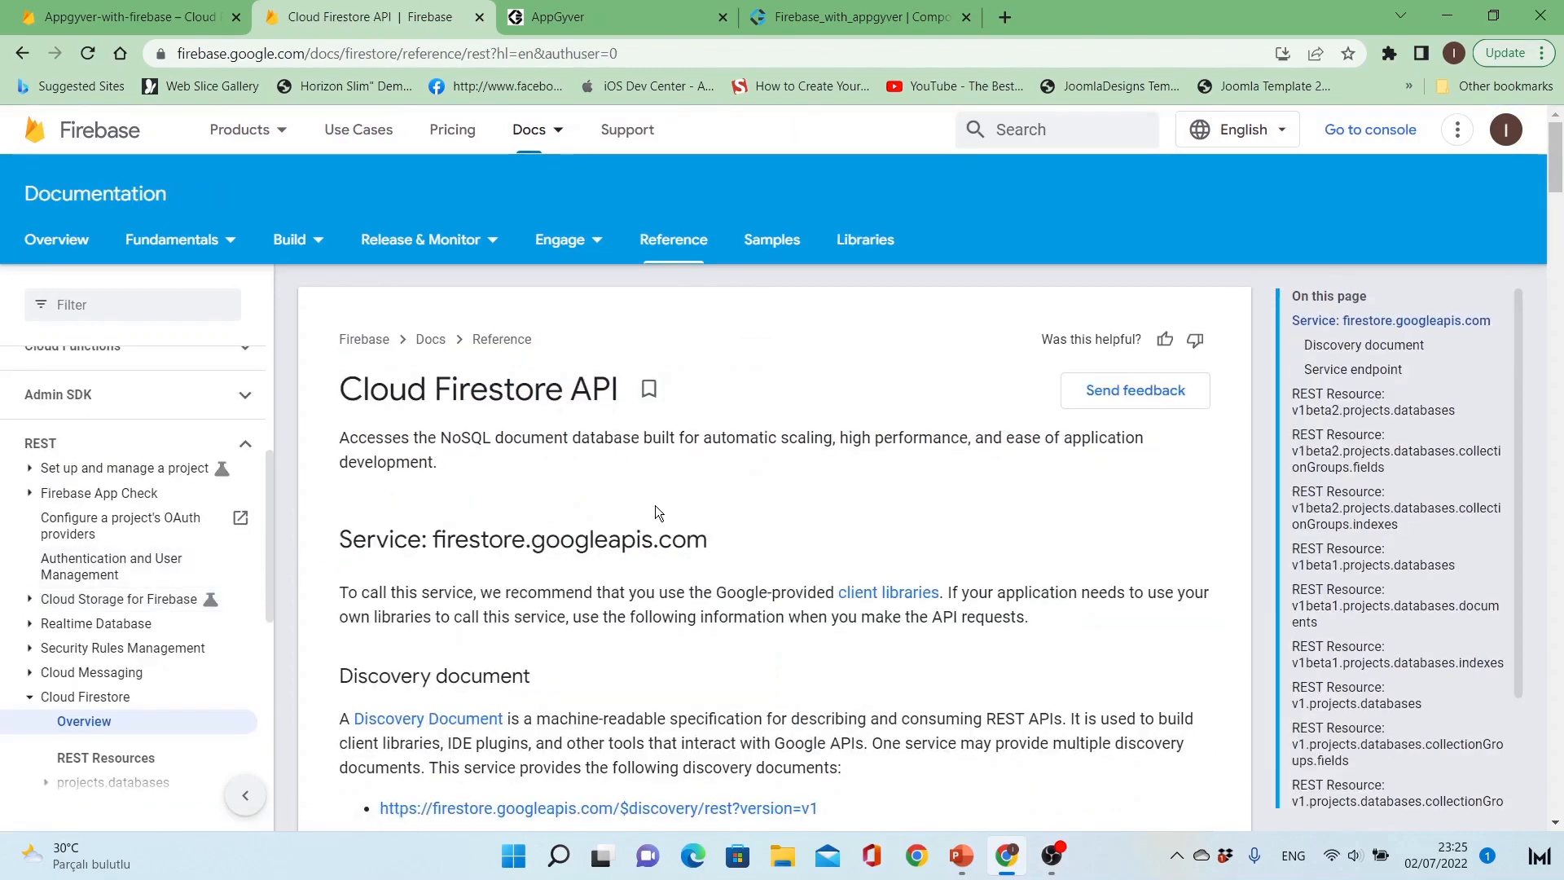
Step: Examine the Service endpoint section of the Cloud Firestore API reference
scroll(655, 511, "down", 5)
scroll(655, 510, "down", 3)
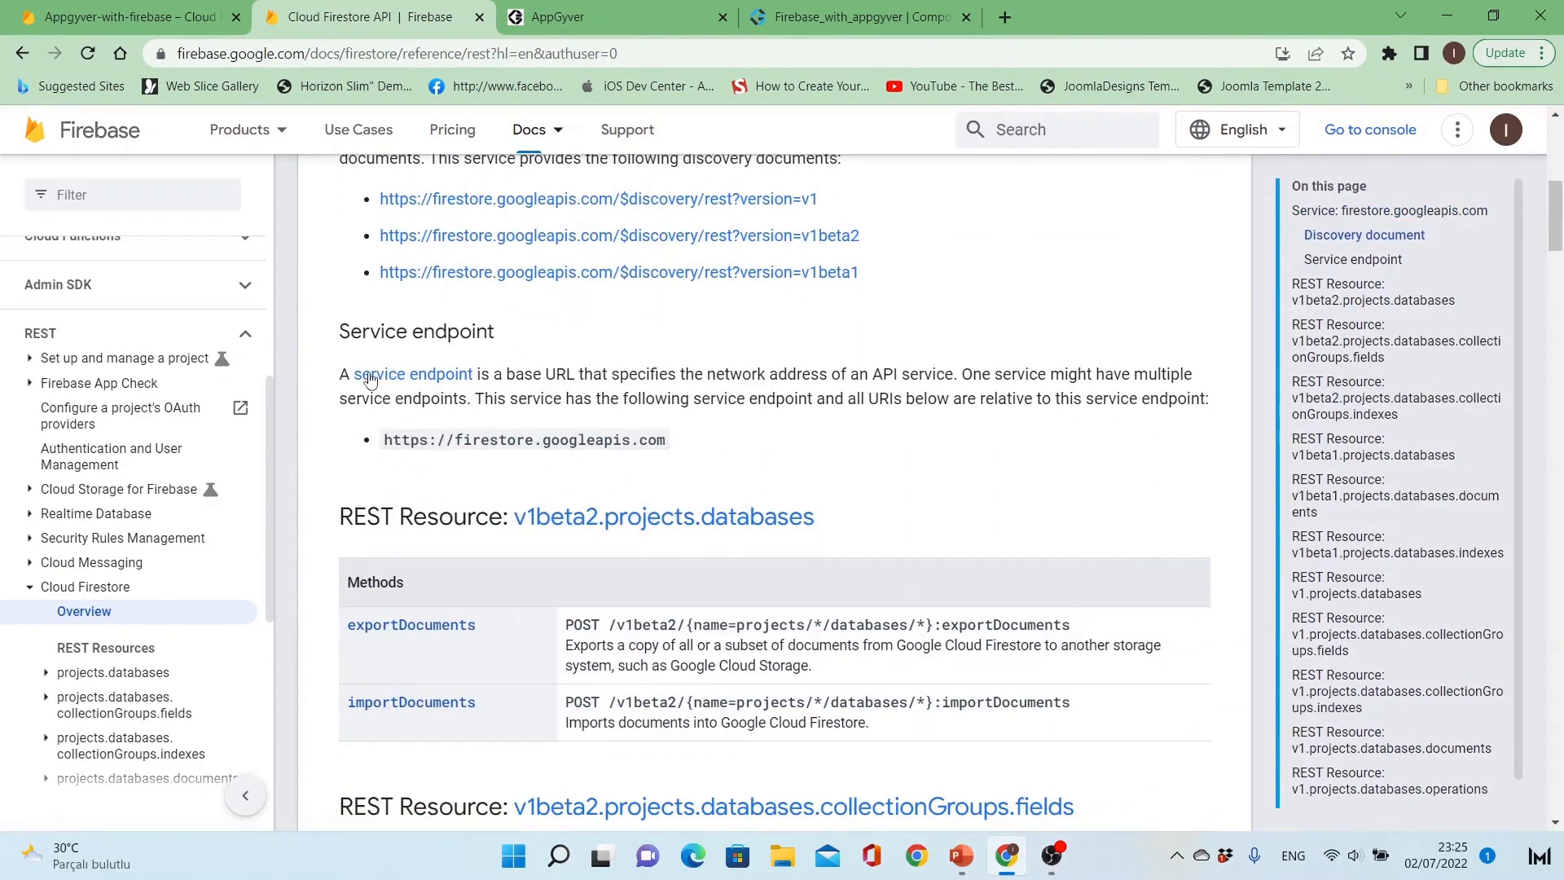
left_click_drag(371, 332, 479, 337)
left_click(479, 337)
Step: Look through the REST resources for the v1 documents resource and open v1.projects.databases.documents
scroll(662, 463, "down", 6)
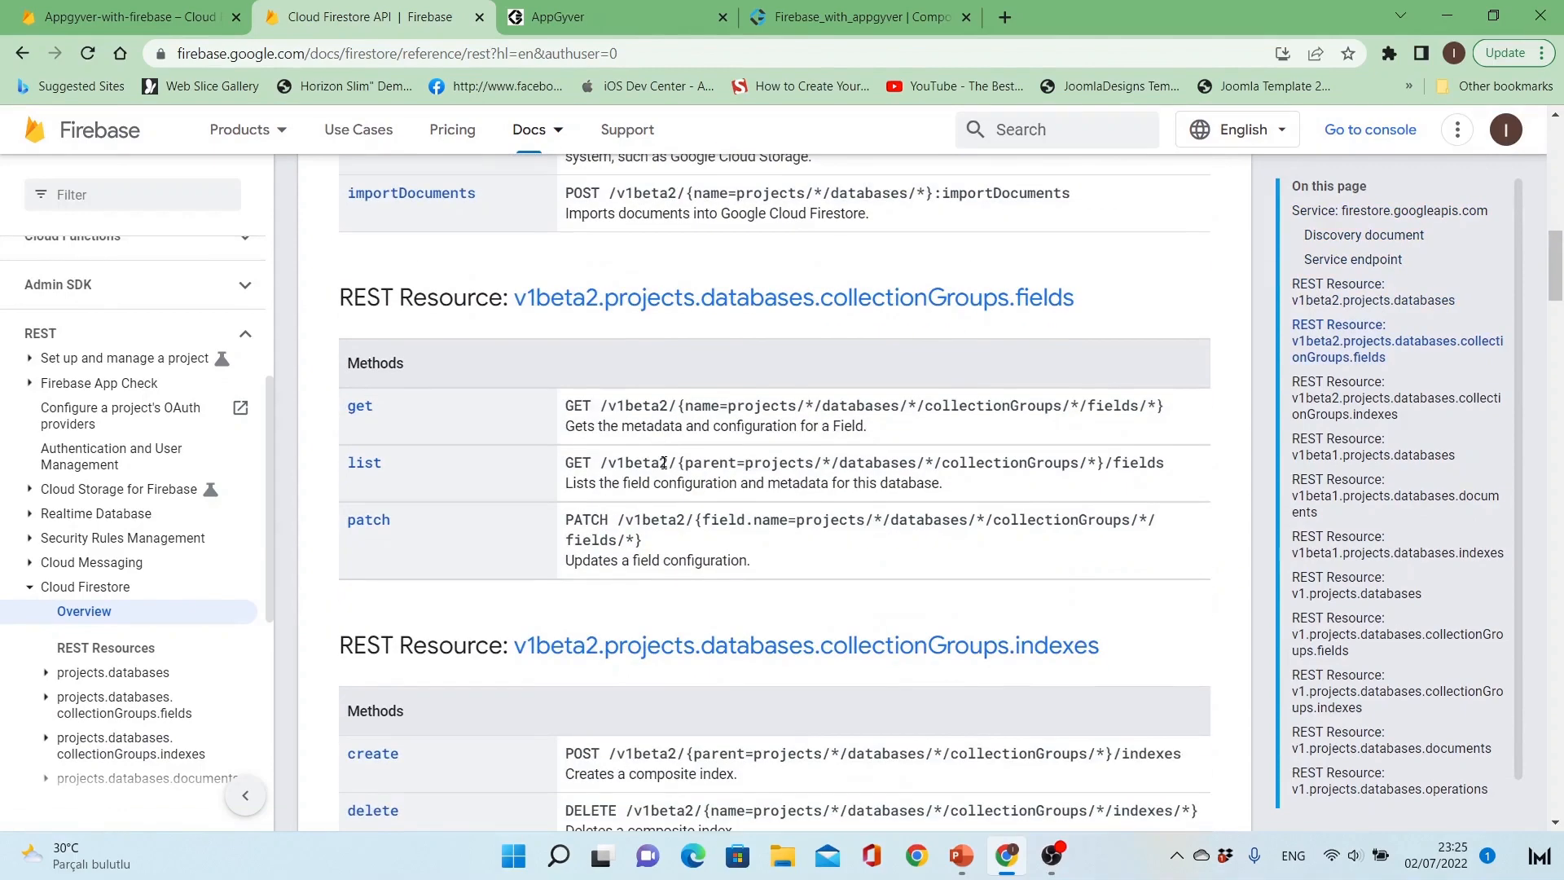
scroll(664, 462, "down", 5)
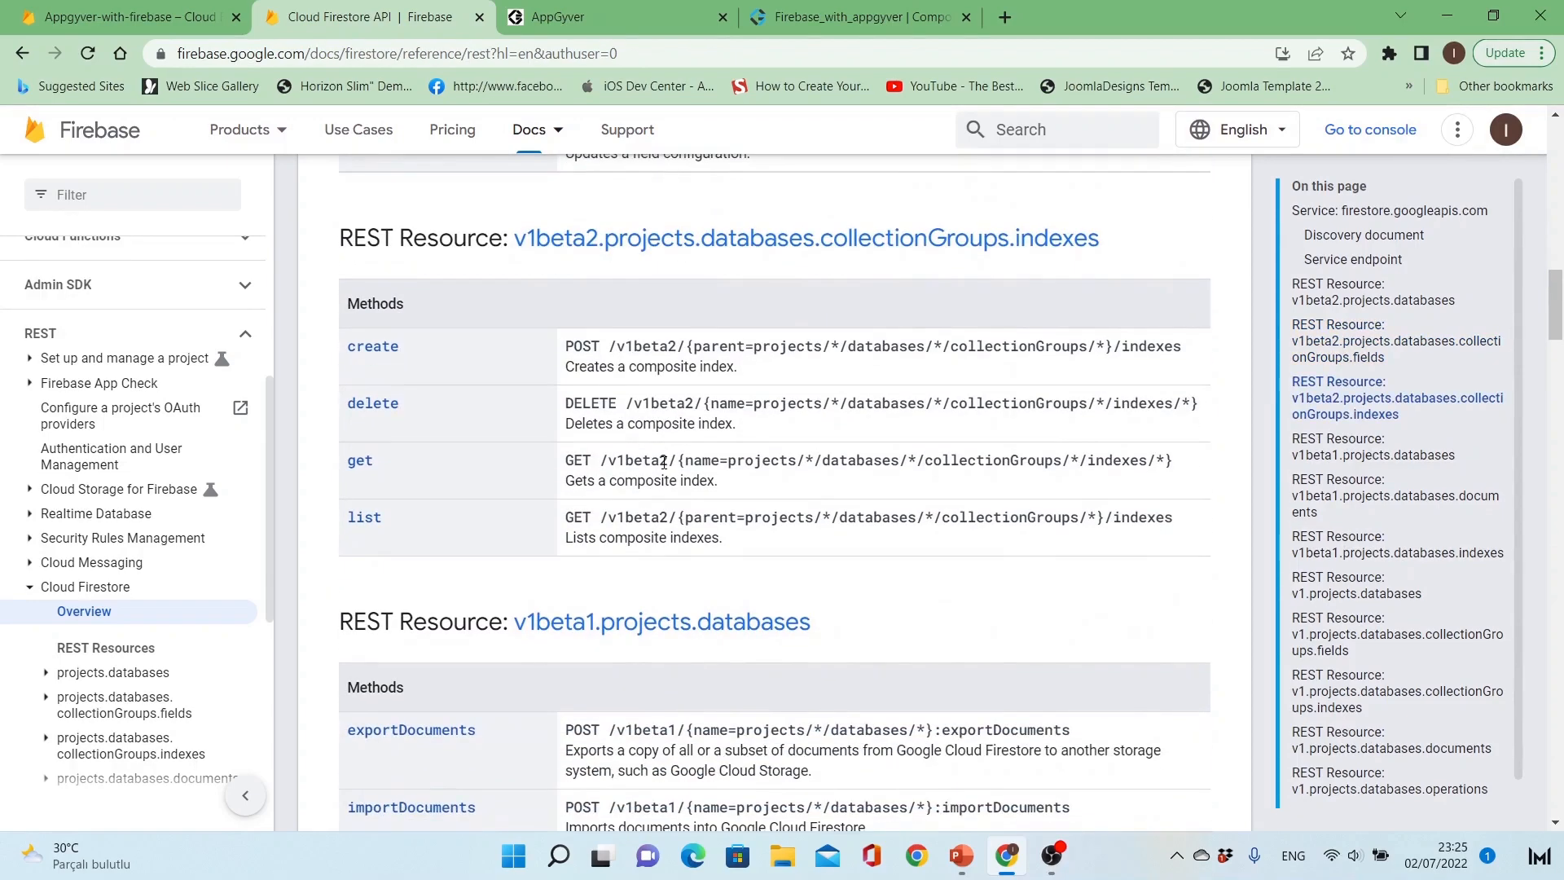
scroll(664, 462, "down", 5)
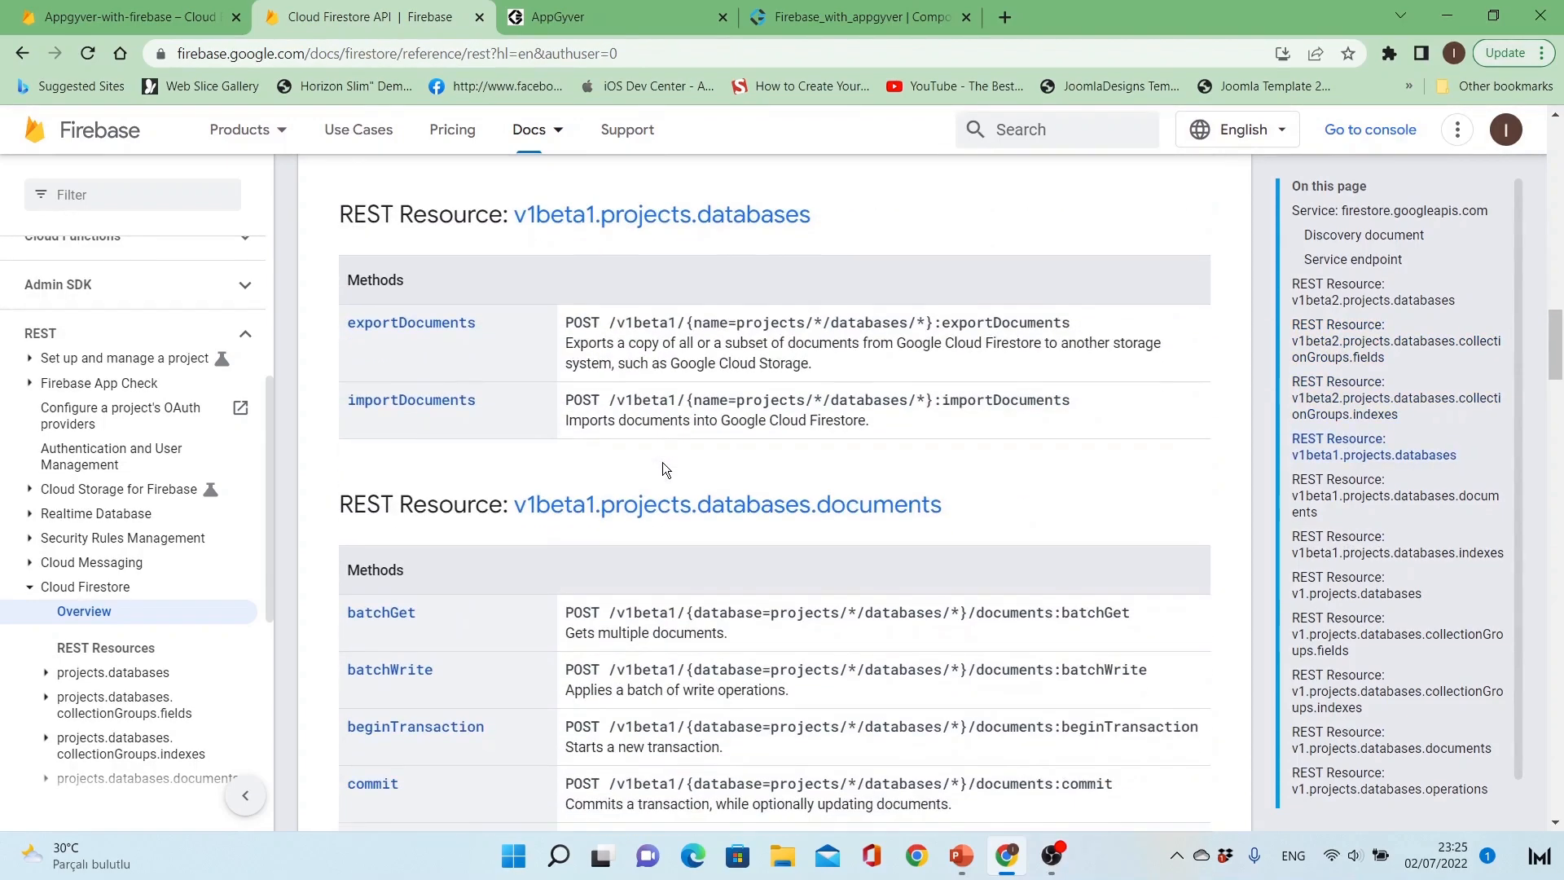
scroll(662, 462, "down", 3)
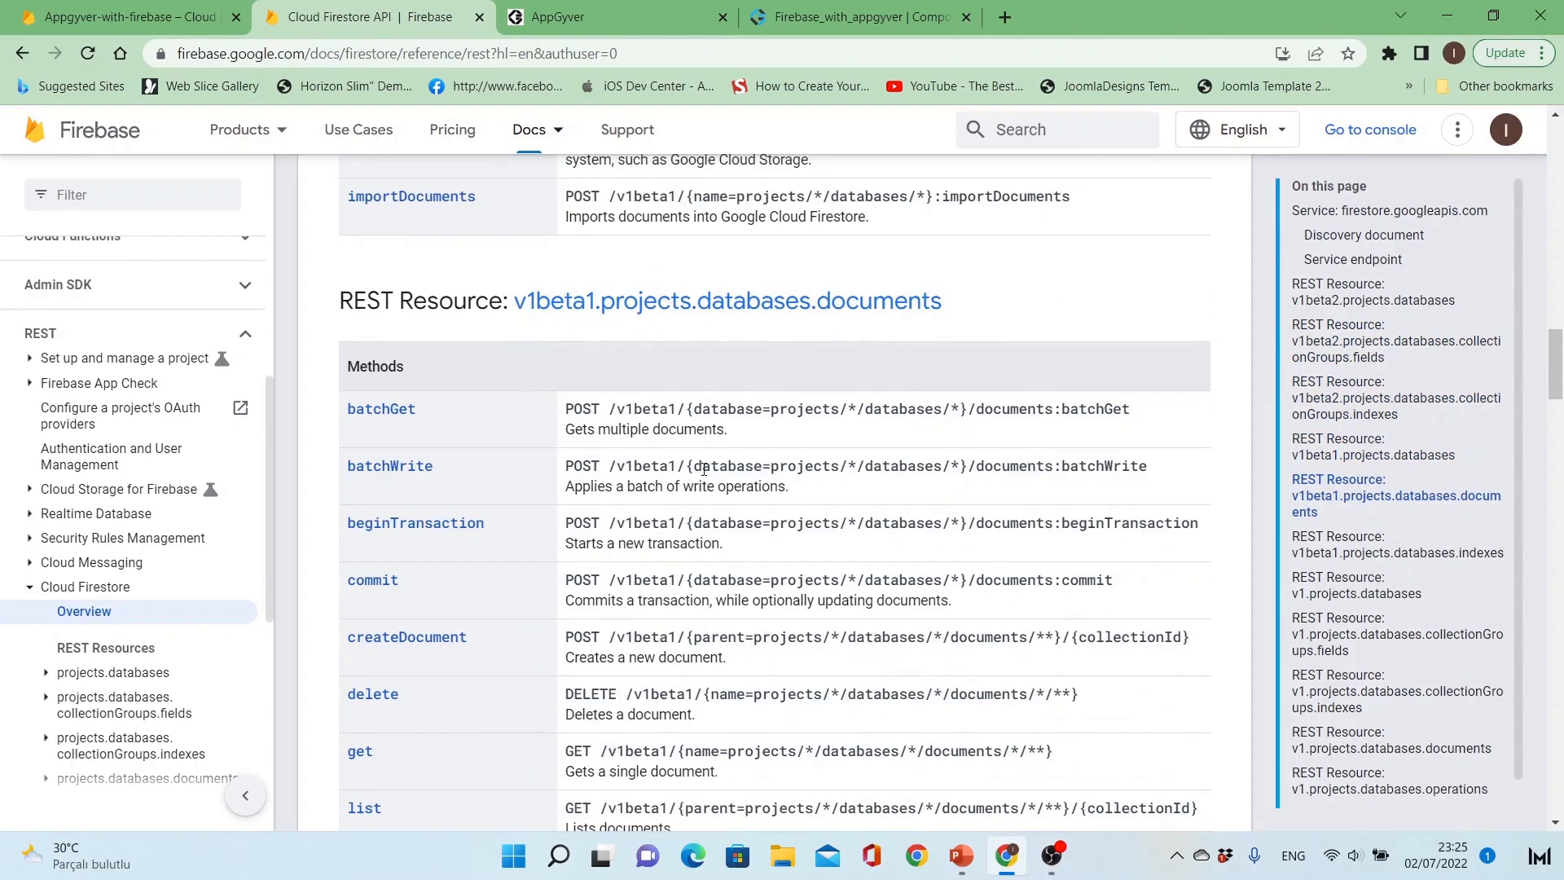
scroll(705, 486, "down", 10)
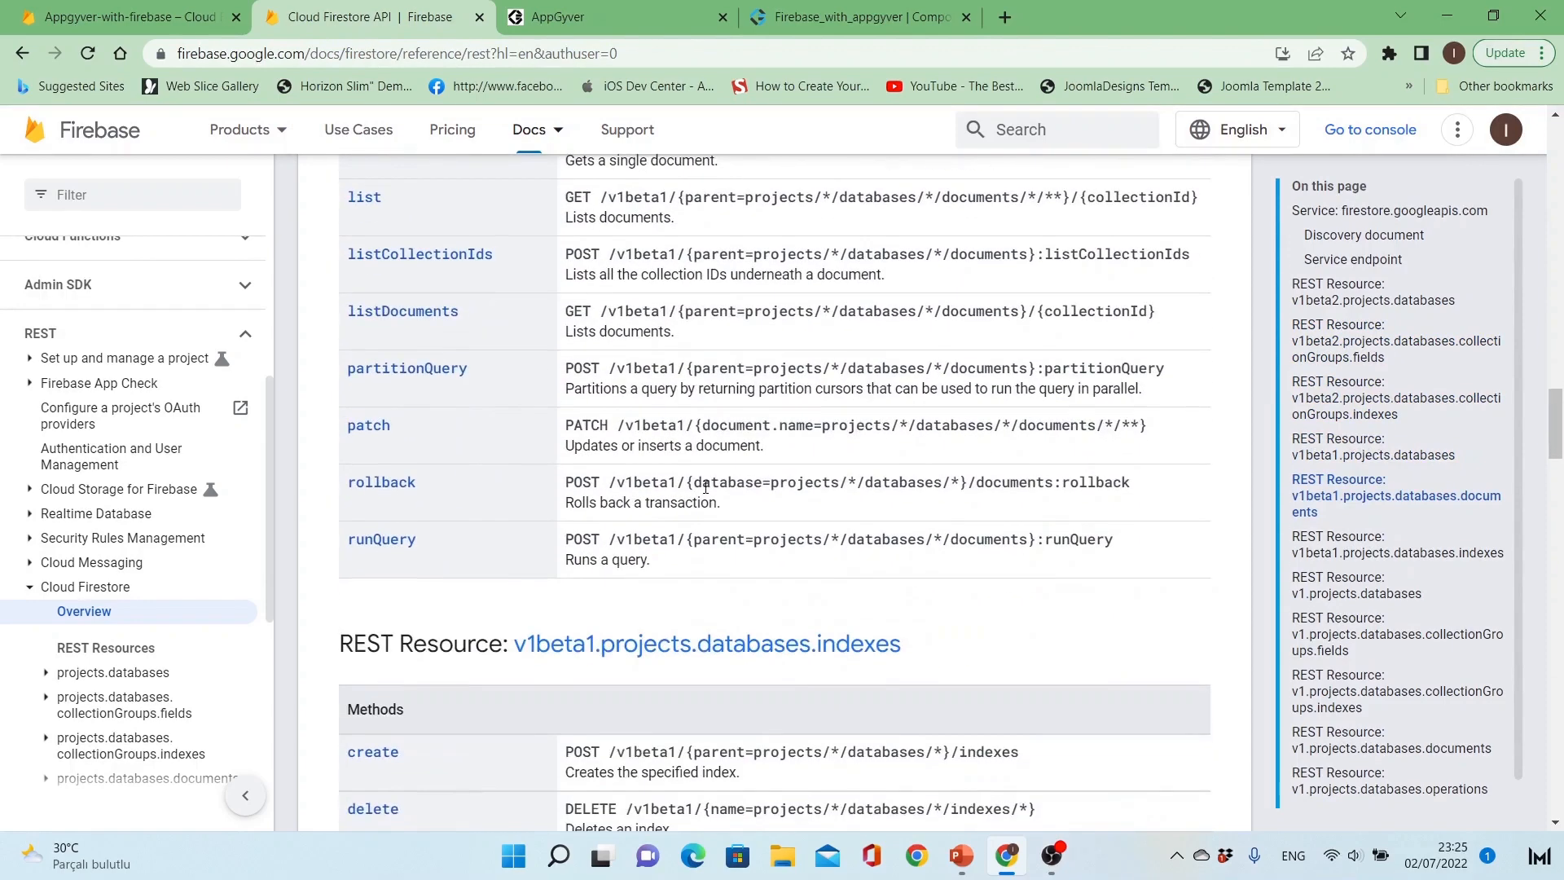
scroll(704, 486, "down", 5)
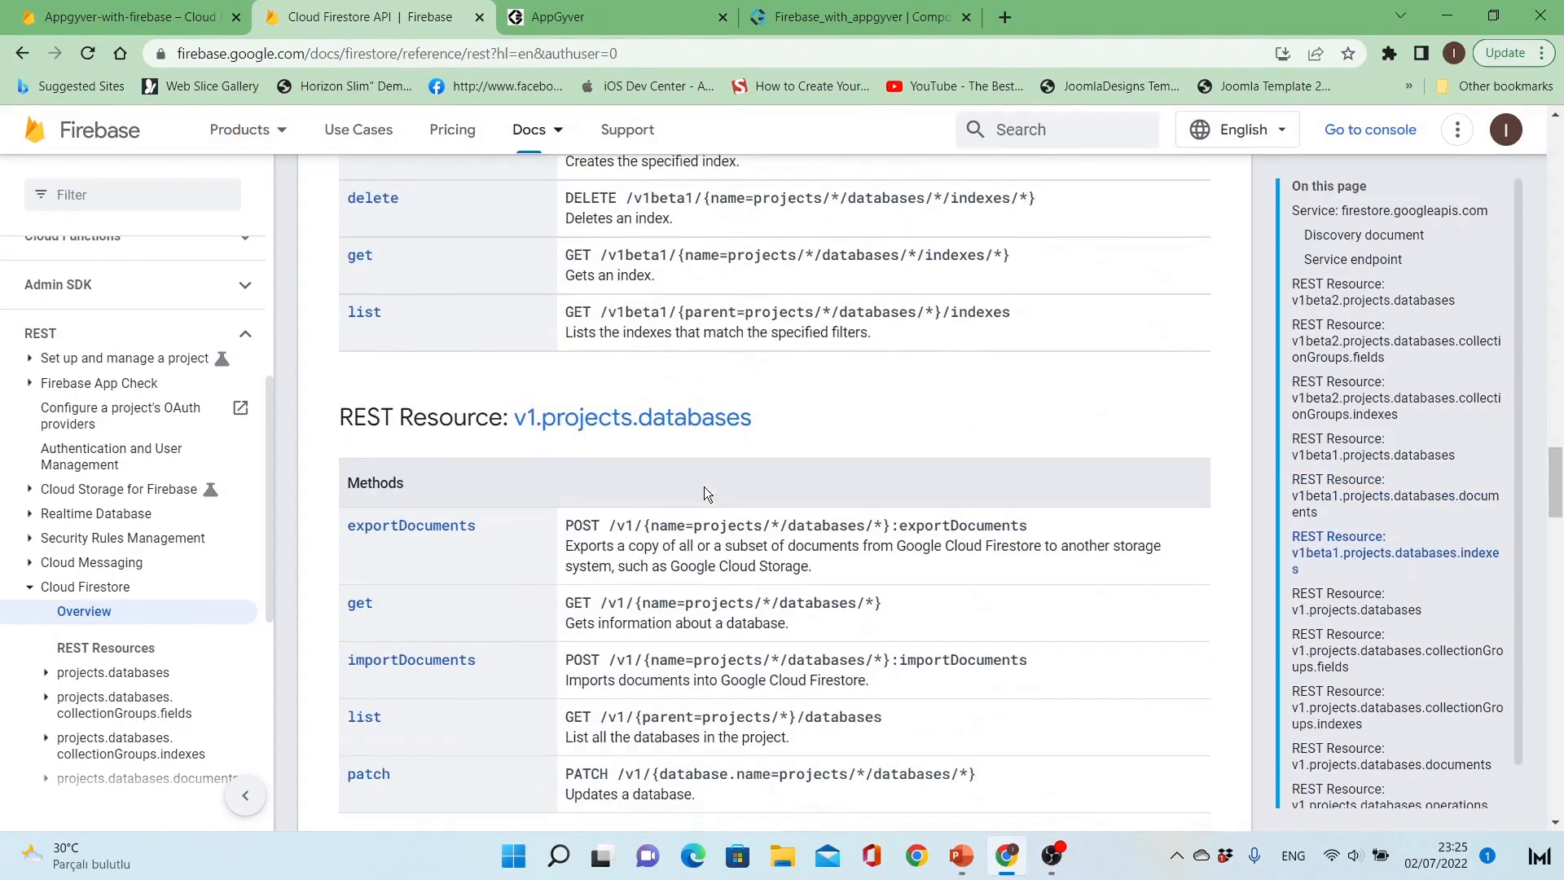
scroll(704, 486, "down", 5)
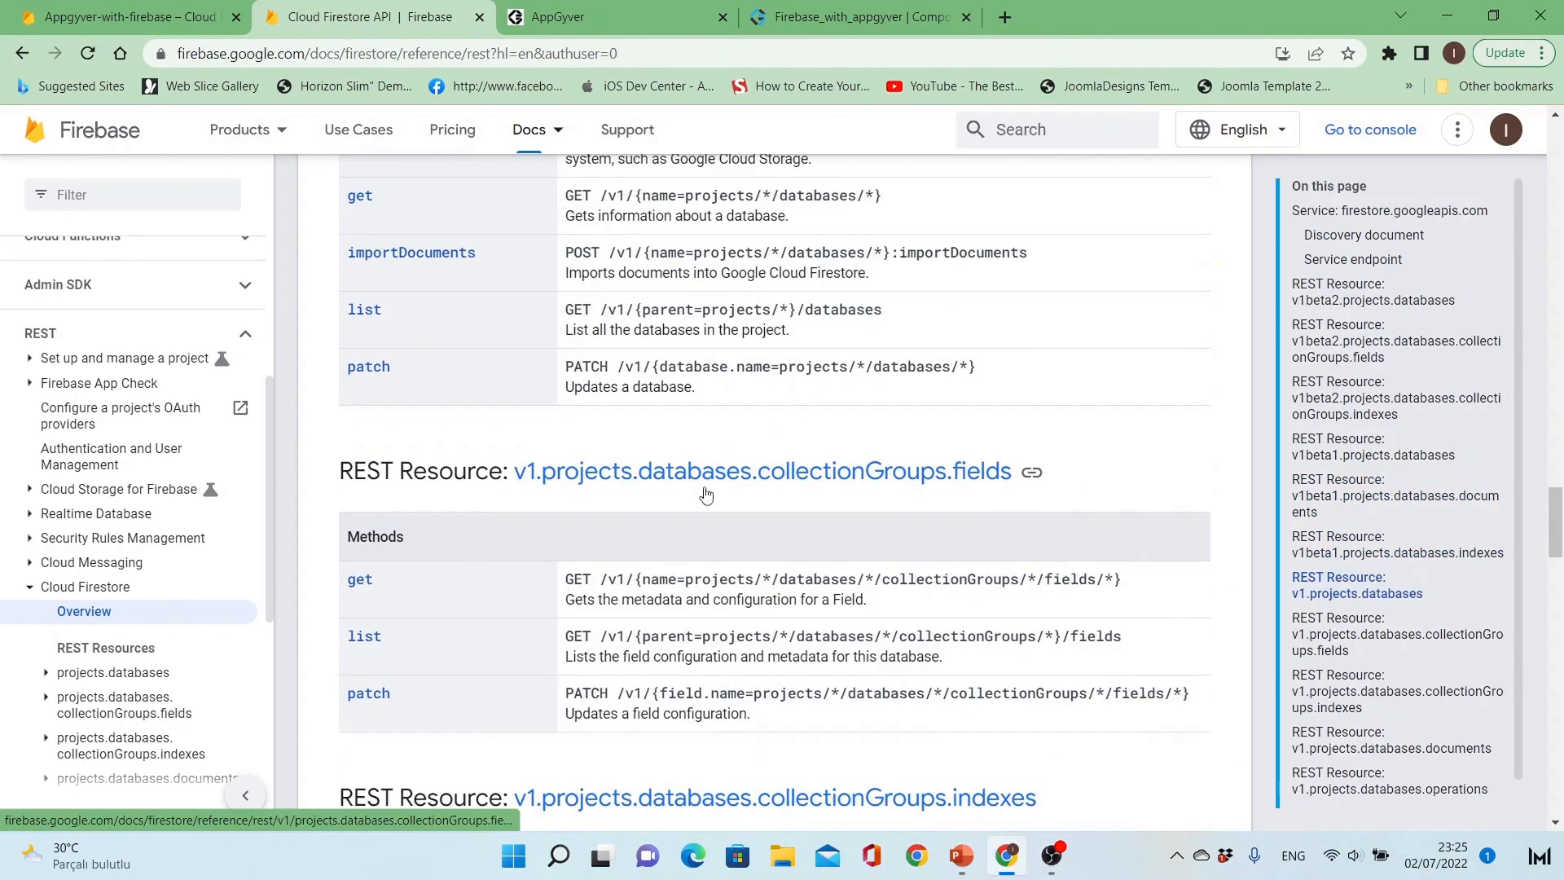
scroll(704, 486, "down", 9)
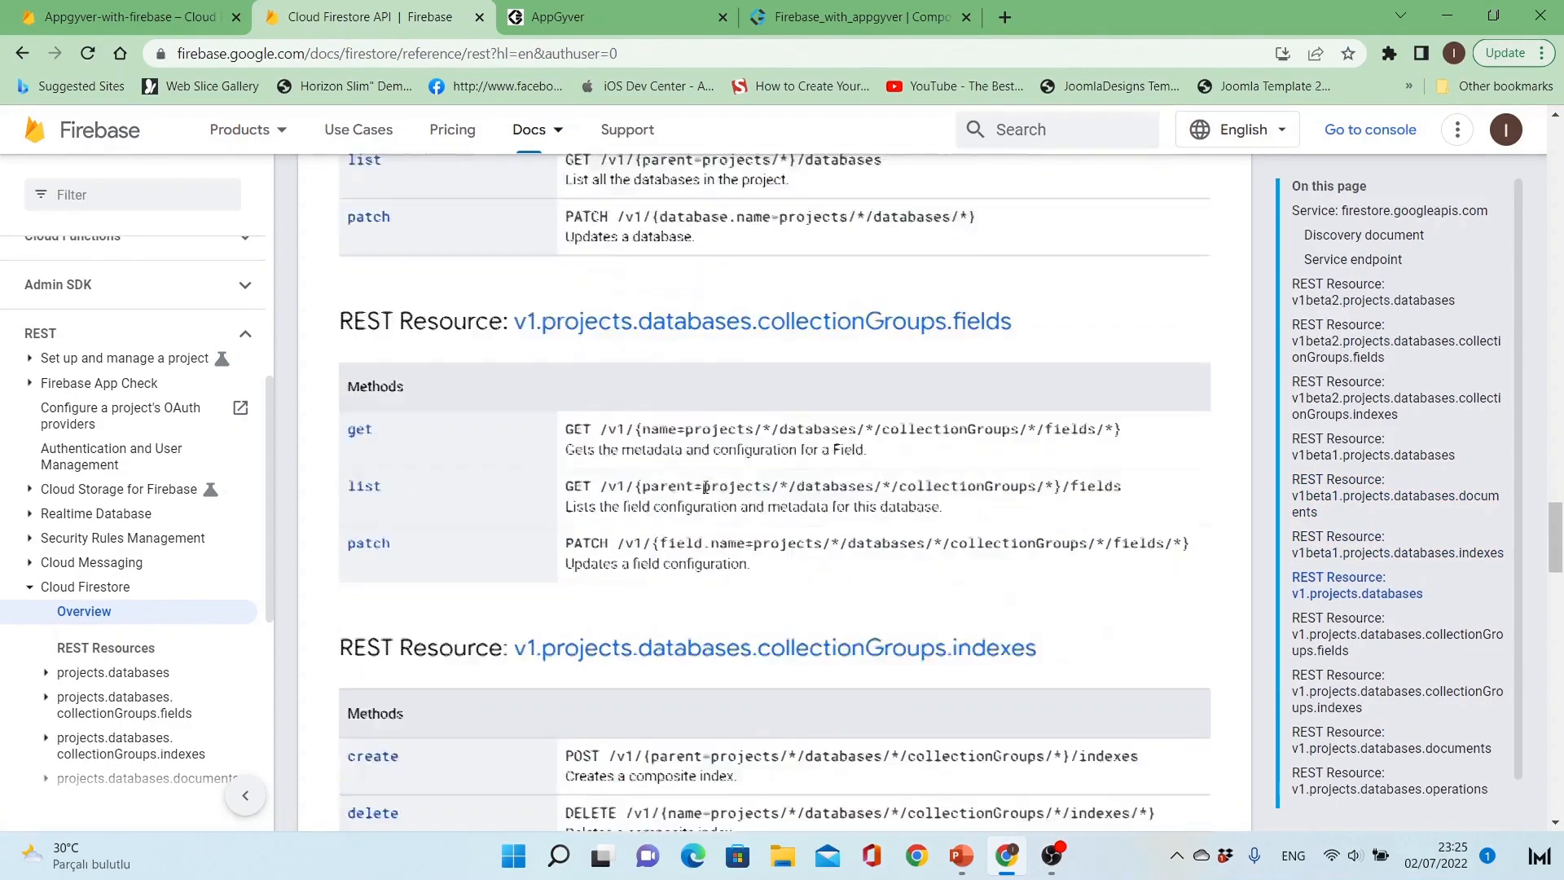
scroll(704, 487, "down", 4)
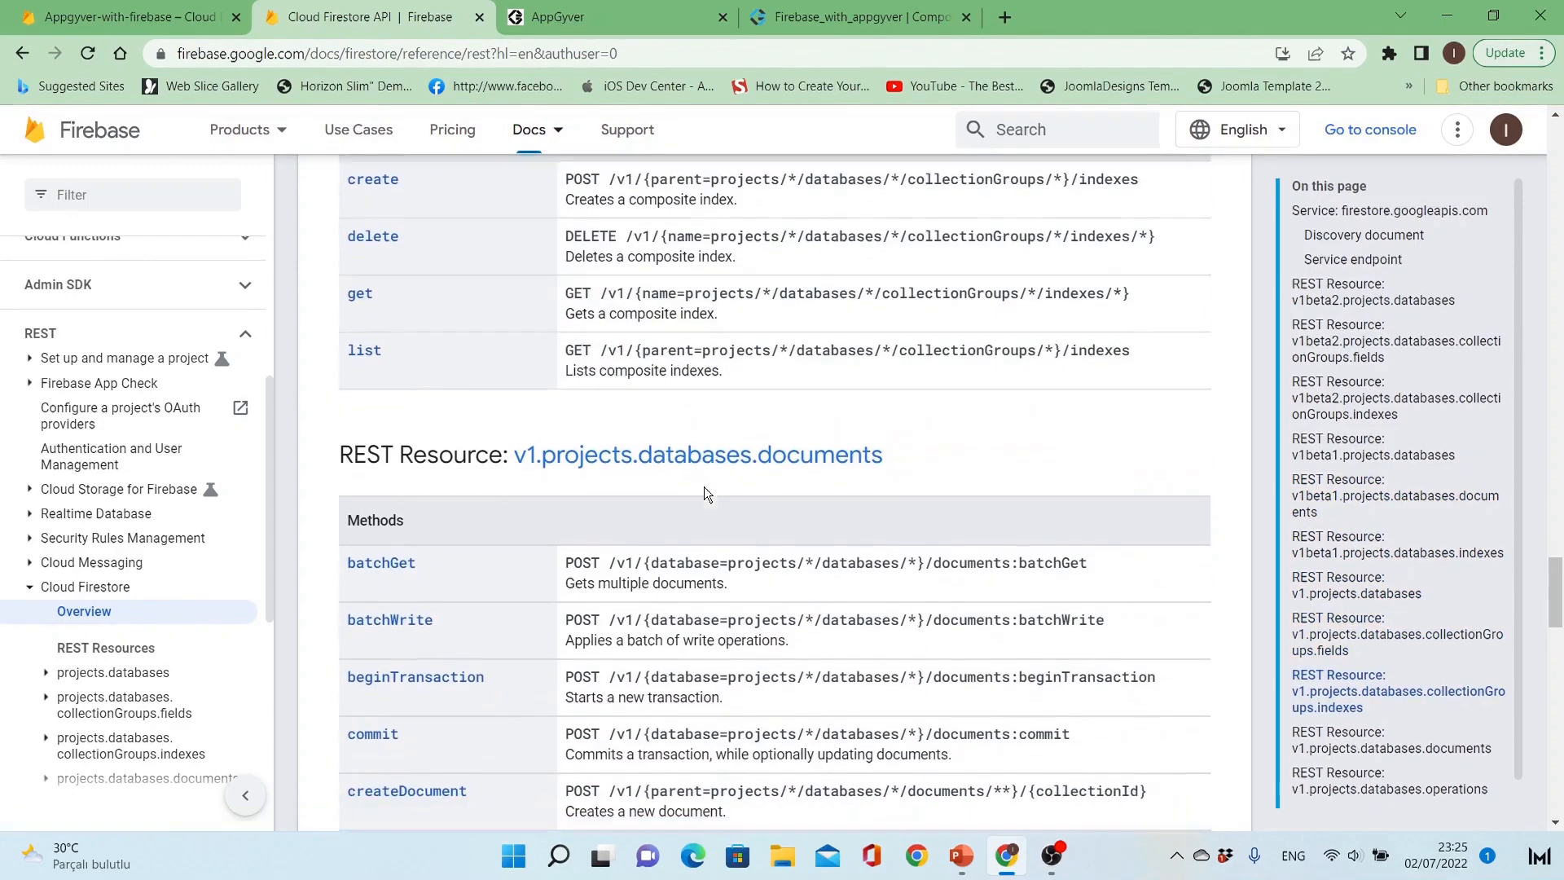
scroll(704, 486, "up", 1)
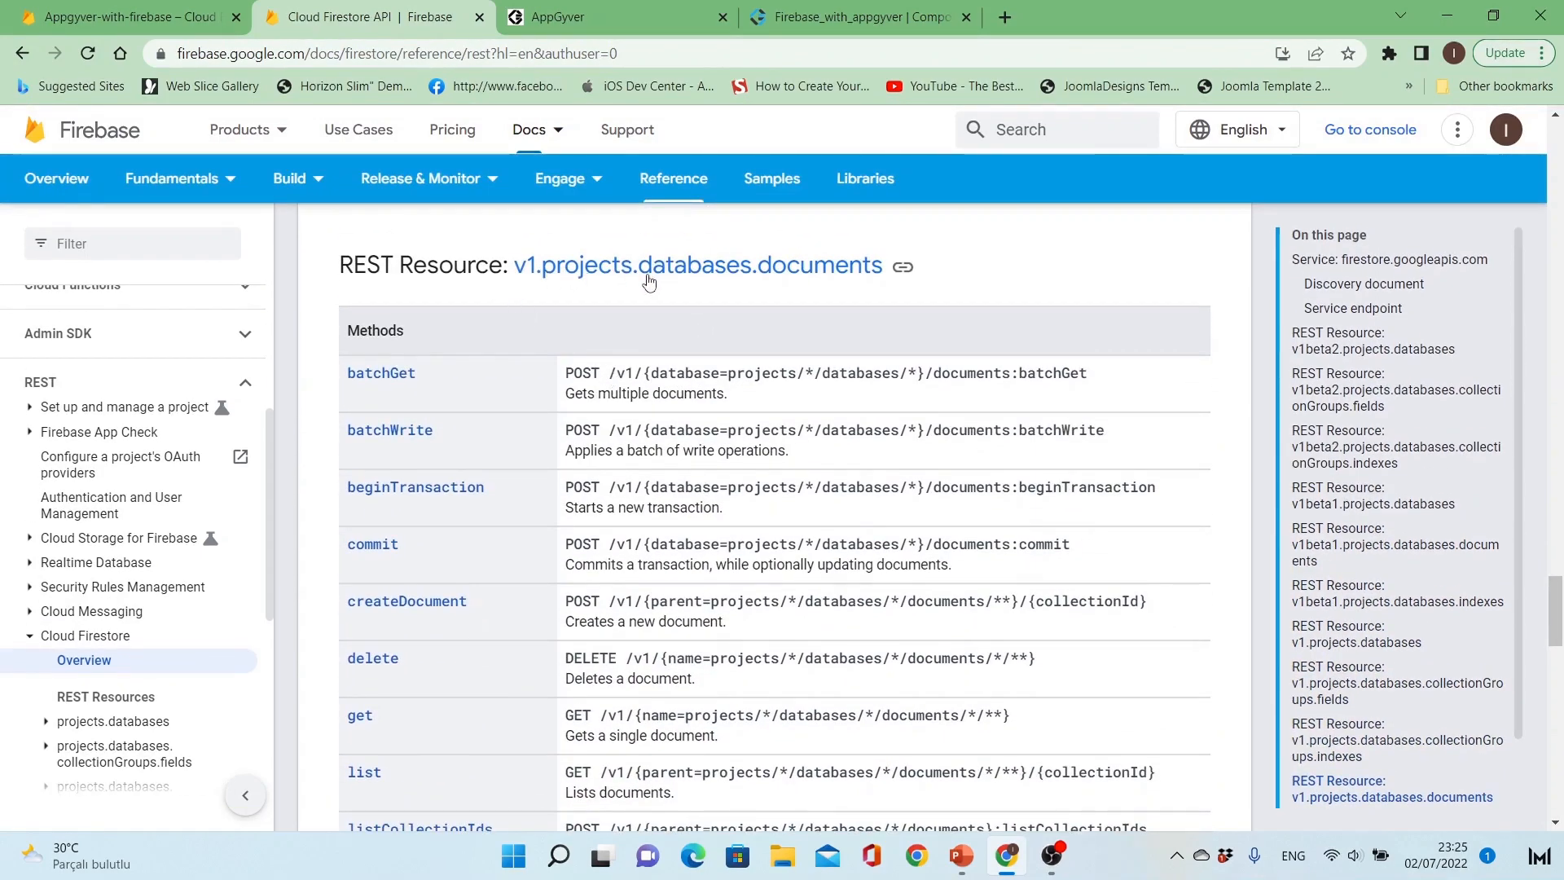
left_click(827, 272)
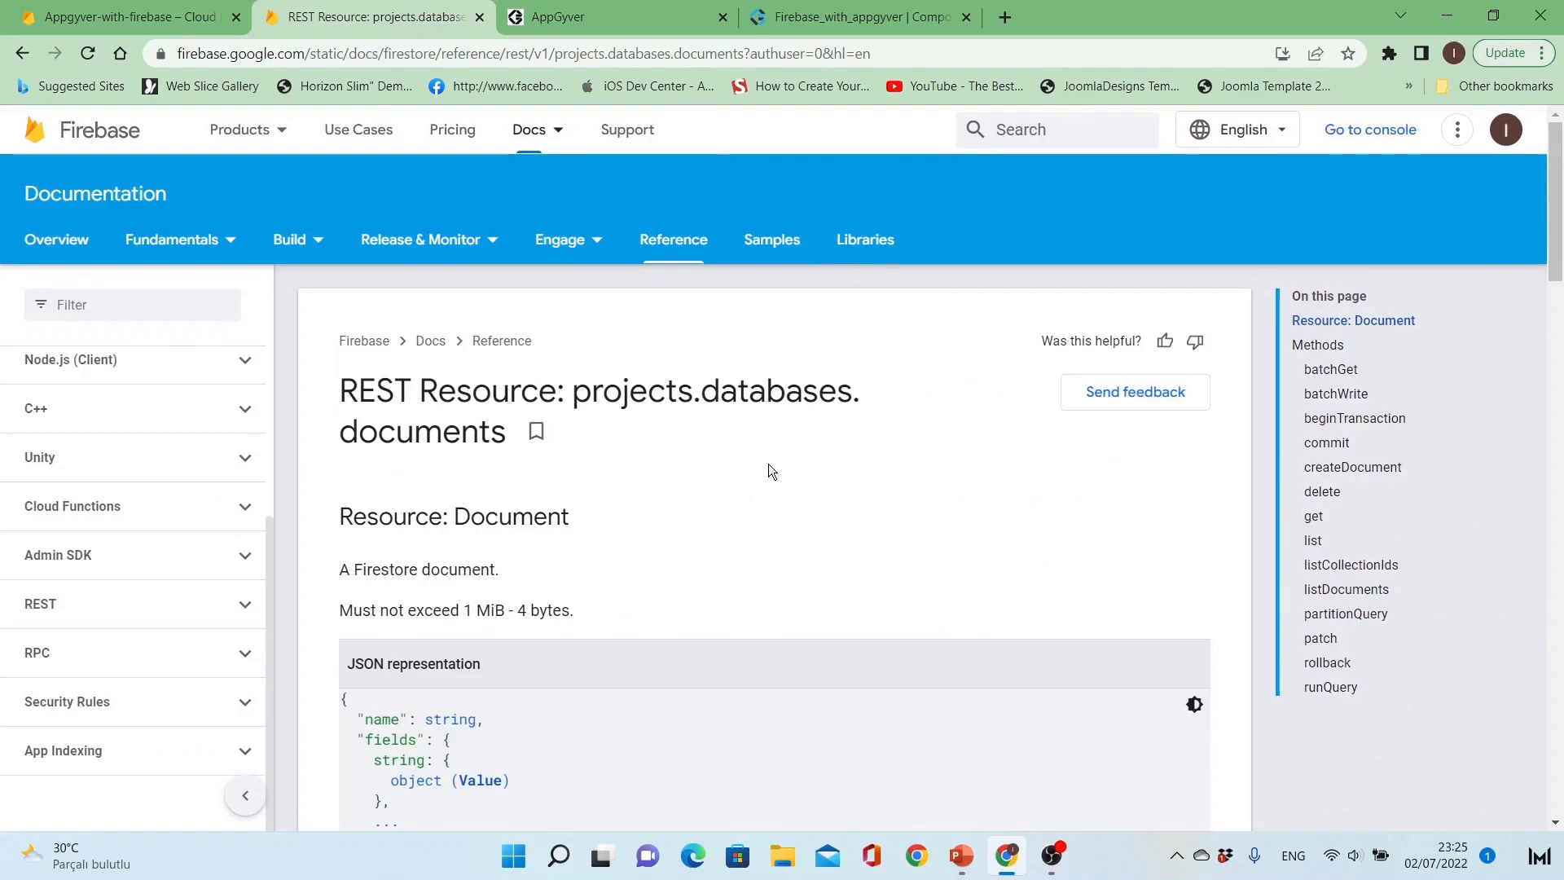
Step: Open the list method of the documents resource and close its Try this method pane
scroll(770, 464, "down", 8)
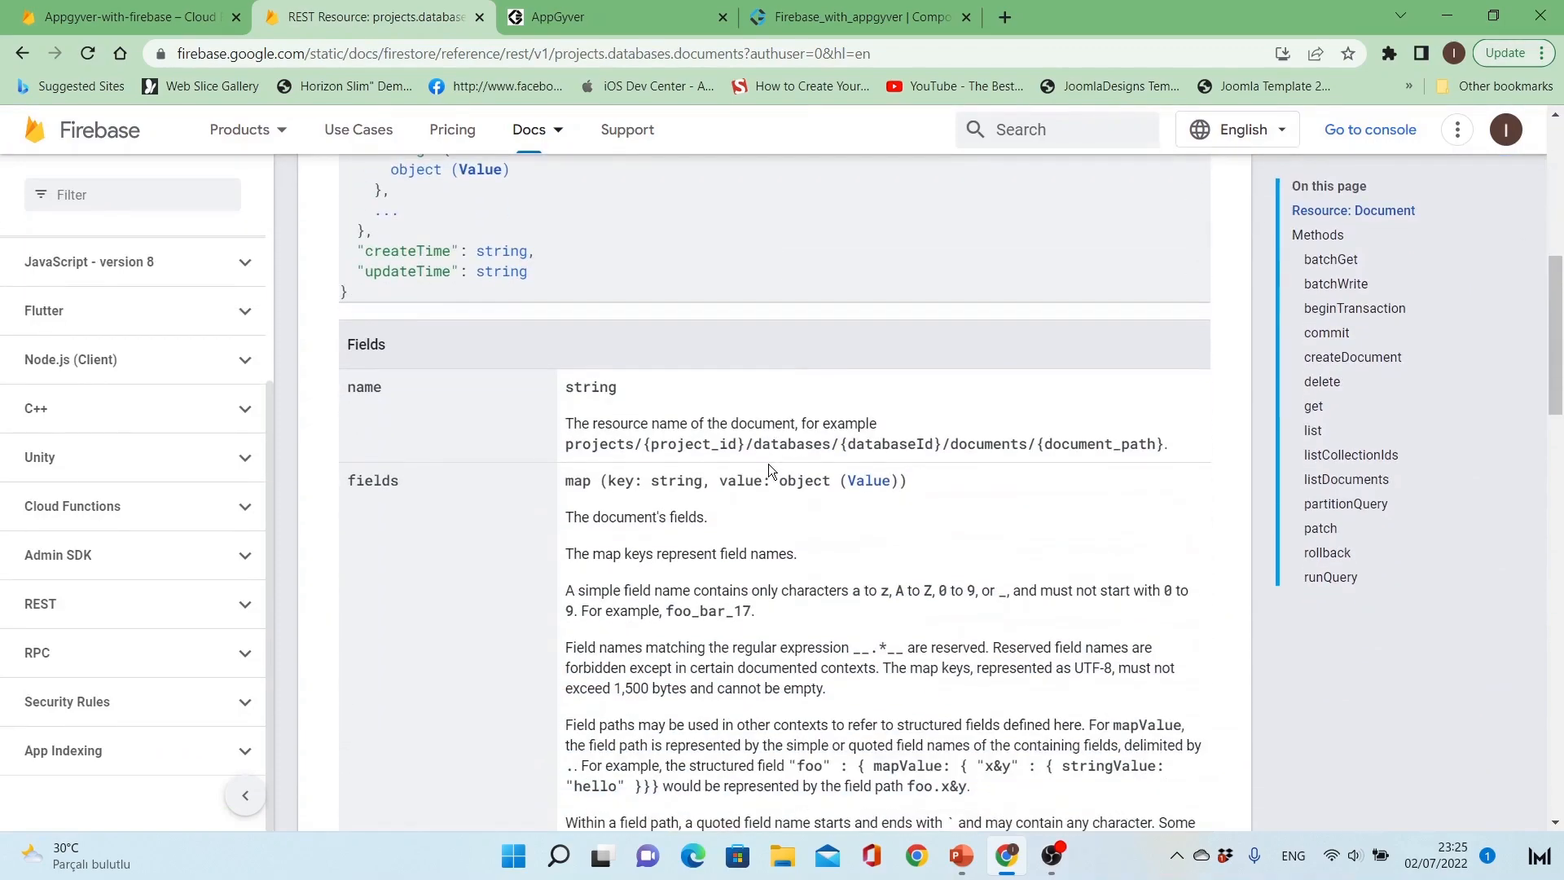
scroll(769, 463, "down", 15)
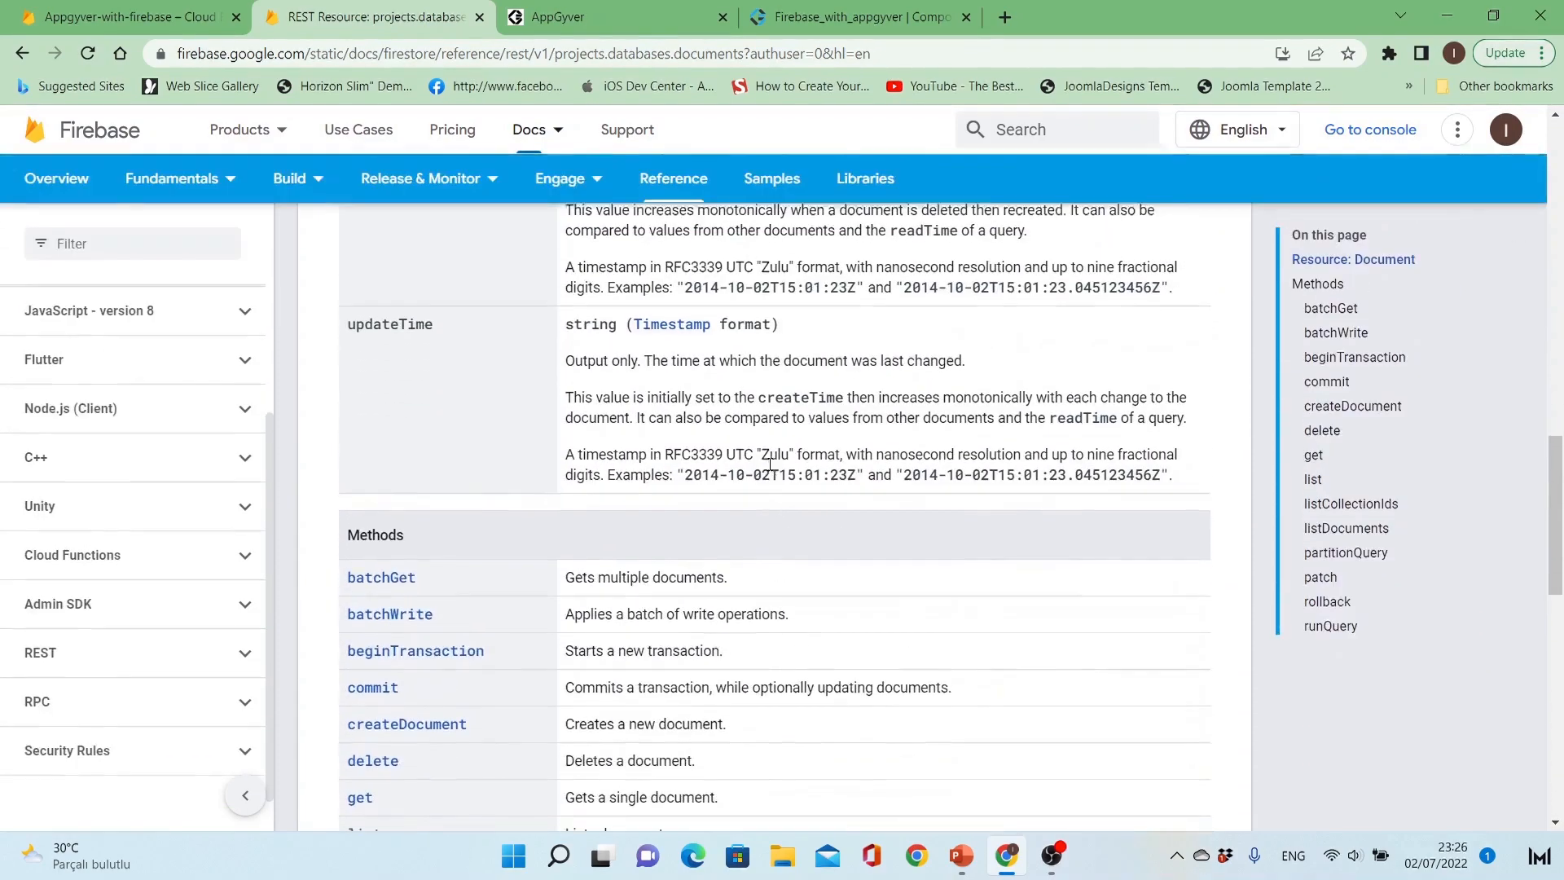
scroll(769, 463, "down", 4)
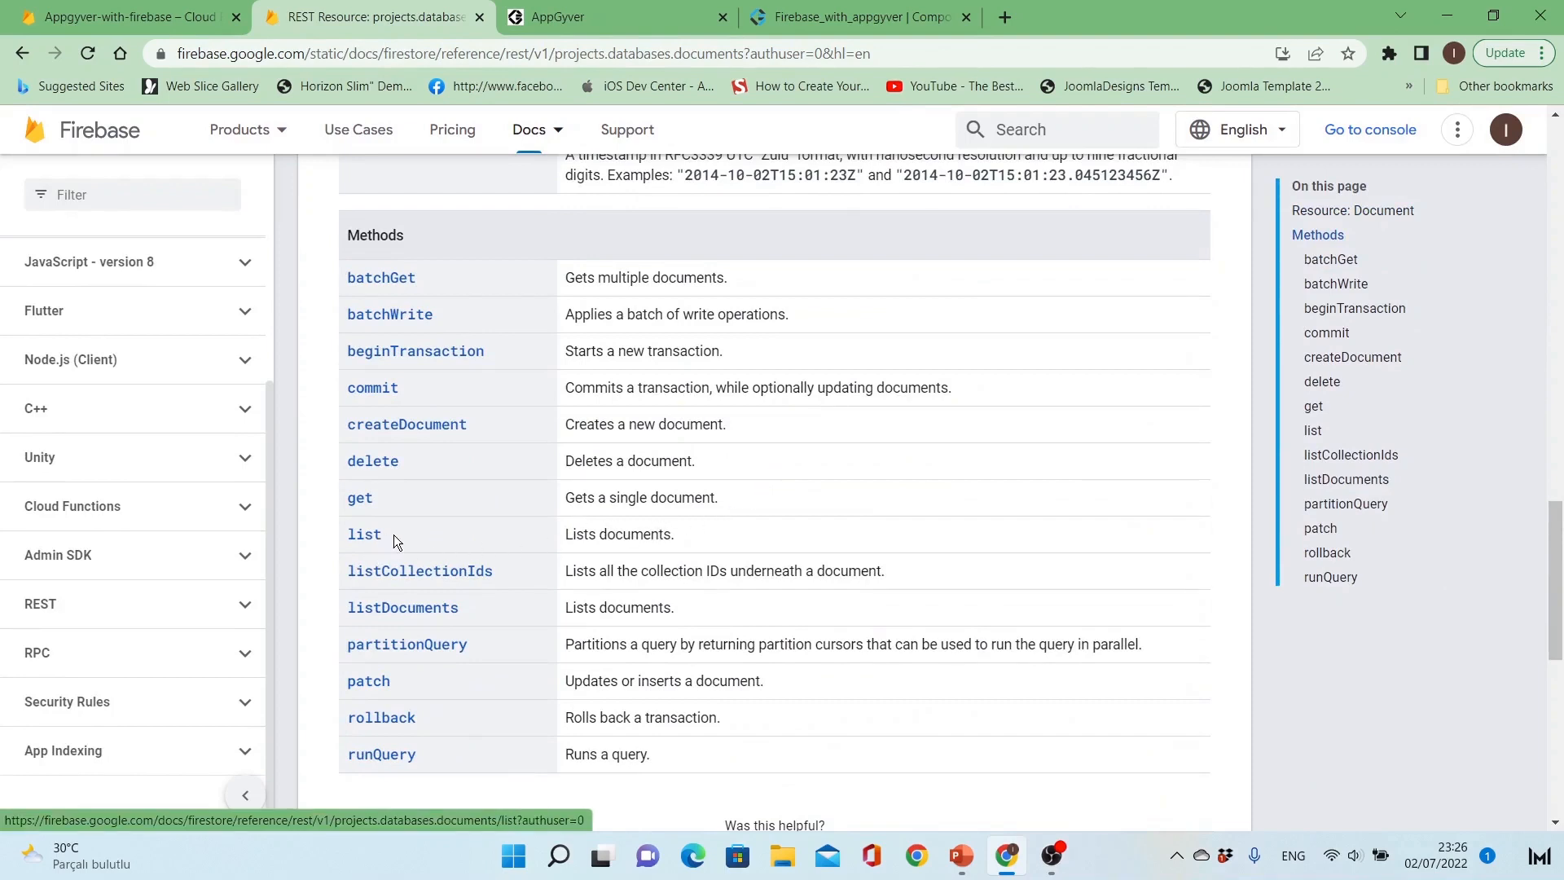
left_click(366, 535)
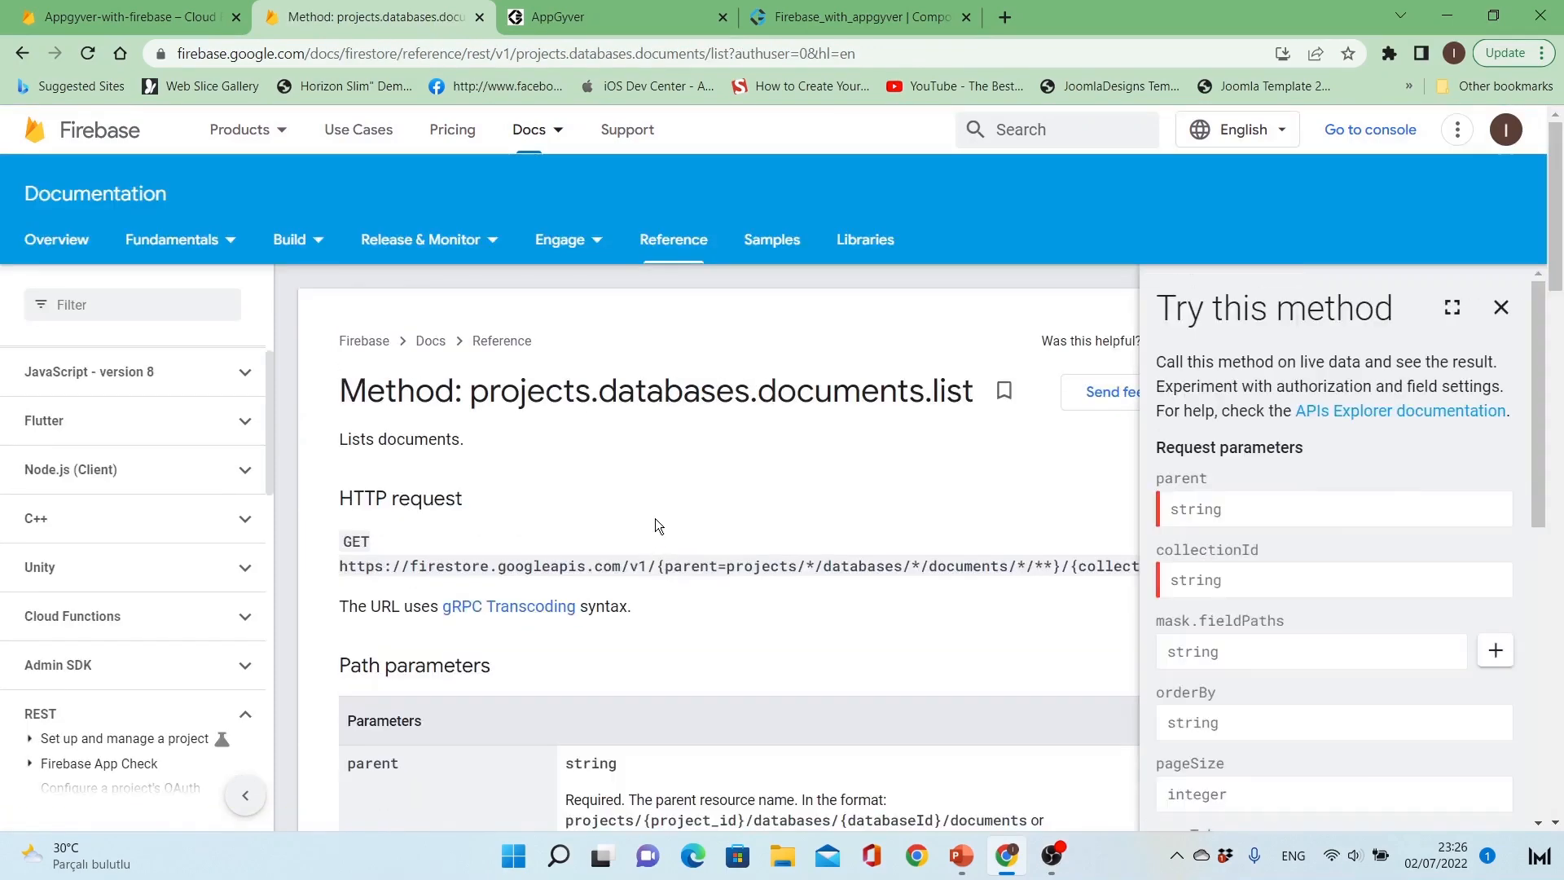
left_click(1501, 308)
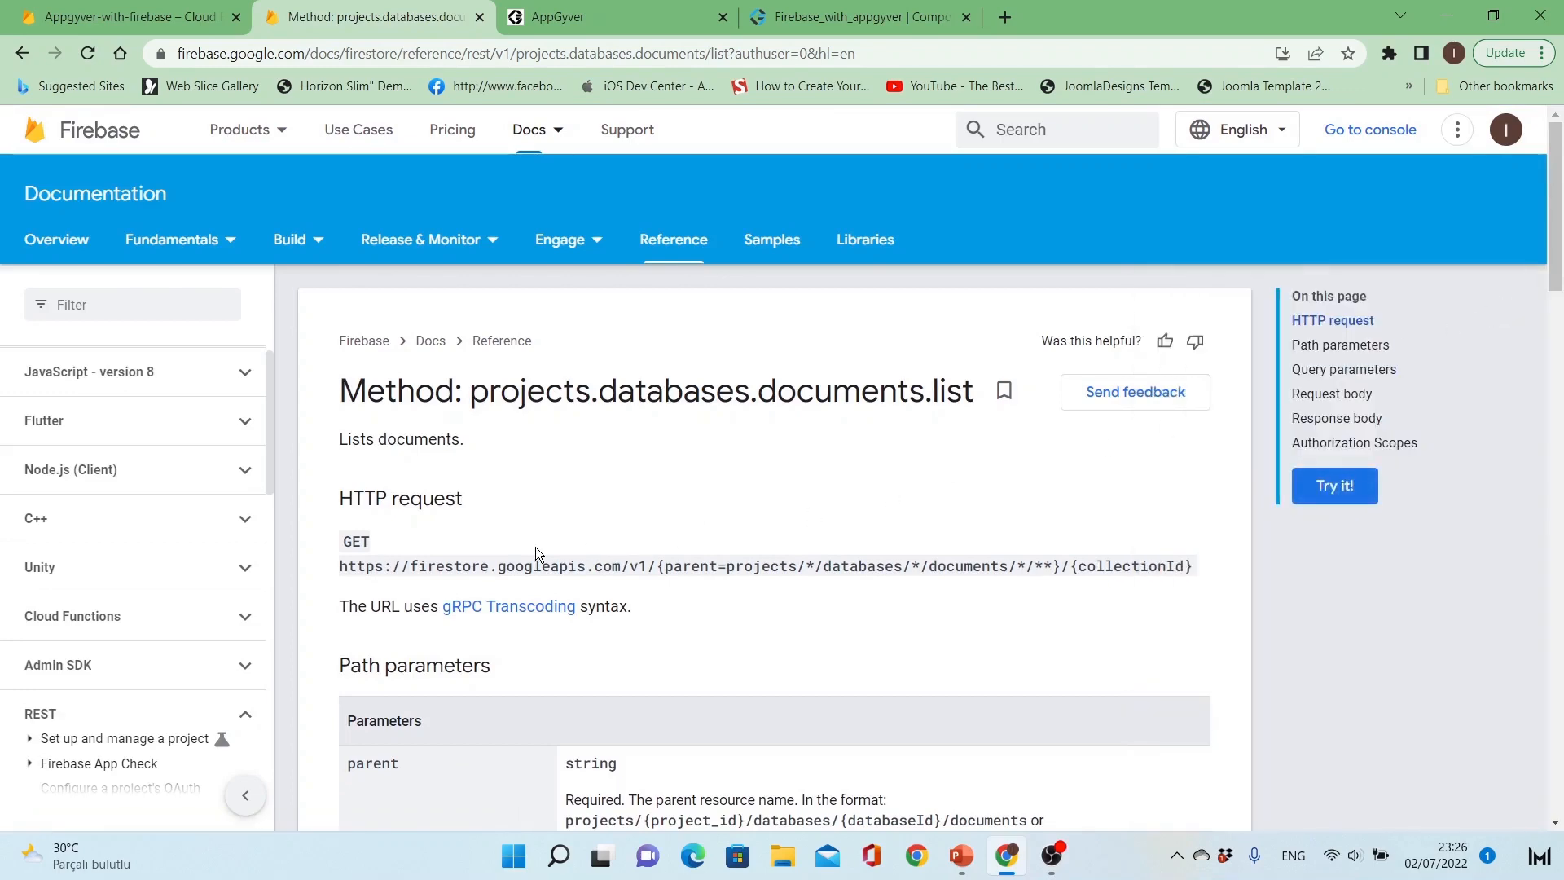
Step: Examine the list method's HTTP request base URL and the format of its parent path parameter
scroll(536, 550, "down", 3)
scroll(535, 546, "up", 1)
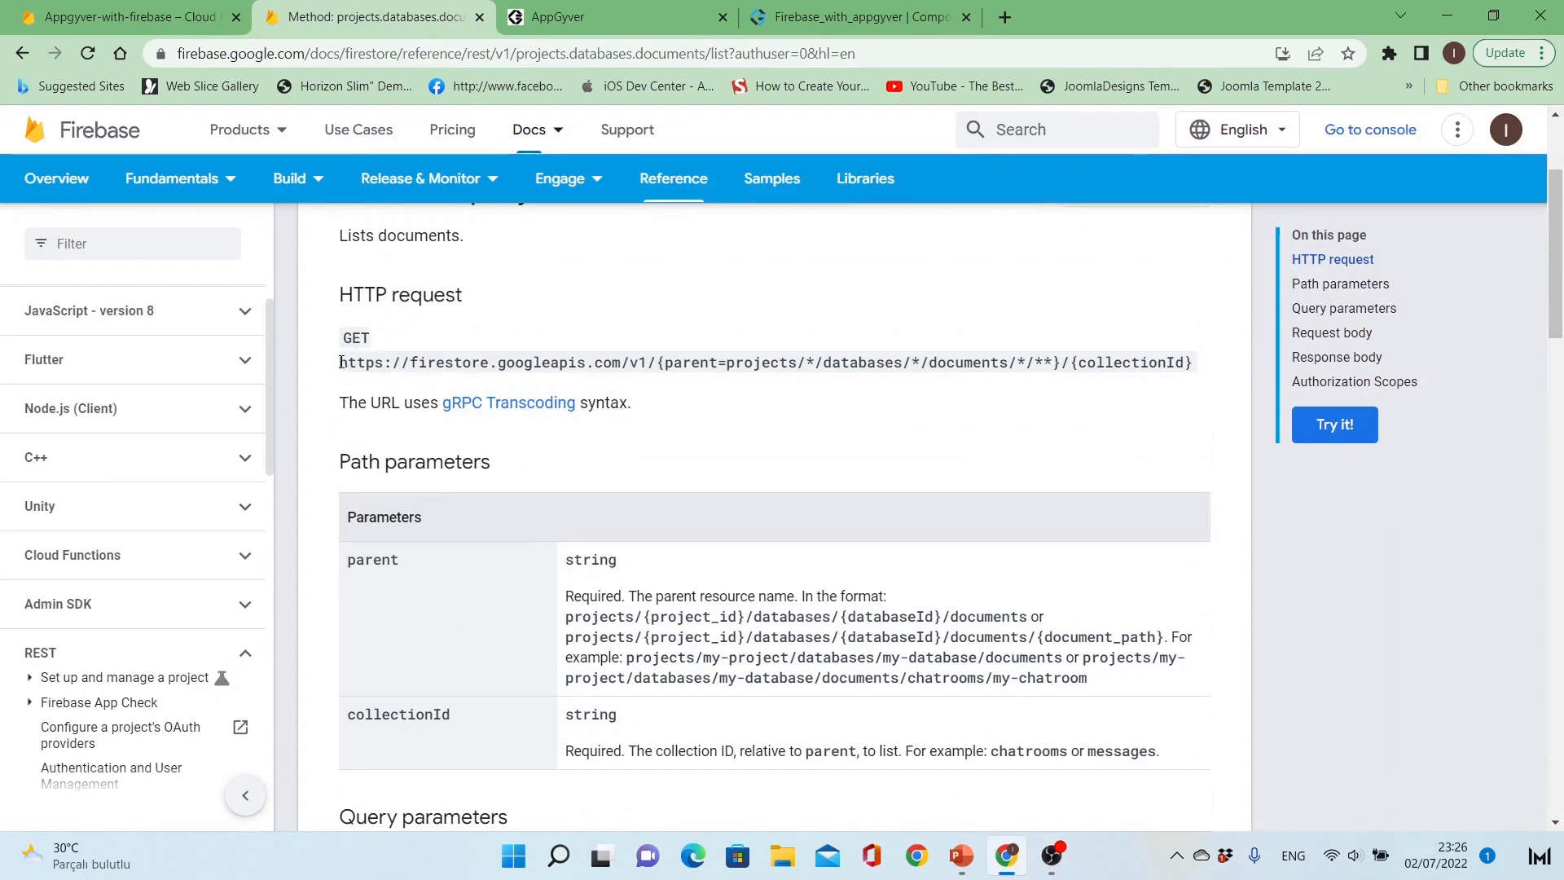
left_click_drag(349, 362, 658, 362)
key("ctrl+c")
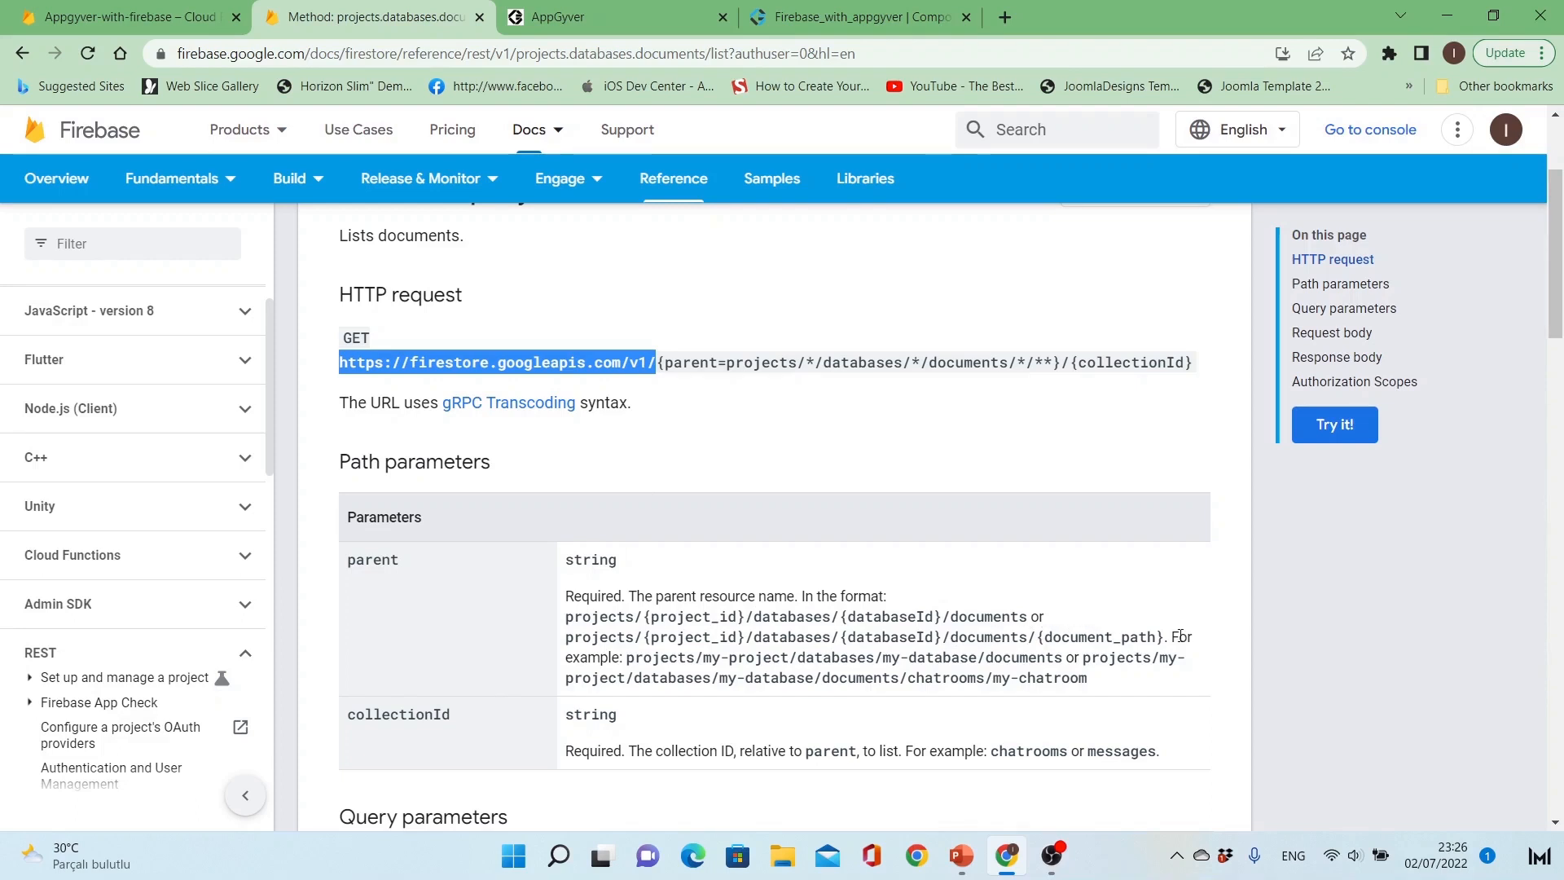
left_click_drag(1166, 637, 987, 636)
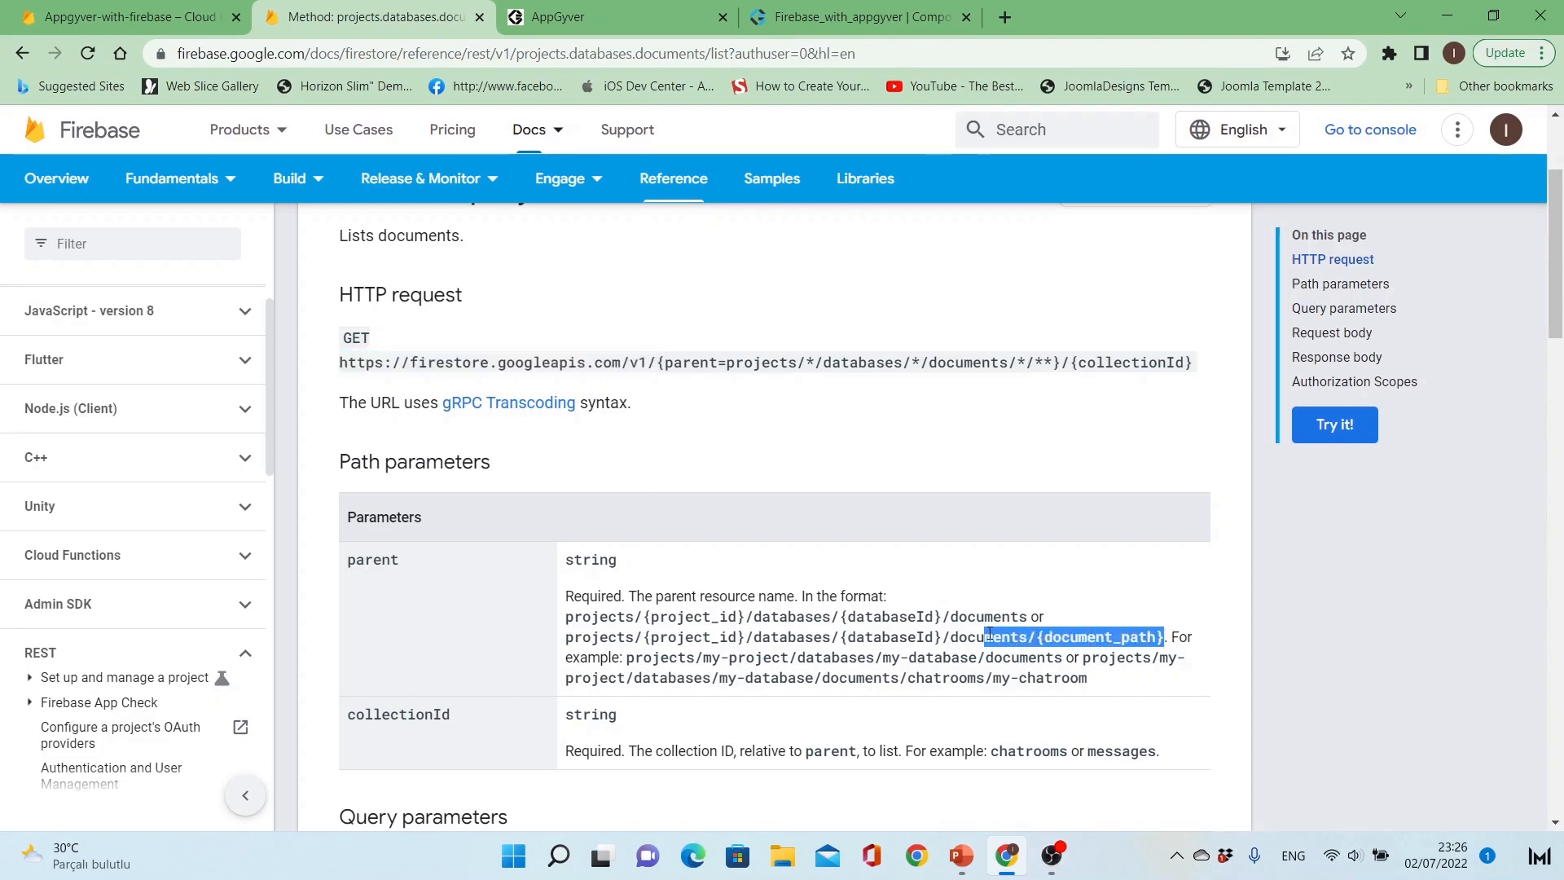
left_click(905, 655)
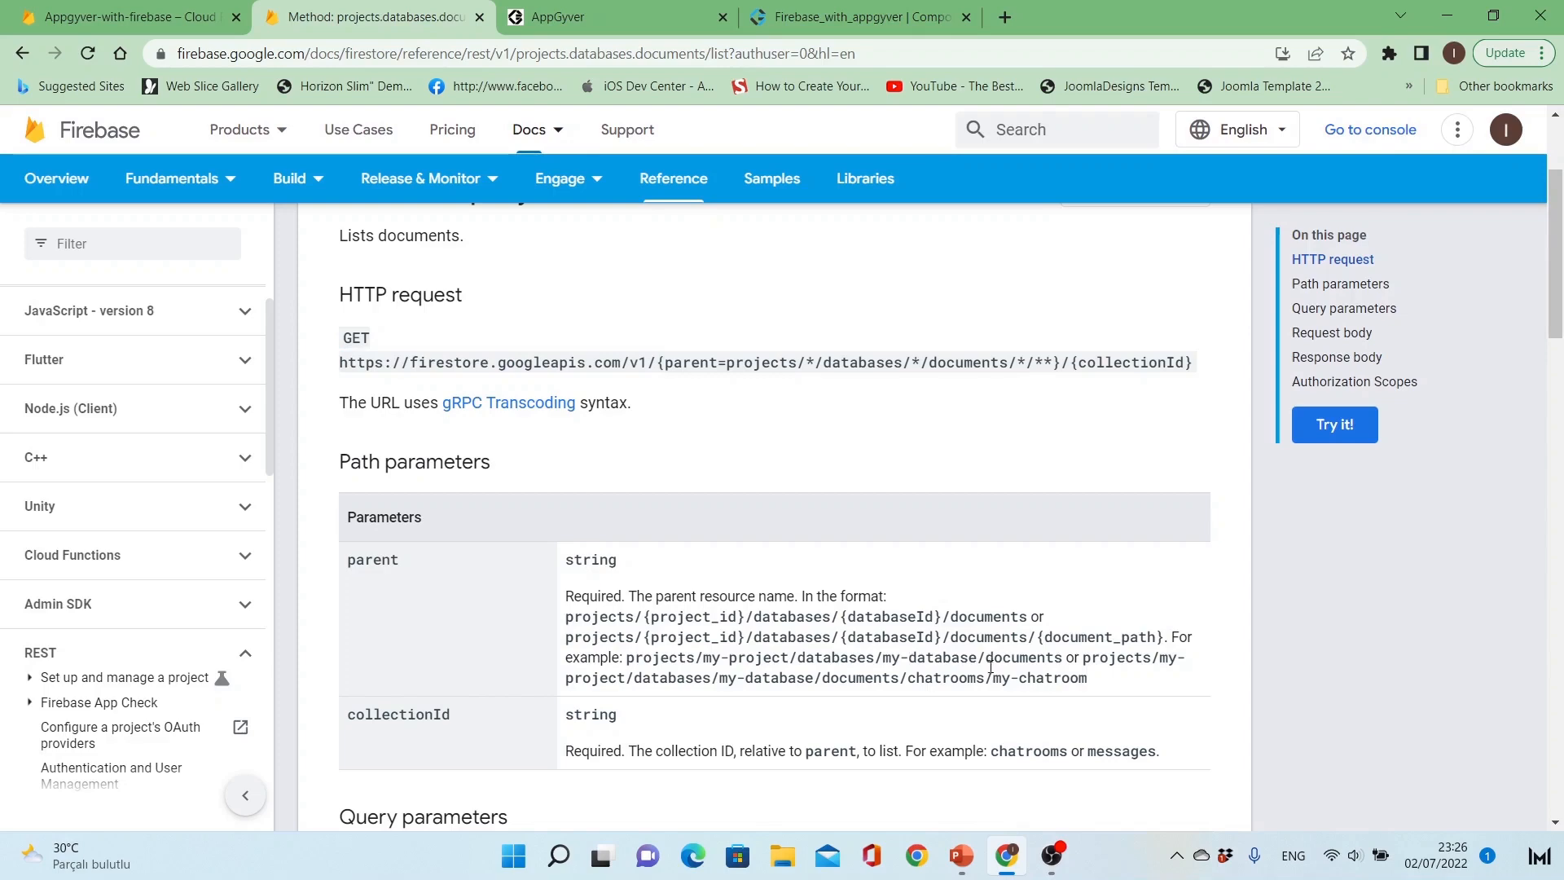
Step: Review the list method's query parameters, request and response body and authorization scopes, then return to the HTTP request section
scroll(990, 666, "down", 5)
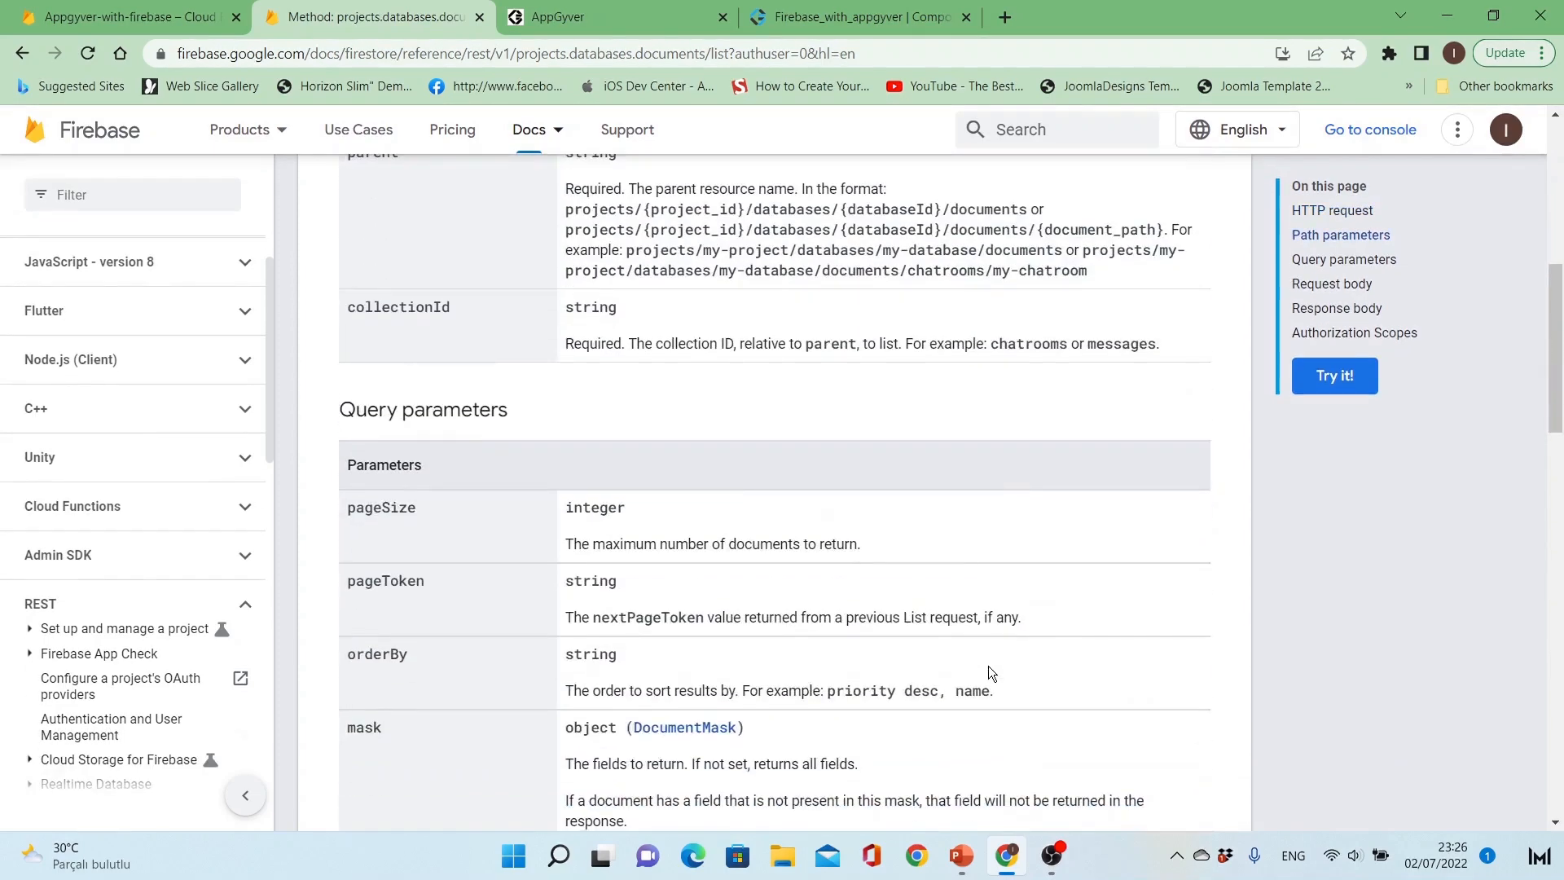
scroll(989, 666, "down", 4)
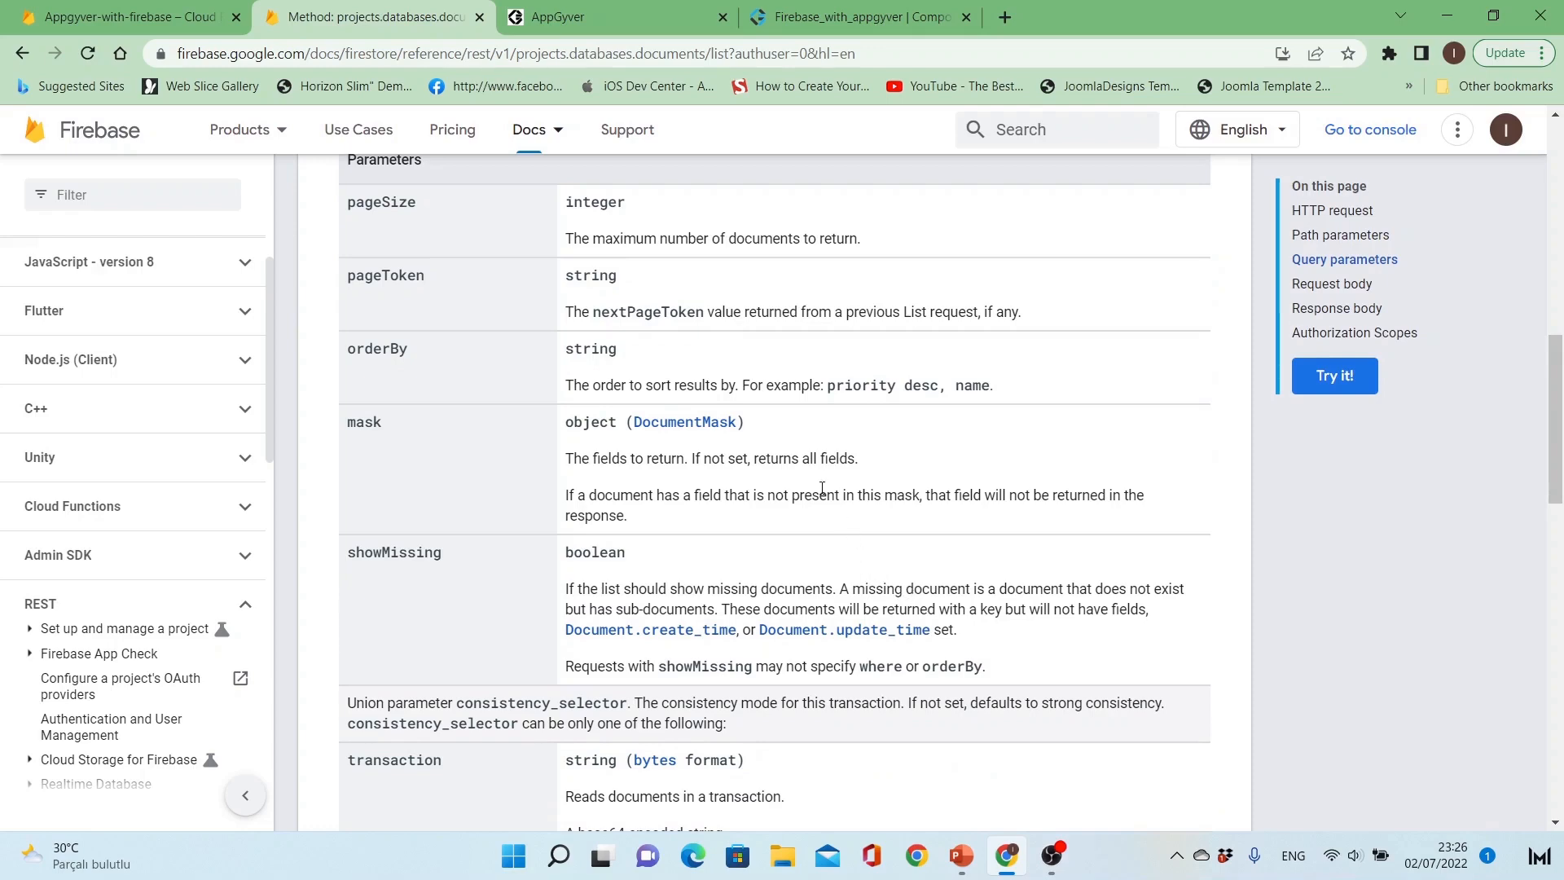
scroll(822, 487, "down", 5)
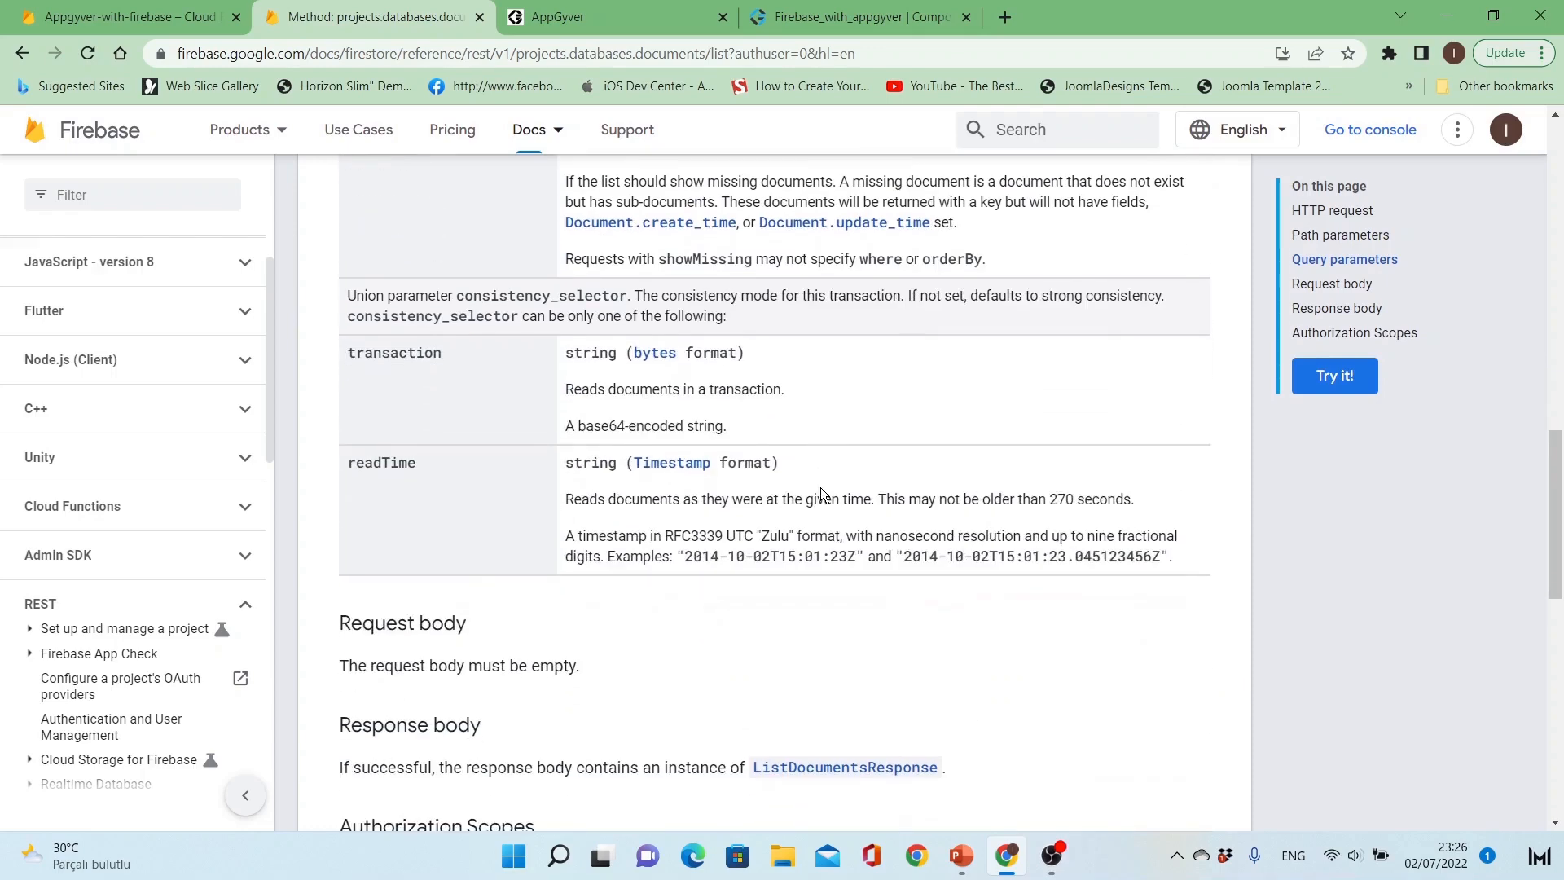
scroll(820, 487, "down", 3)
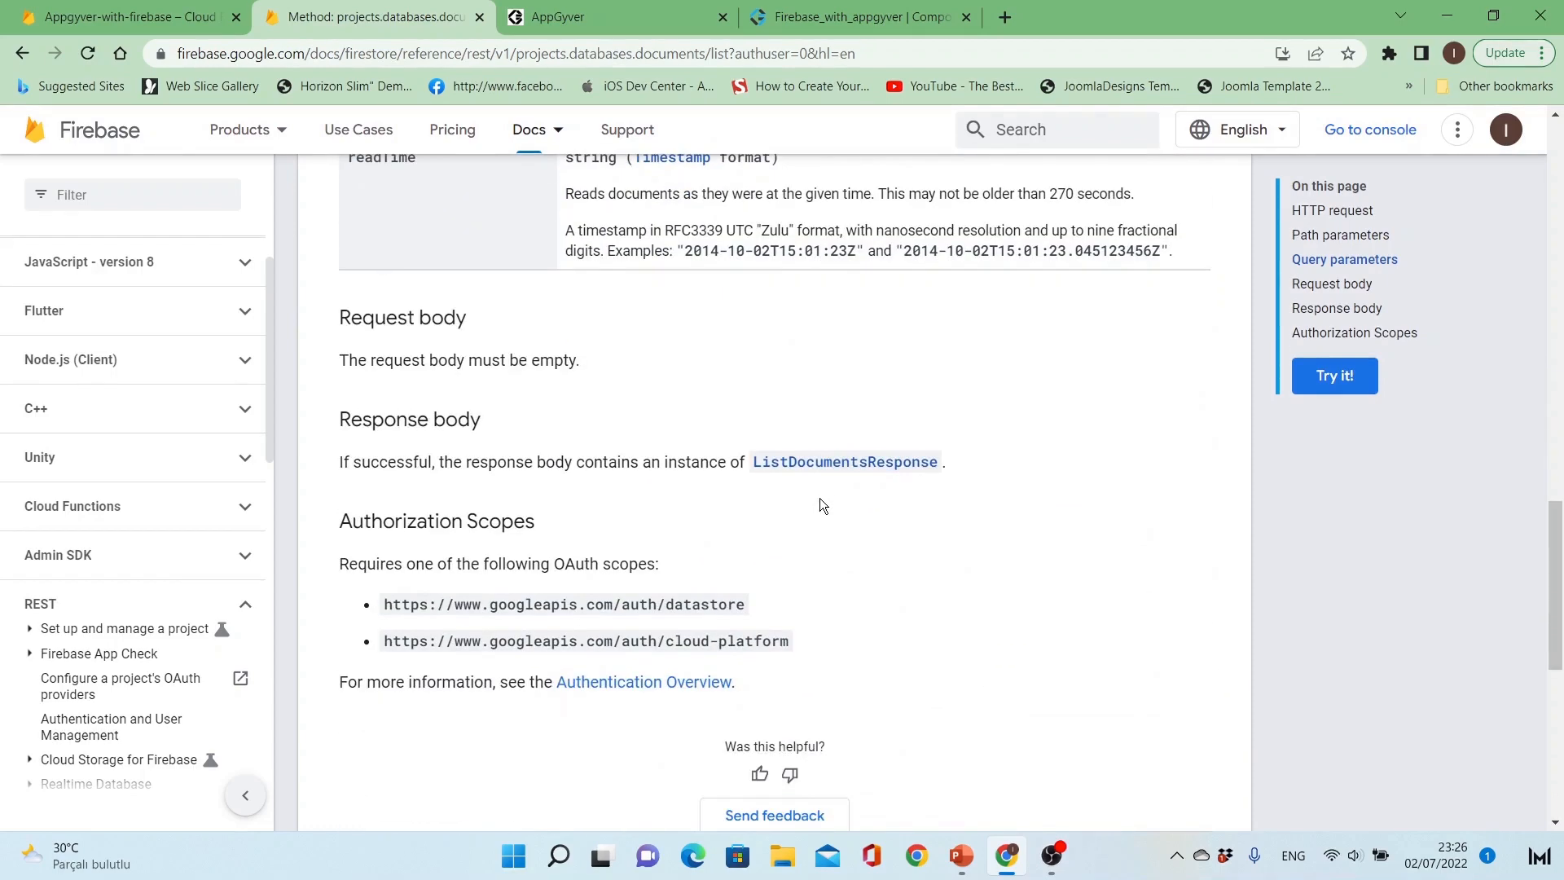
scroll(819, 505, "up", 12)
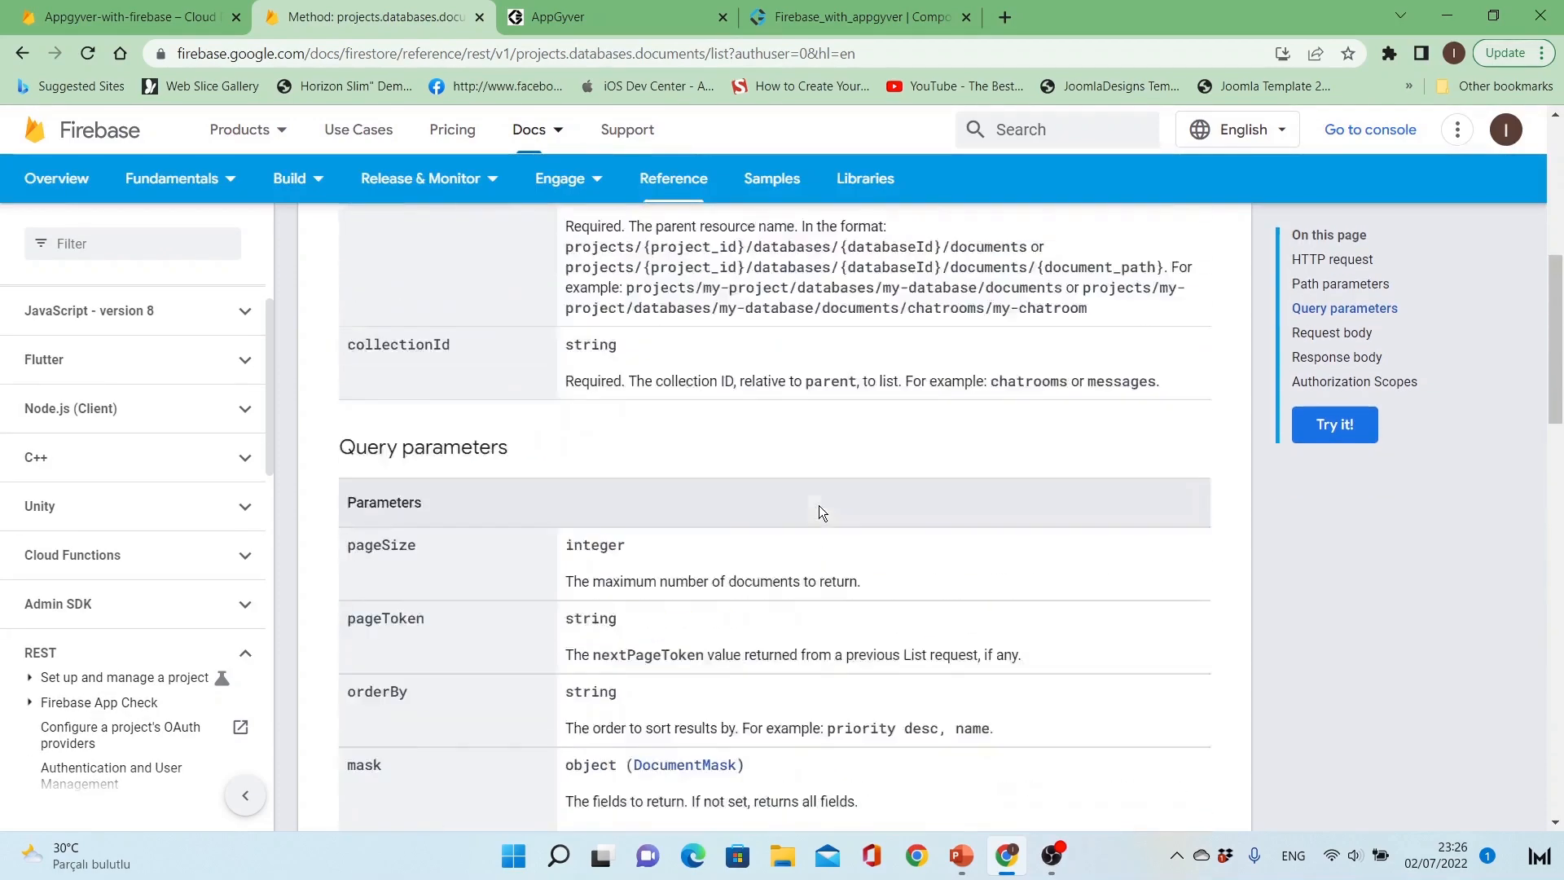
scroll(820, 511, "up", 2)
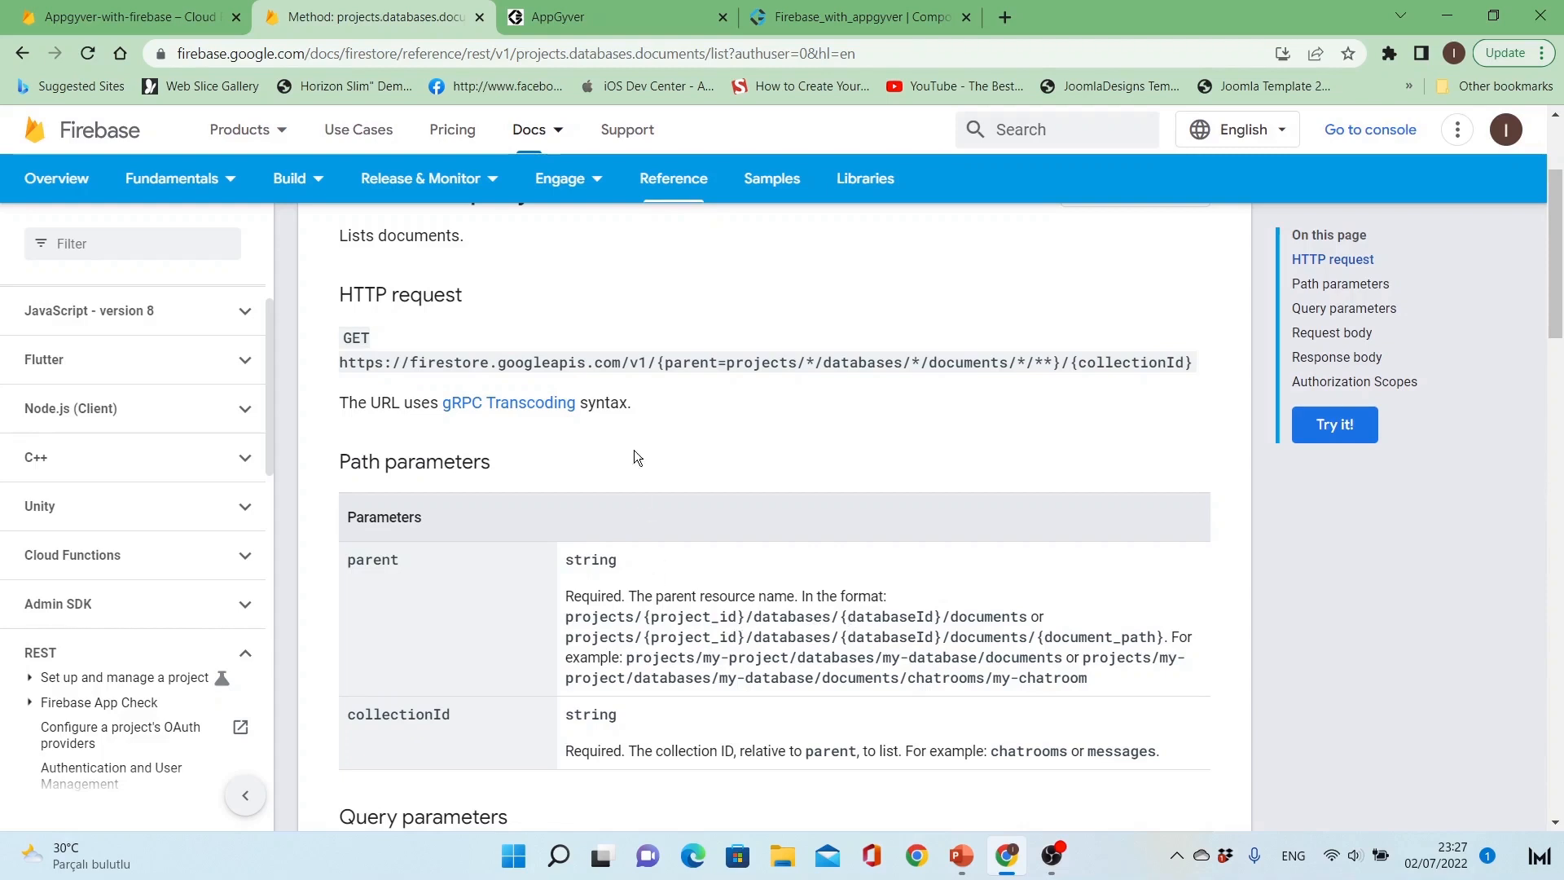
left_click(831, 5)
left_click(565, 479)
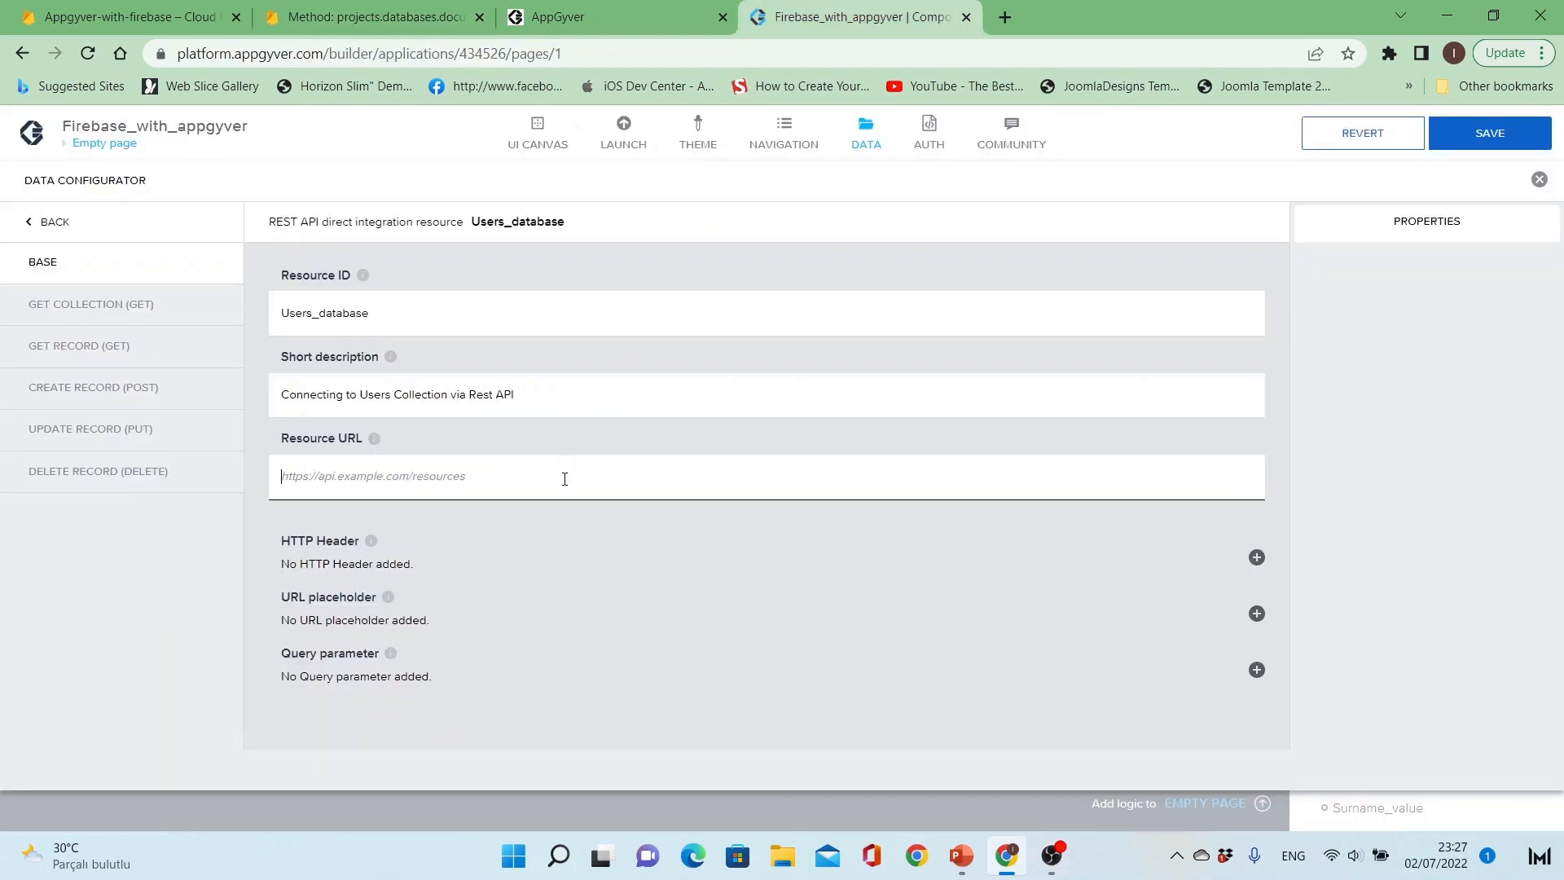
key("ctrl+v")
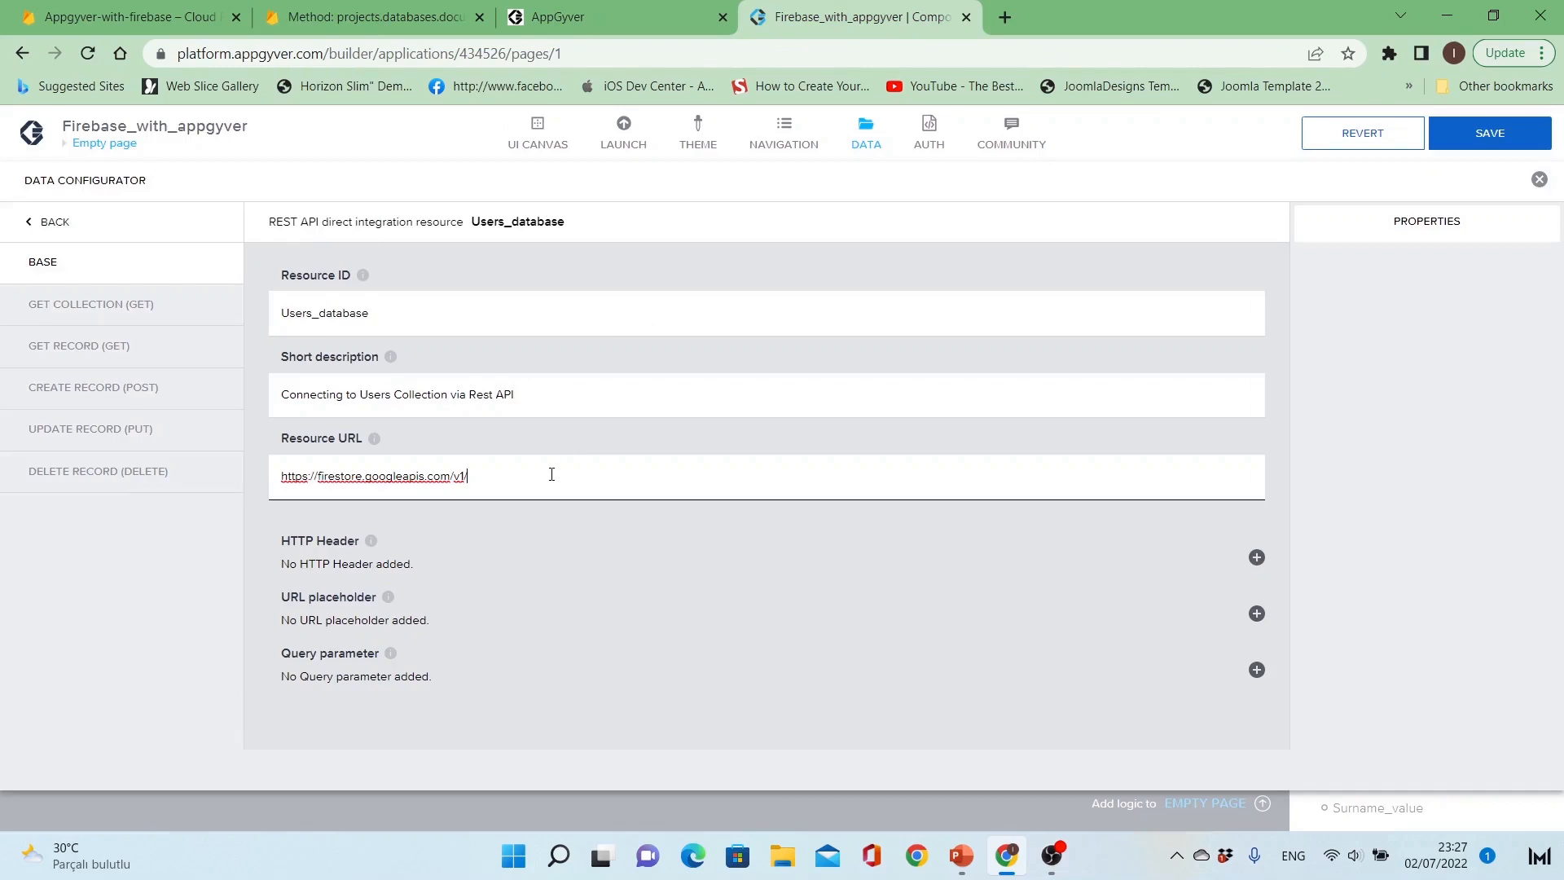
Step: Copy projects/{project_id}/databases/{databaseId}/documents/{document_path} from the Firestore documentation into the relative path of the Get Collection method
left_click(170, 310)
left_click(498, 352)
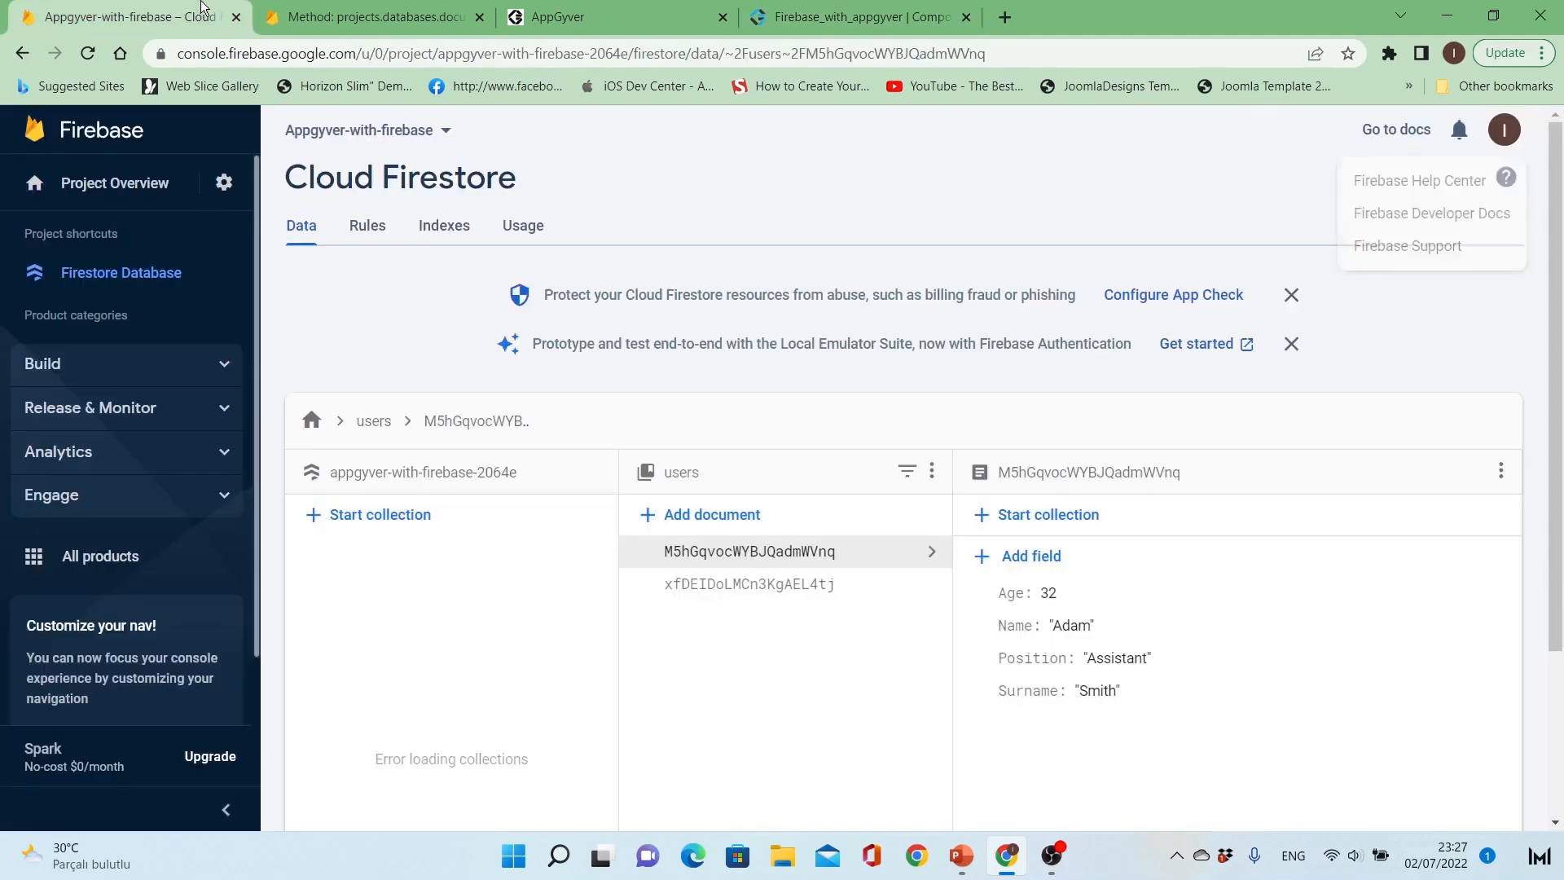
left_click(122, 16)
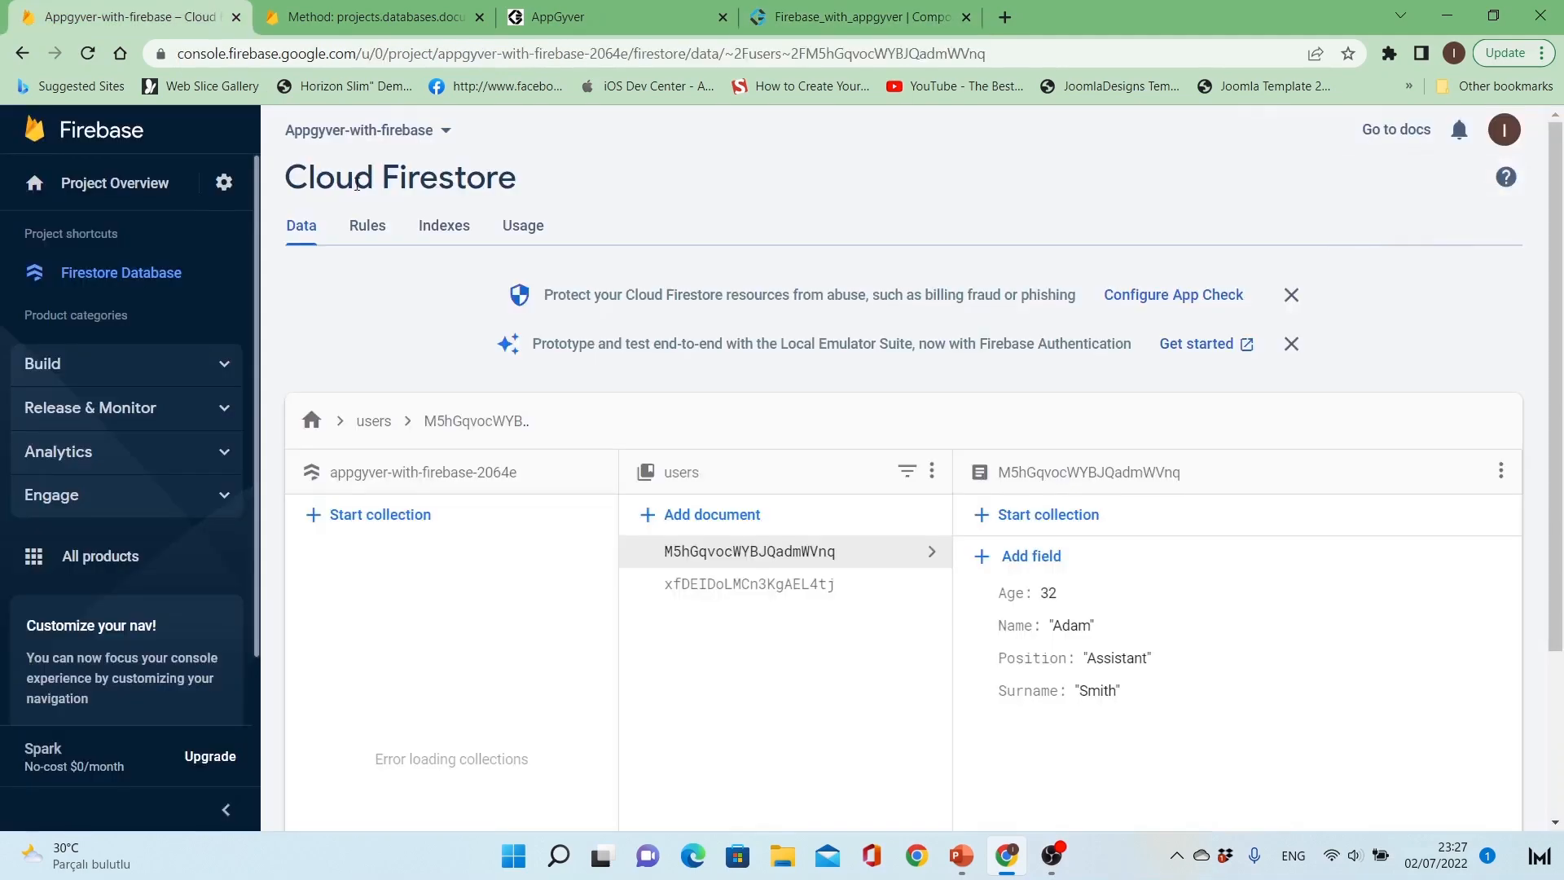
left_click(424, 18)
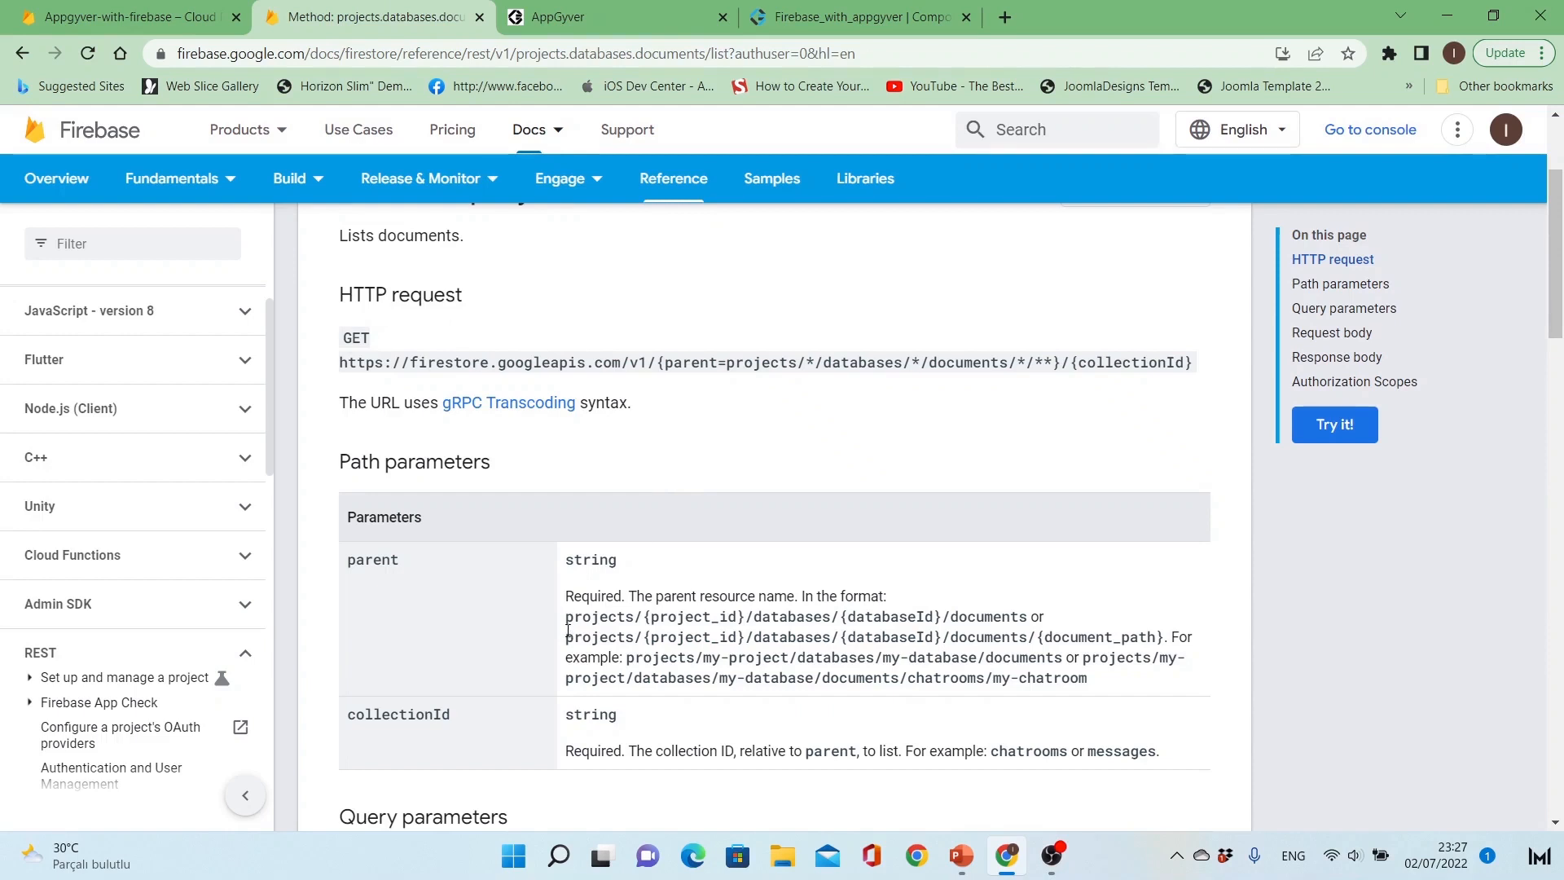
left_click_drag(567, 637, 1166, 638)
key("ctrl+c")
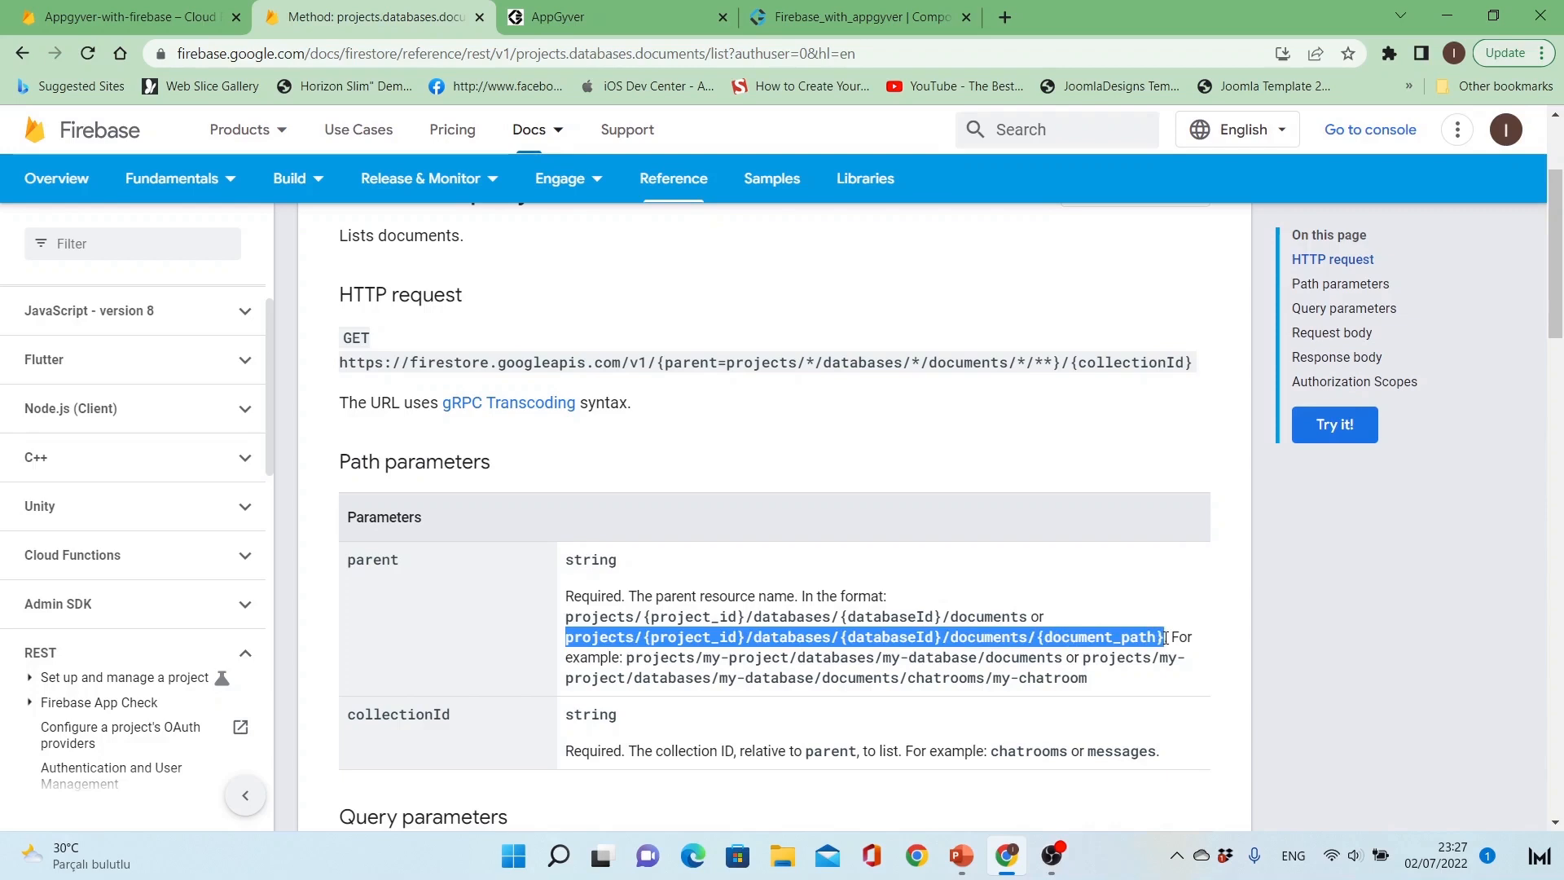
left_click(904, 26)
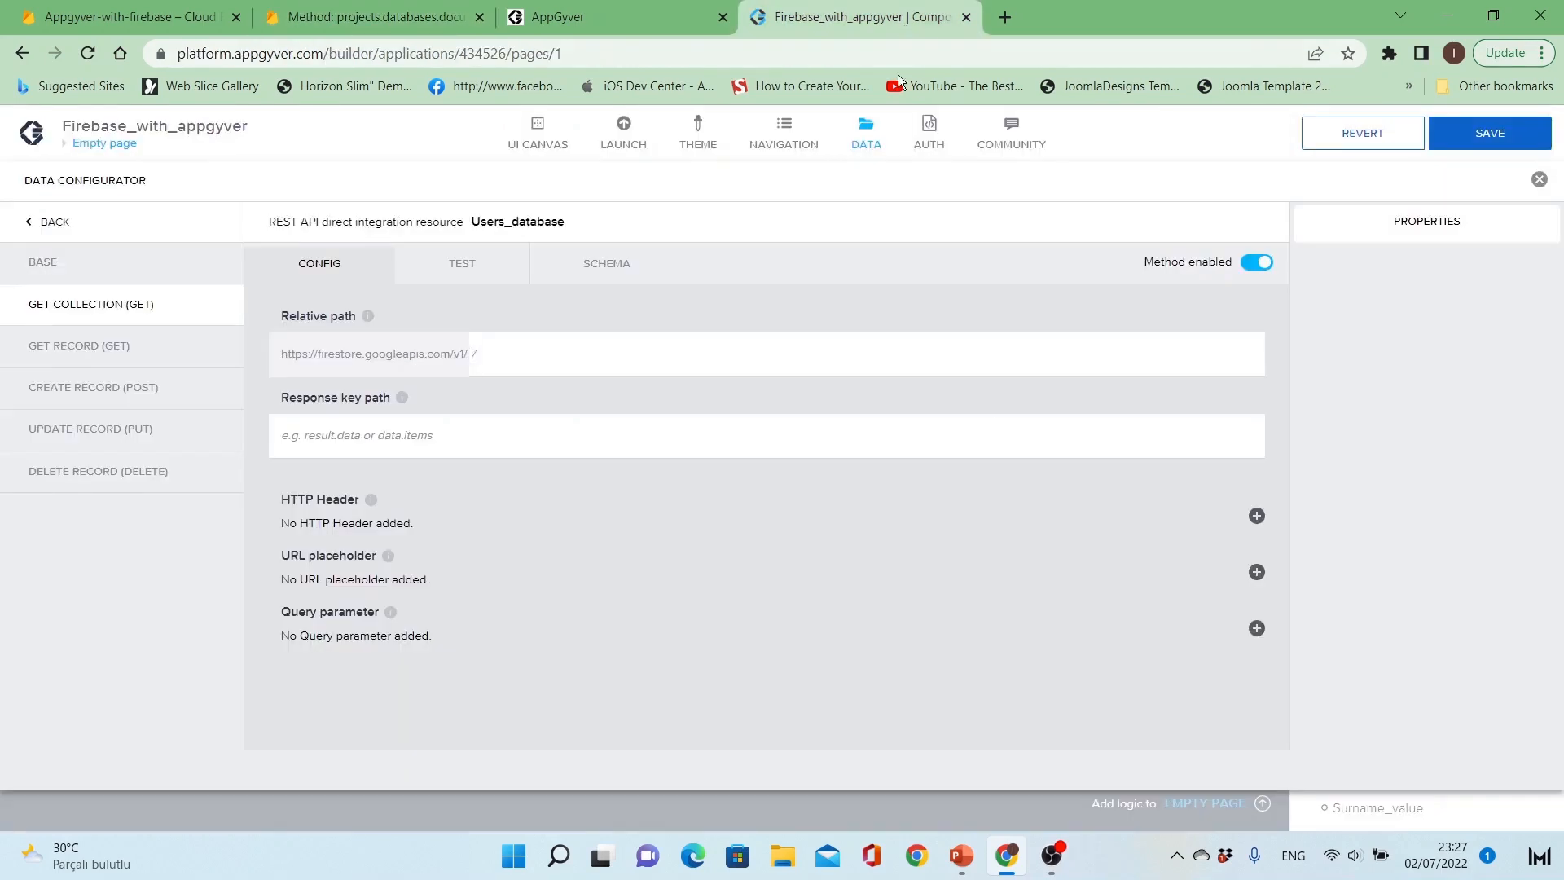
left_click(825, 355)
key("ctrl+v")
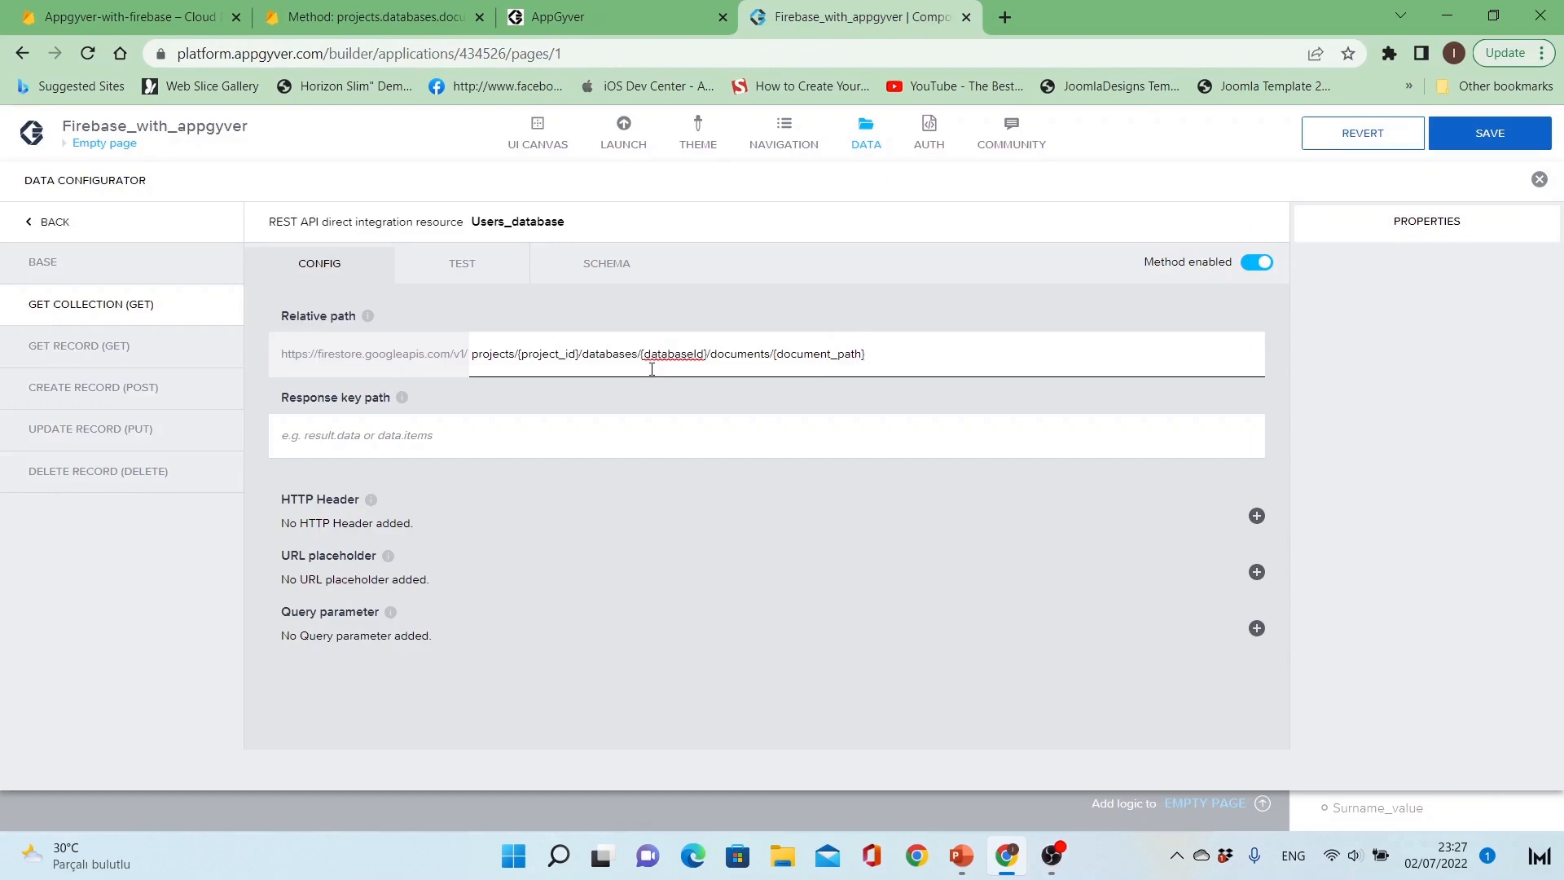
Step: Remove the {project_id} placeholder from the relative path and look up the project ID in the Firebase console
left_click(628, 420)
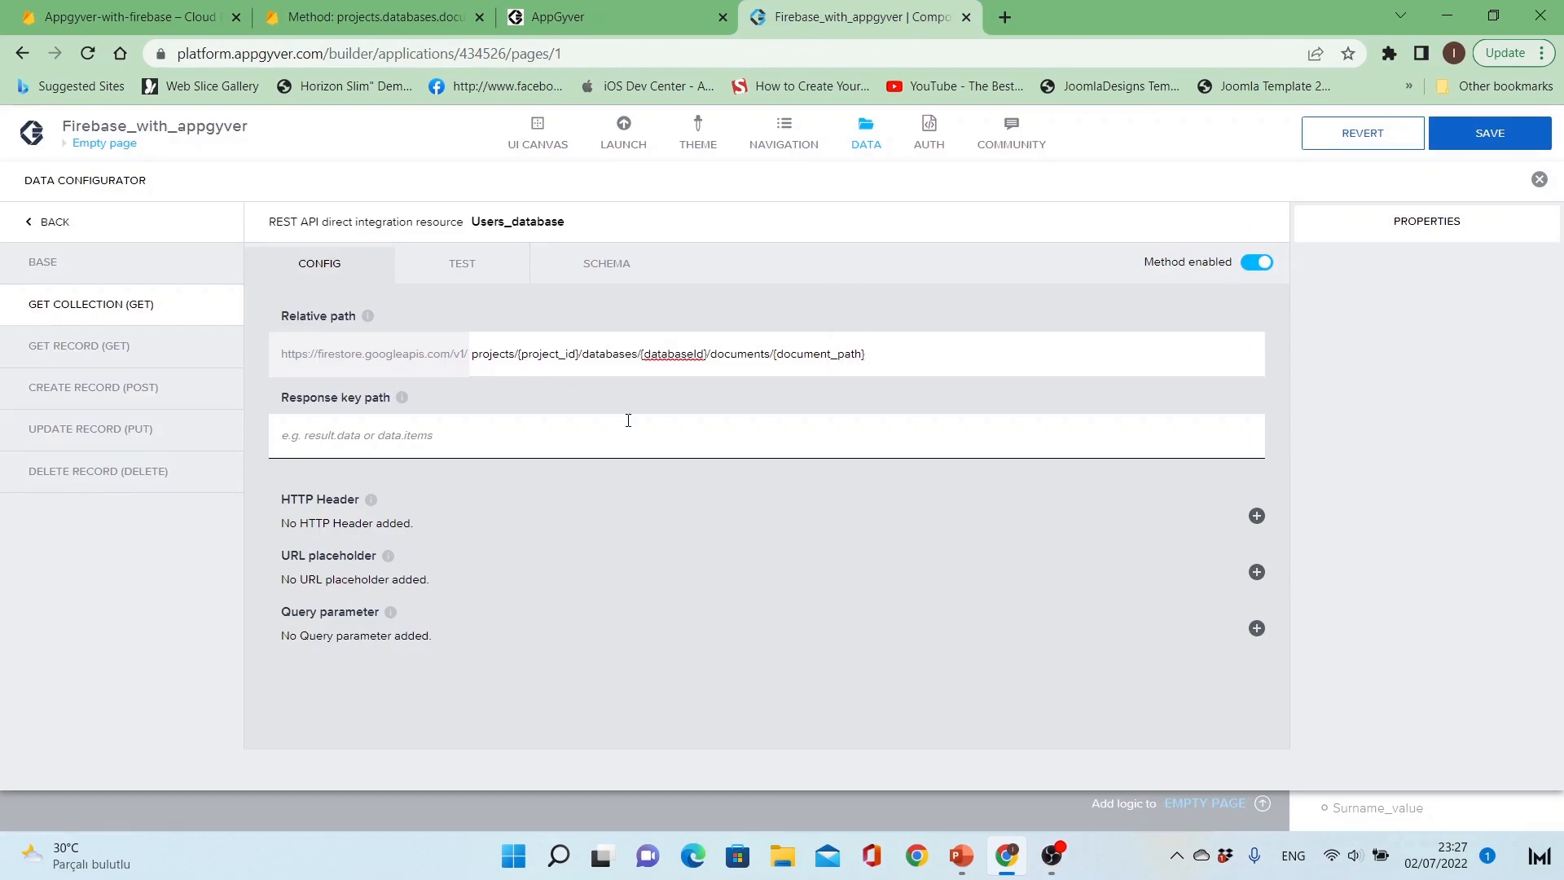
key("ctrl+shift+Right")
key("ctrl+shift+Right")
key("BackSpace")
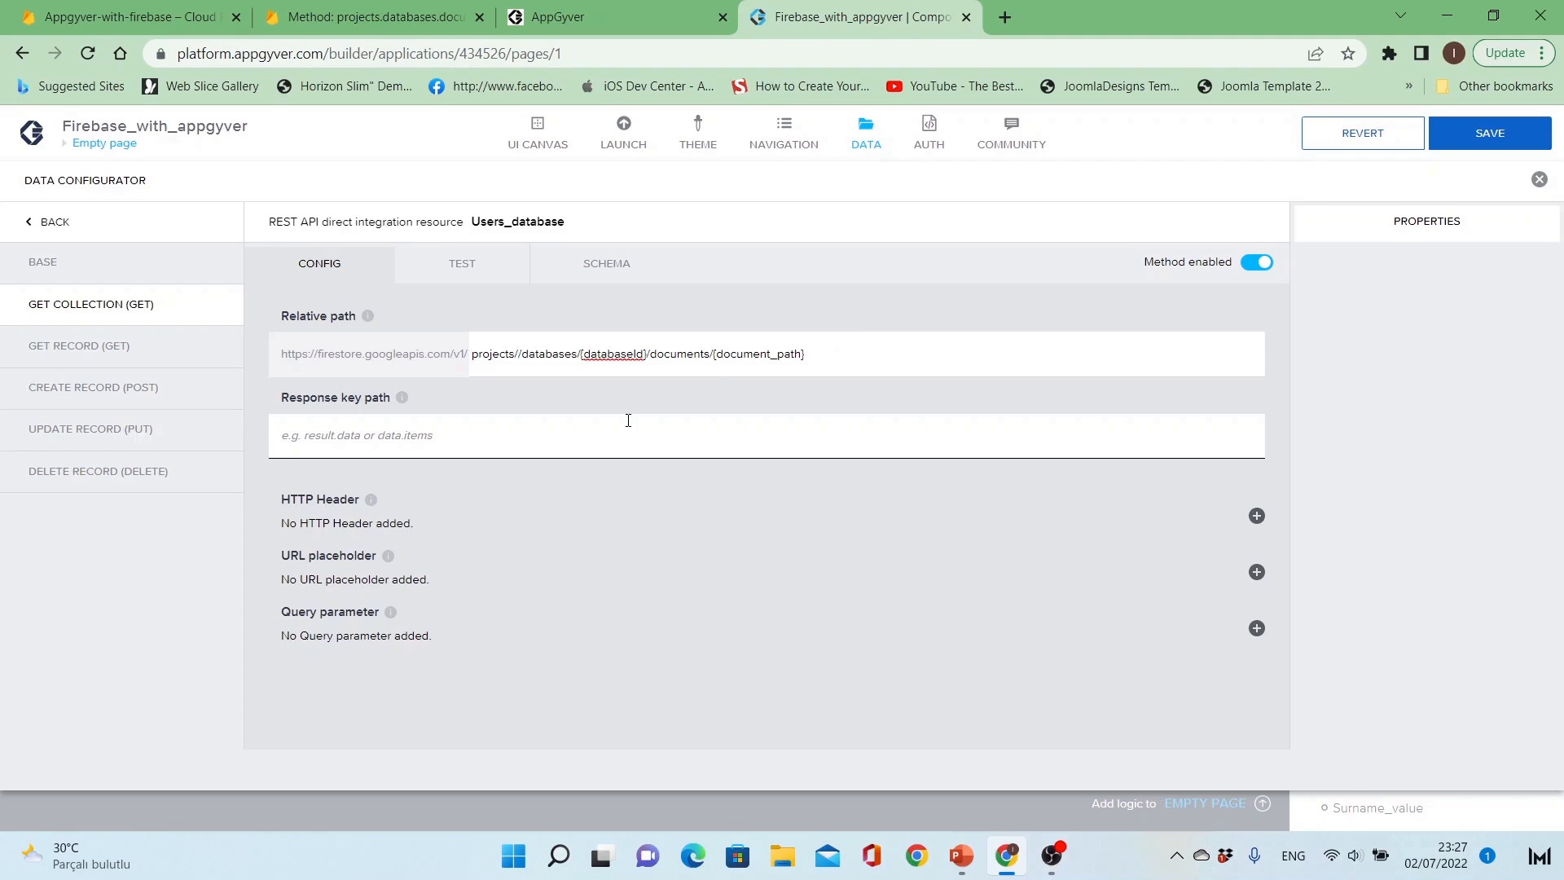
left_click(130, 7)
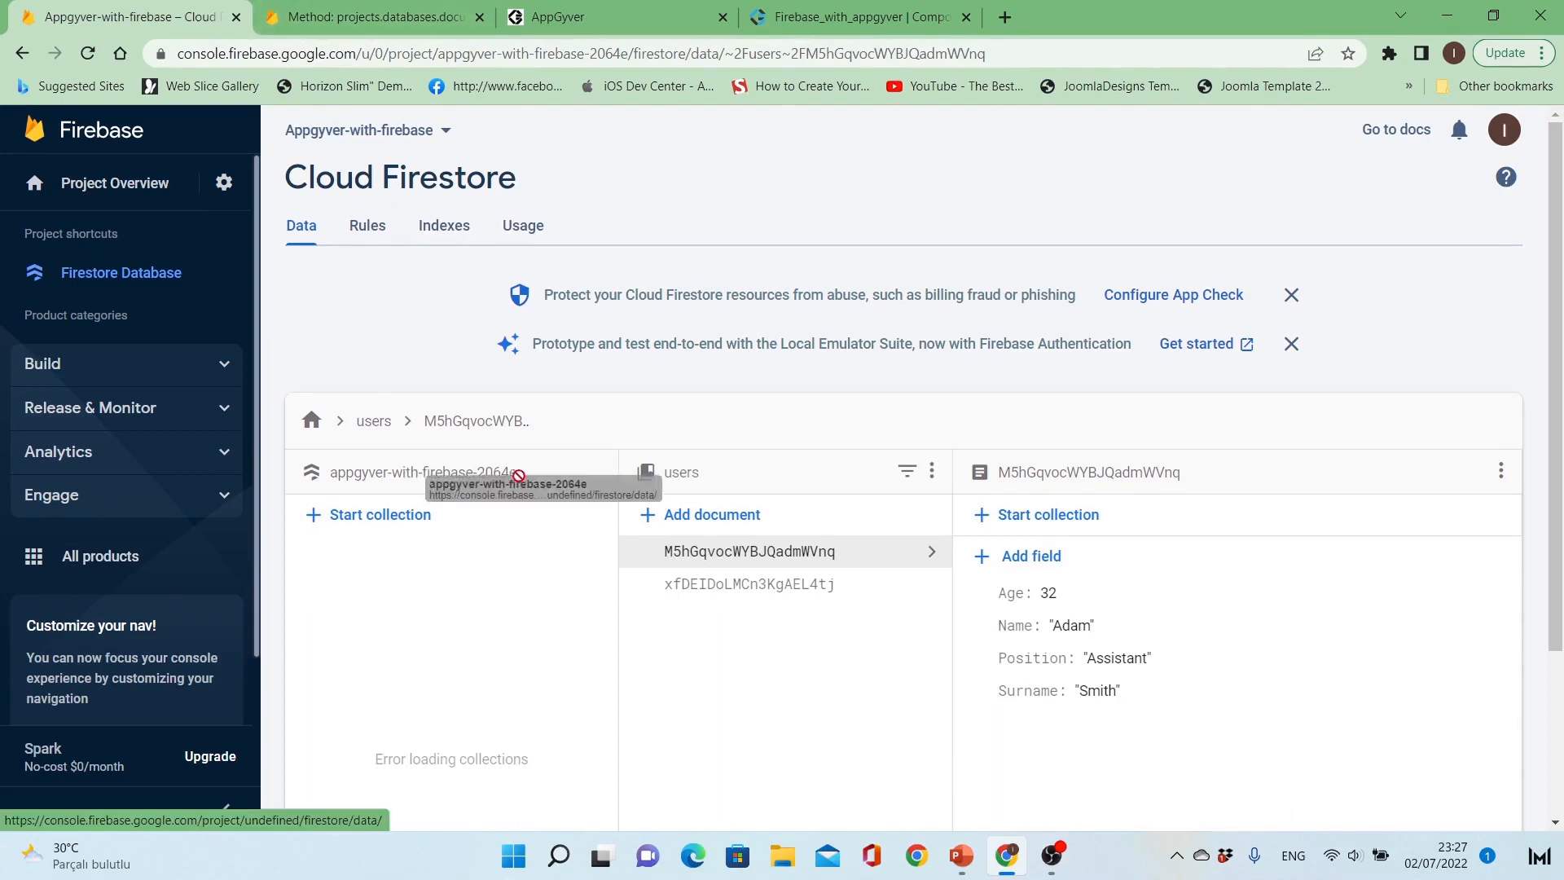
right_click(453, 481)
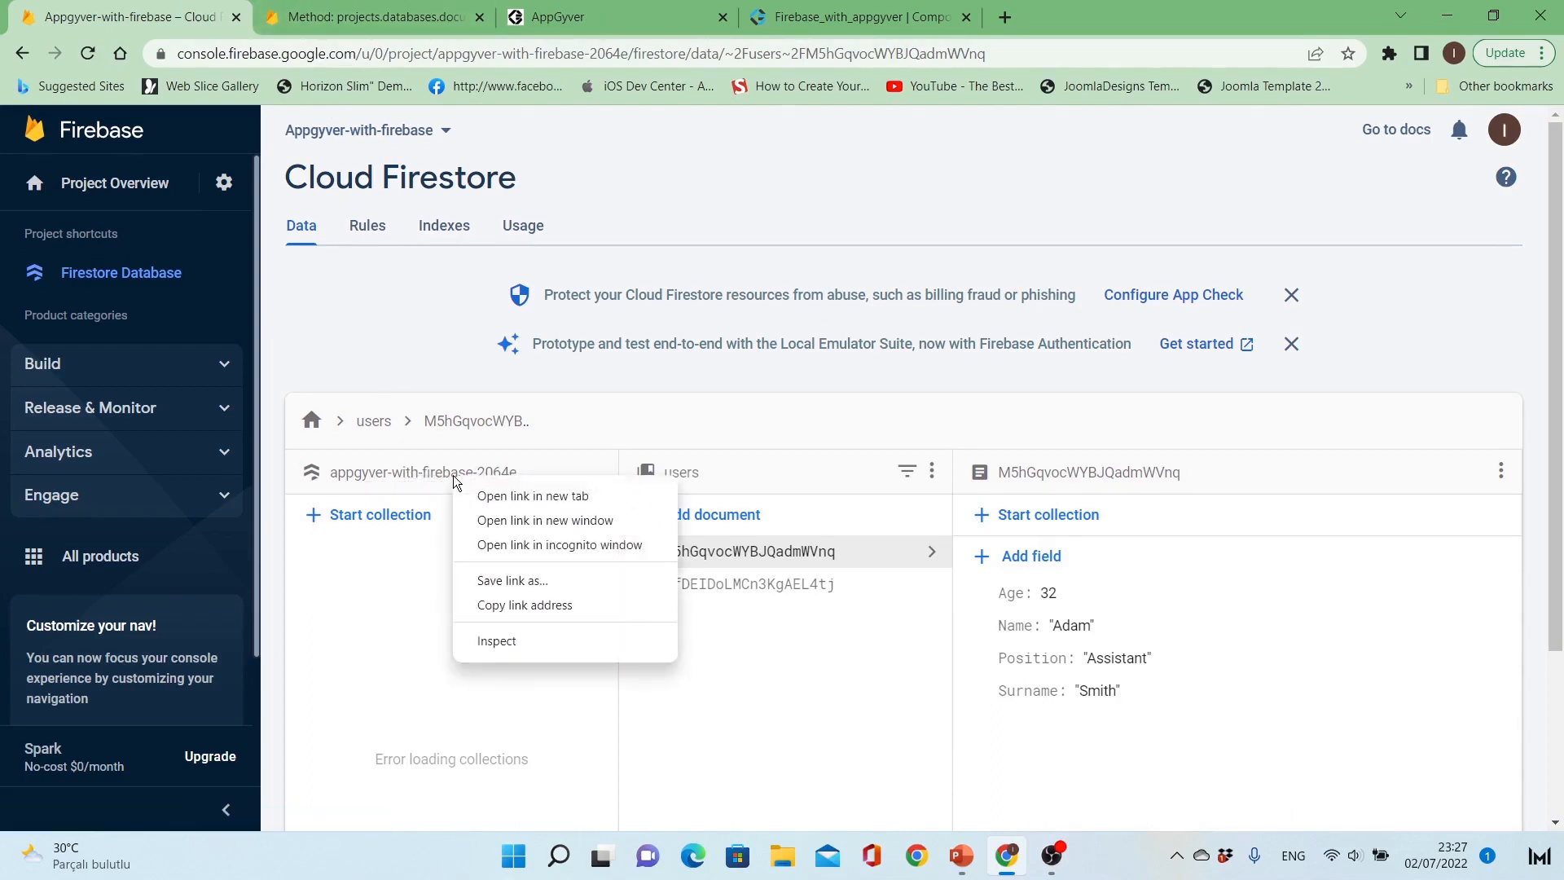
left_click(442, 482)
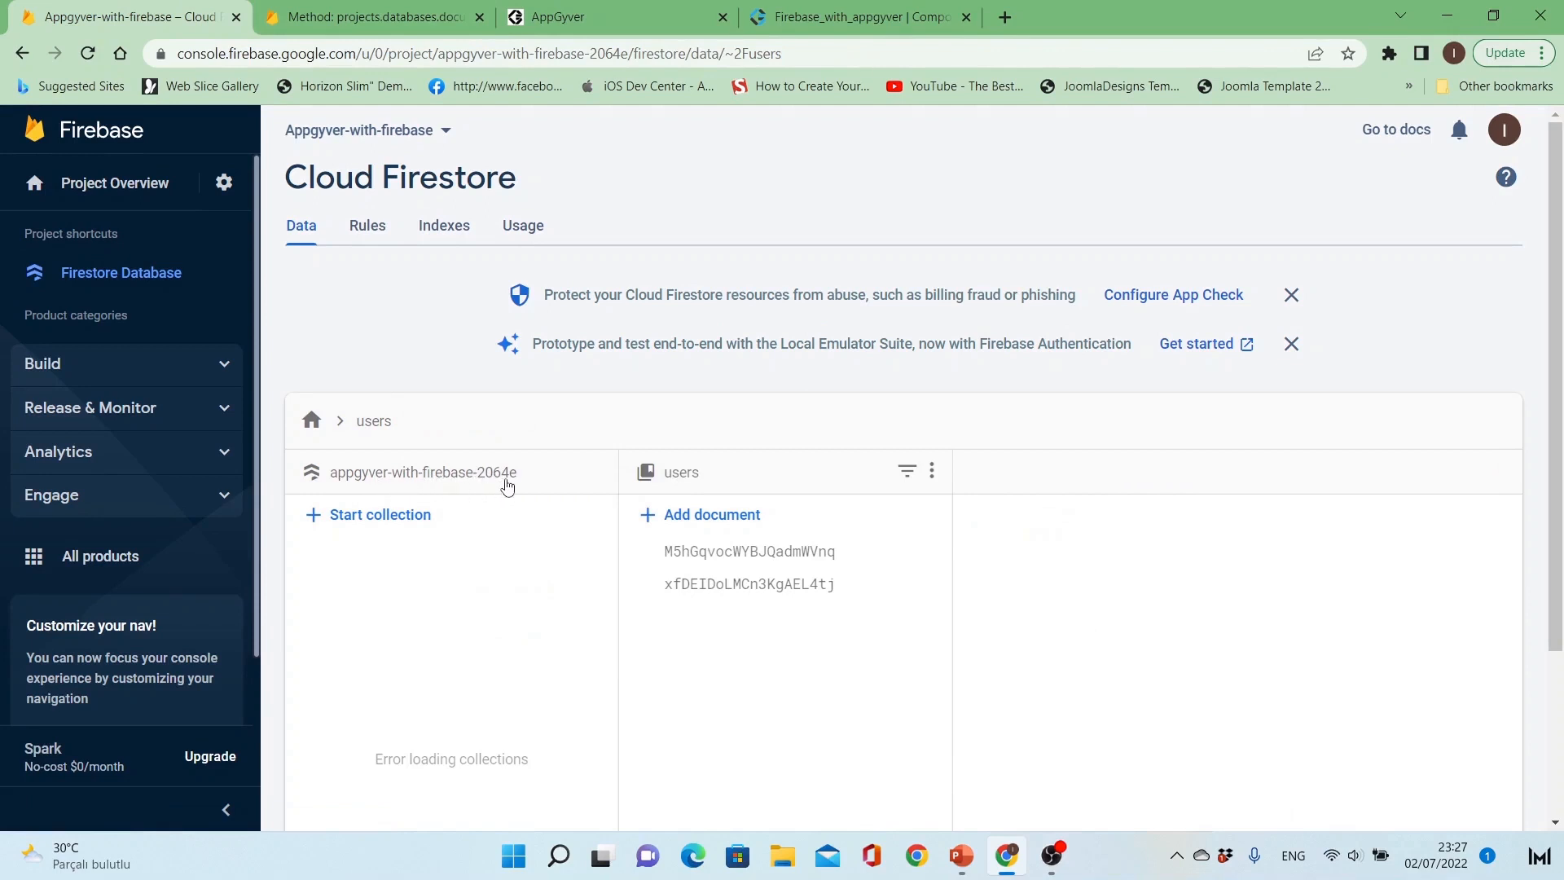
Step: Enter the project ID appgyver-with-firebase-2064e after projects/ in the Get Collection relative path in AppGyver
left_click(847, 12)
left_click(728, 355)
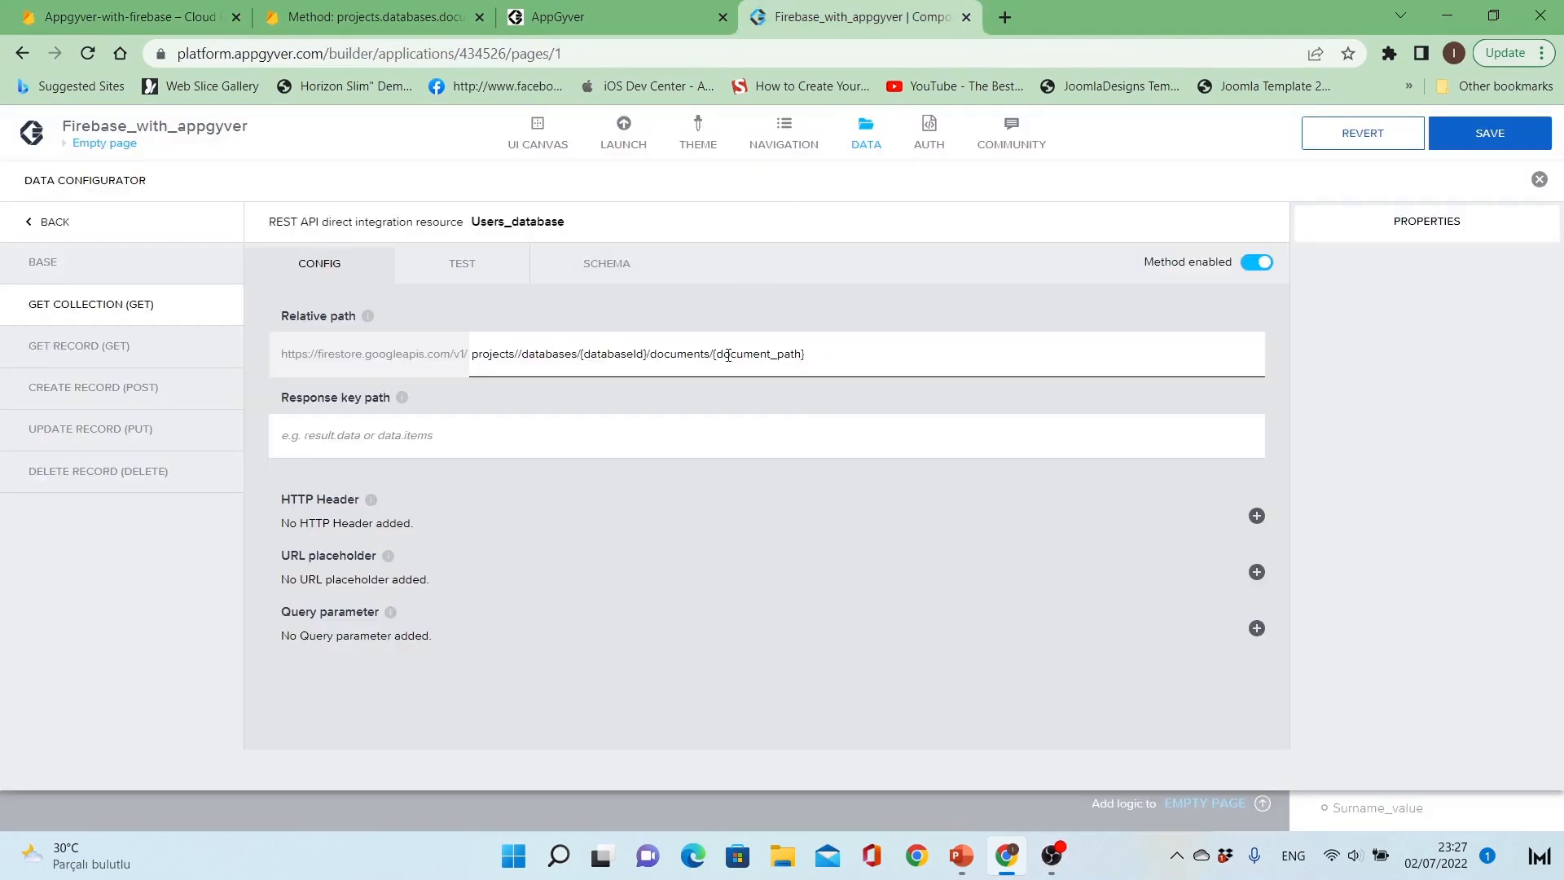
type("appgyver")
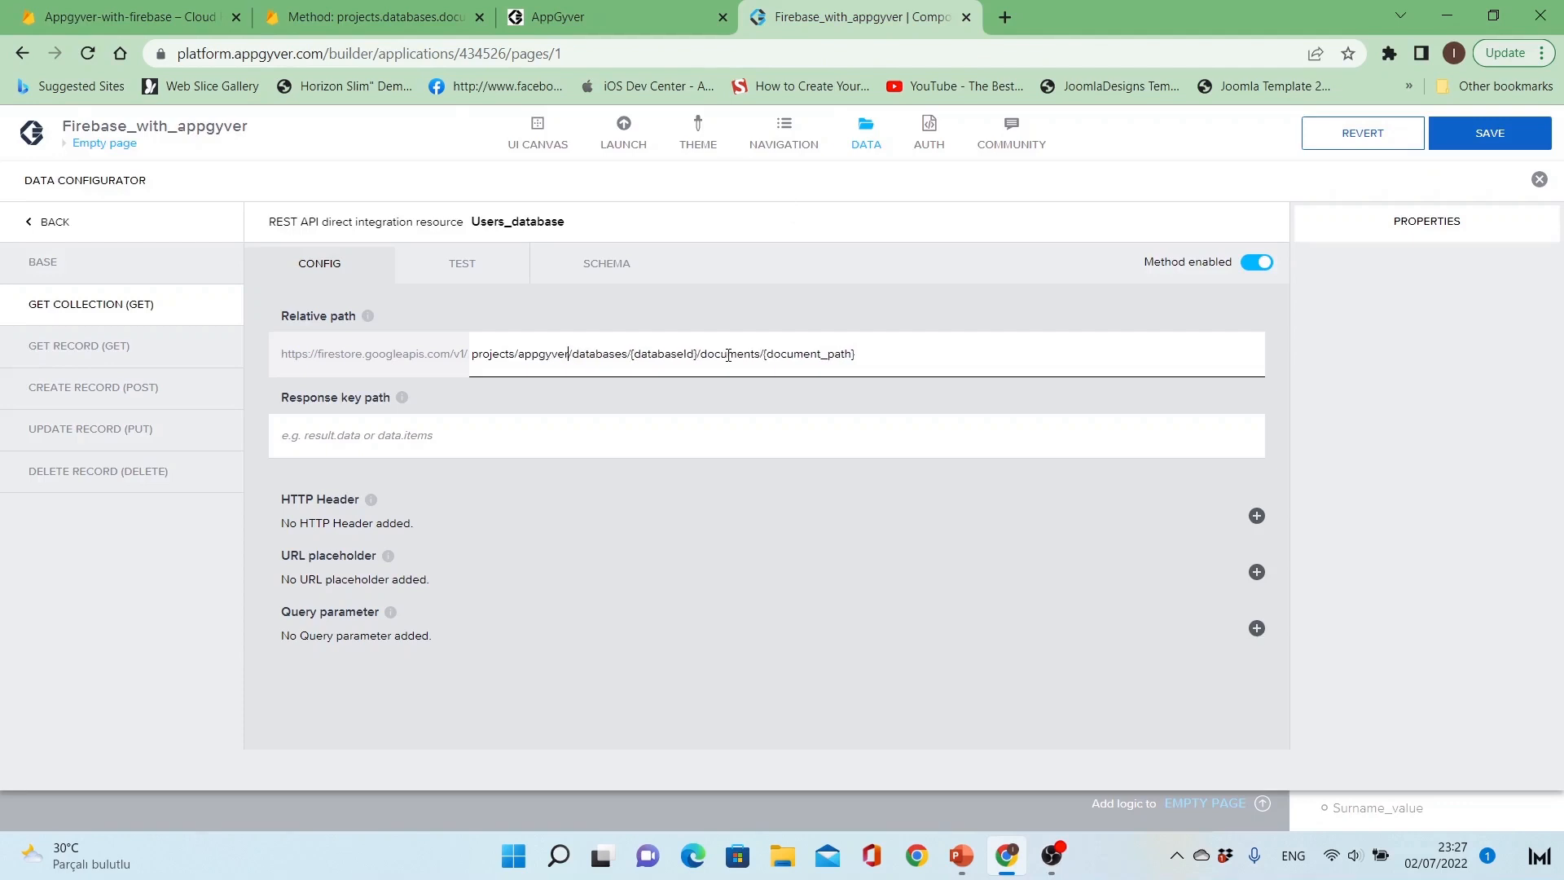
type("-")
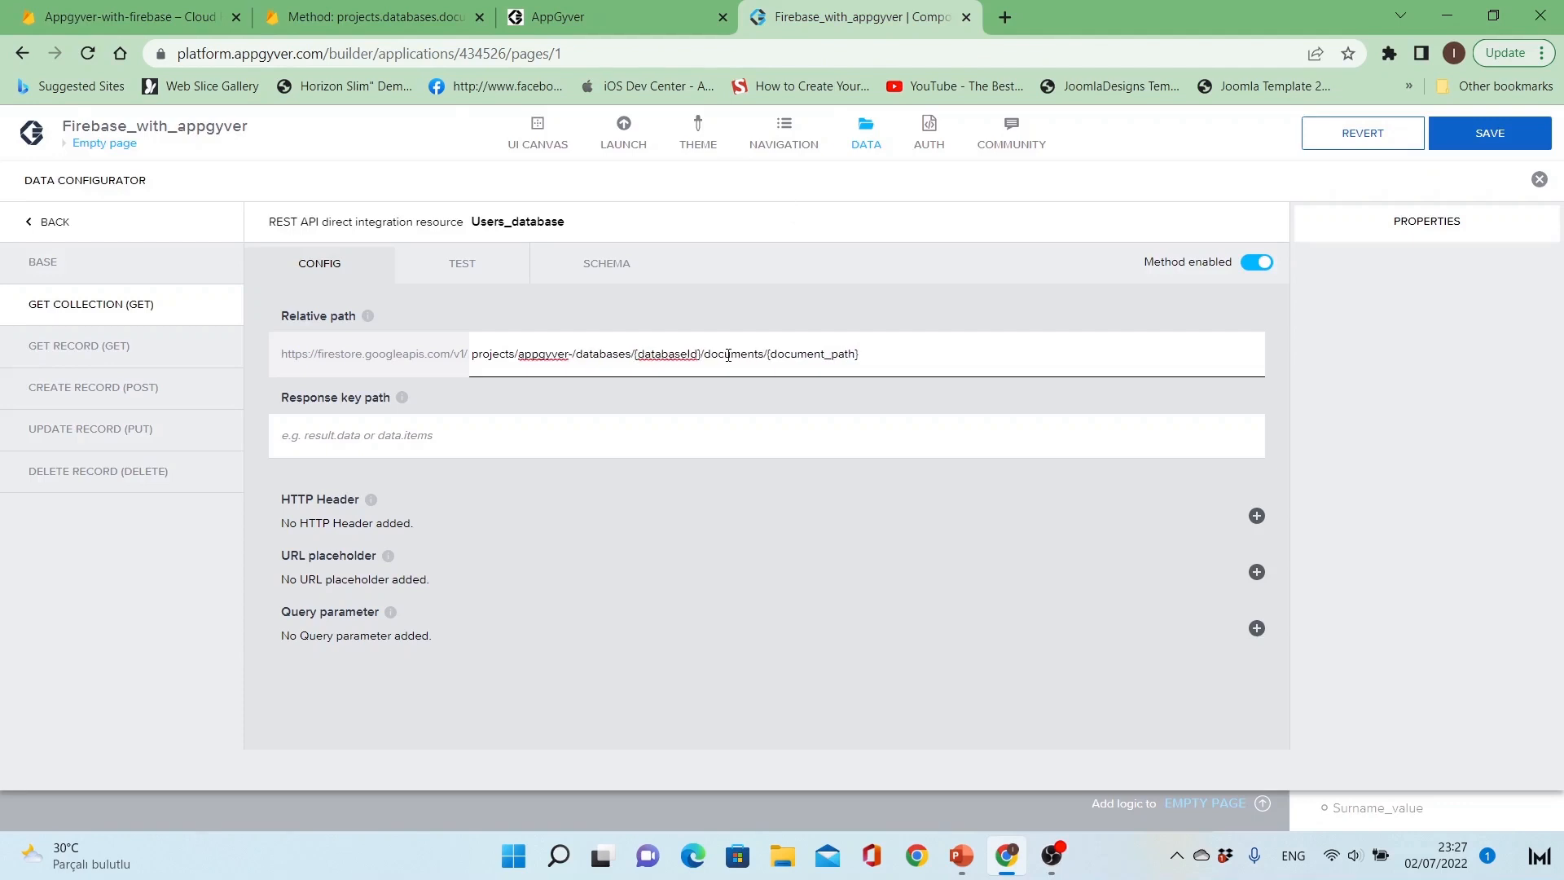
type("with-")
type("fire")
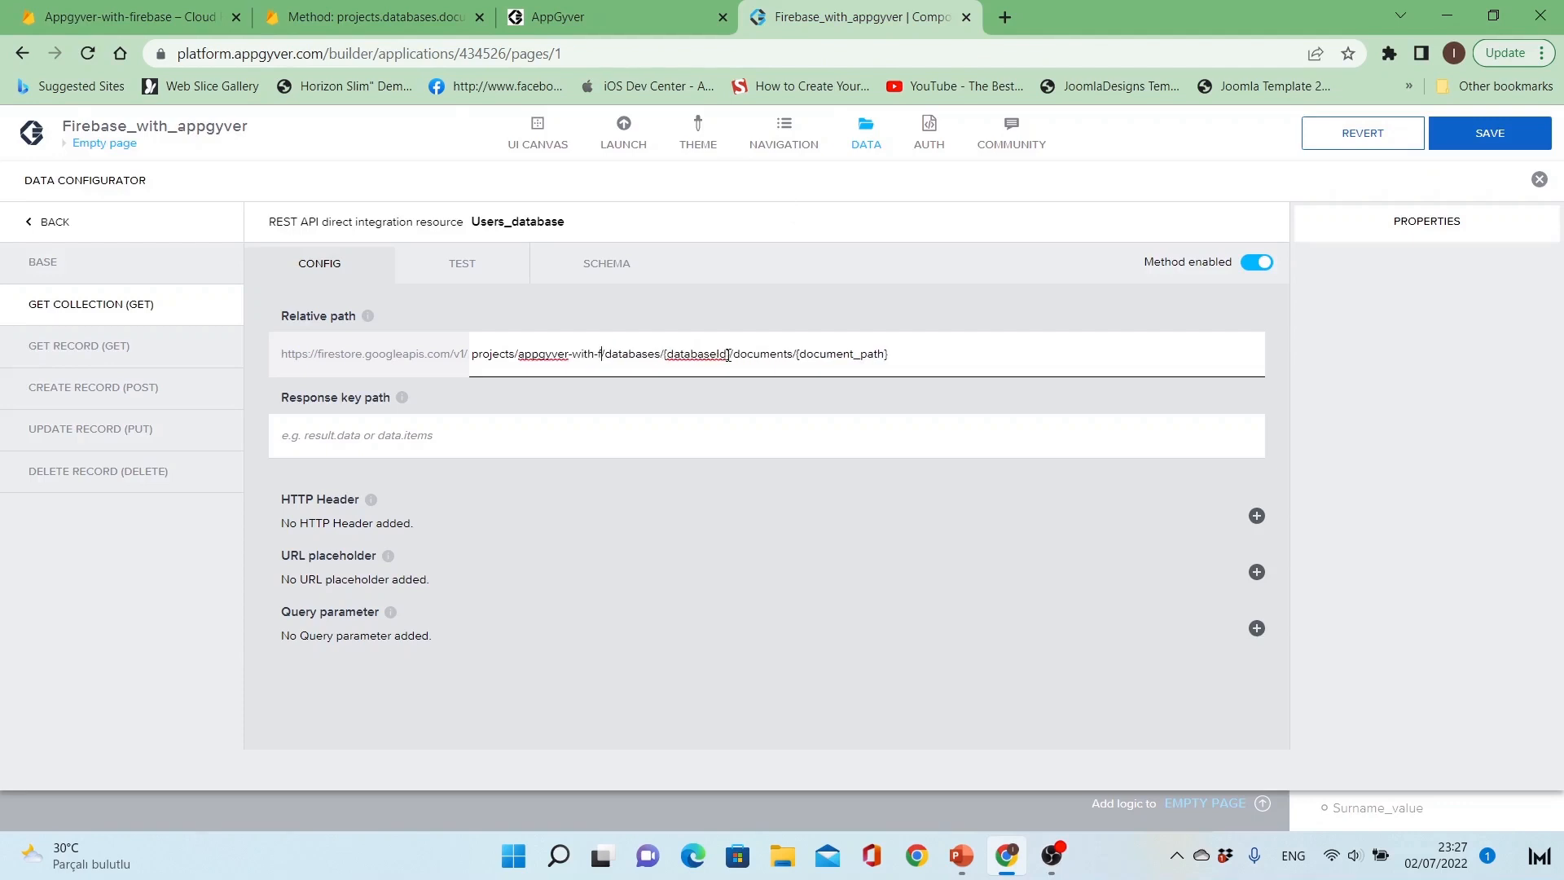
type("base")
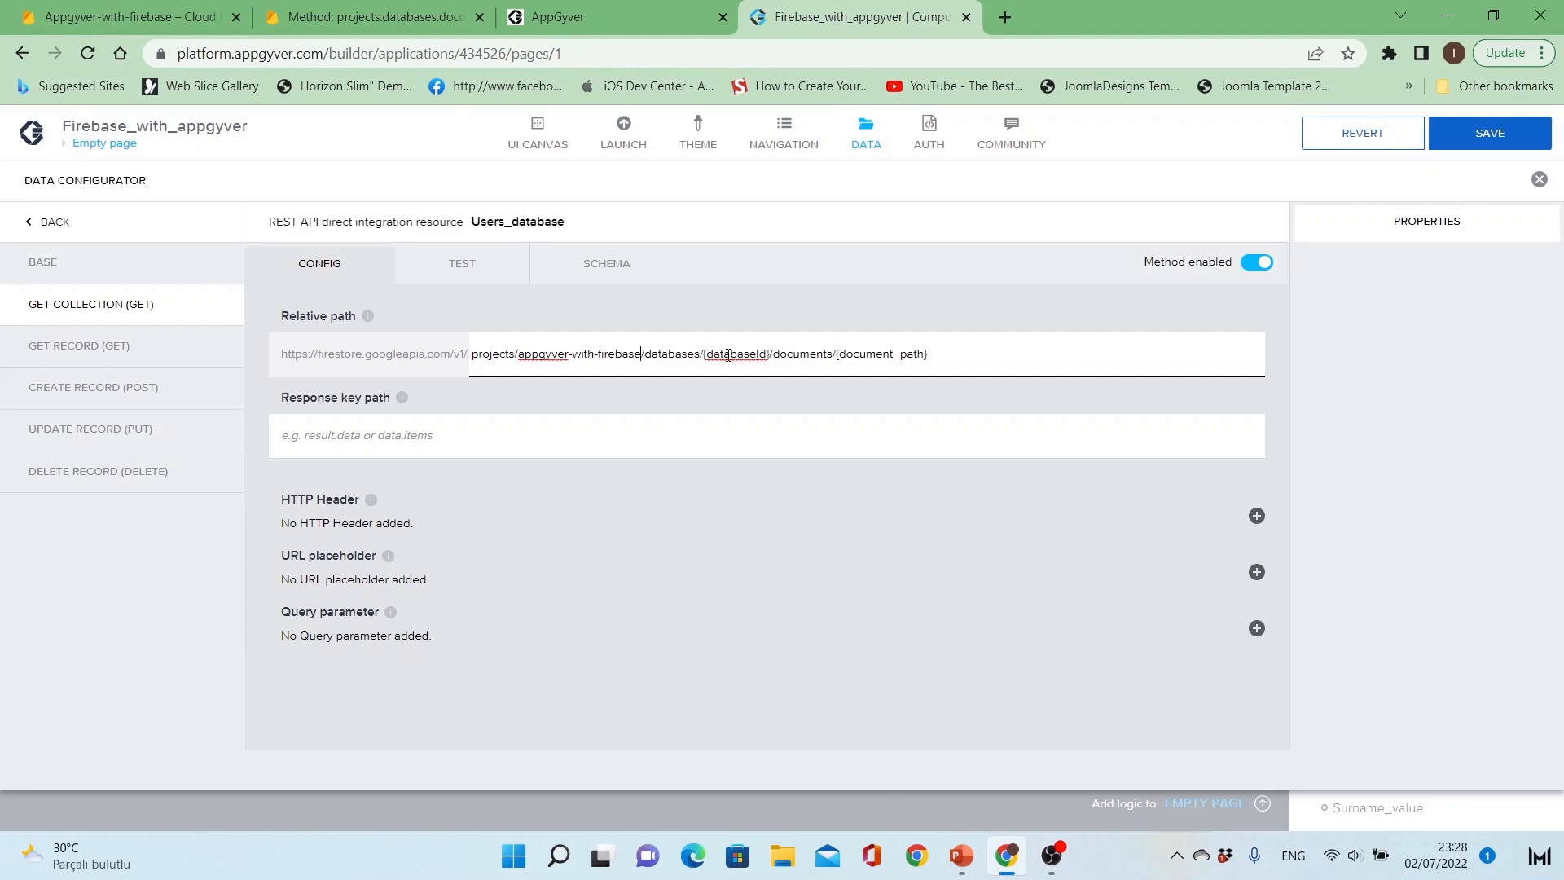
type("-")
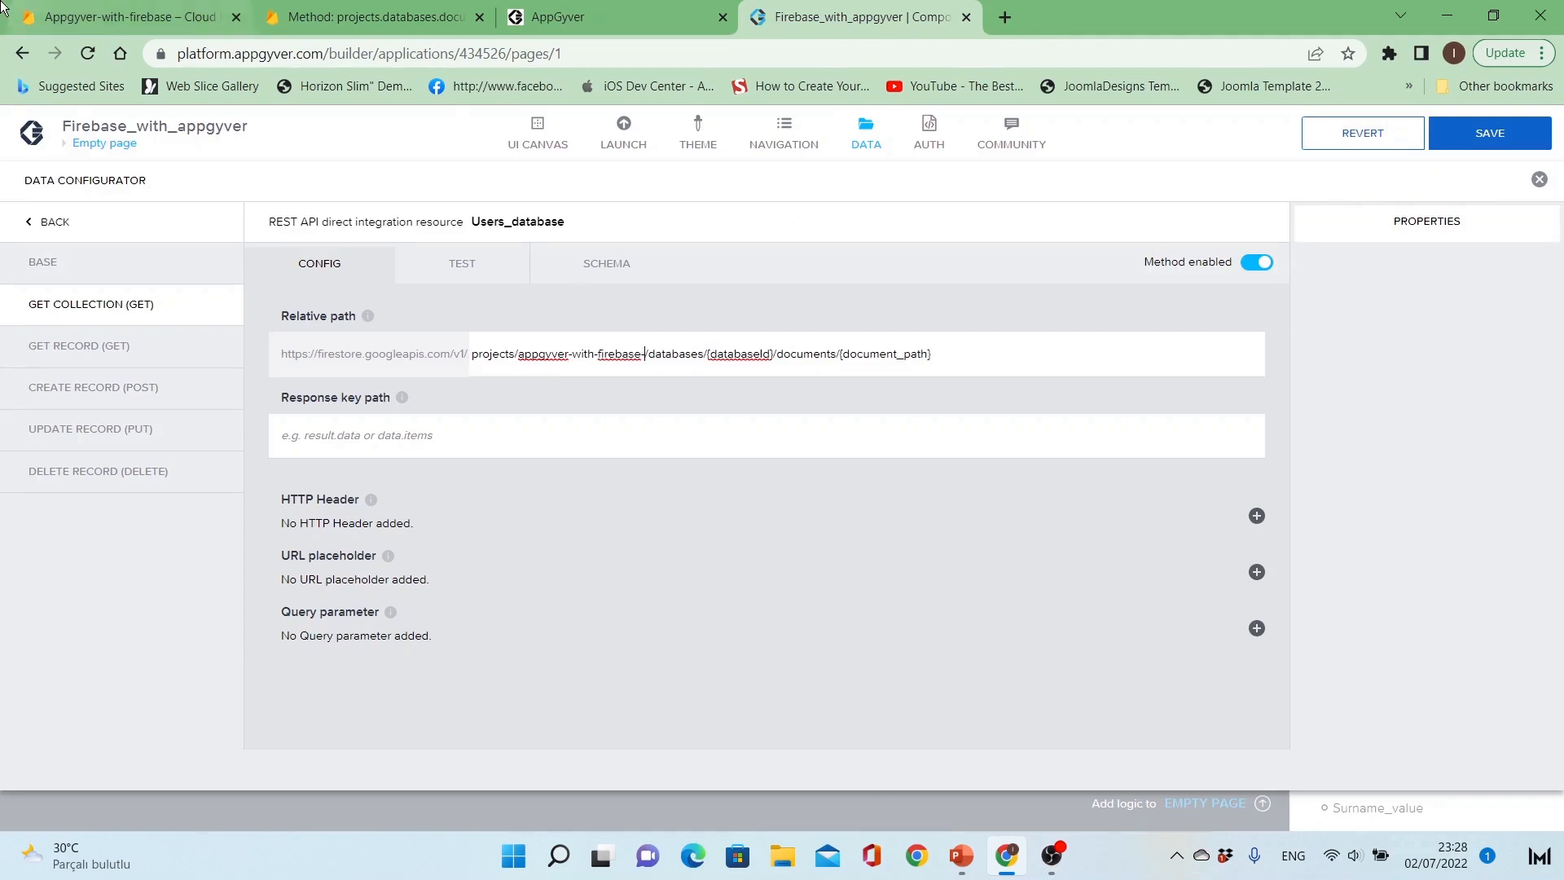
left_click(59, 18)
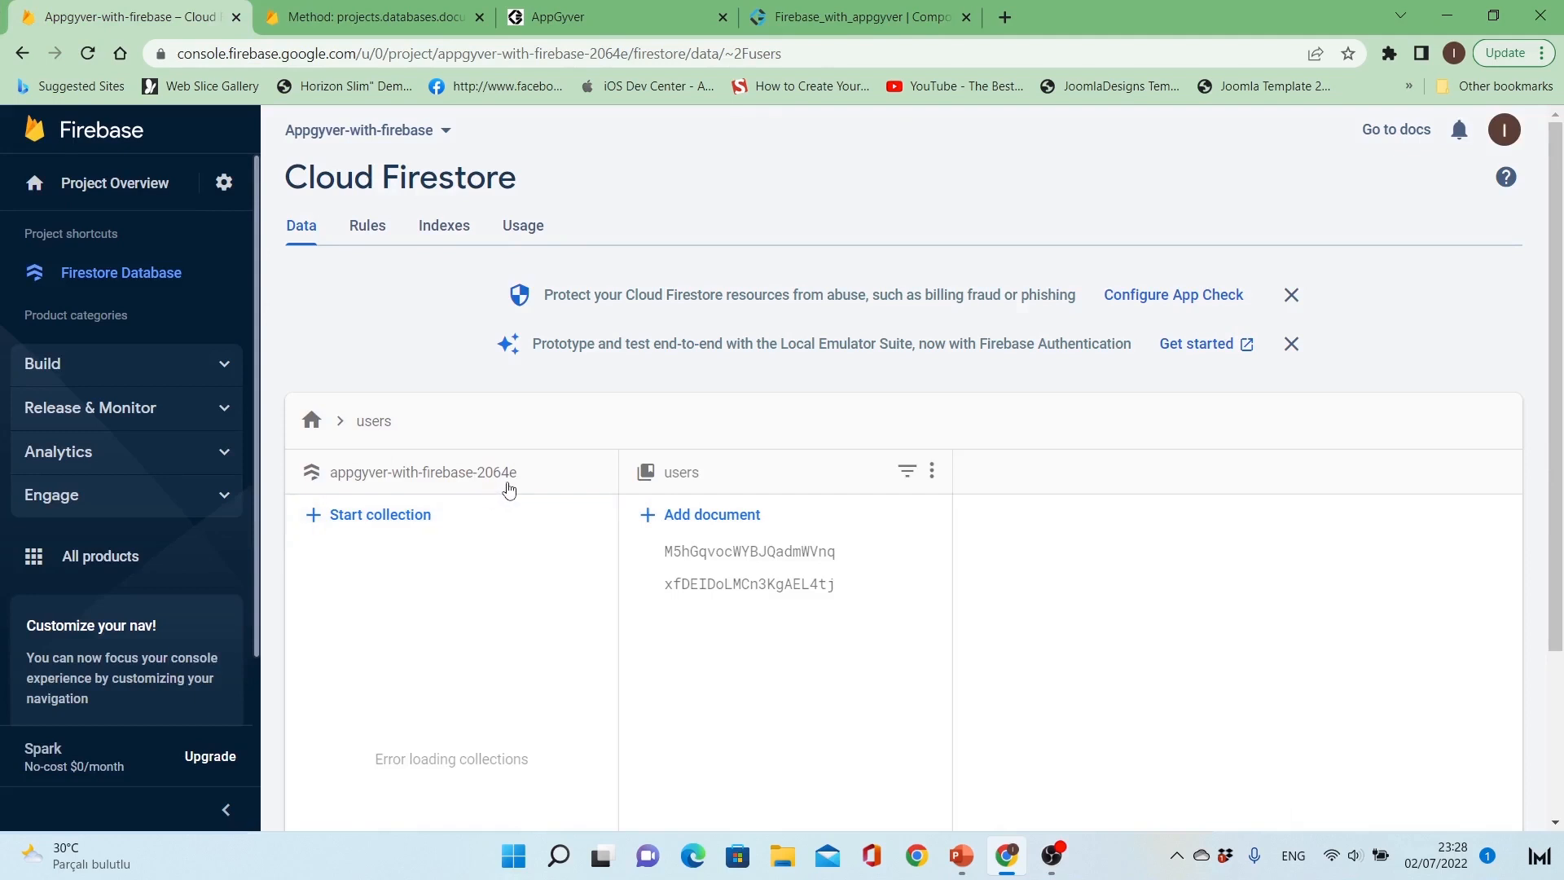
left_click(864, 17)
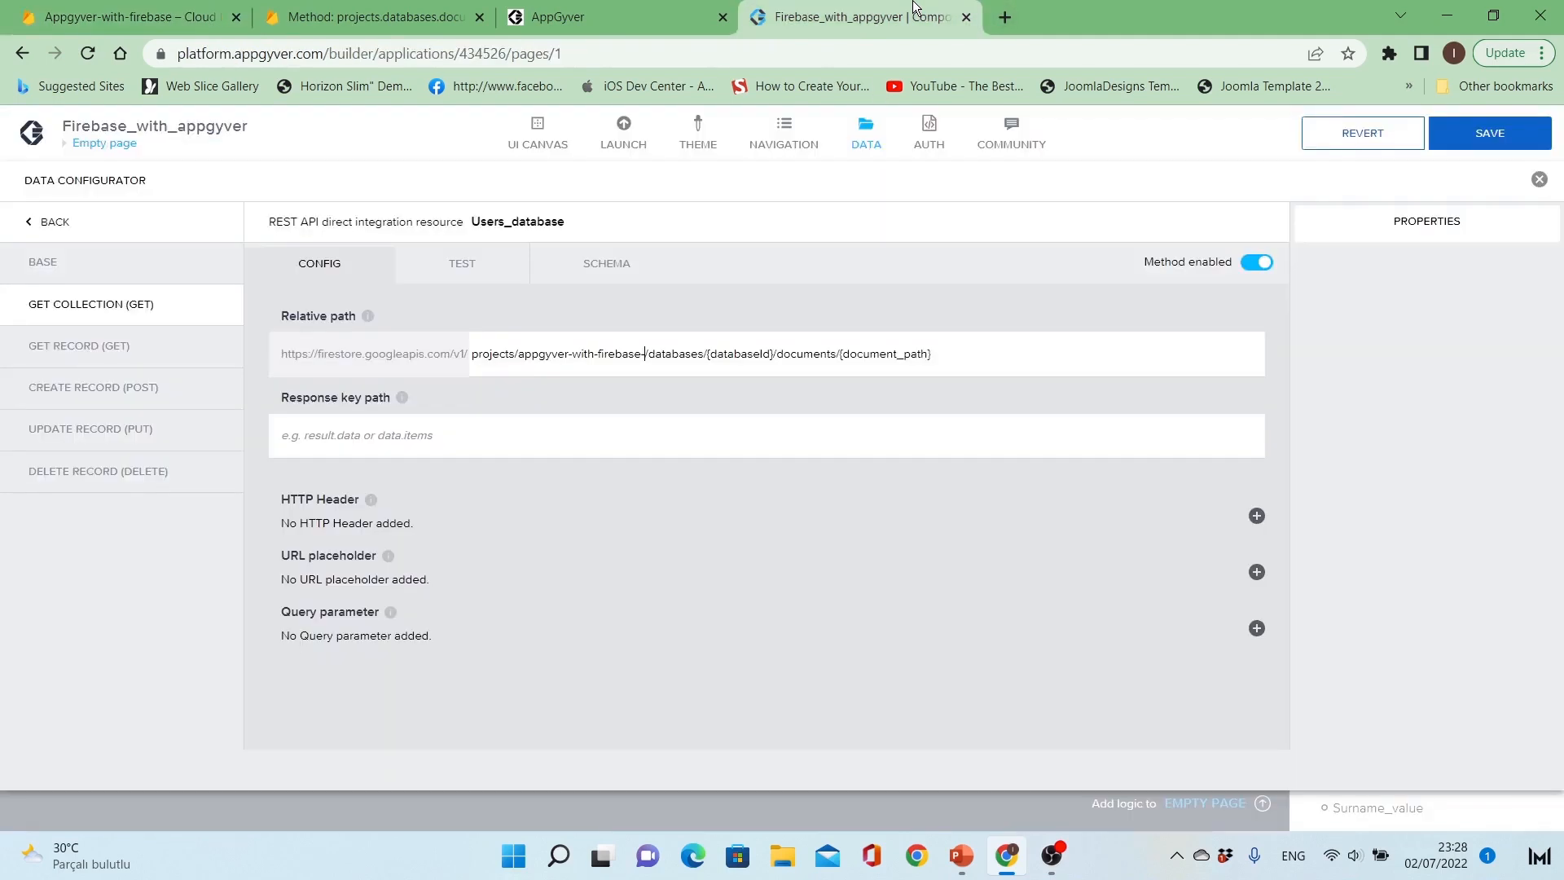
type("20")
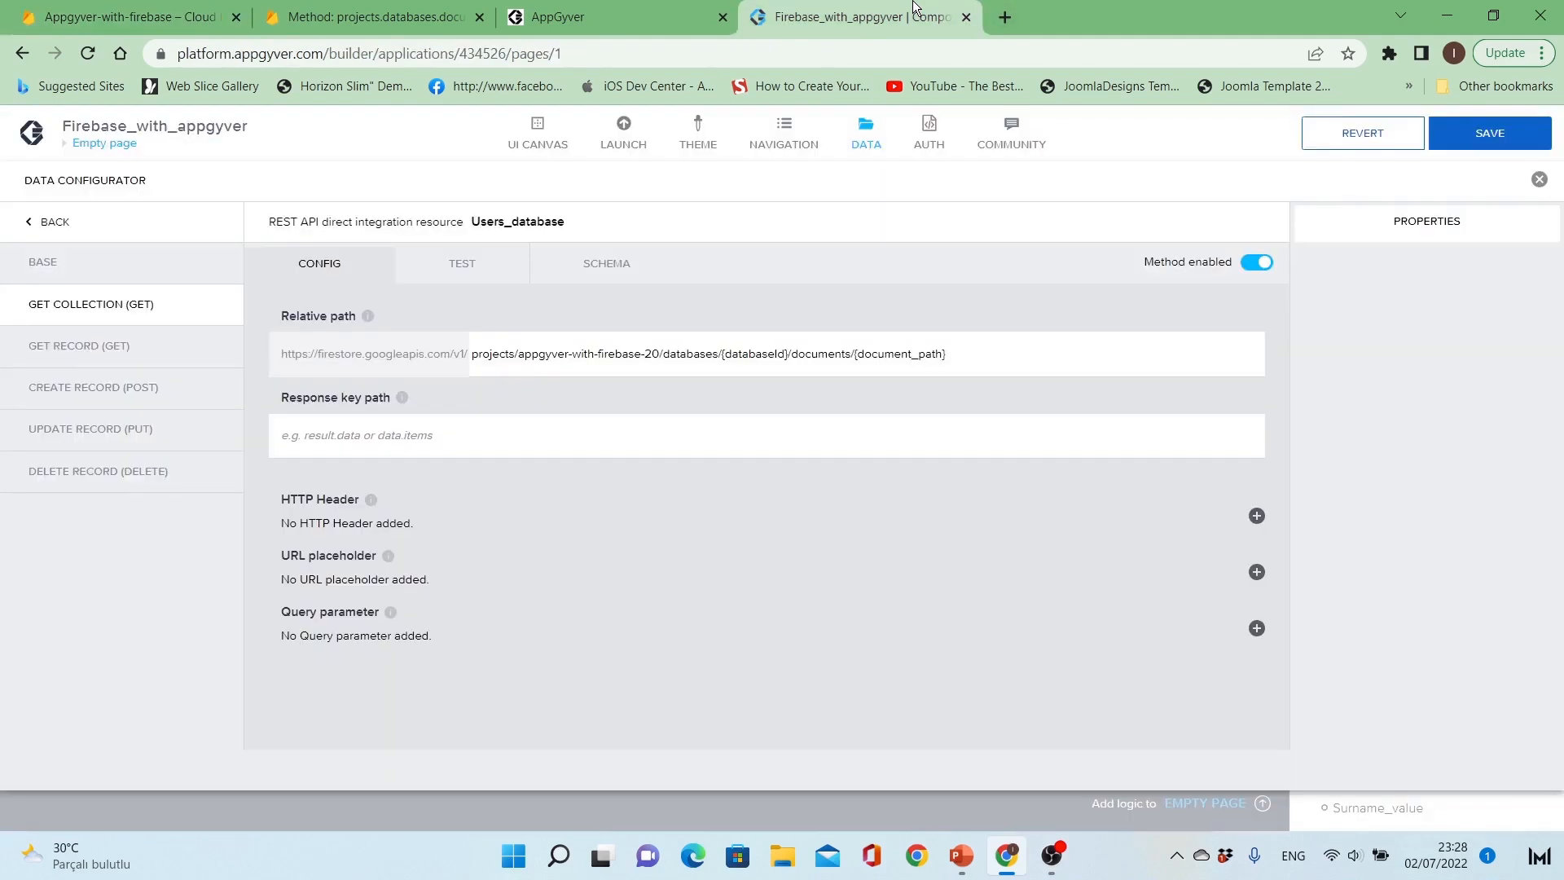
type("64e")
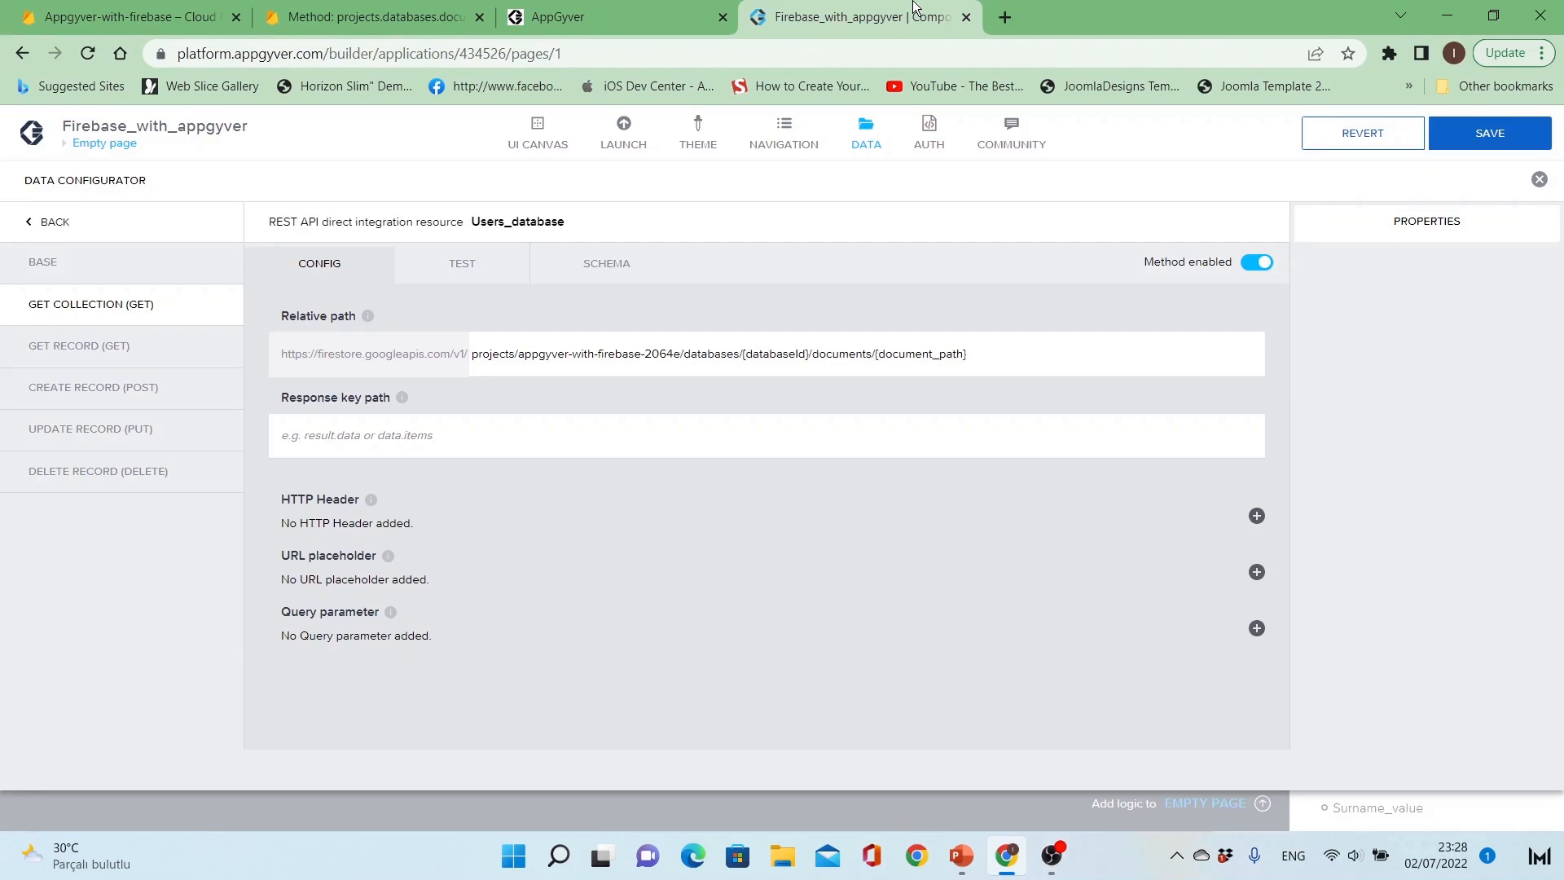
Step: Replace the {databaseId} placeholder in the relative path with (default)
key("ctrl+Right")
key("ctrl+Right")
key("ctrl+shift+Right")
key("ctrl+shift+Right")
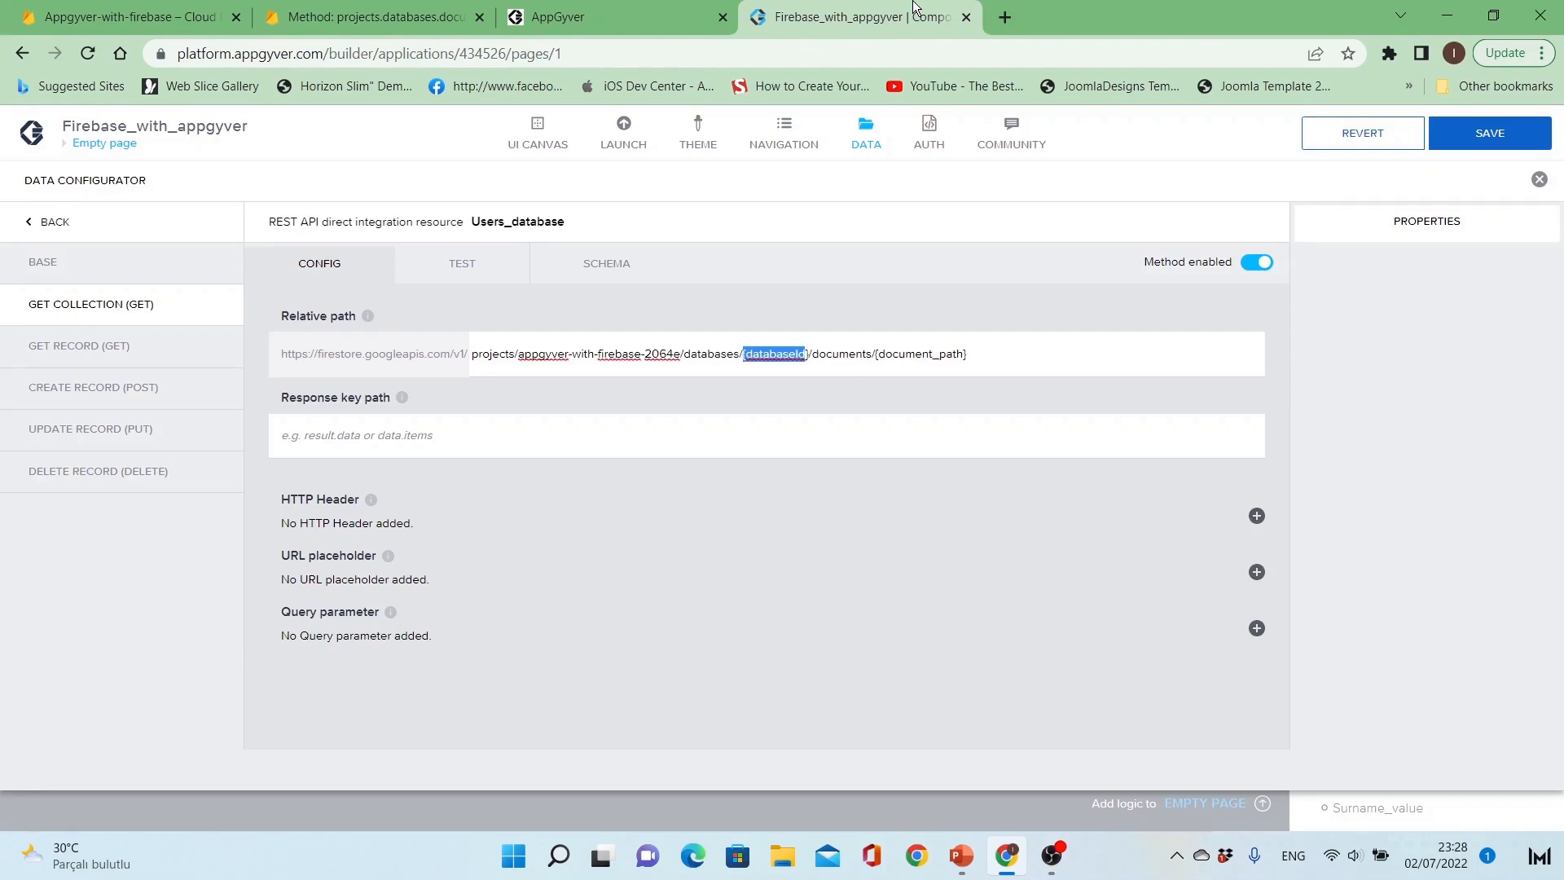
key("BackSpace")
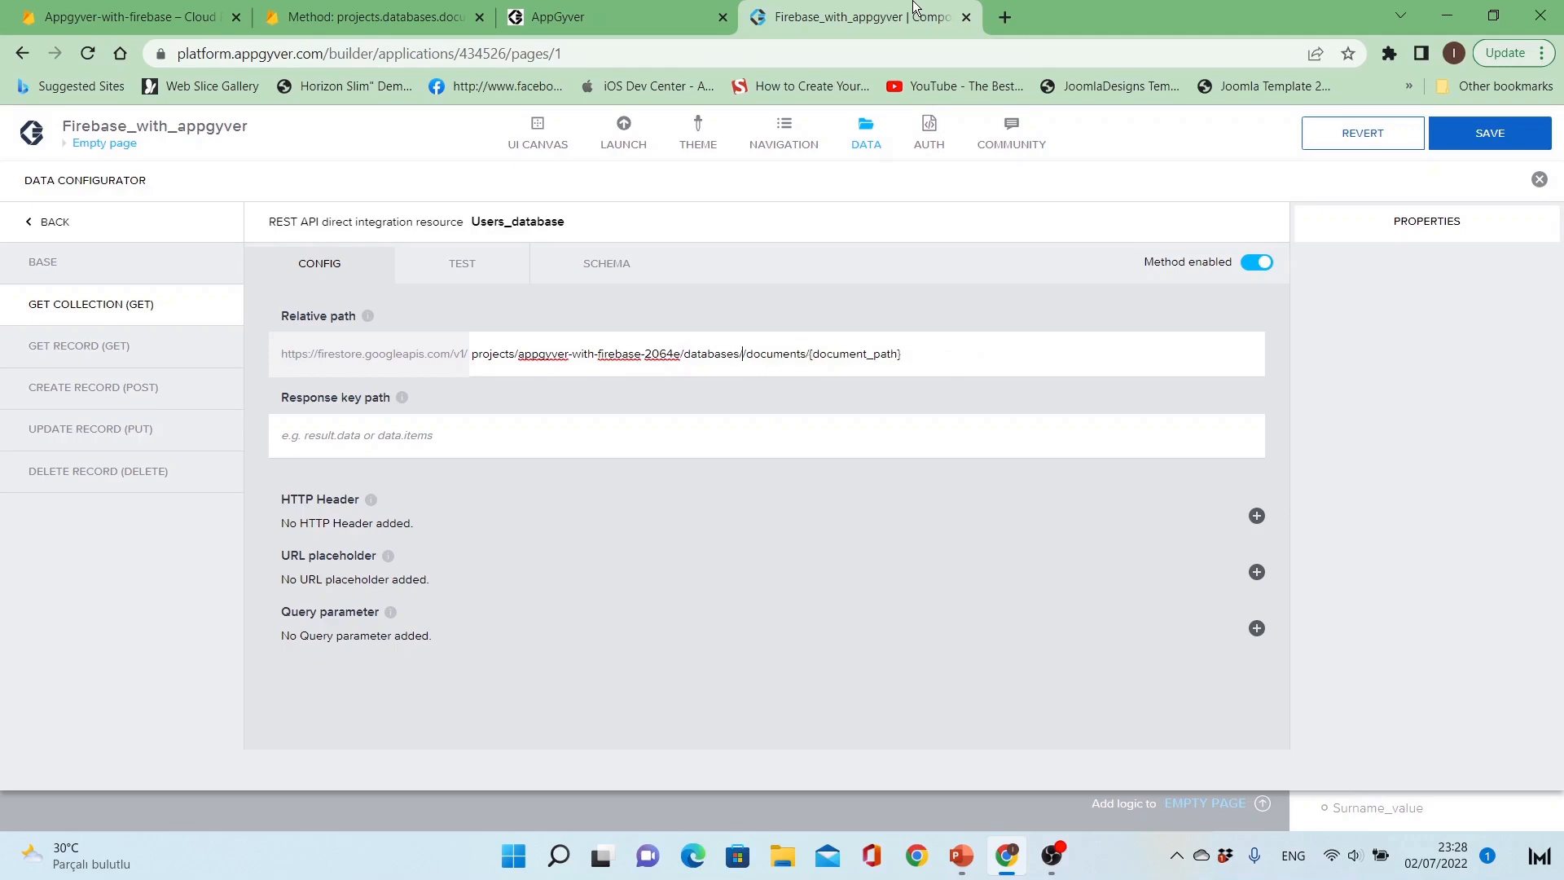
type("()")
type("default")
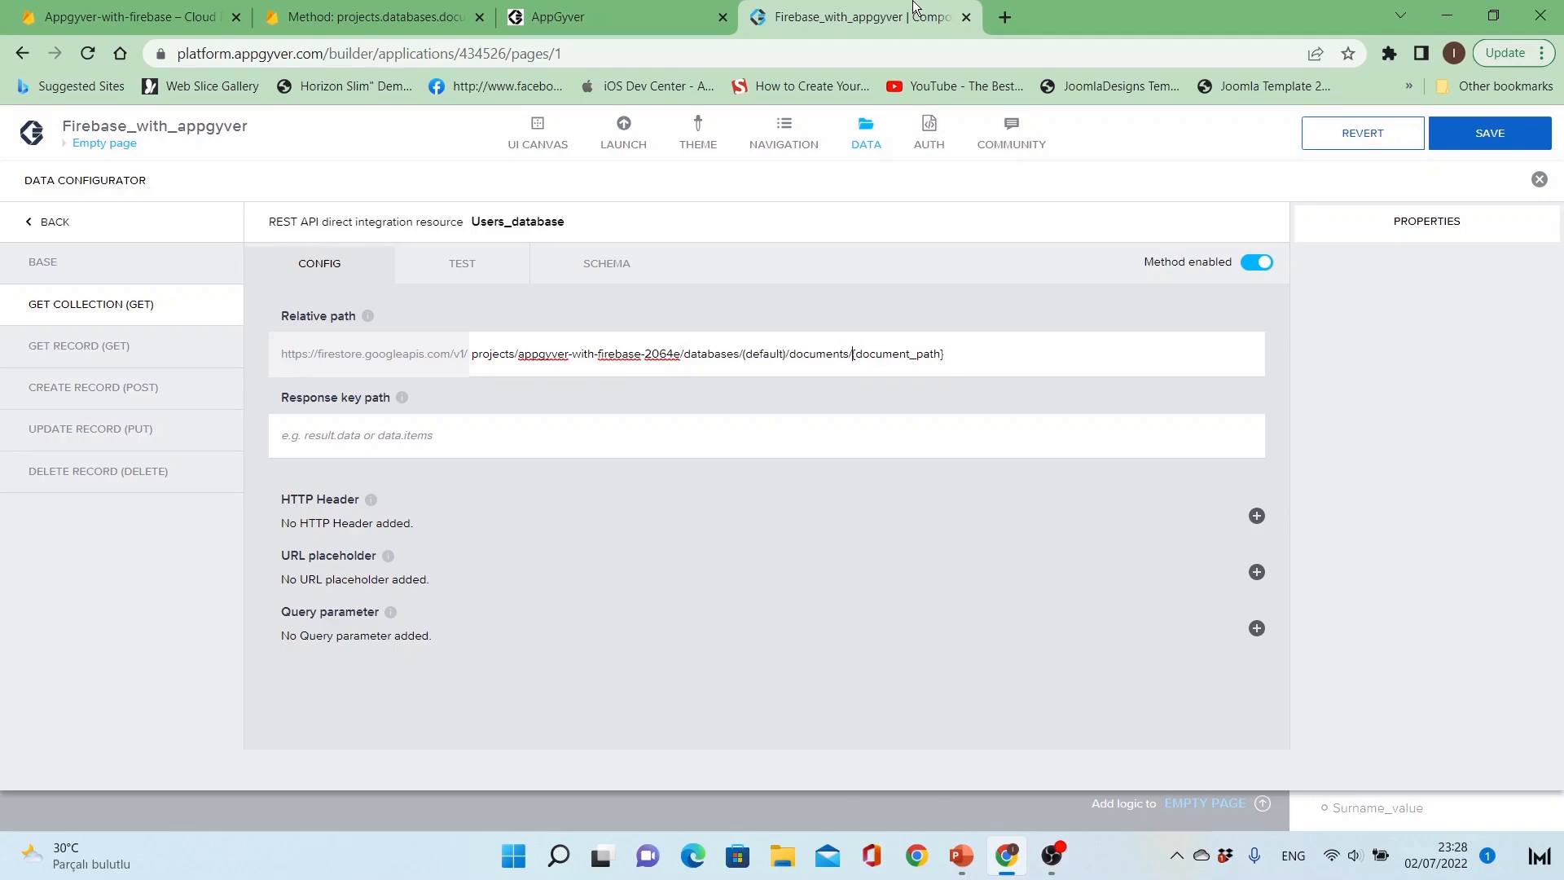
Step: Replace the {document_path} placeholder at the end of the relative path with the collection name users
key("shift+Right")
key("shift+Right")
key("shift+Right")
key("shift+Right")
key("shift+Right")
key("shift+Right")
key("shift+Right")
key("shift+Right")
key("shift+Right")
key("shift+Right")
key("shift+Right")
key("shift+Right")
key("shift+Right")
key("shift+Right")
key("BackSpace")
type("user")
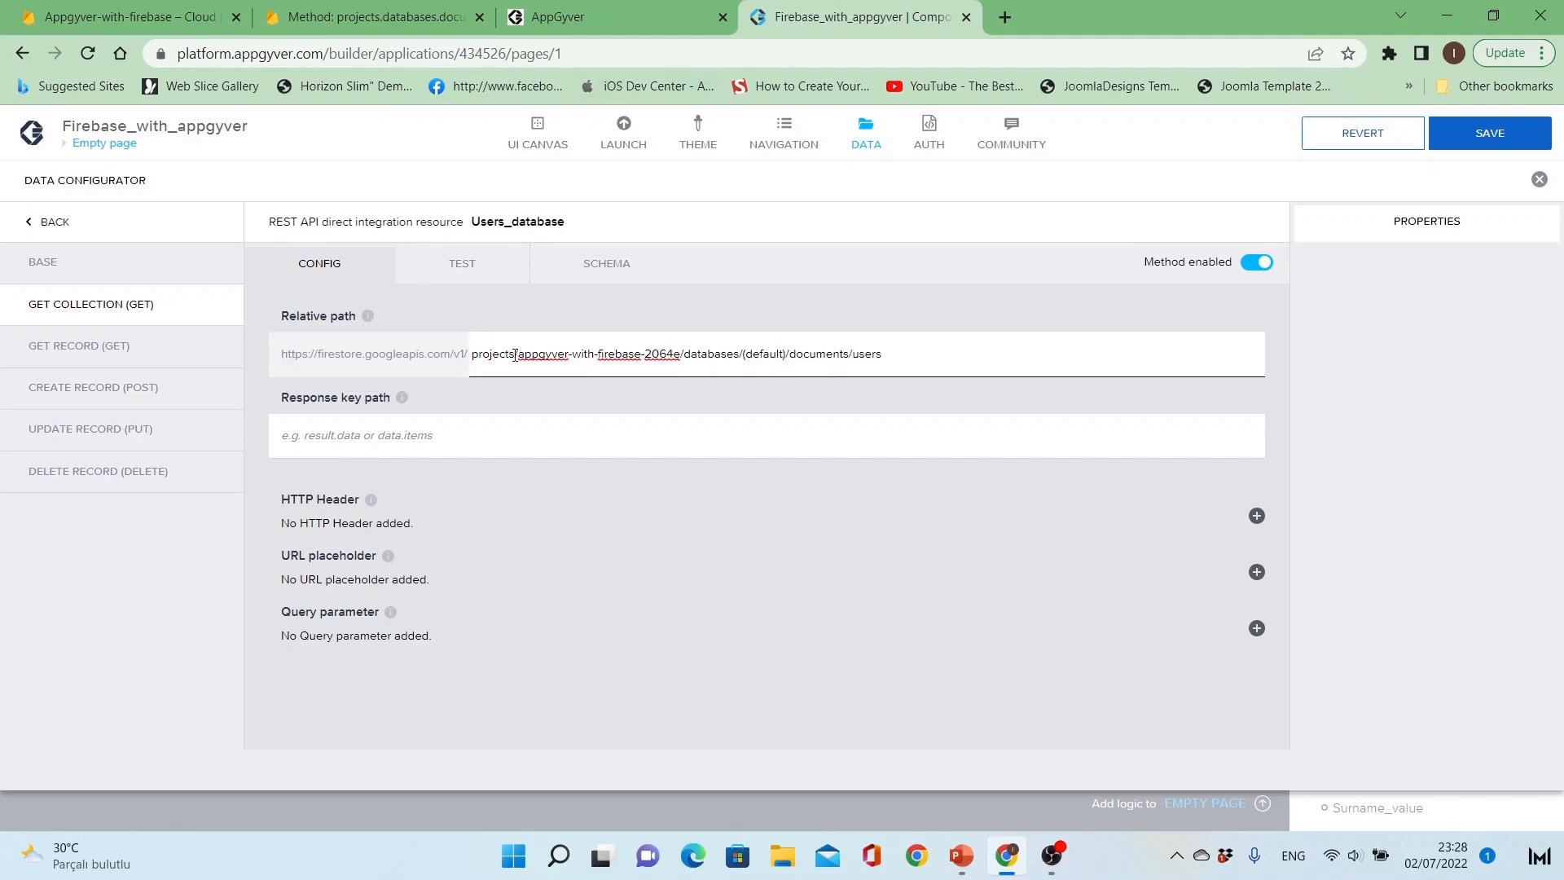
Step: Review the completed relative path and compare its collection name with the collection in the Firebase console
left_click_drag(519, 354, 910, 342)
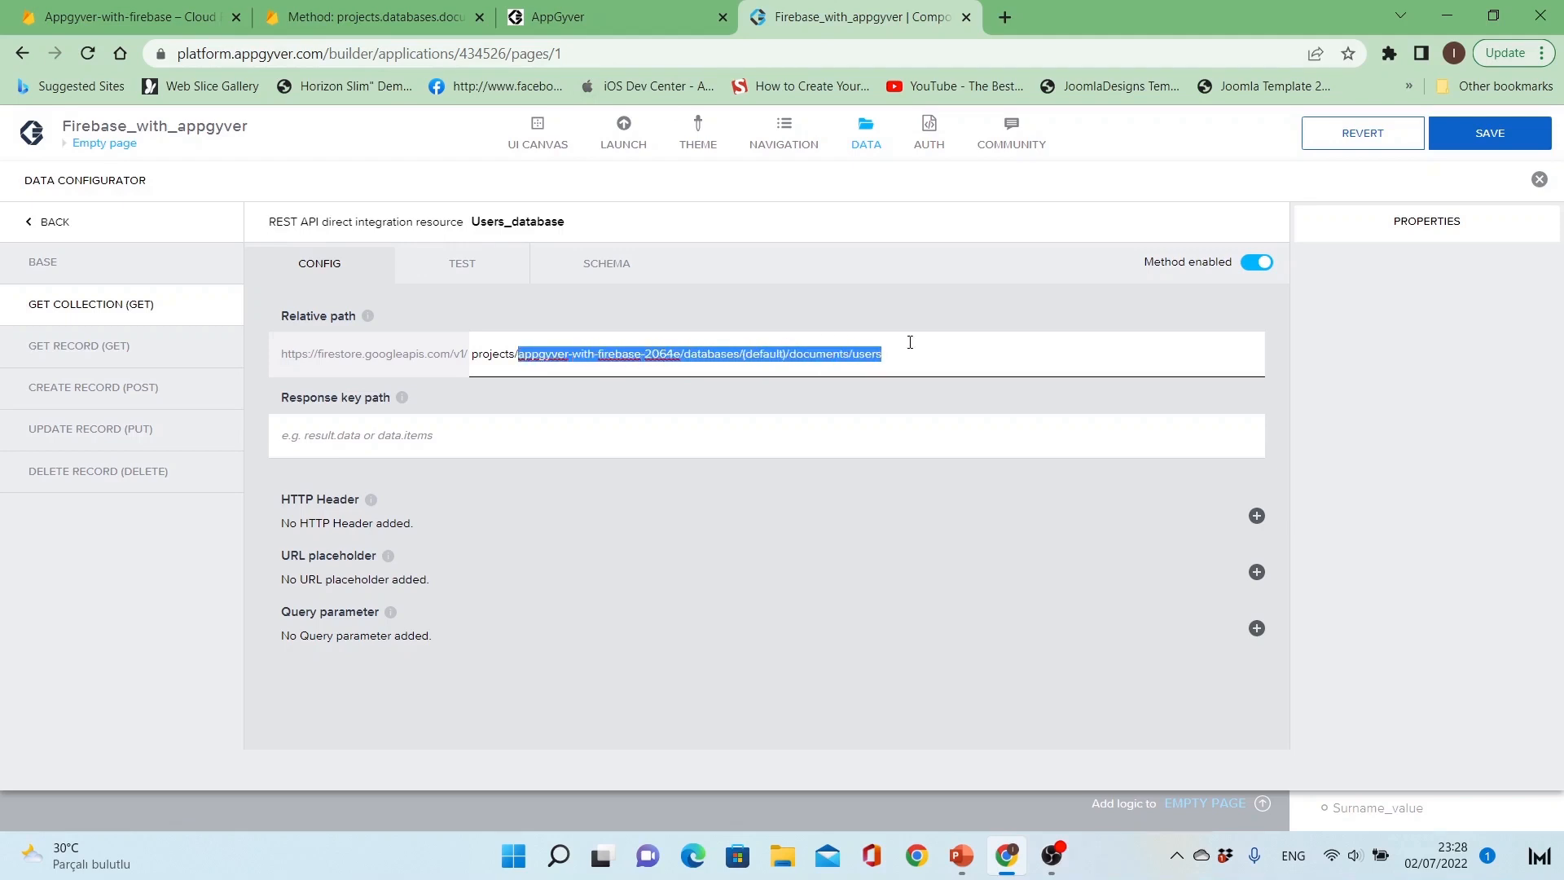
left_click(900, 356)
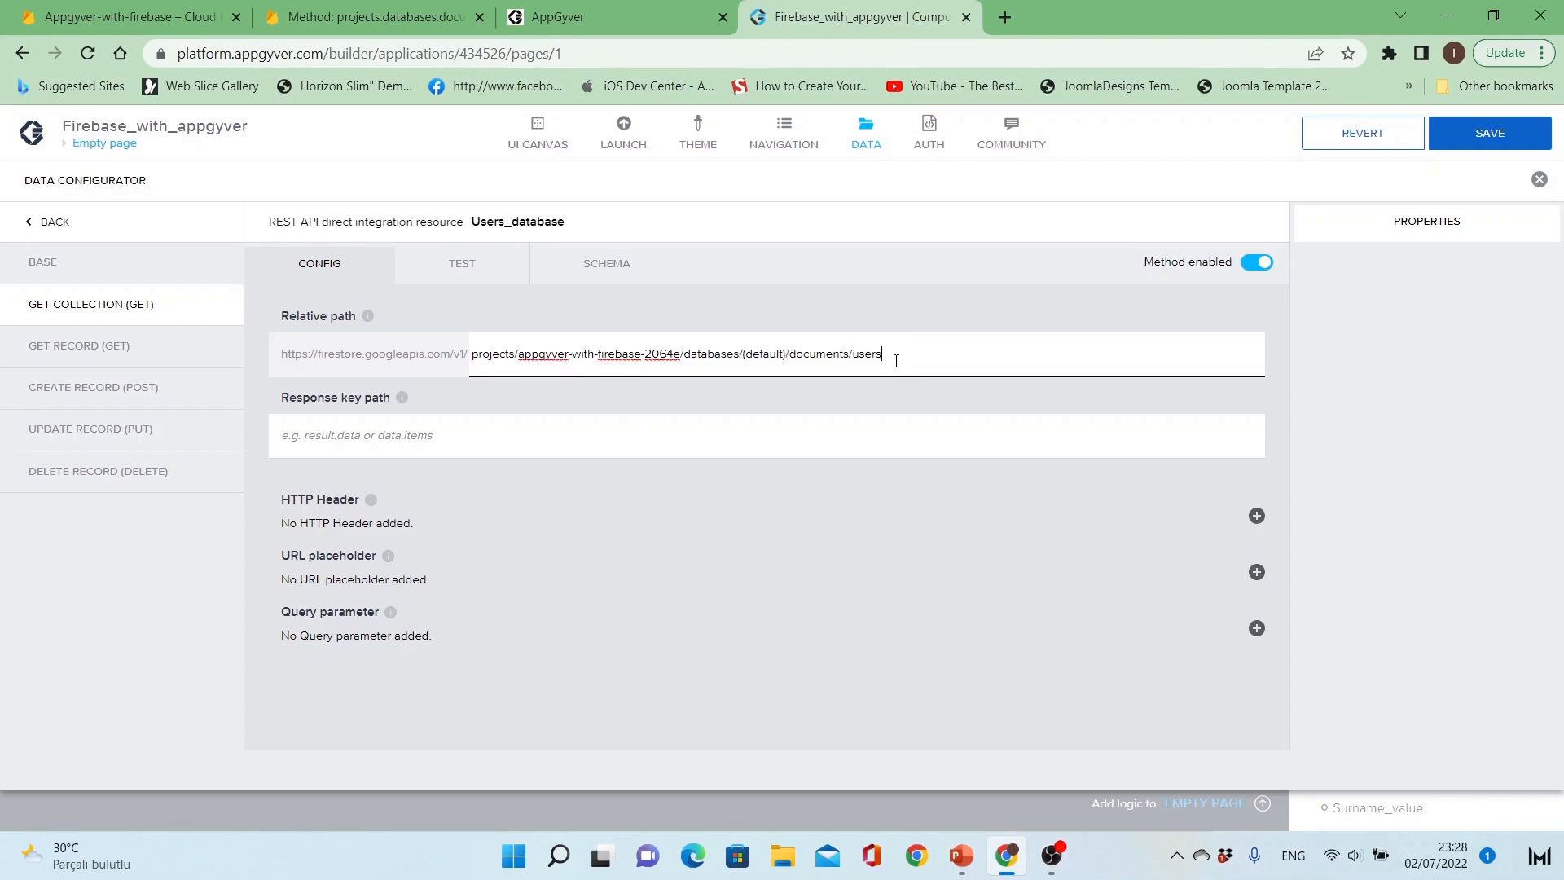
double_click(873, 353)
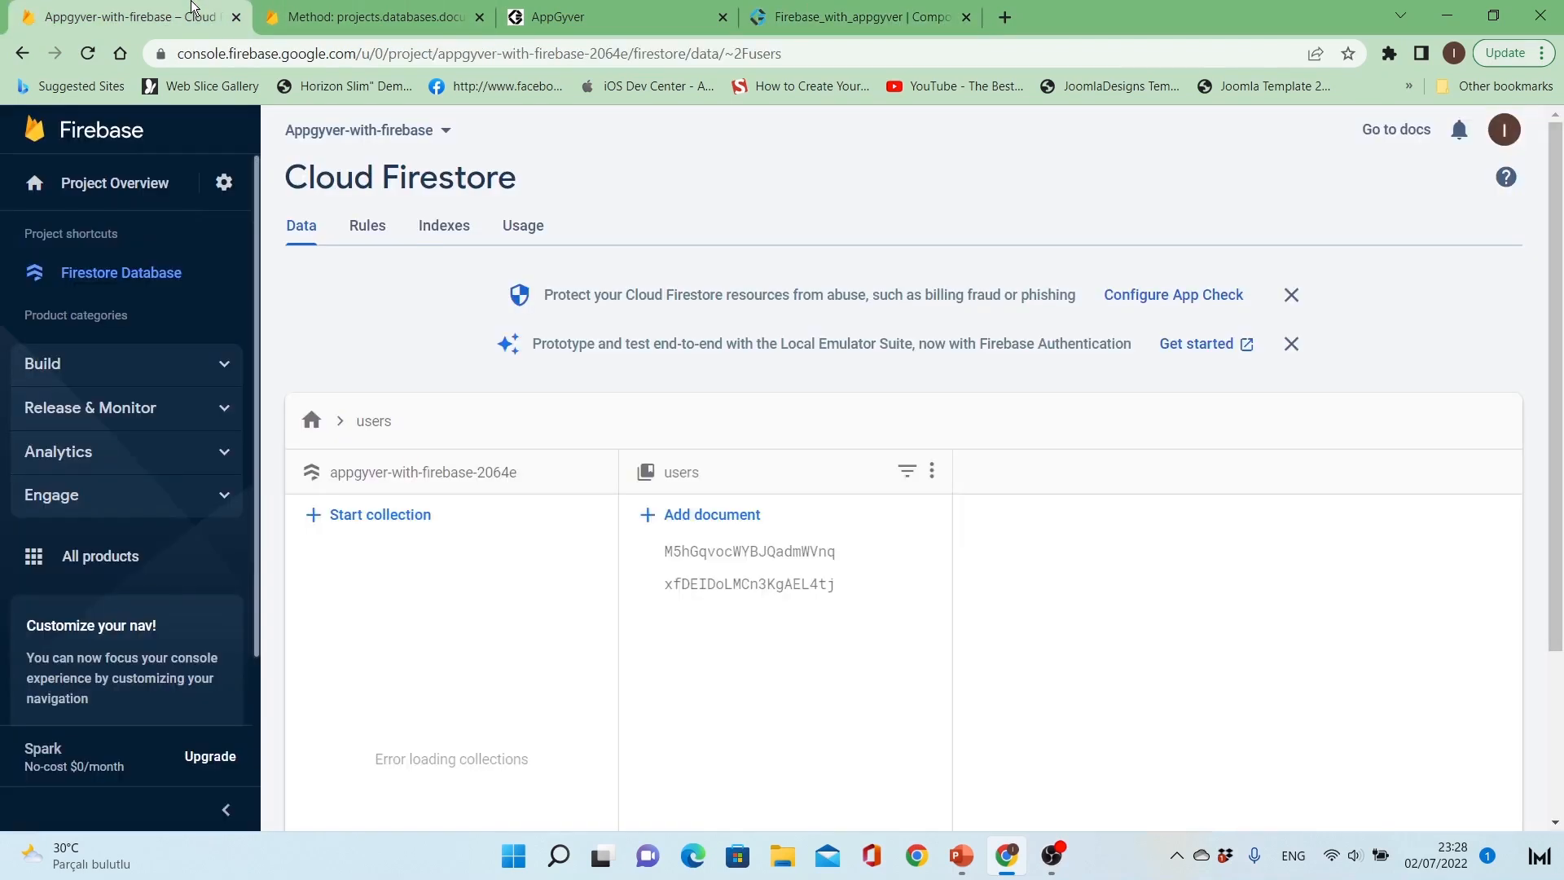
left_click(195, 16)
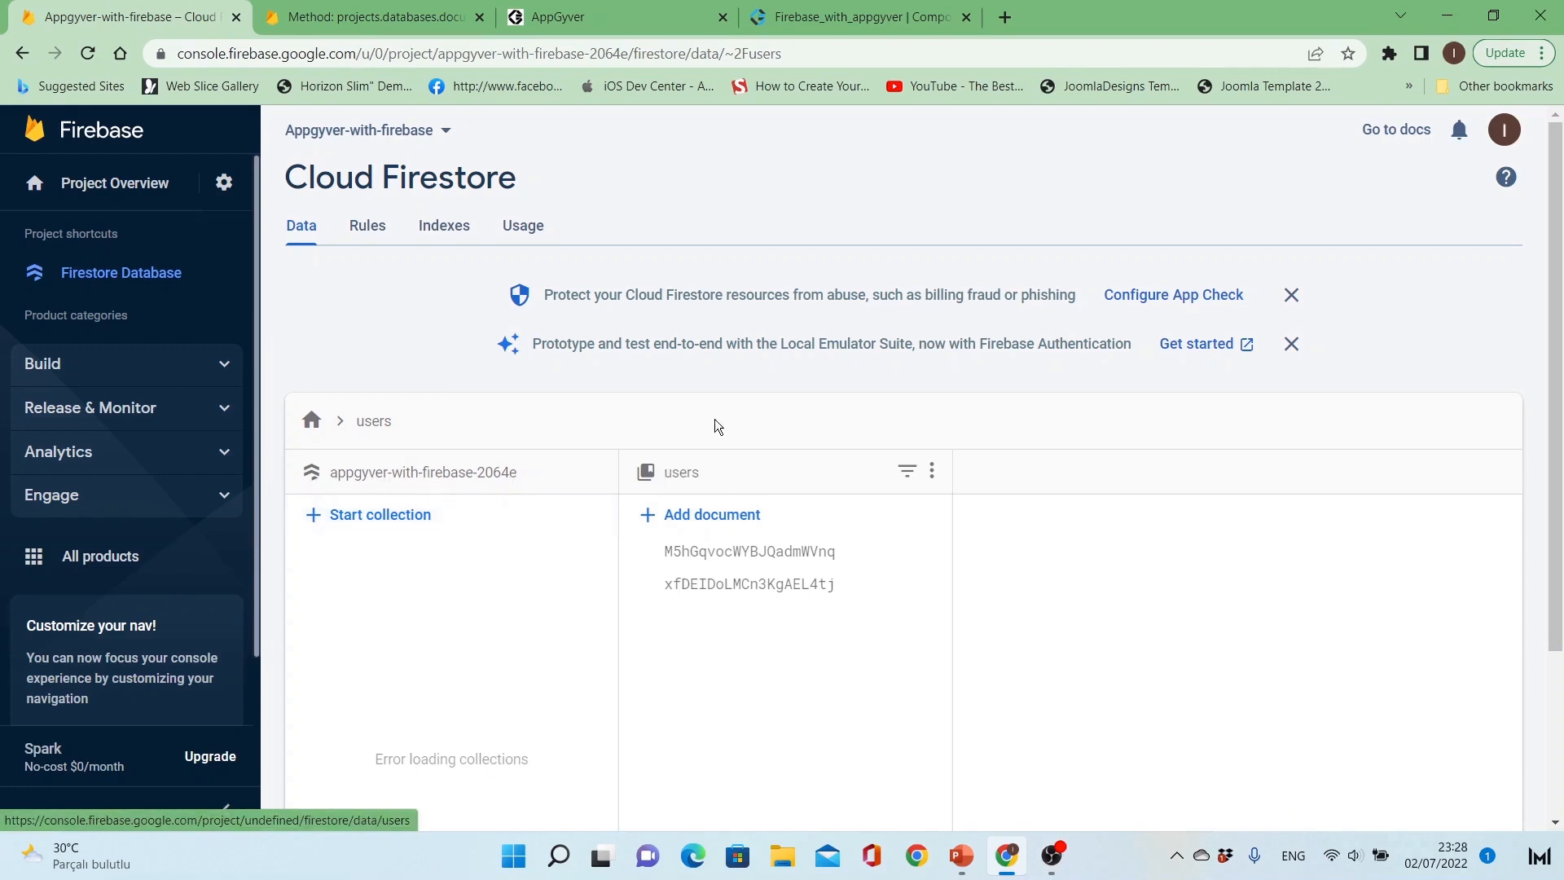
left_click(831, 31)
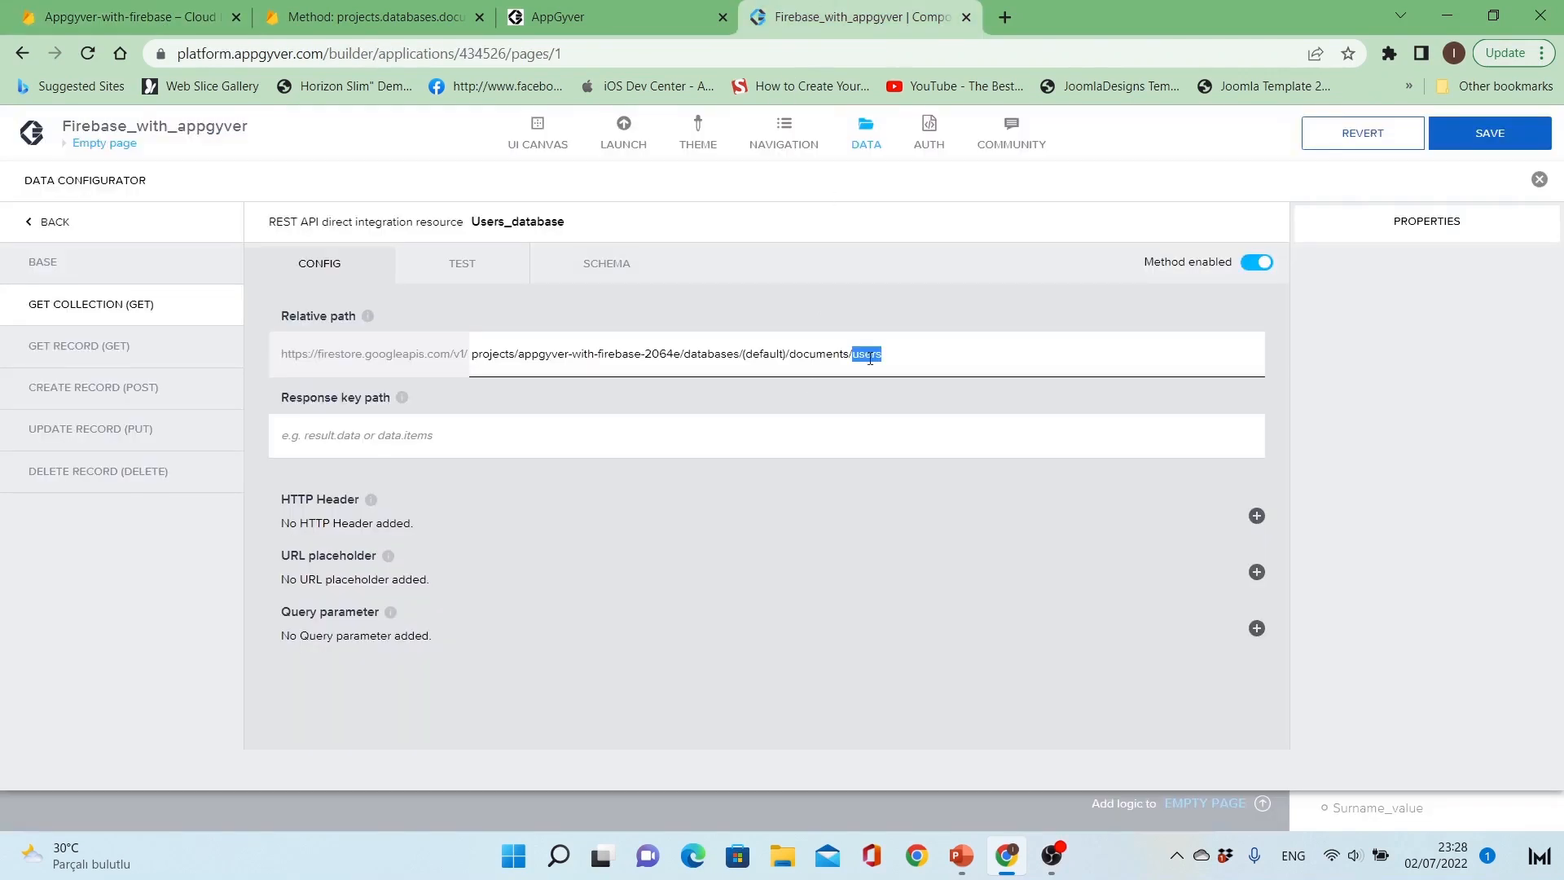
left_click(924, 350)
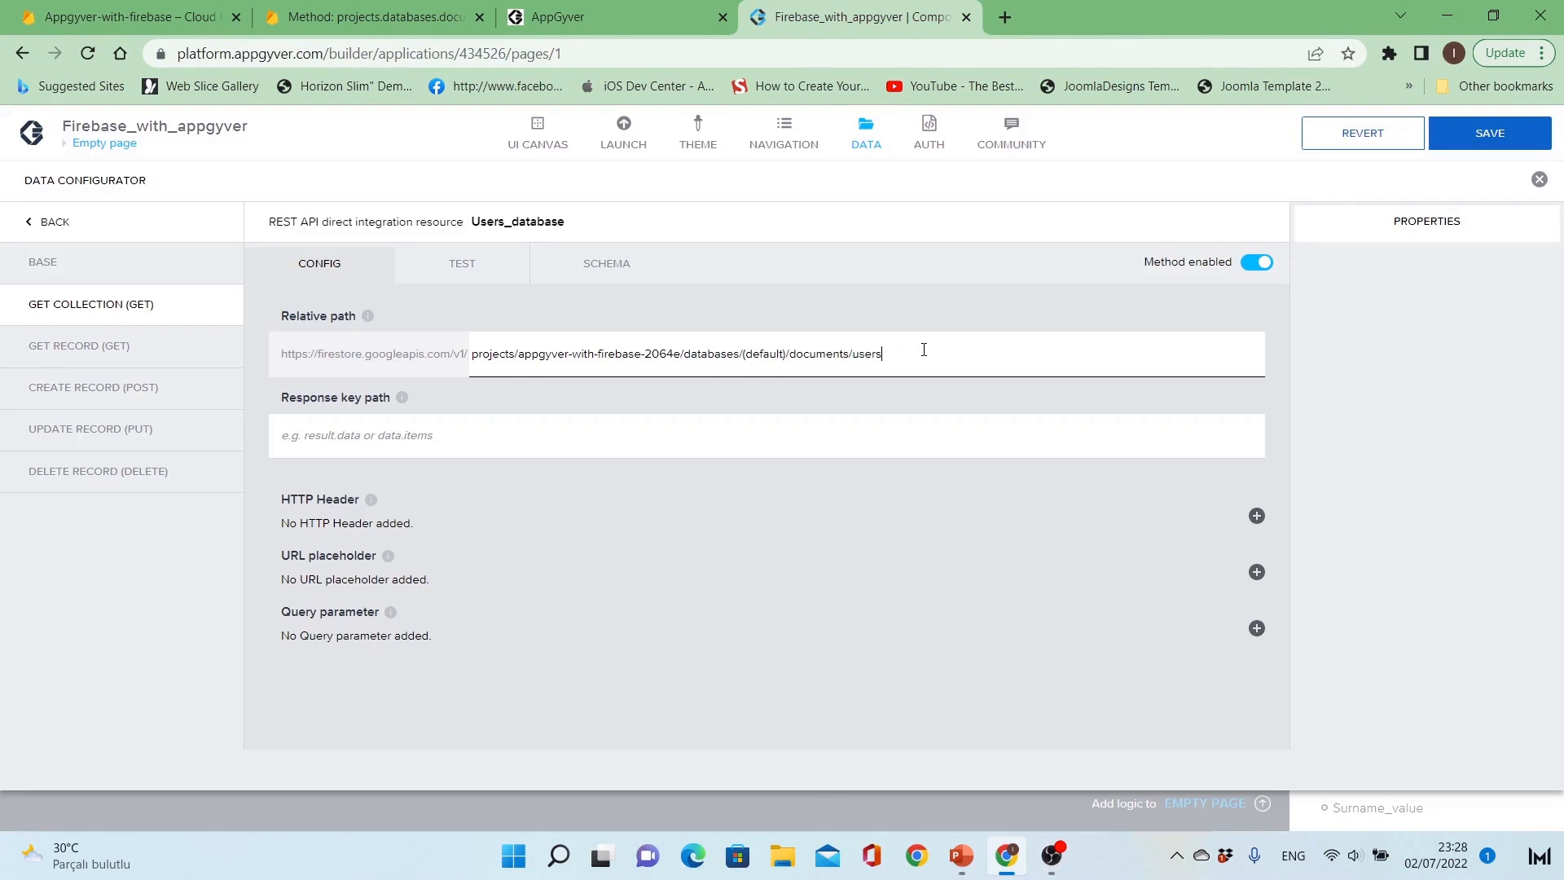
Step: Run a test of the Get Collection method and examine the message at the start of the API response
left_click(458, 264)
left_click(440, 321)
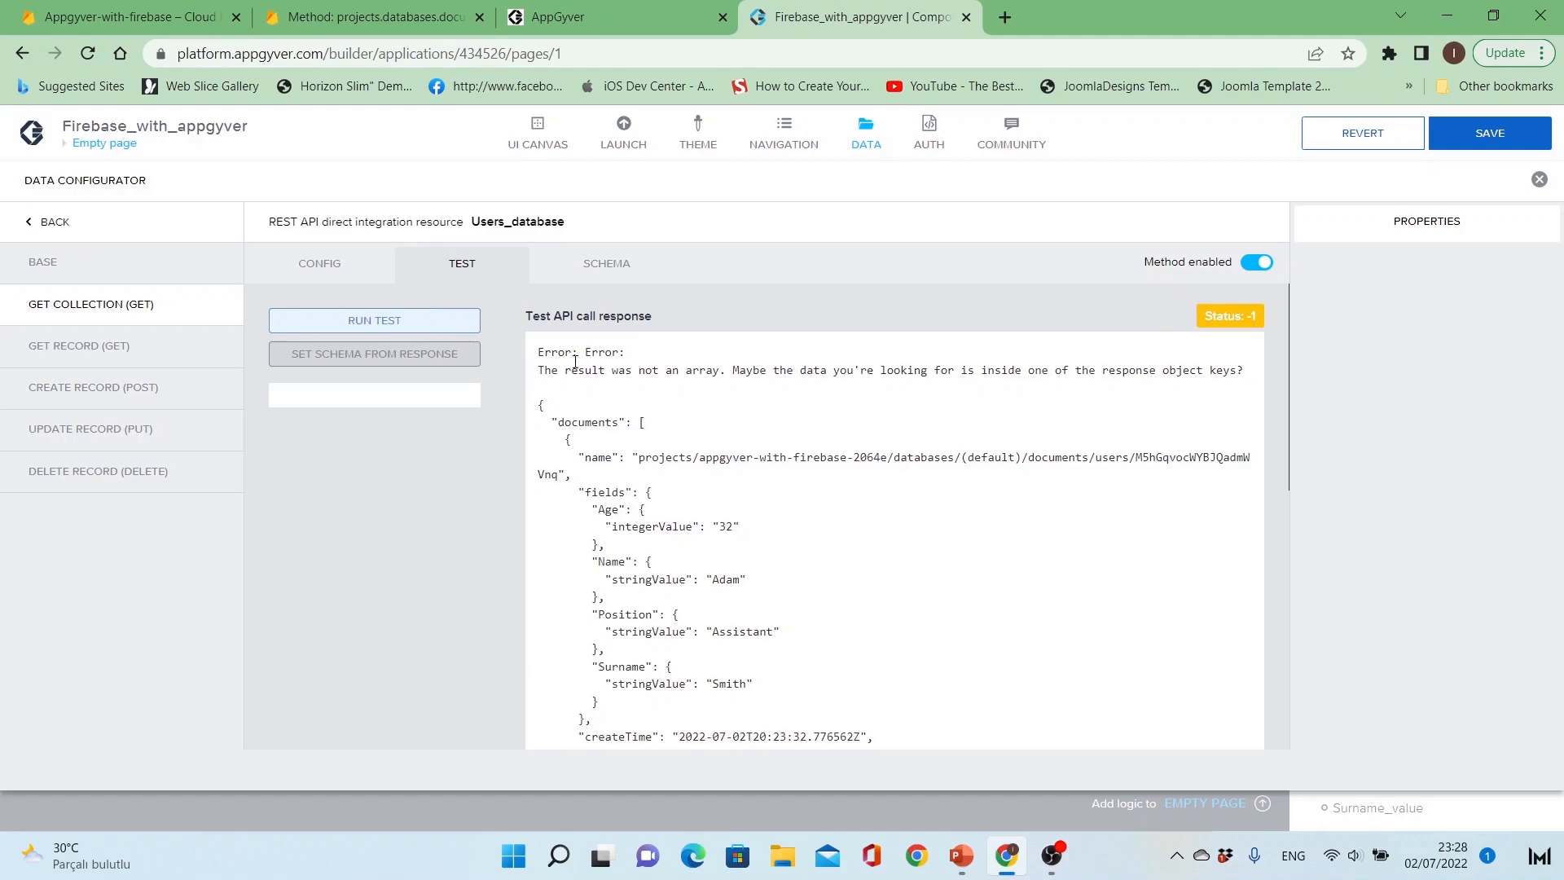
left_click_drag(544, 353, 908, 372)
left_click(901, 372)
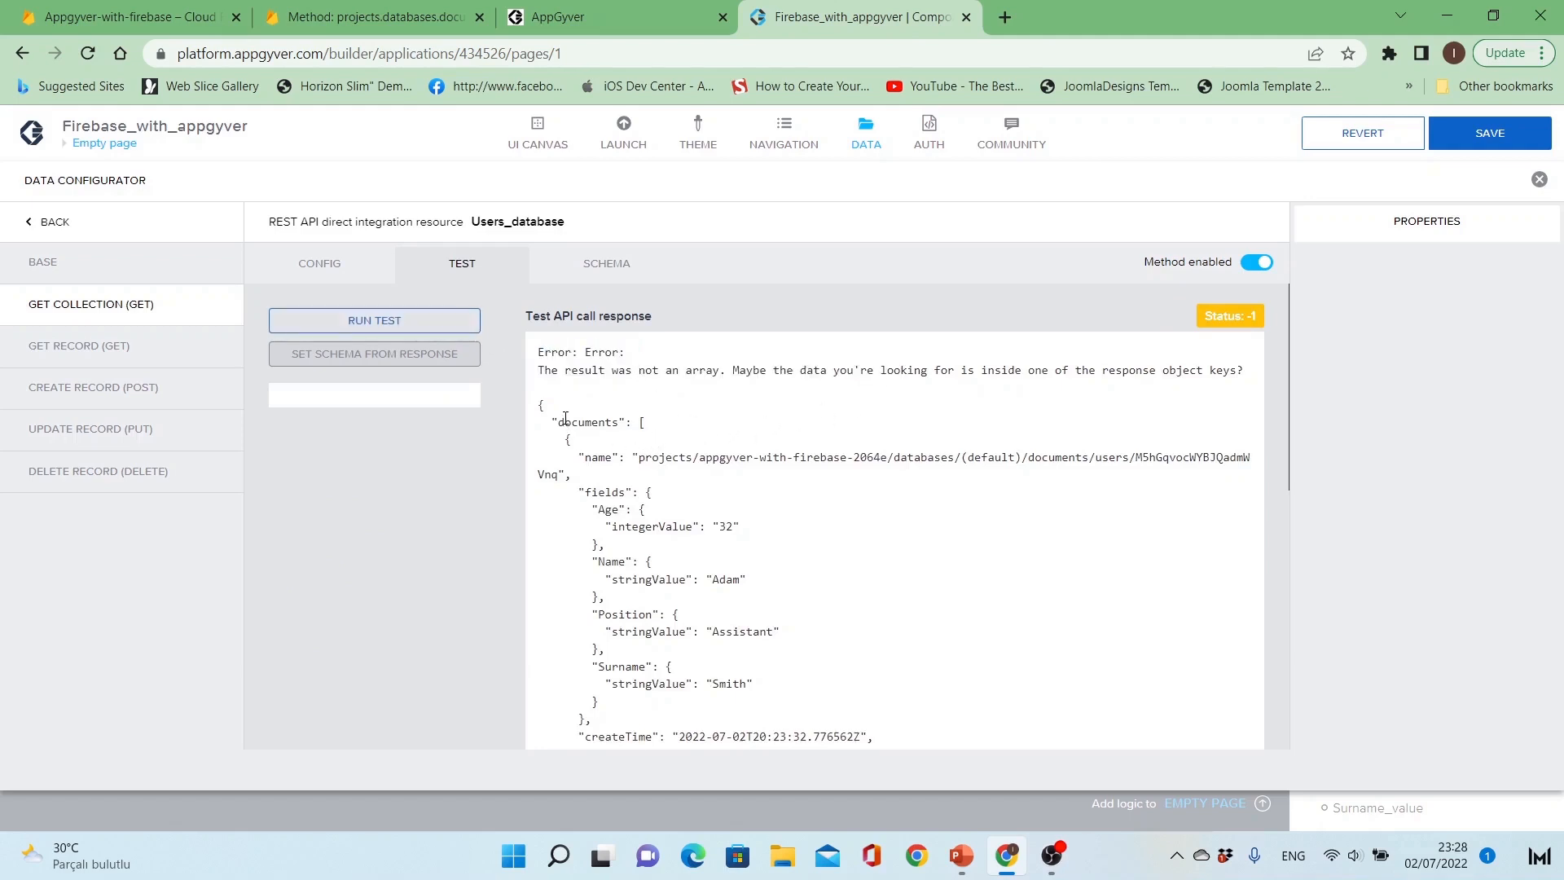
Step: Set the response key path of the Get Collection method to documents, the array key in the test response
left_click_drag(562, 419, 620, 416)
scroll(633, 458, "down", 6)
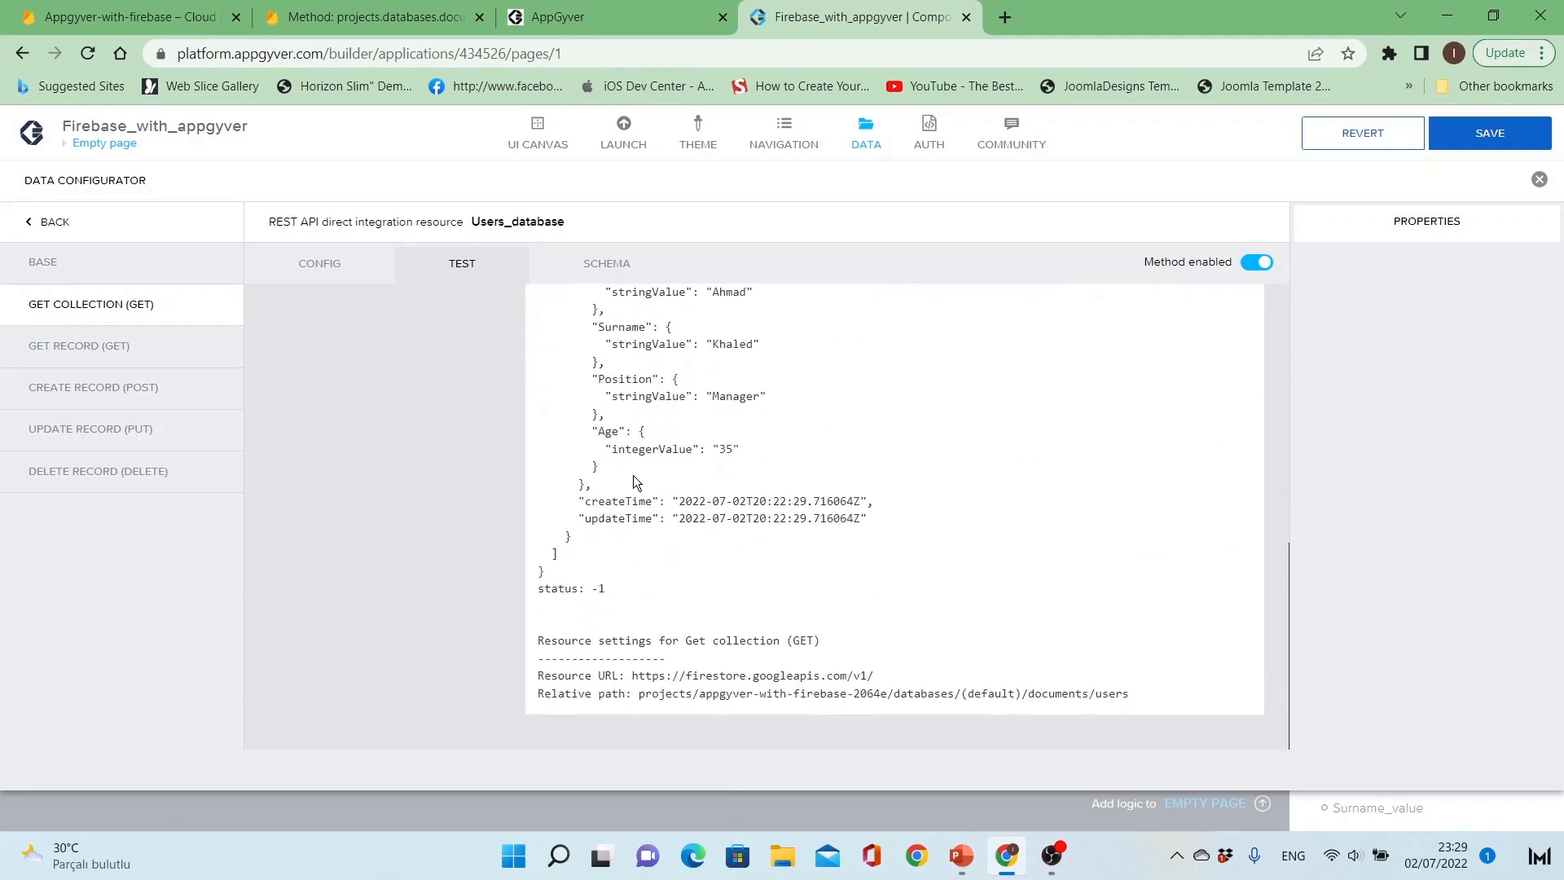
scroll(633, 475, "up", 6)
left_click(316, 265)
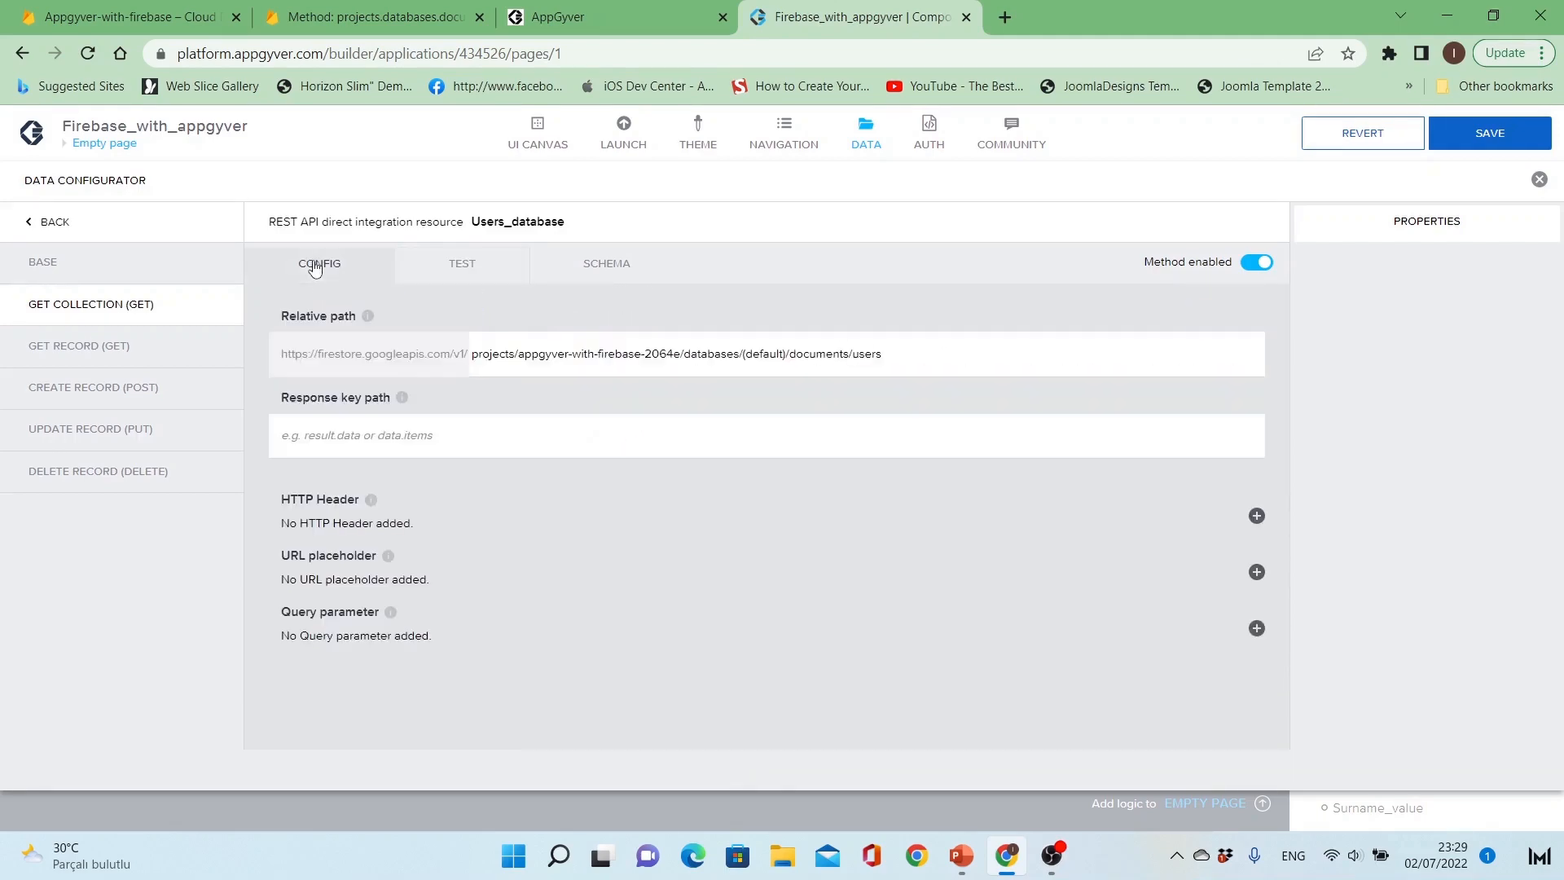
left_click(401, 436)
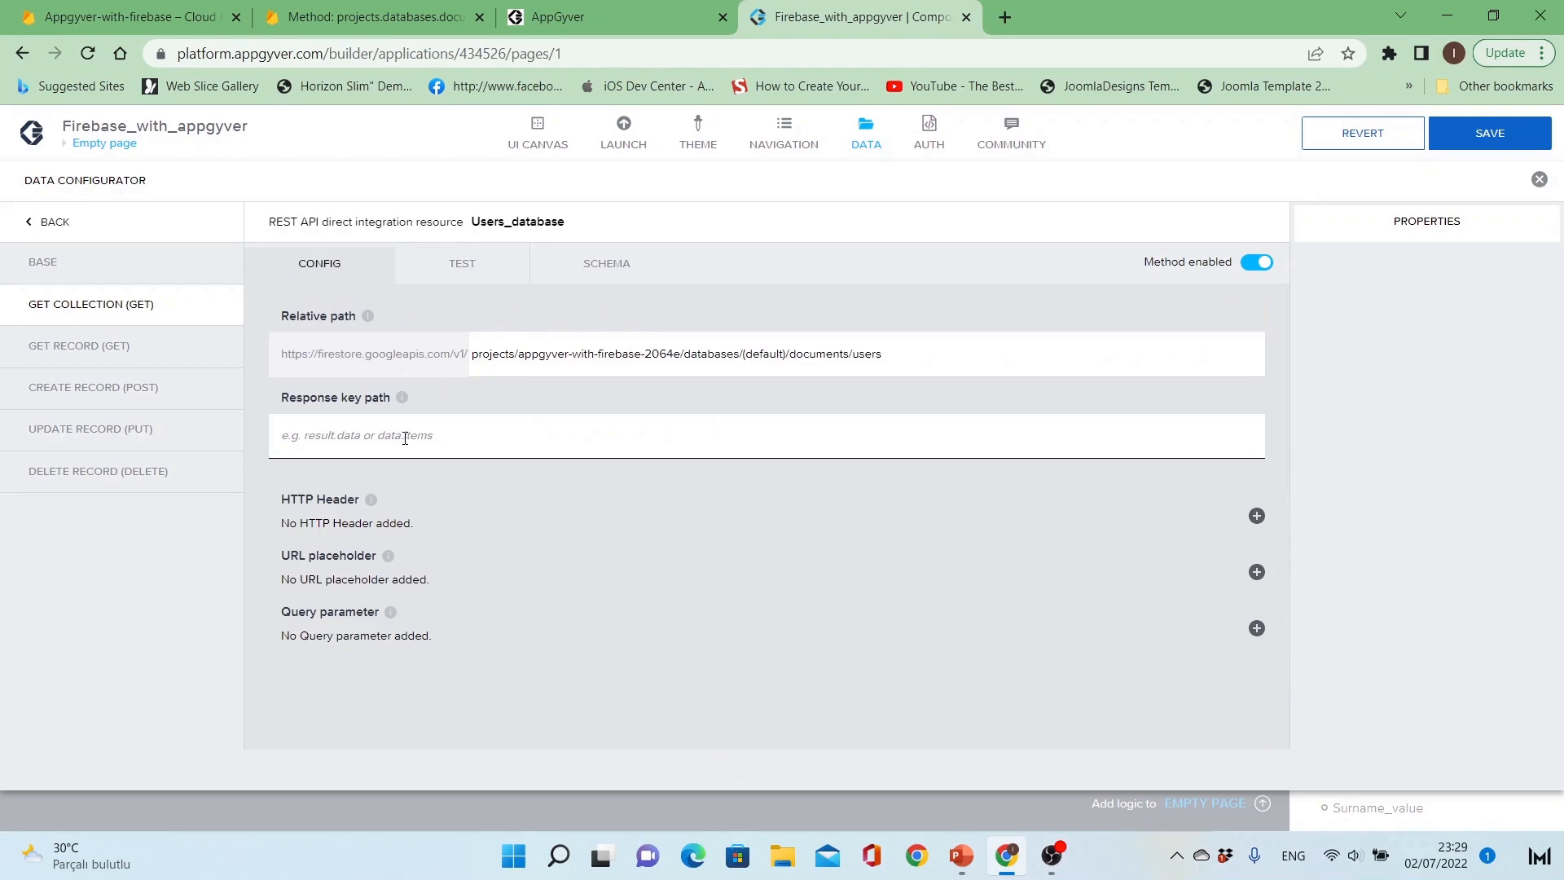
type("documents")
Step: Rerun the Get Collection test and set the method's schema from the response, reviewing the properties and collapsing the fields object
left_click(448, 273)
left_click(419, 321)
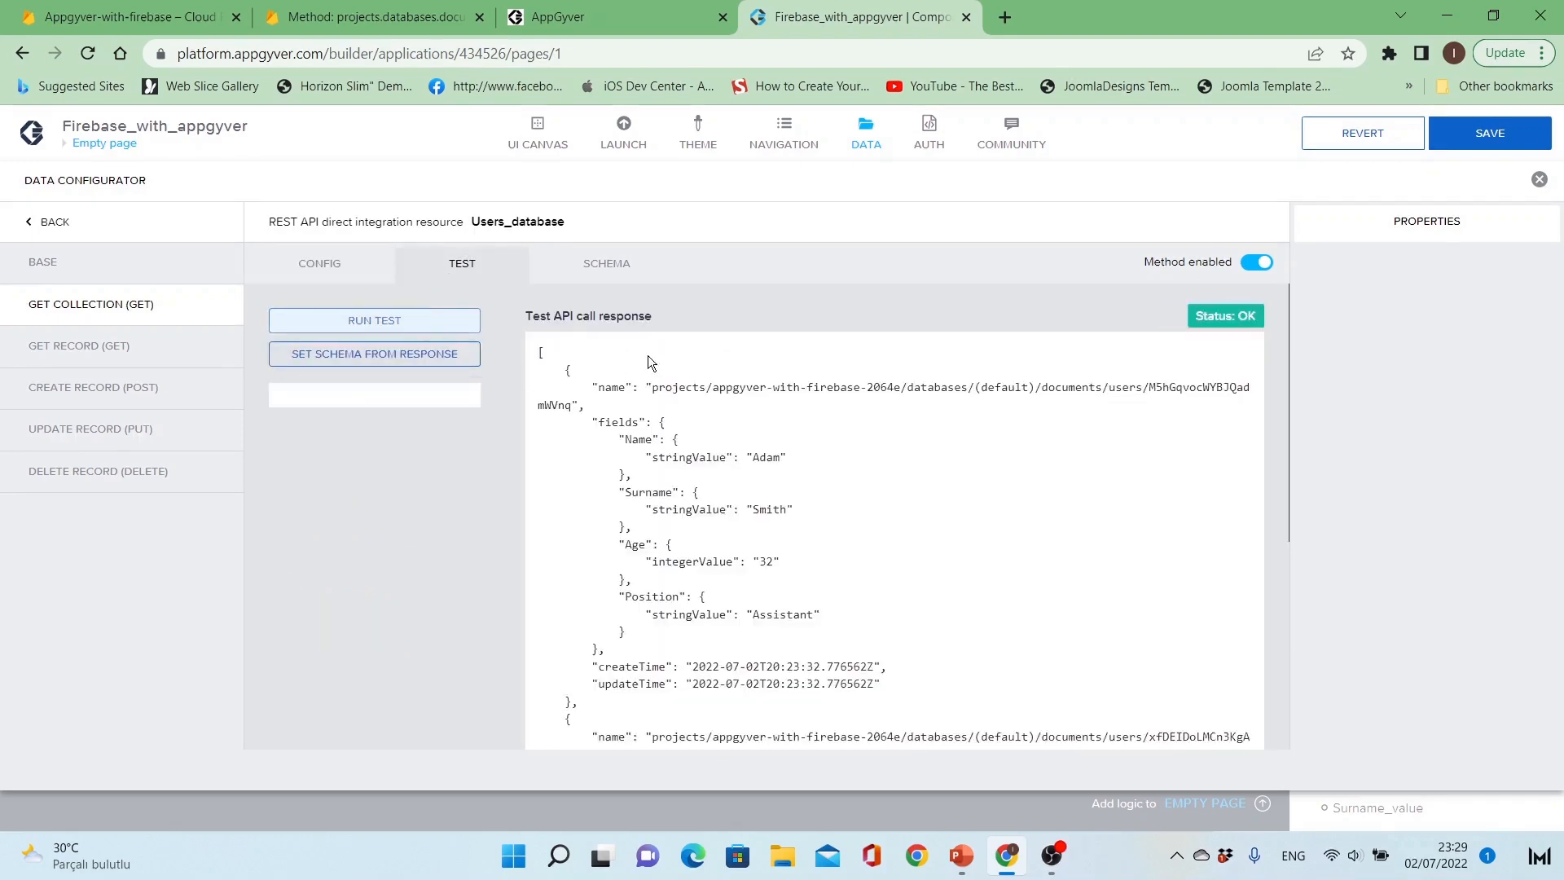
left_click(414, 356)
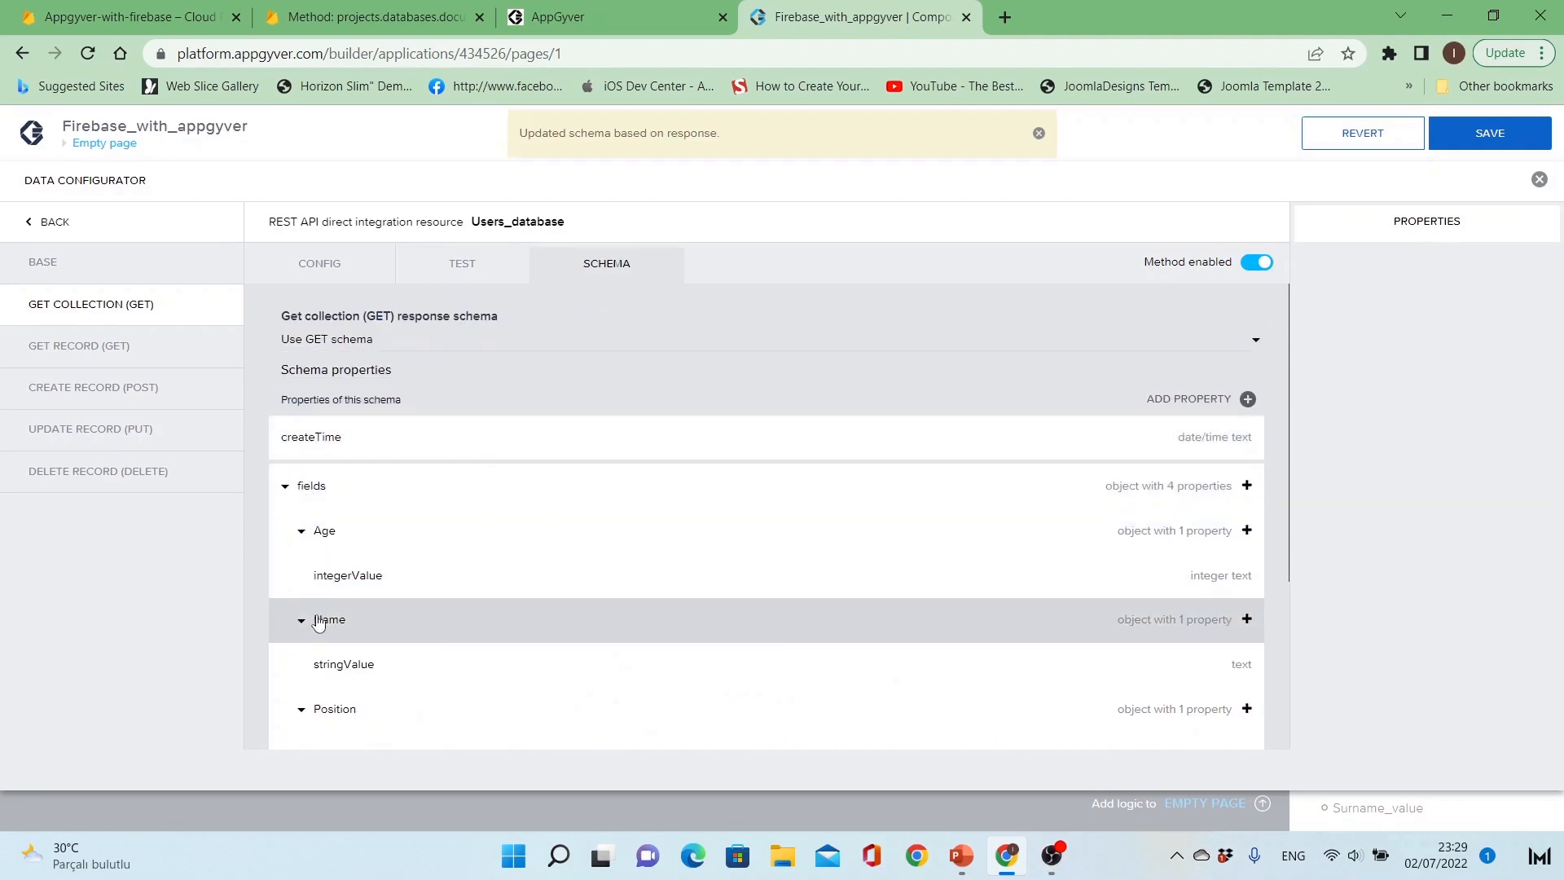
scroll(317, 658, "down", 3)
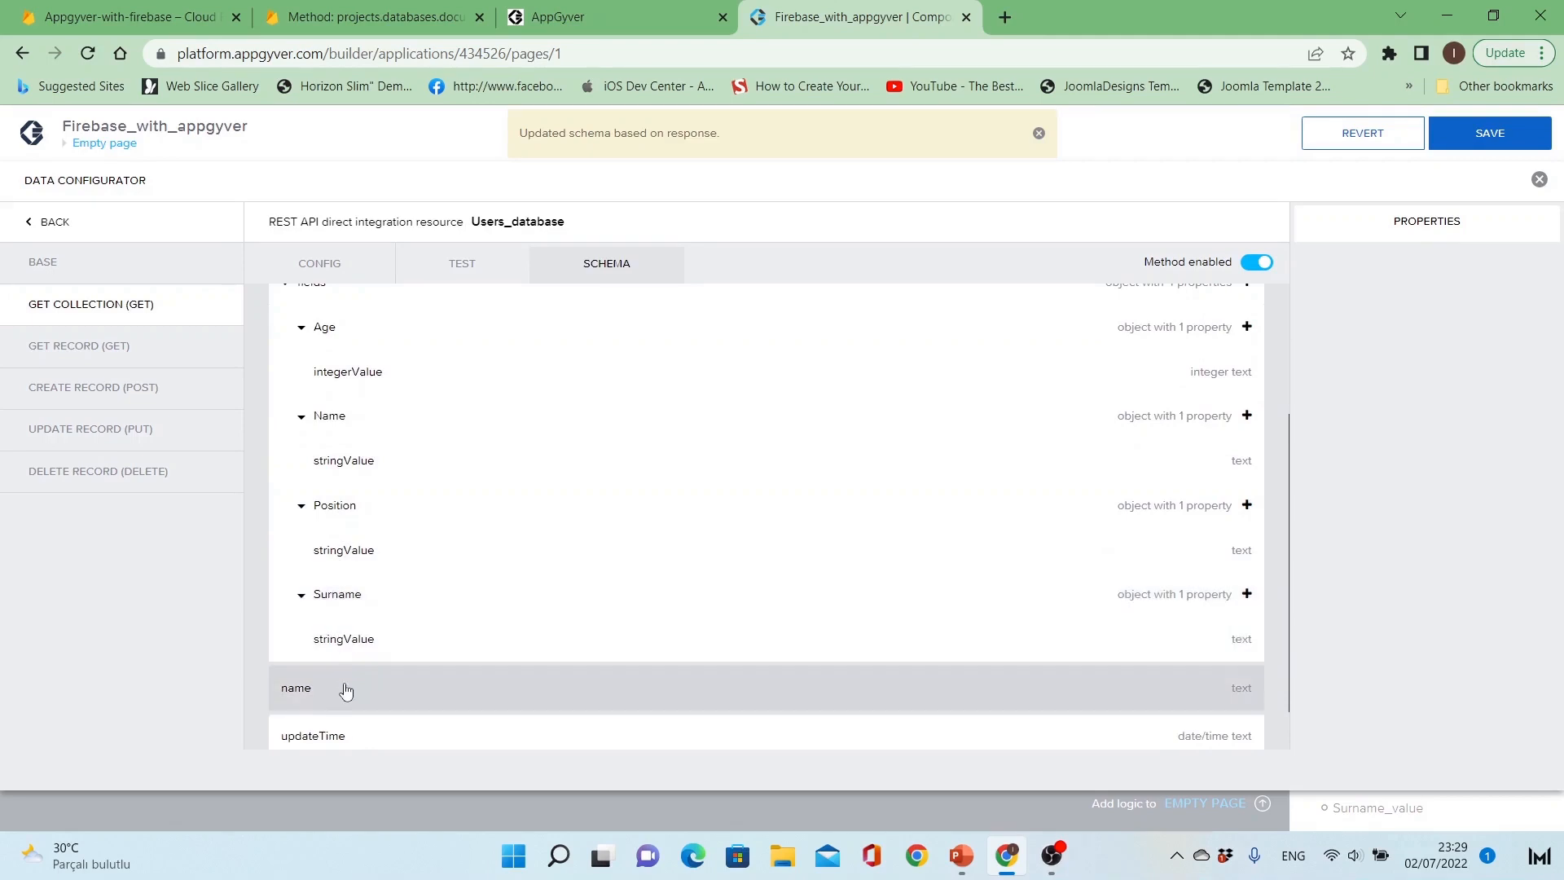
scroll(349, 691, "down", 1)
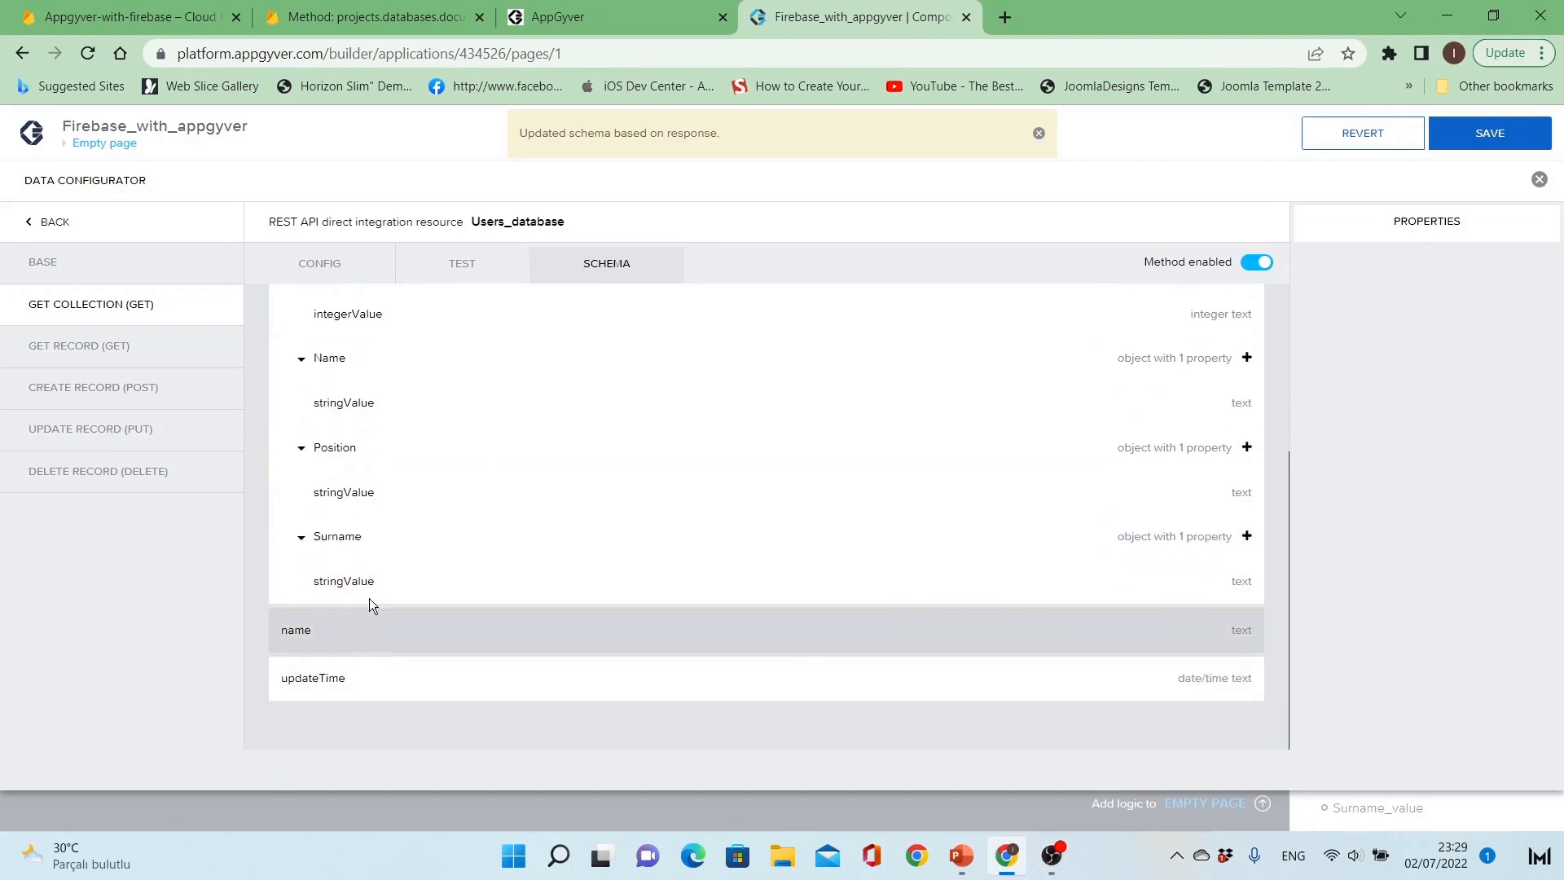
scroll(369, 604, "up", 2)
scroll(379, 558, "up", 2)
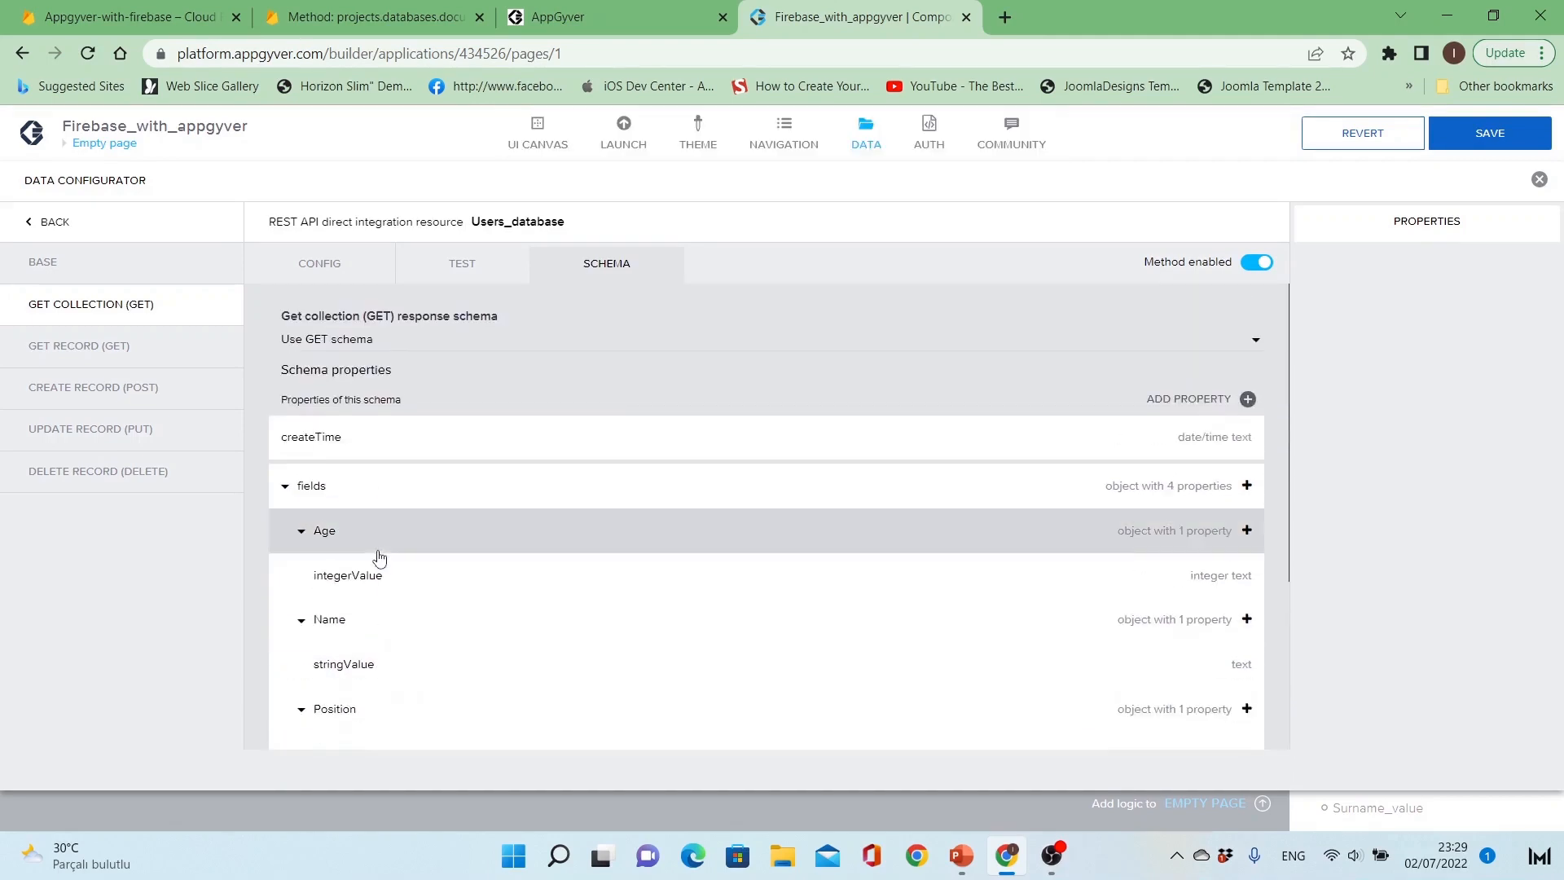
left_click(283, 487)
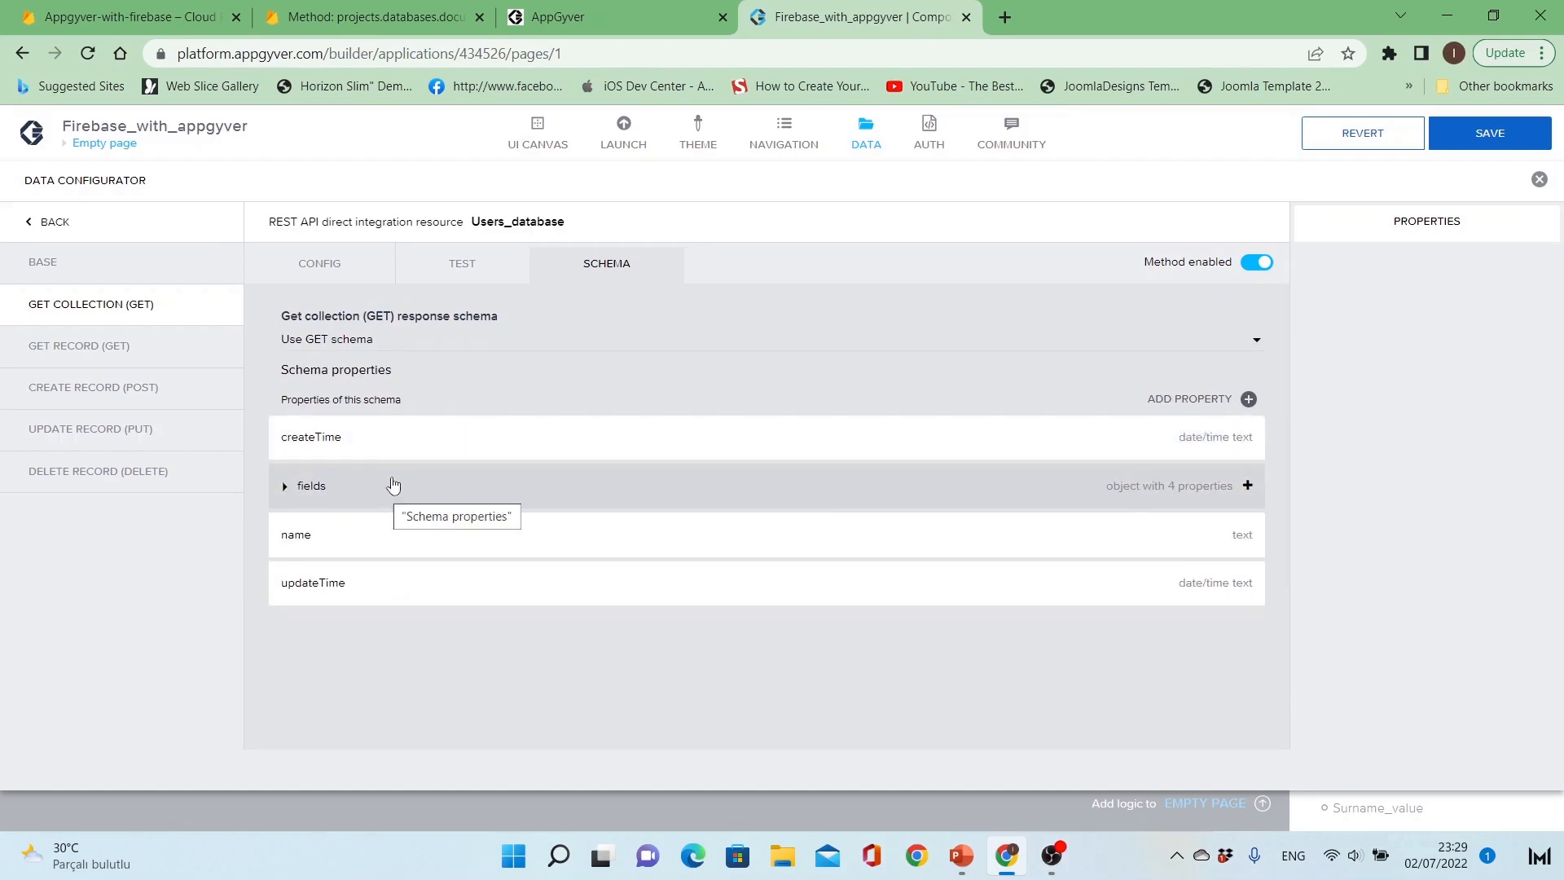
Step: Open the Get Record method's configuration and bring up the Firestore REST reference page for the documents get method
left_click(330, 269)
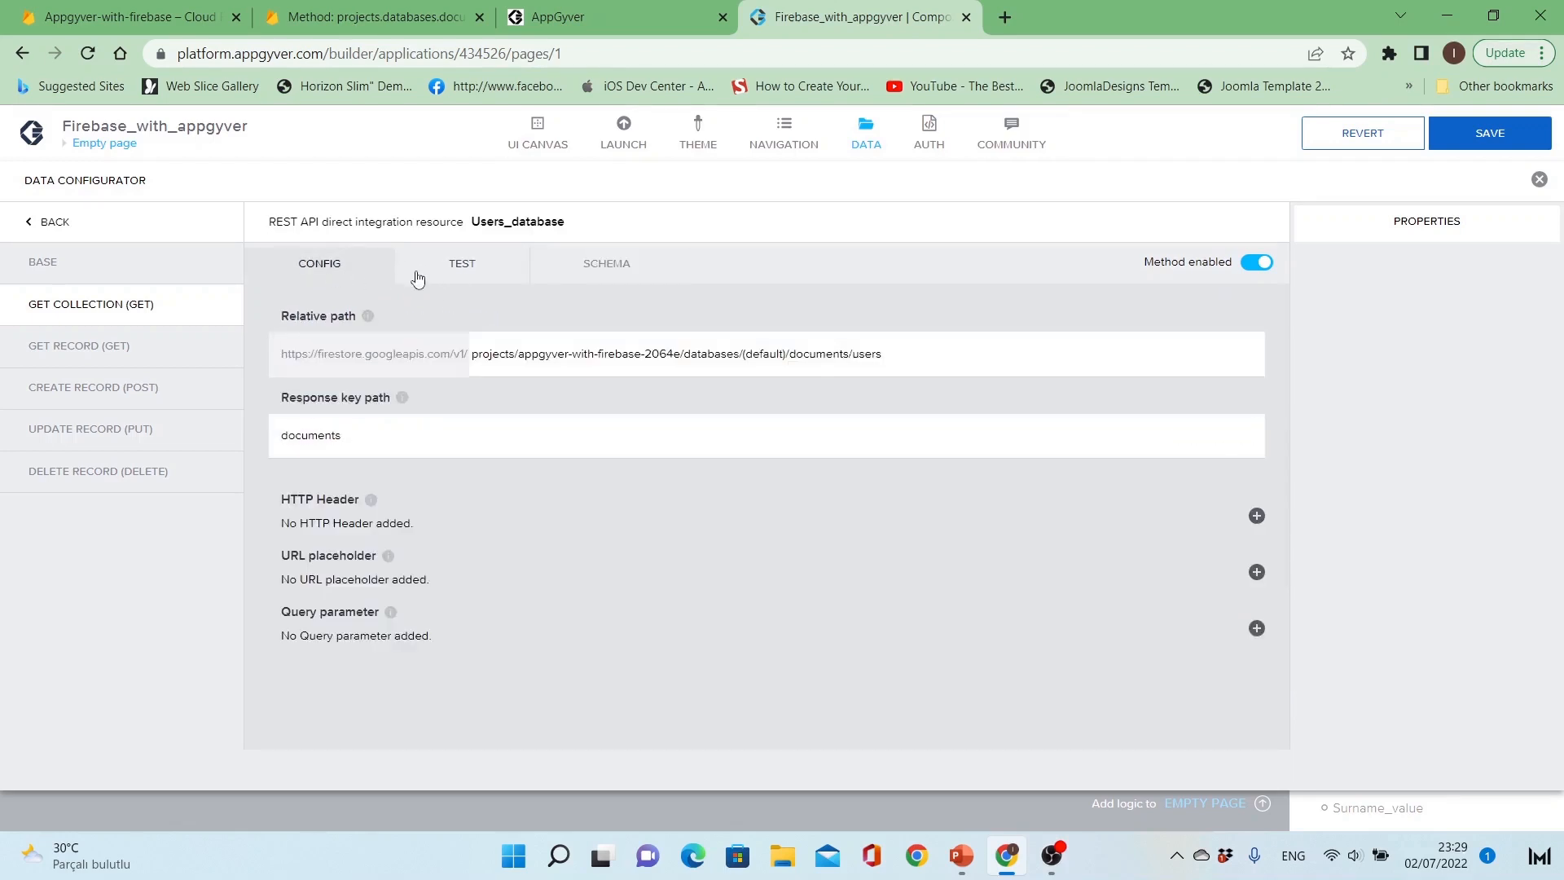
left_click(129, 359)
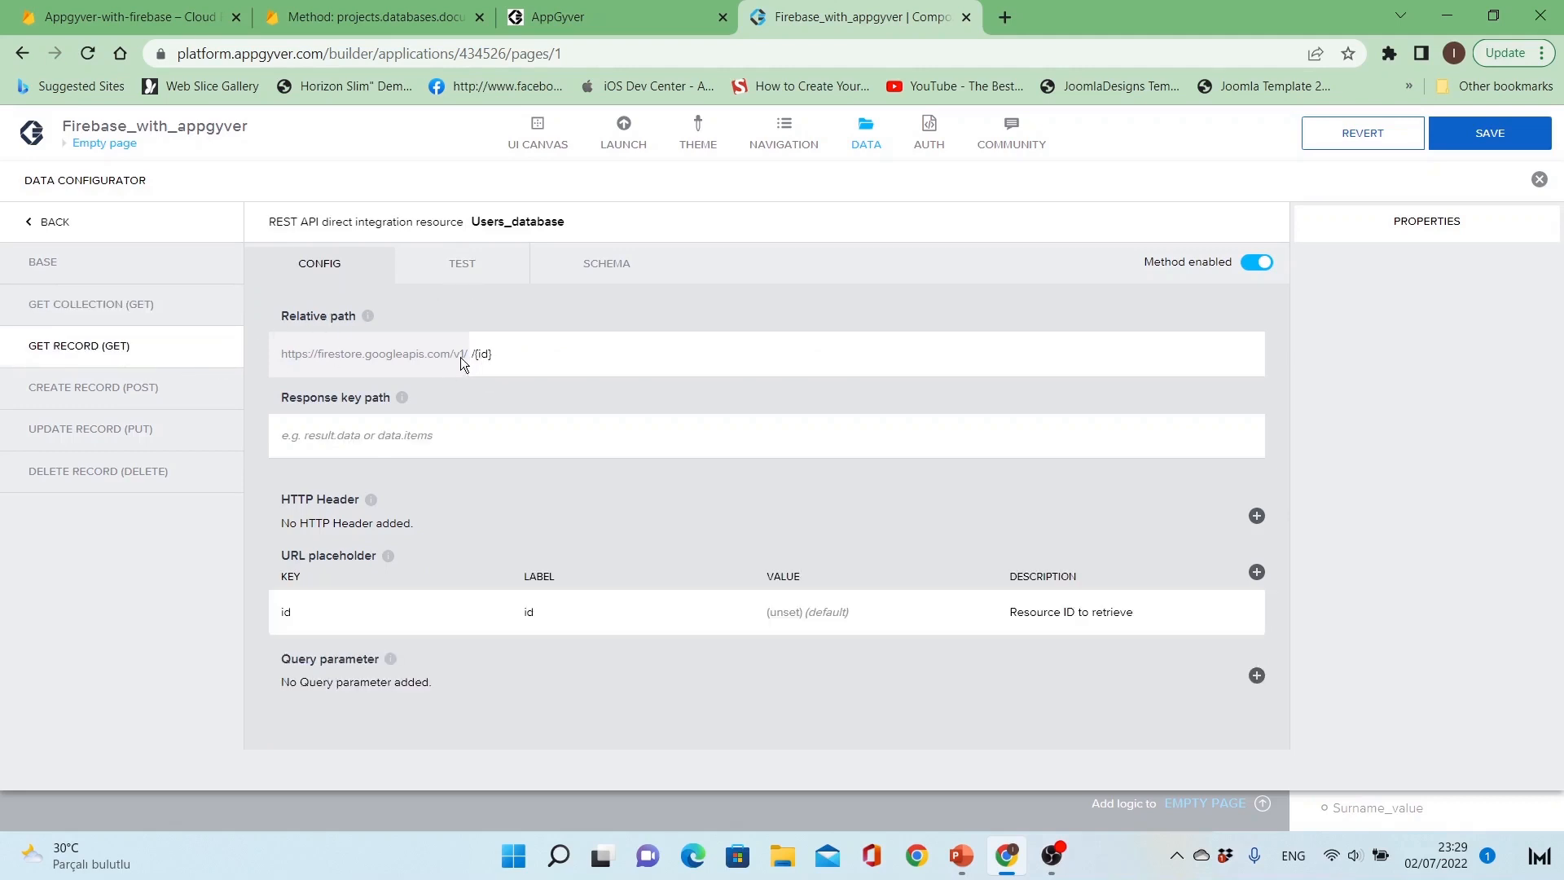
left_click(324, 10)
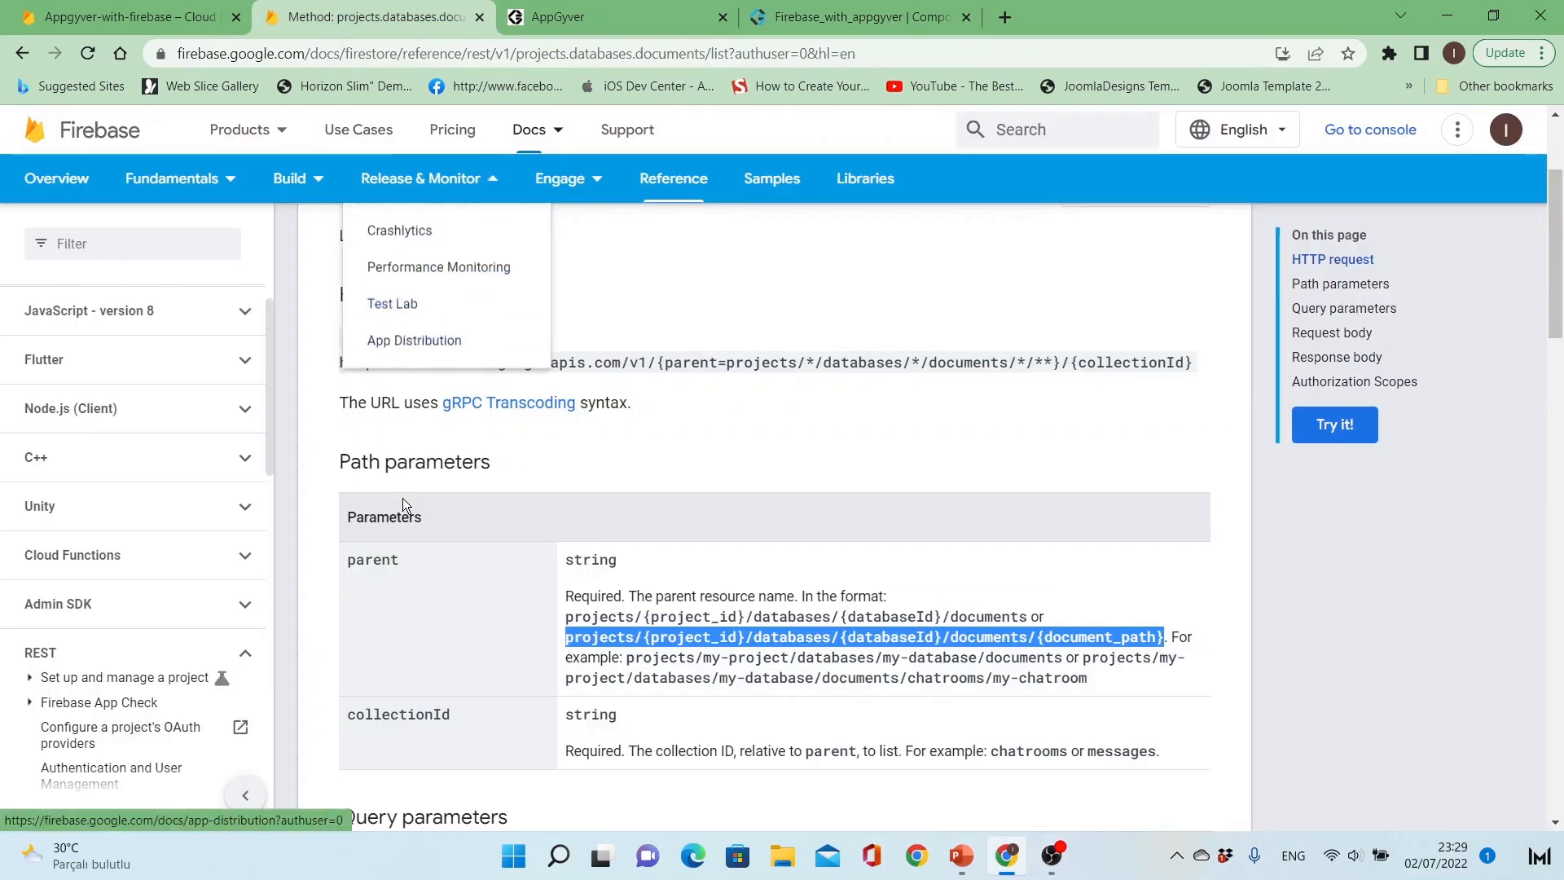
key("alt+Left")
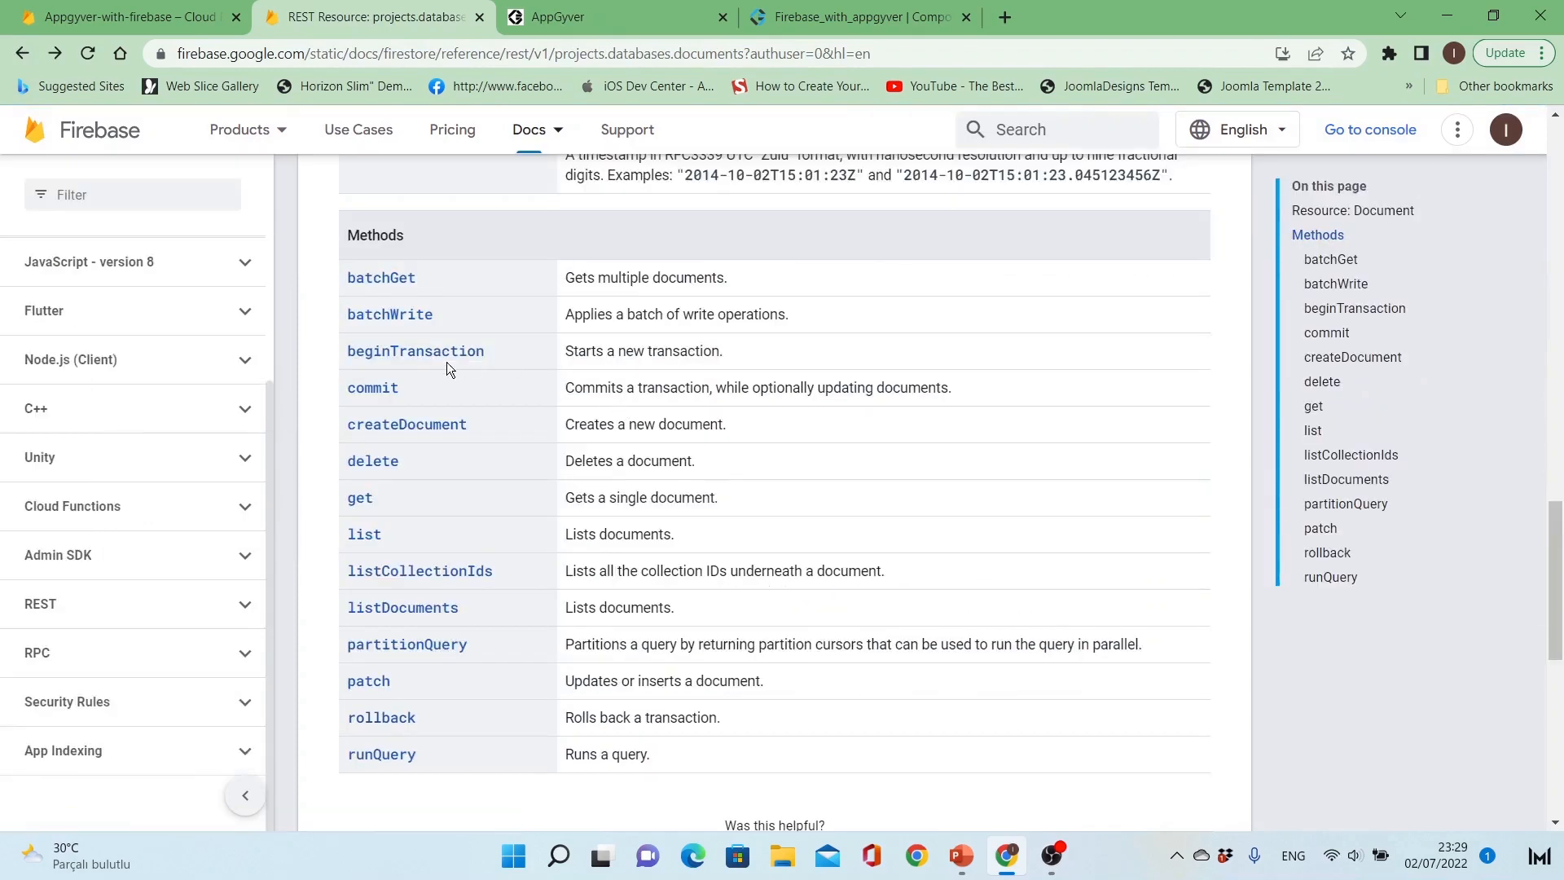
left_click(369, 506)
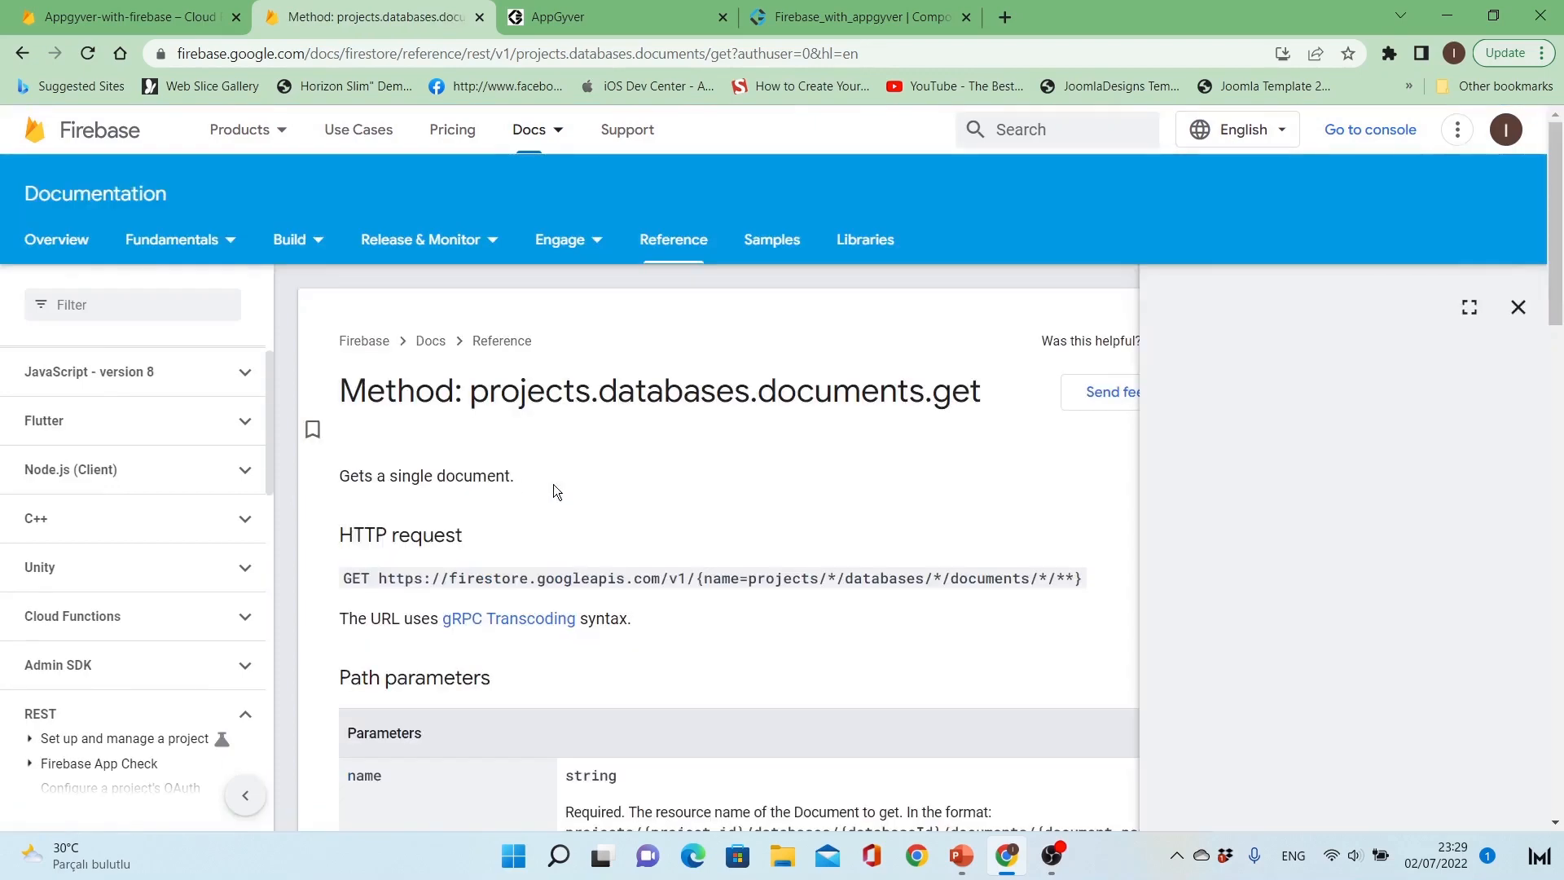
Step: Copy the path format projects/{project_id}/databases/{databaseId}/documents/{document_path} from the name parameter's description in the get method reference
scroll(672, 466, "down", 3)
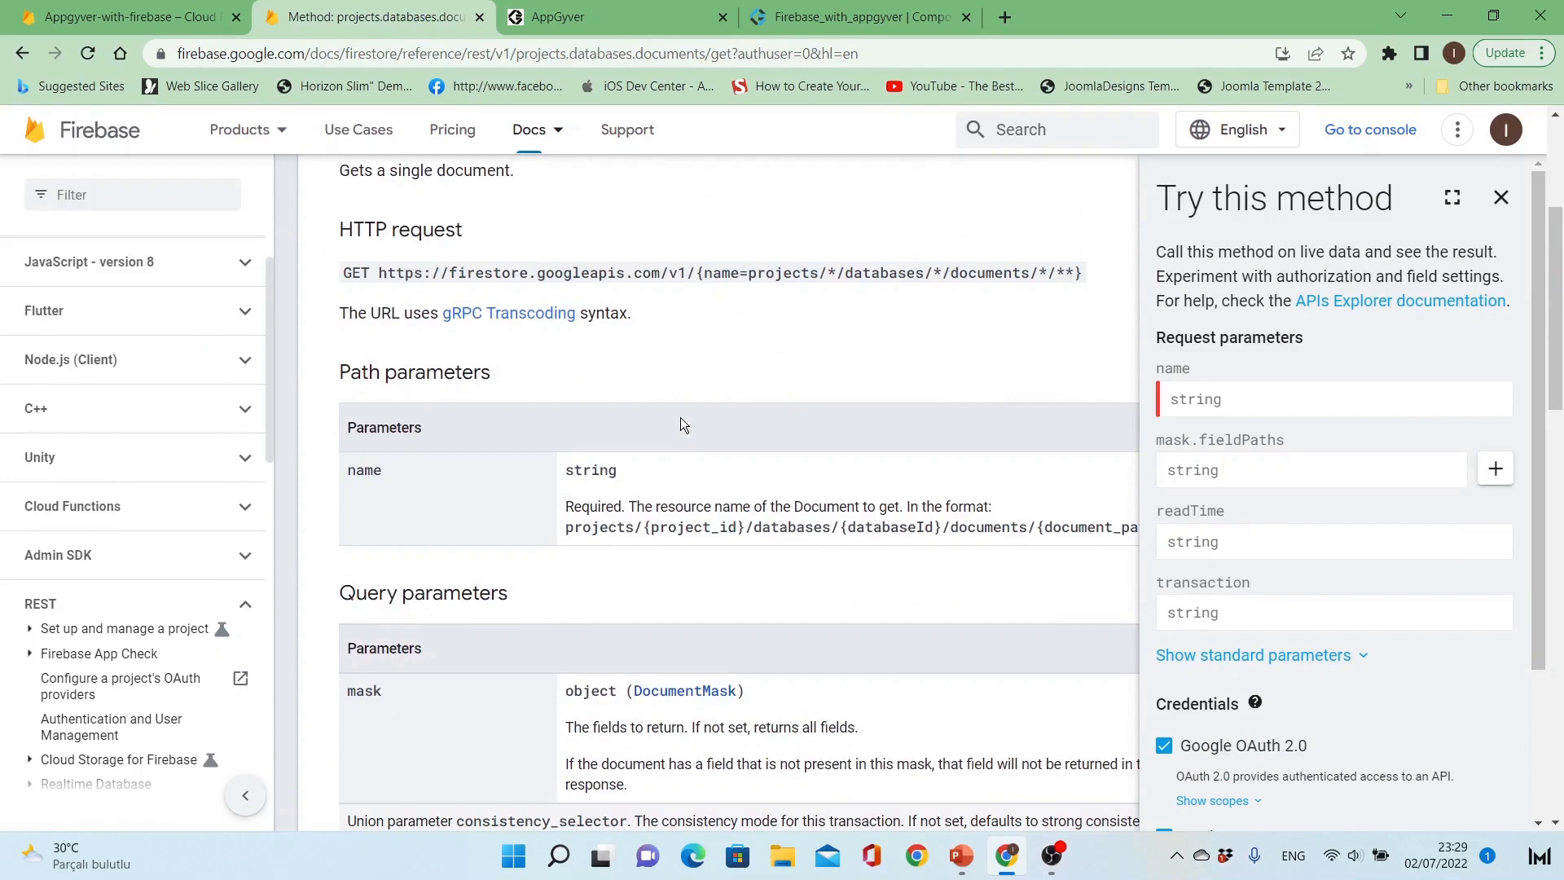
left_click_drag(379, 273, 1081, 270)
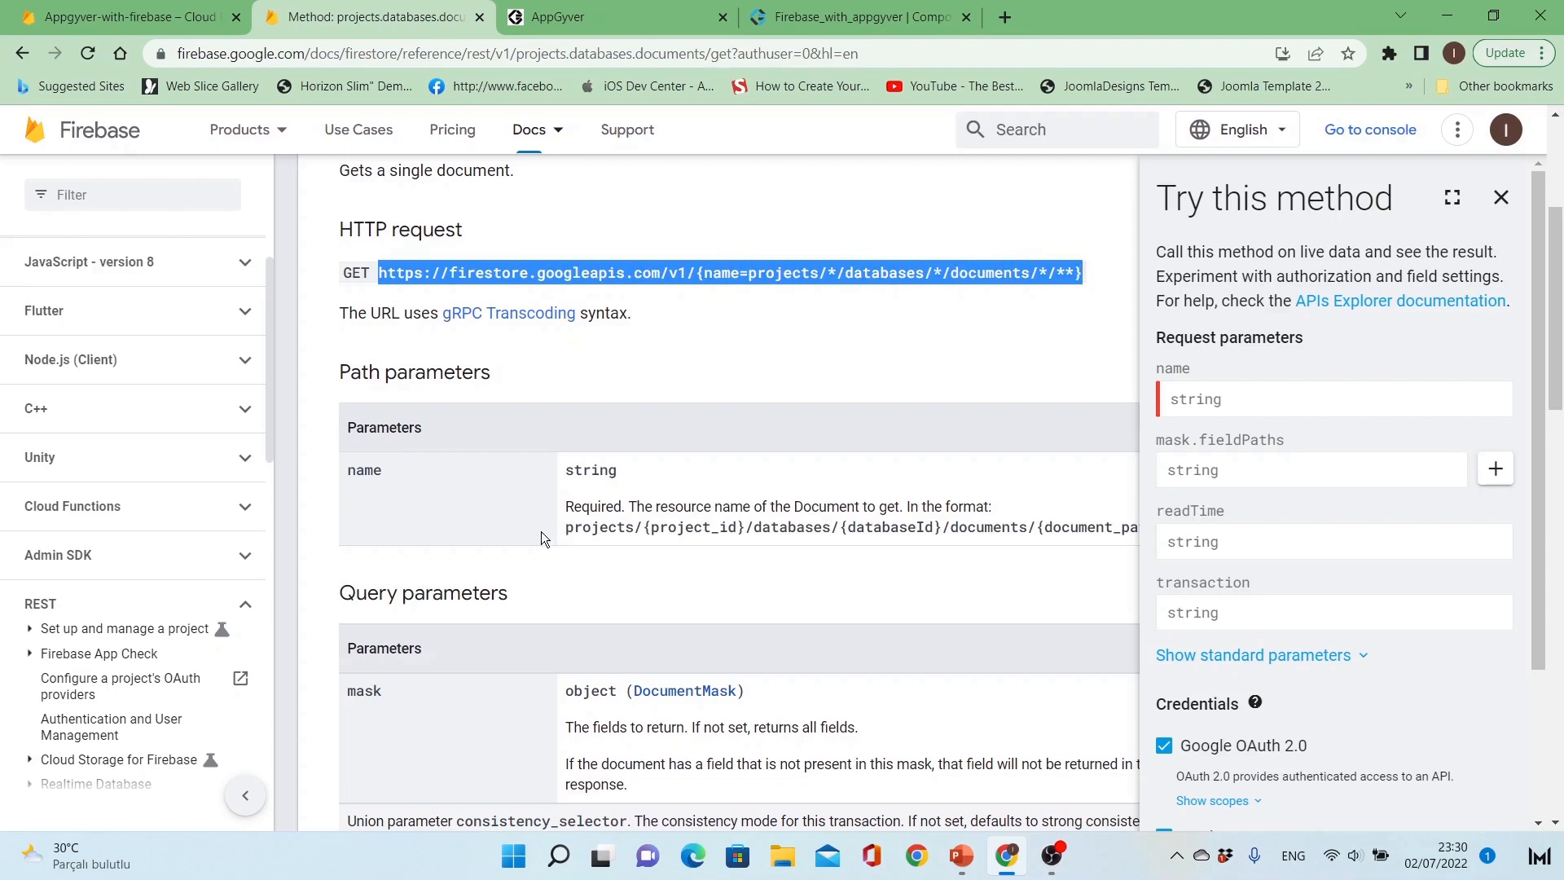
left_click_drag(566, 528, 1161, 508)
left_click(1030, 511)
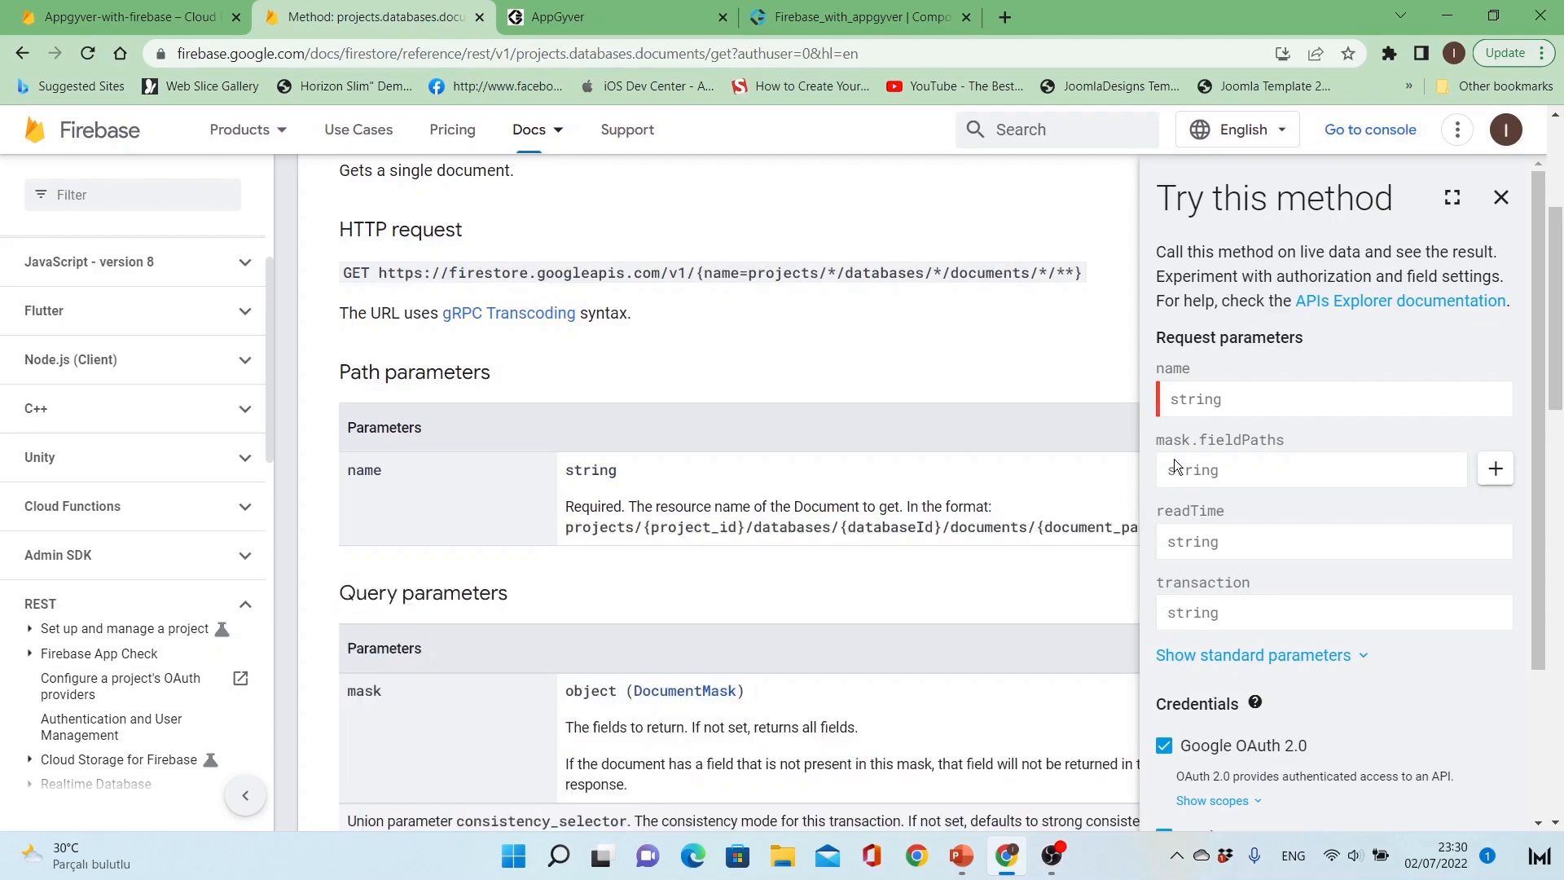
left_click(1493, 214)
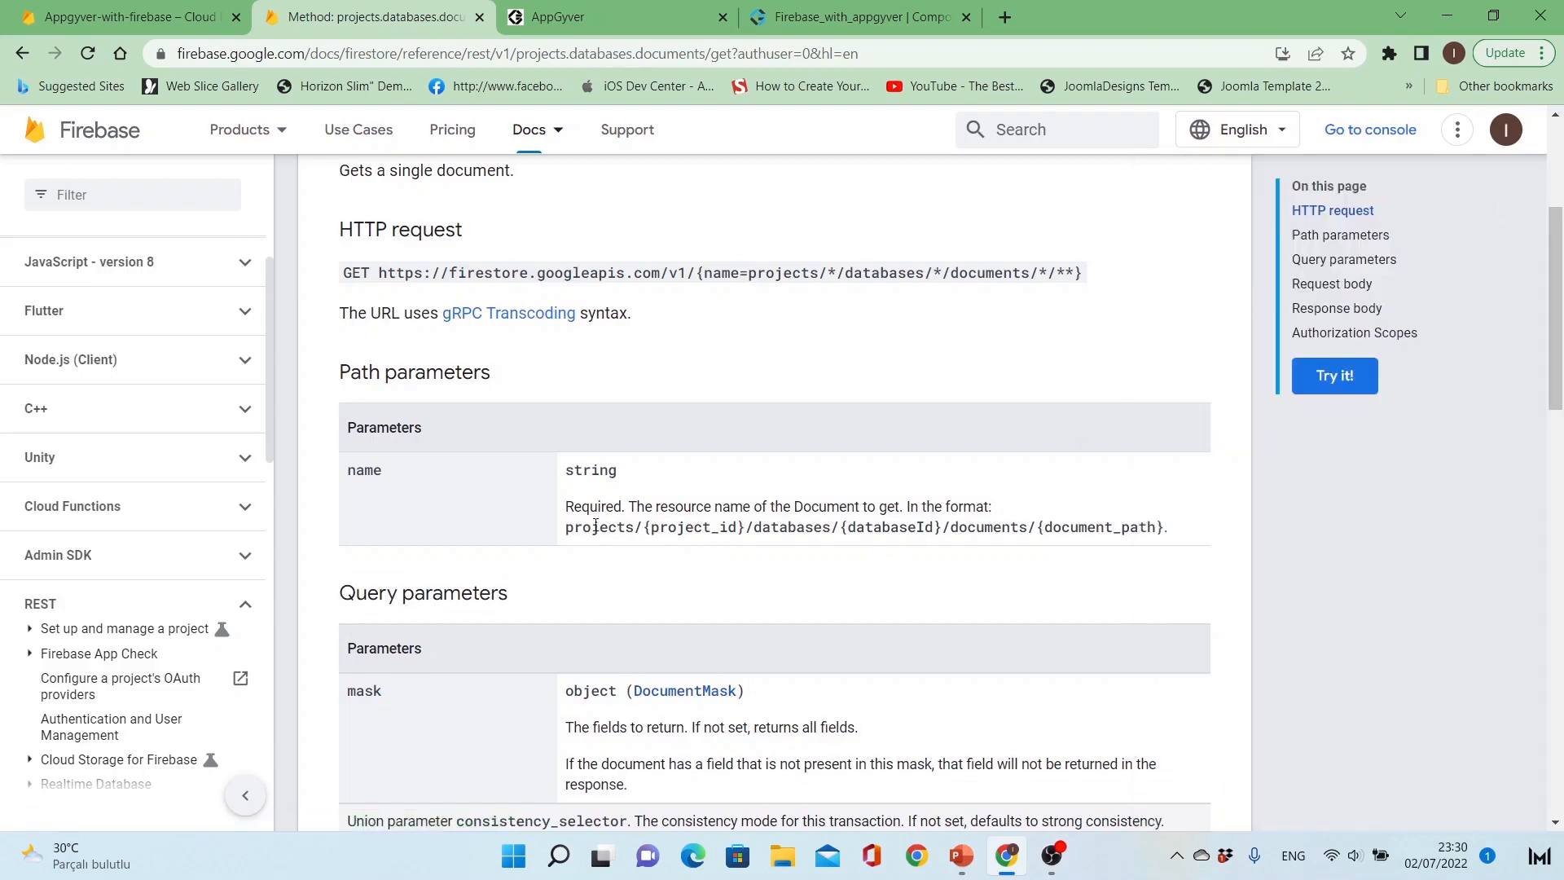
left_click_drag(567, 528, 1166, 528)
key("ctrl+c")
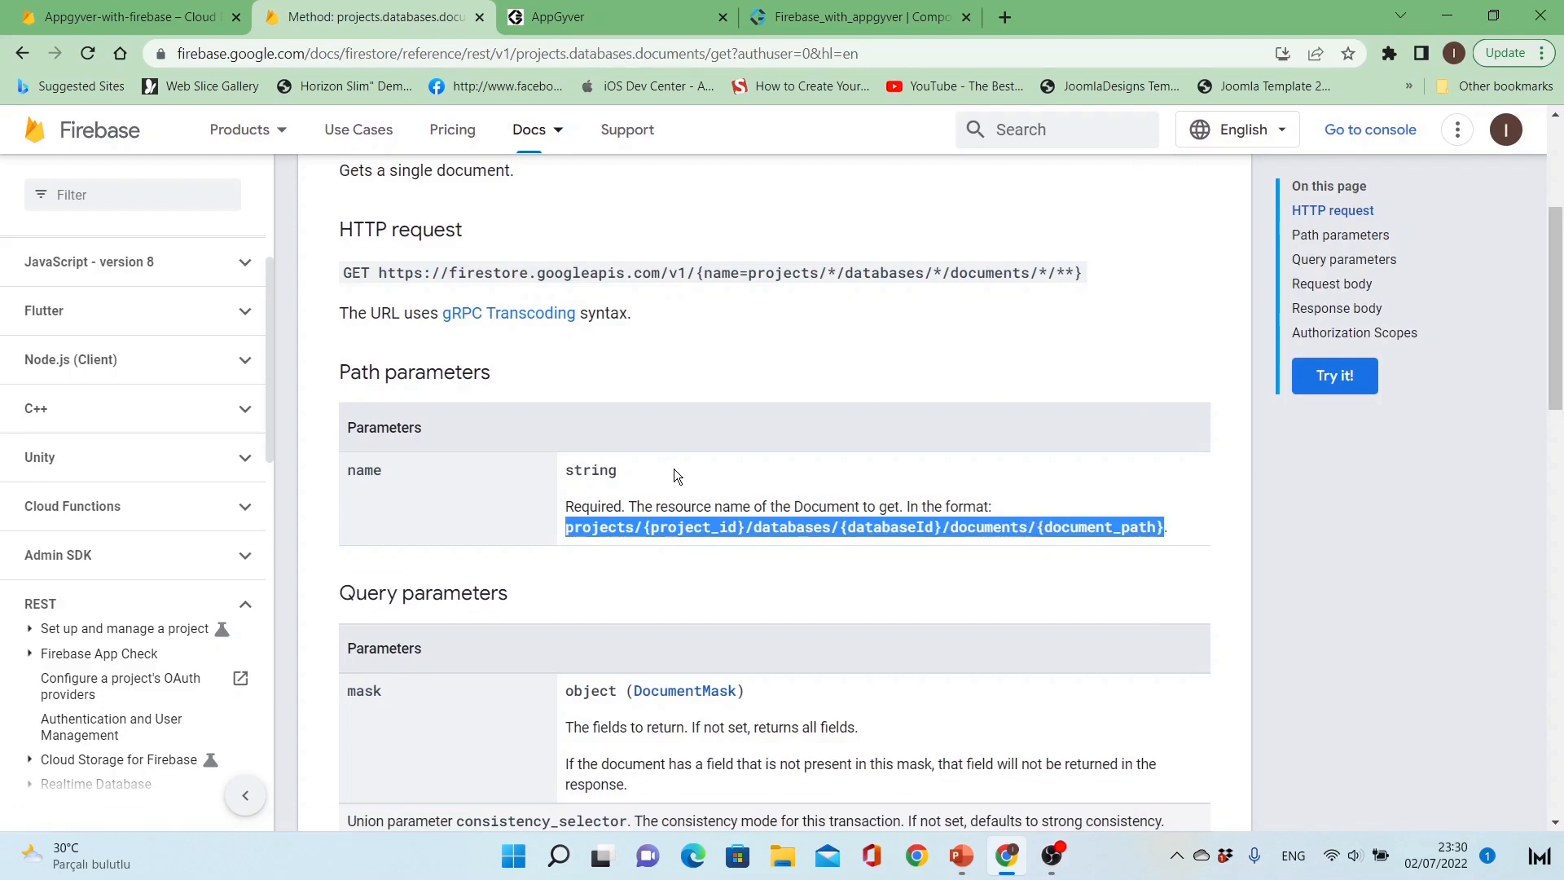
Step: Replace the Get Record method's relative path /{id} in AppGyver with the copied Firestore path format
left_click(812, 24)
left_click(476, 354)
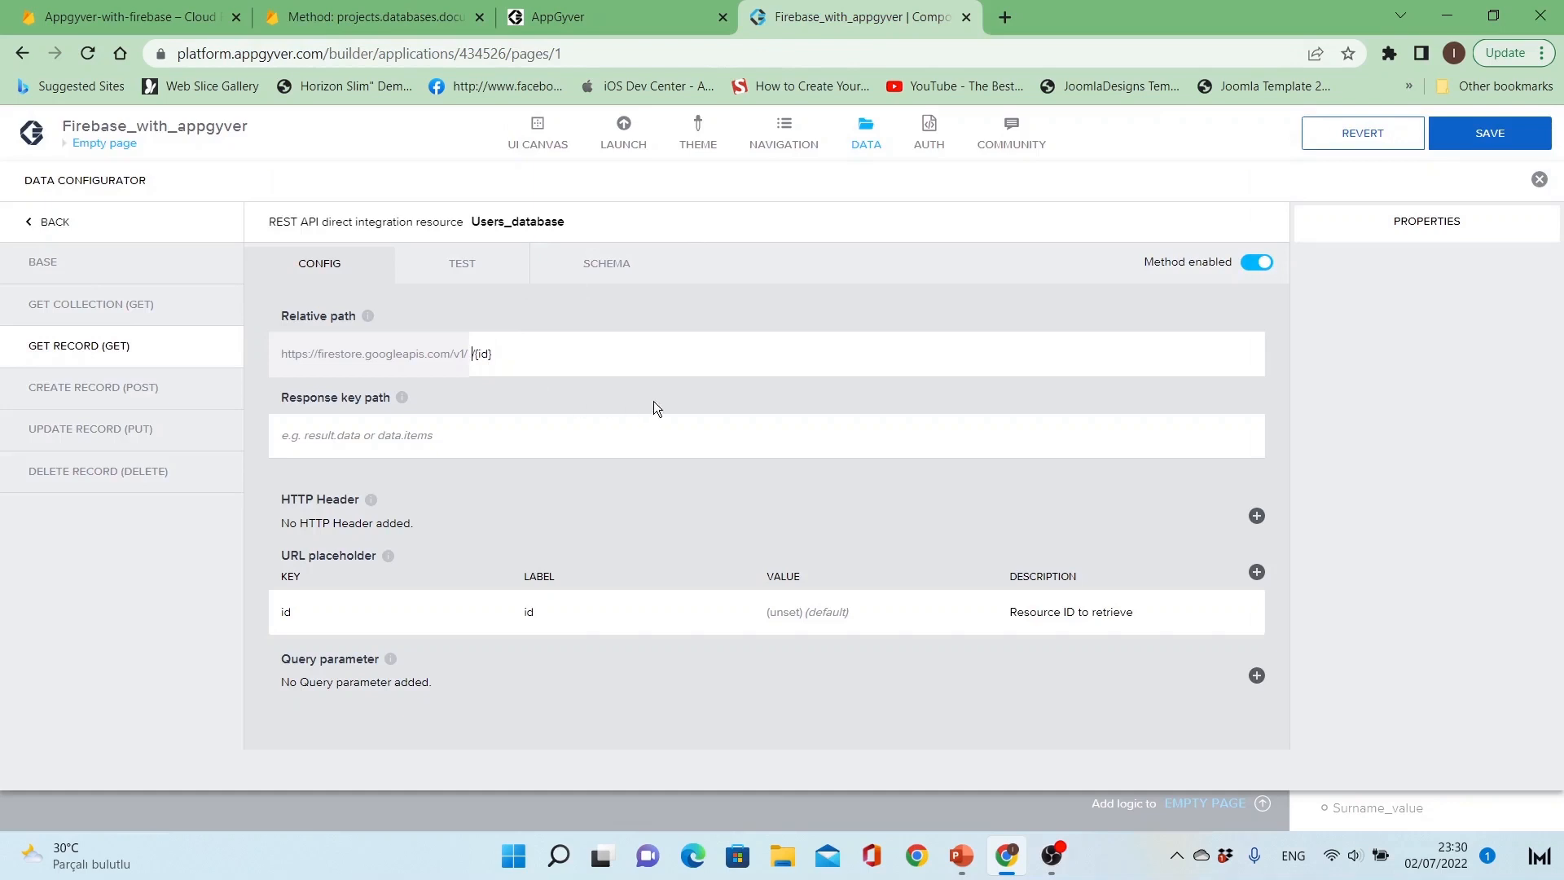
key("shift+Right")
key("shift+Right")
key("shift+Right")
key("shift+Right")
key("shift+Right")
key("BackSpace")
key("ctrl+v")
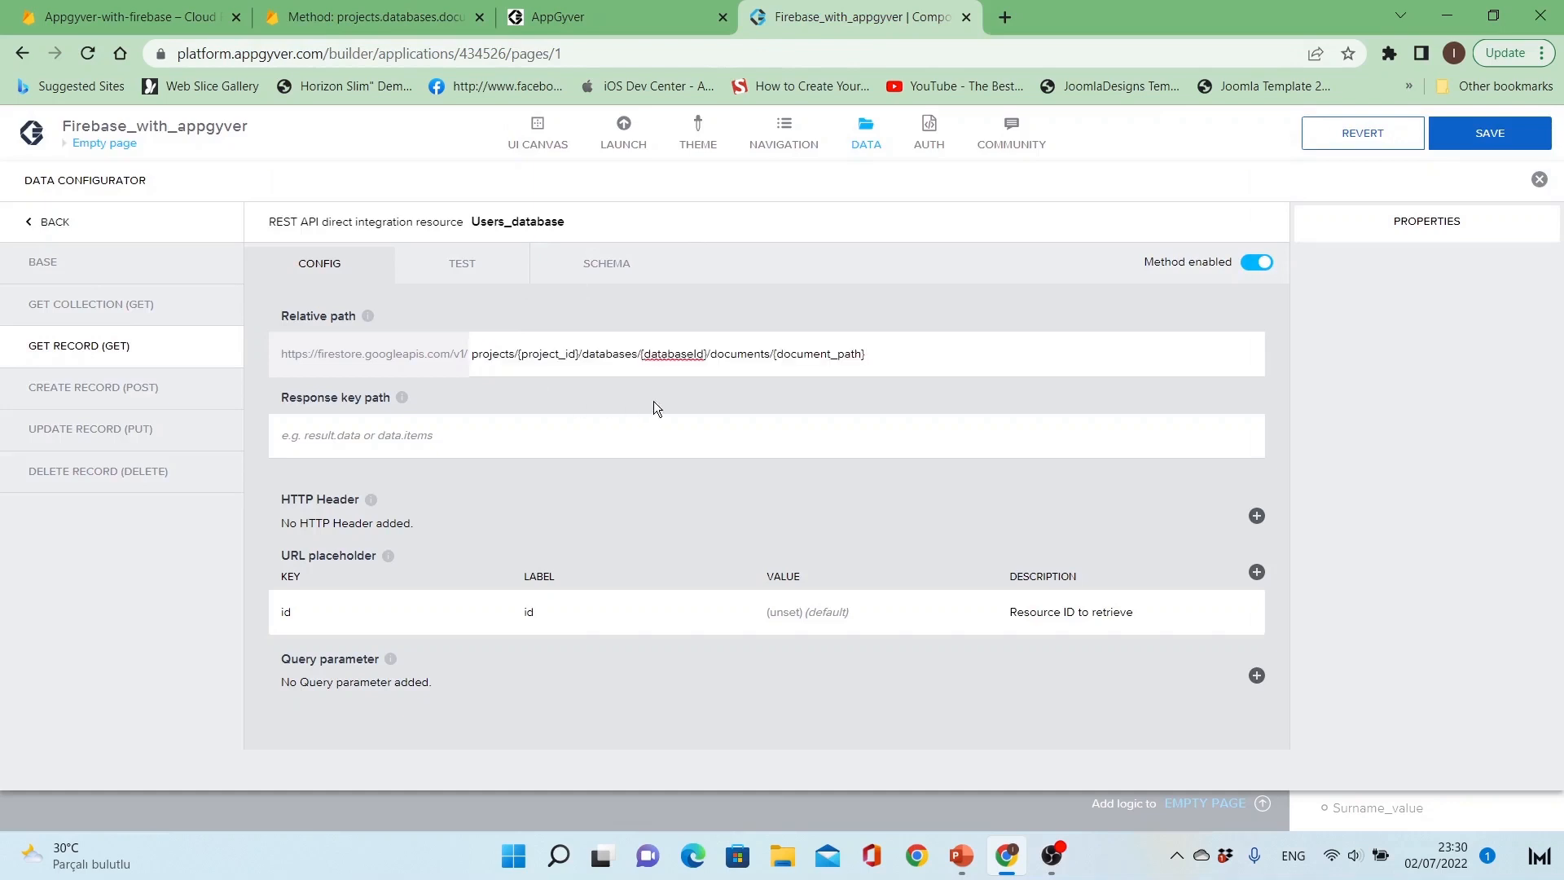
Step: Replace the {project_id} placeholder in the Get Record path with appgyver-with-firebase-2064e, checking the project ID in the Firebase console
key("Right")
key("shift+Right")
key("shift+Right")
key("shift+Right")
key("shift+Right")
key("shift+Right")
key("shift+Right")
key("shift+Right")
key("shift+Right")
key("shift+Right")
key("shift+Right")
key("shift+Right")
key("shift+Right")
type("appgyver-")
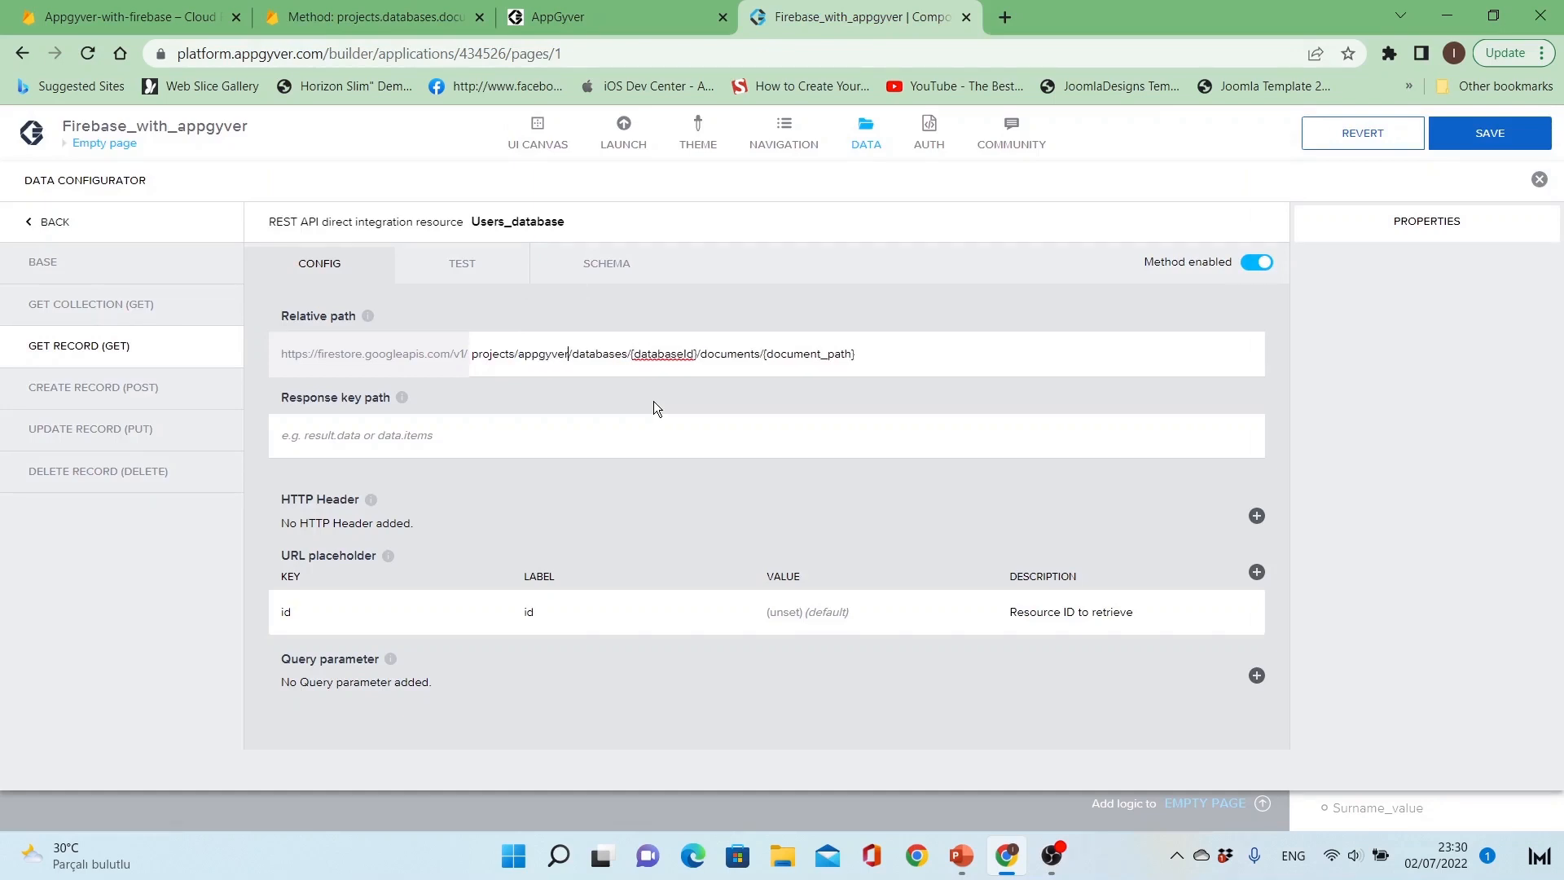
type("with-")
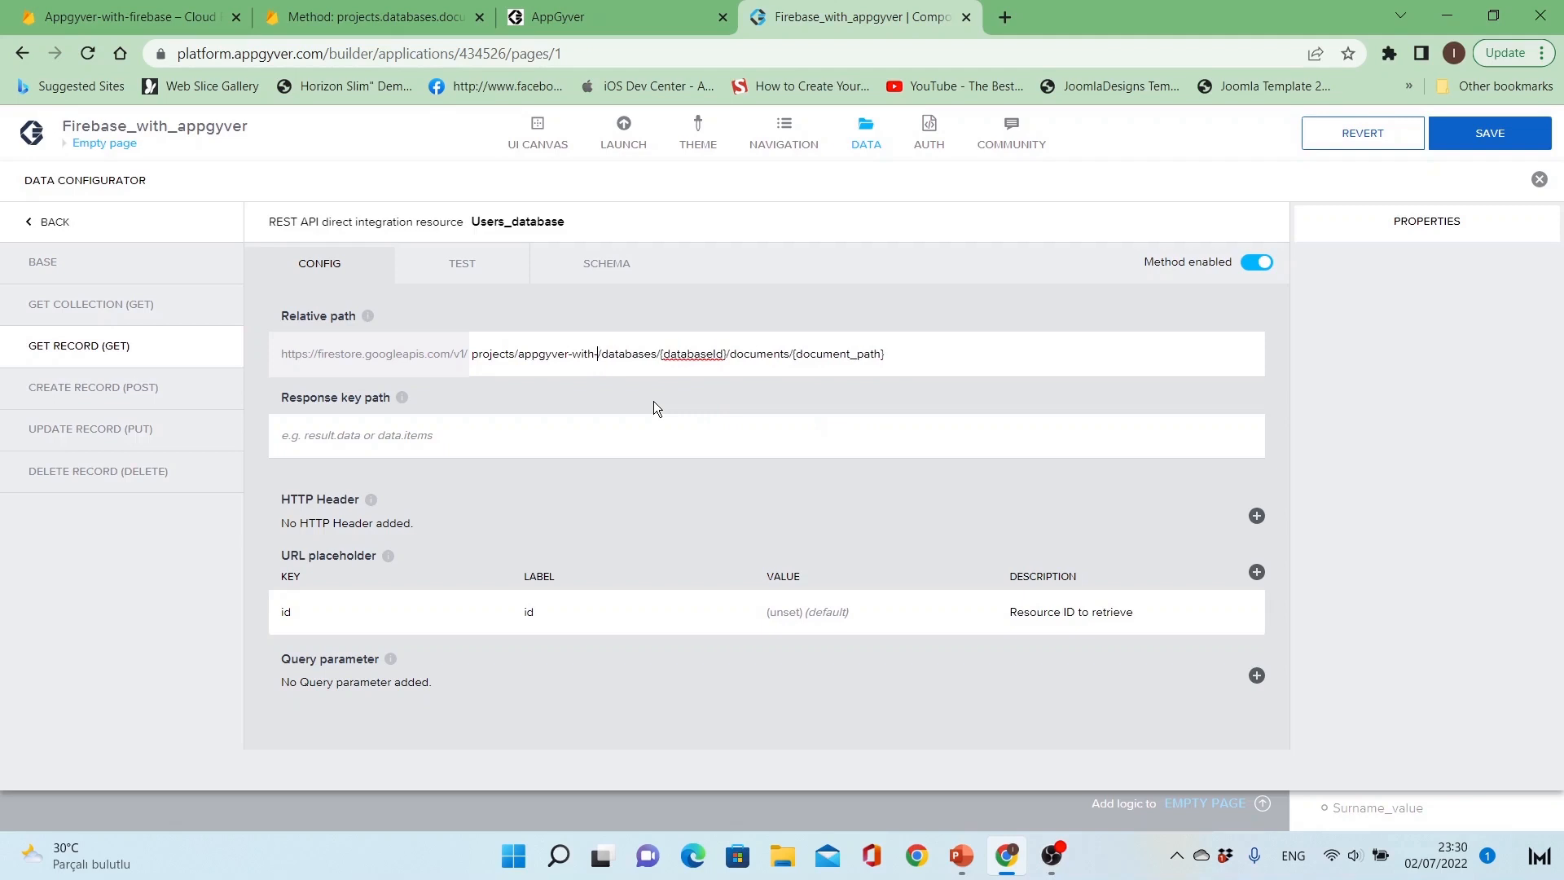
type("firebase")
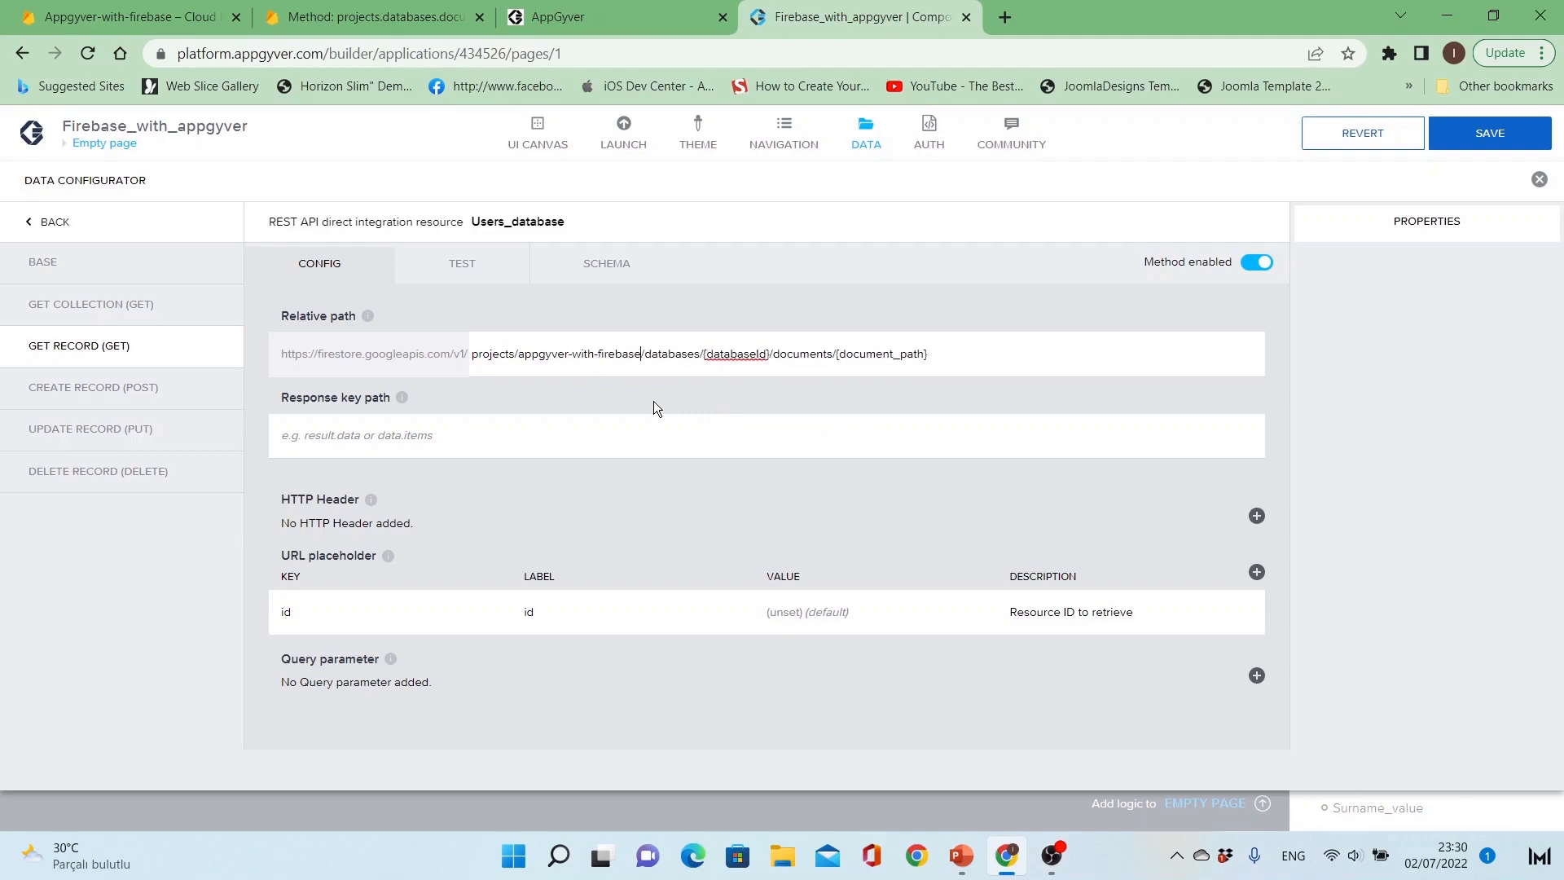
type("-")
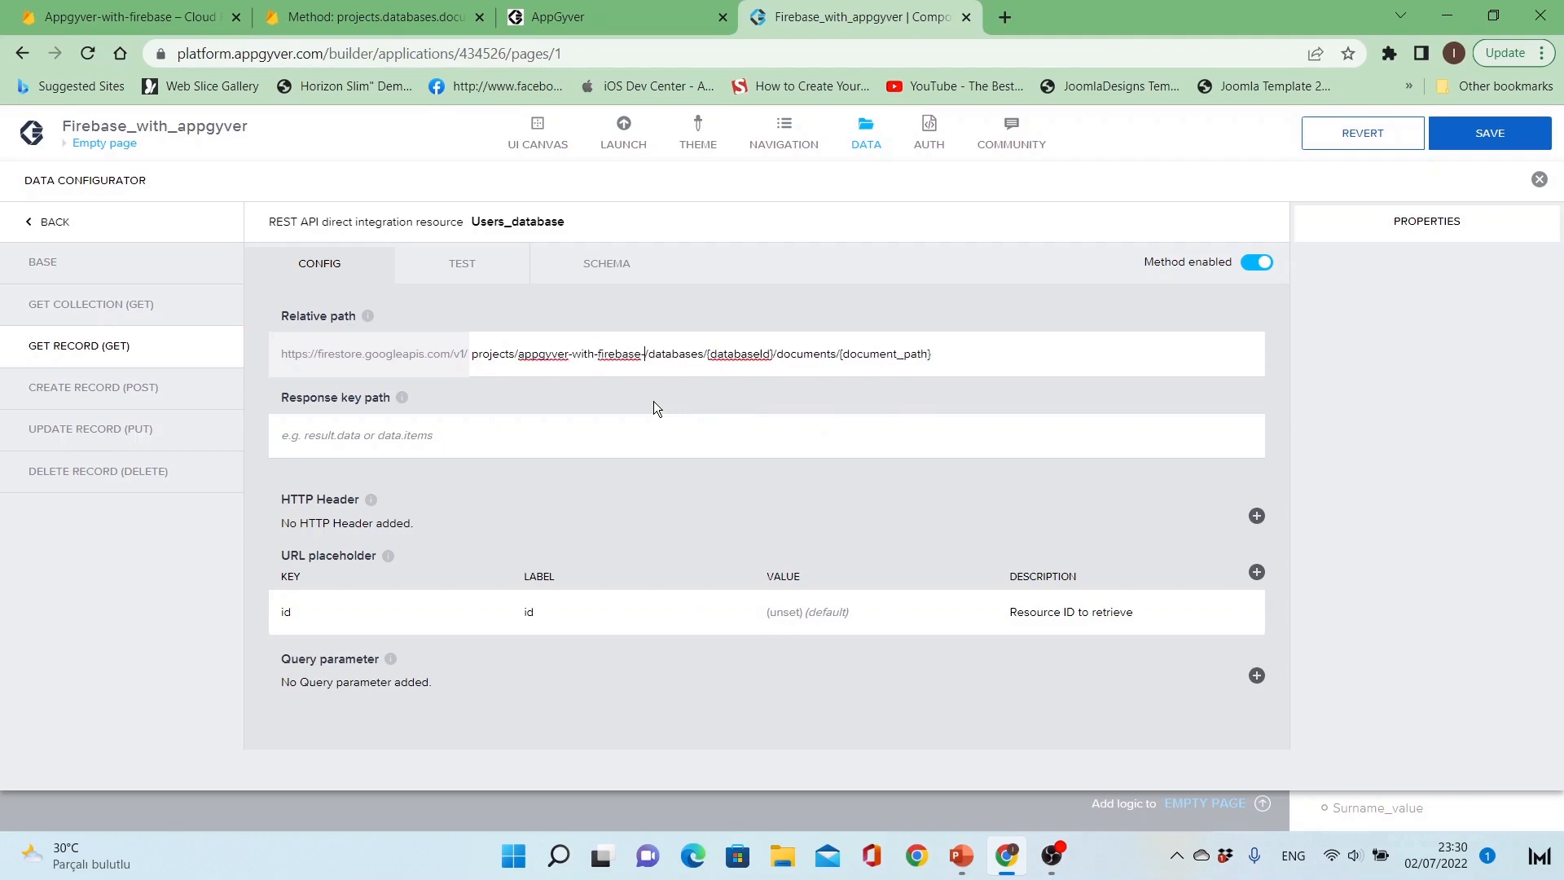
left_click(204, 18)
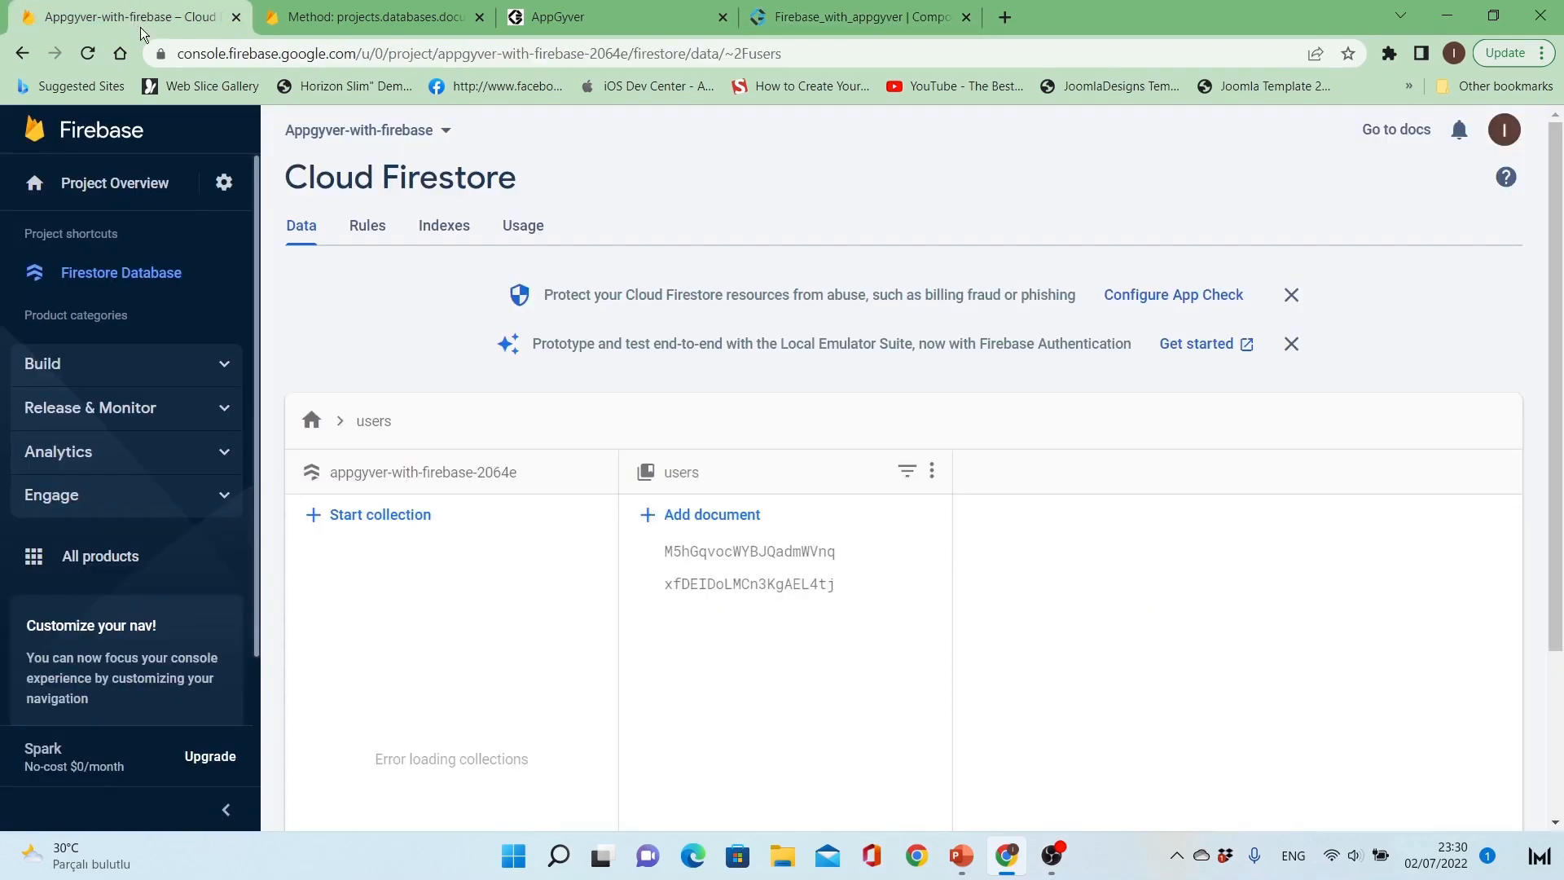
left_click(855, 17)
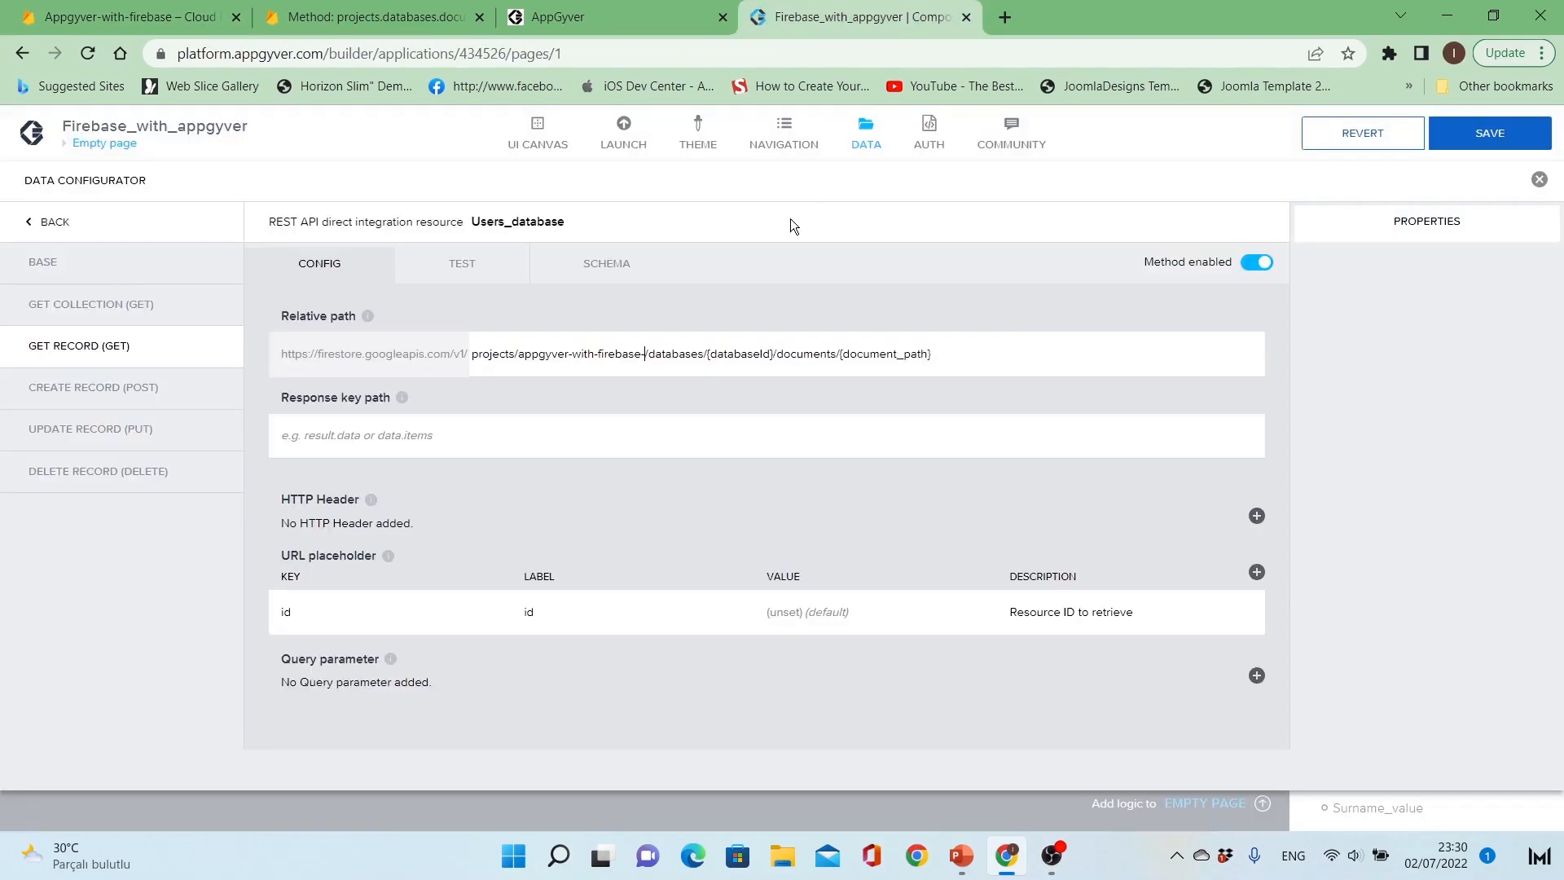
type("20")
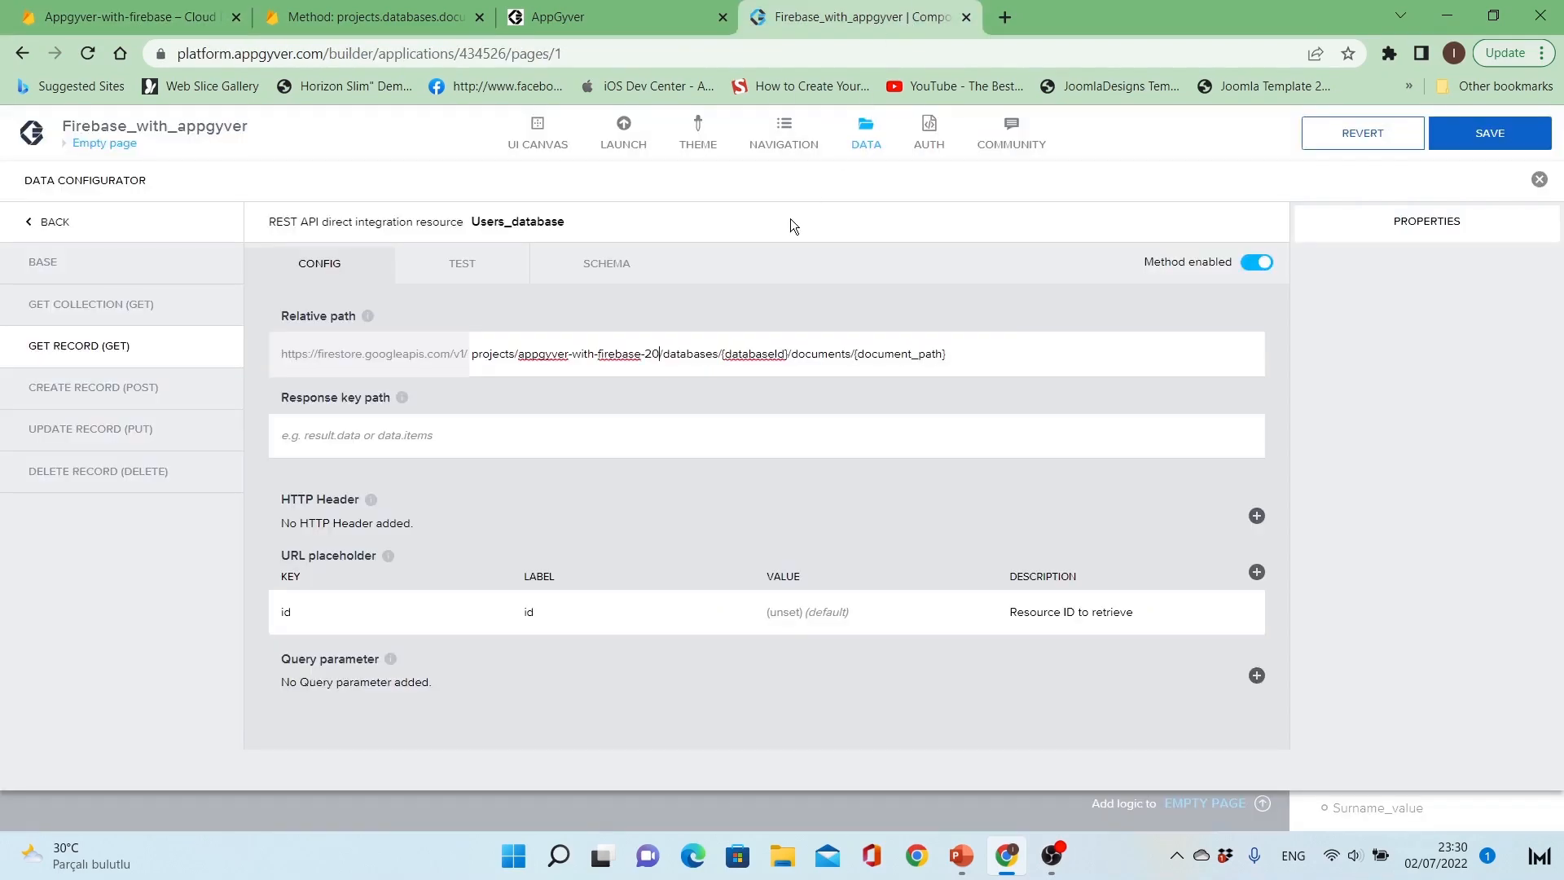
type("64e")
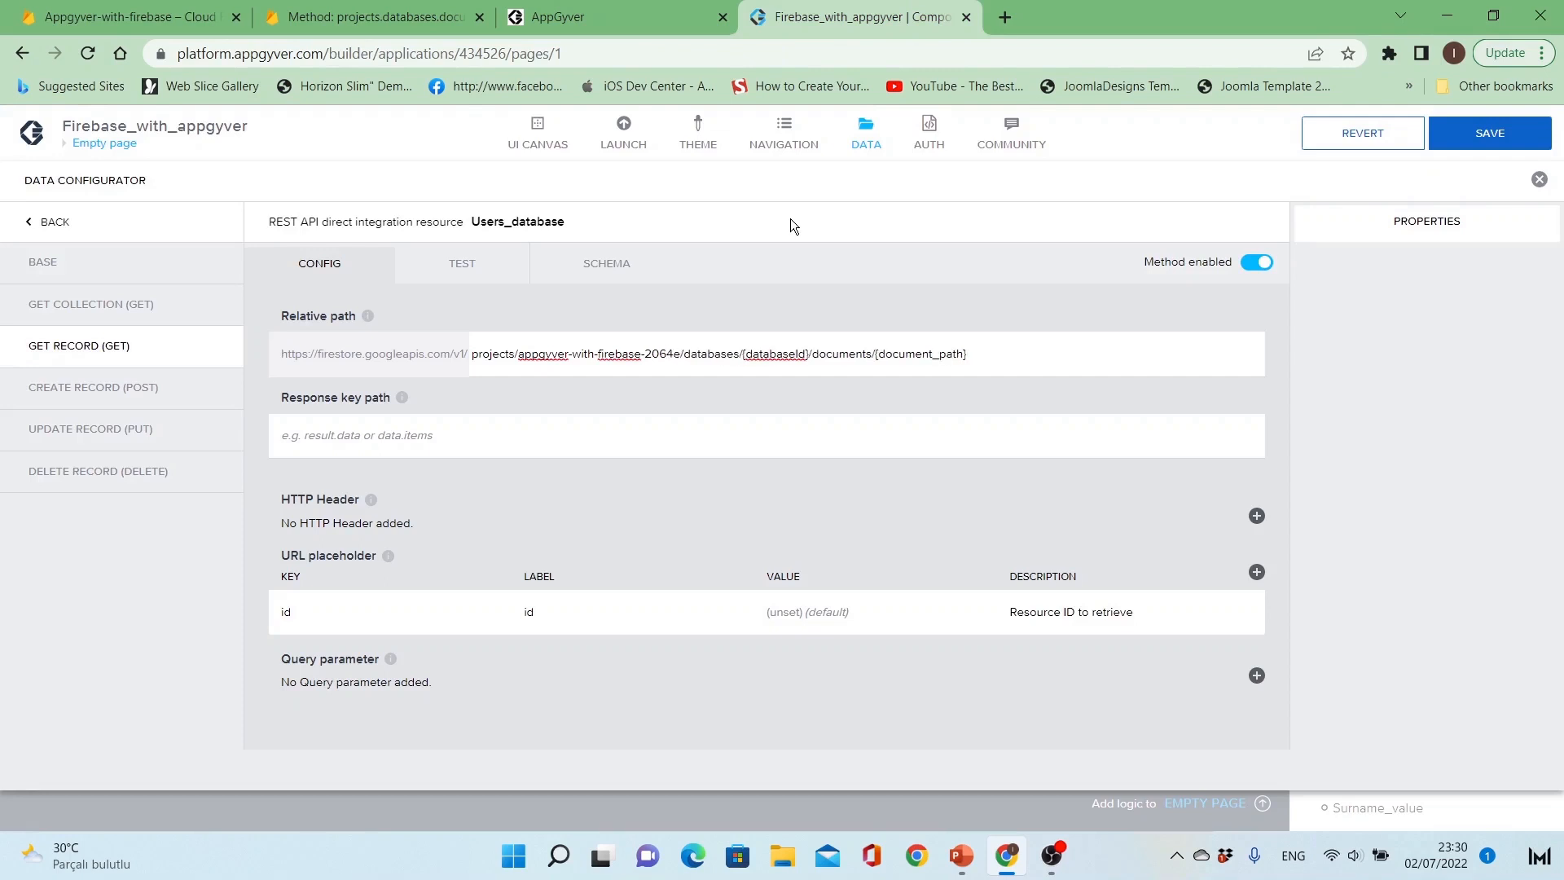
Step: Replace the {databaseId} placeholder in the Get Record relative path with (default)
key("ctrl+shift+Right")
key("shift+Right")
key("shift+Left")
type("()")
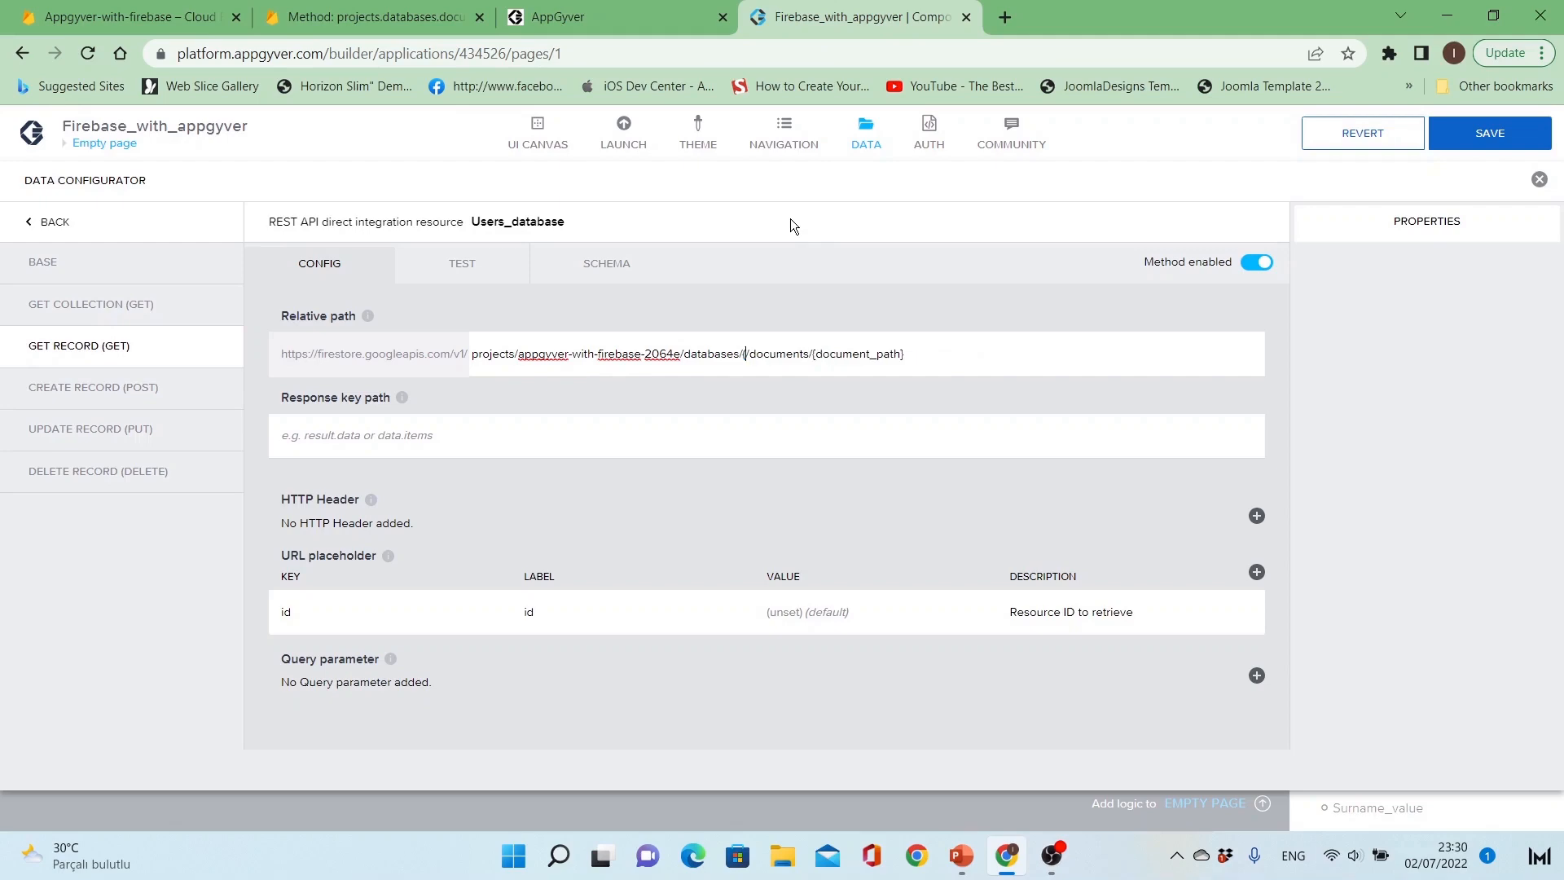
key("Left")
type("default")
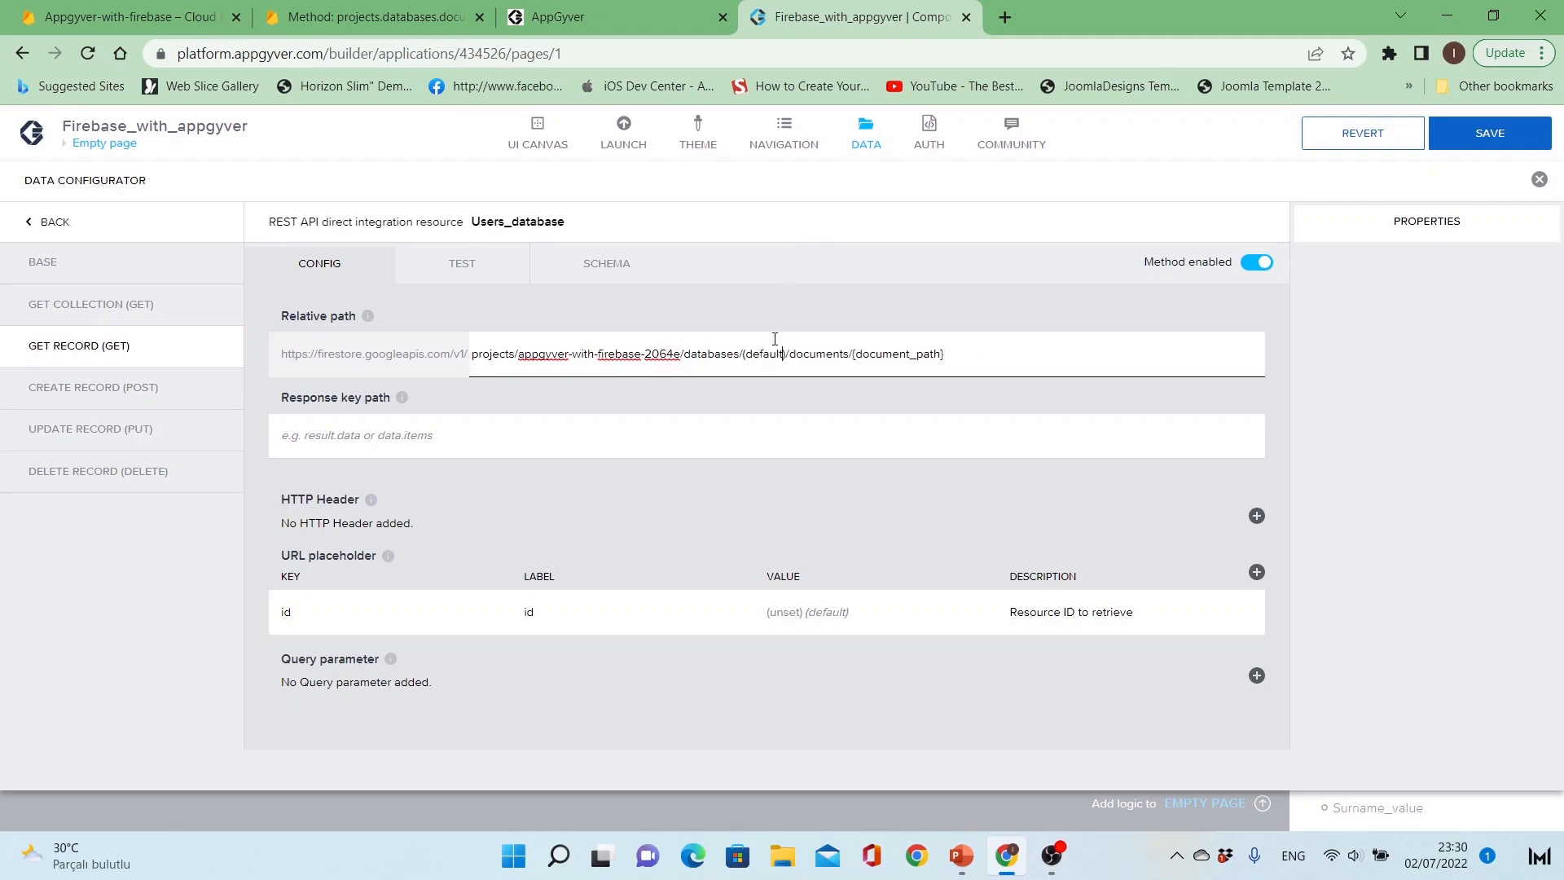
Step: Replace the {document_path} placeholder in the Get Record relative path with users/{id}
key("ctrl+plus")
key("ctrl+plus")
key("ctrl+plus")
key("ctrl+minus")
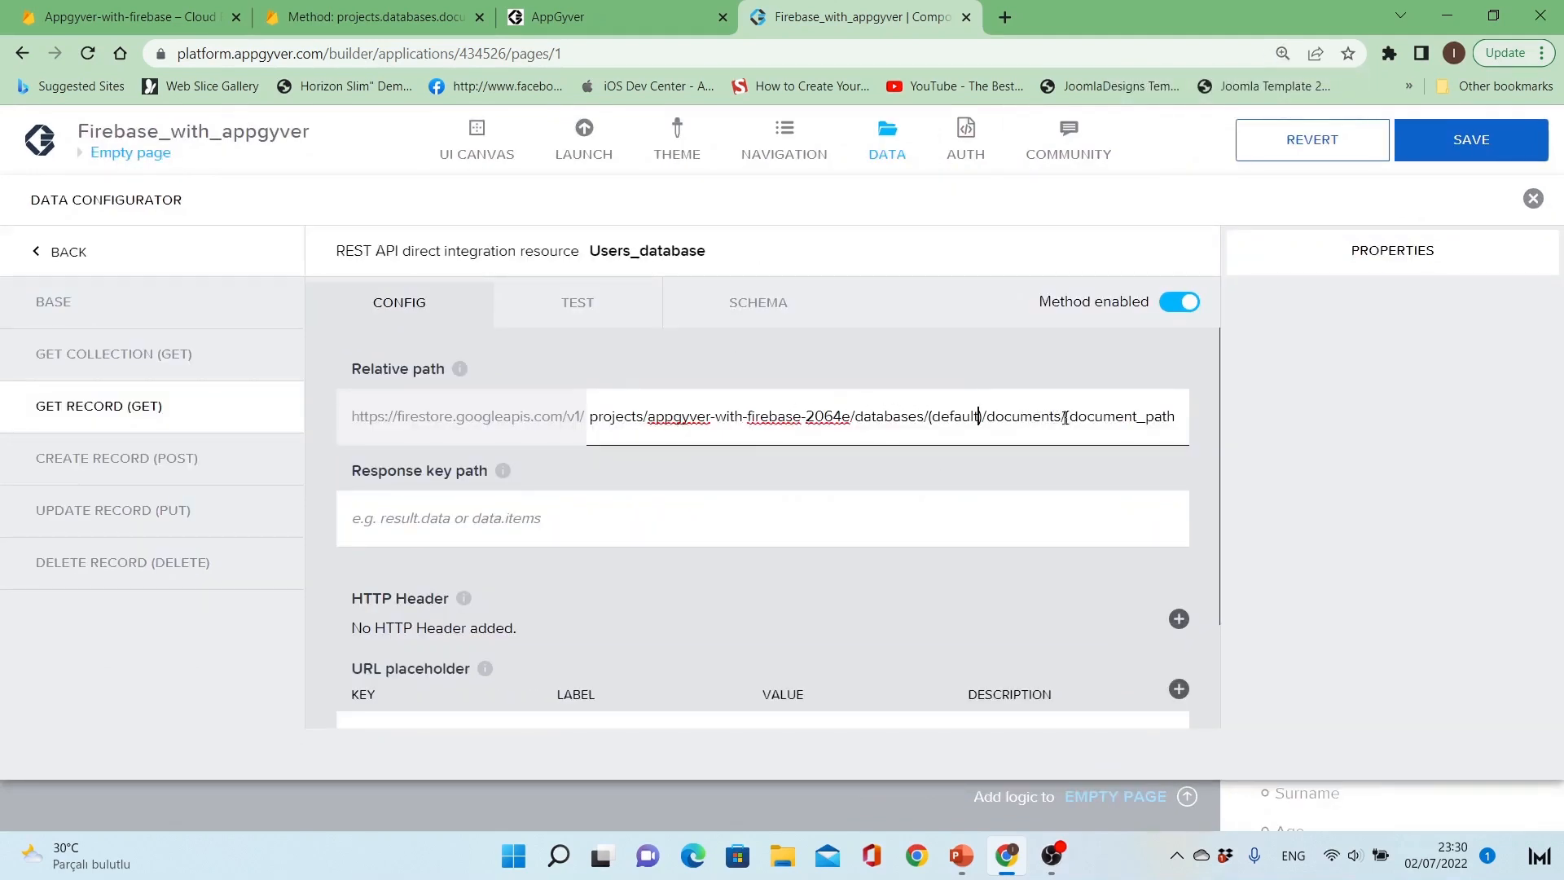
key("ctrl+minus")
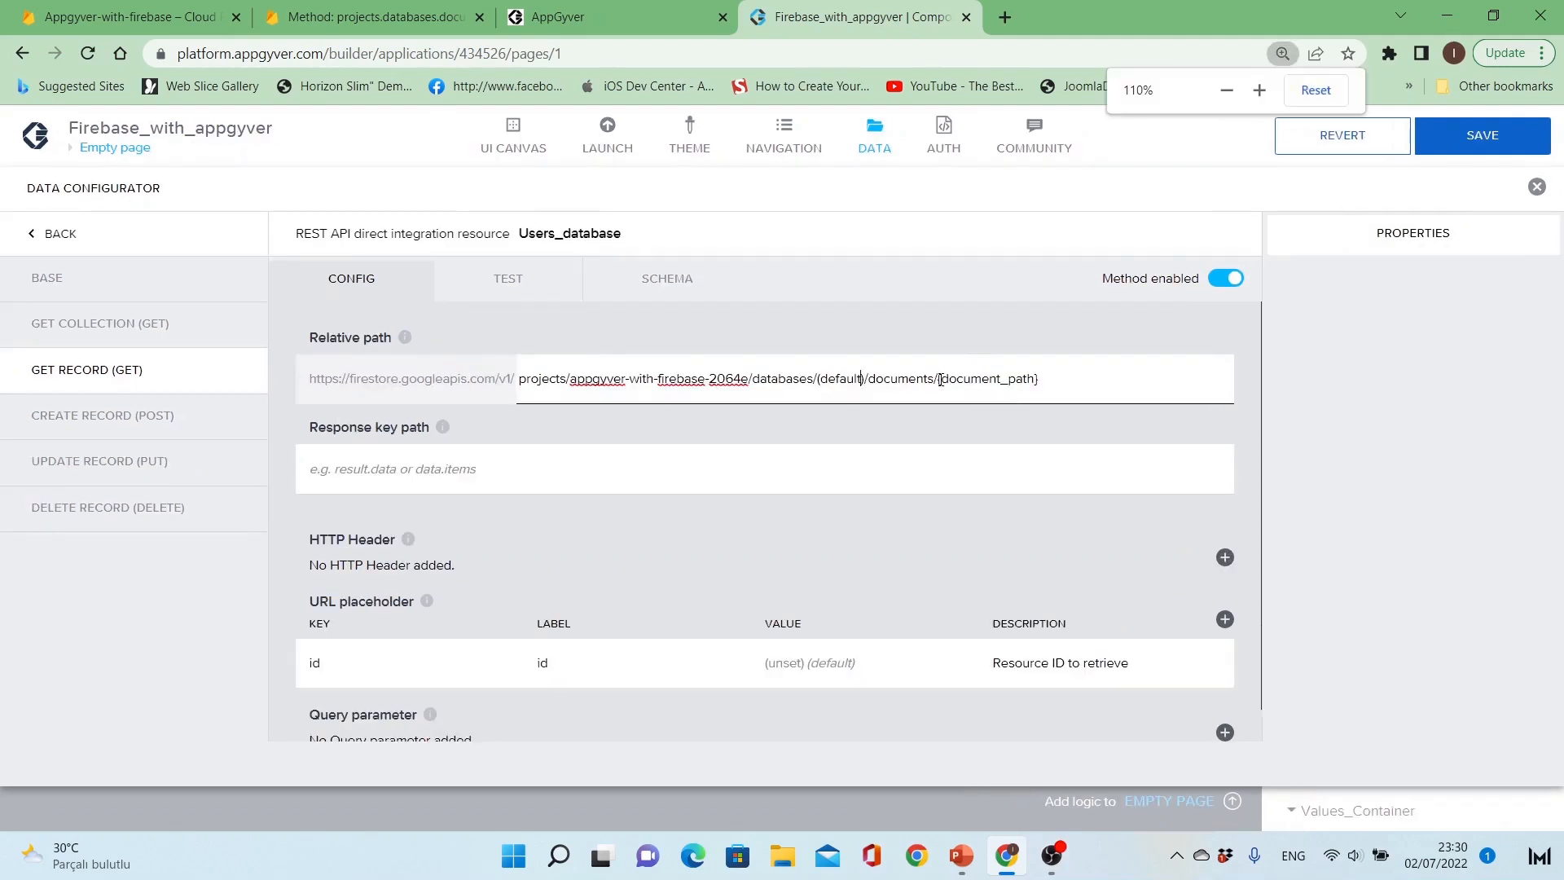
left_click_drag(940, 379, 1117, 374)
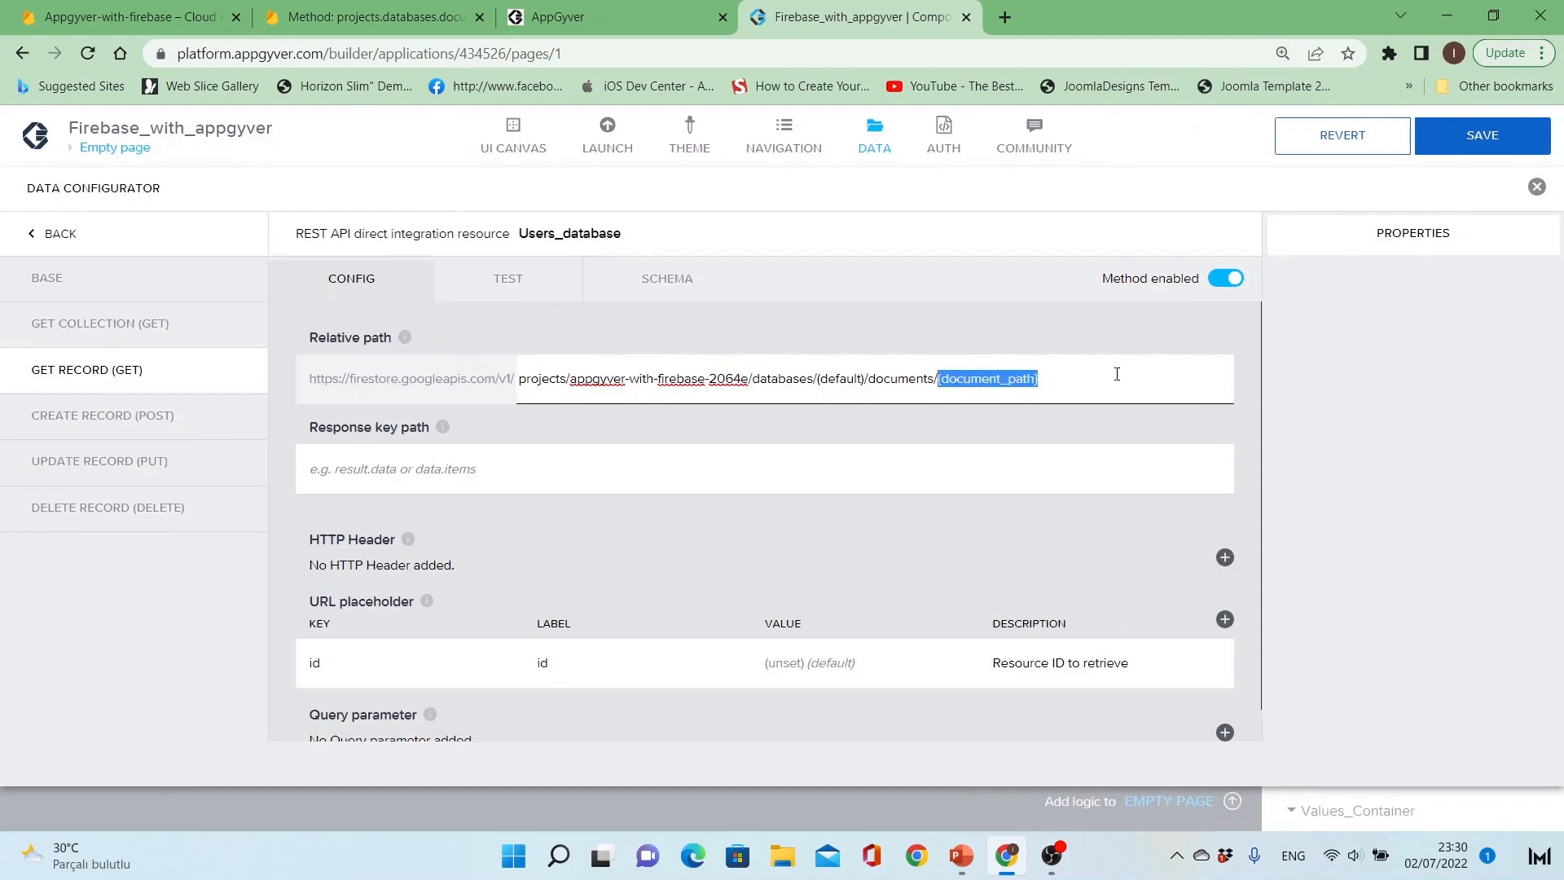
key("BackSpace")
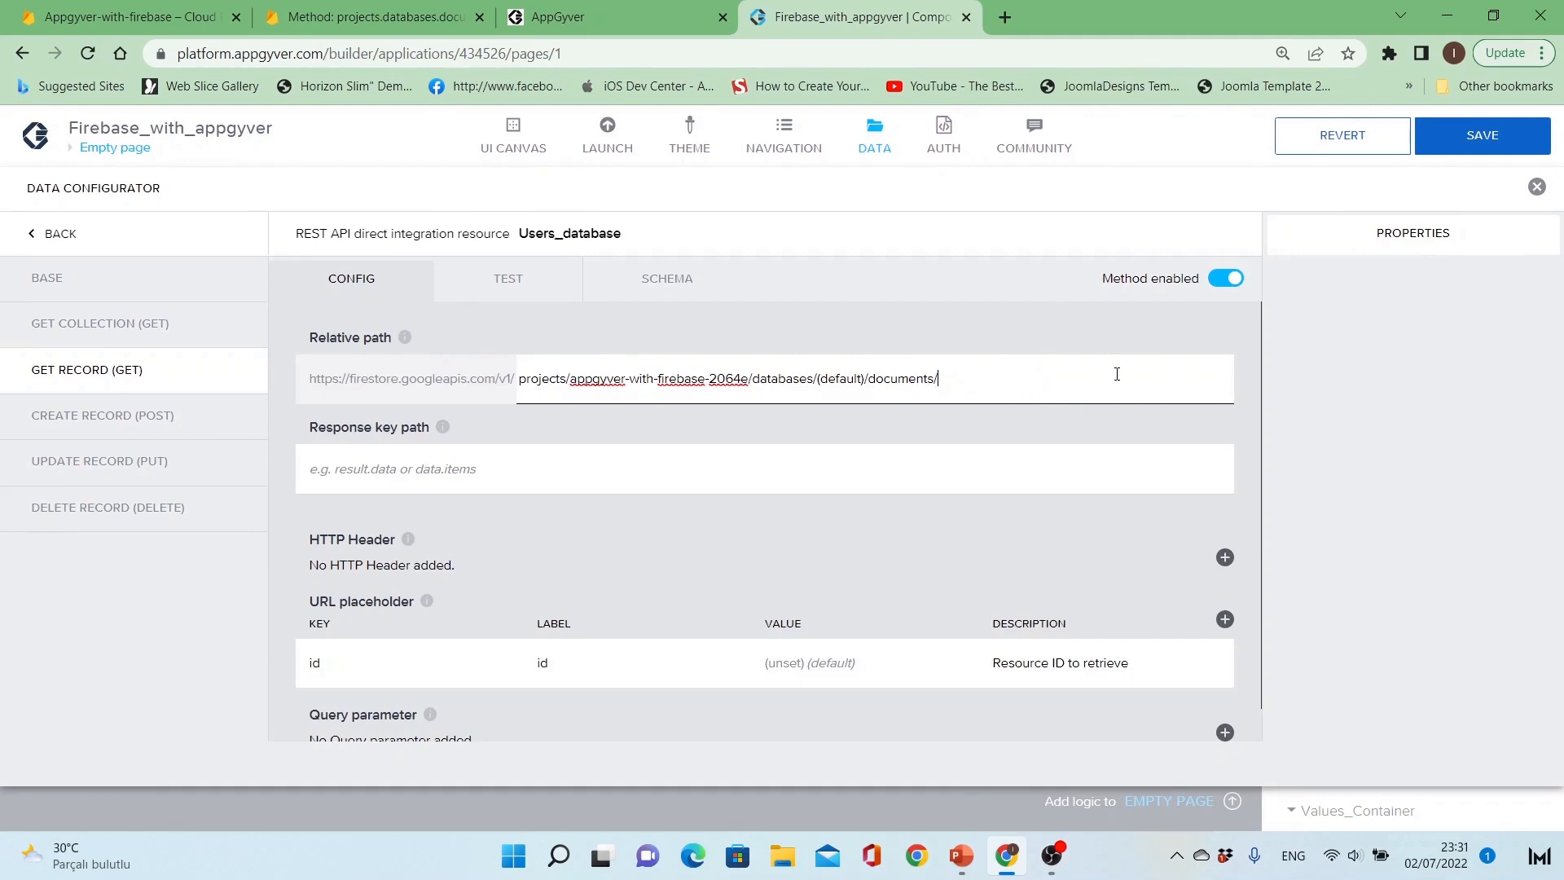
key("ctrl+minus")
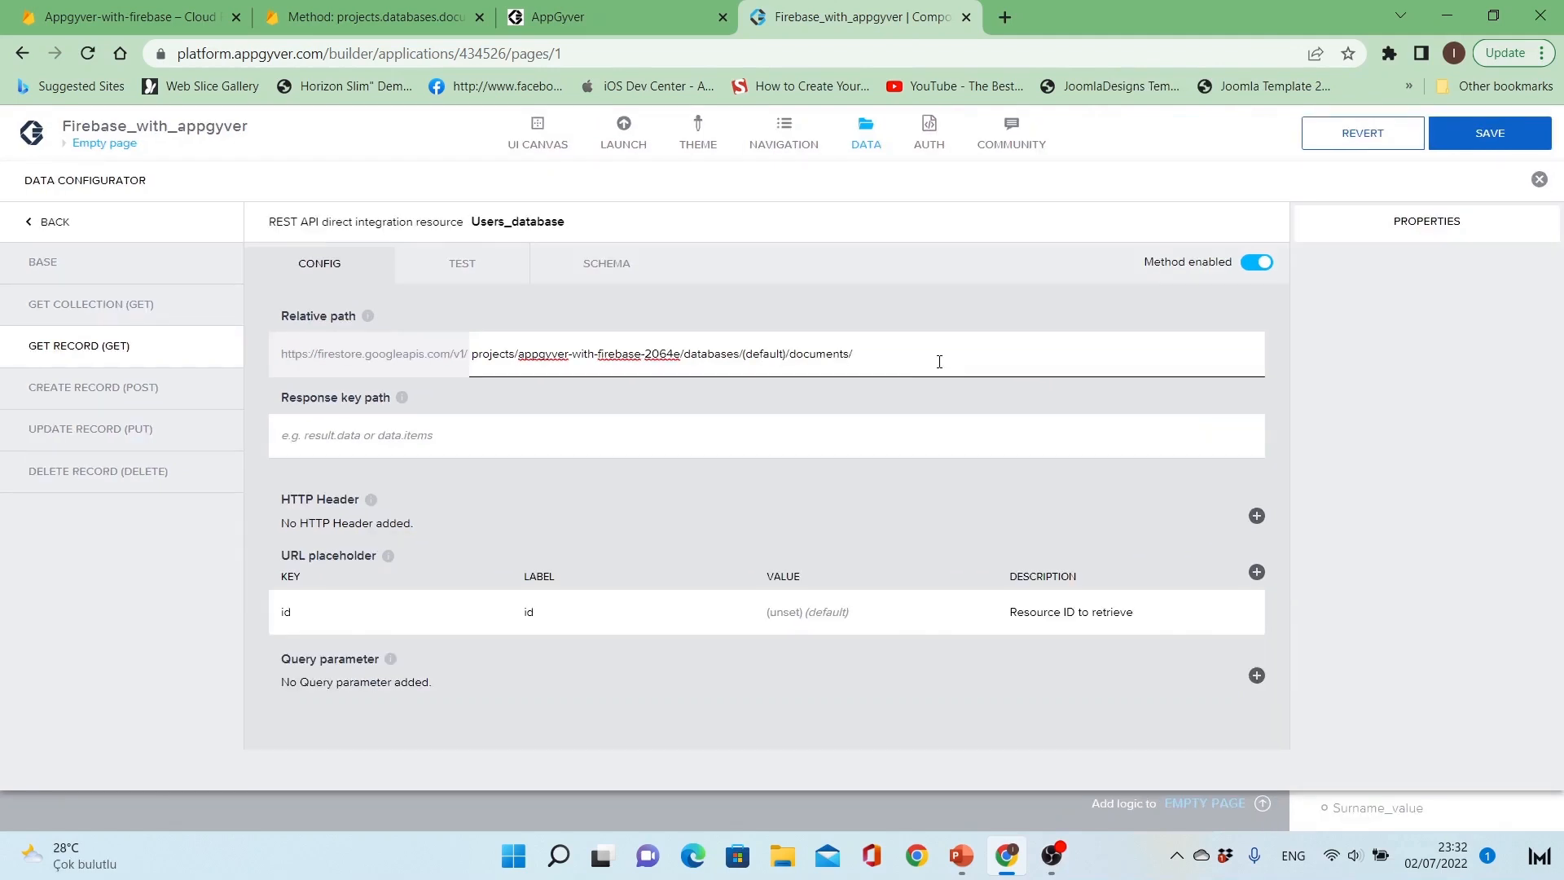
type("users/{id}")
key("ctrl+plus")
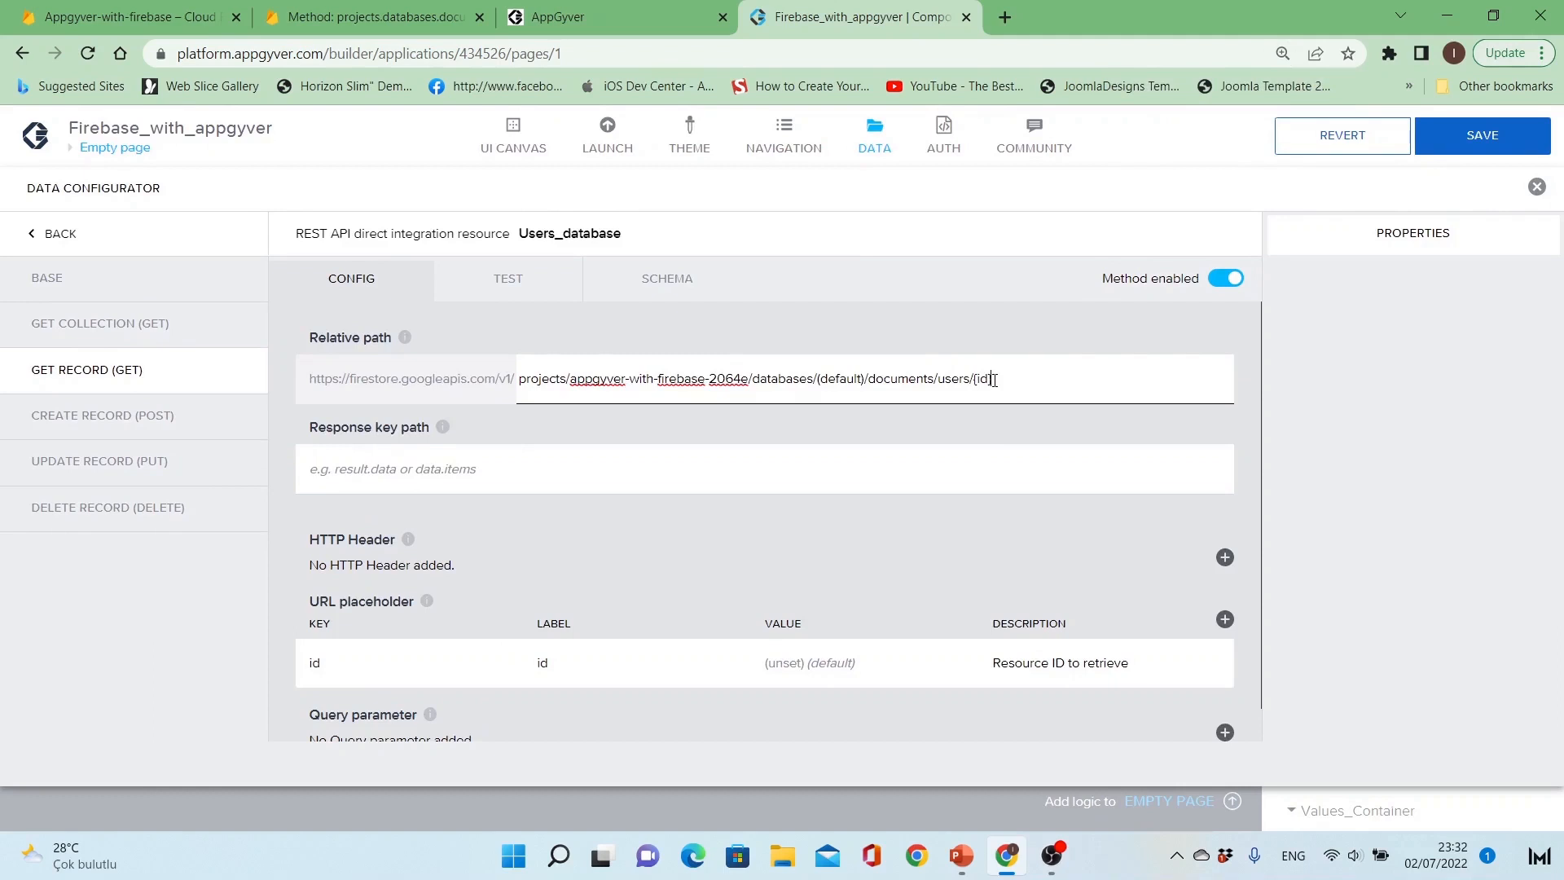
key("ctrl+minus")
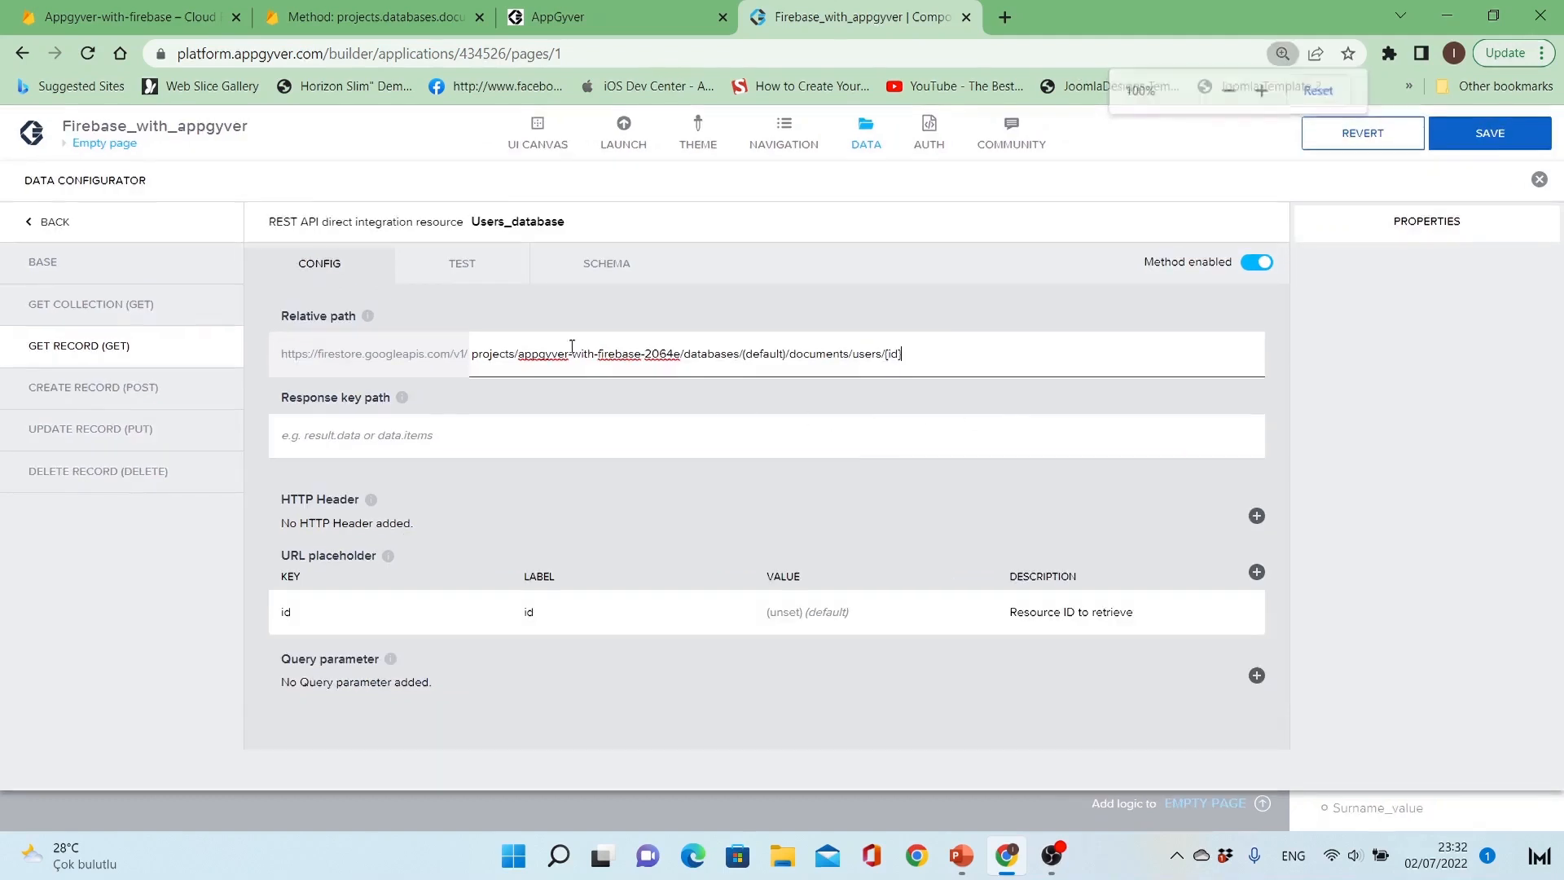
Step: Open the Get Record method's test and clear its id value
left_click(448, 267)
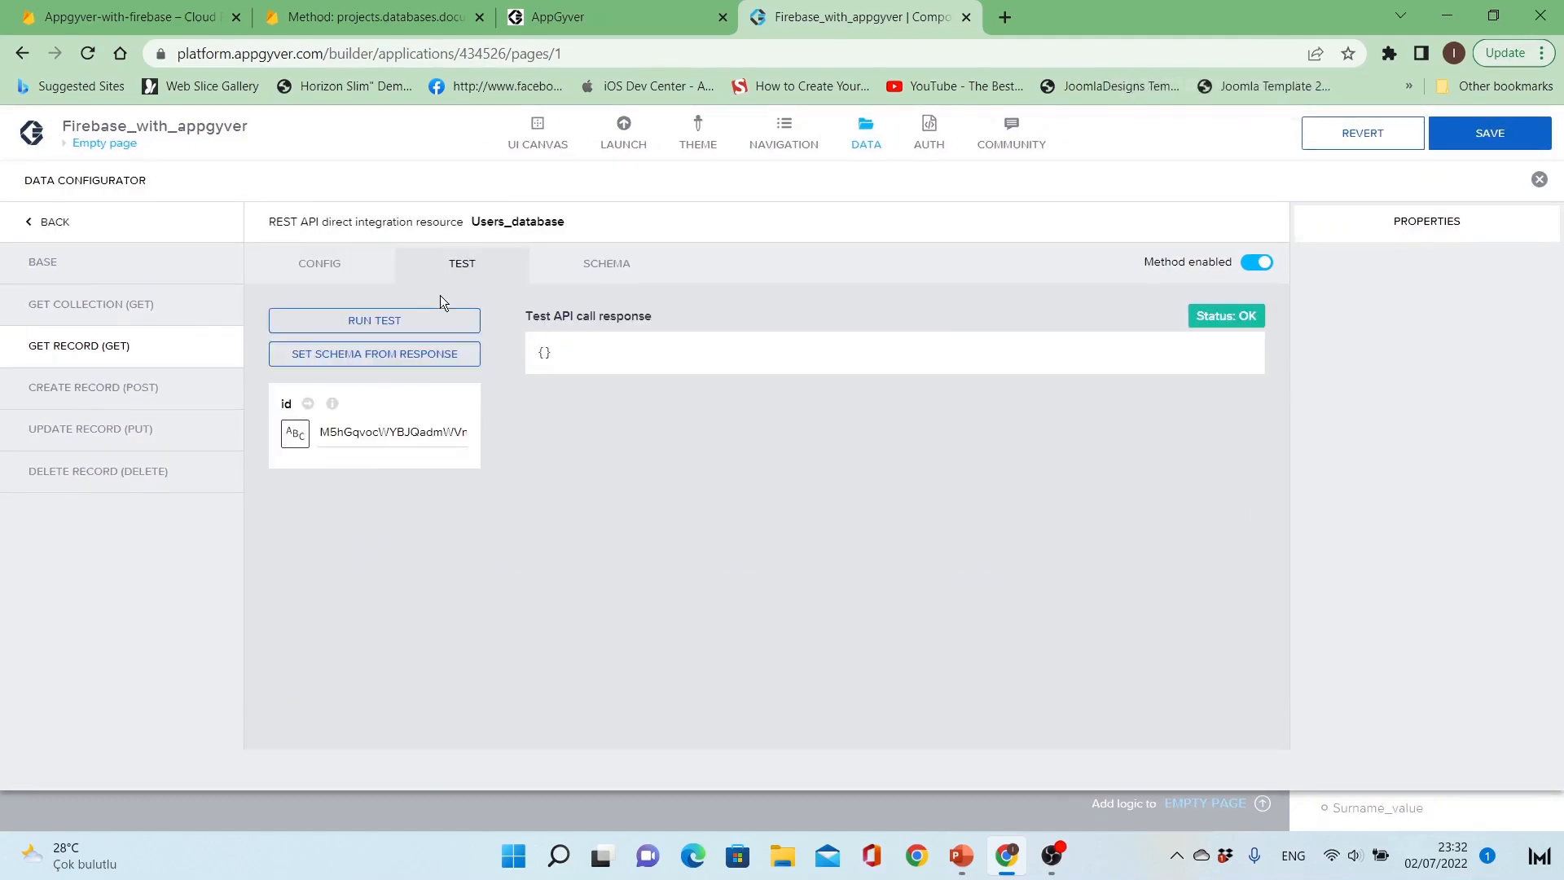
double_click(408, 432)
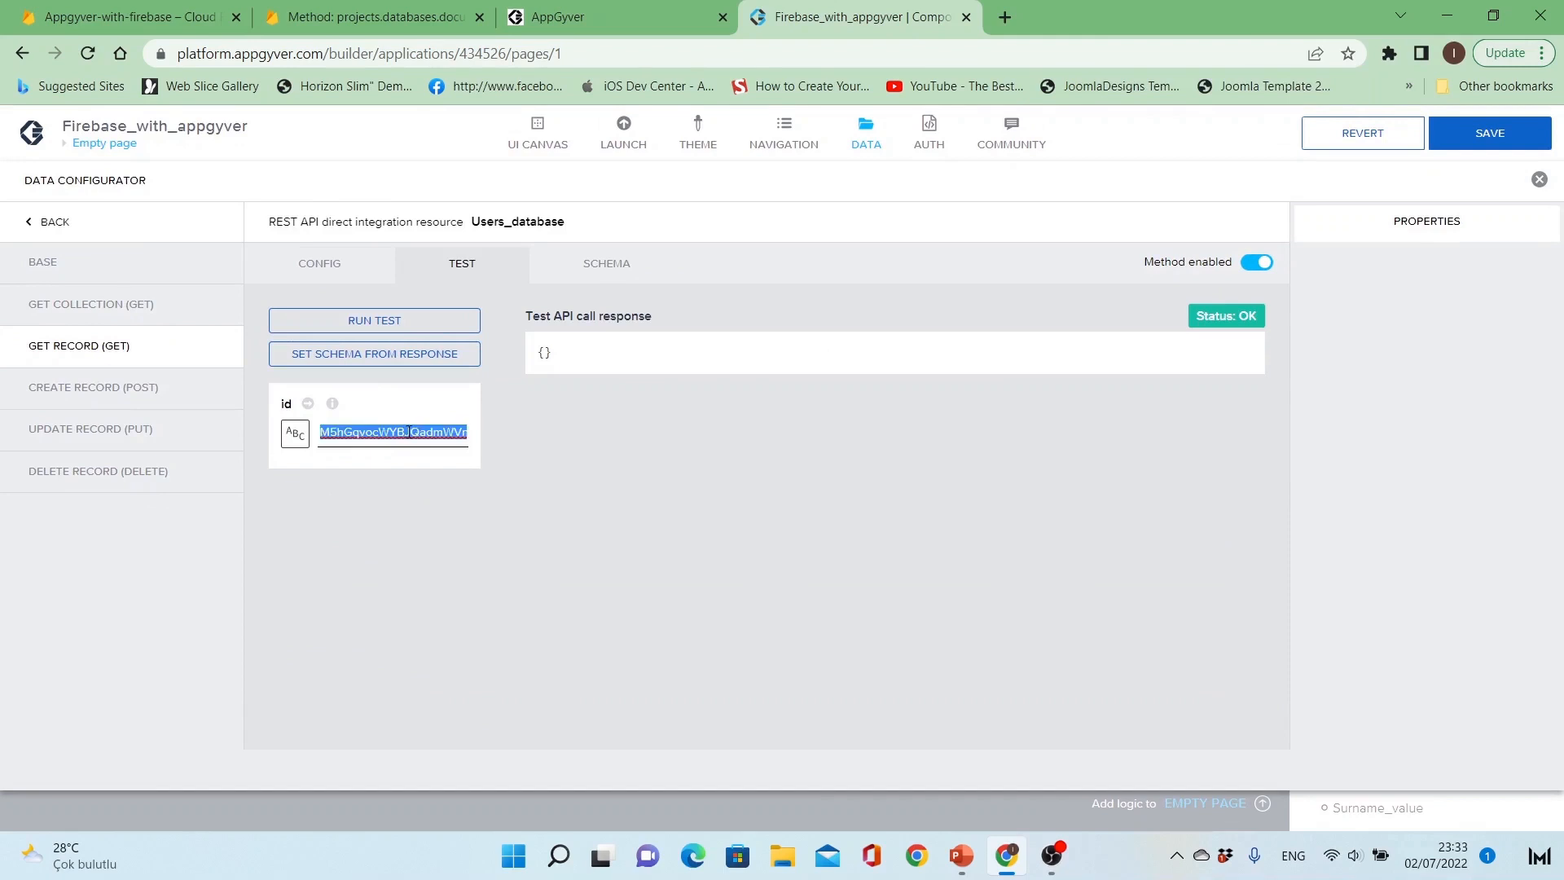
key("BackSpace")
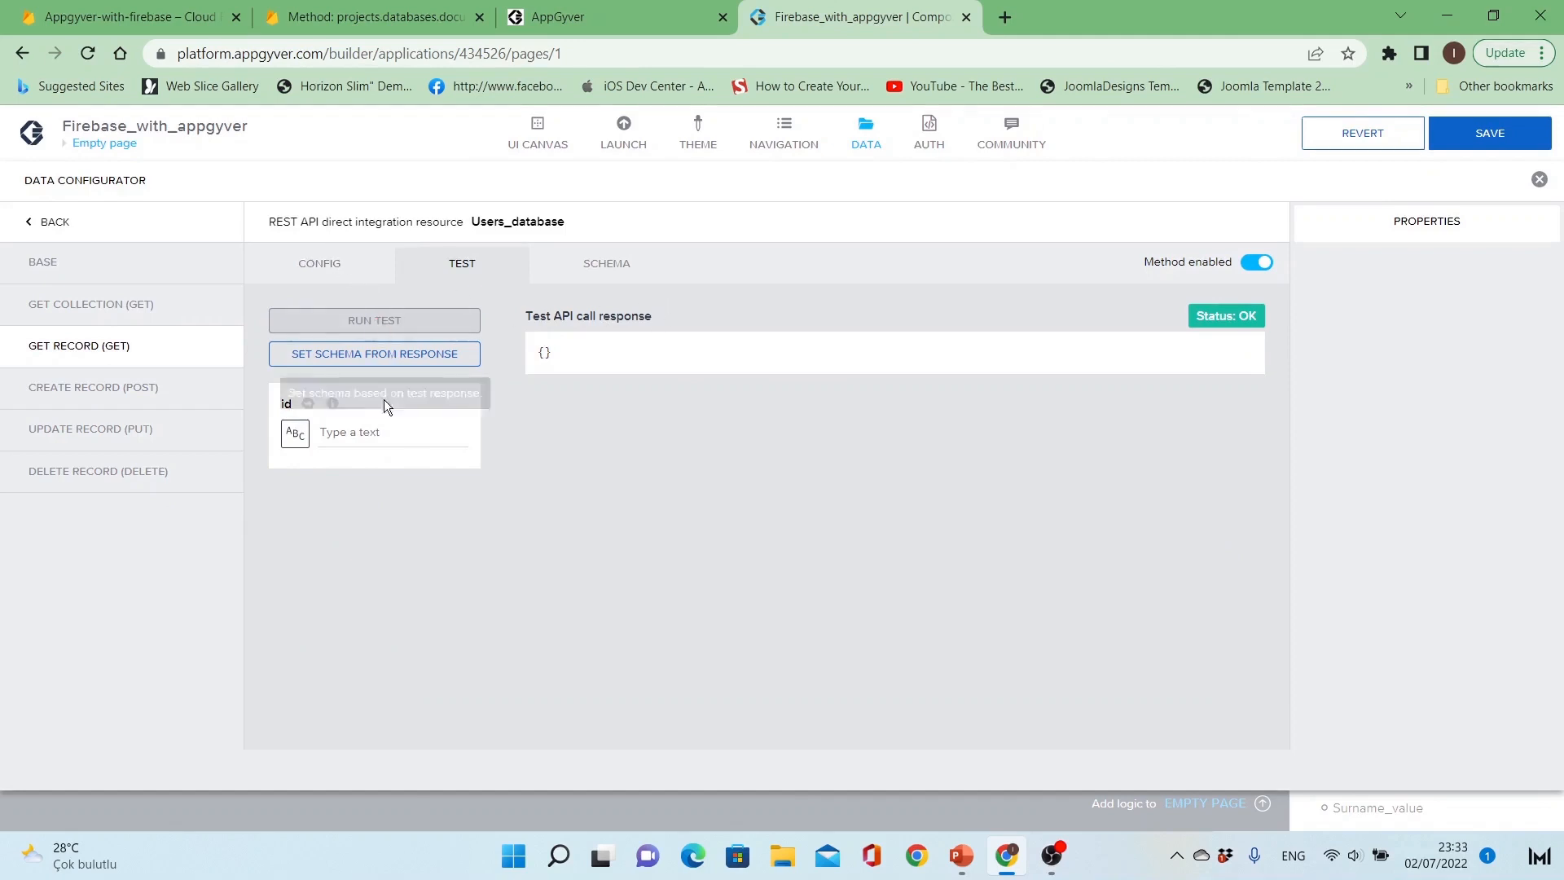
left_click(382, 434)
type("5hGqvocWYBJQadmWVnq")
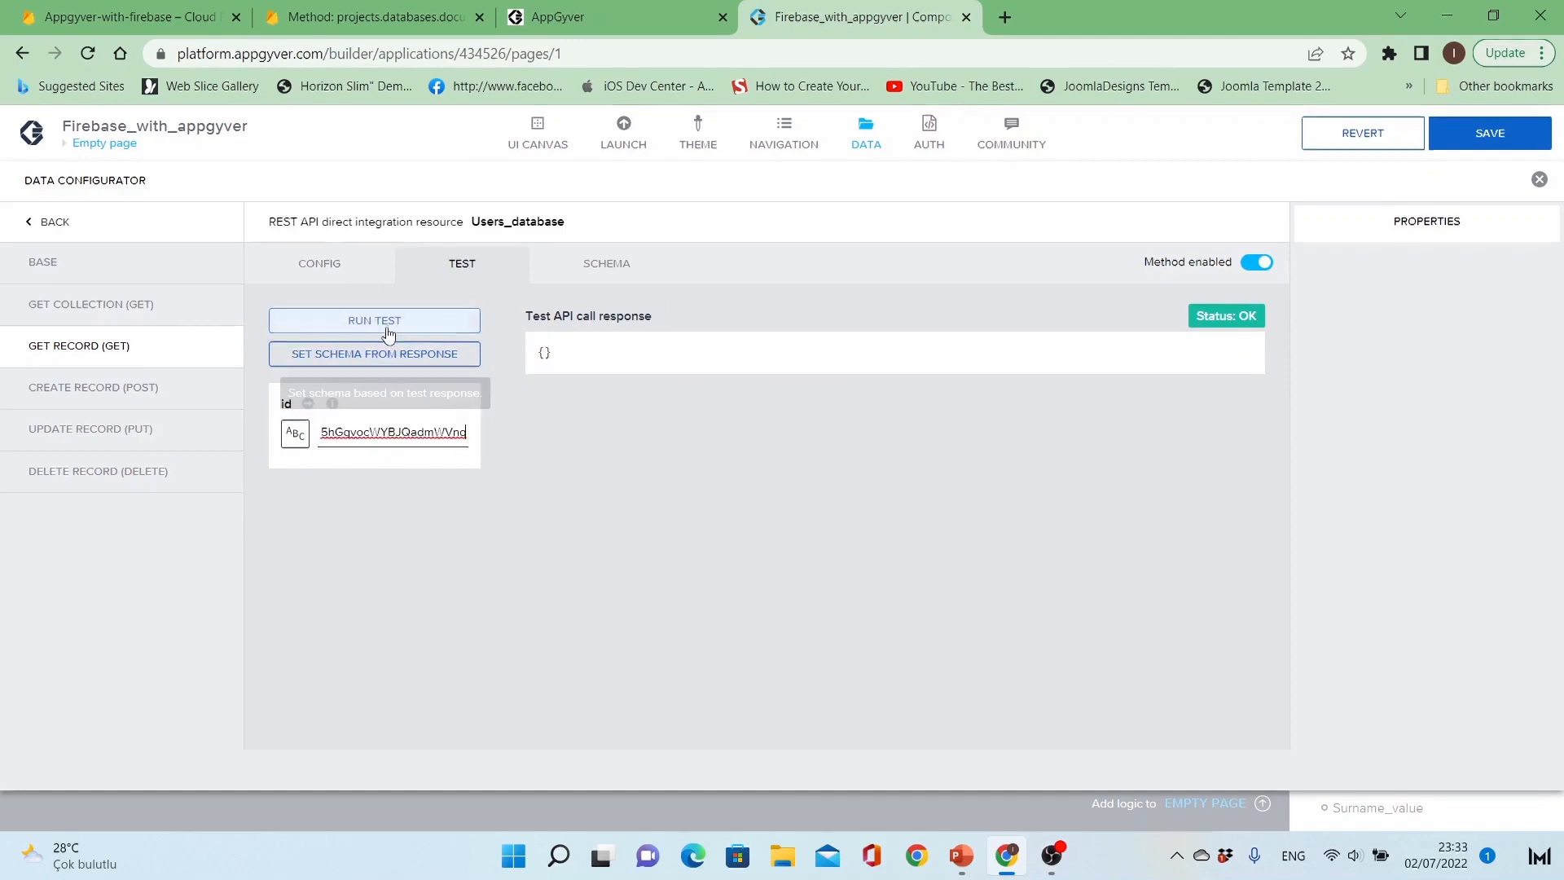
key("ctrl+z")
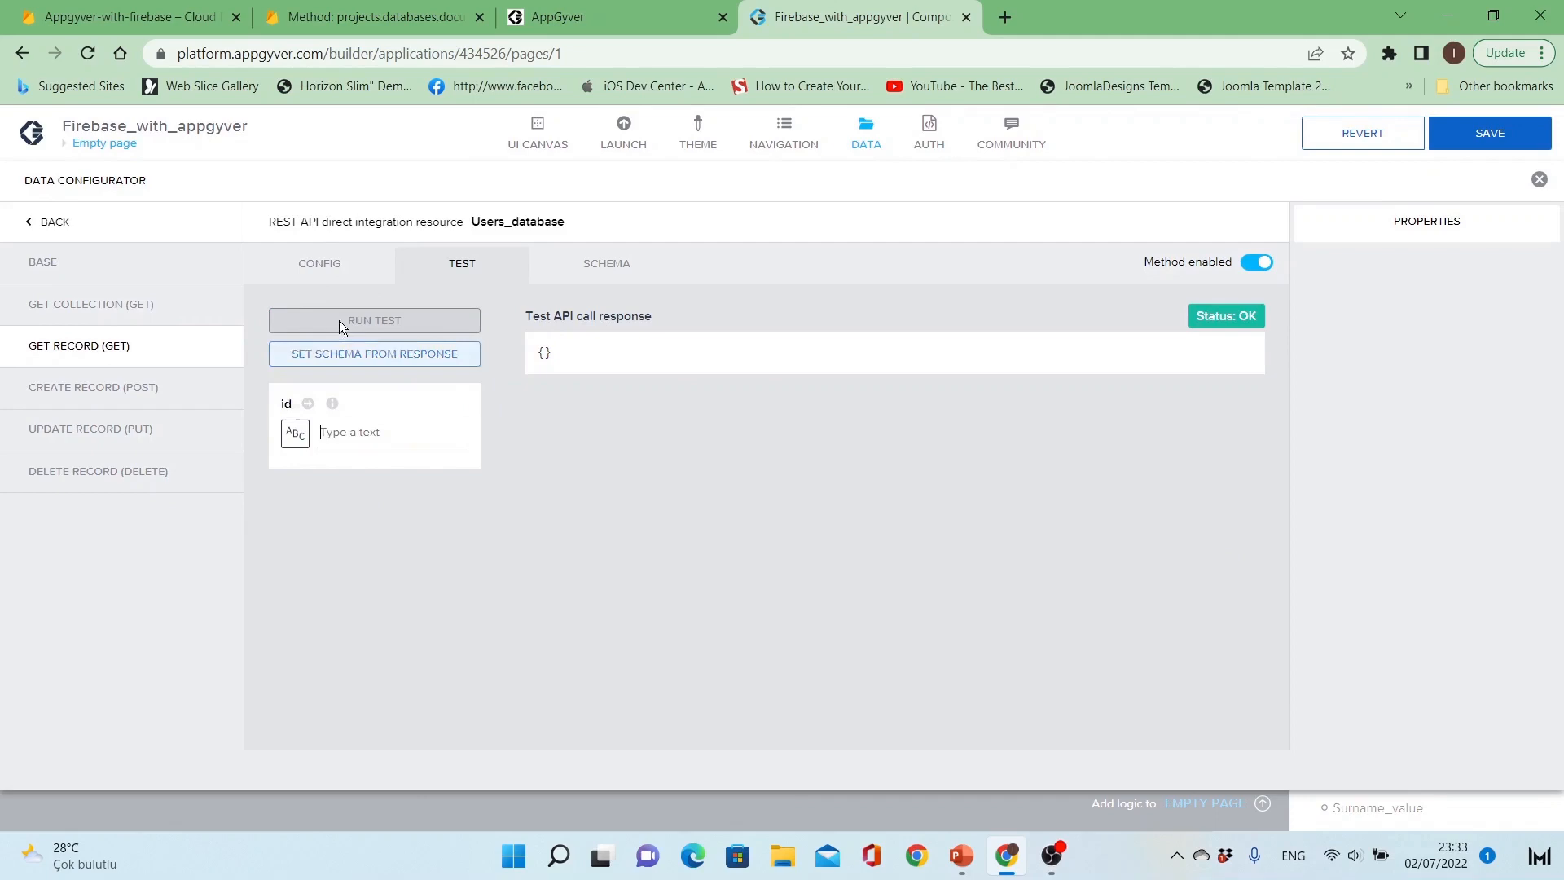
Step: Run the Get Record test in AppGyver with the id M5hGqvocWYBJQadmWVnq, copied from the users collection in the Firebase console
left_click(128, 16)
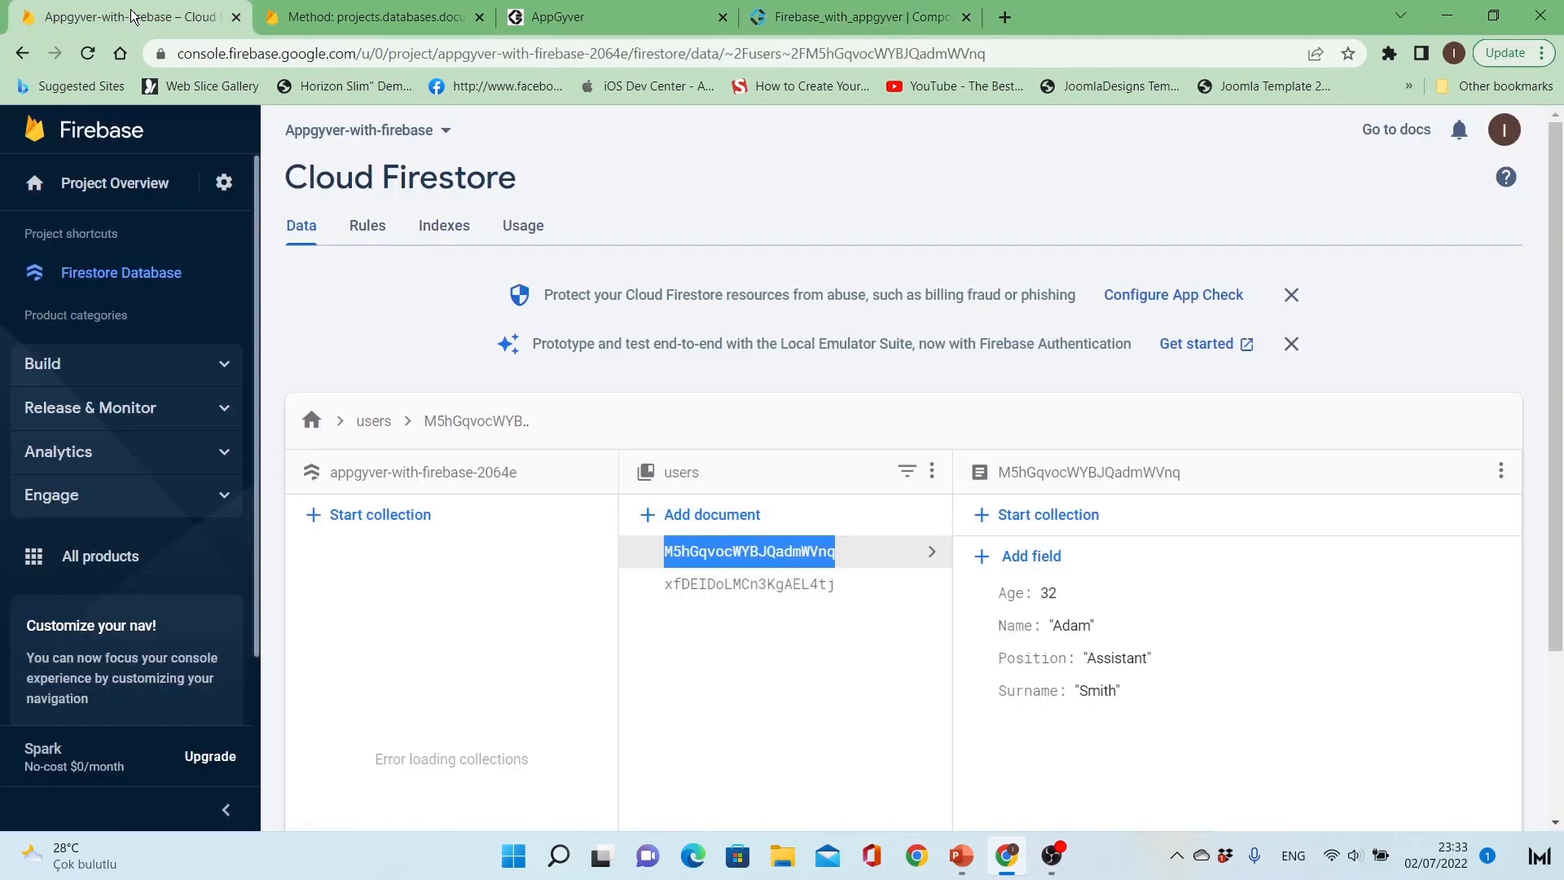
right_click(736, 545)
left_click(757, 562)
left_click(840, 16)
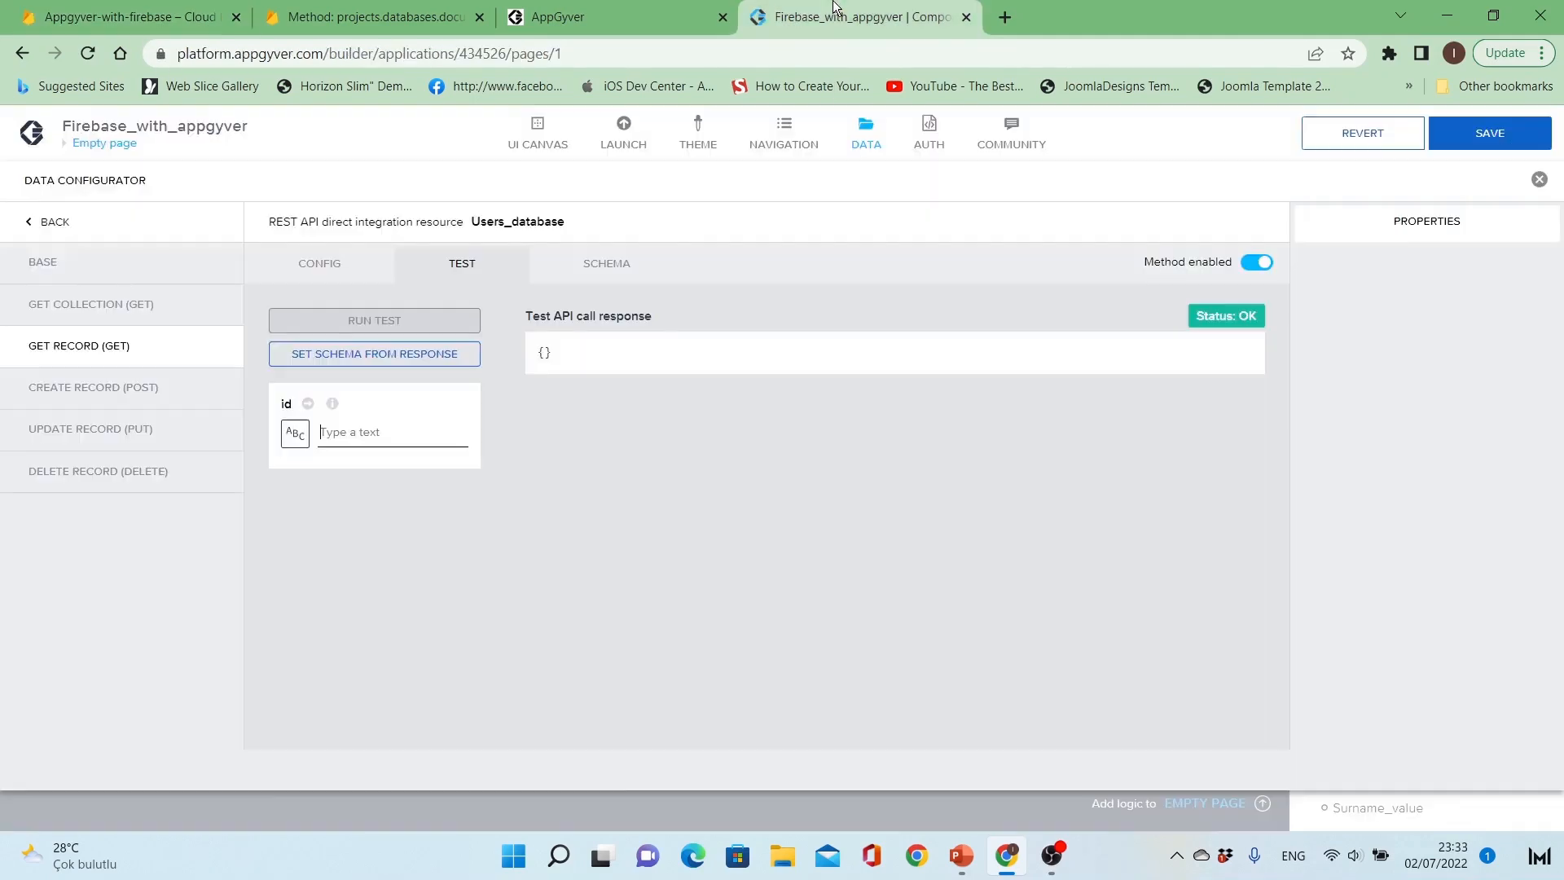
left_click(414, 429)
key("ctrl+v")
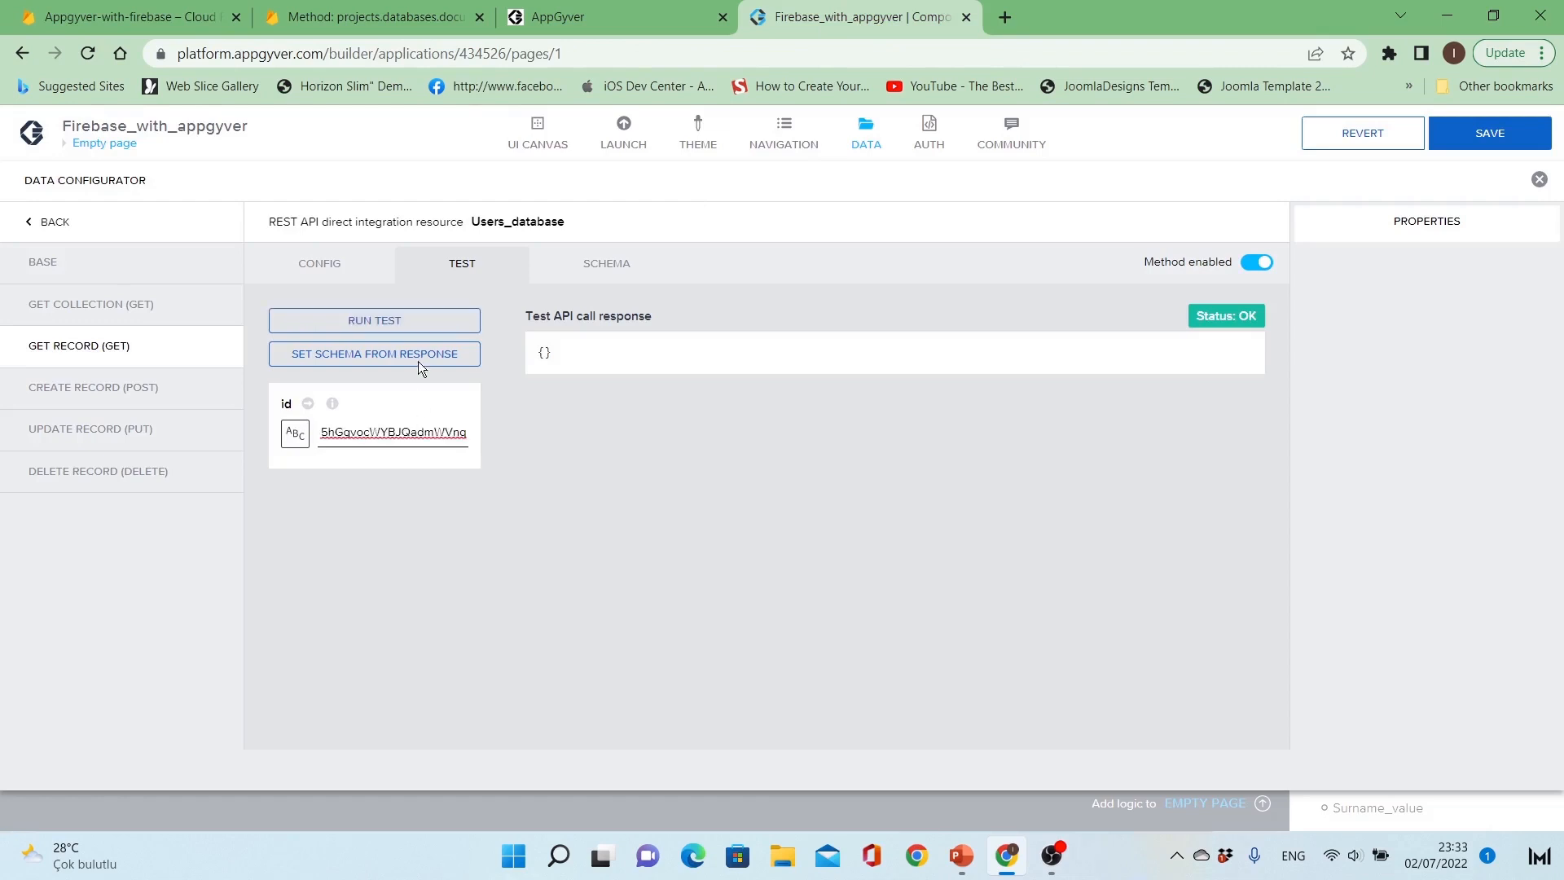
left_click(423, 319)
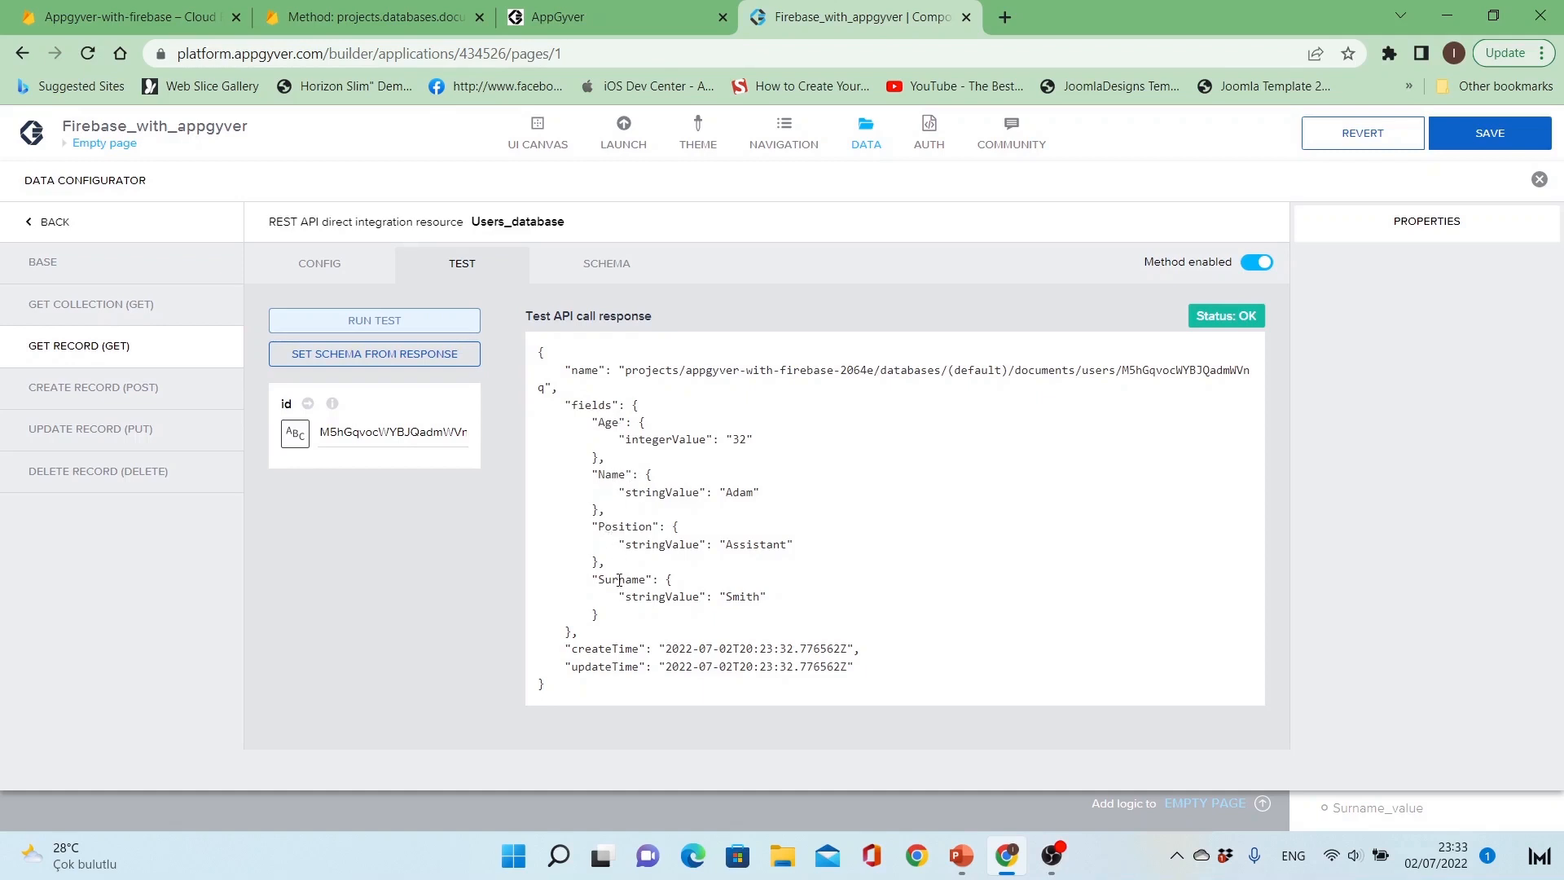
Step: Set the Get Record schema from the test response and check the properties of its fields object
left_click(446, 354)
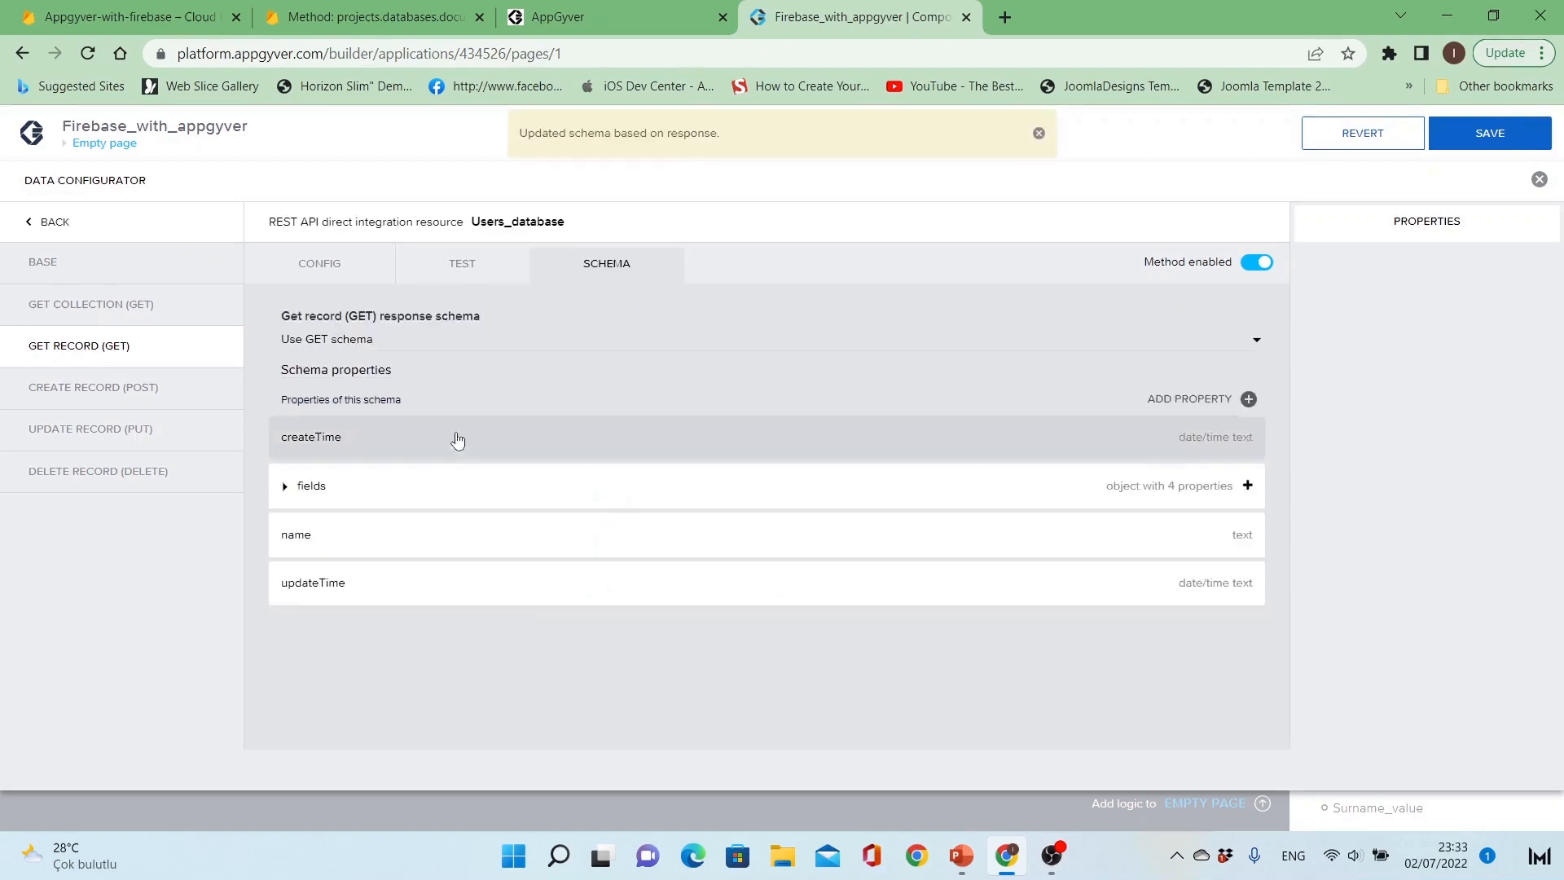
left_click(286, 487)
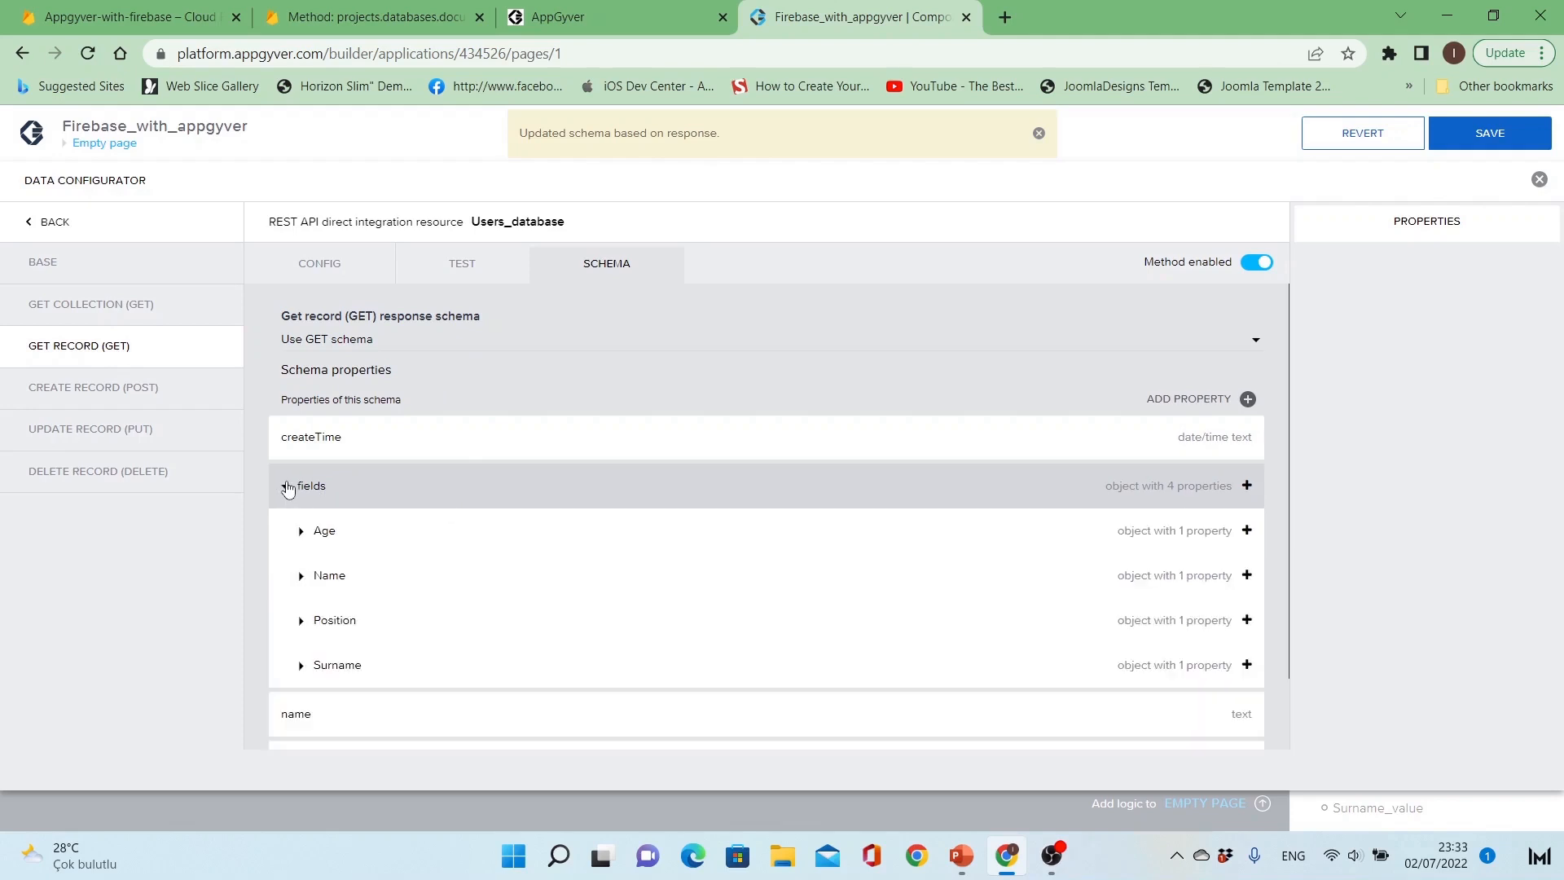
left_click(287, 487)
left_click(317, 266)
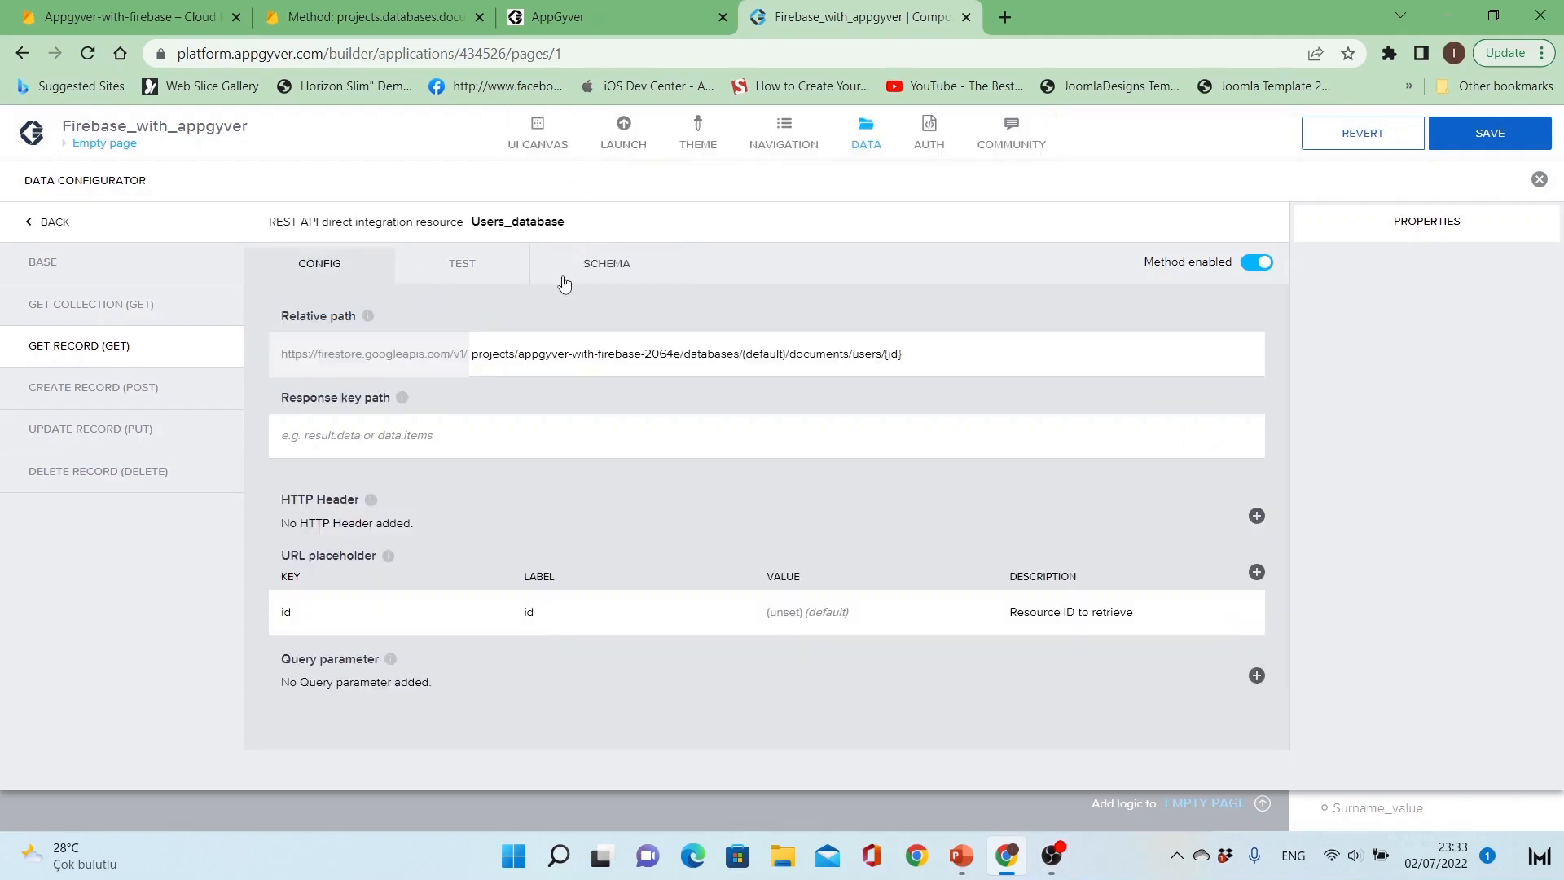
Step: Open the Create Record method and return to the Methods list in the Firestore projects.databases.documents REST reference
left_click(129, 391)
left_click(325, 21)
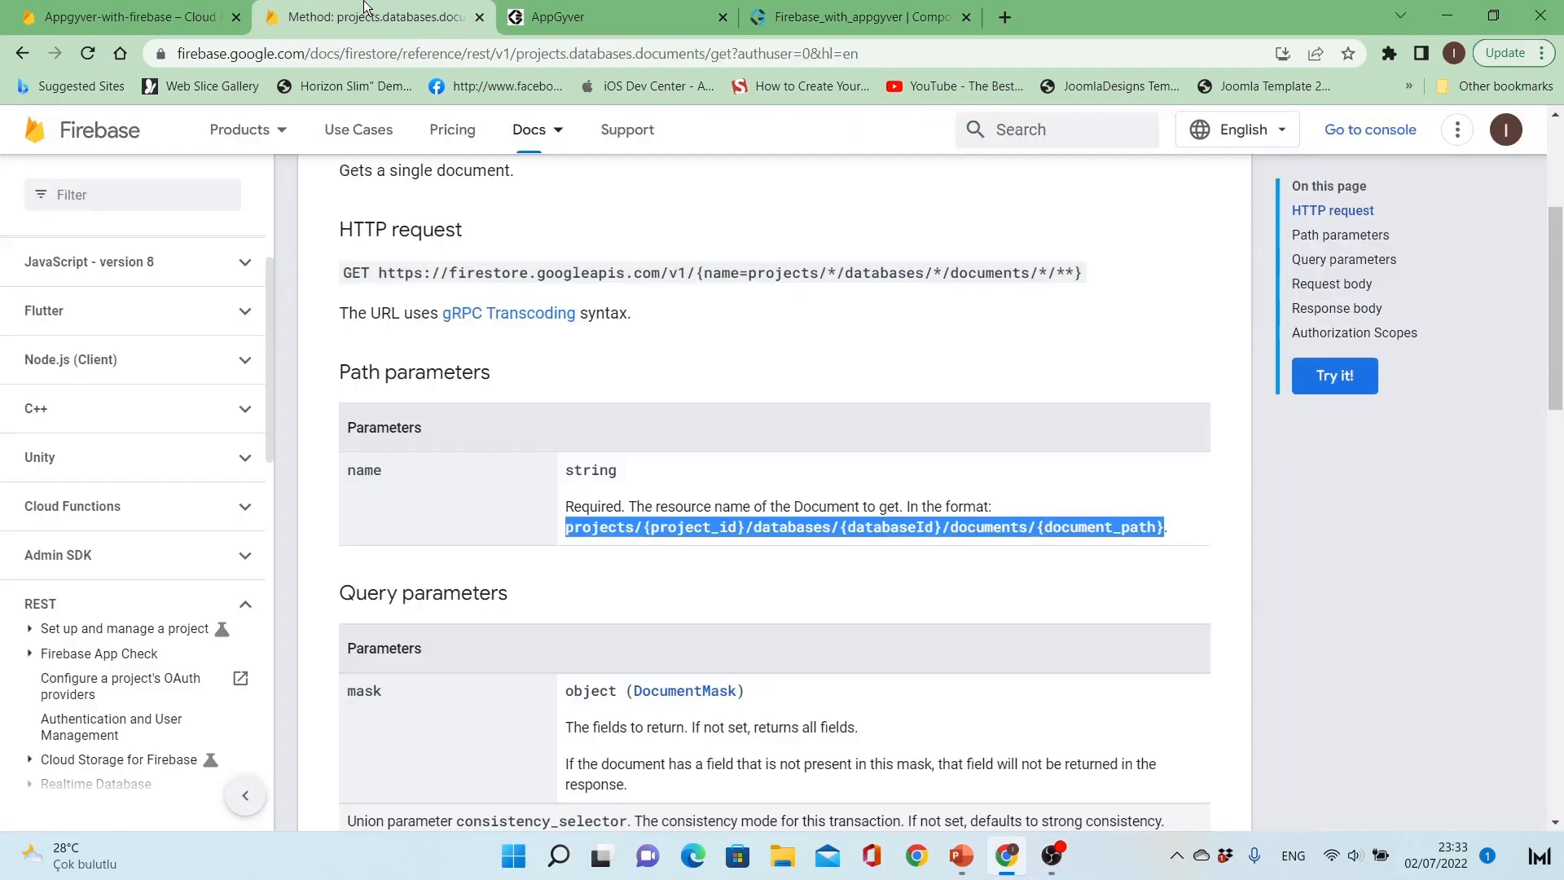
left_click(516, 339)
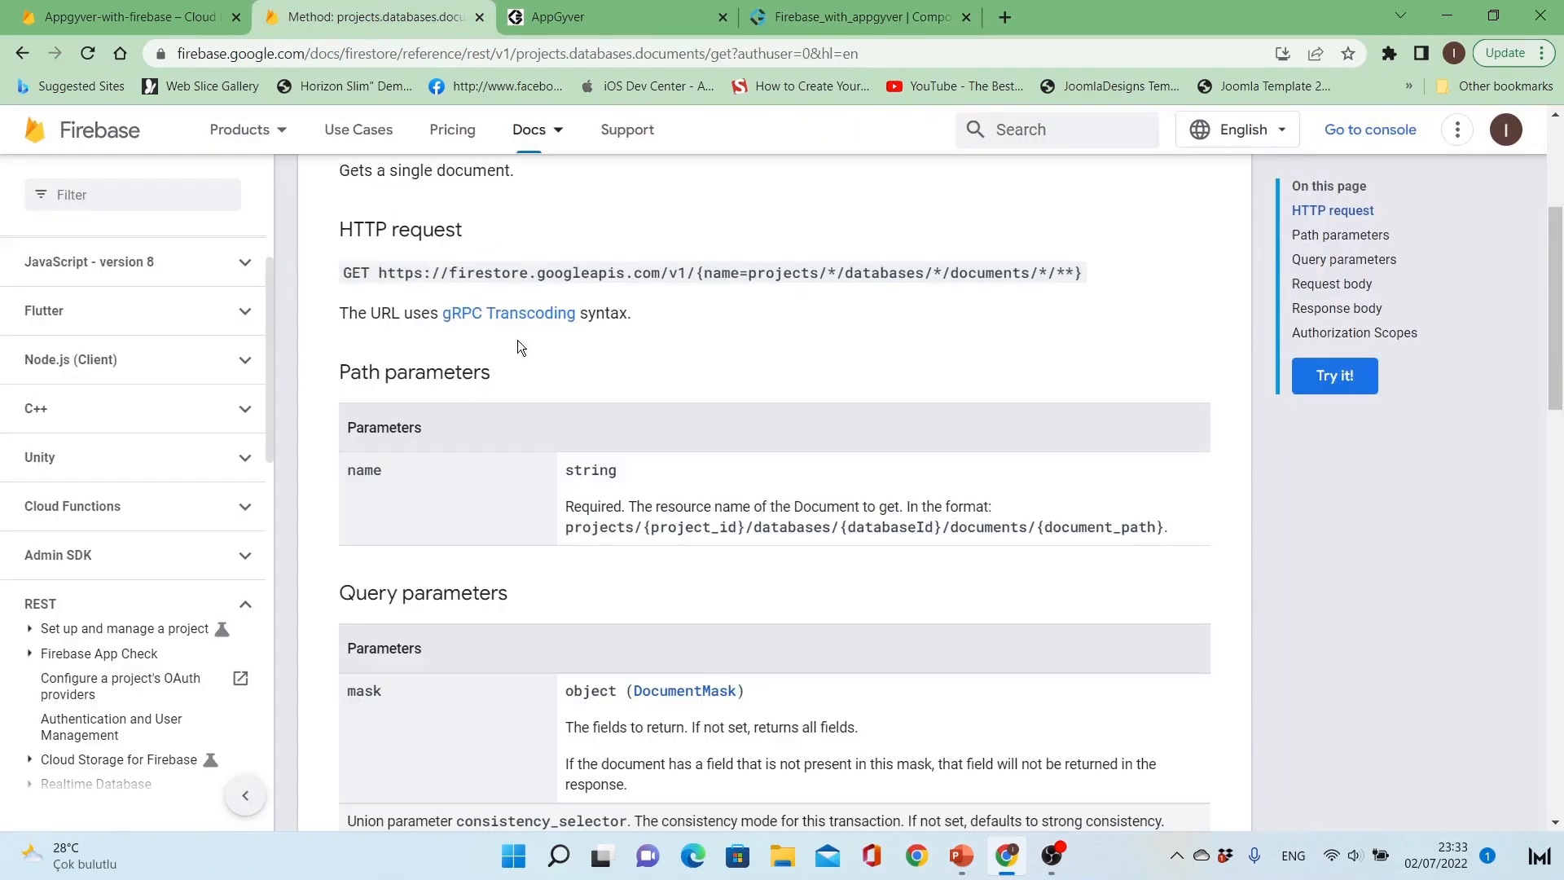
left_click(22, 53)
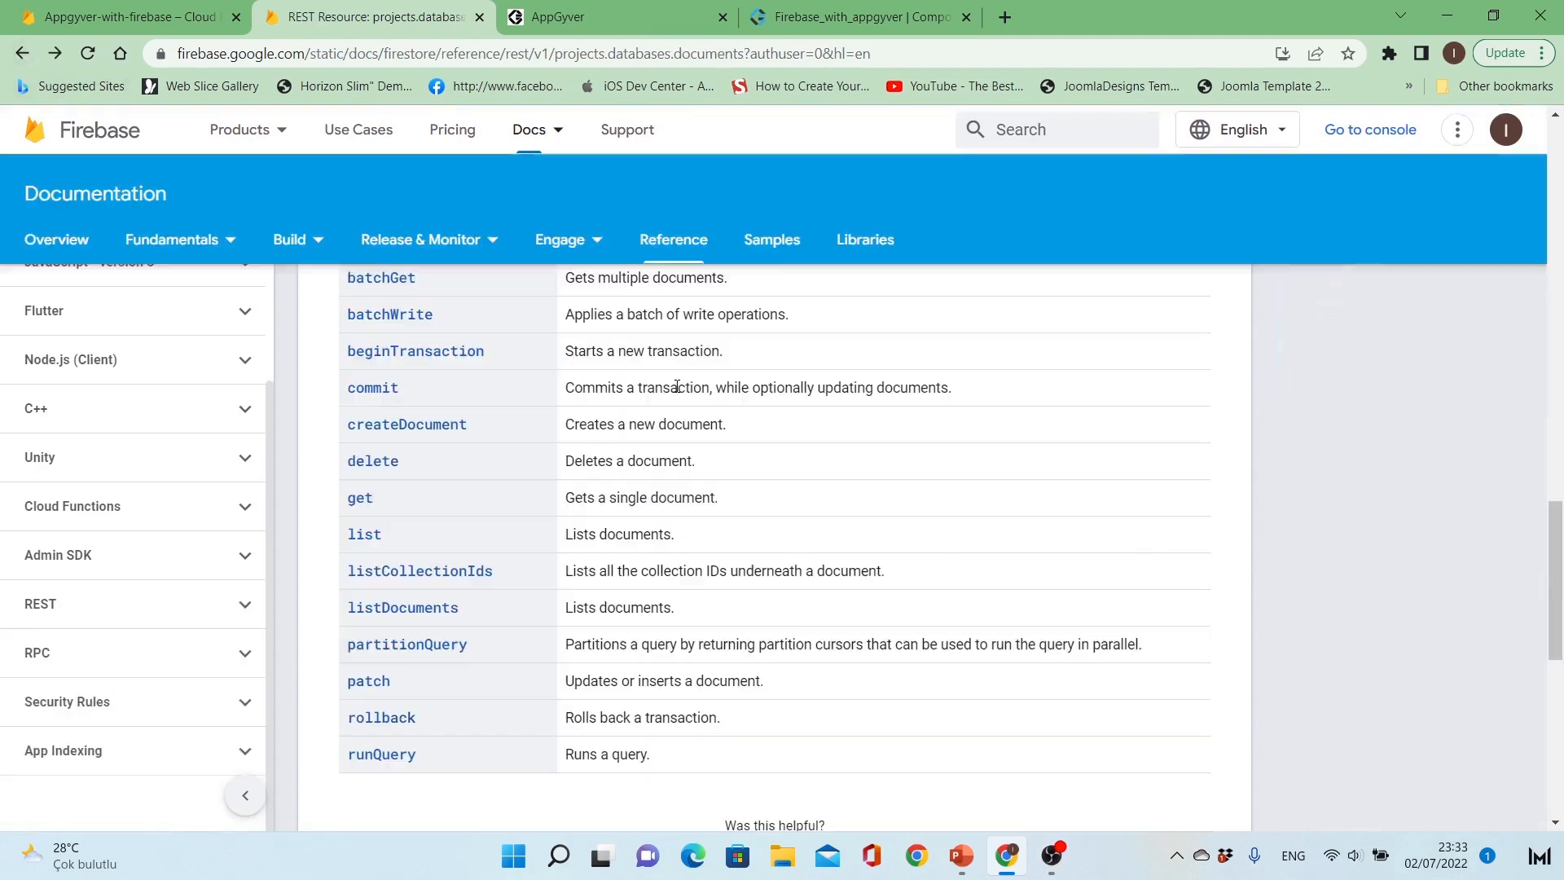
scroll(646, 465, "up", 1)
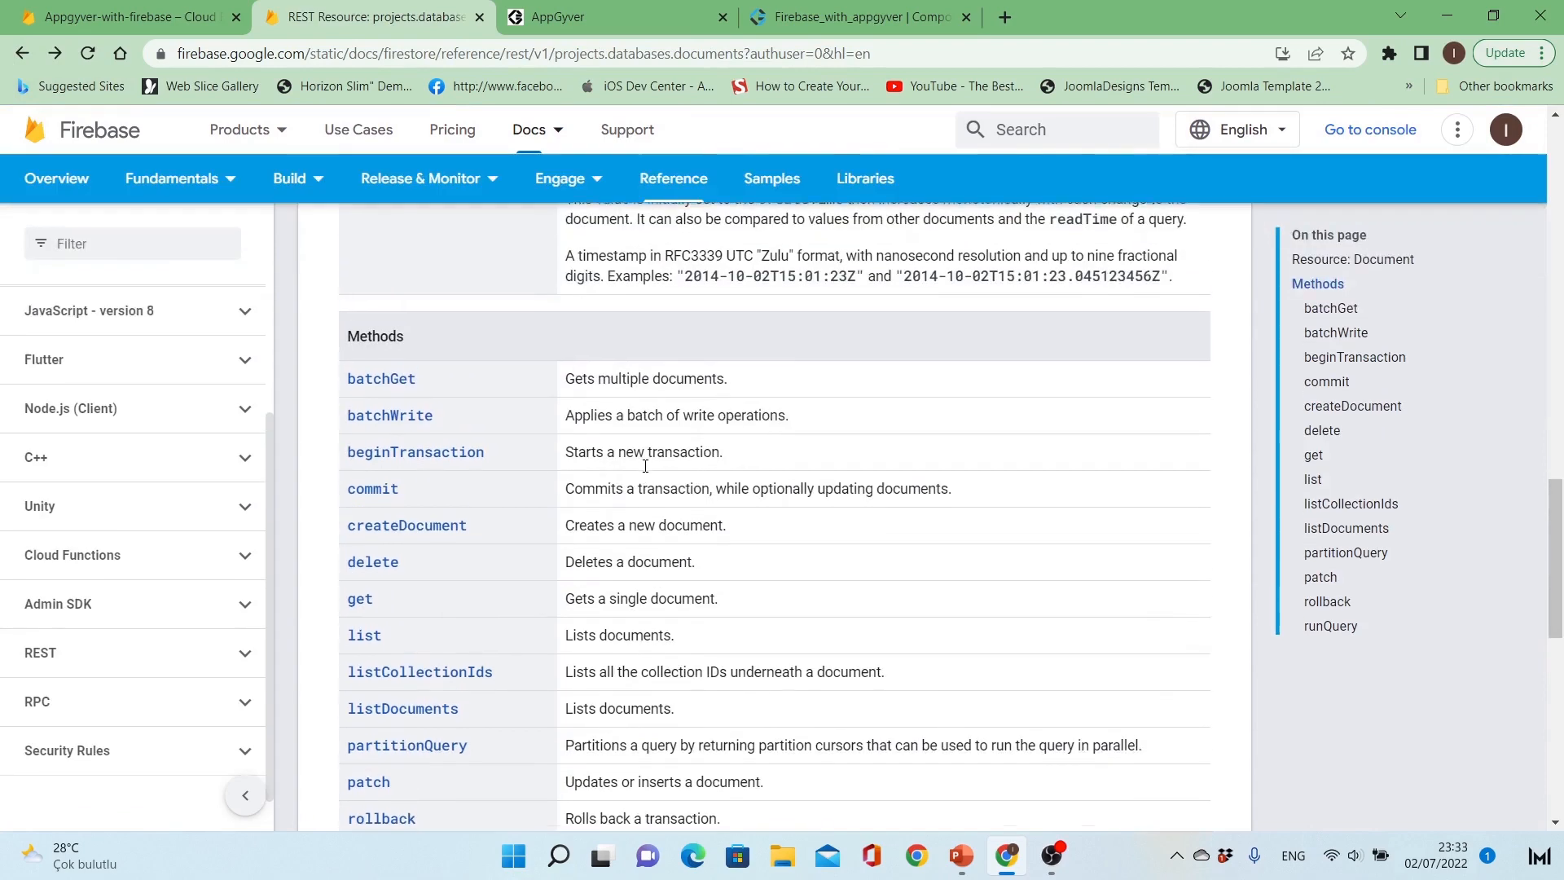
scroll(460, 391, "down", 1)
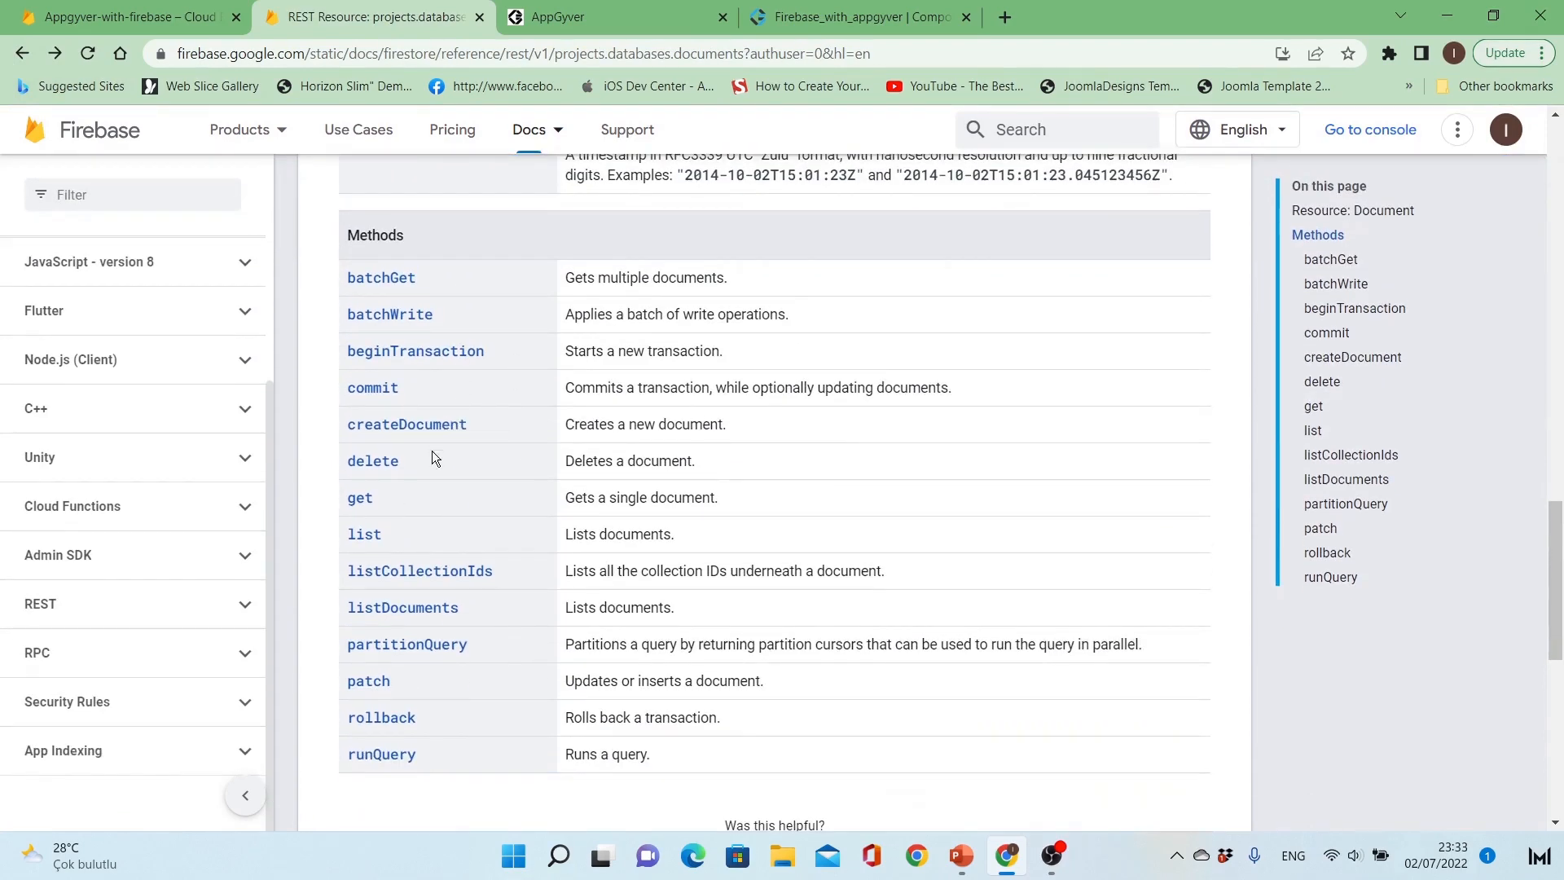
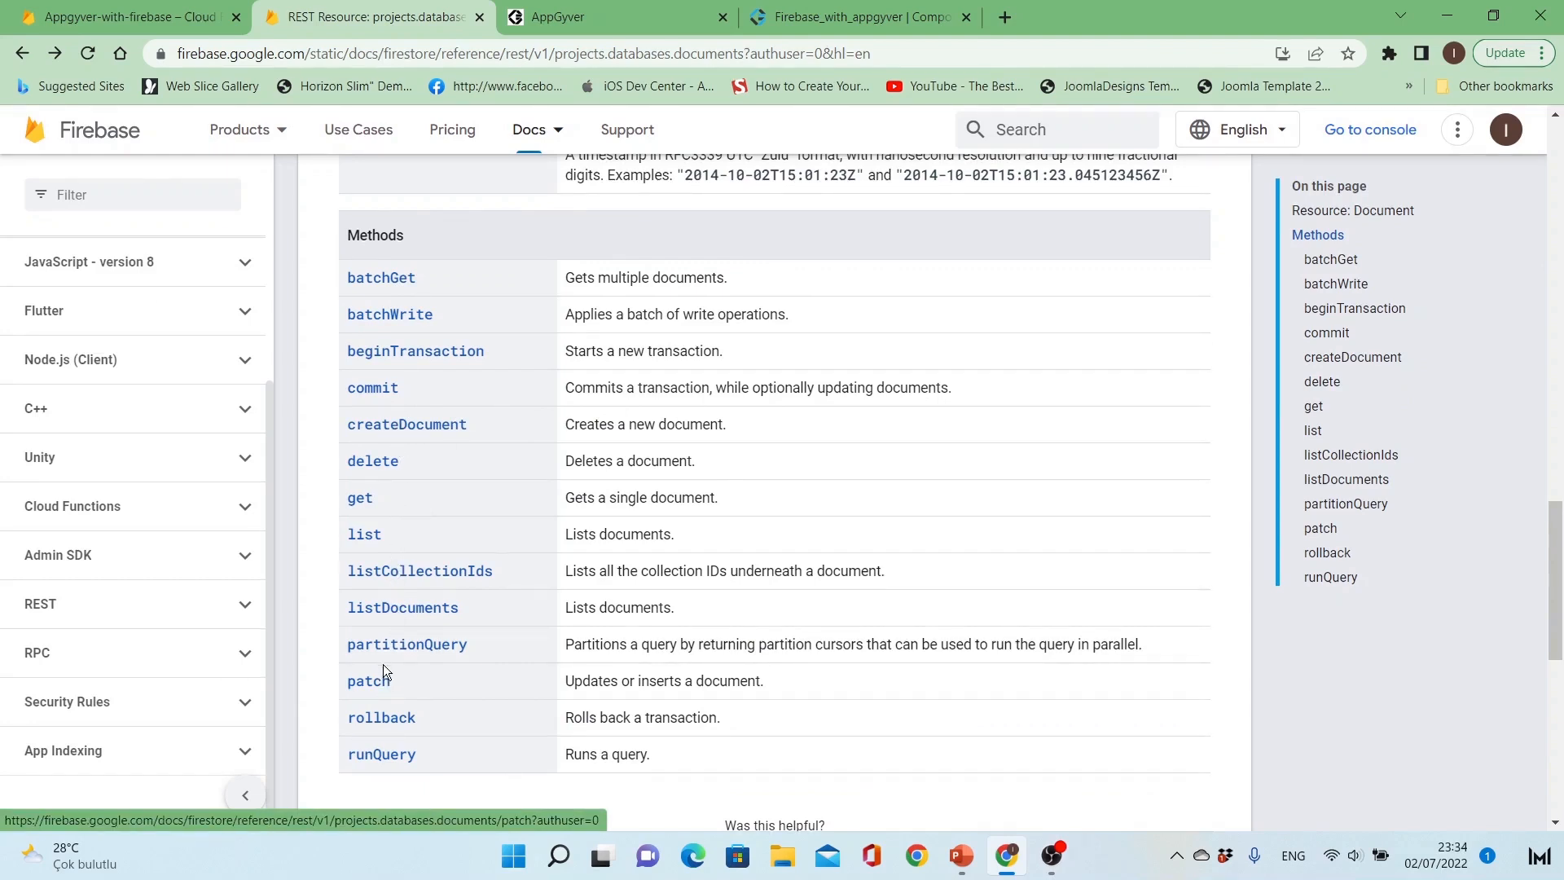
Step: Open the commit method reference and copy the database path format projects/{project_id}/databases/{databaseId}
left_click(374, 392)
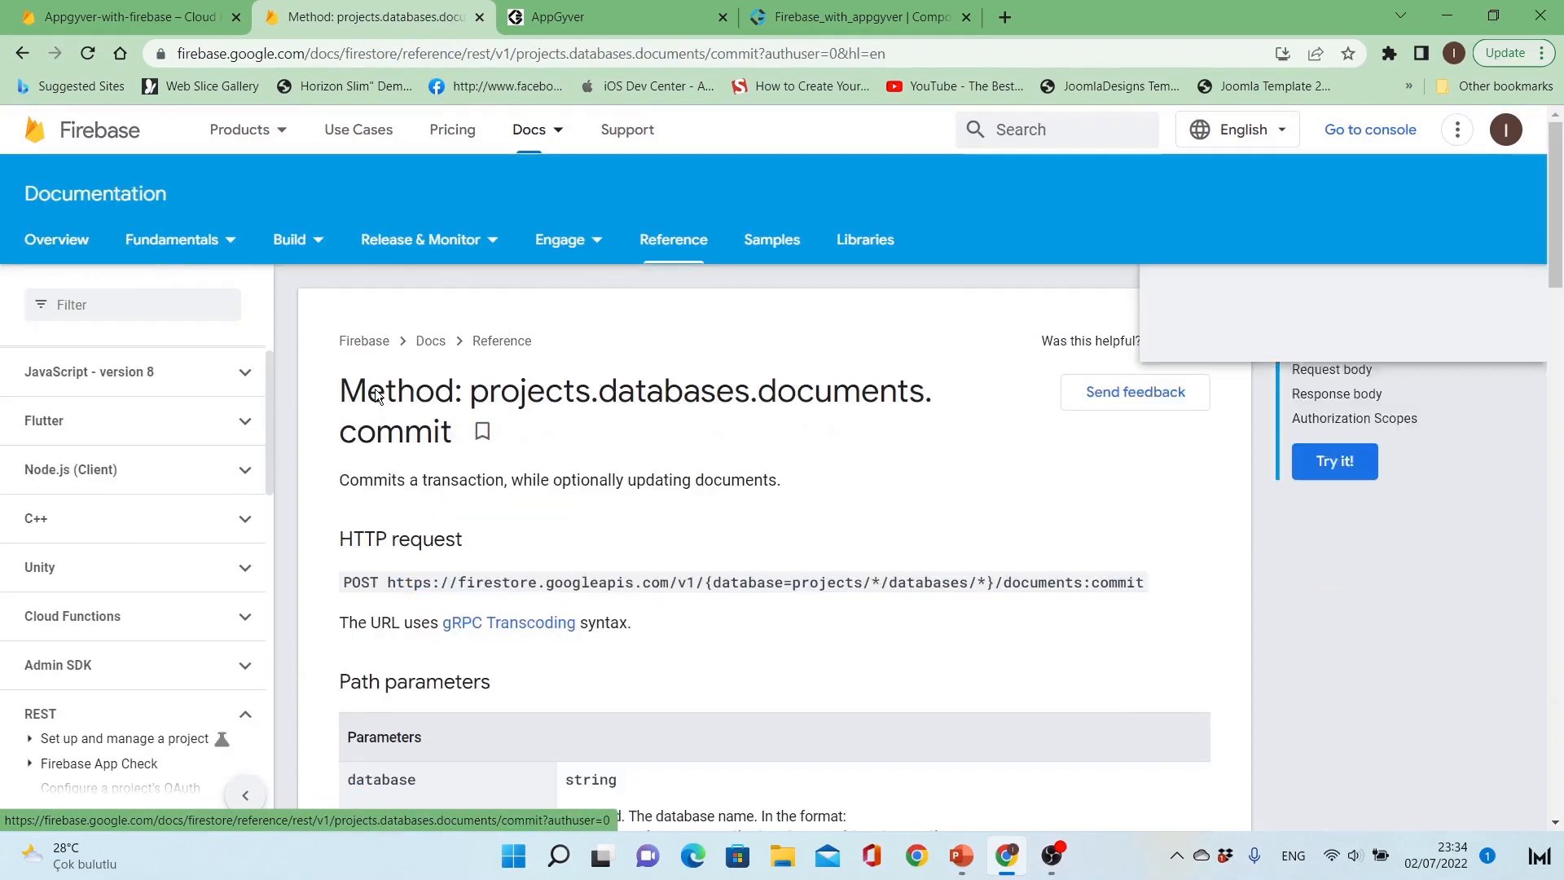
scroll(566, 499, "down", 1)
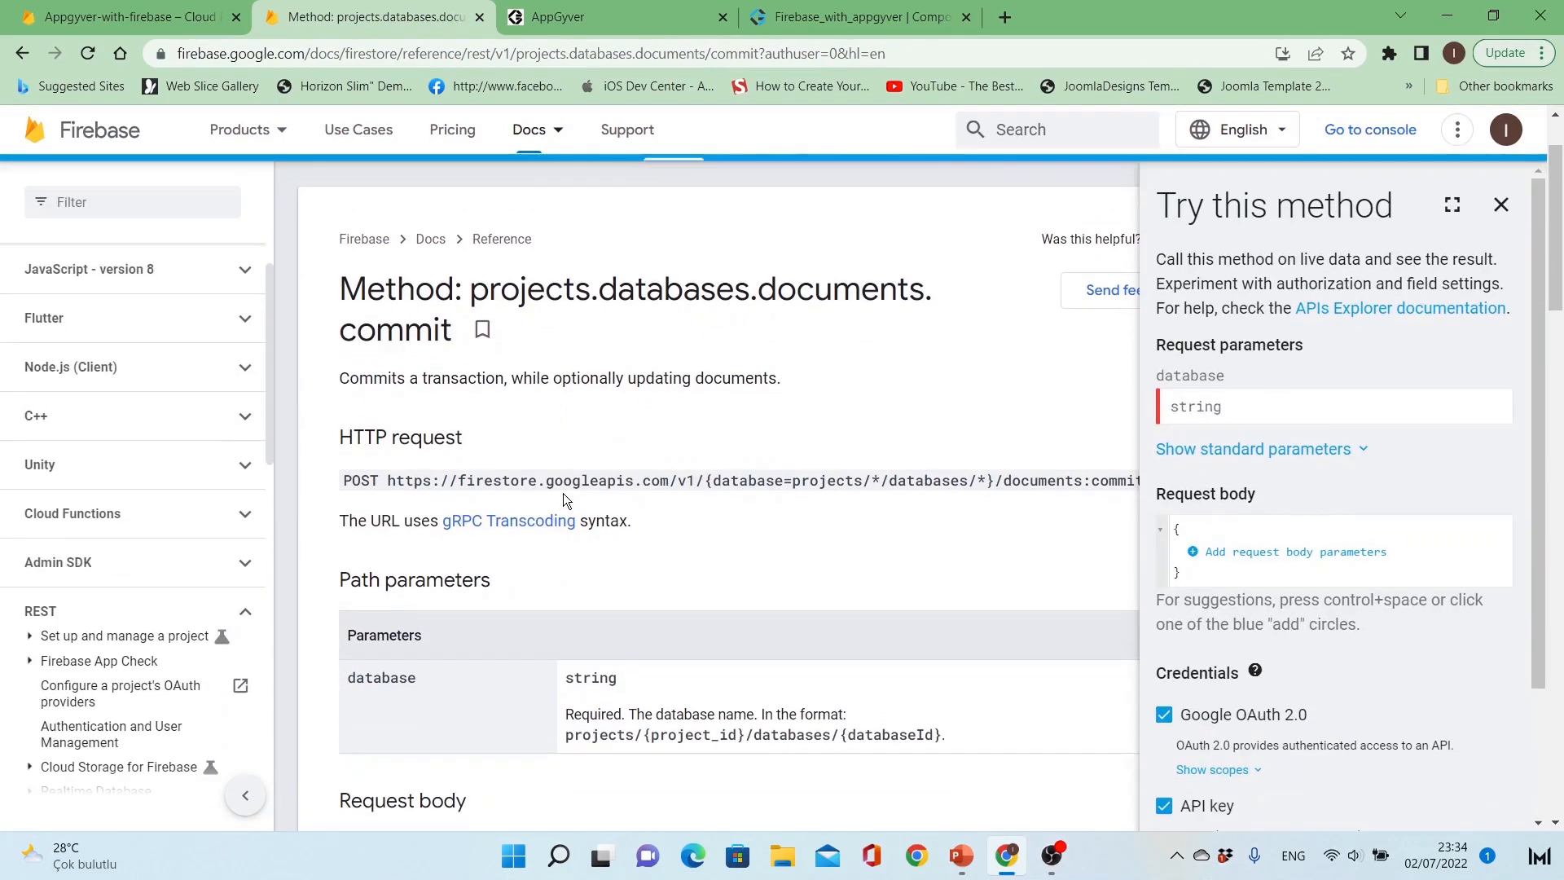
scroll(681, 550, "down", 1)
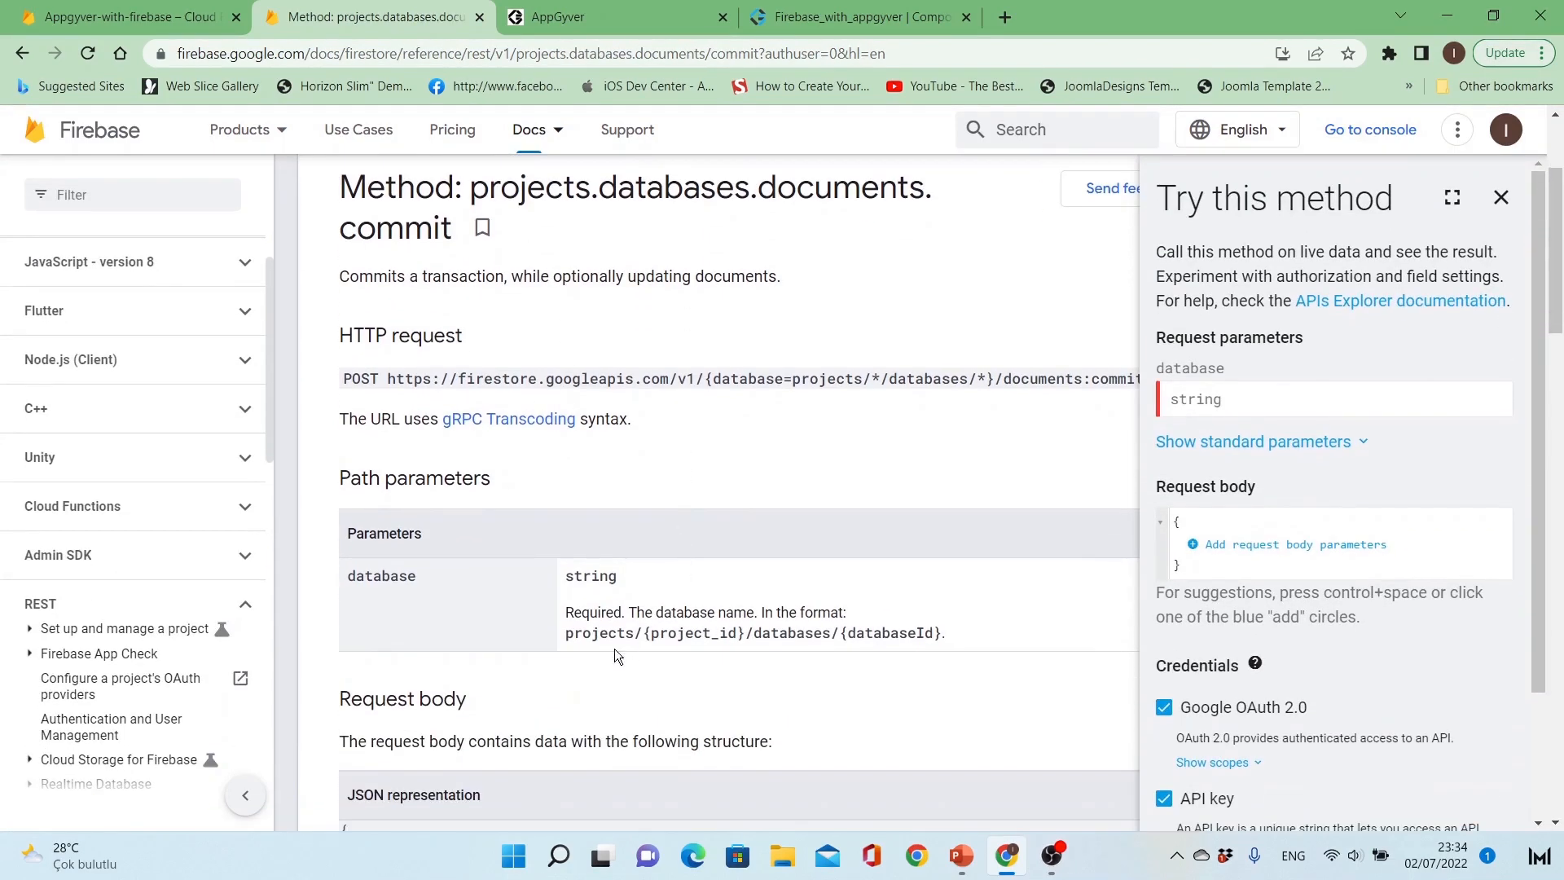
left_click_drag(567, 633, 815, 652)
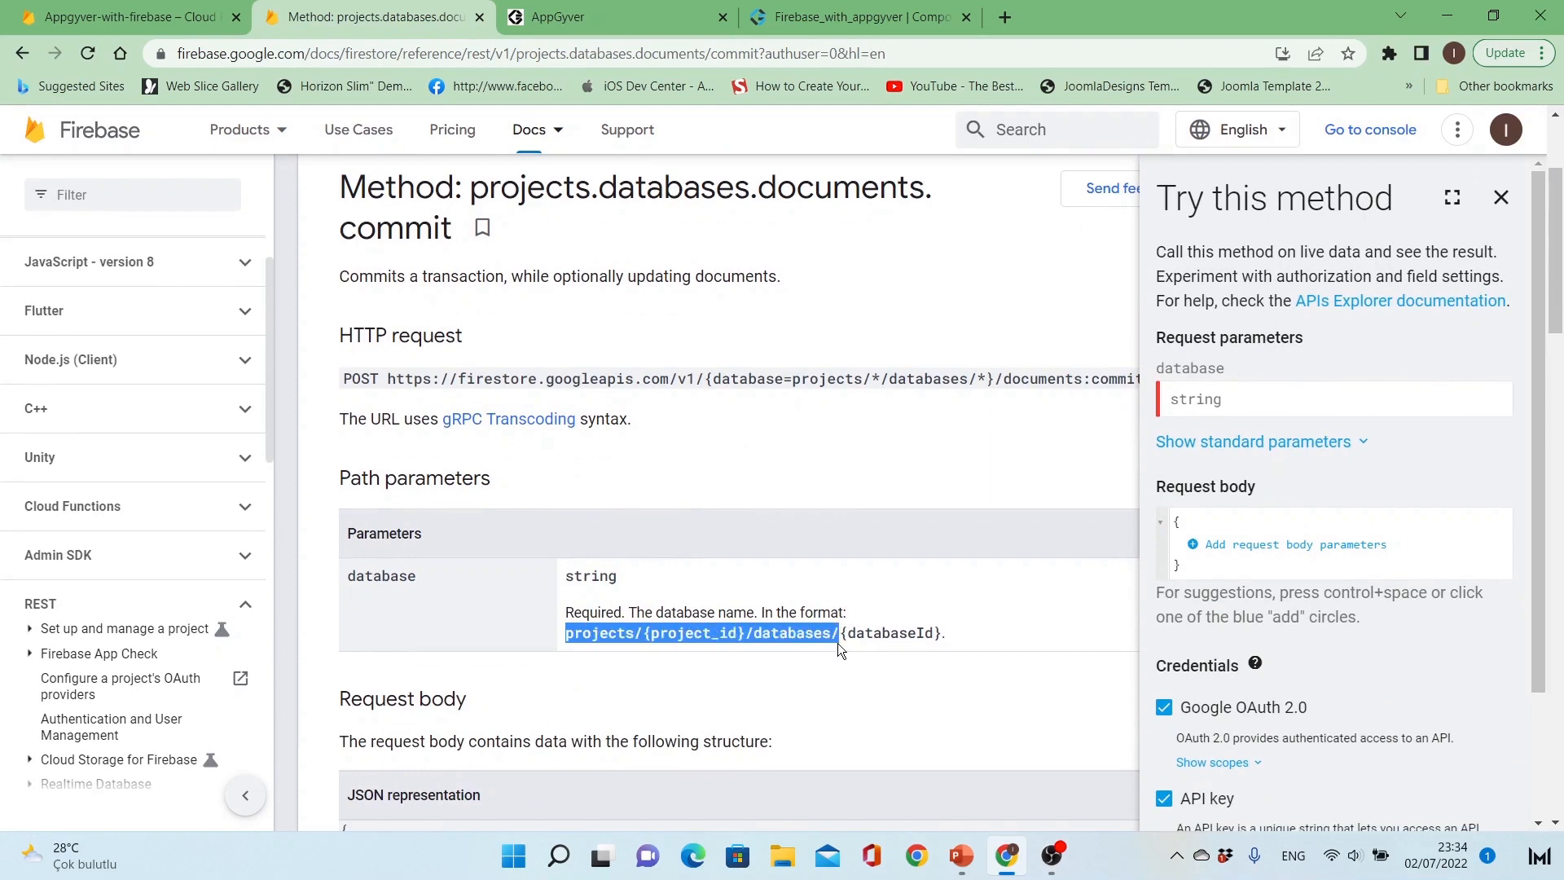
left_click_drag(837, 643, 946, 637)
key("ctrl+c")
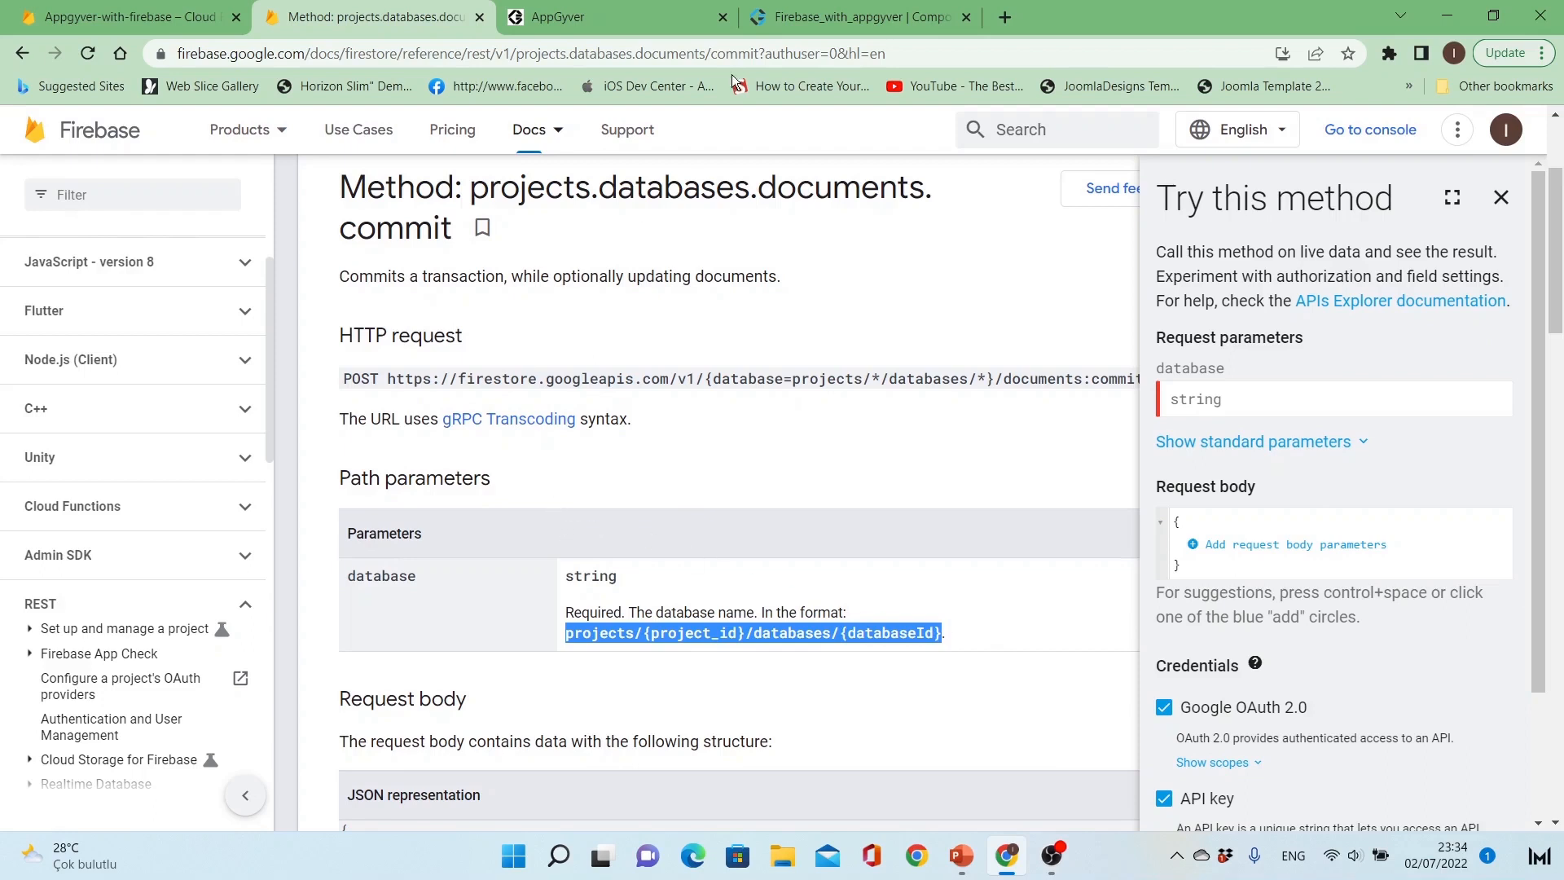
Step: Enable the Create Record method in AppGyver and paste the copied path into its relative path
left_click(814, 16)
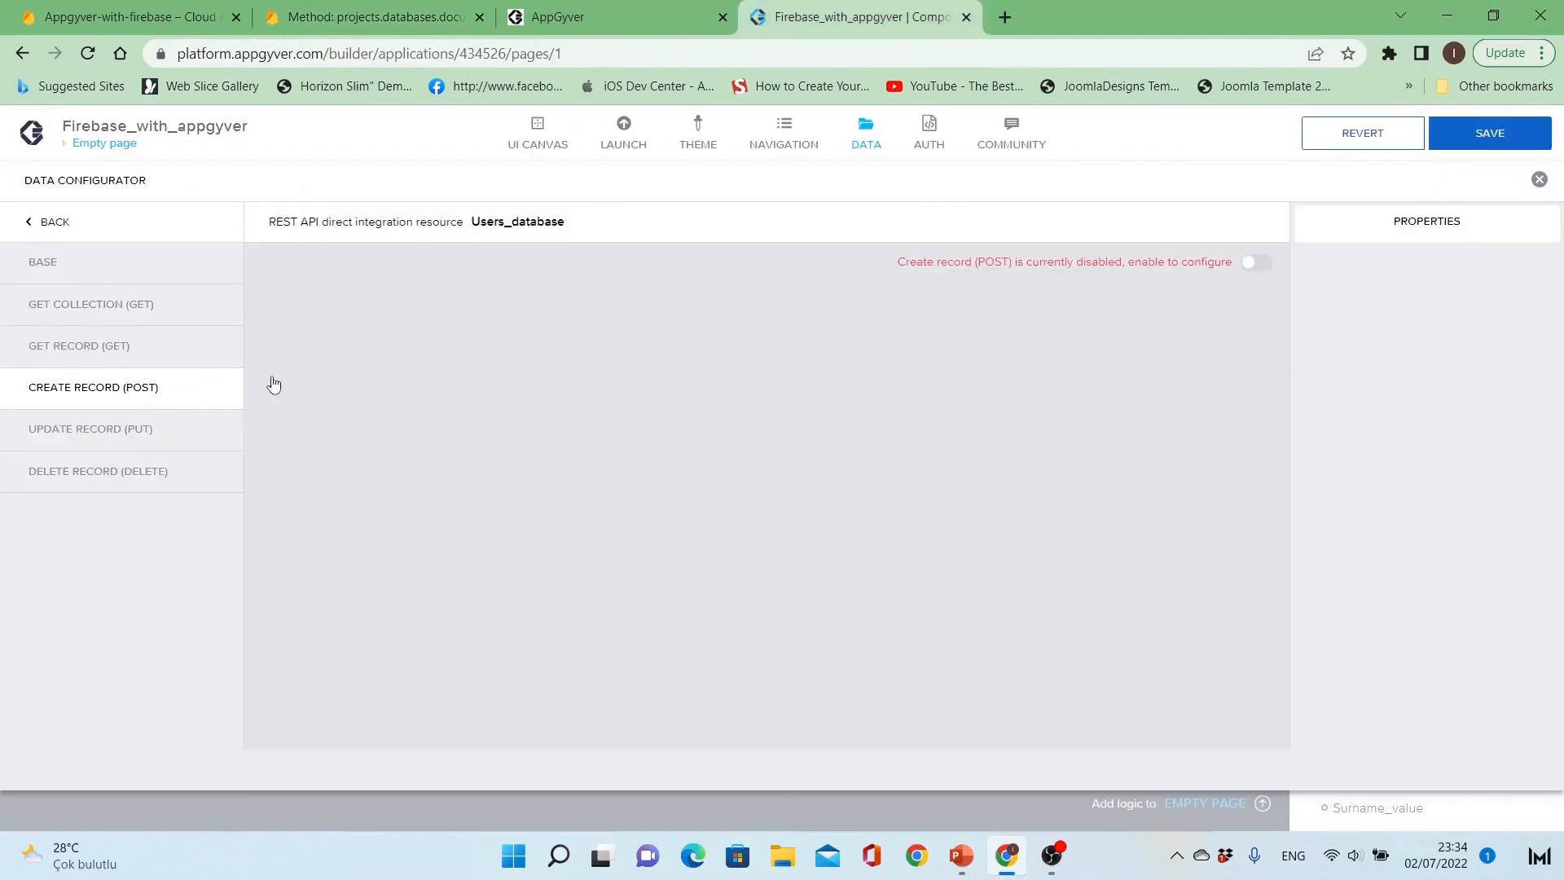
left_click(1256, 265)
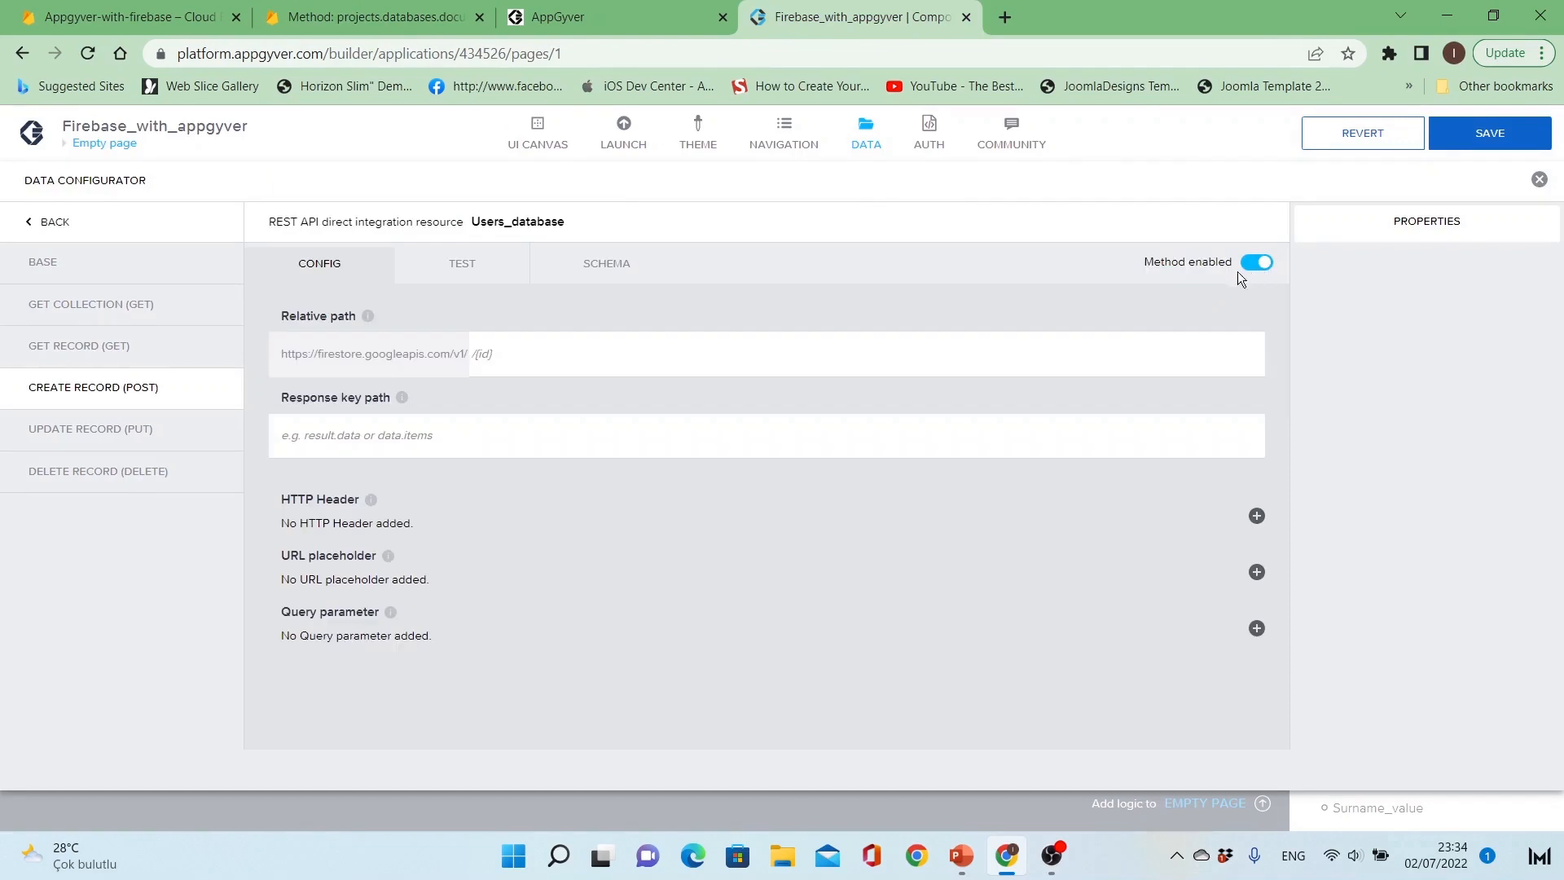
left_click(498, 348)
left_click(708, 379)
key("ctrl+v")
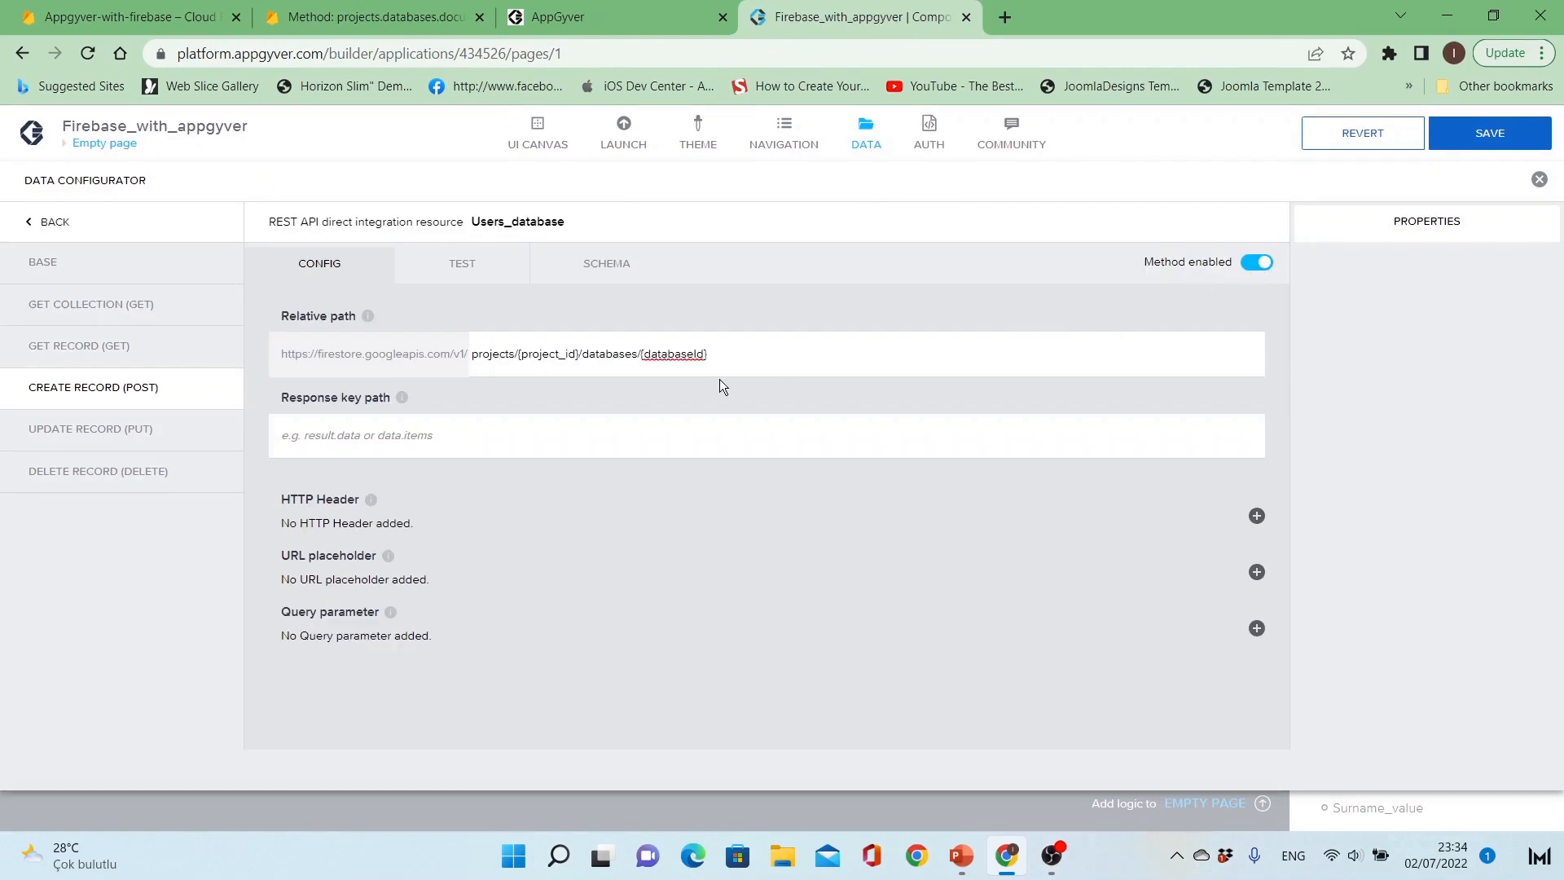
Step: Replace {project_id} in the Create Record path with appgyver-with-firebase-2064e copied from the Get Record path
left_click(711, 359)
double_click(547, 354)
left_click(634, 441)
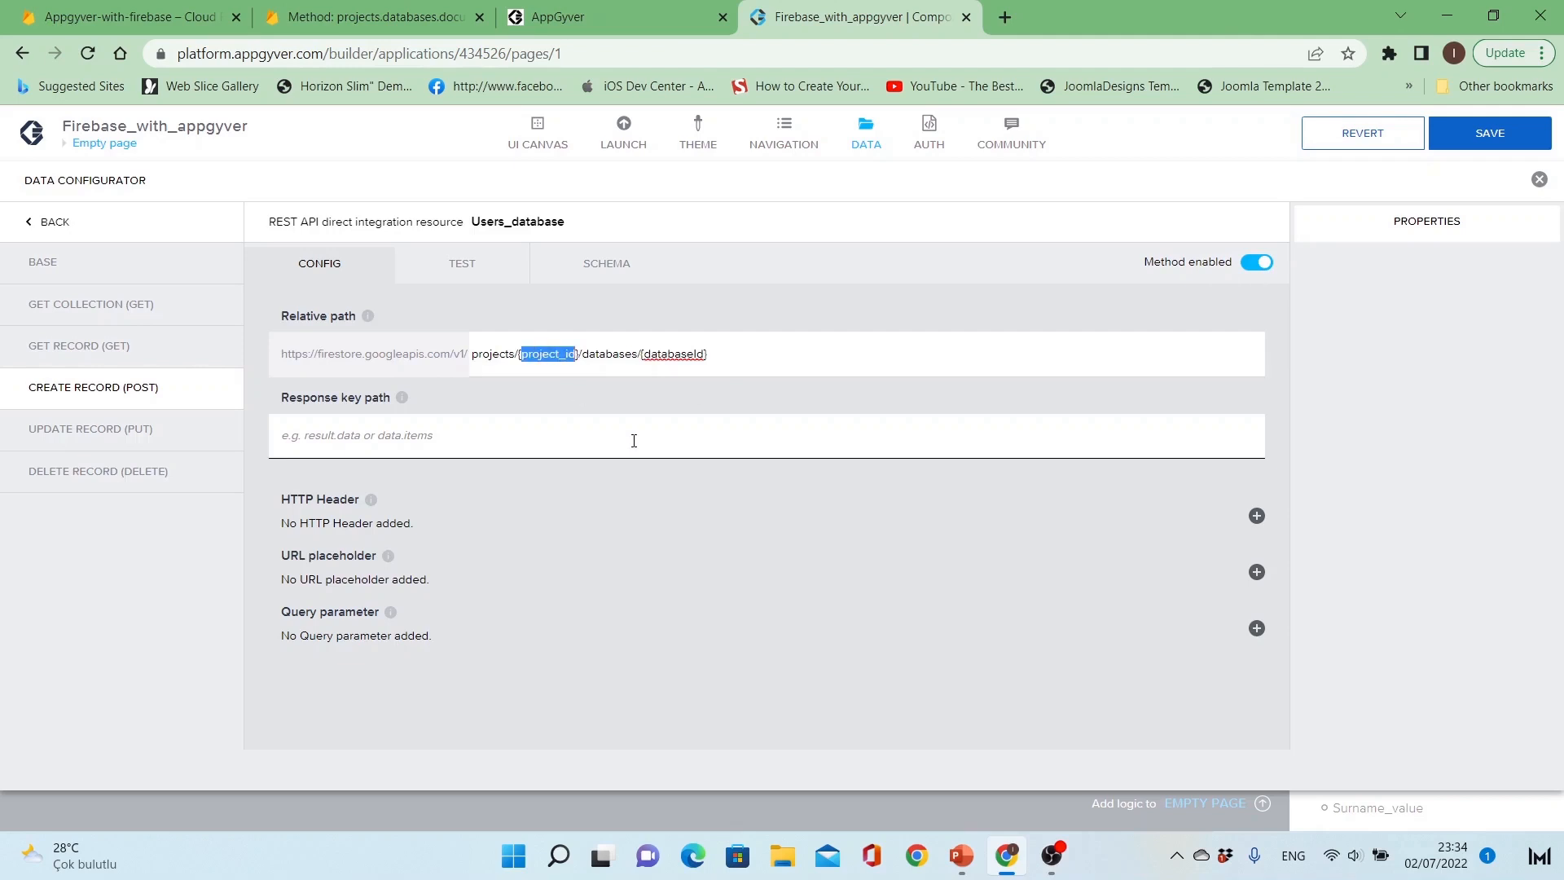
left_click(135, 361)
left_click(508, 361)
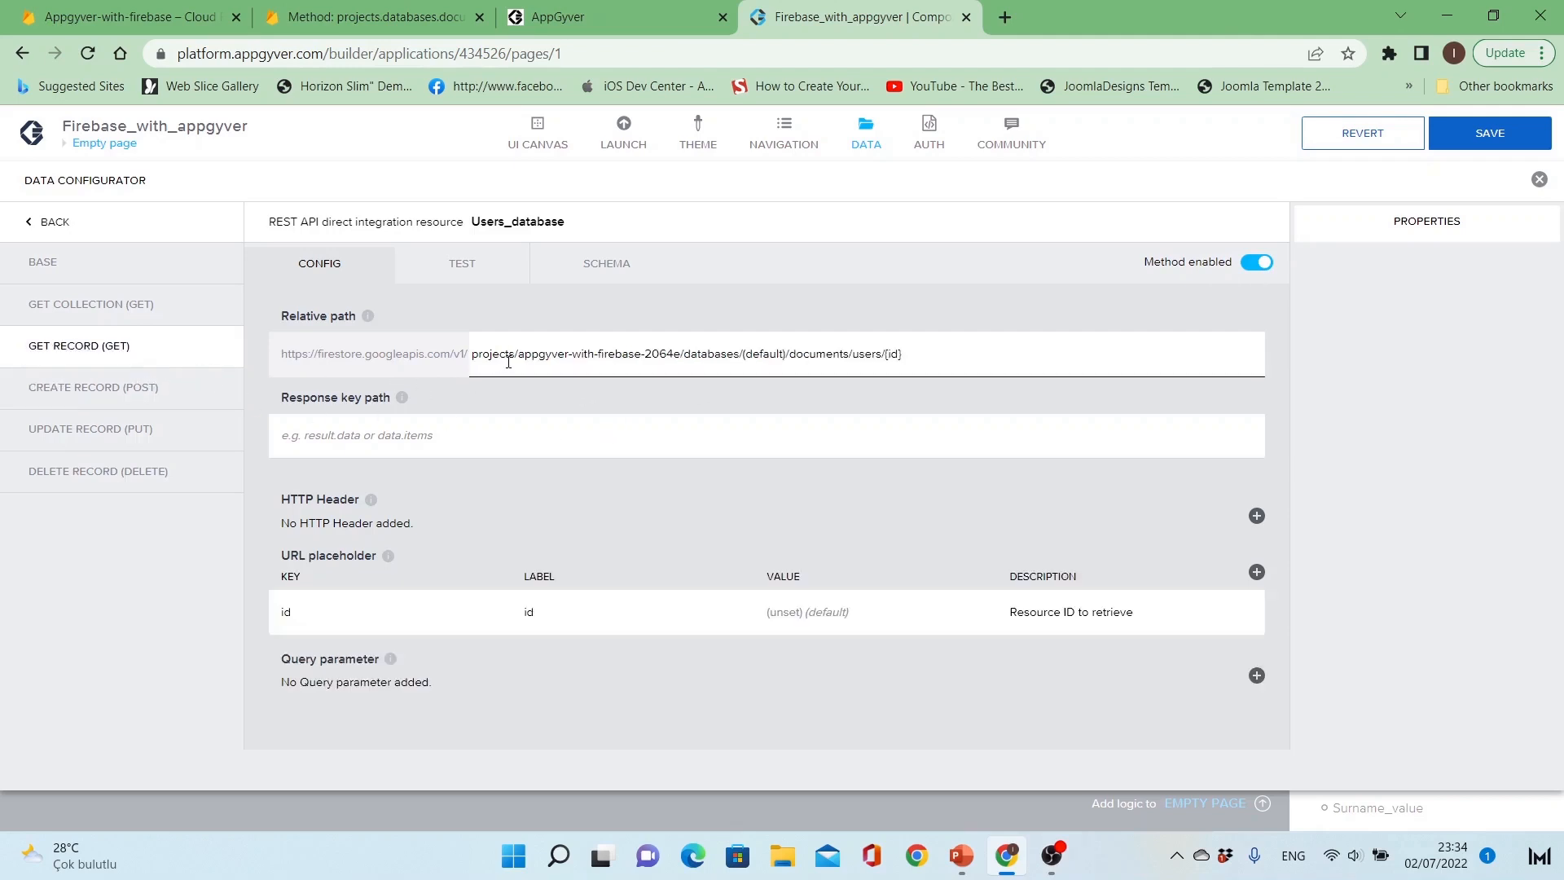
left_click_drag(519, 356, 683, 354)
key("ctrl+c")
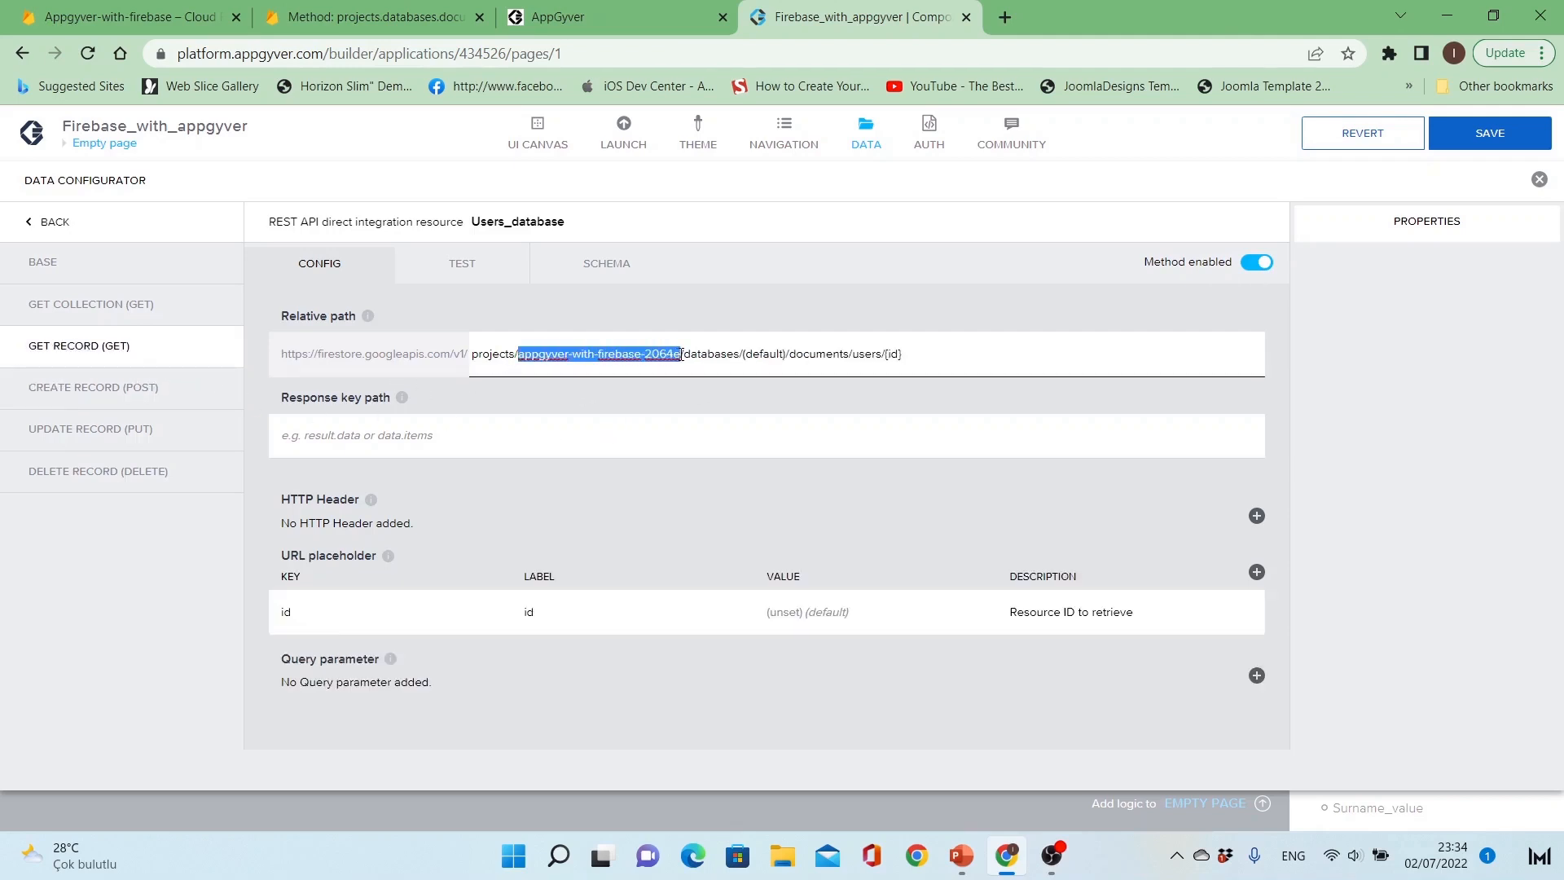
left_click(139, 390)
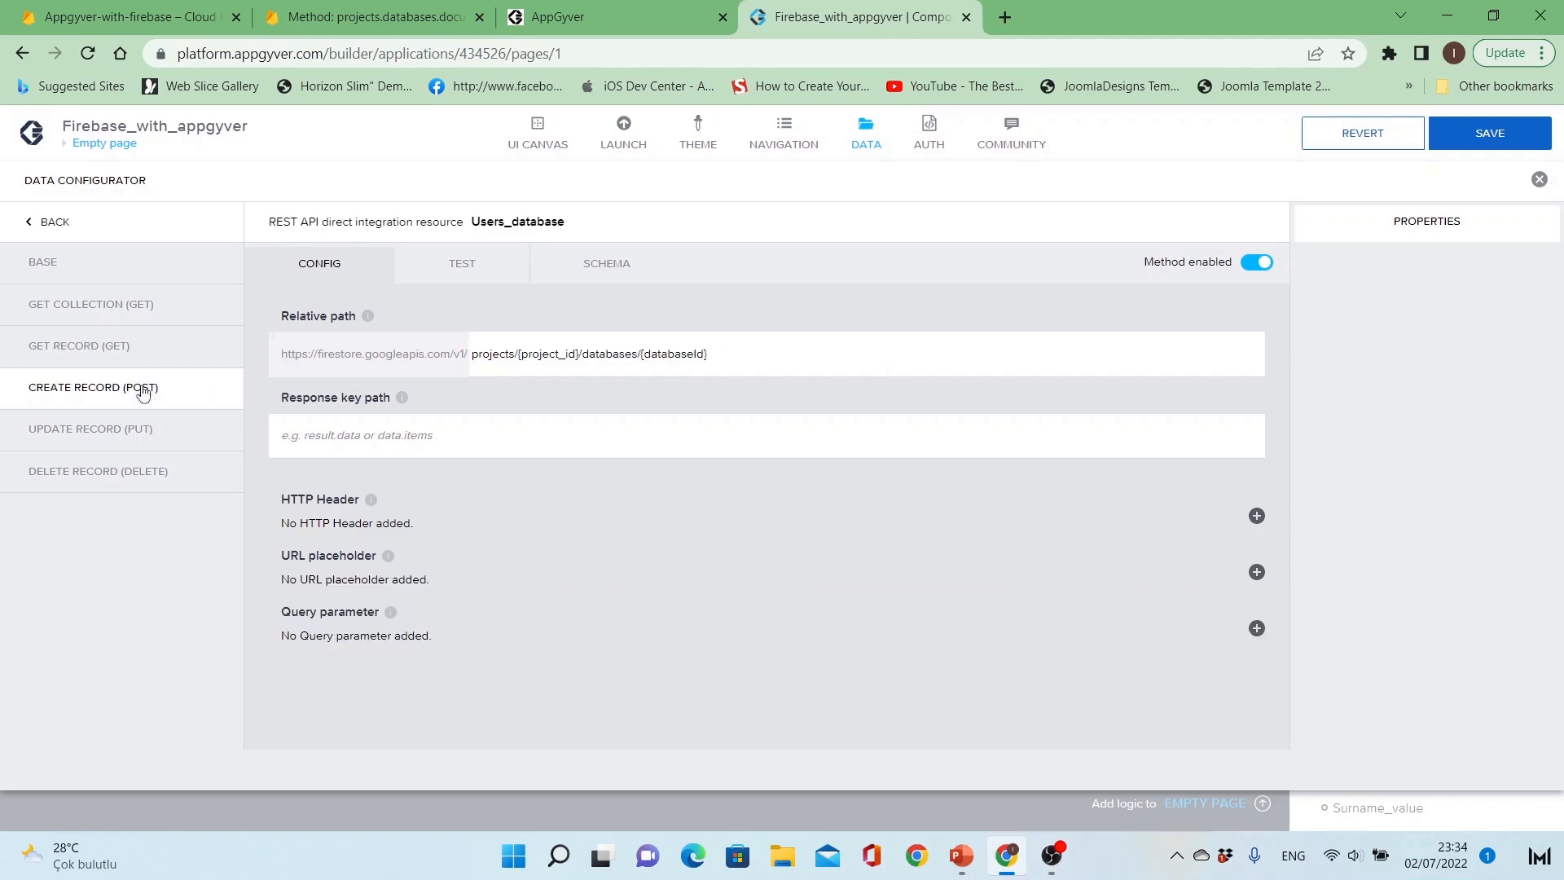
left_click(519, 356)
left_click_drag(519, 357, 584, 355)
key("ctrl+v")
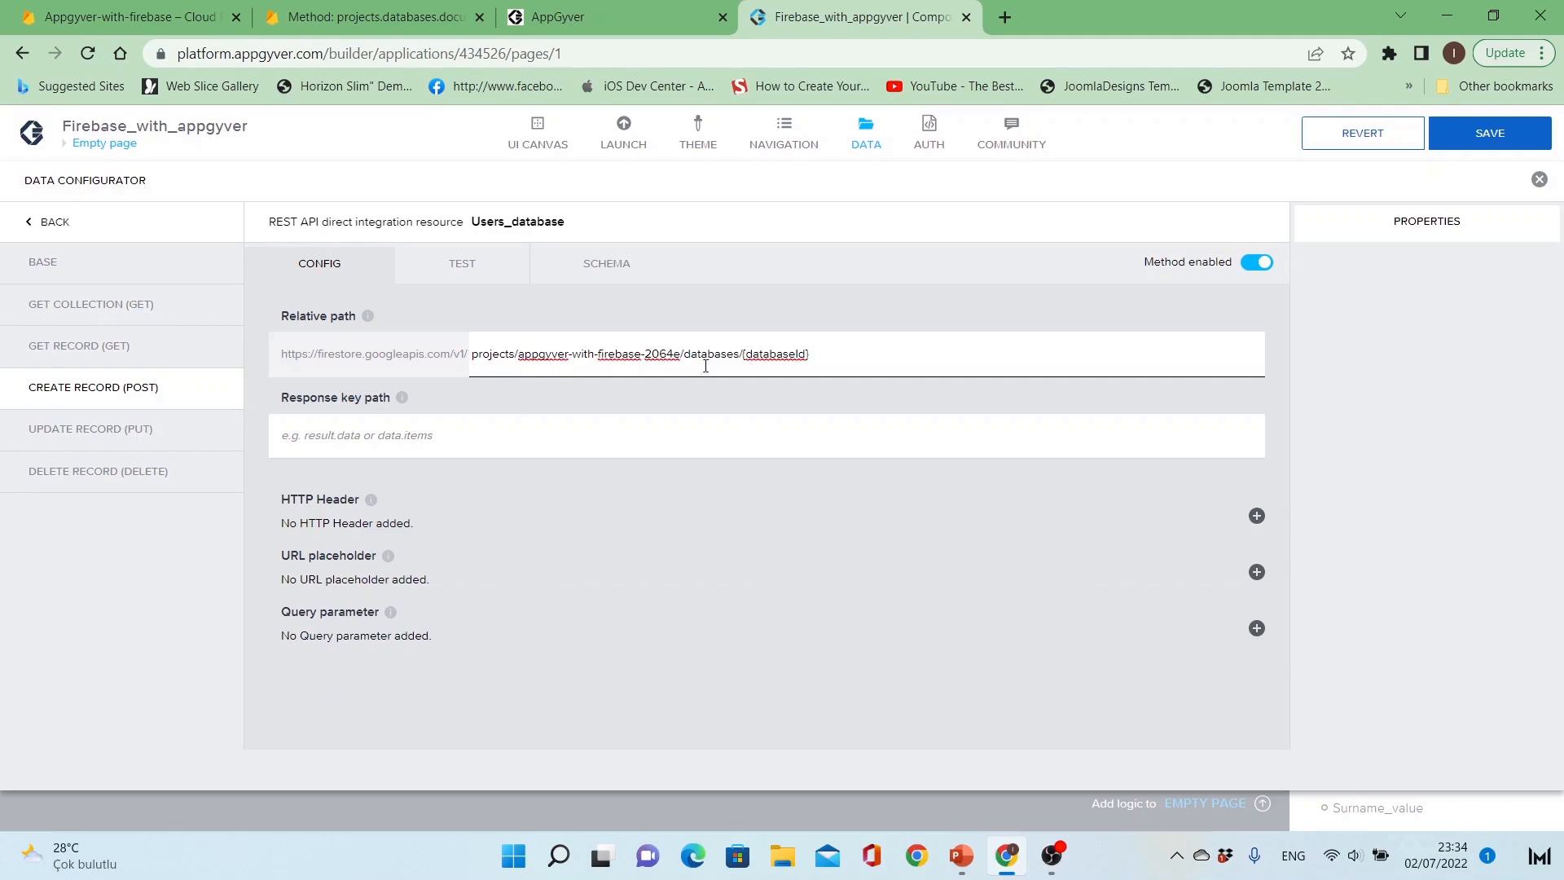
Step: Replace {databaseId} in the Create Record path with (default)/documents/users
left_click_drag(743, 354, 834, 356)
key("BackSpace")
type("(default)/documents/users")
left_click(798, 388)
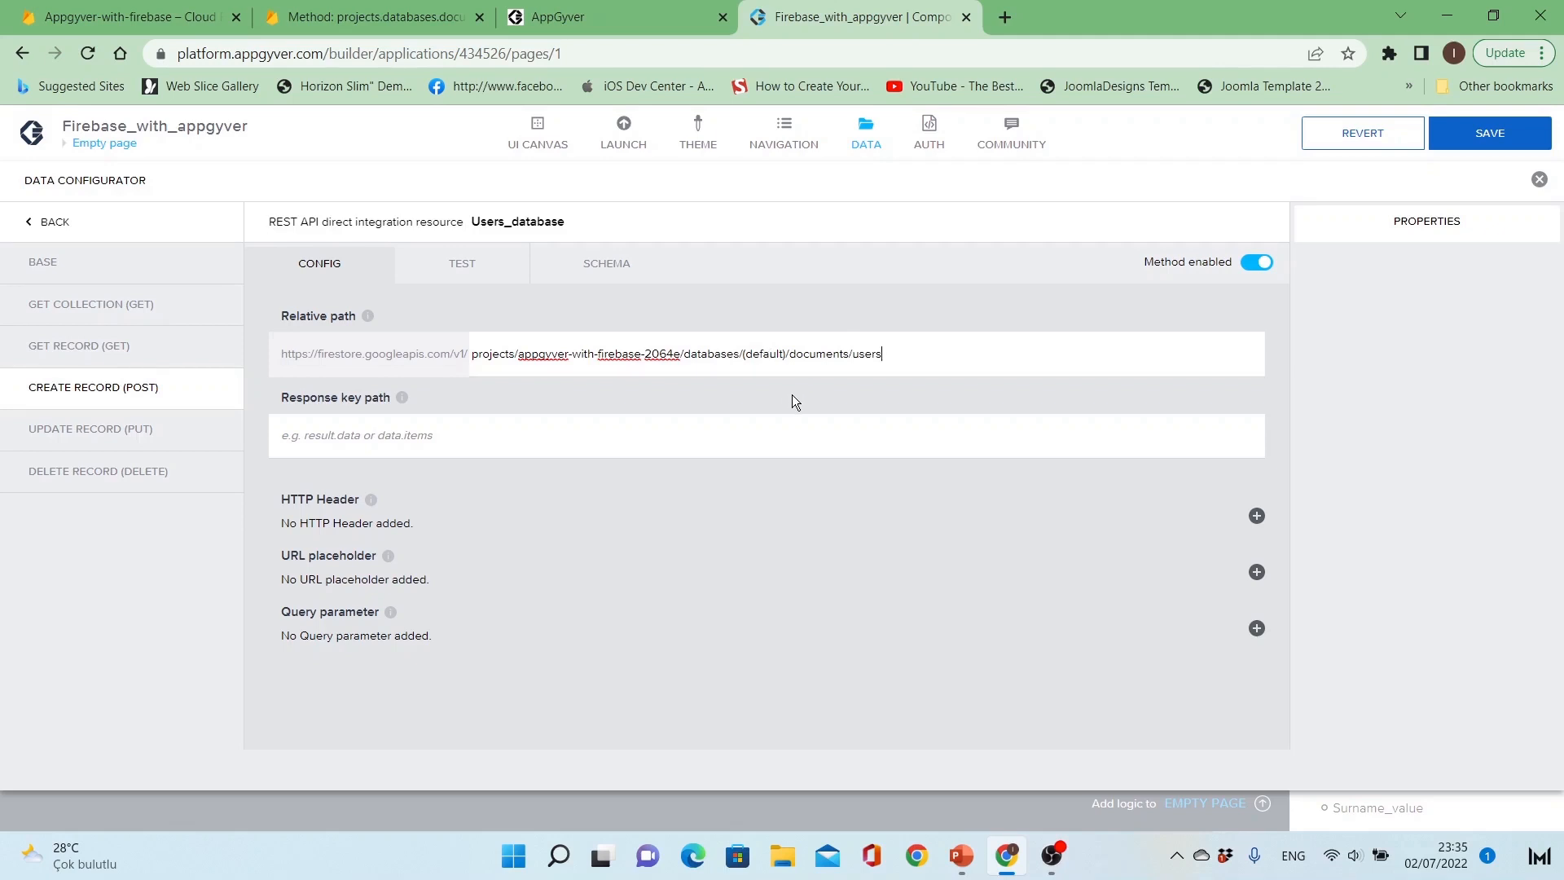
Step: Open the Create Record test and bind its record properties as an object with properties
left_click(660, 435)
left_click(478, 272)
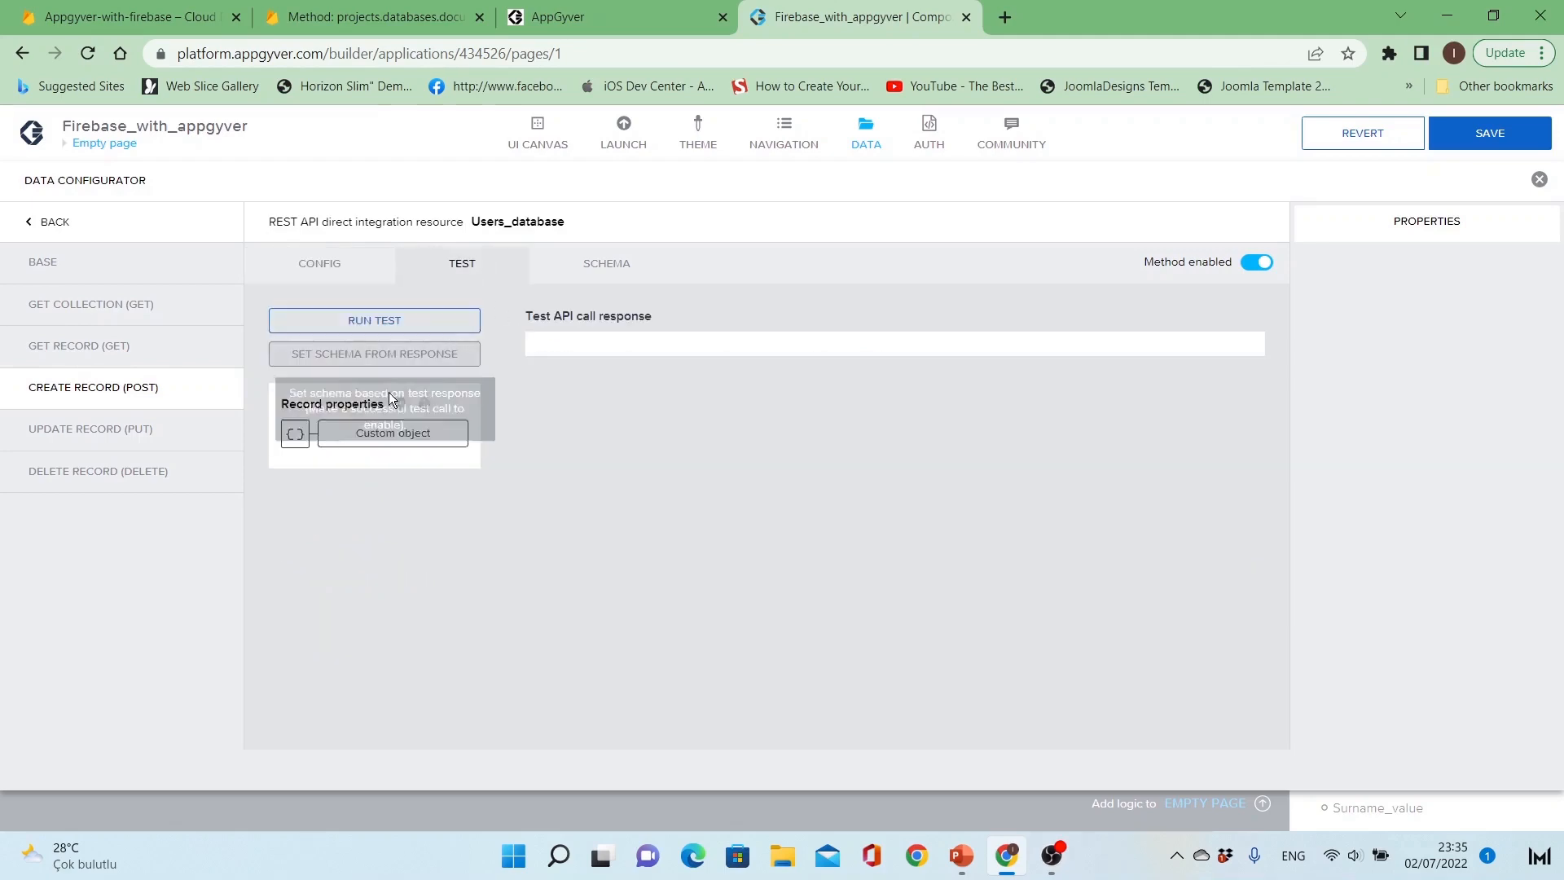
left_click(300, 432)
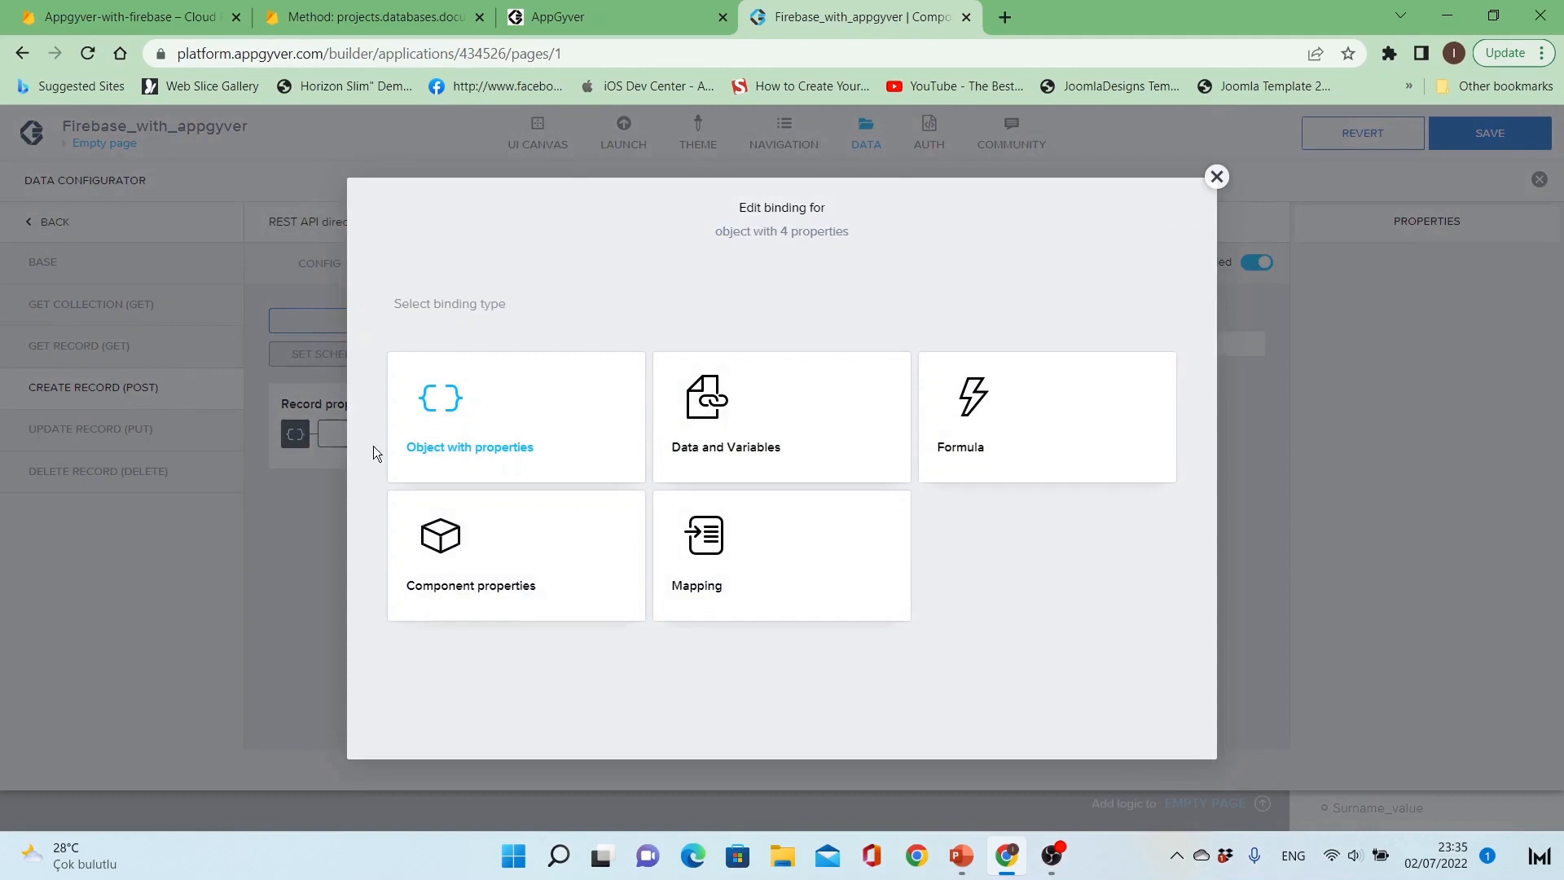
left_click(598, 443)
scroll(577, 453, "down", 2)
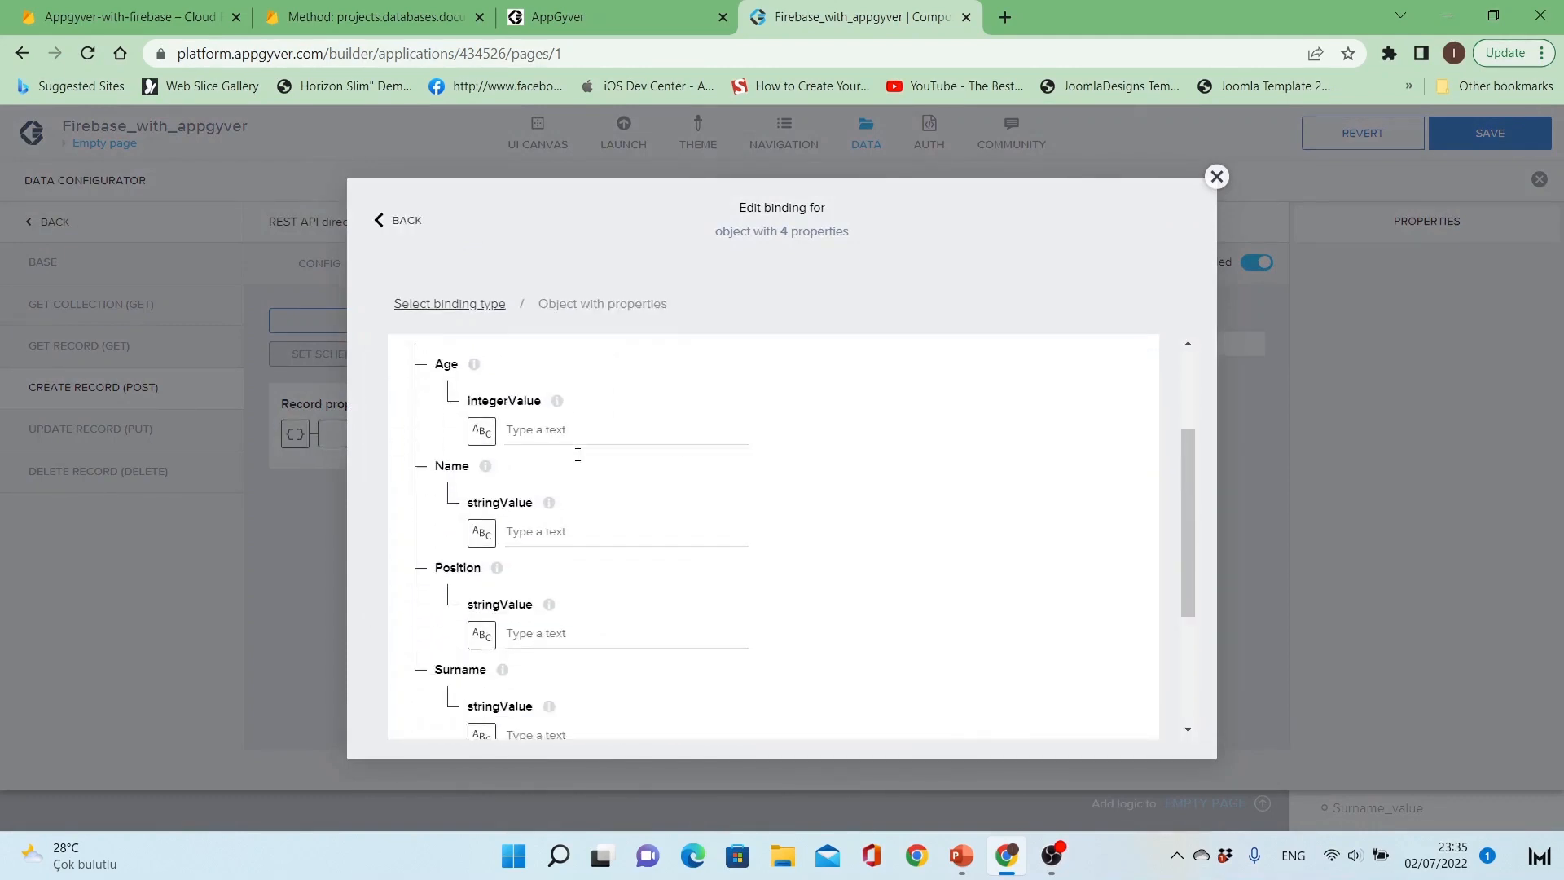
scroll(579, 432, "up", 3)
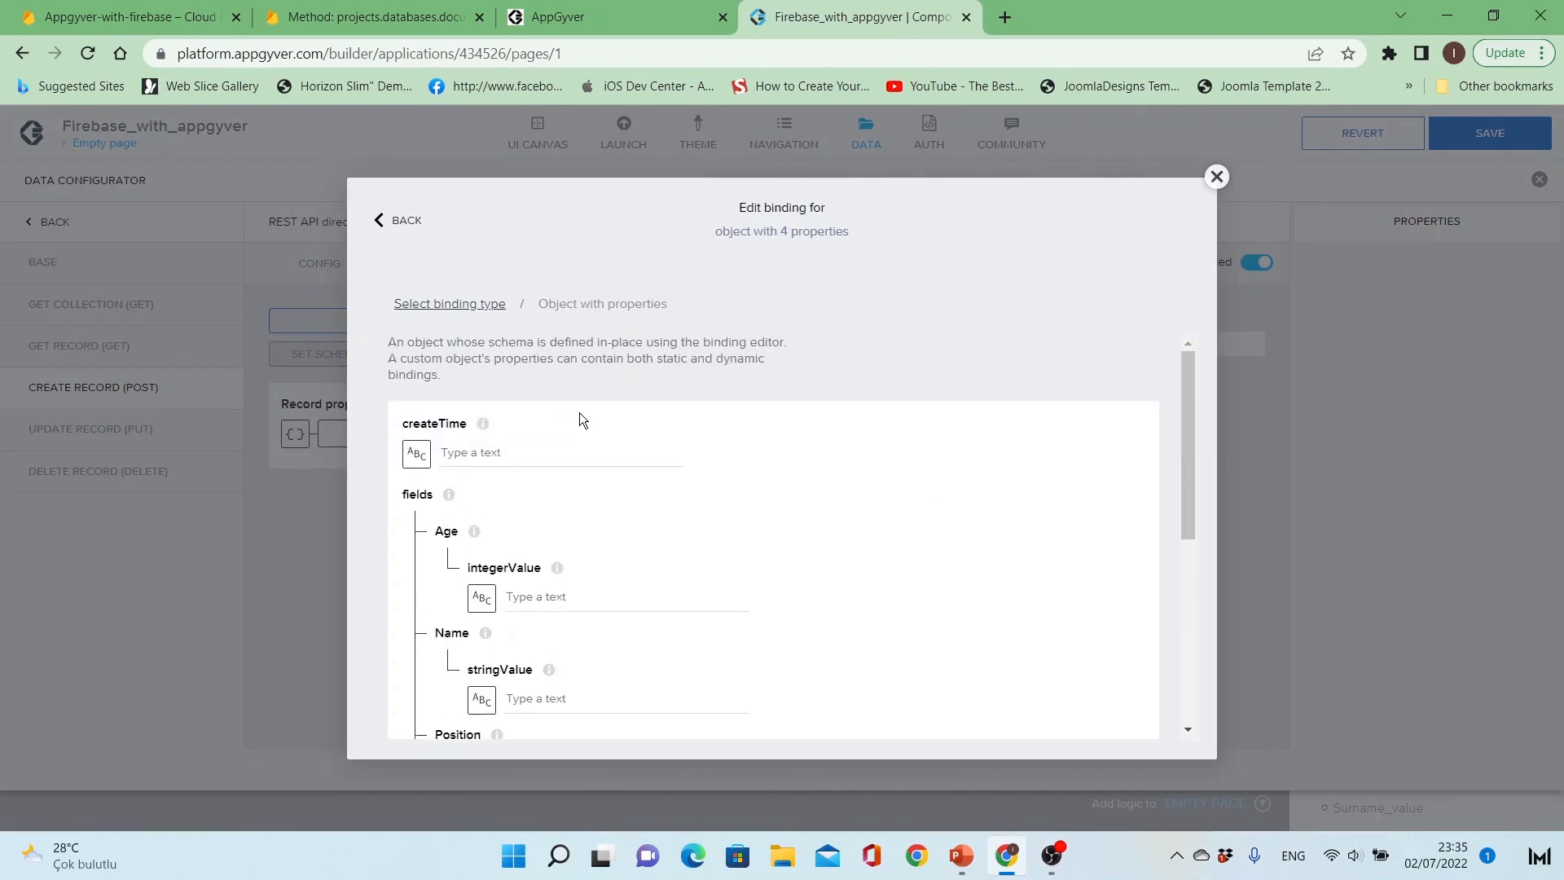
scroll(580, 413, "down", 3)
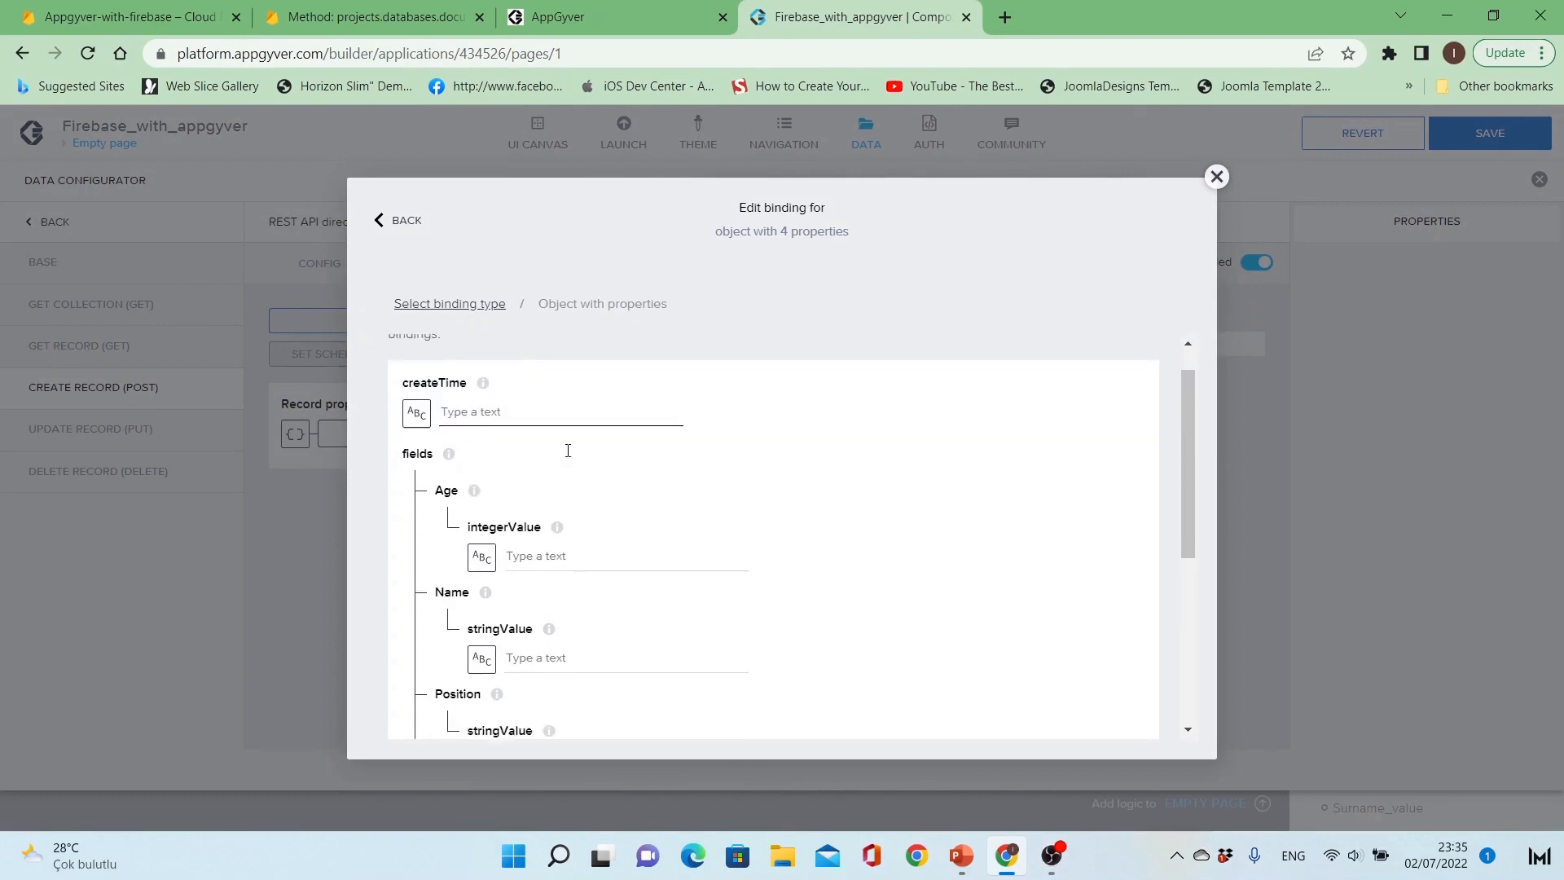
left_click(591, 393)
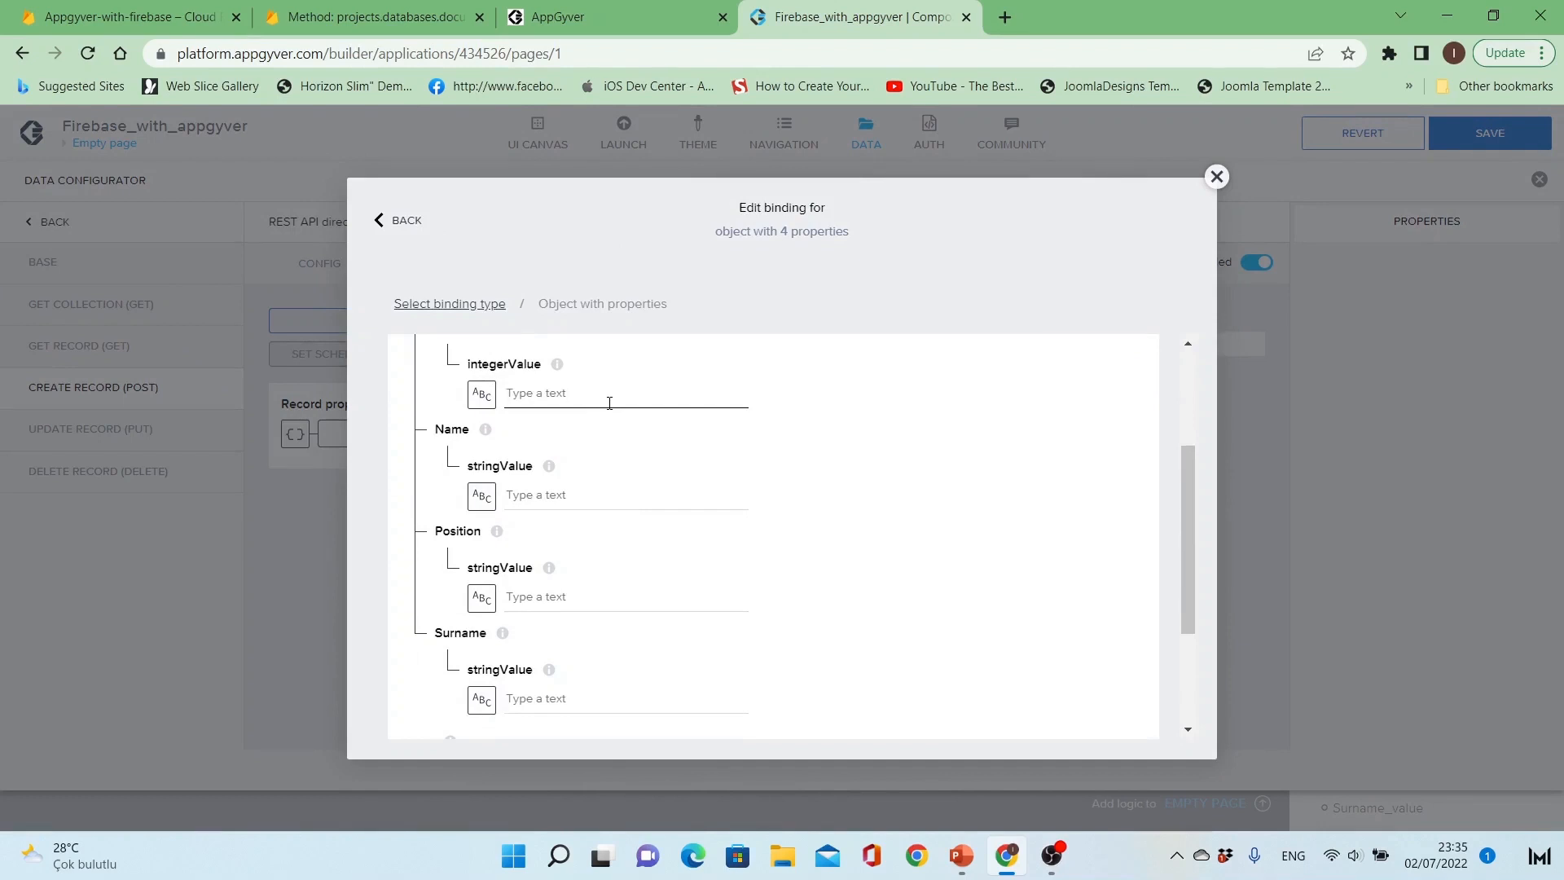
Step: Enter Age 40 and test for Name, Position and Surname in the test record, save, and run the test
type("40")
left_click(580, 489)
type("test")
key("Tab")
key("Tab")
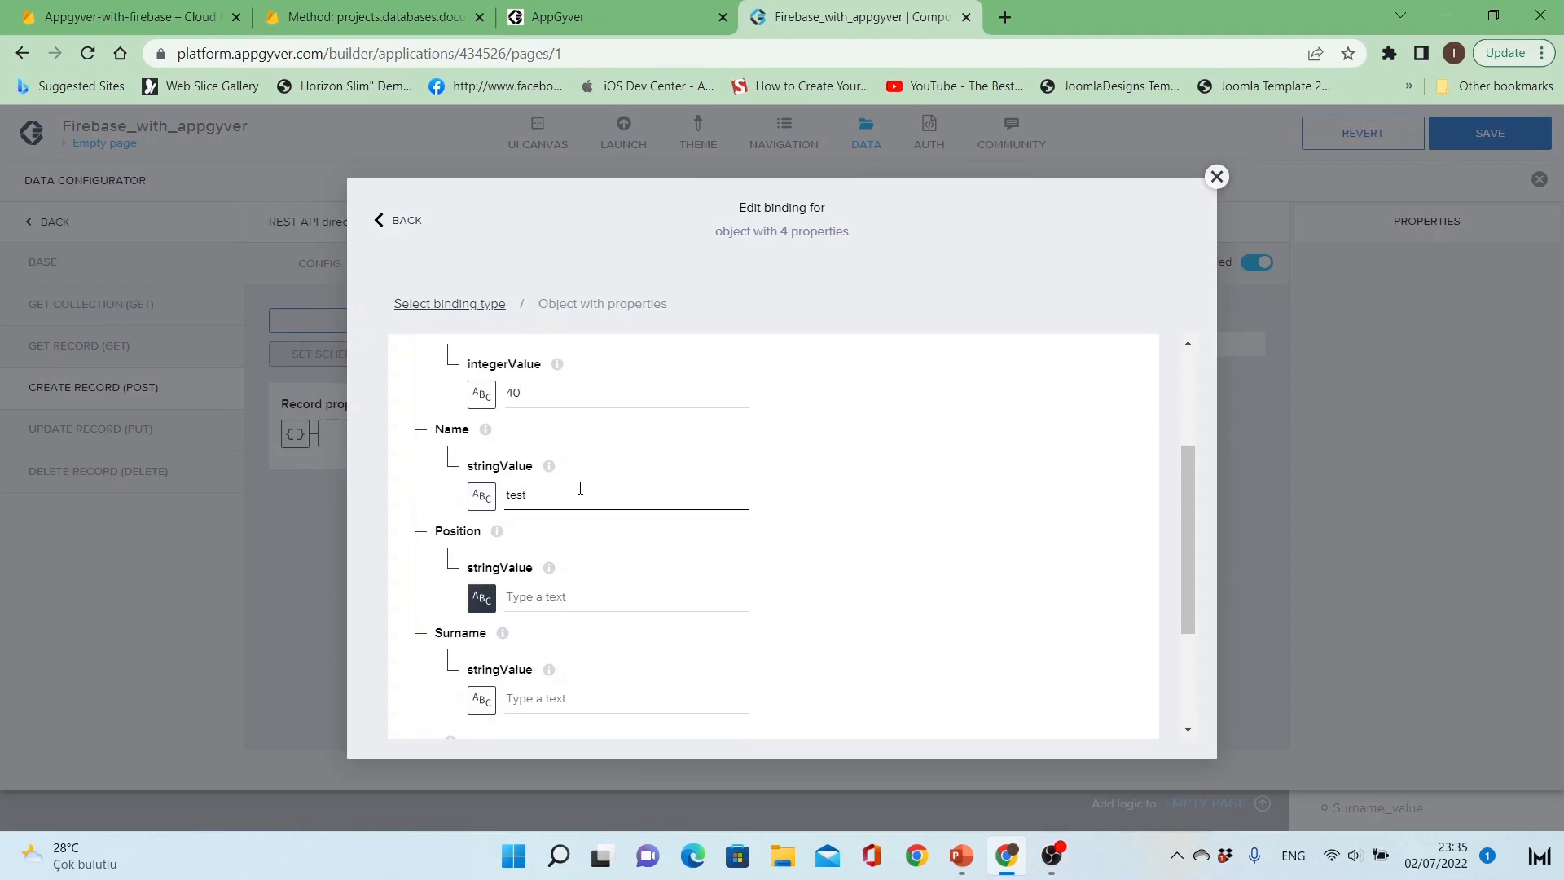
type("test")
key("Tab")
key("Tab")
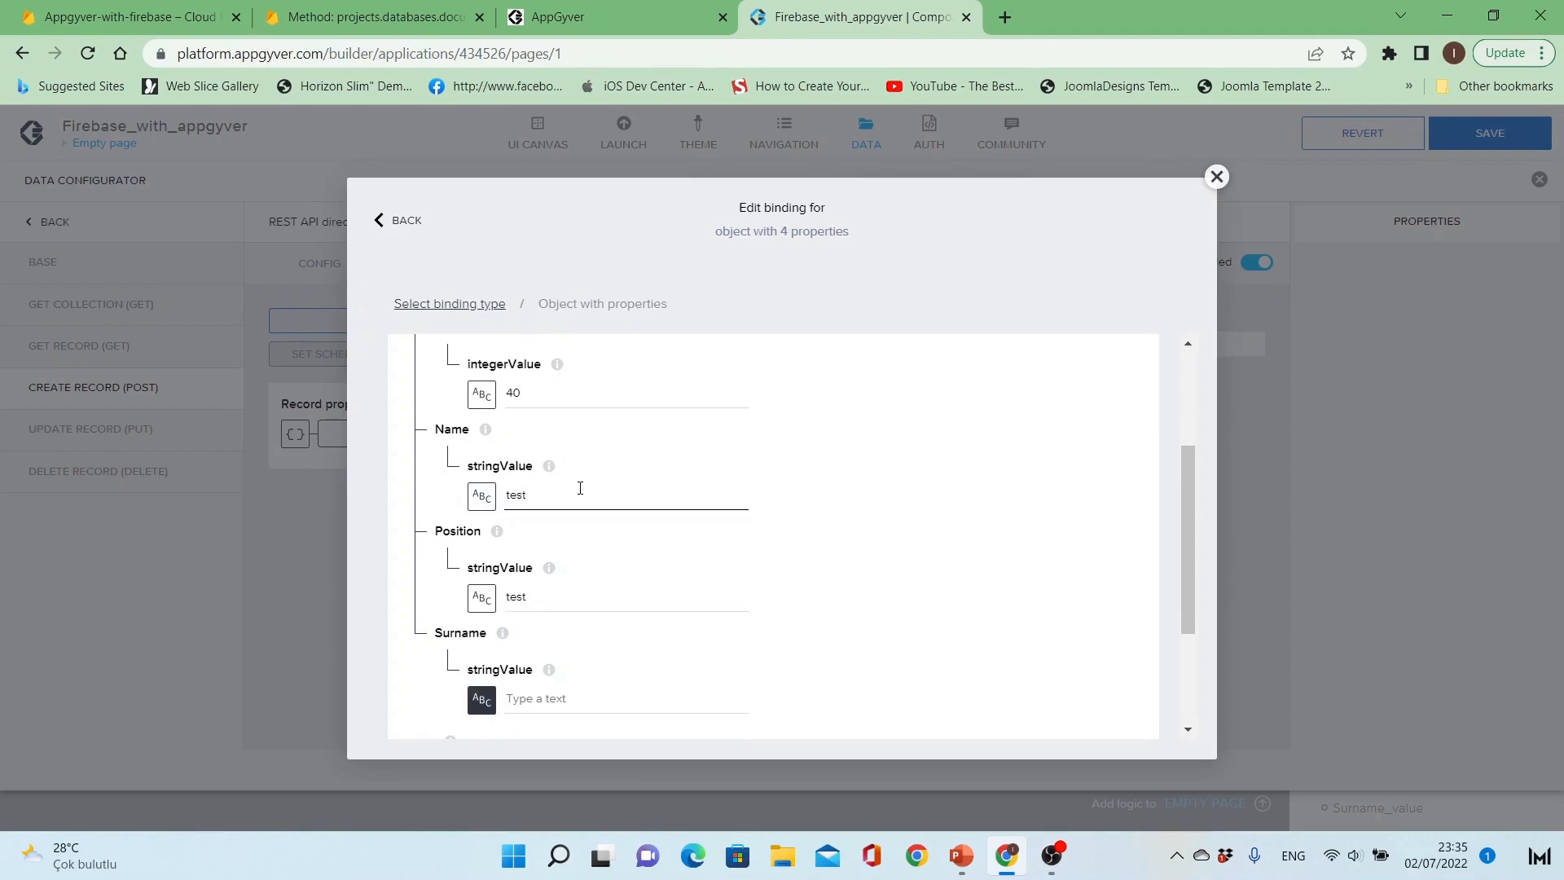
type("test")
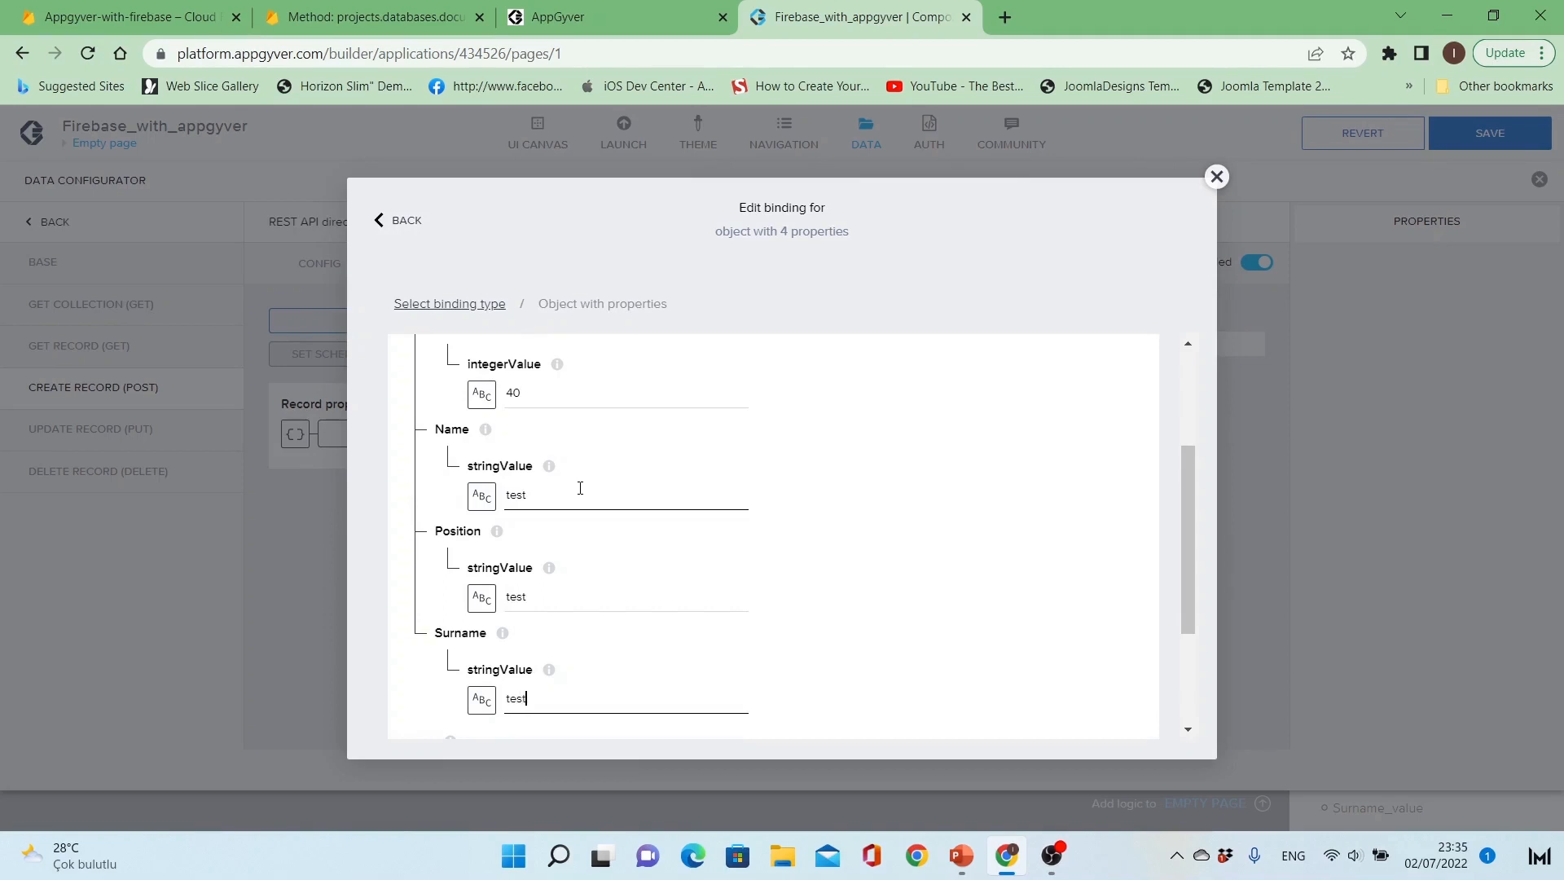
scroll(582, 489, "down", 3)
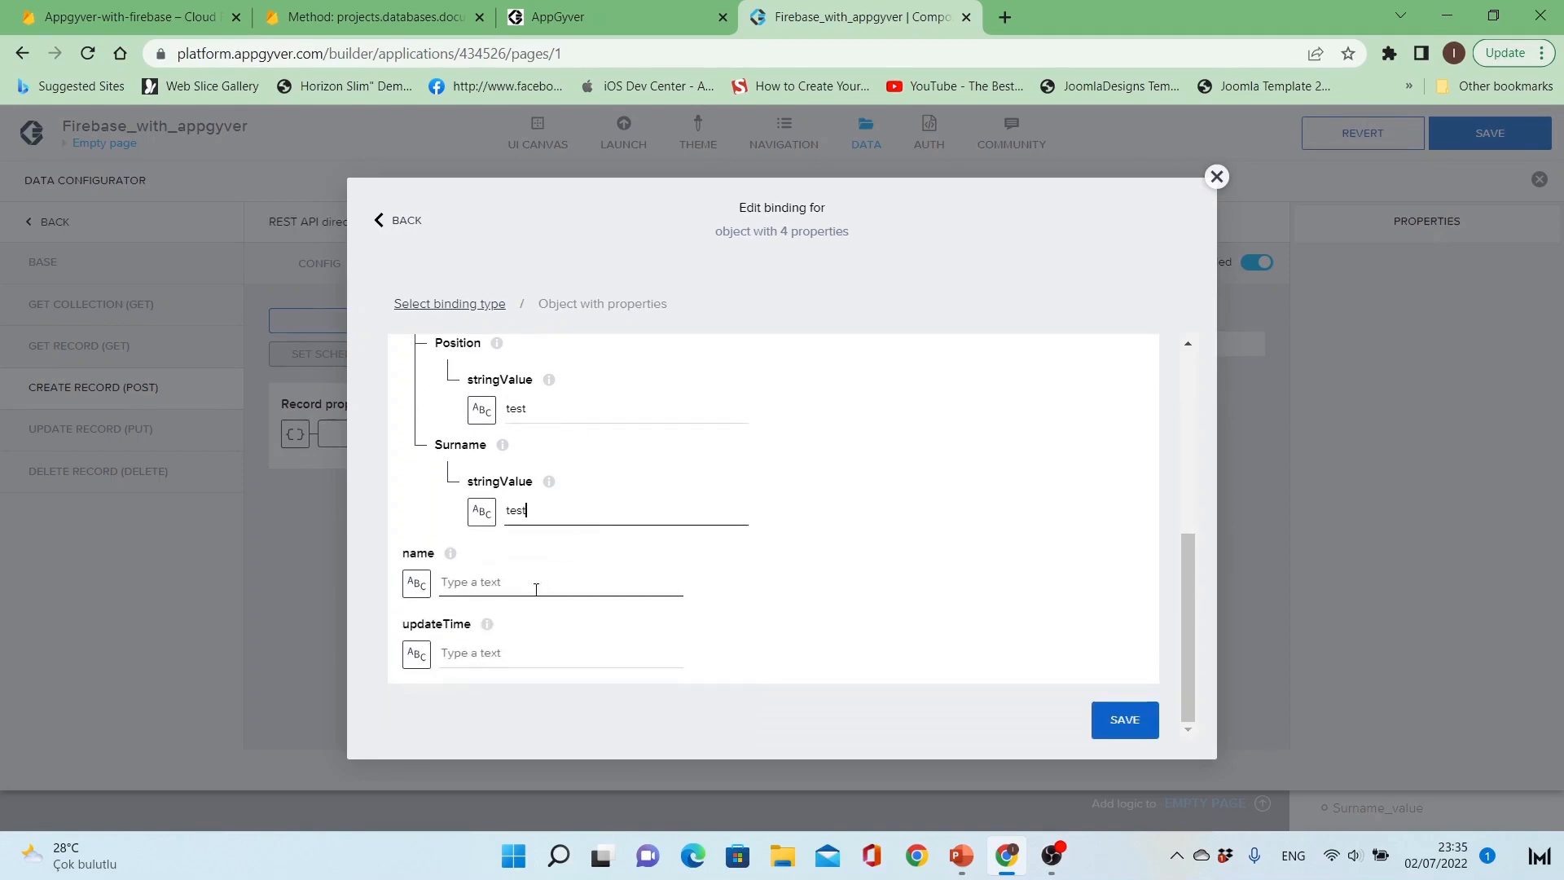
left_click(1125, 721)
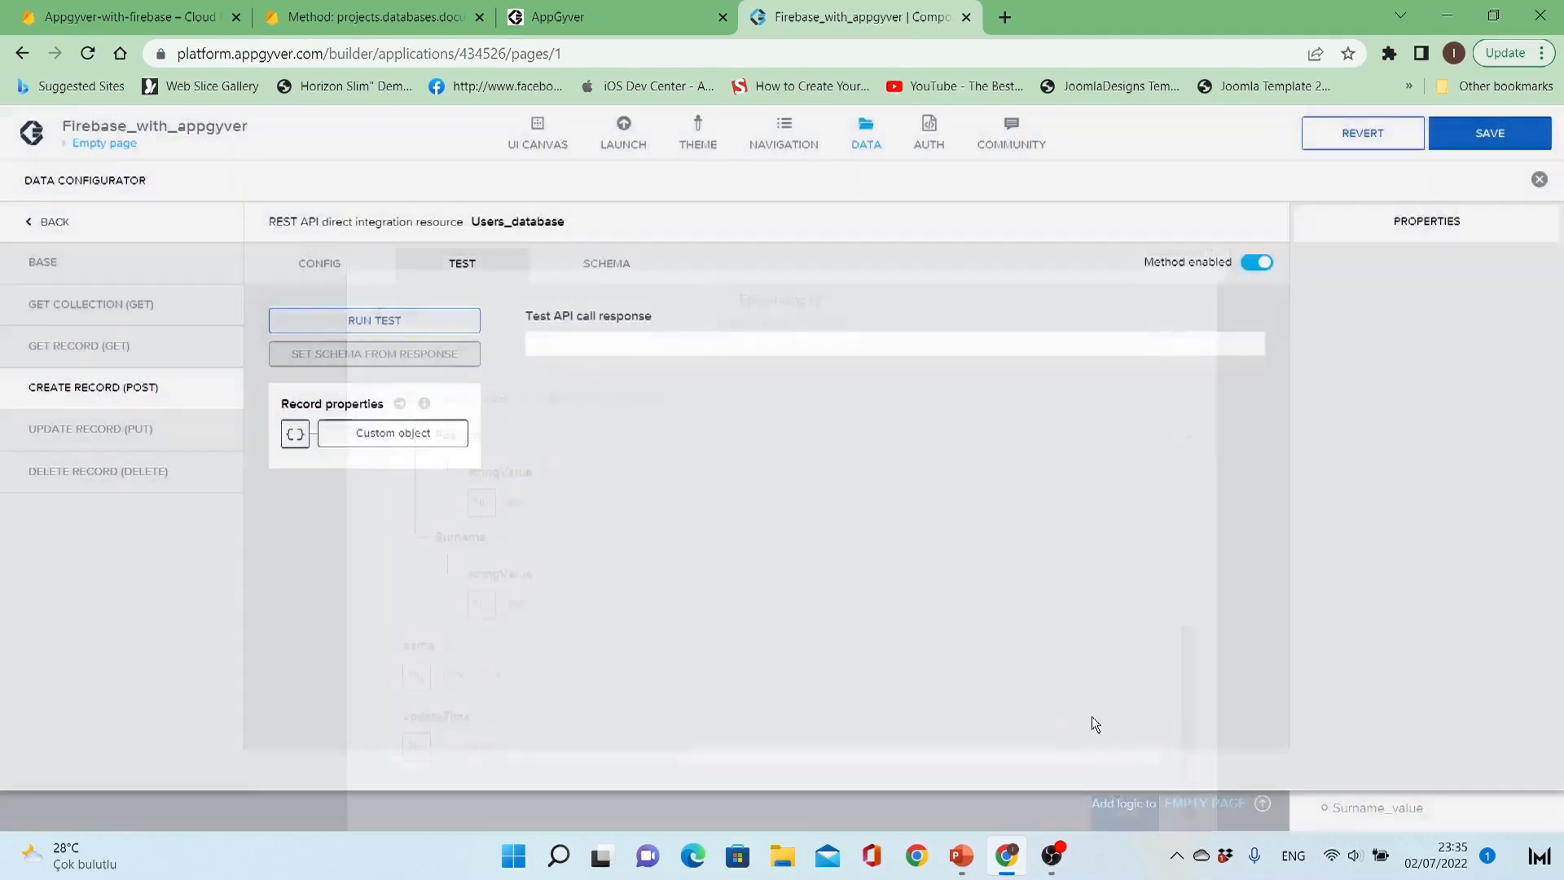
left_click(403, 320)
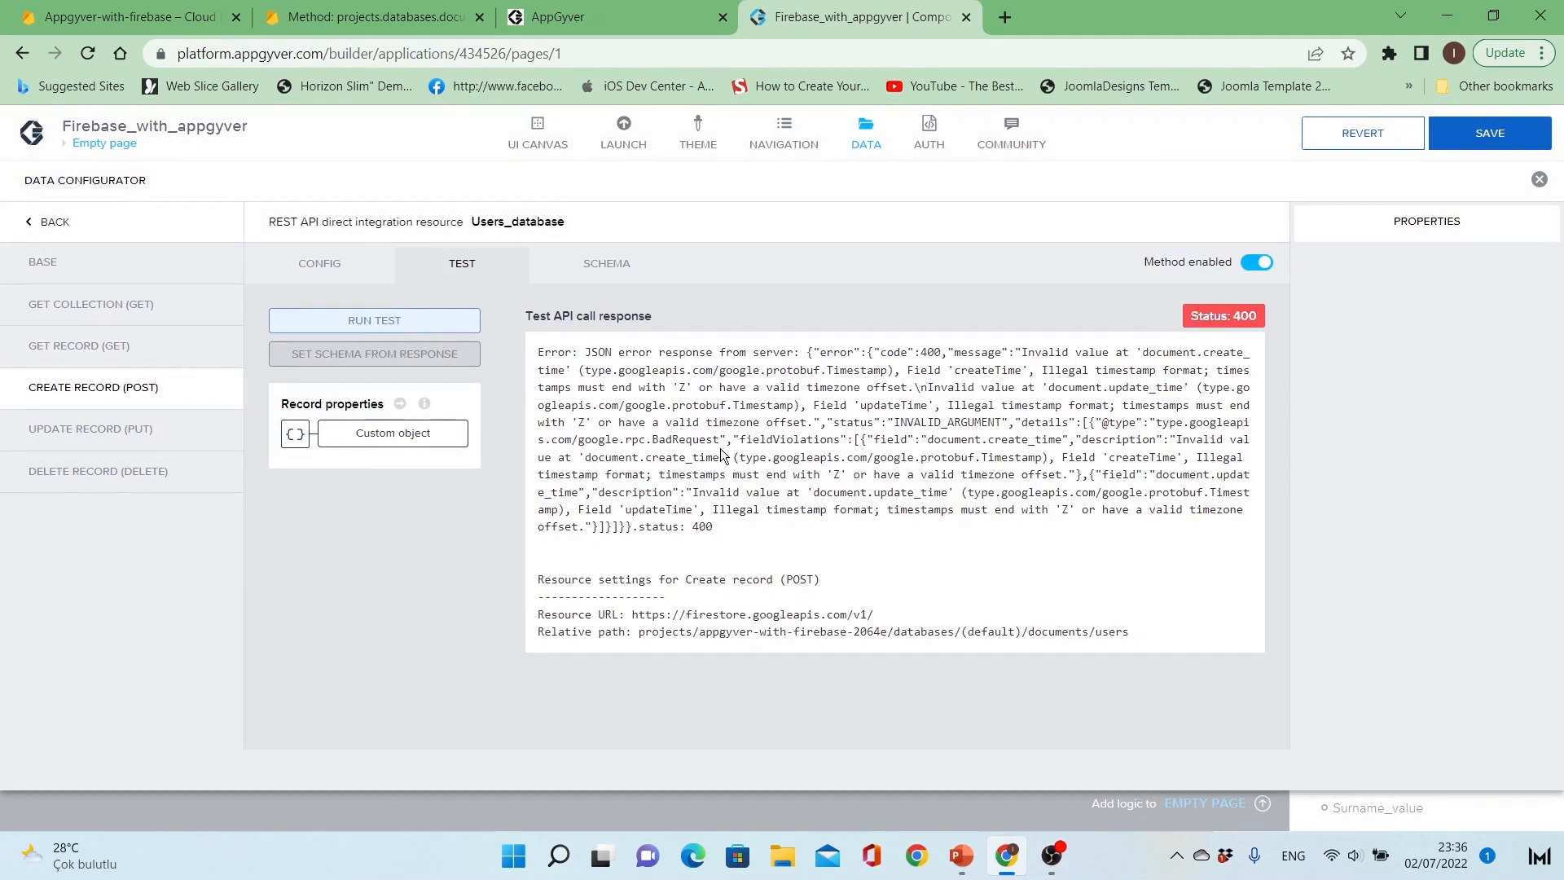
Step: Reopen the test record binding and examine its createTime and updateTime fields
left_click(359, 440)
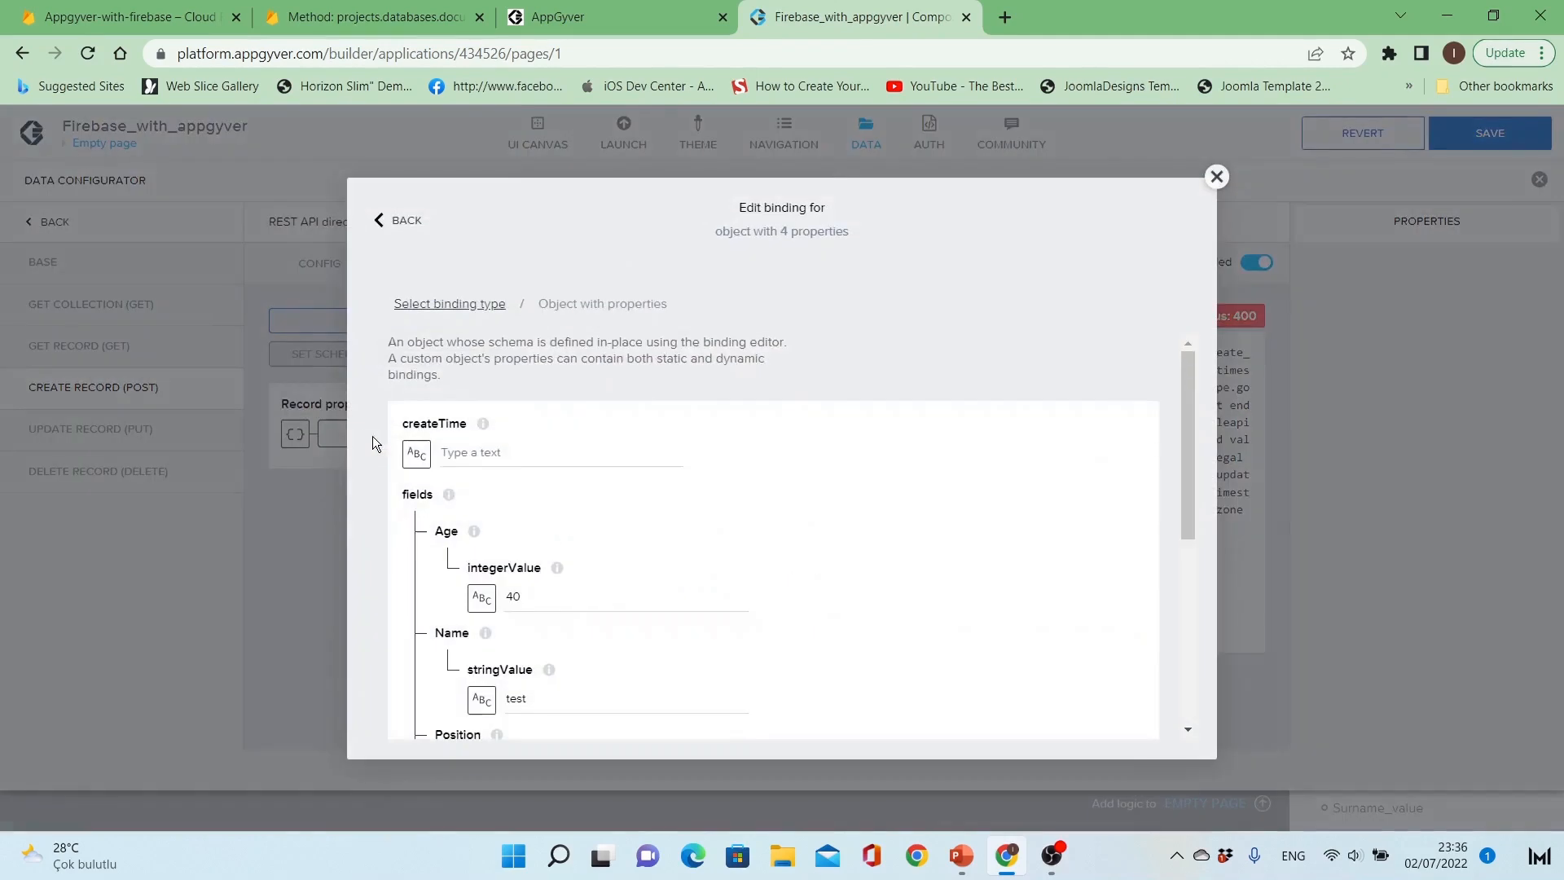
left_click(423, 456)
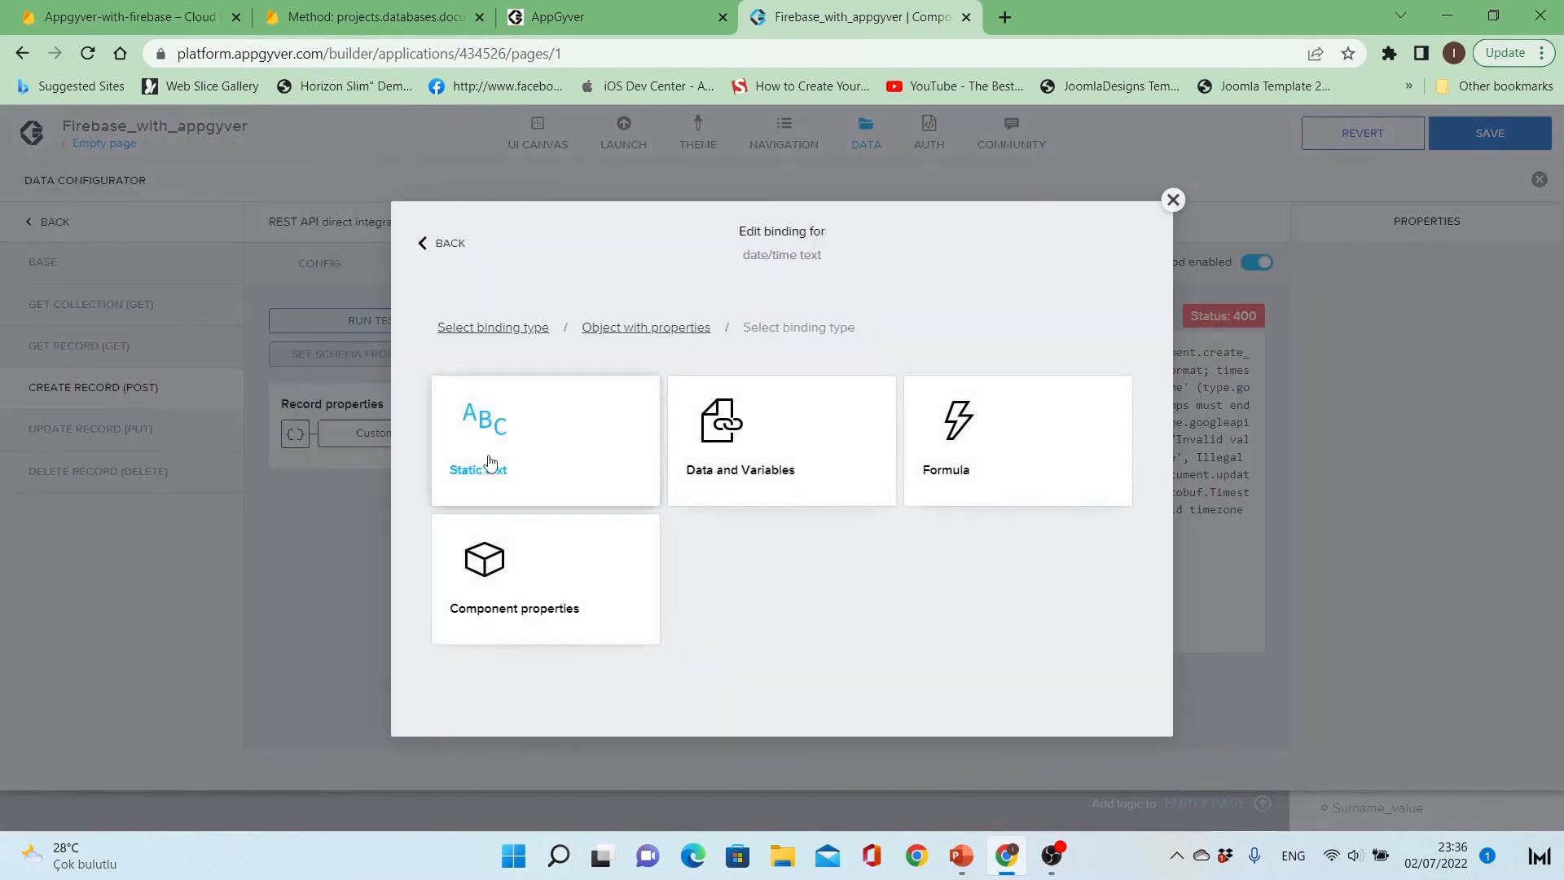
left_click(611, 326)
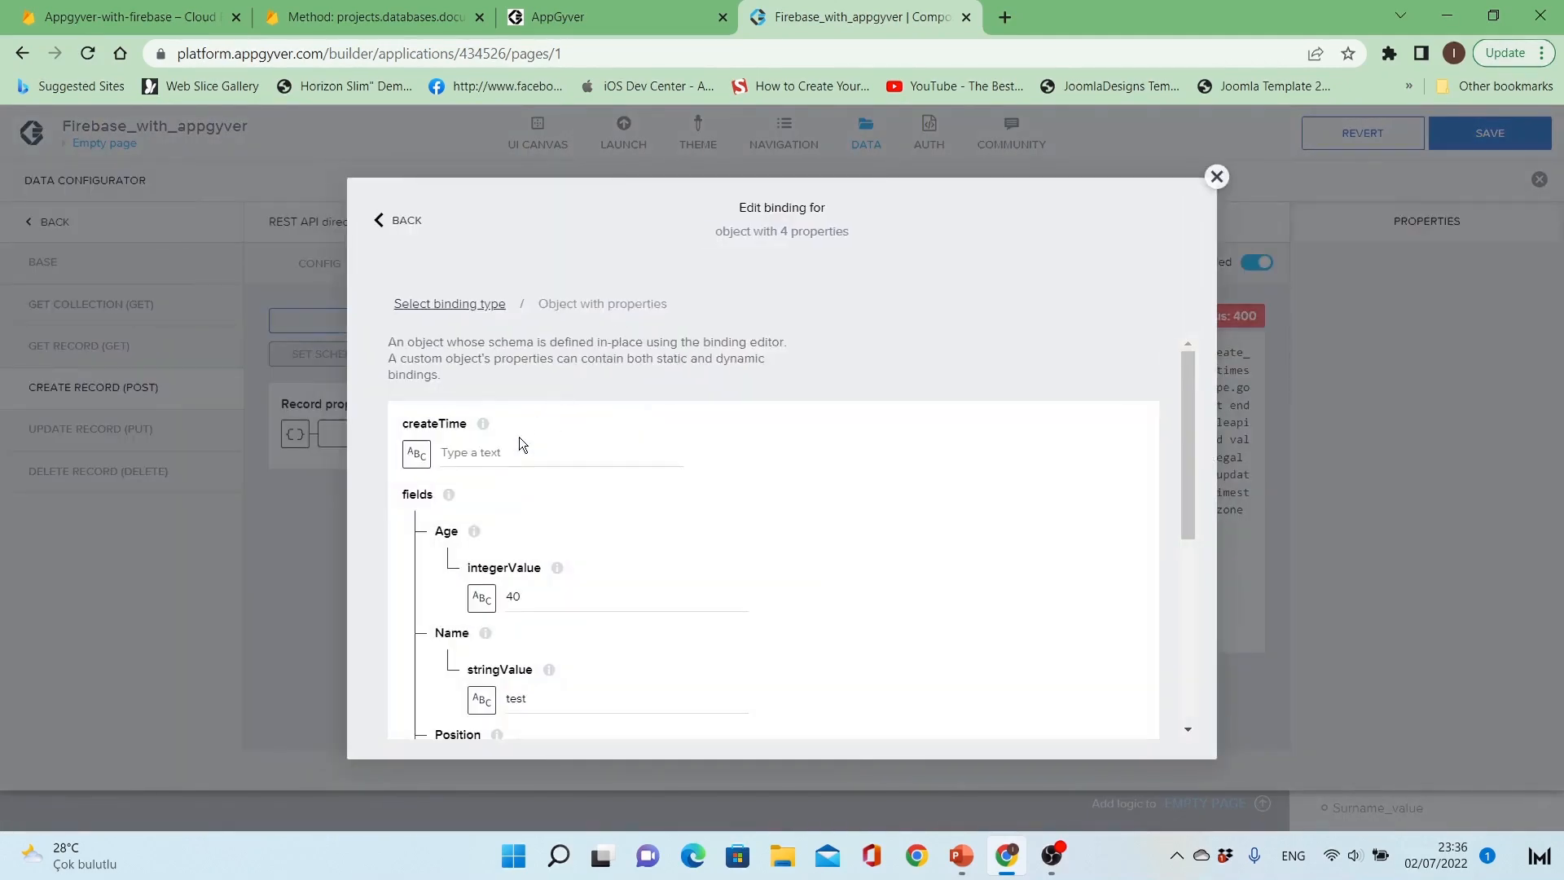
scroll(521, 448, "down", 3)
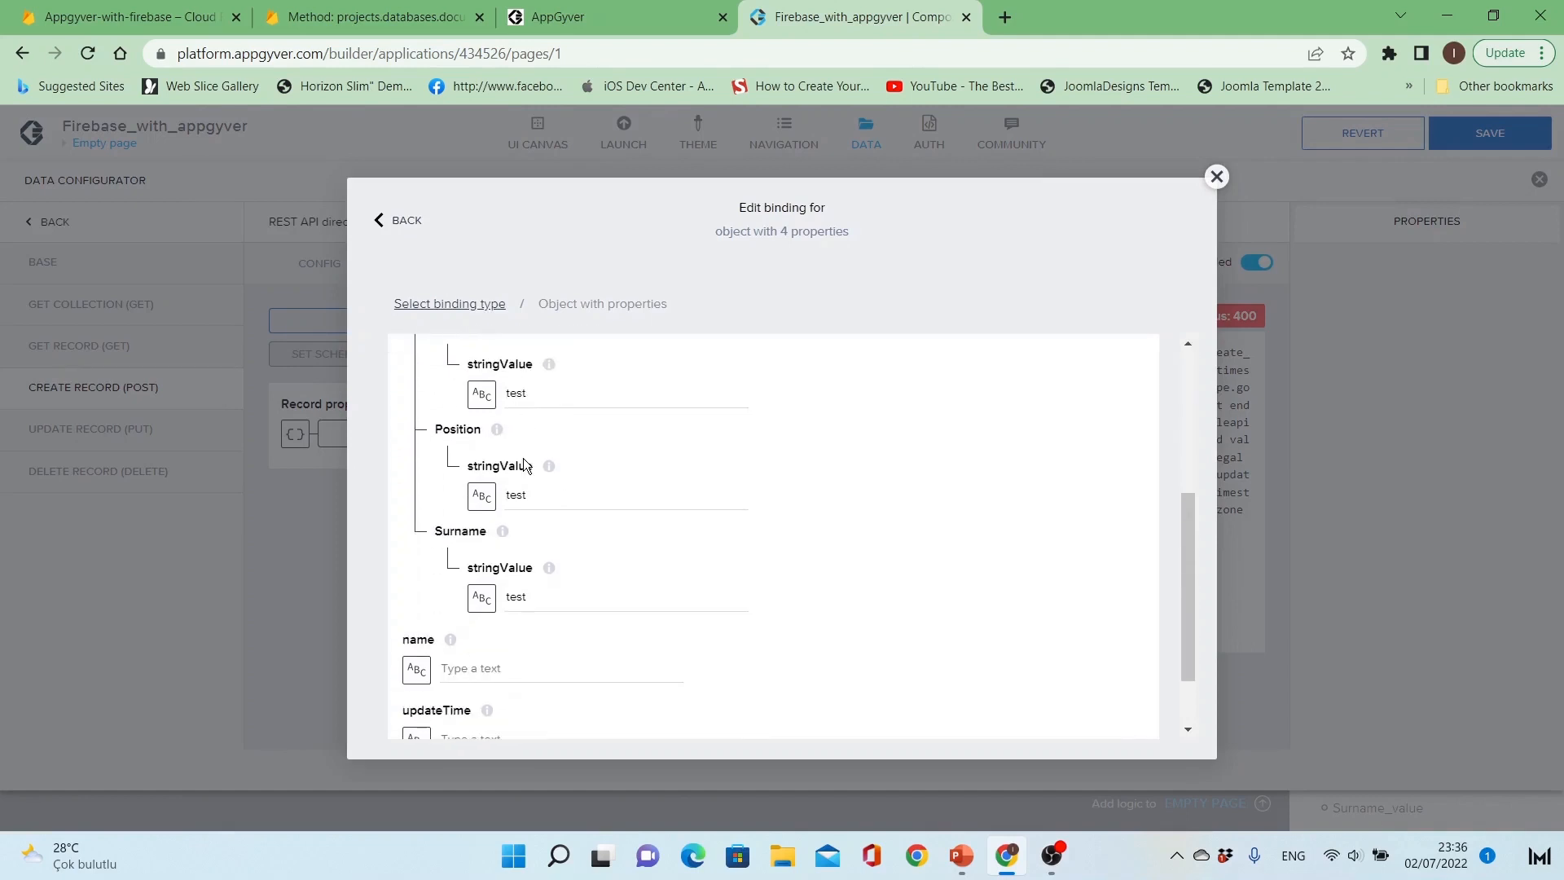
scroll(523, 462, "down", 1)
left_click(496, 587)
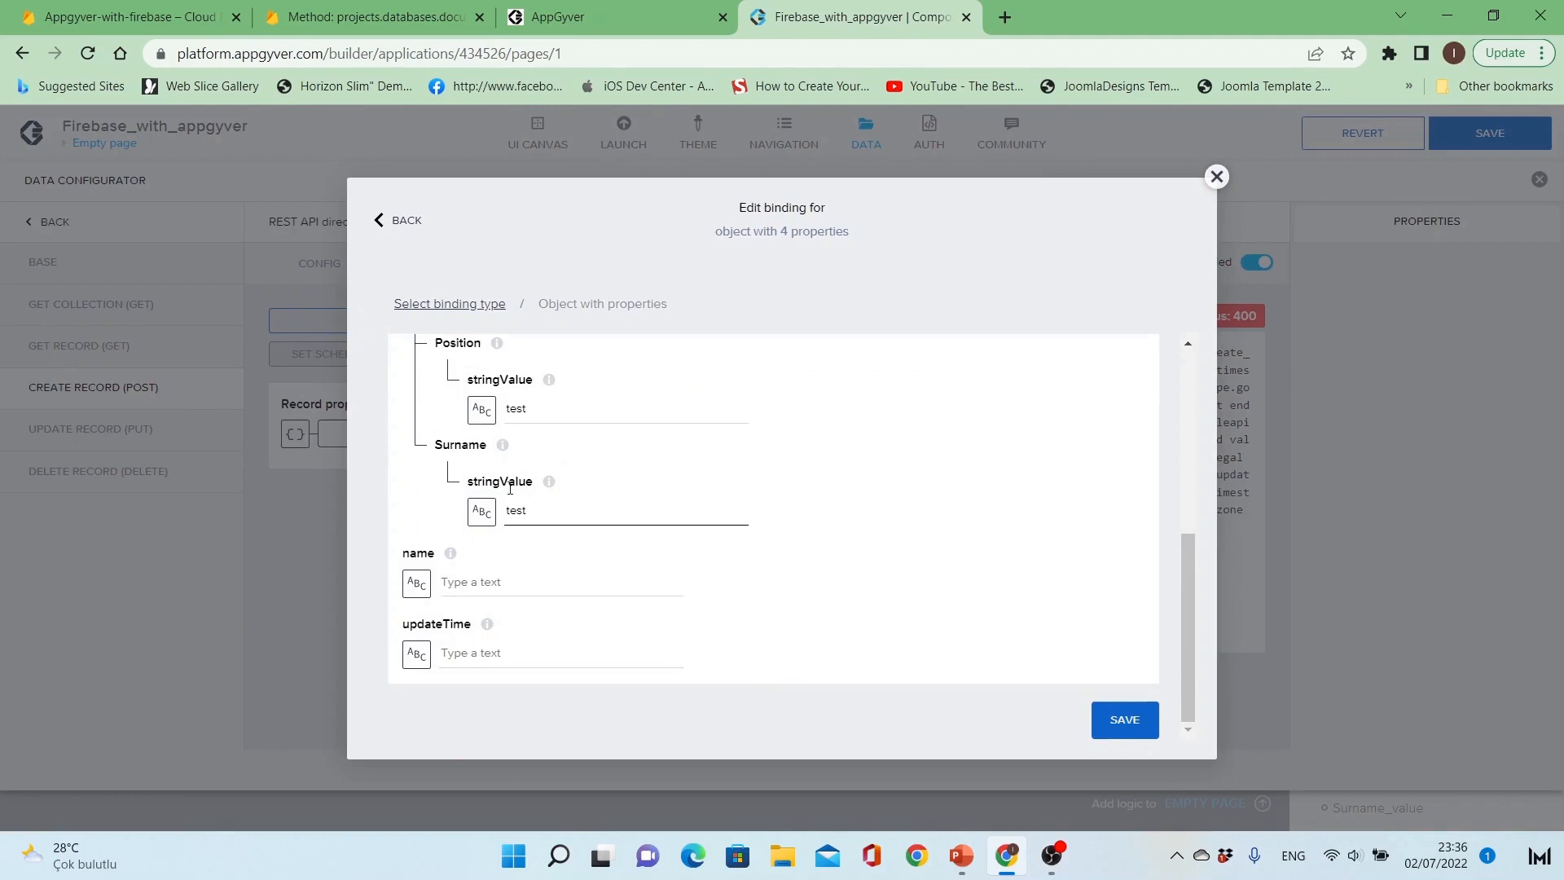
left_click(442, 305)
left_click(458, 404)
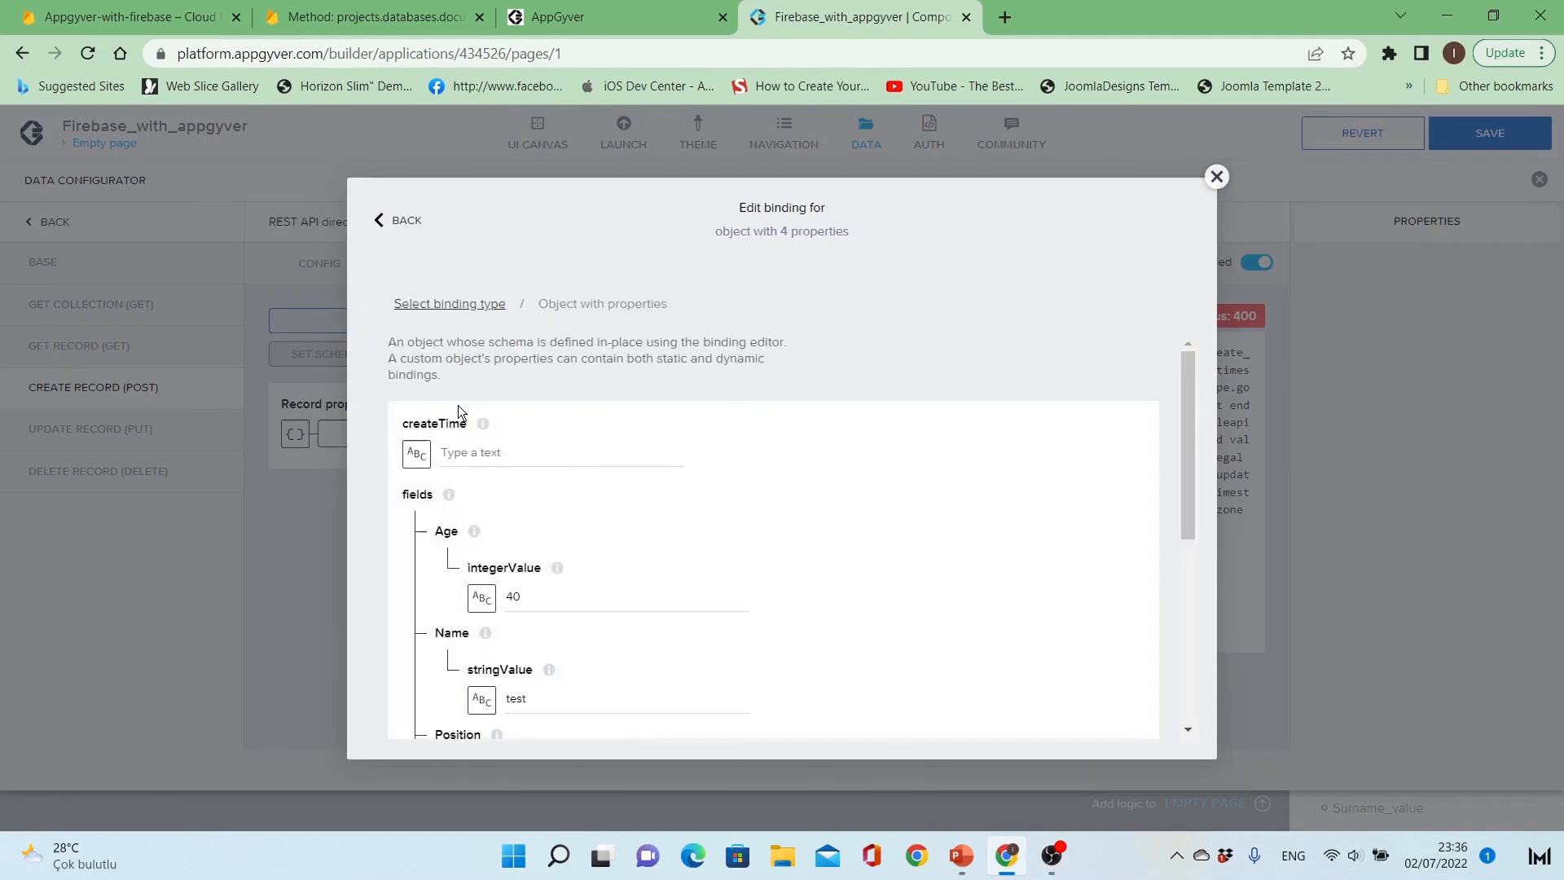
left_click(1217, 177)
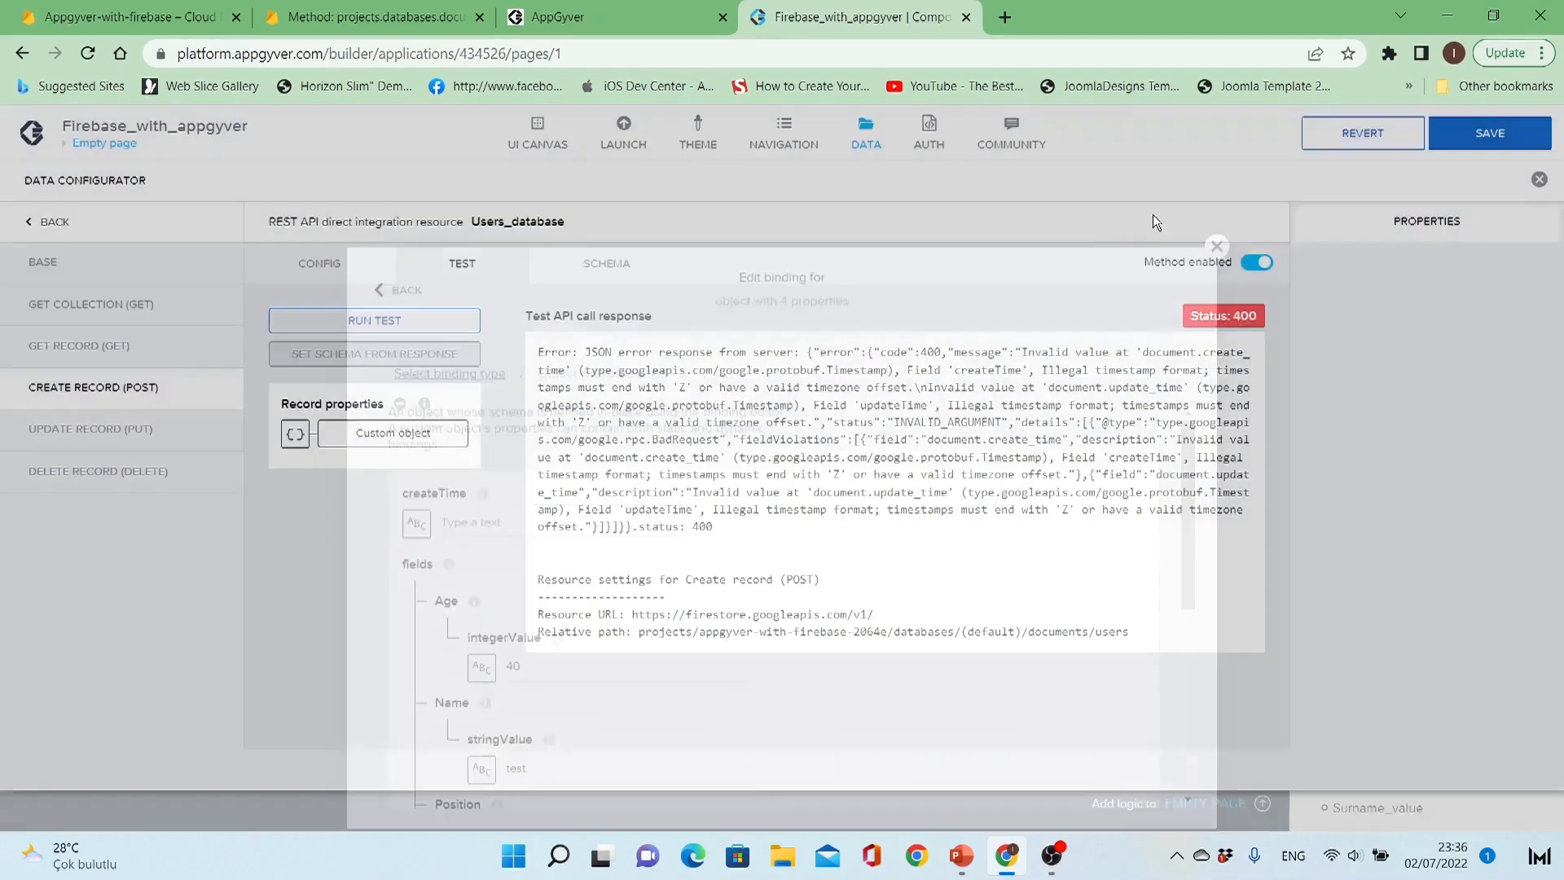
Step: Set the Create Record request schema to Custom schema
left_click(604, 271)
left_click(432, 341)
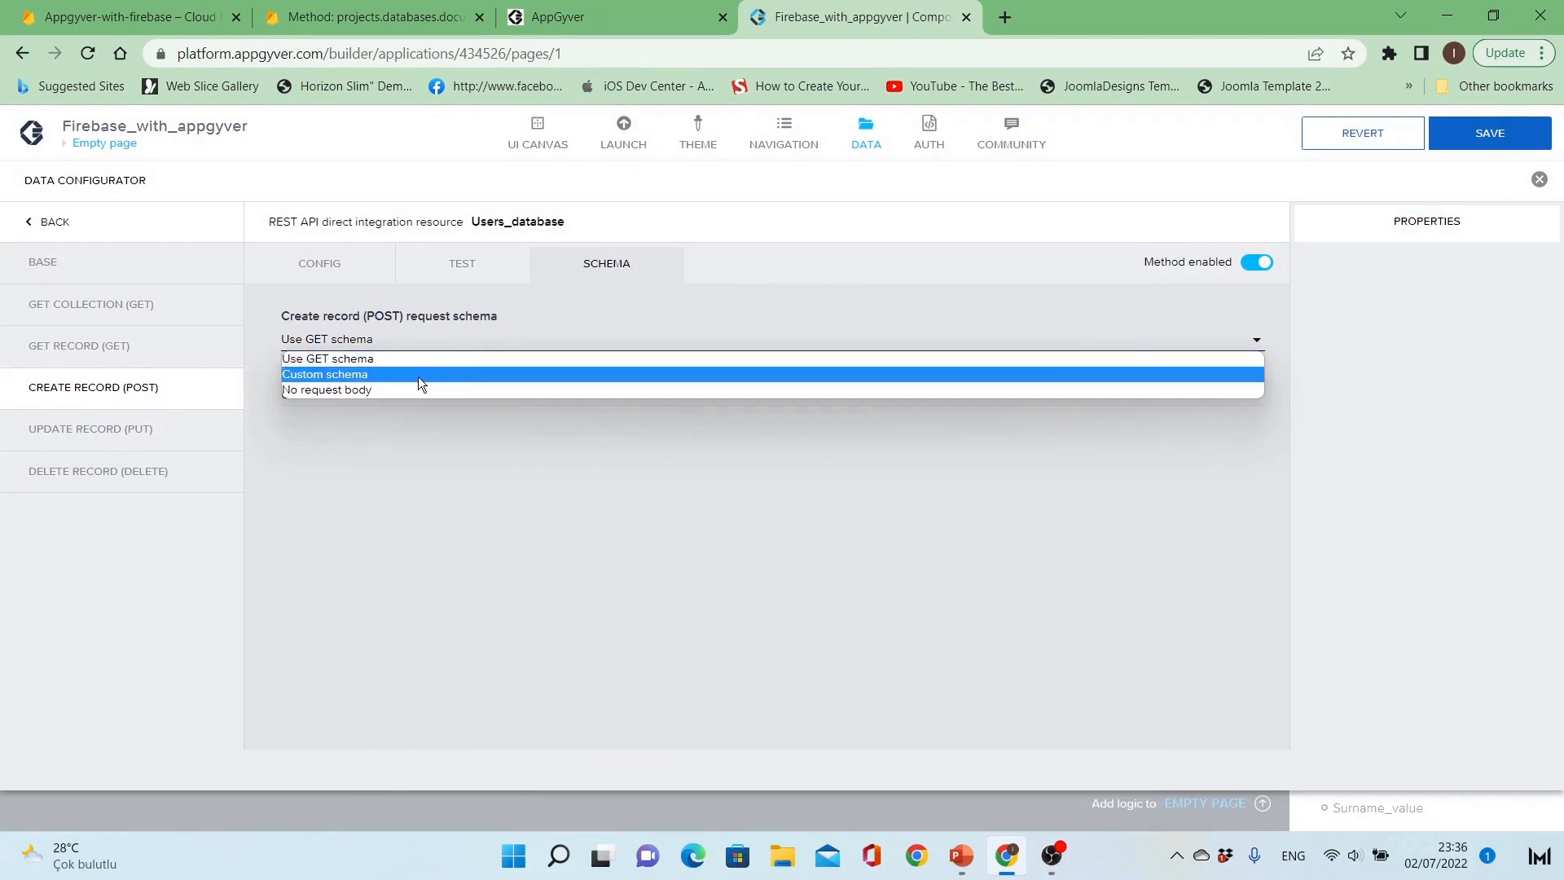
left_click(418, 376)
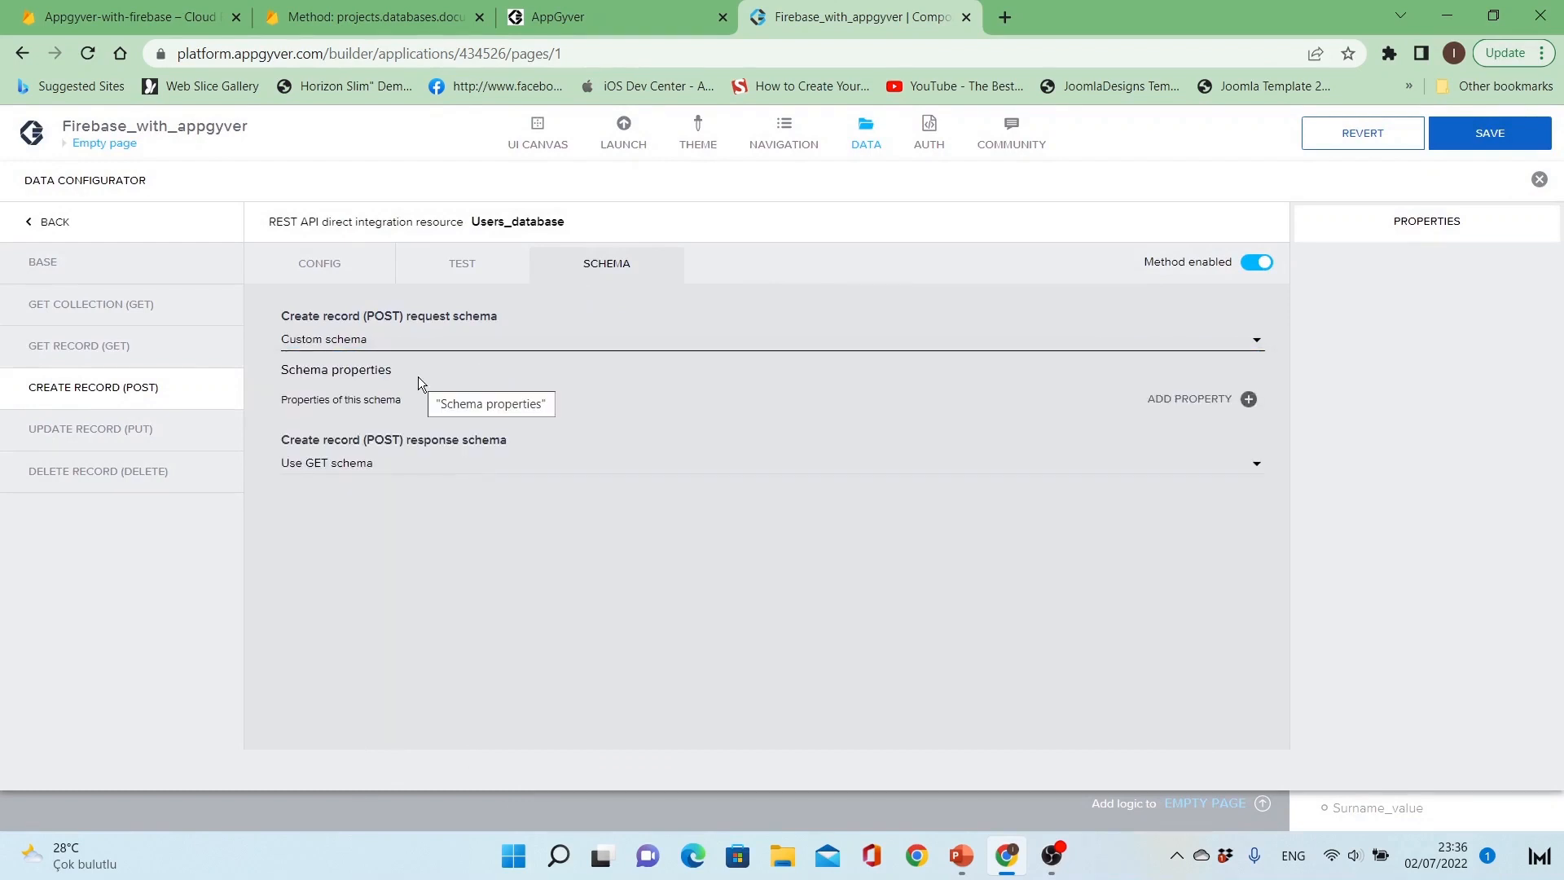
Step: Add properties to the custom request schema, keying them Name (titled Name) and Surname, then renaming Surname to Age
left_click(1170, 403)
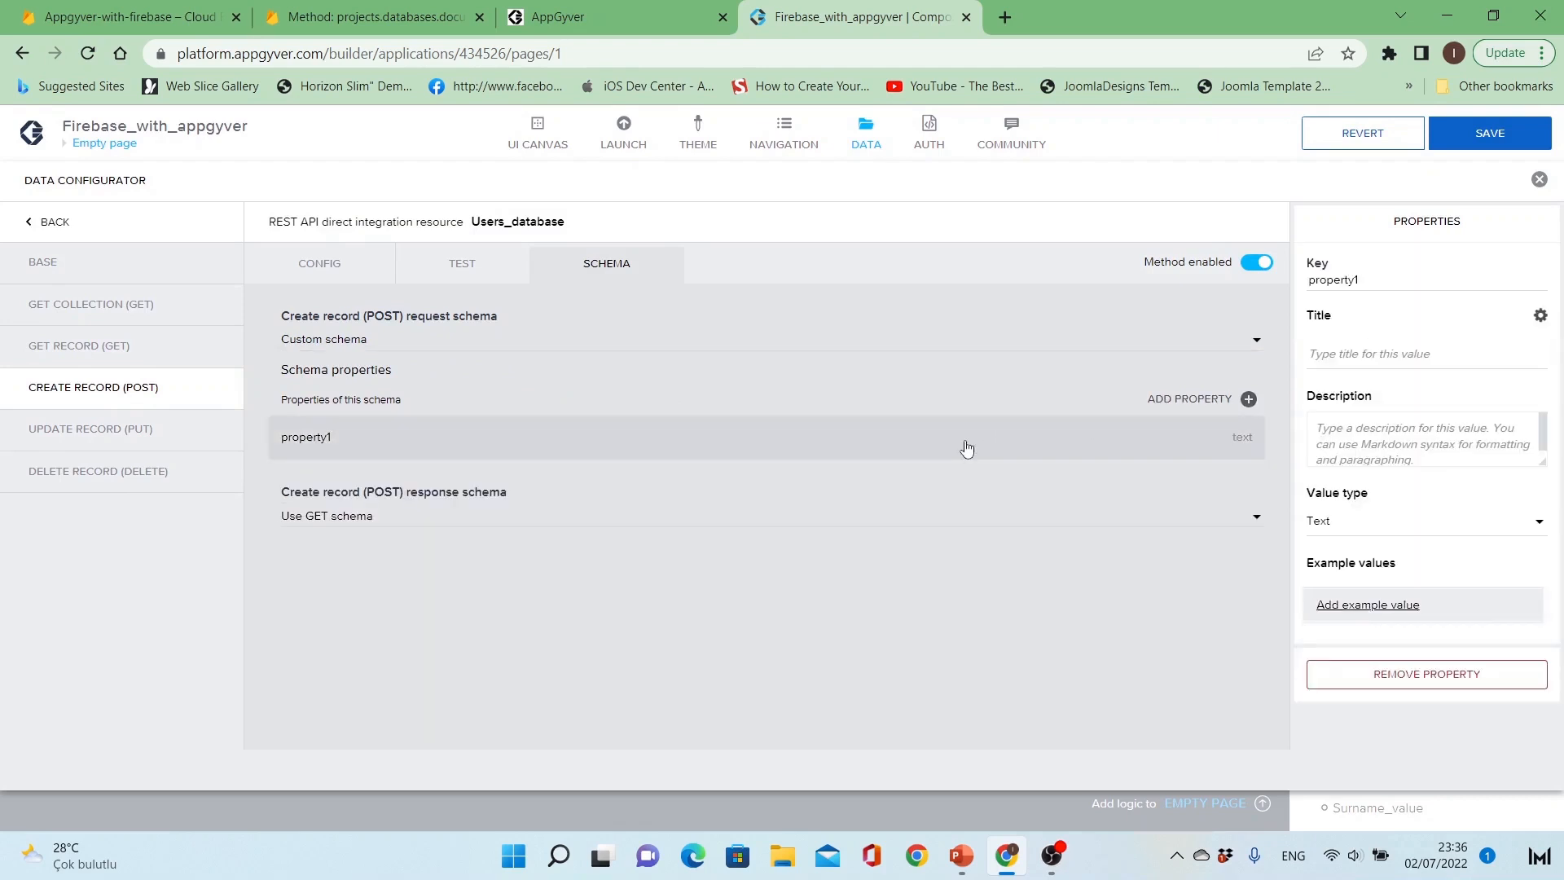
double_click(1417, 280)
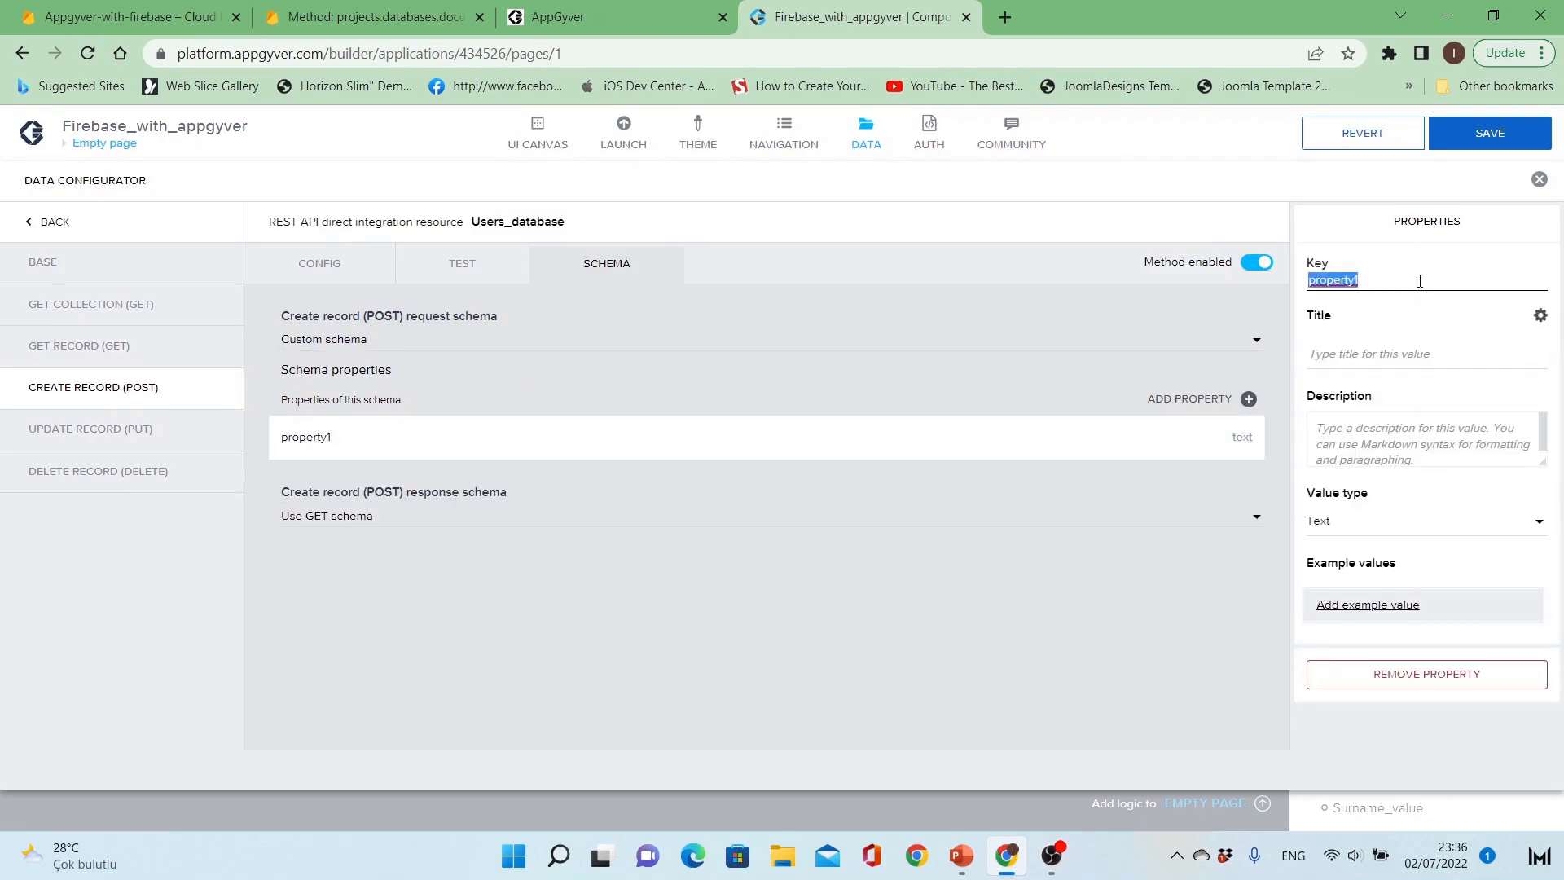
type("Name")
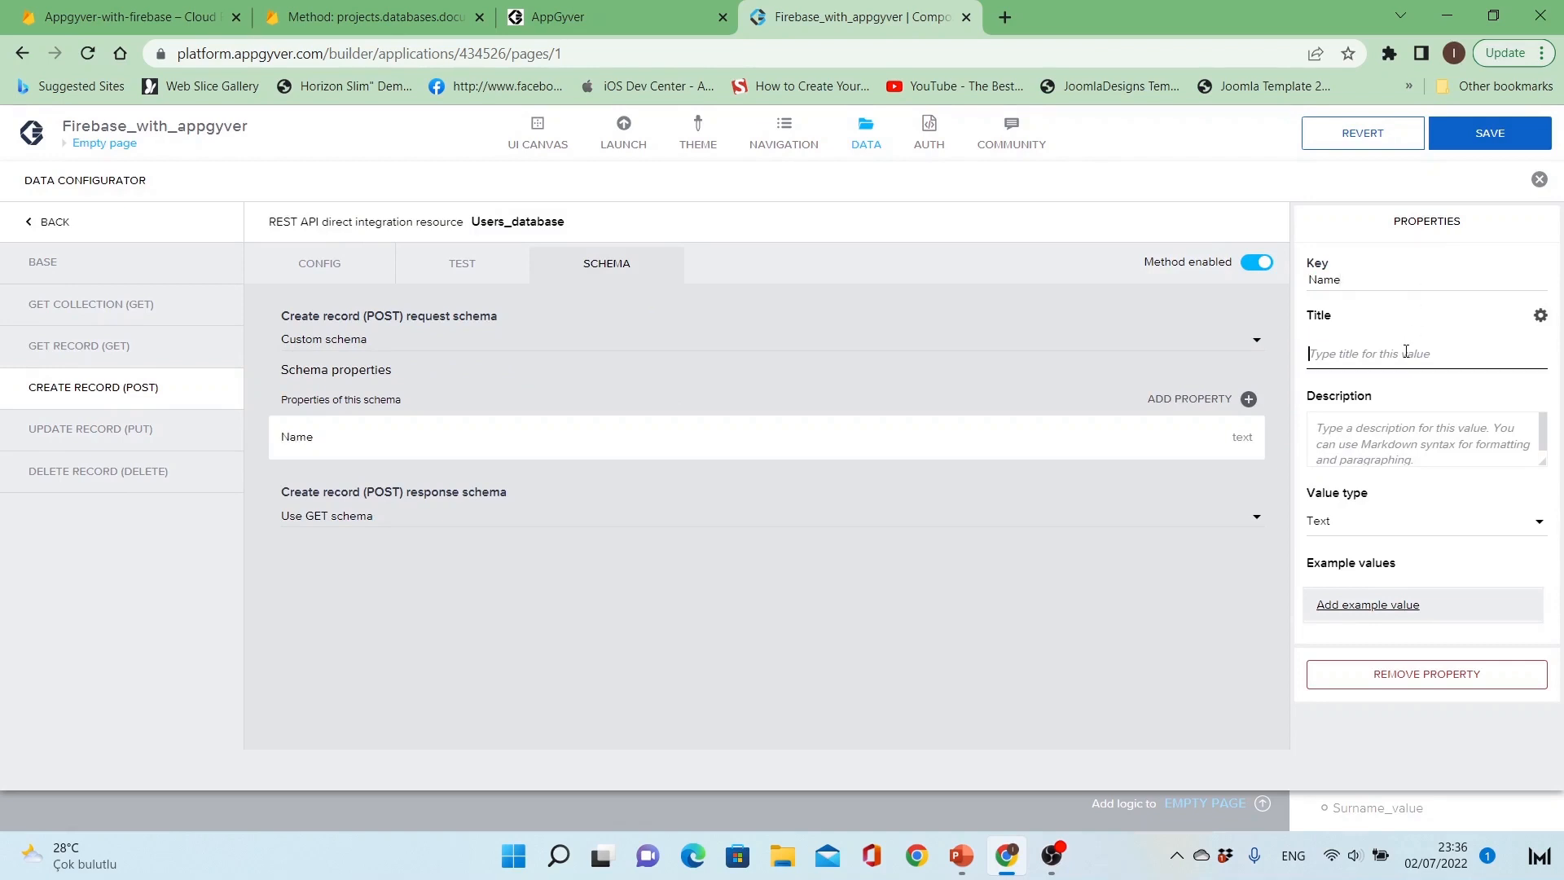
type("Name")
left_click(1187, 389)
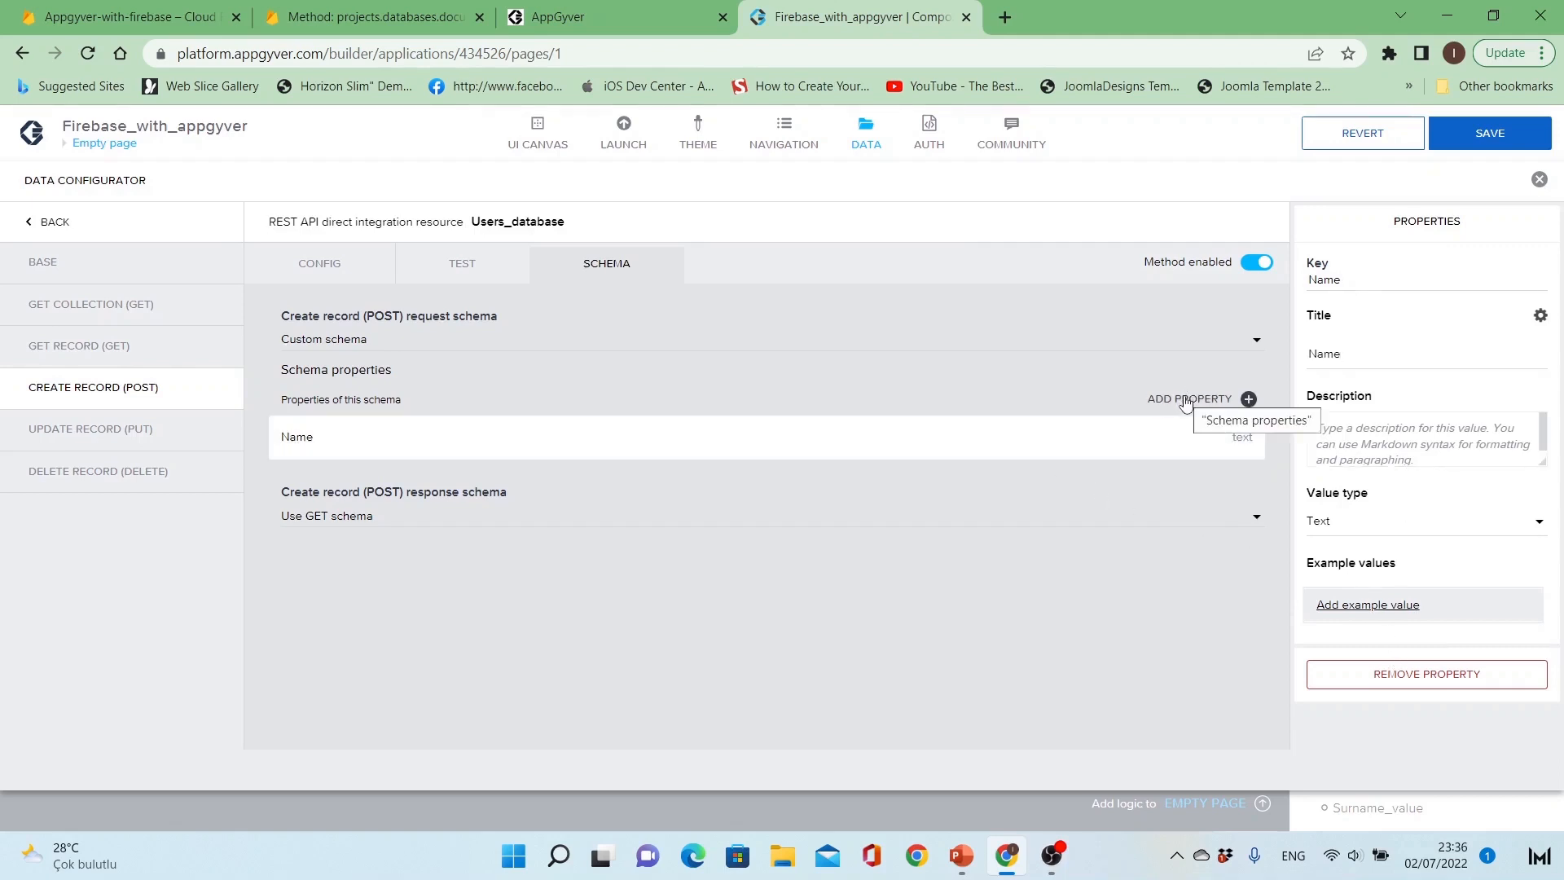
left_click(1394, 287)
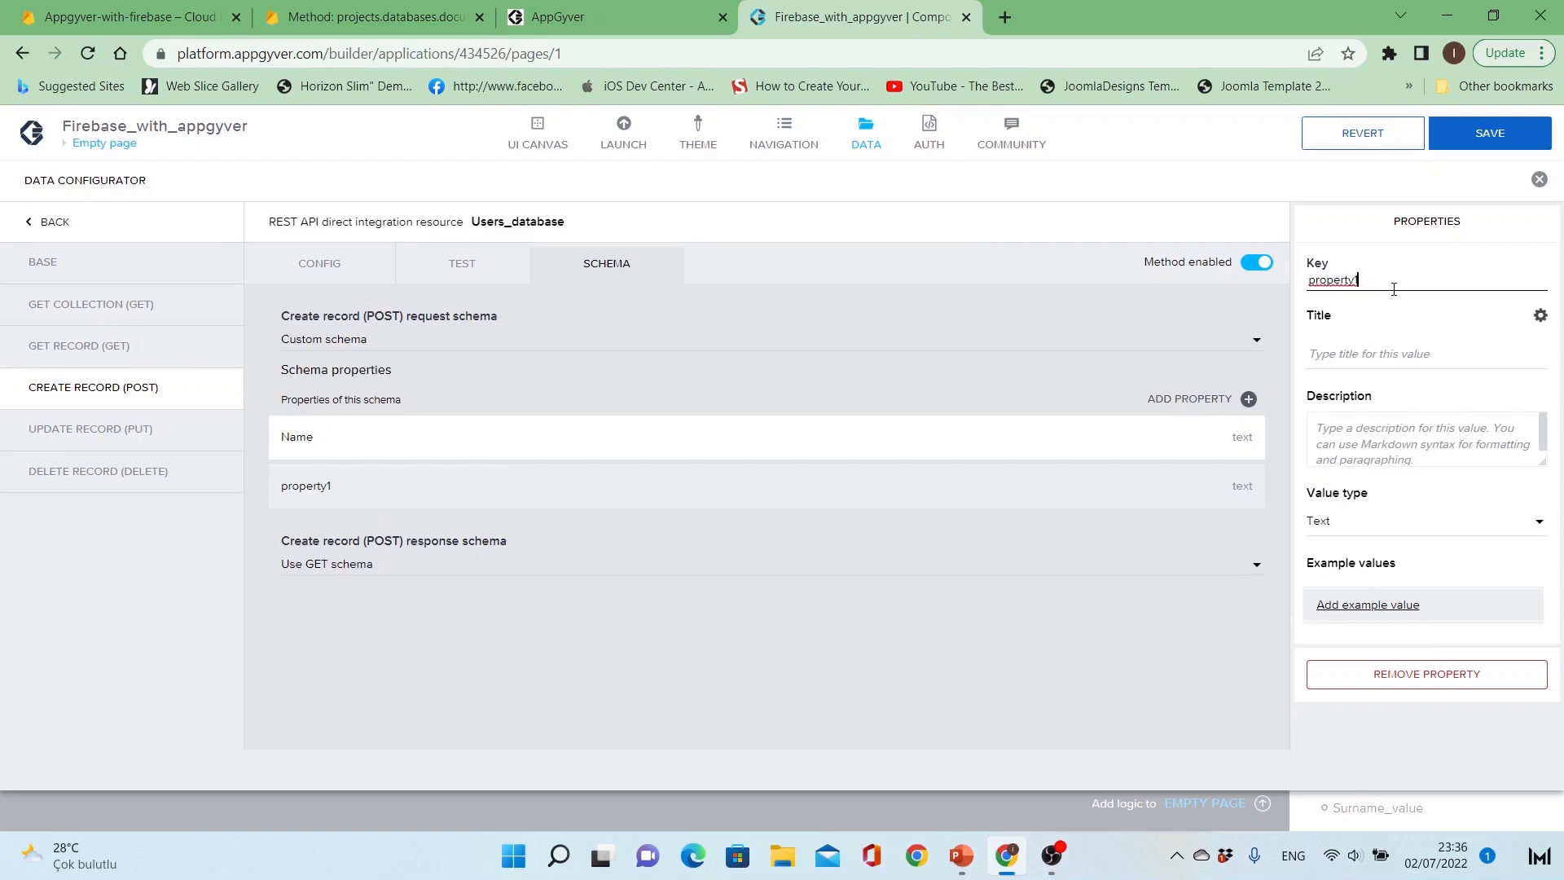
key("ctrl+a")
type("Surname")
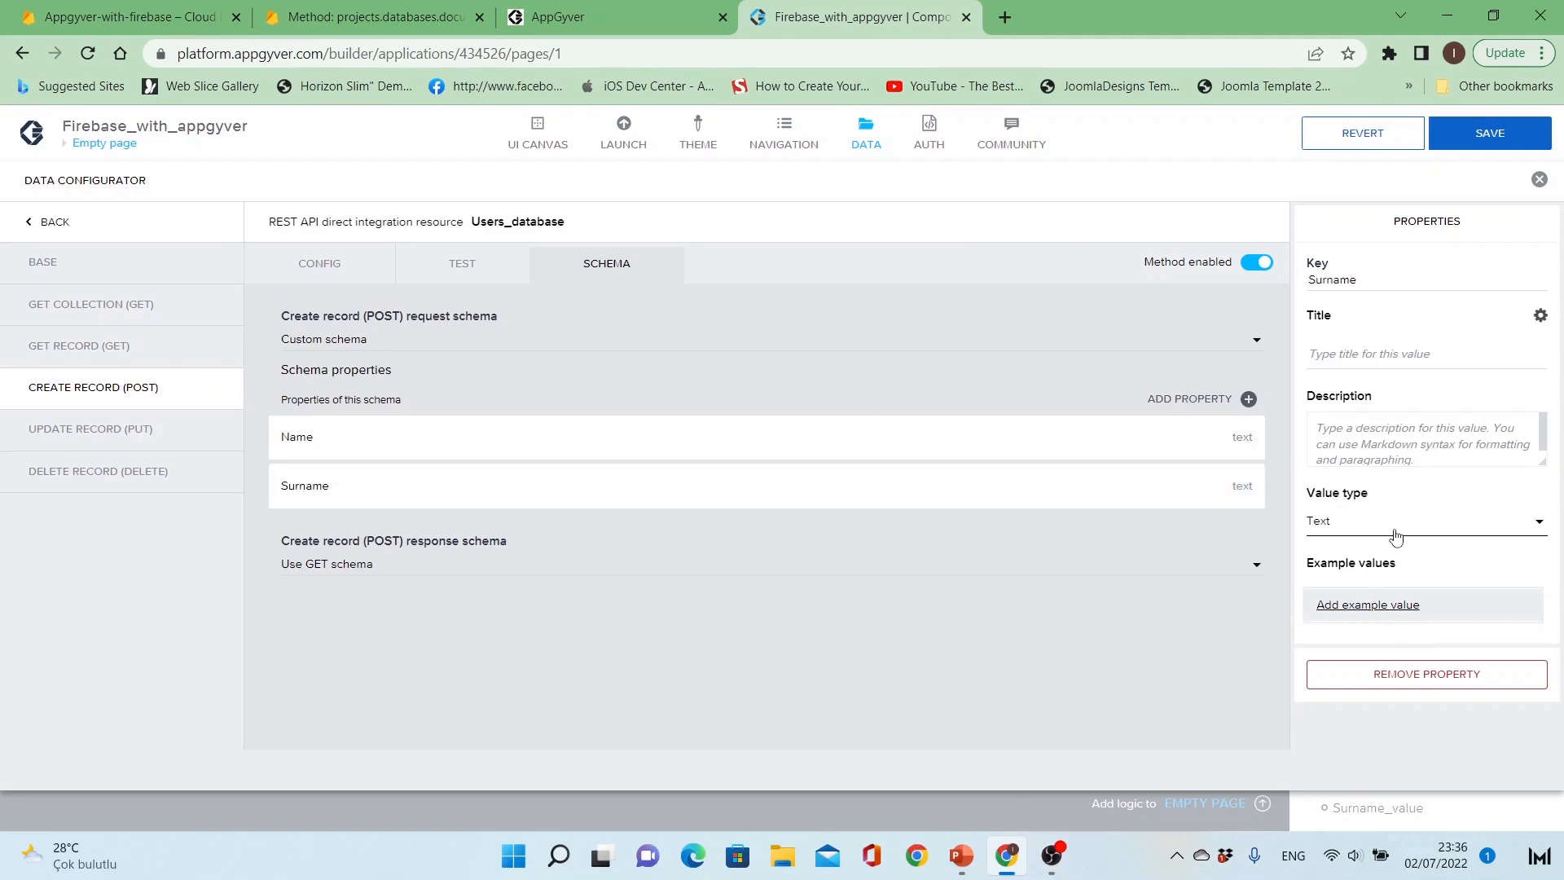
left_click(1382, 607)
double_click(1374, 283)
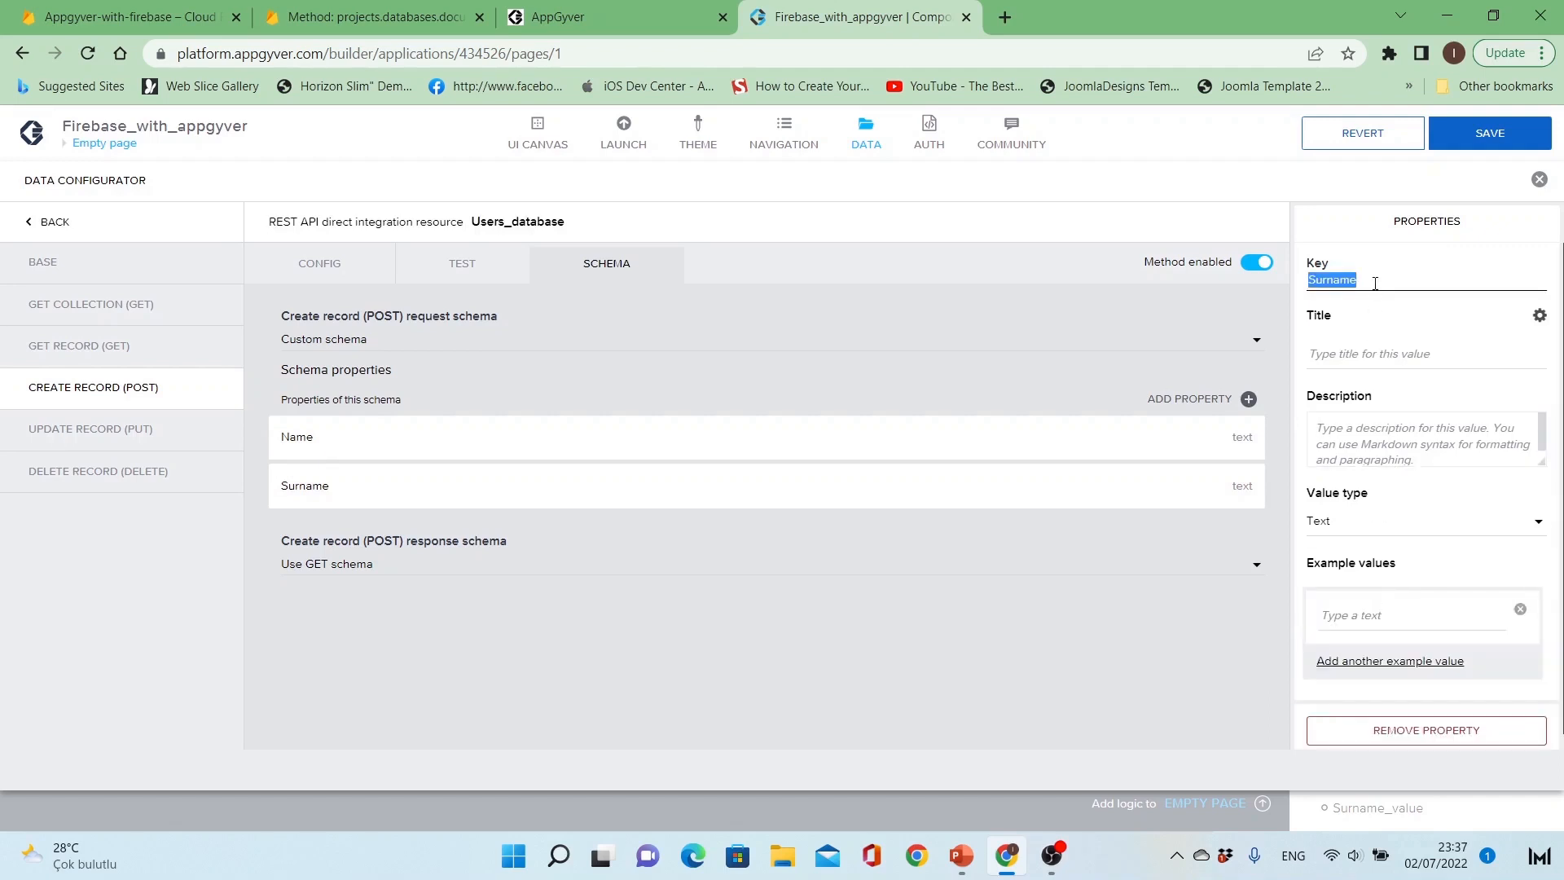
type("Age")
double_click(1375, 283)
Step: Remove the Name and Age schema properties and set the Create Record request schema back to Use GET schema
left_click(1141, 477)
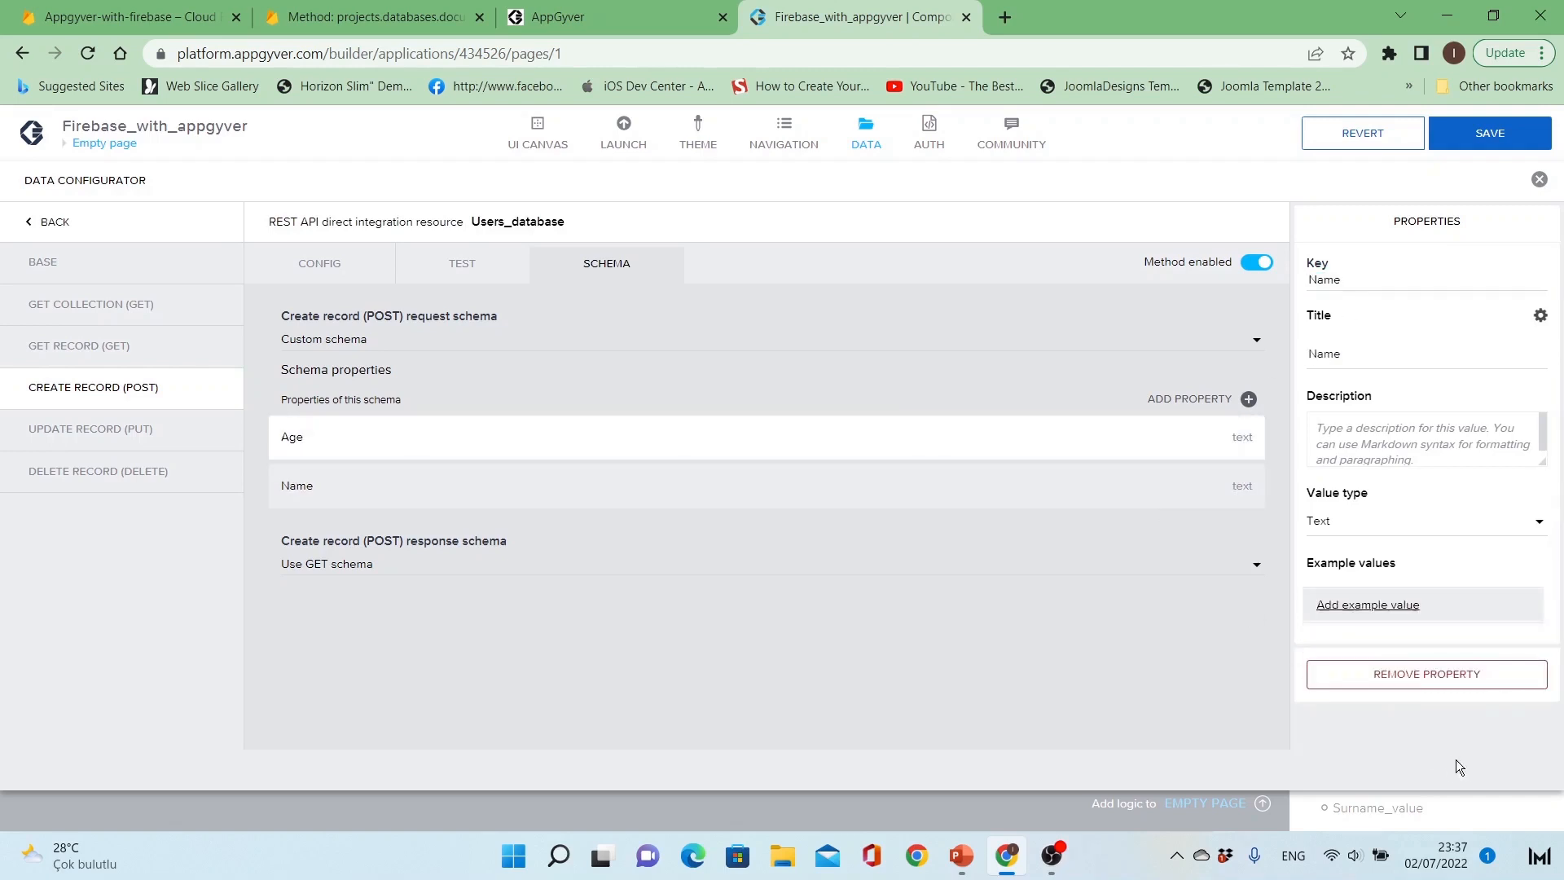
left_click(1443, 683)
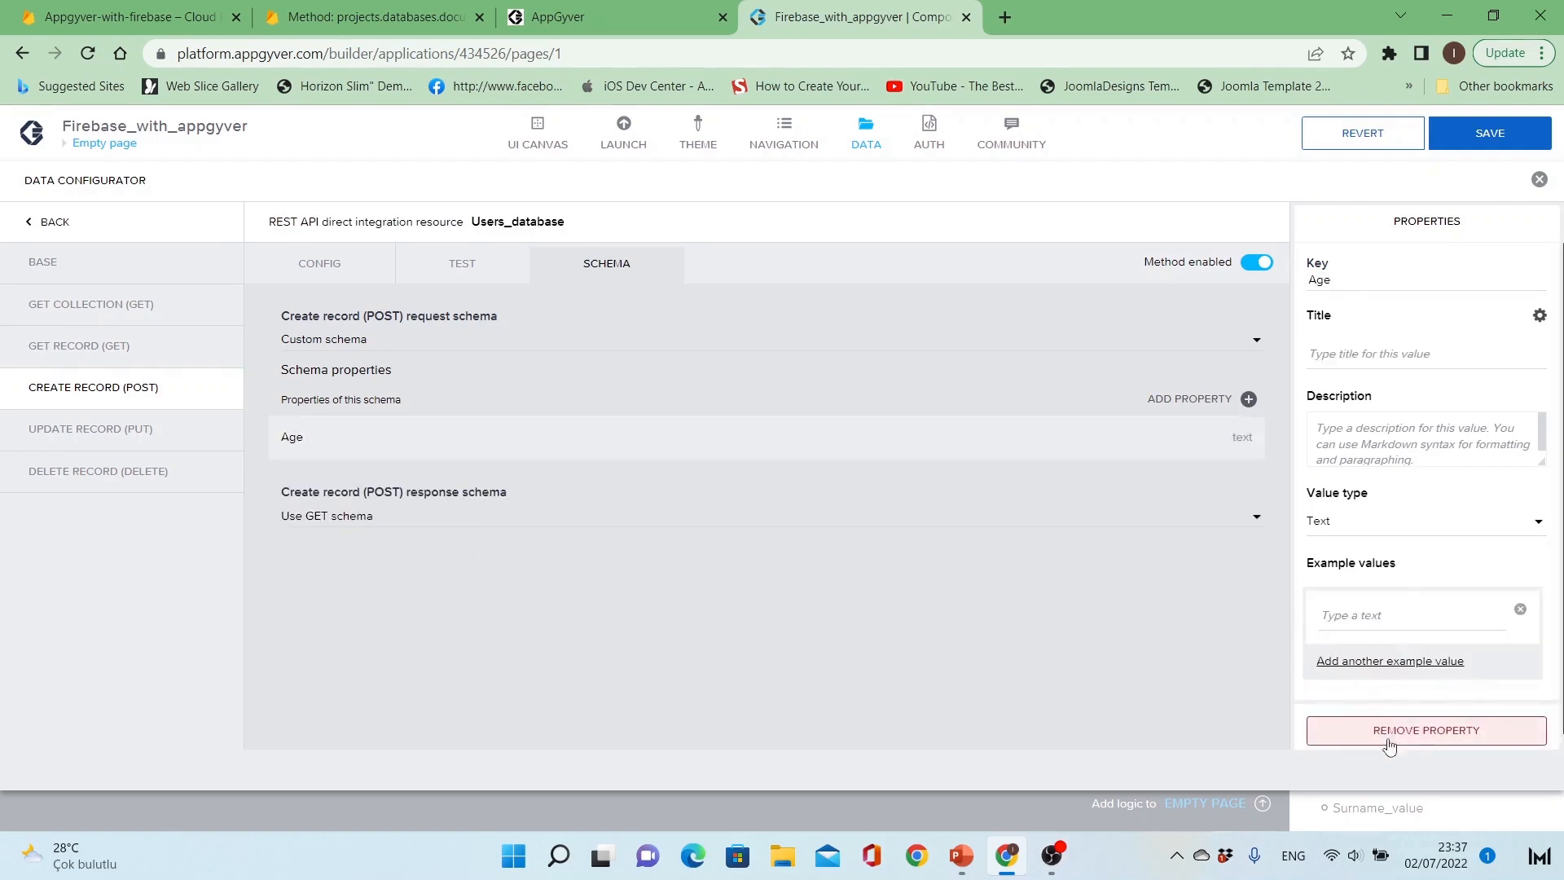
left_click(1345, 717)
left_click(776, 342)
left_click(775, 354)
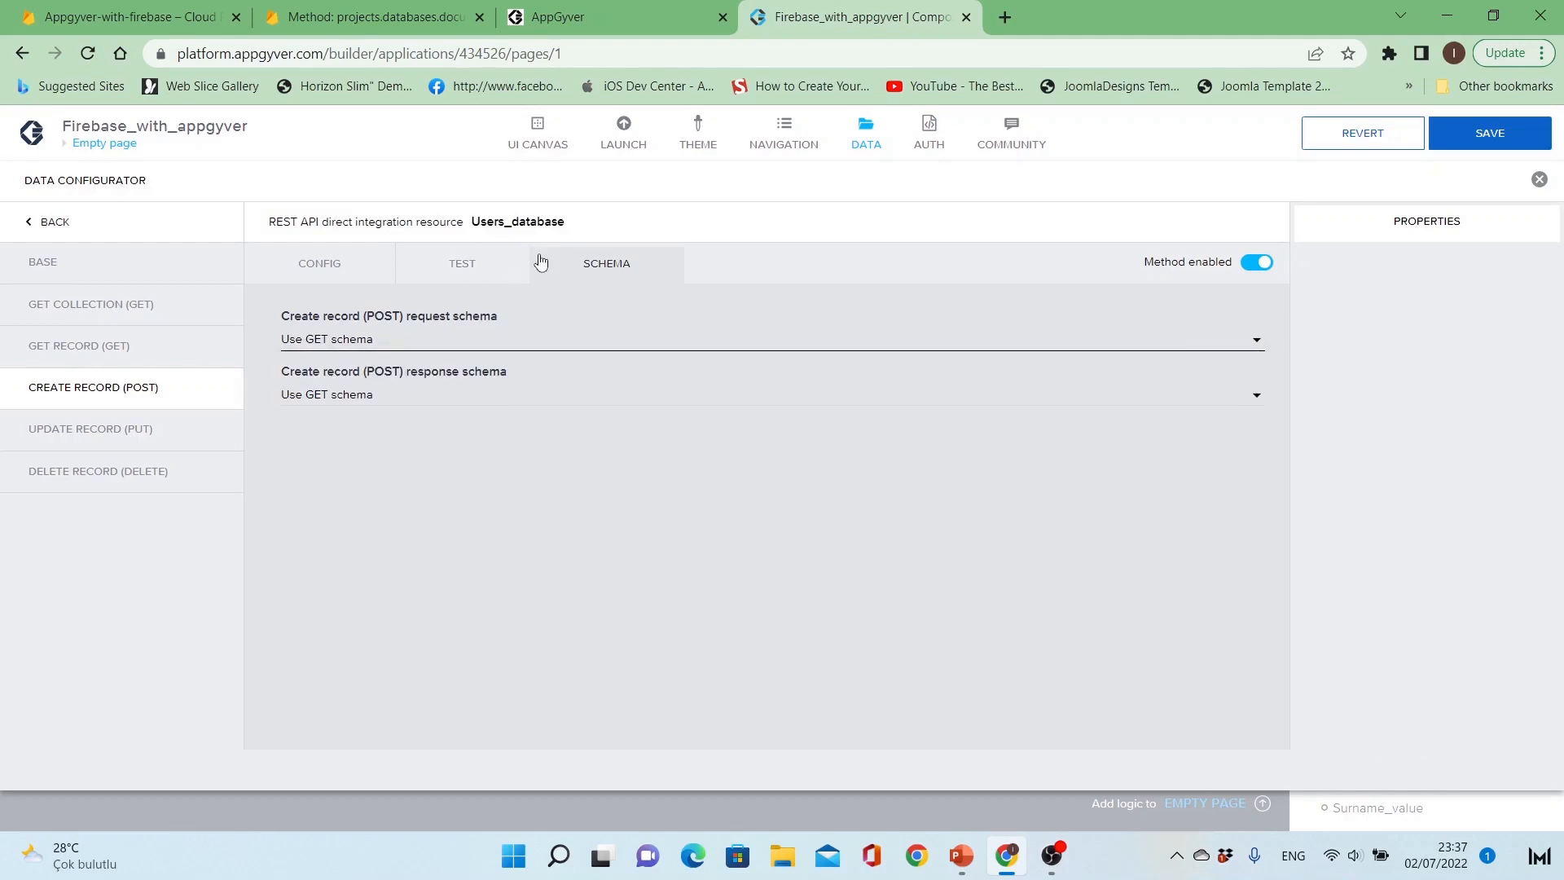
Step: Copy the fields block from the Get Record test response
left_click(442, 274)
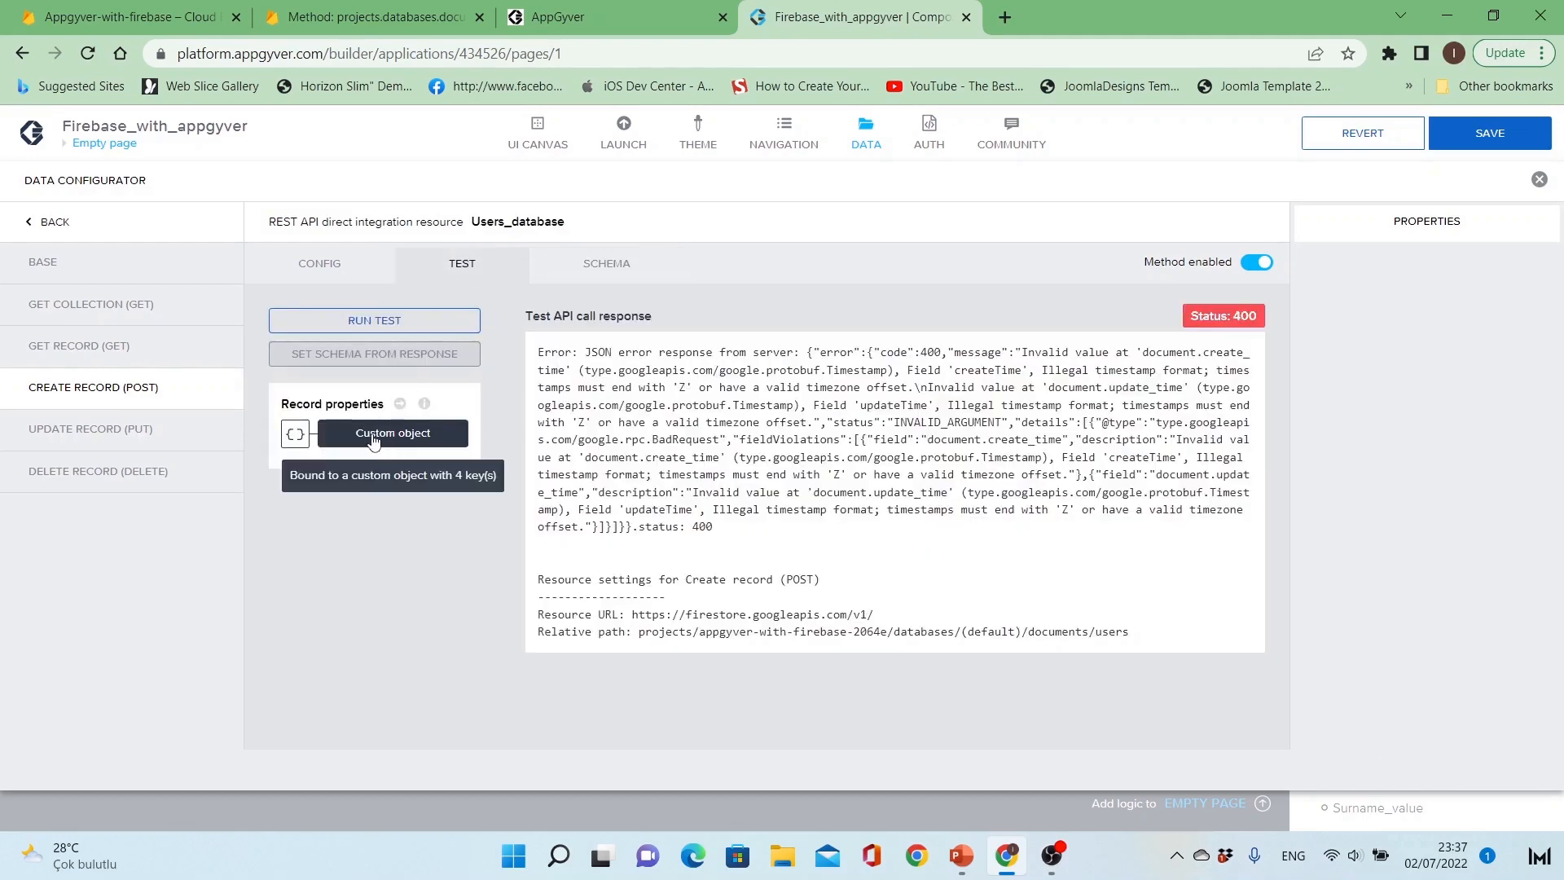
left_click(92, 346)
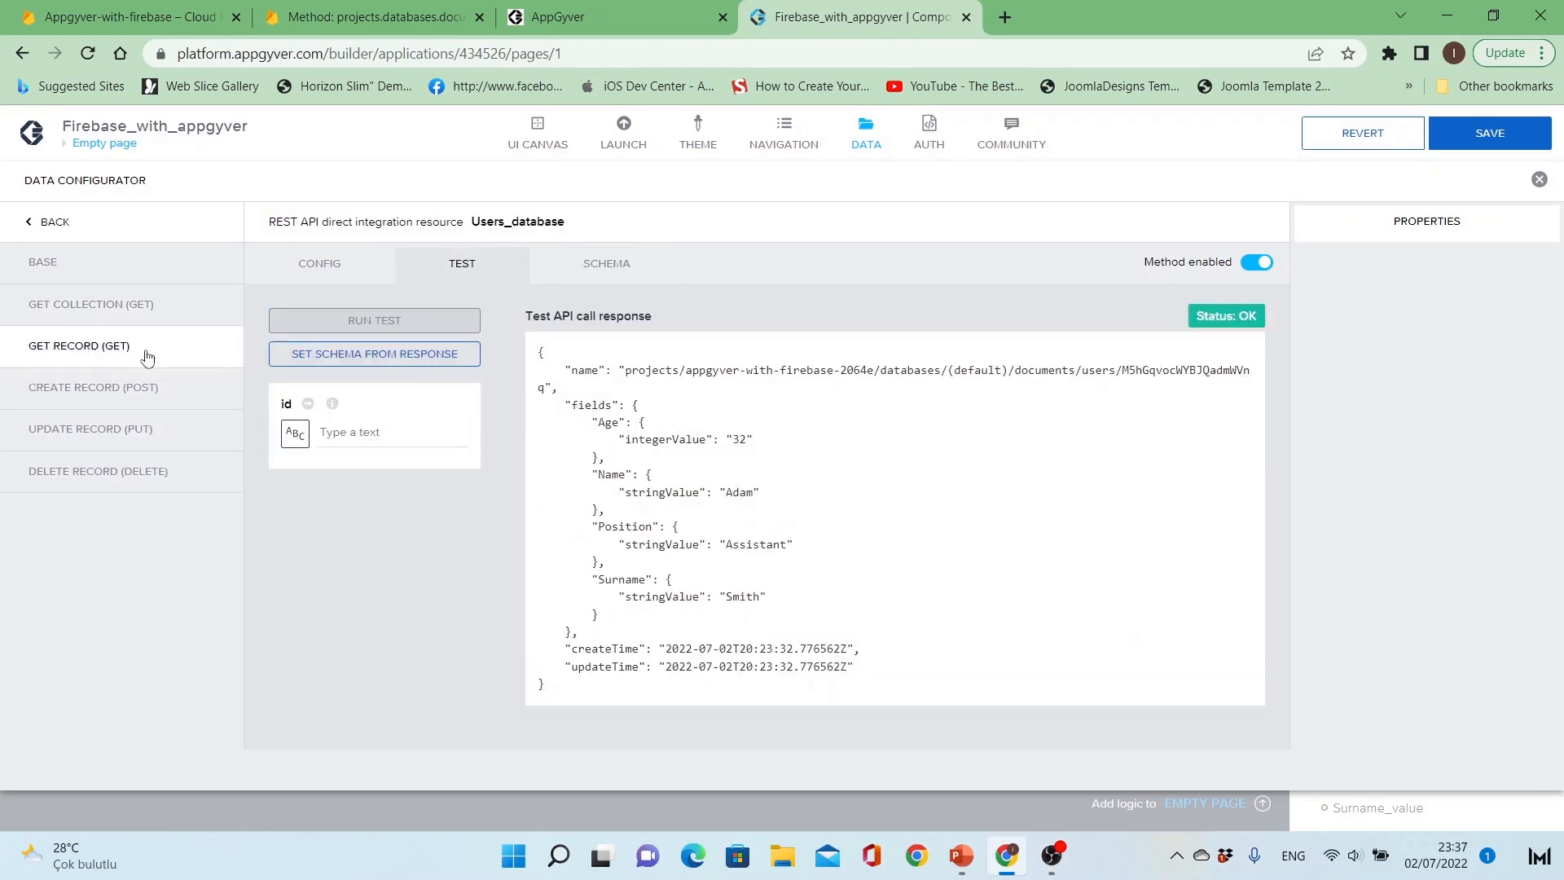
left_click(626, 274)
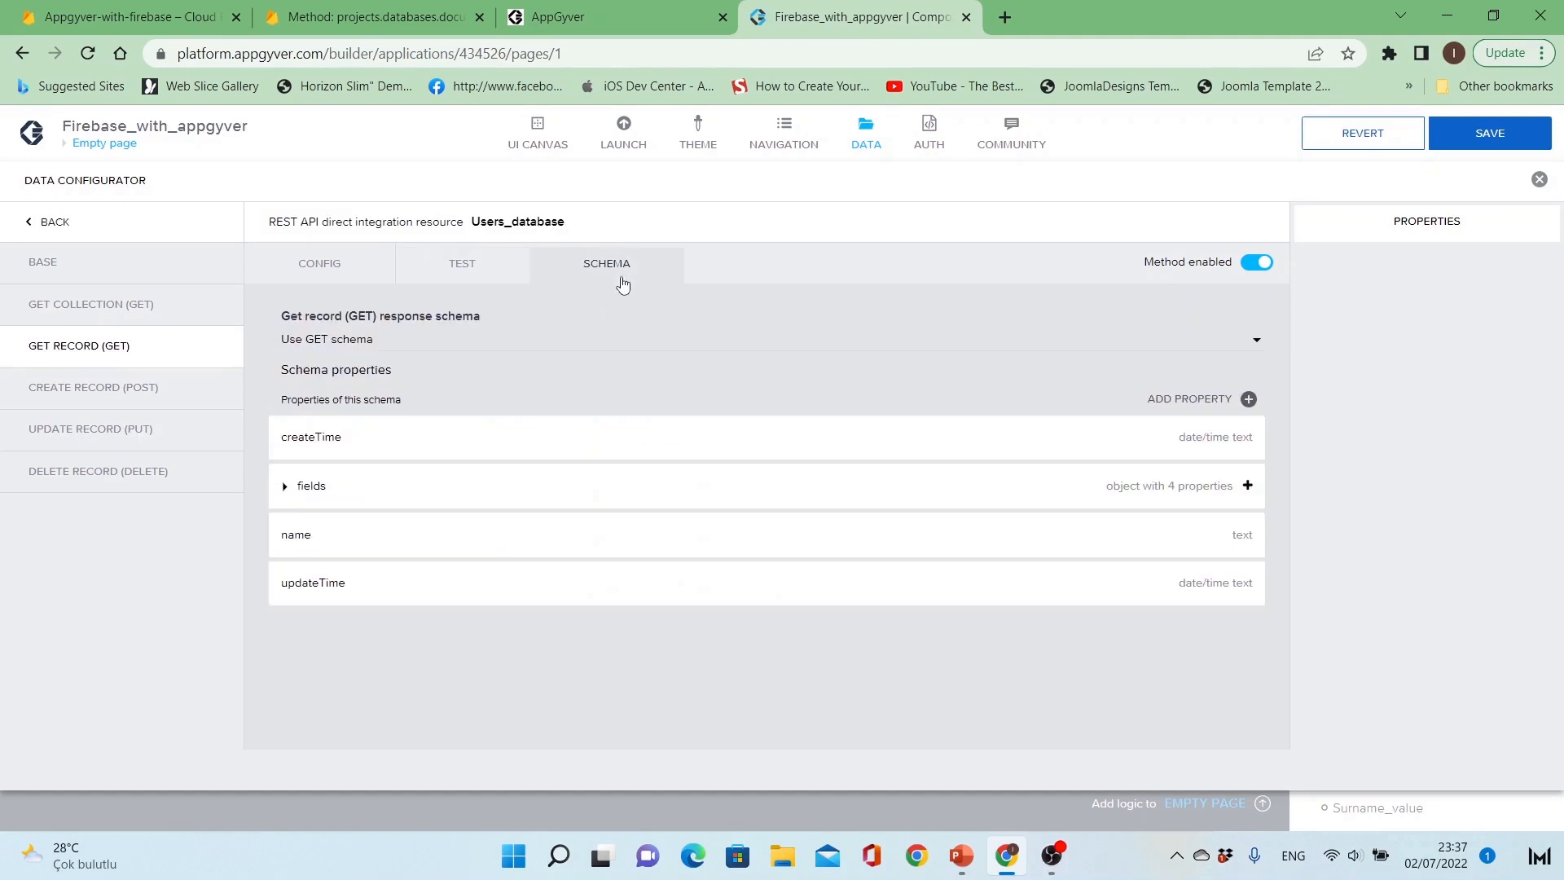
left_click(434, 272)
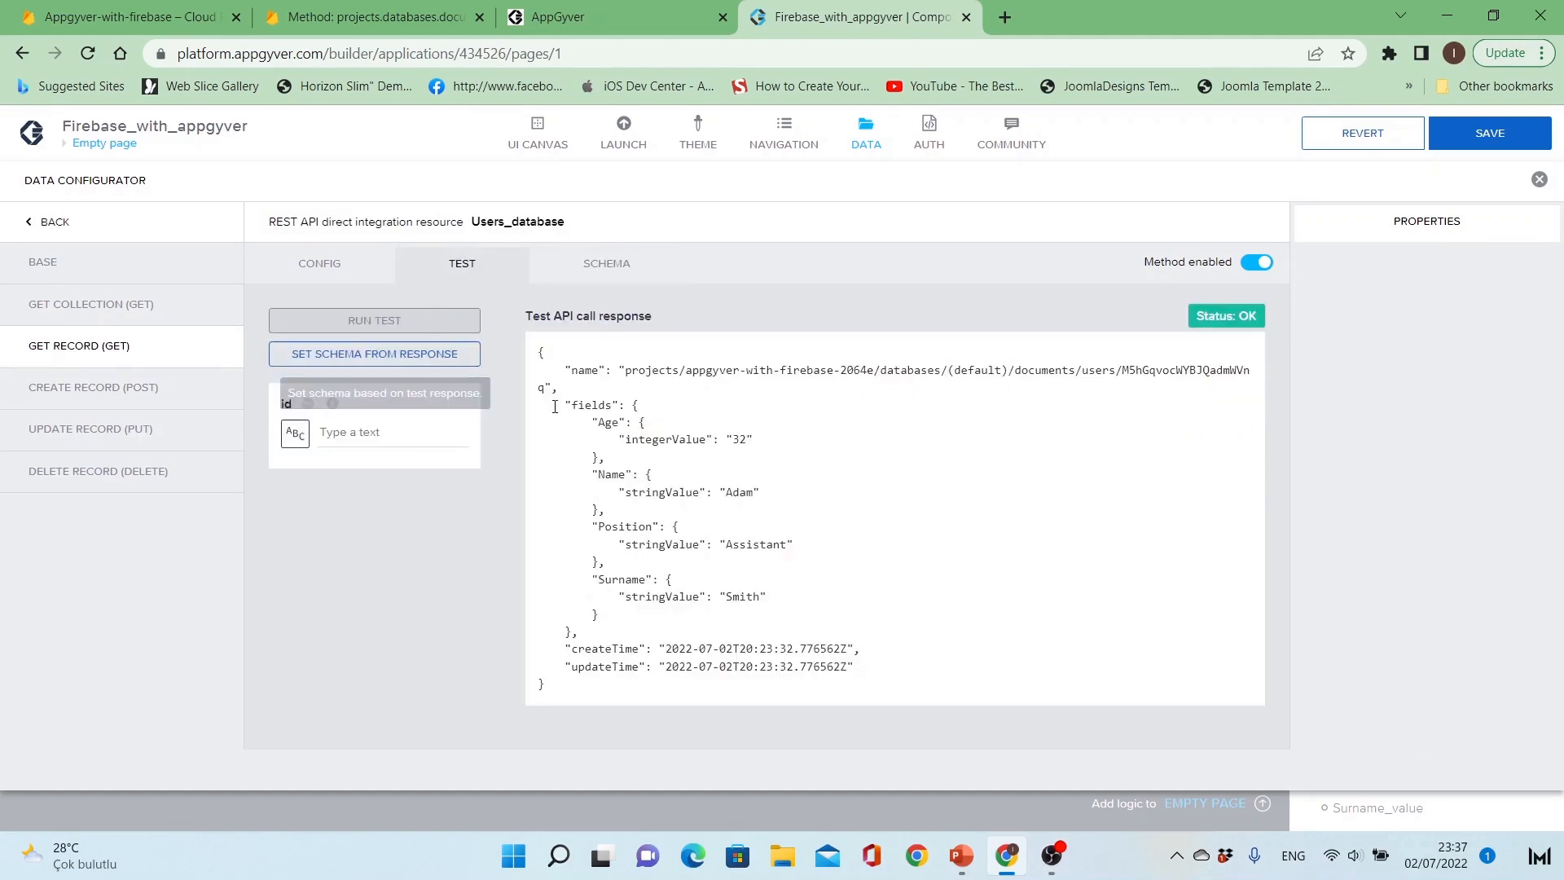
left_click_drag(568, 403, 750, 618)
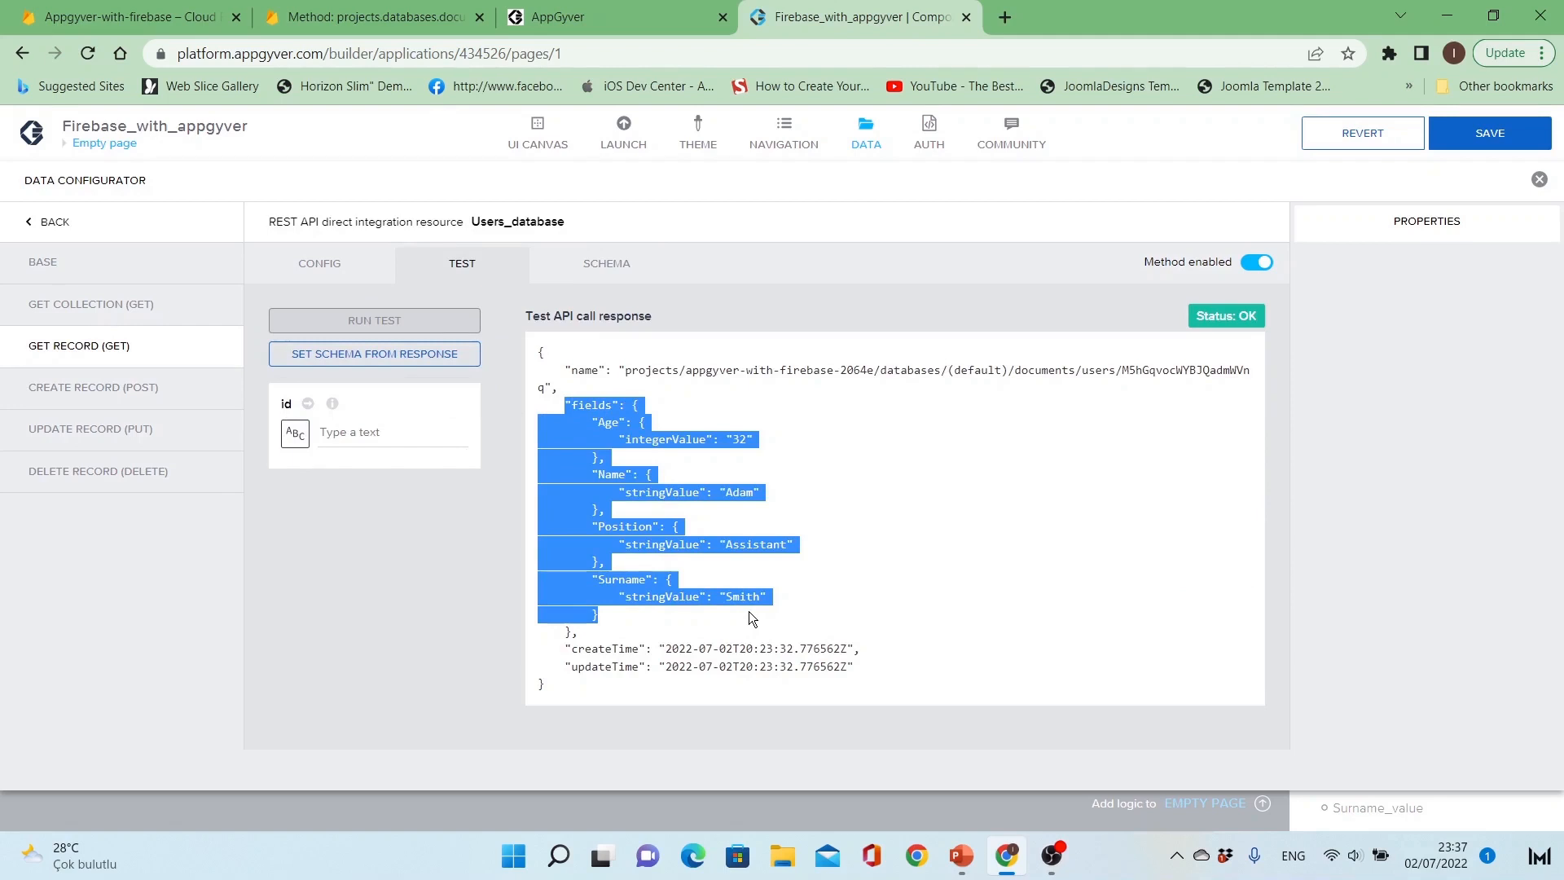
right_click(601, 415)
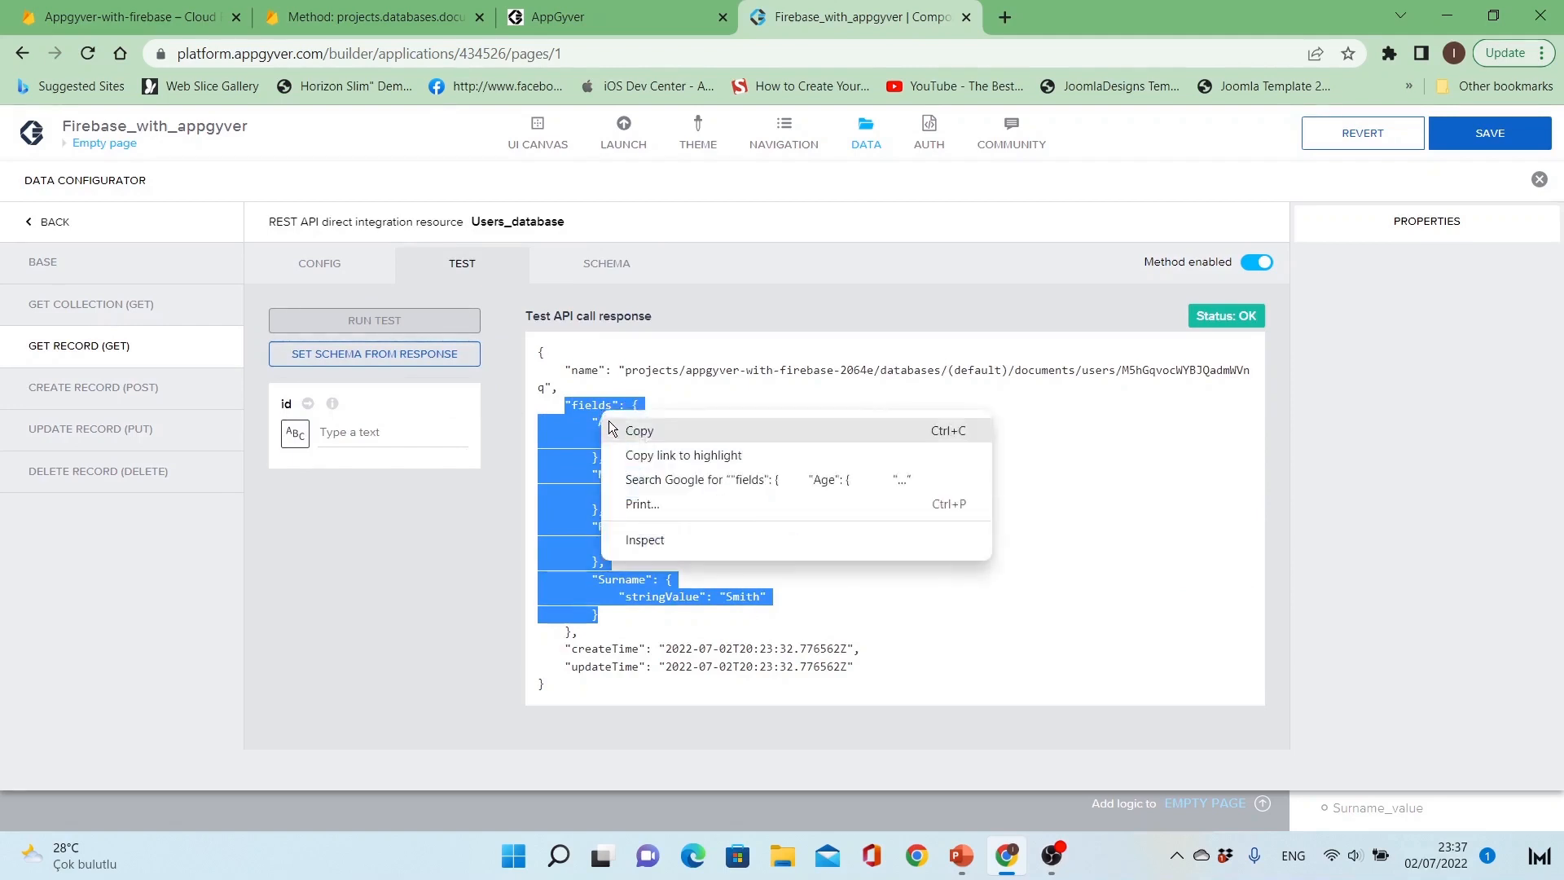
left_click(617, 427)
Step: Bind the Create Record test record properties to a formula, pasting the copied fields block wrapped in braces
left_click(432, 584)
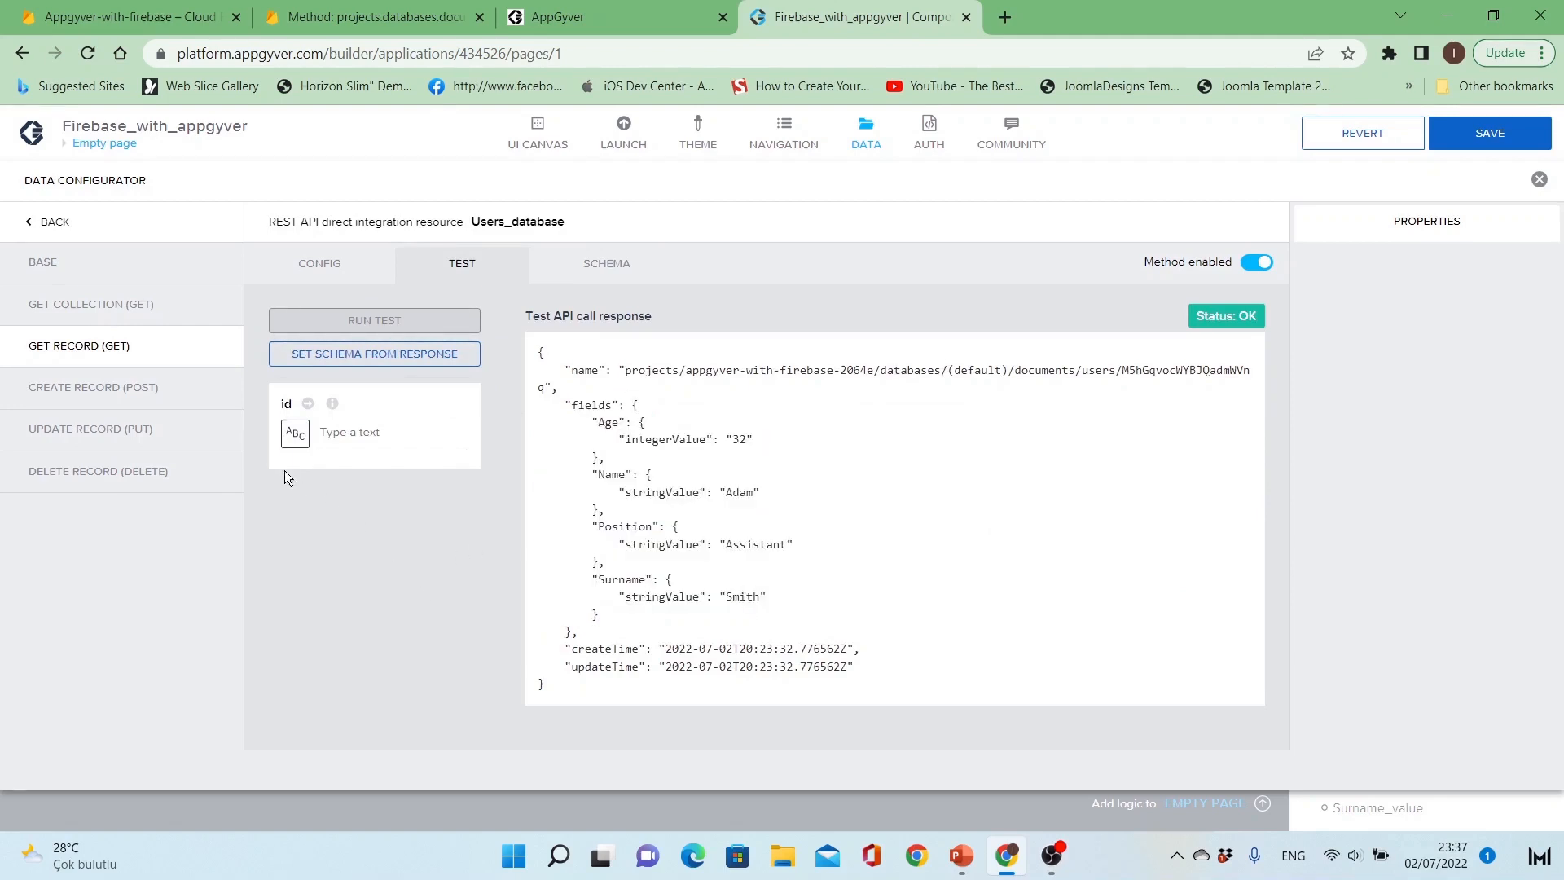
left_click(155, 387)
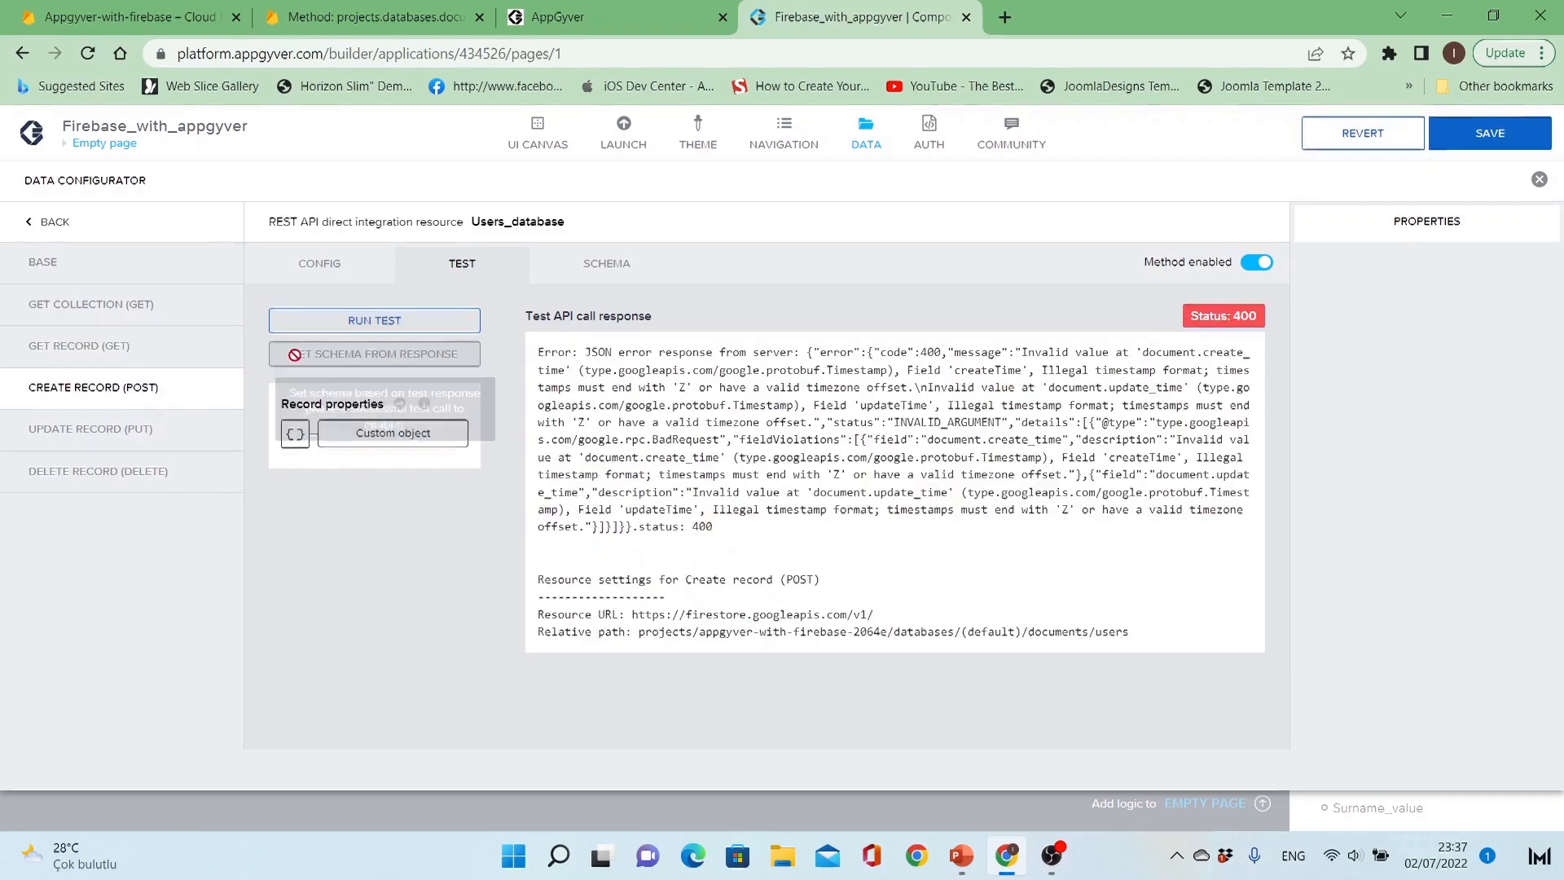
left_click(295, 434)
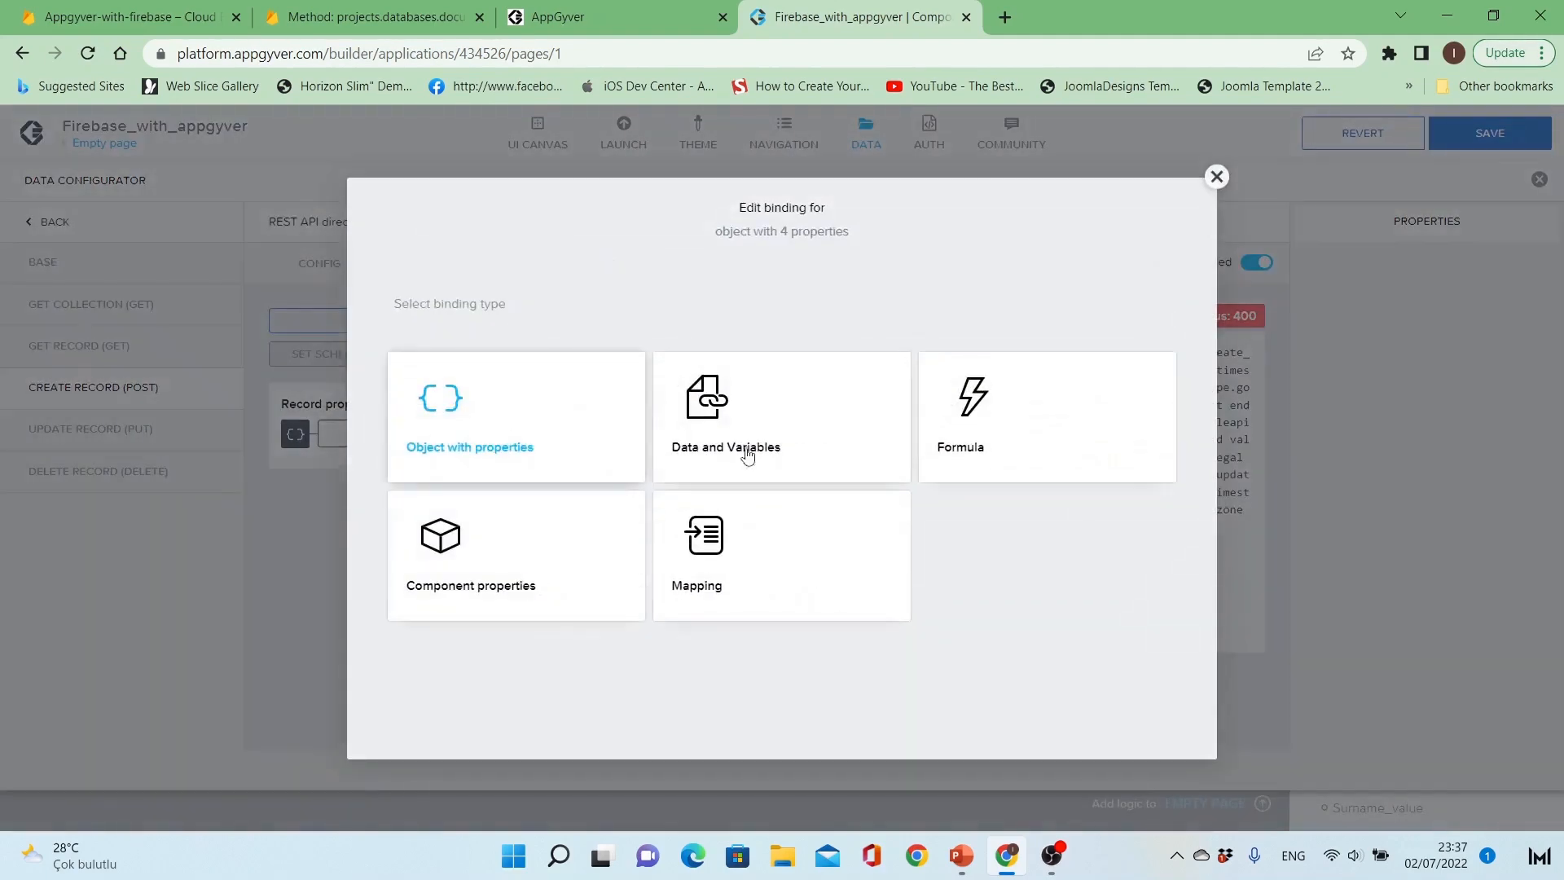
left_click(1003, 447)
left_click(800, 471)
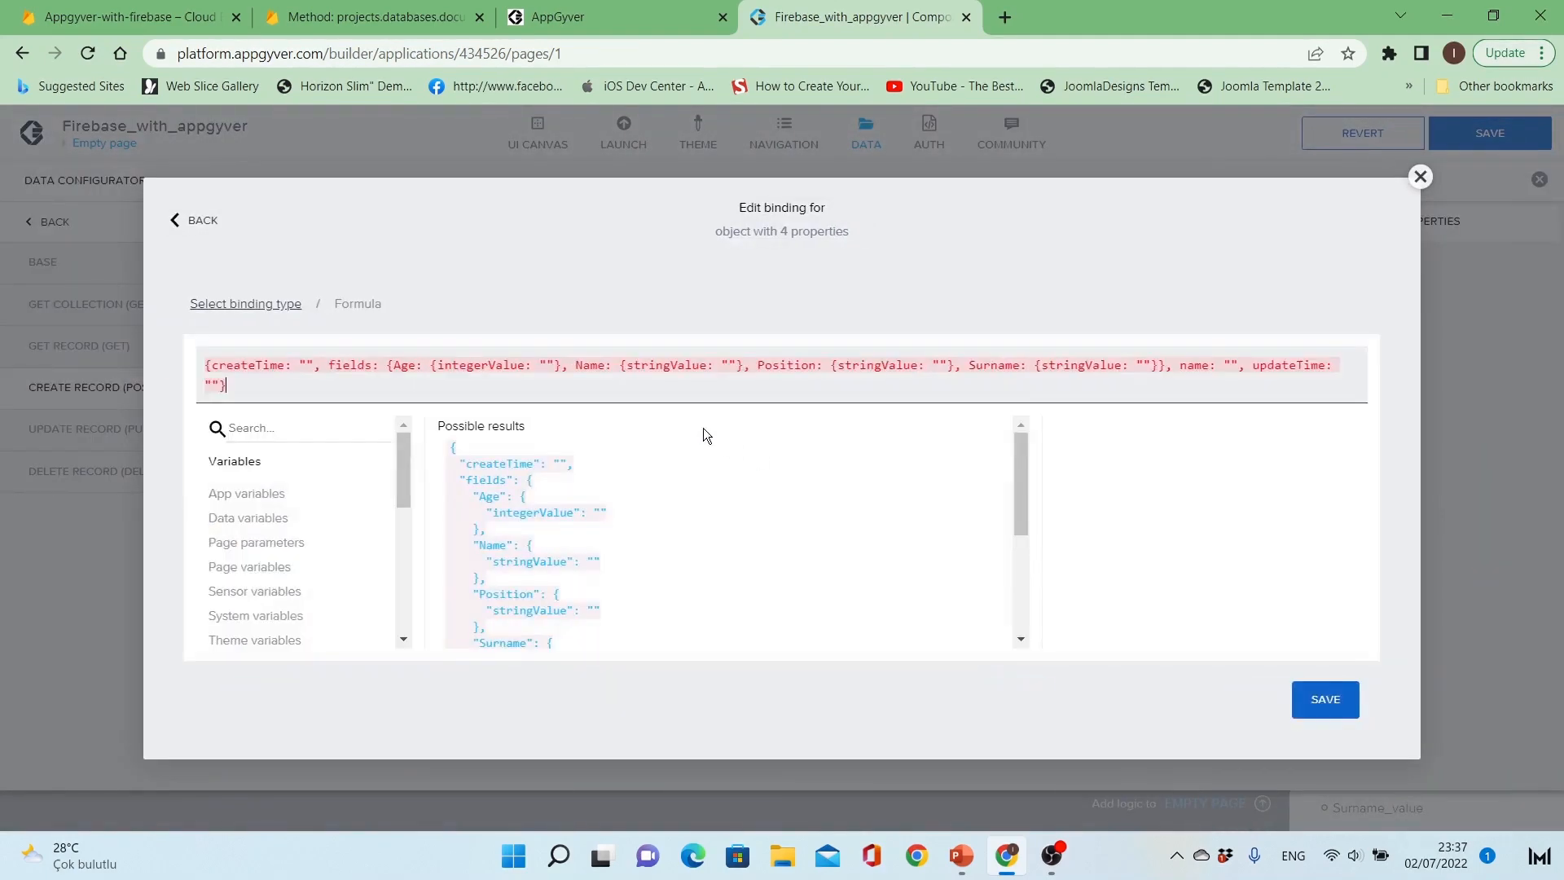
key("ctrl+a")
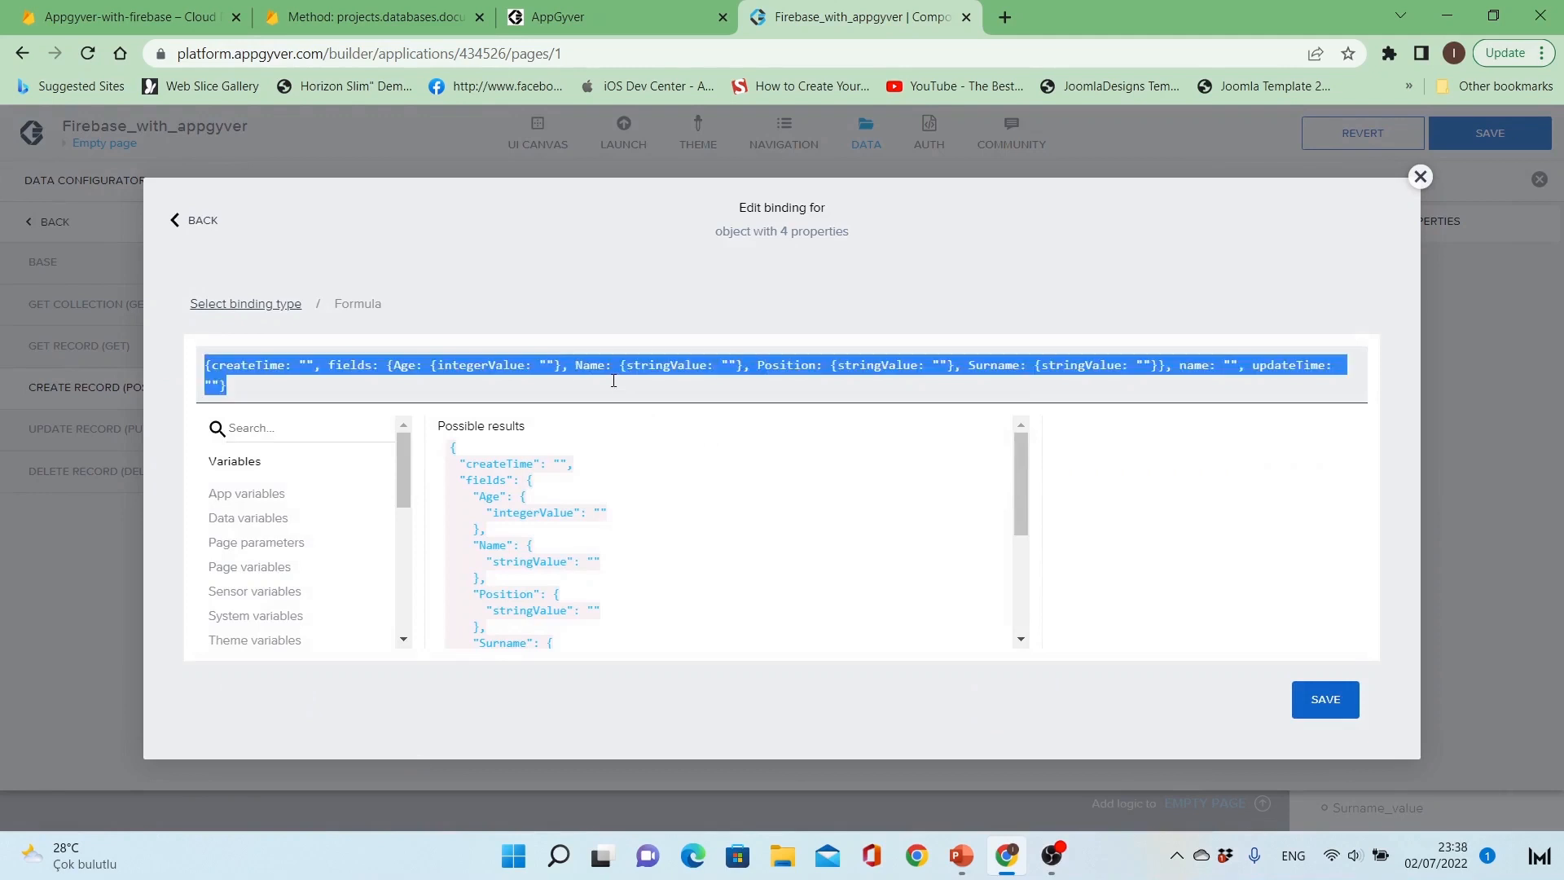
key("ctrl+v")
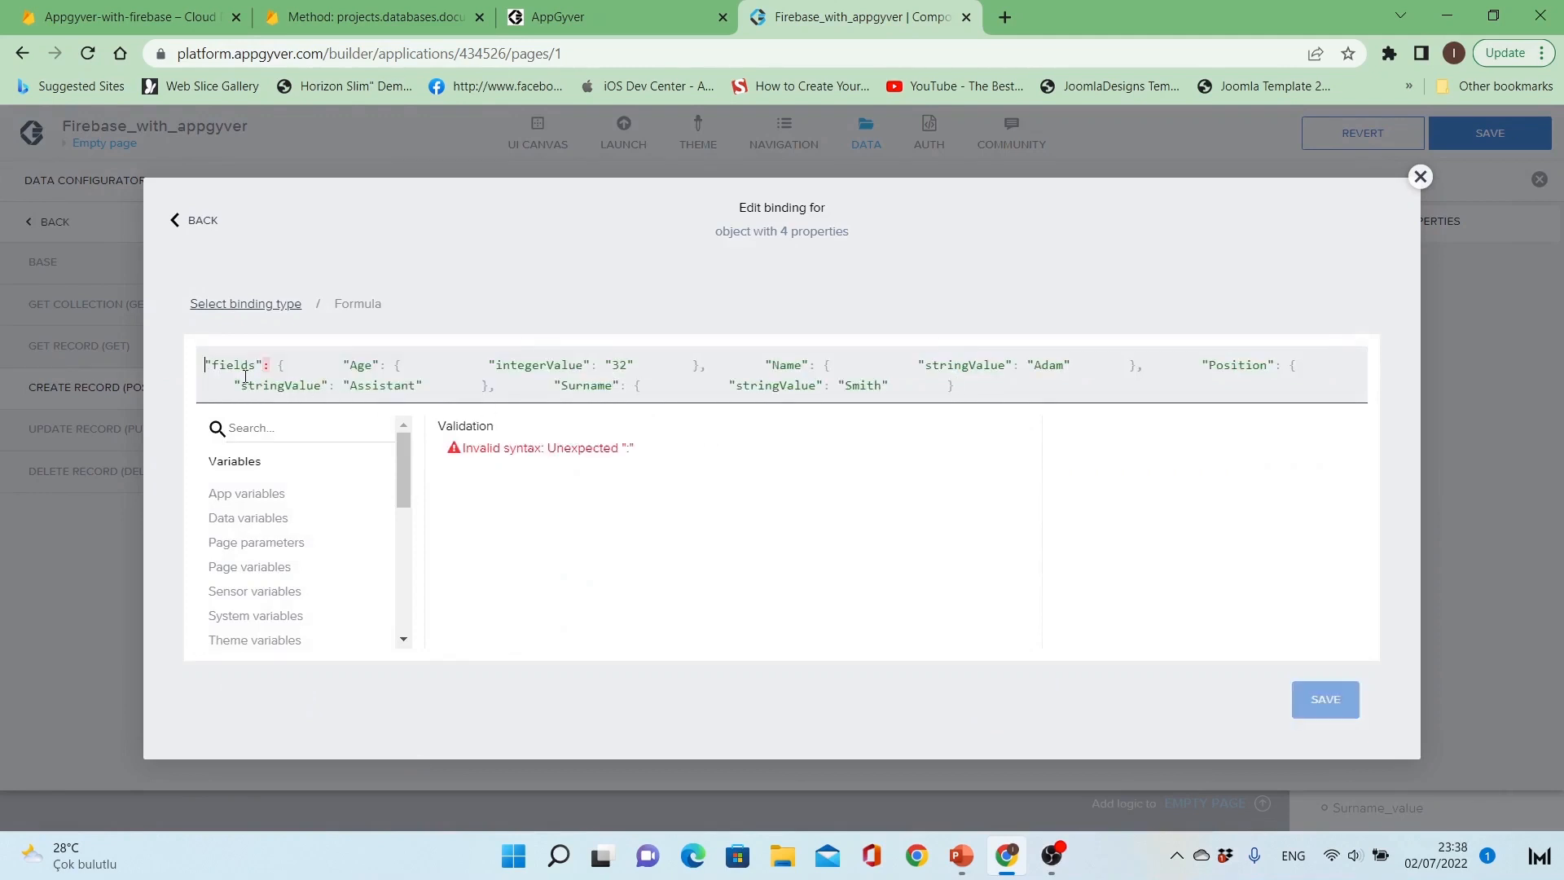
type("{")
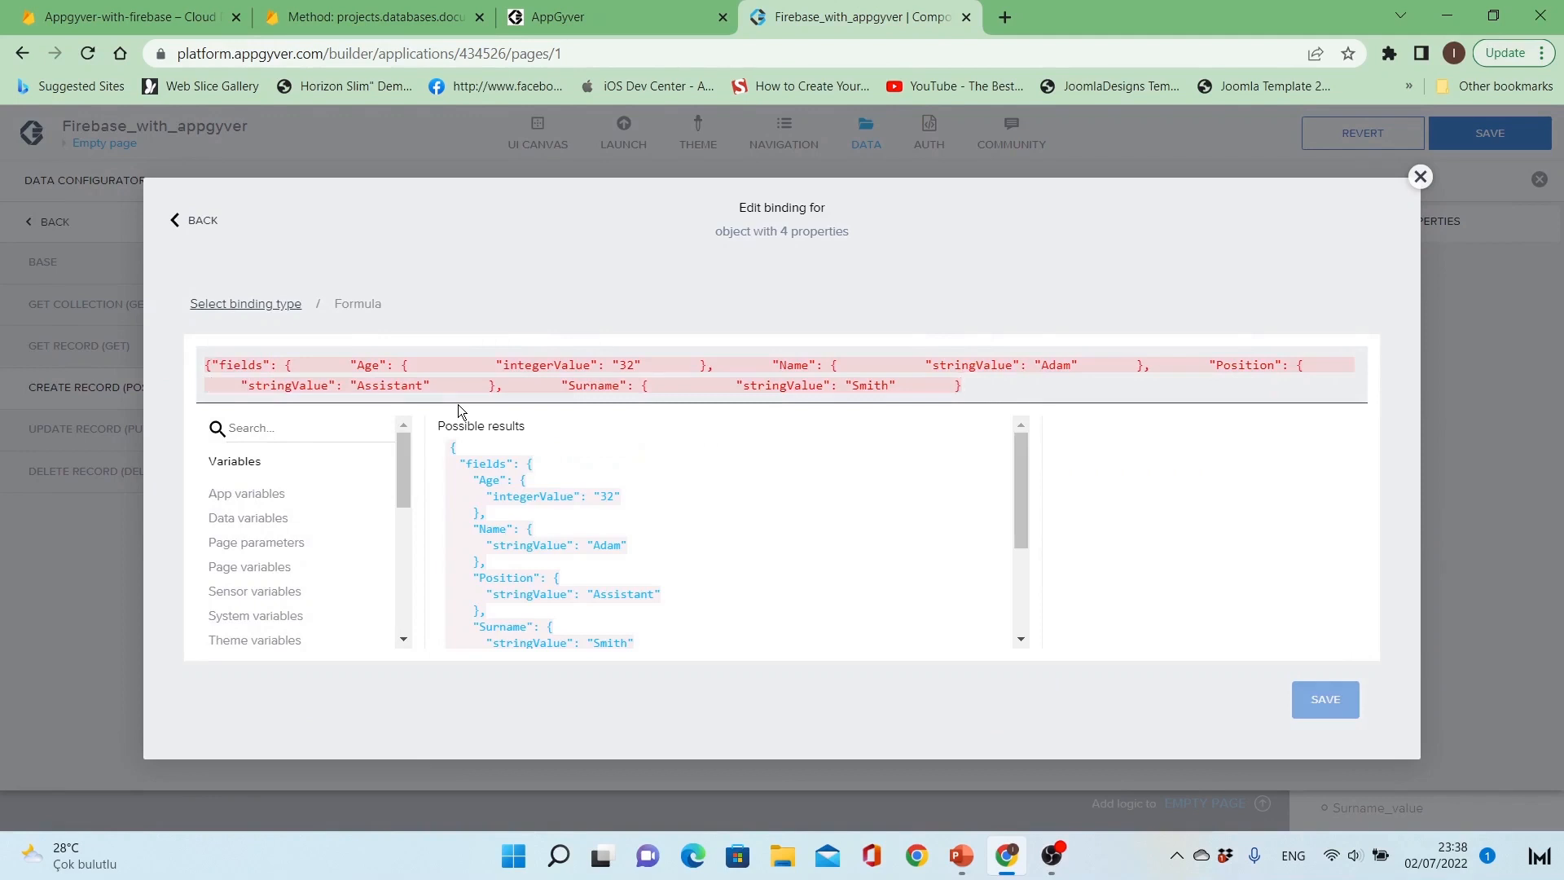
type("}")
Step: Correct the formula's closing braces so the object ends with three closing braces
key("ctrl+a")
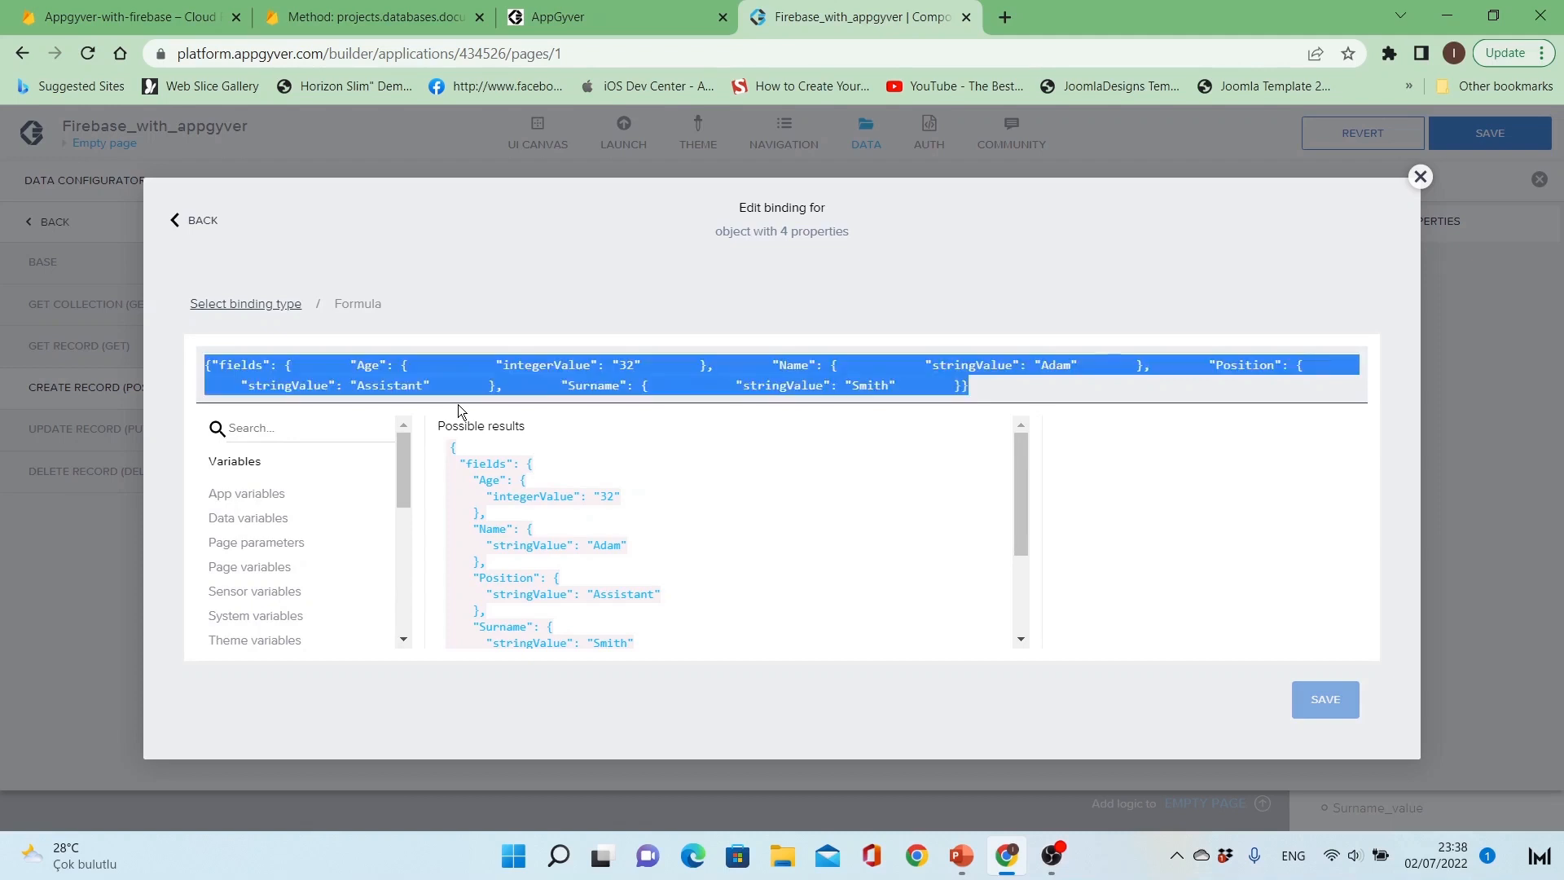
scroll(701, 501, "down", 2)
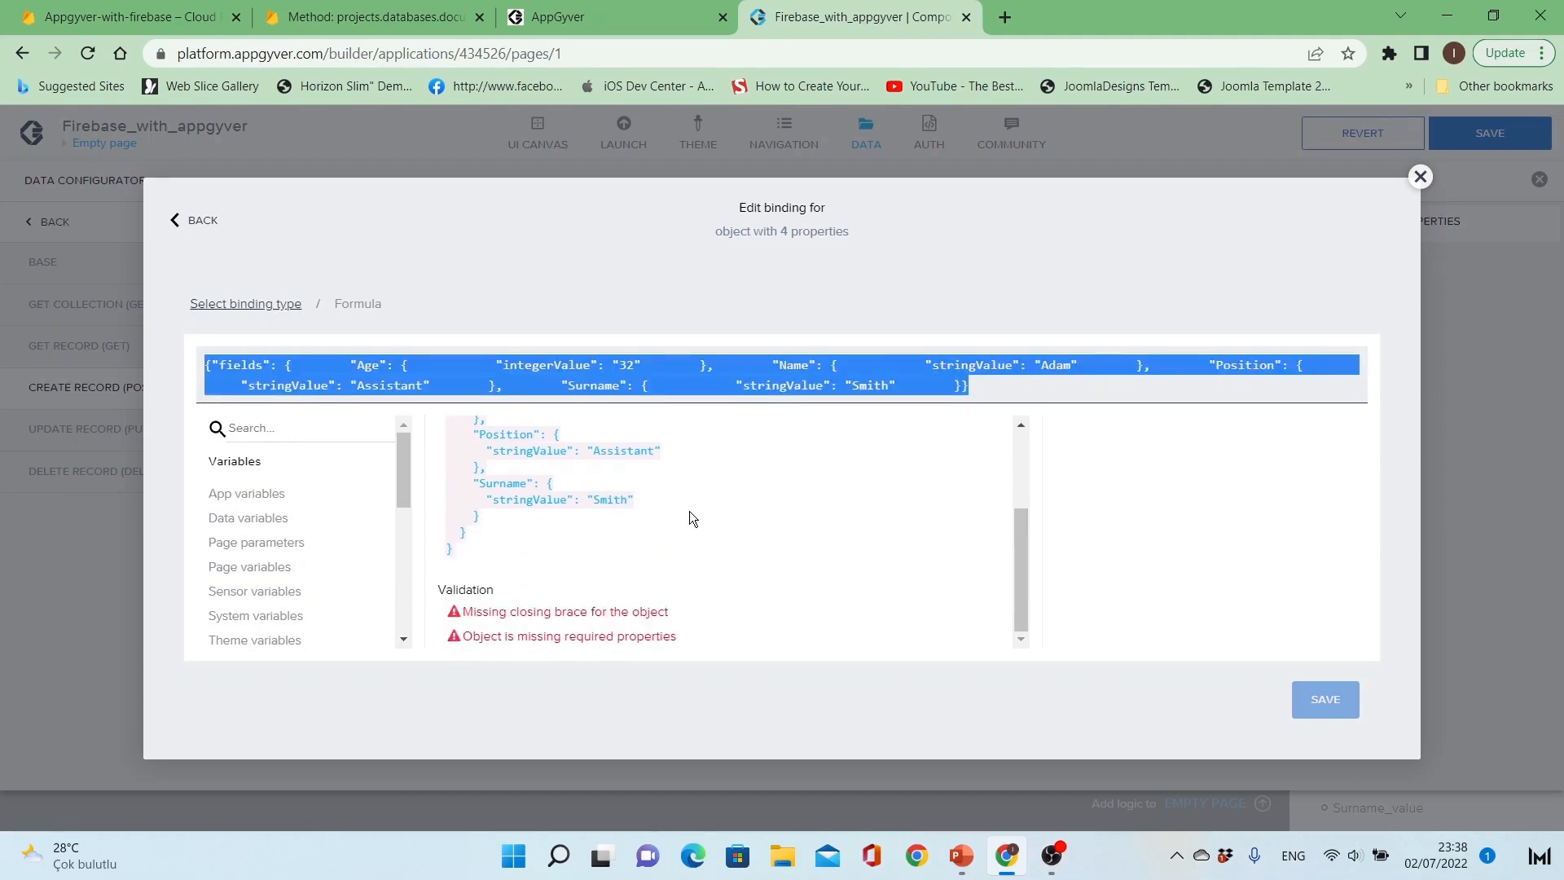
left_click(985, 387)
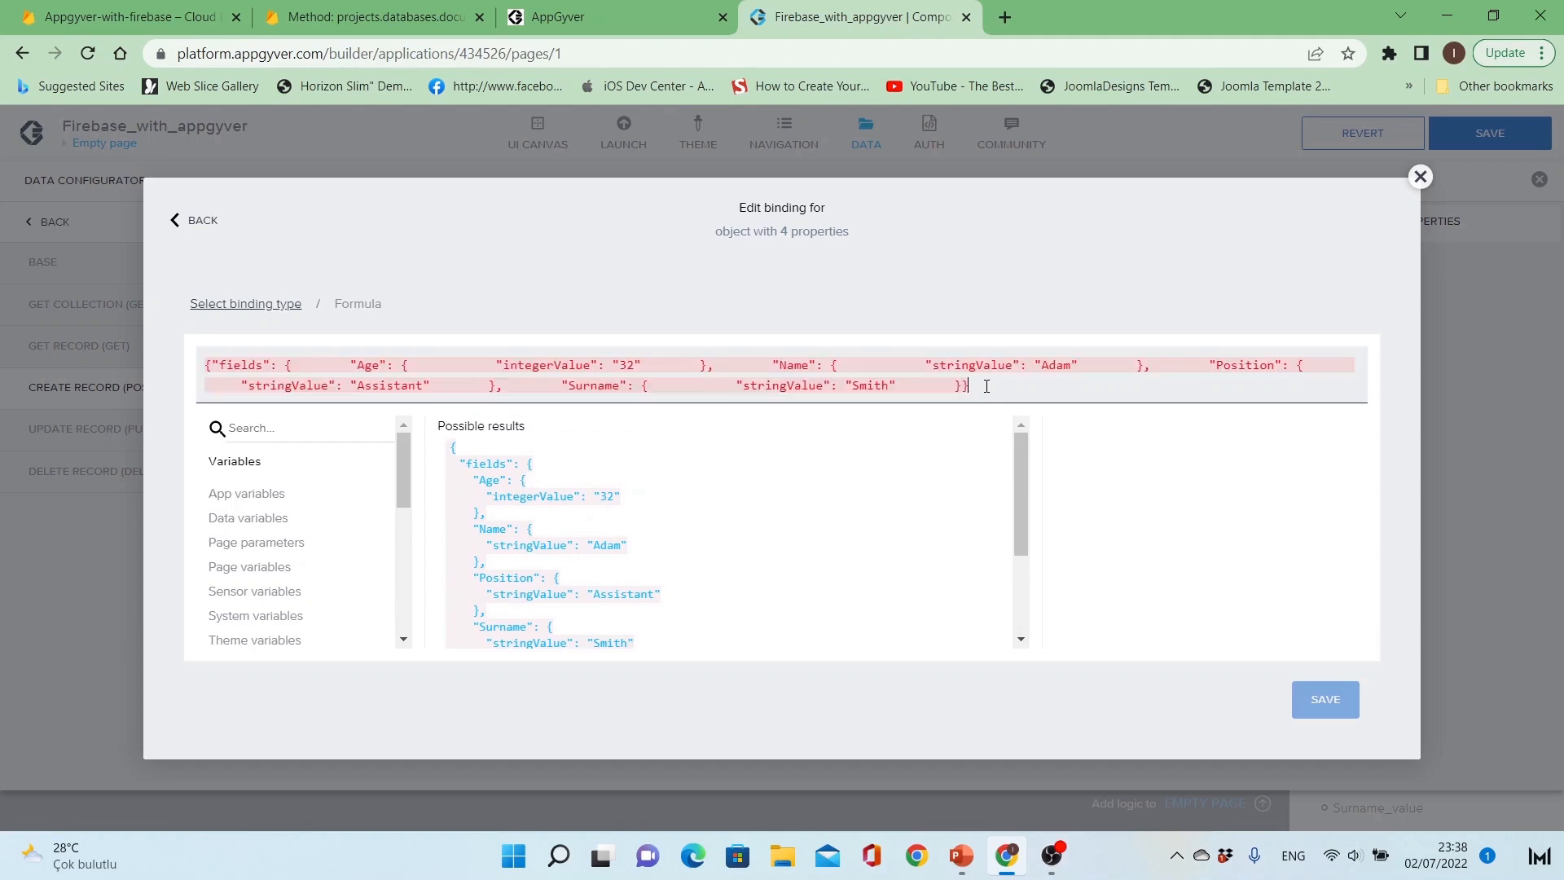
key("BackSpace")
key("BackSpace")
key("BackSpace")
key("BackSpace")
key("BackSpace")
key("BackSpace")
key("BackSpace")
key("BackSpace")
type("}}}")
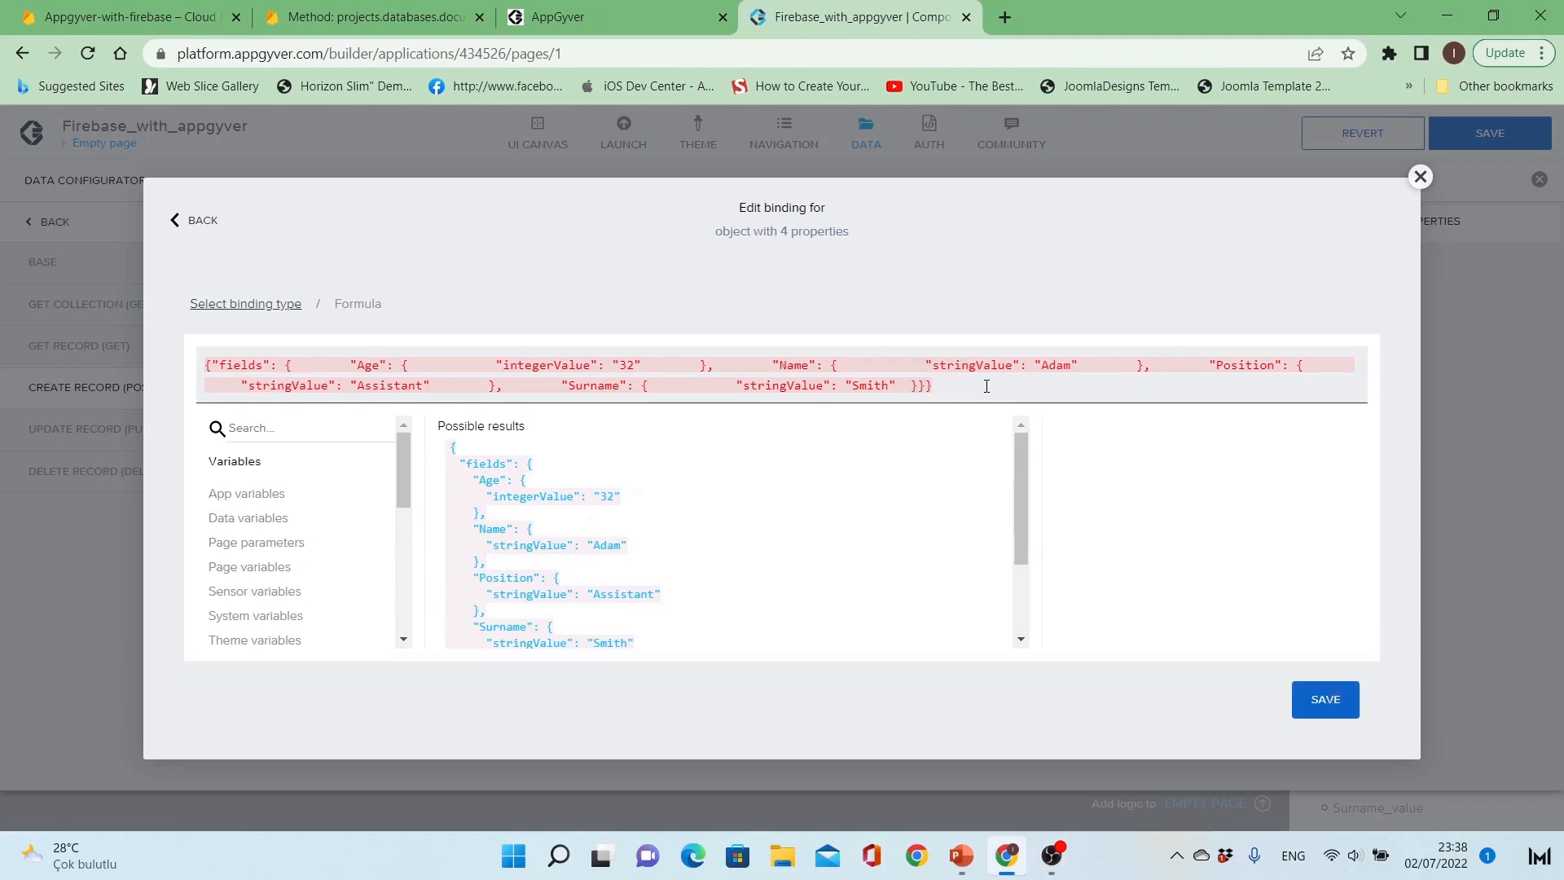
scroll(912, 559, "down", 3)
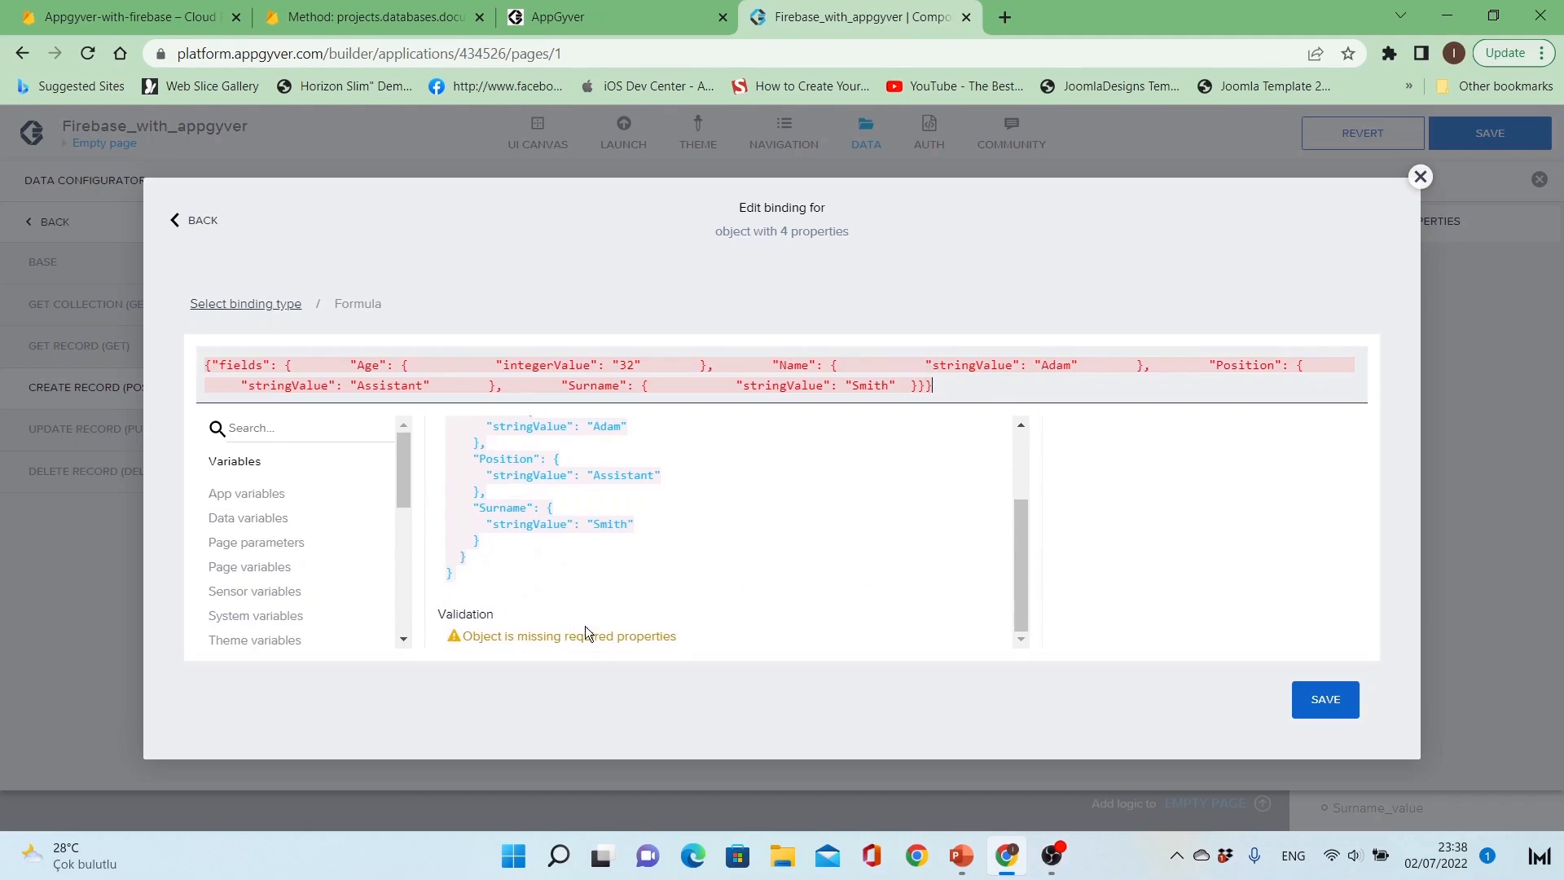
scroll(689, 521, "up", 3)
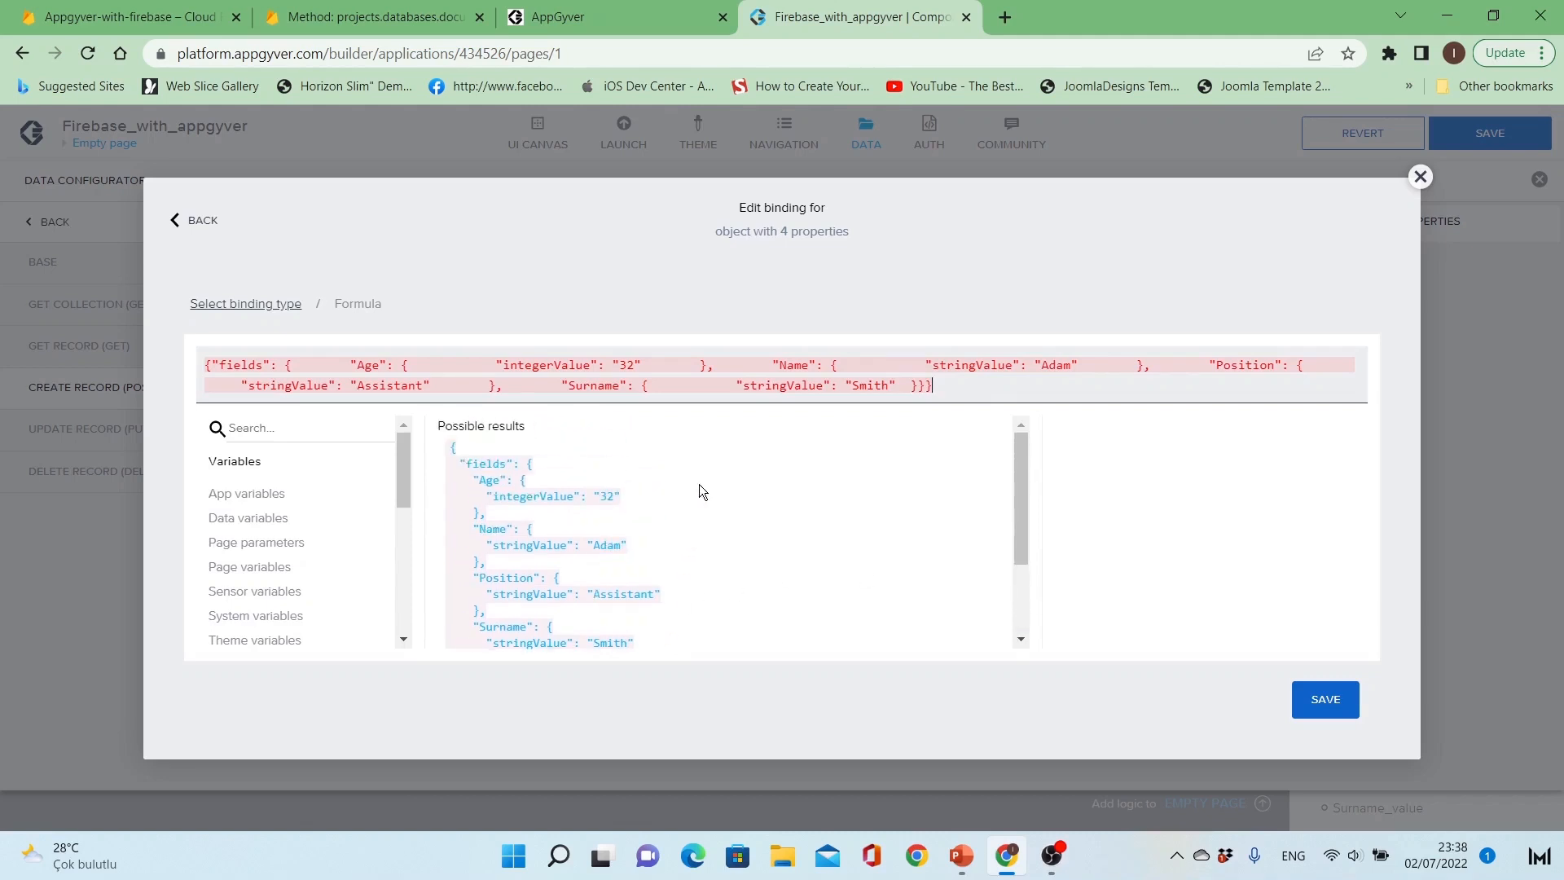
Step: Set Age to 23 and Name, Position and Surname to test in the formula, and save the binding
double_click(628, 366)
type("23")
double_click(1057, 366)
type("test")
key("ctrl+shift+Right")
type("test")
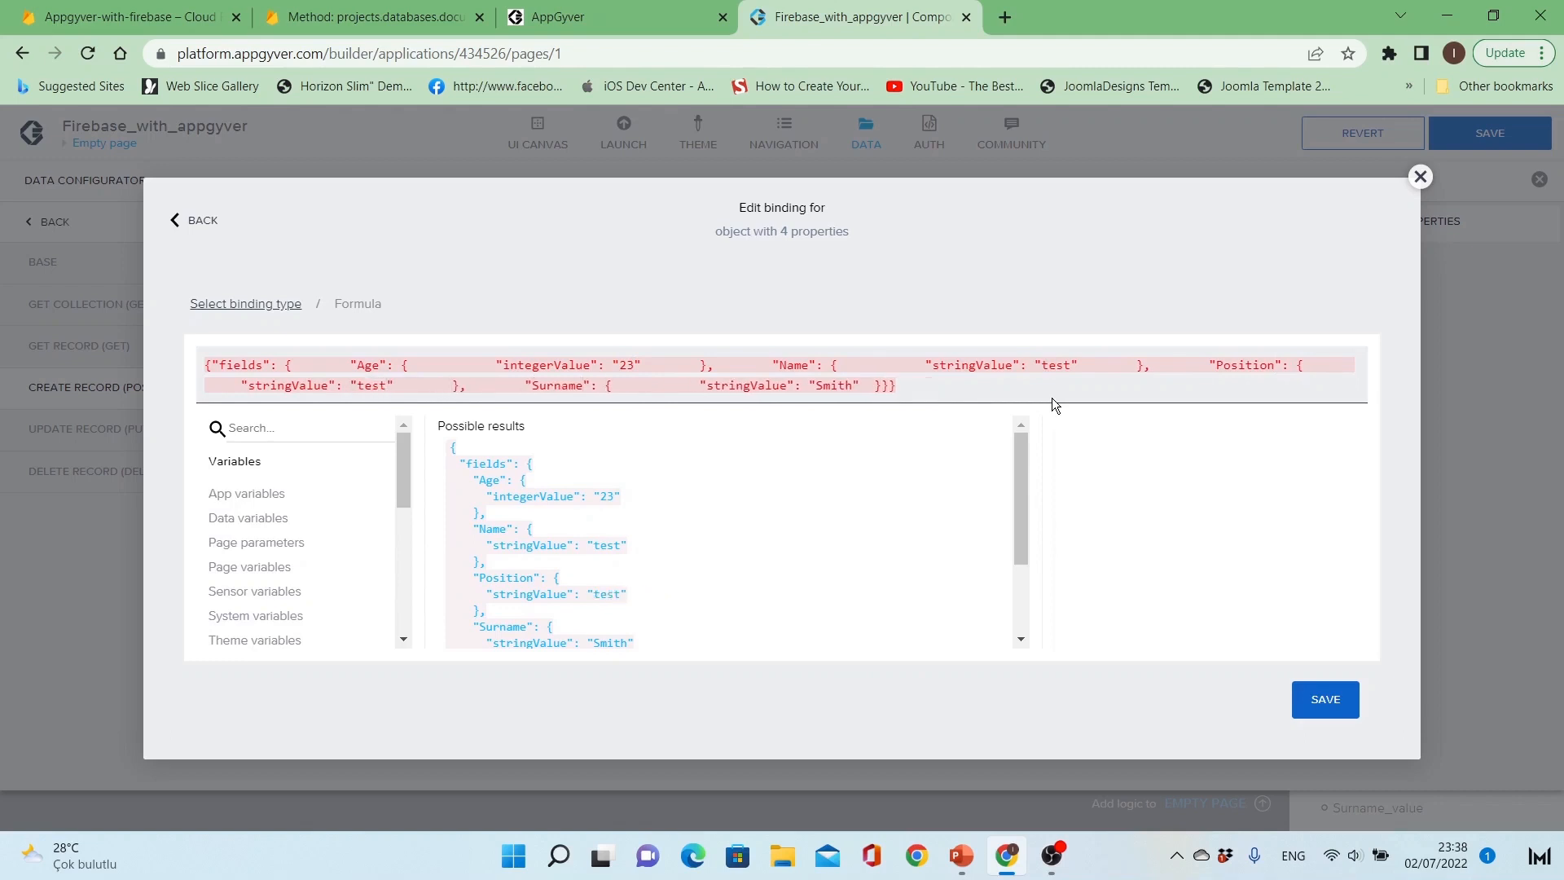
key("ctrl+shift+Right")
type("test")
scroll(835, 546, "down", 2)
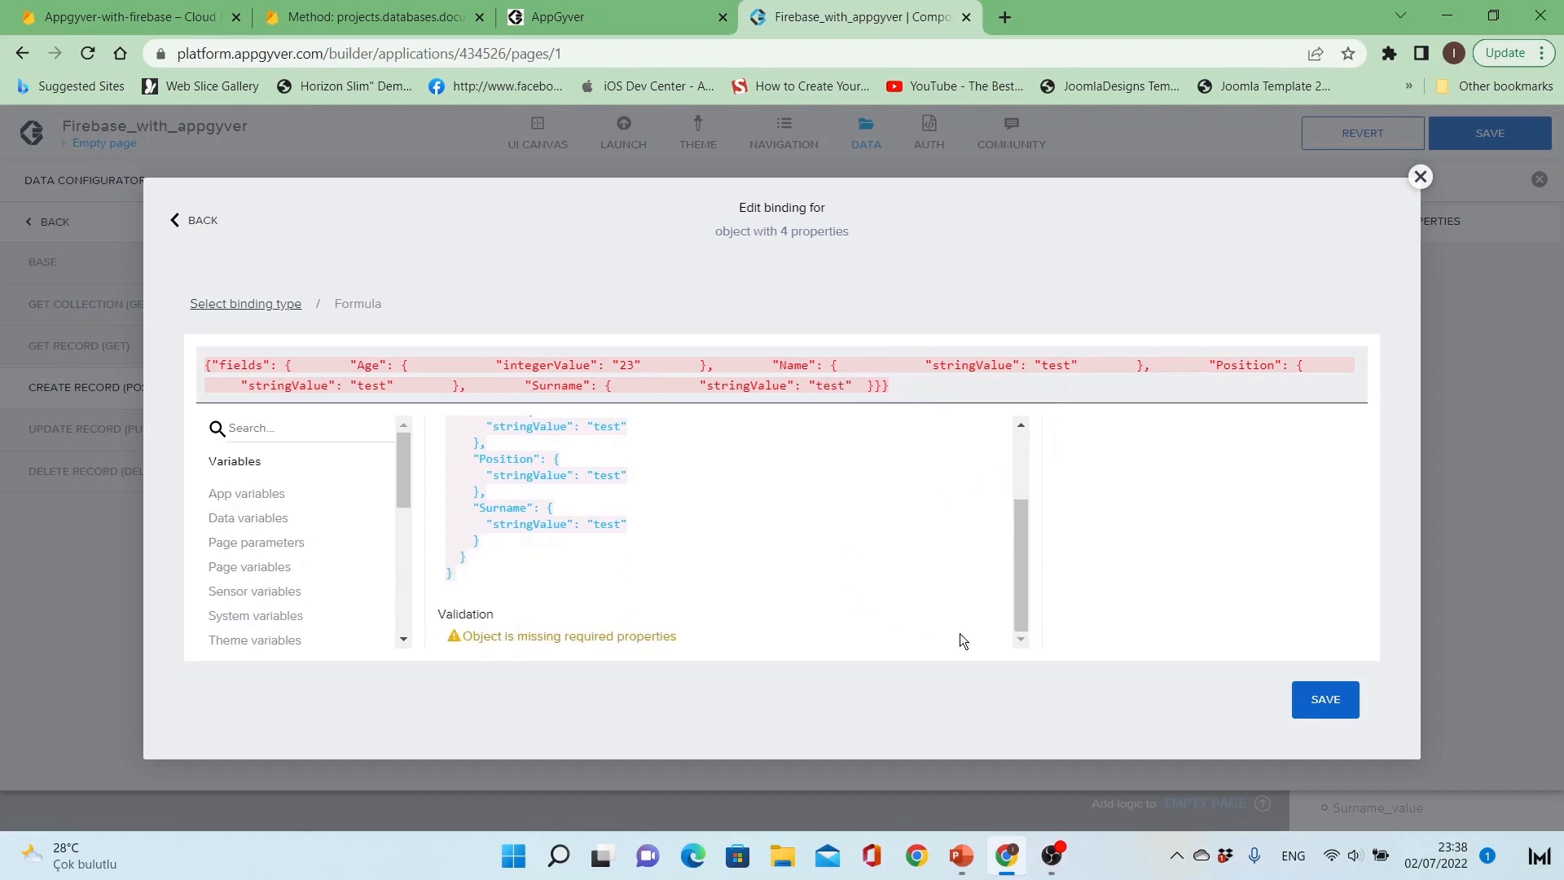
left_click(1317, 705)
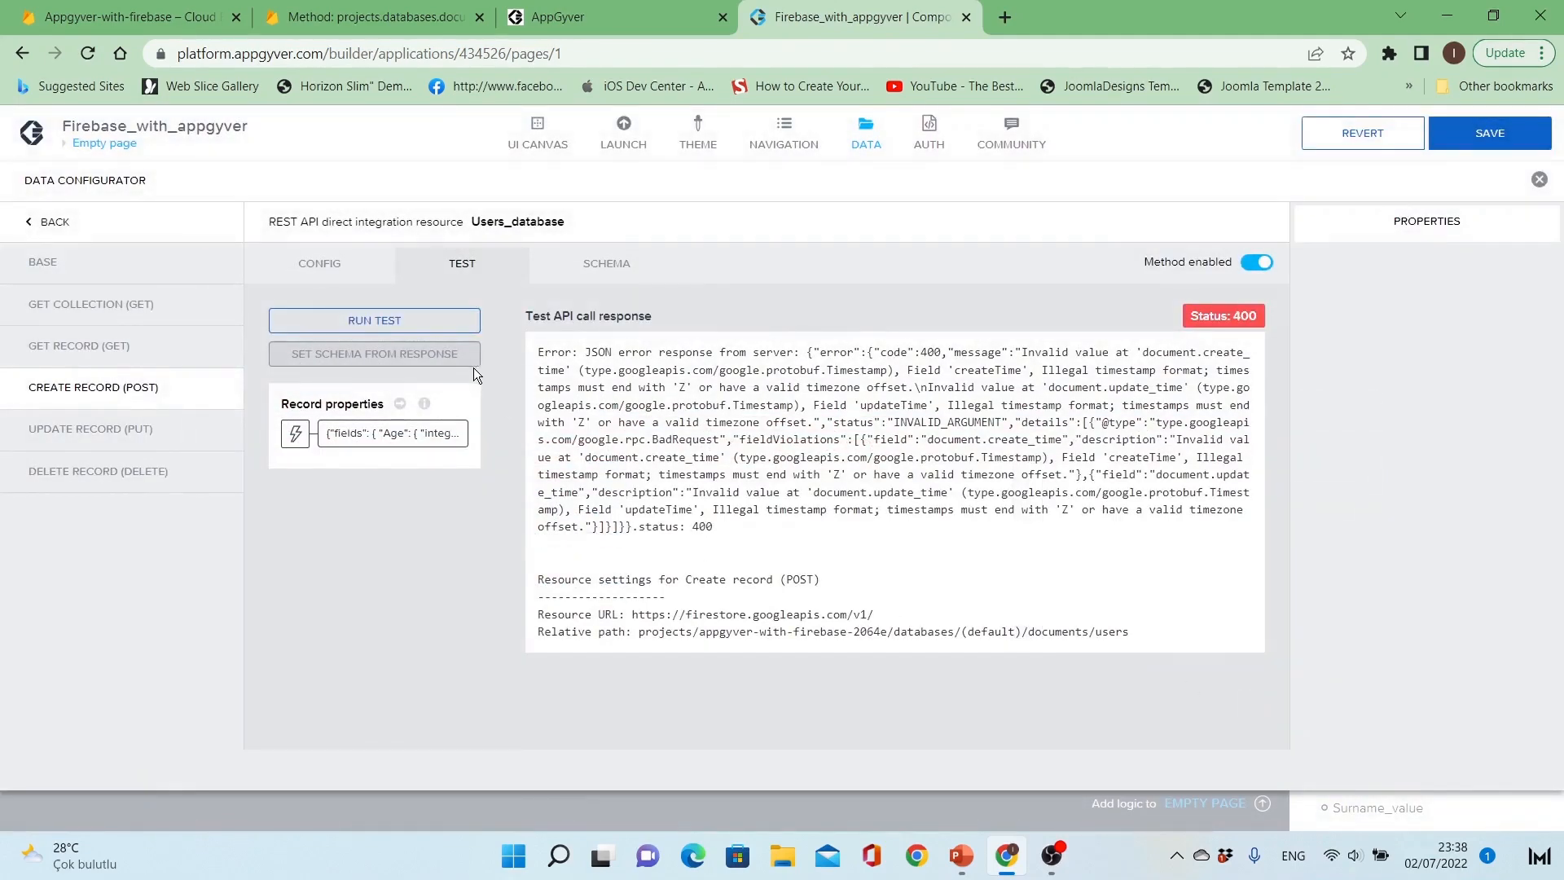
Step: Run the Create Record test and select the response
left_click(412, 326)
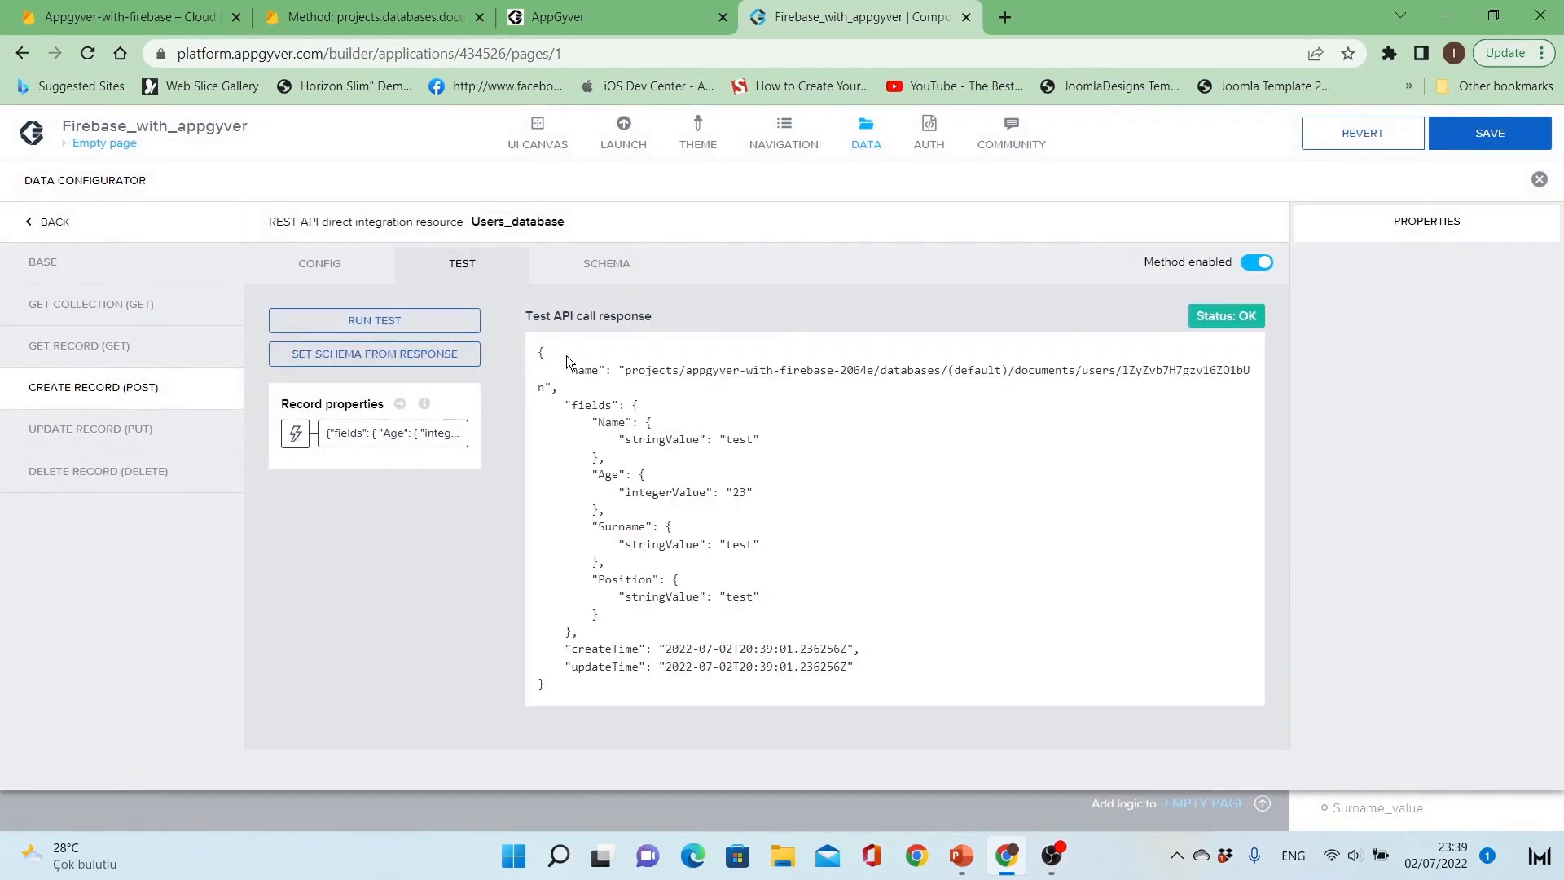
left_click_drag(568, 361, 794, 629)
left_click(794, 628)
Step: Switch to the Firebase console and open the documents in the users collection
left_click(174, 16)
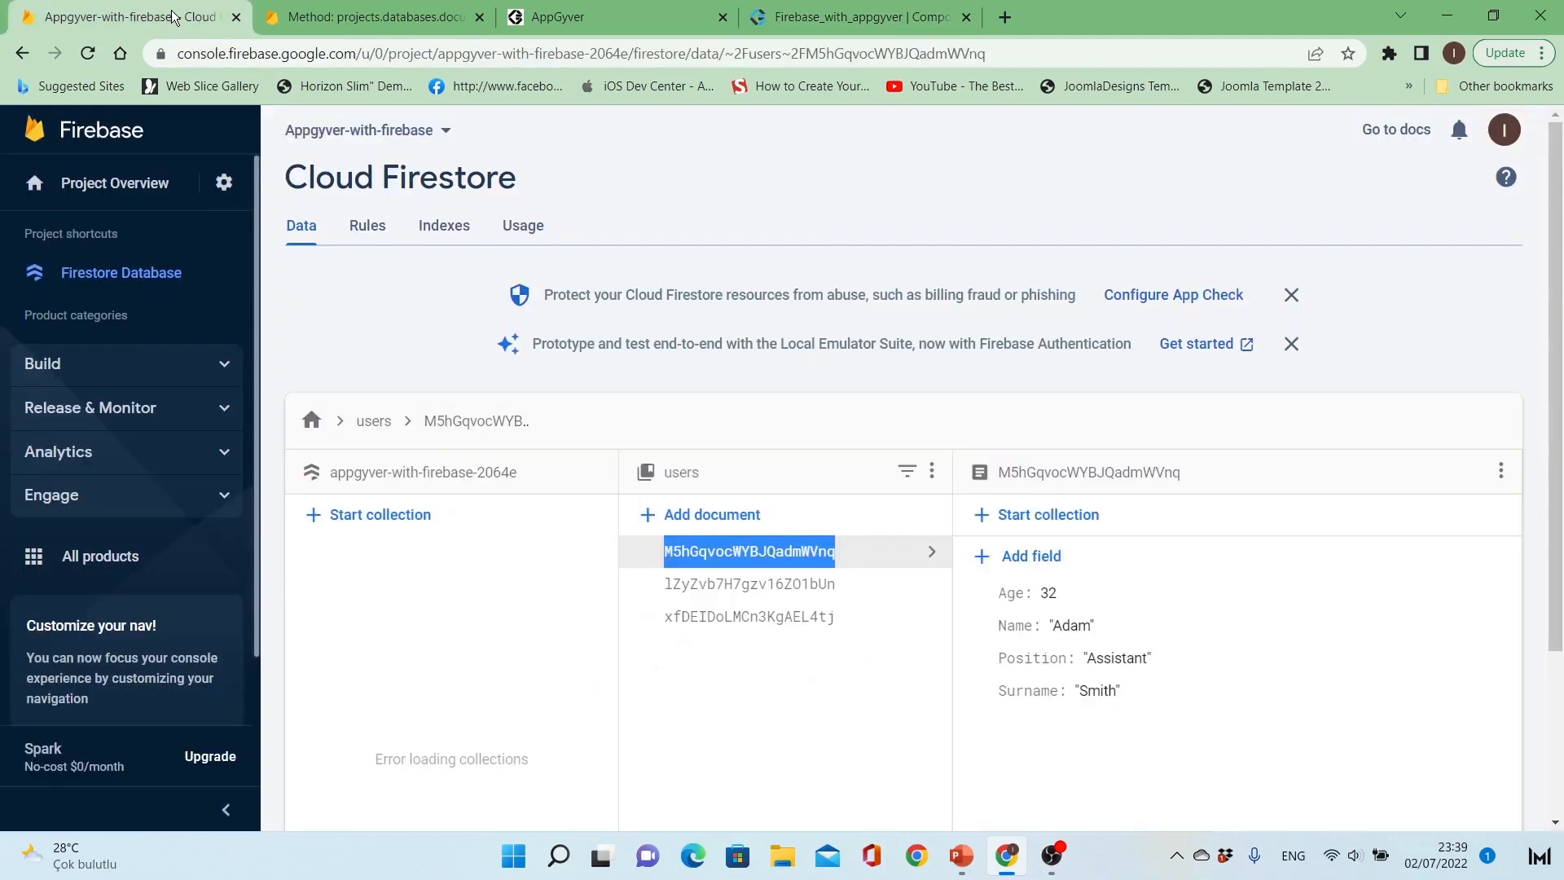
left_click(728, 624)
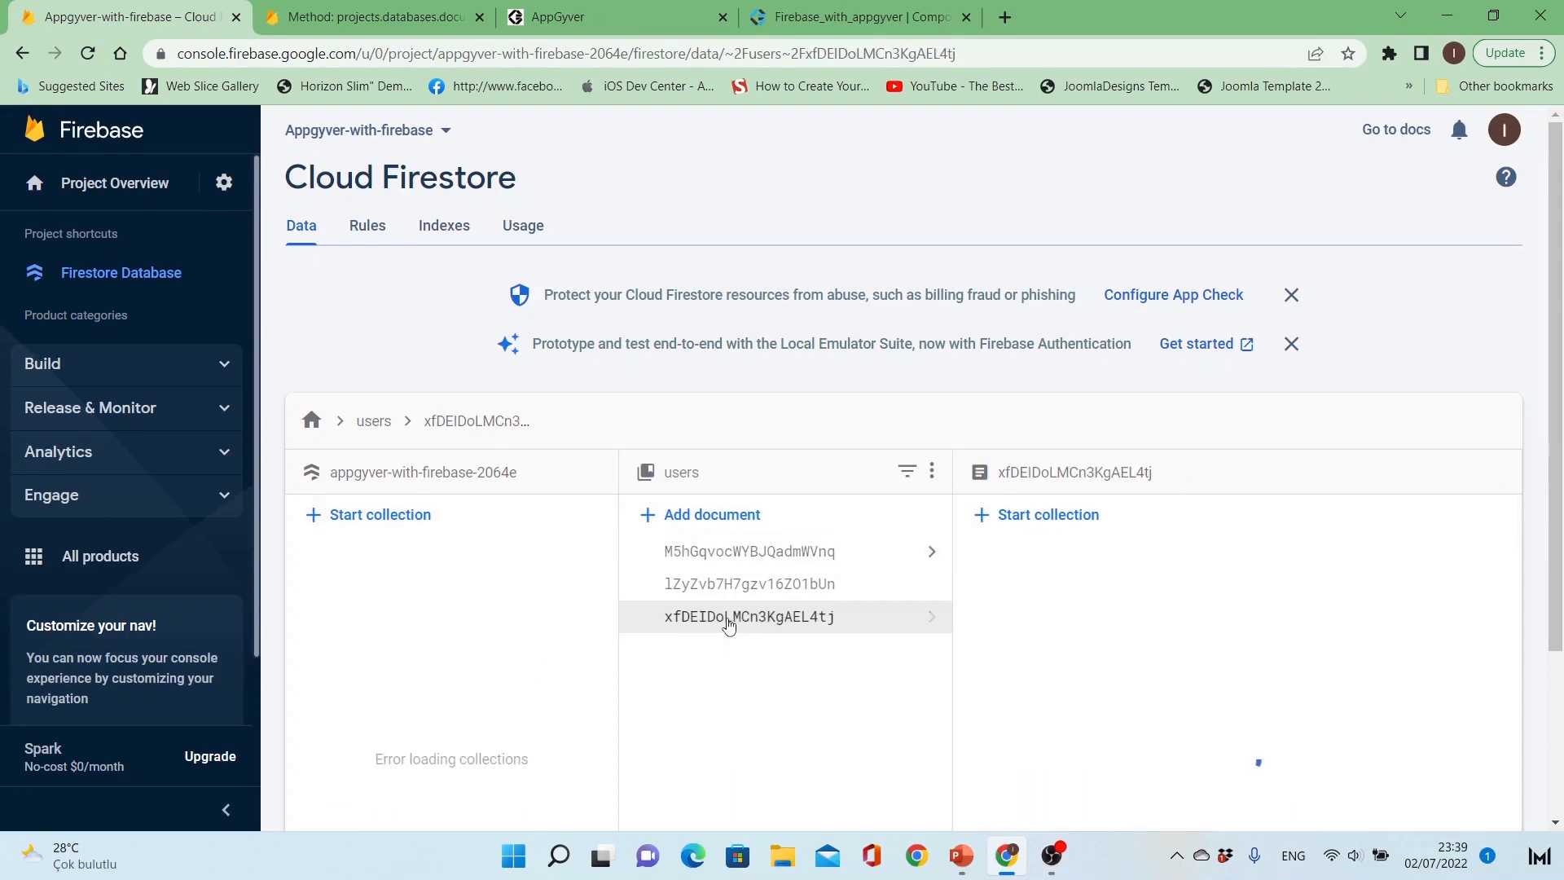
Step: Inspect the fields of the newly created test document in the users collection
left_click(743, 590)
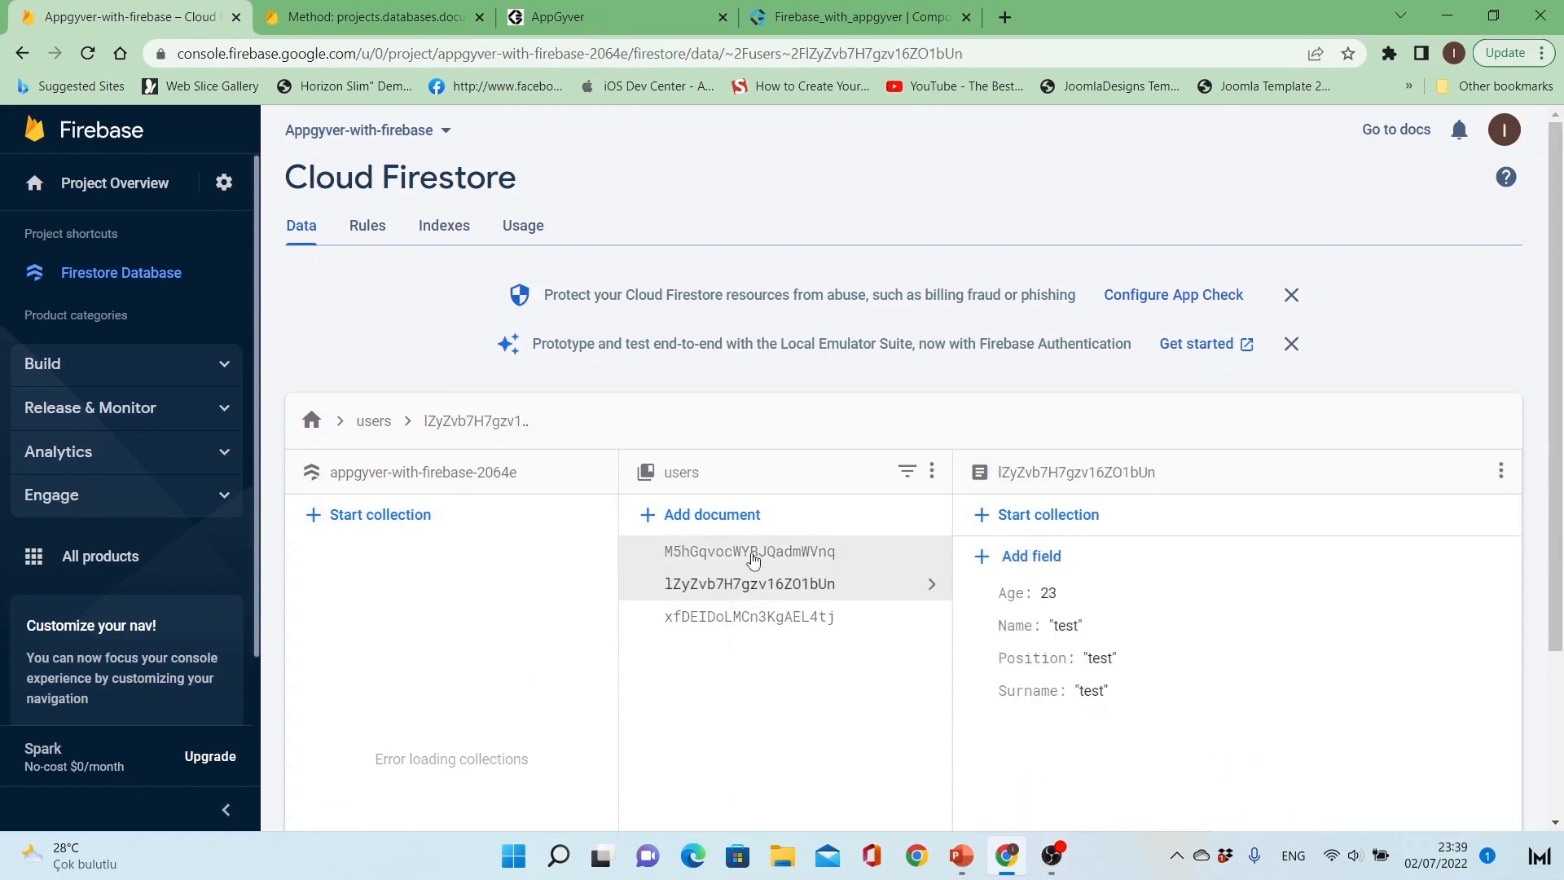
left_click(745, 552)
left_click(750, 585)
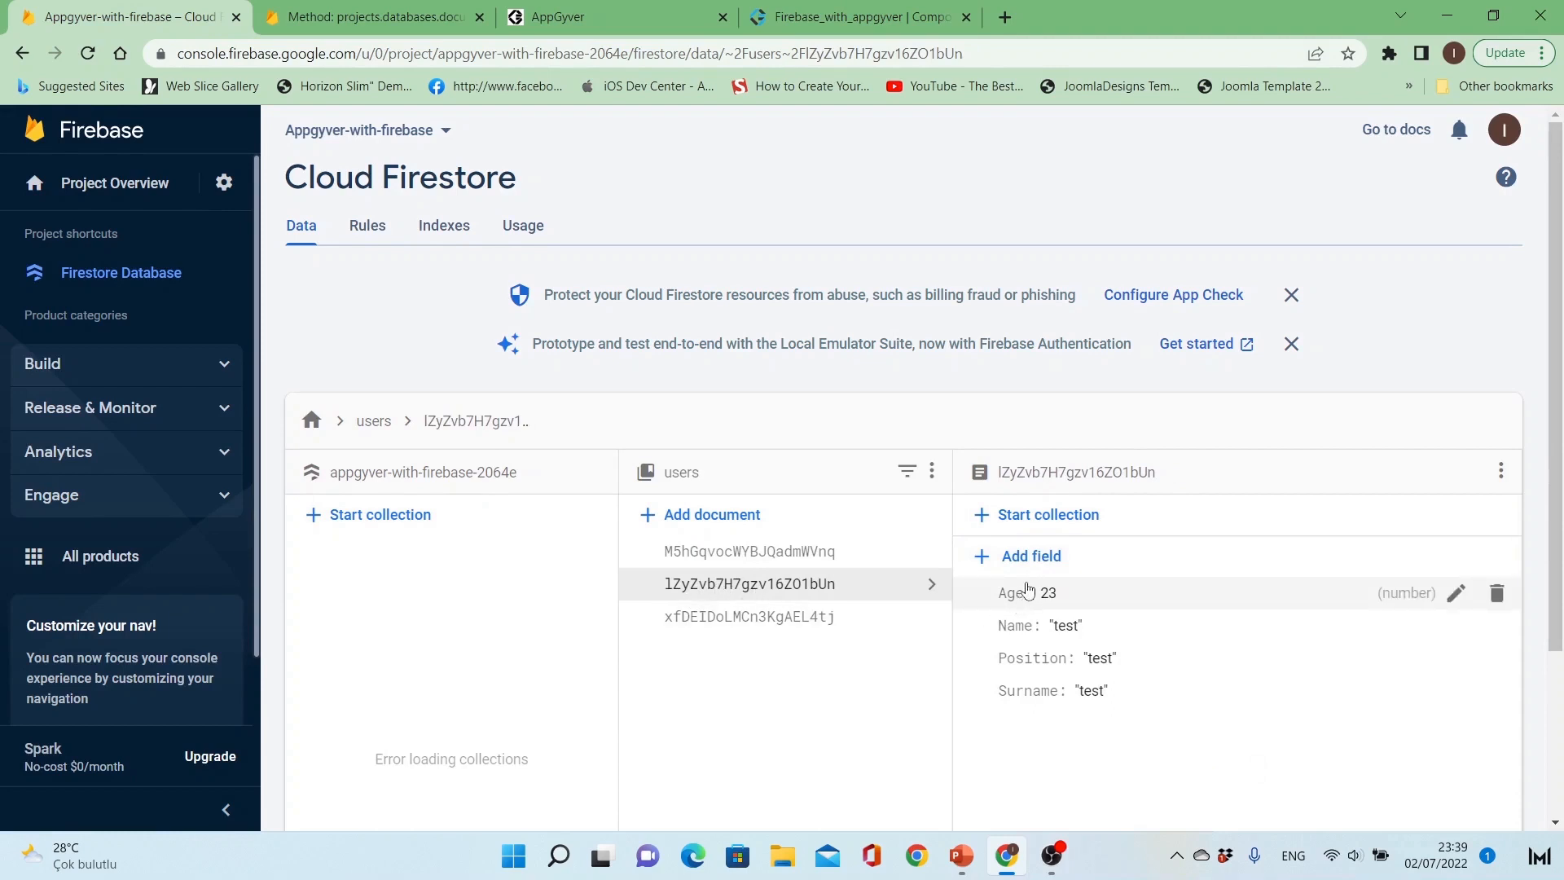
Step: Switch back to the app builder and set the Create Record schema from the test response
left_click(853, 17)
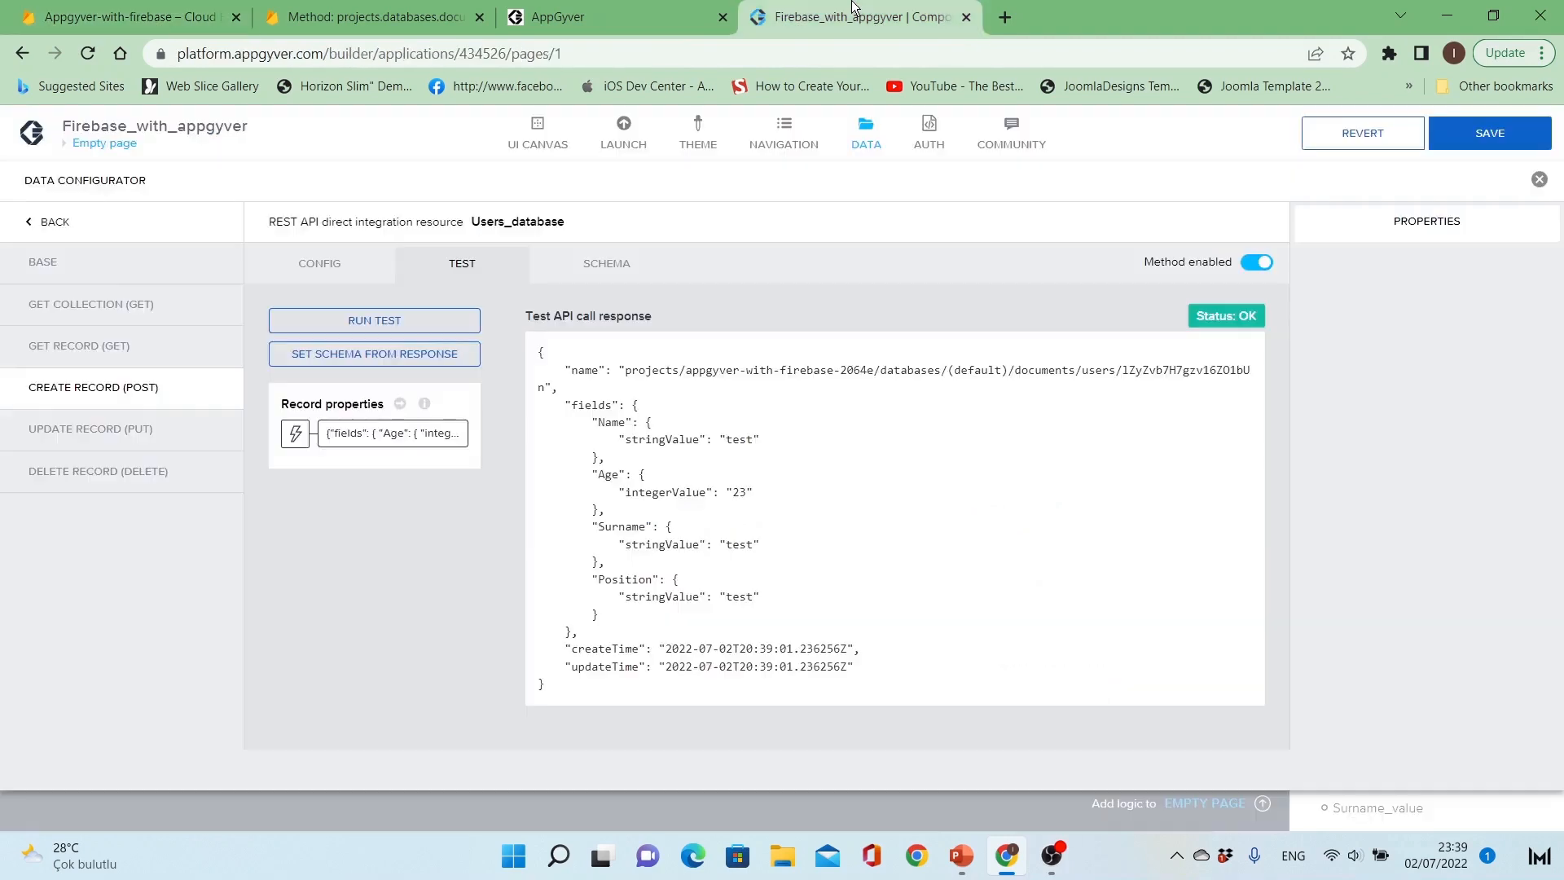
left_click(437, 355)
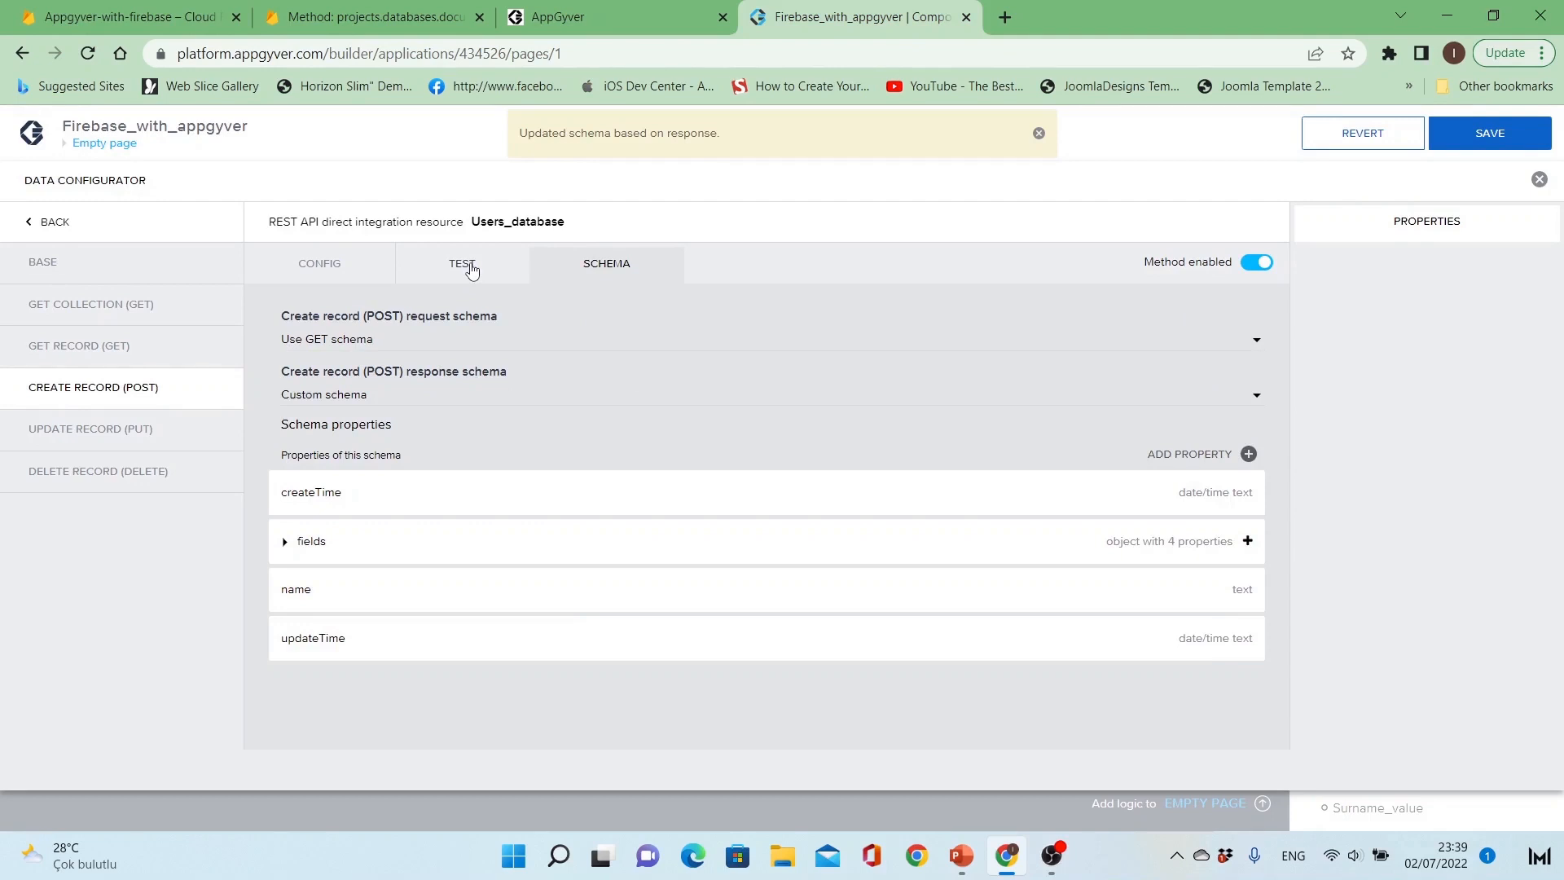
Step: Set the Create Record request schema to Custom schema
left_click(465, 341)
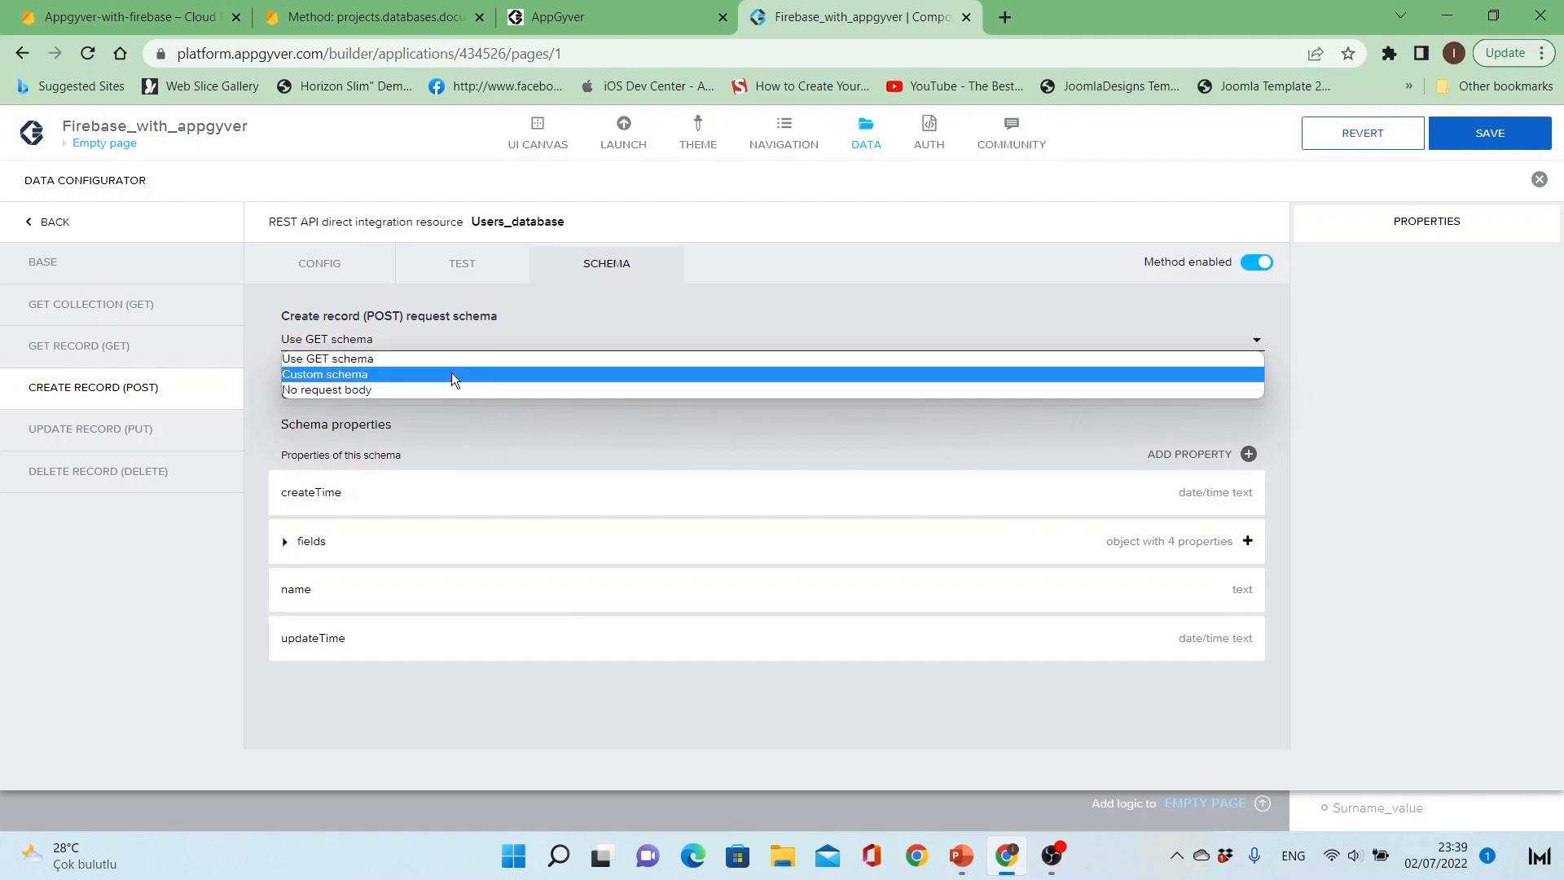
left_click(451, 373)
left_click(450, 346)
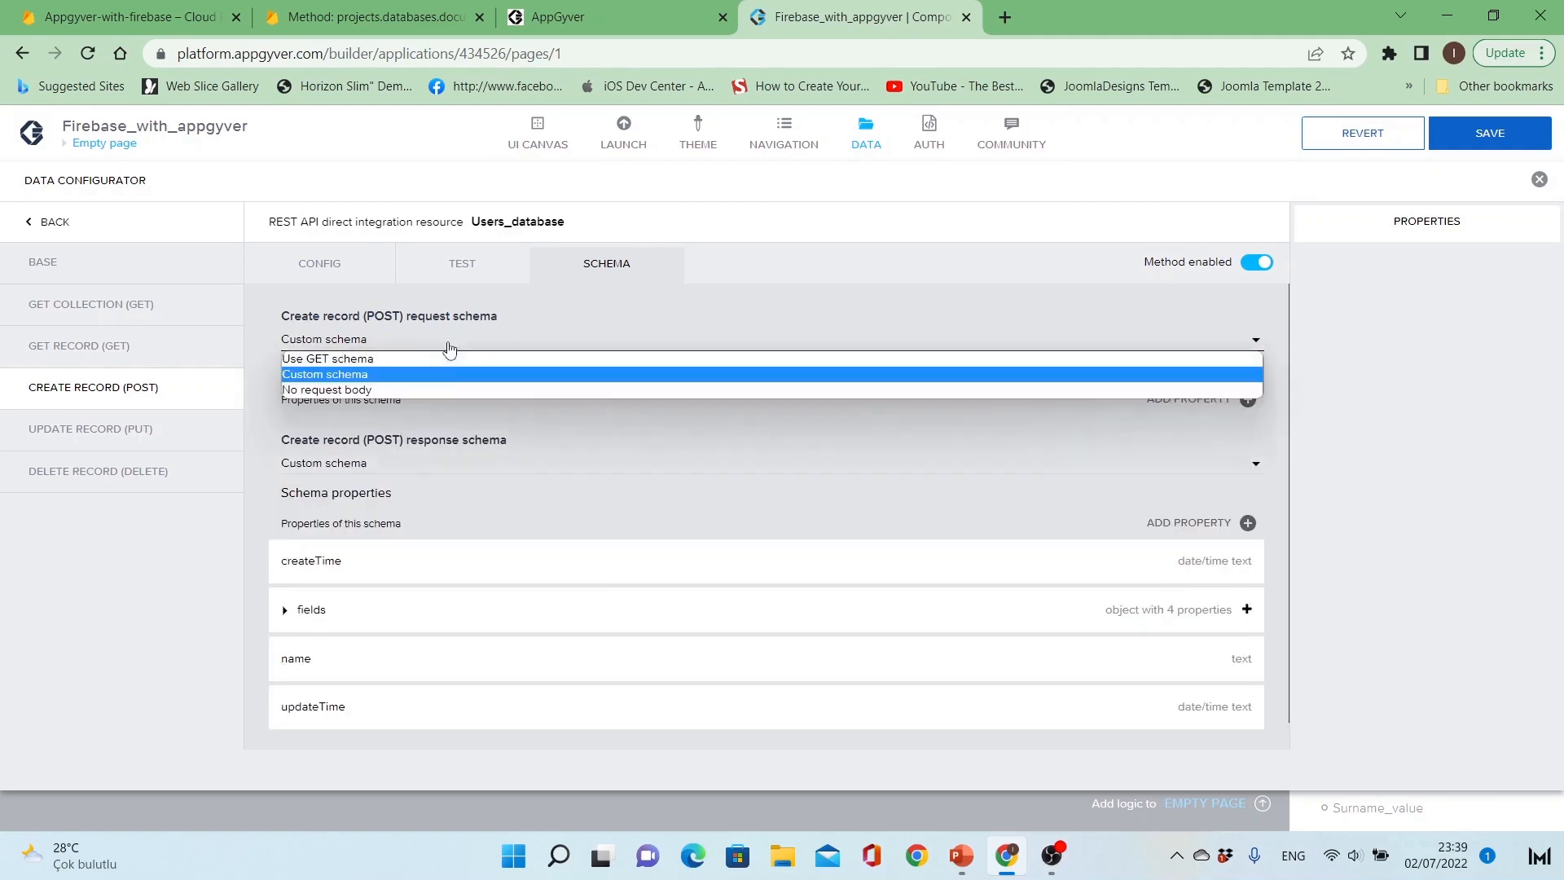
left_click(443, 360)
left_click(447, 349)
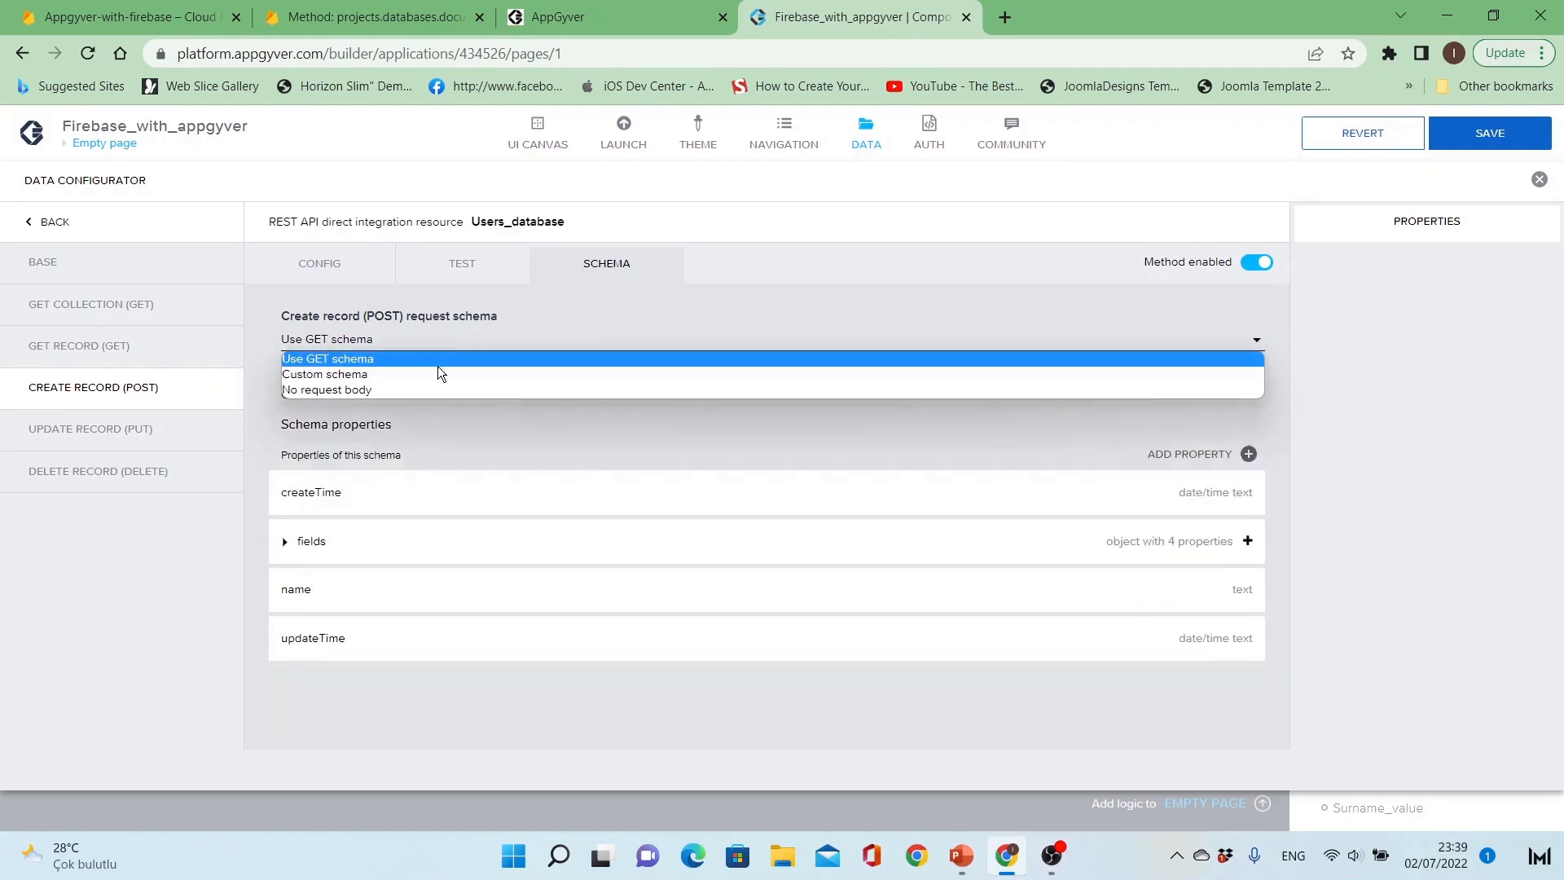
left_click(437, 373)
left_click(440, 273)
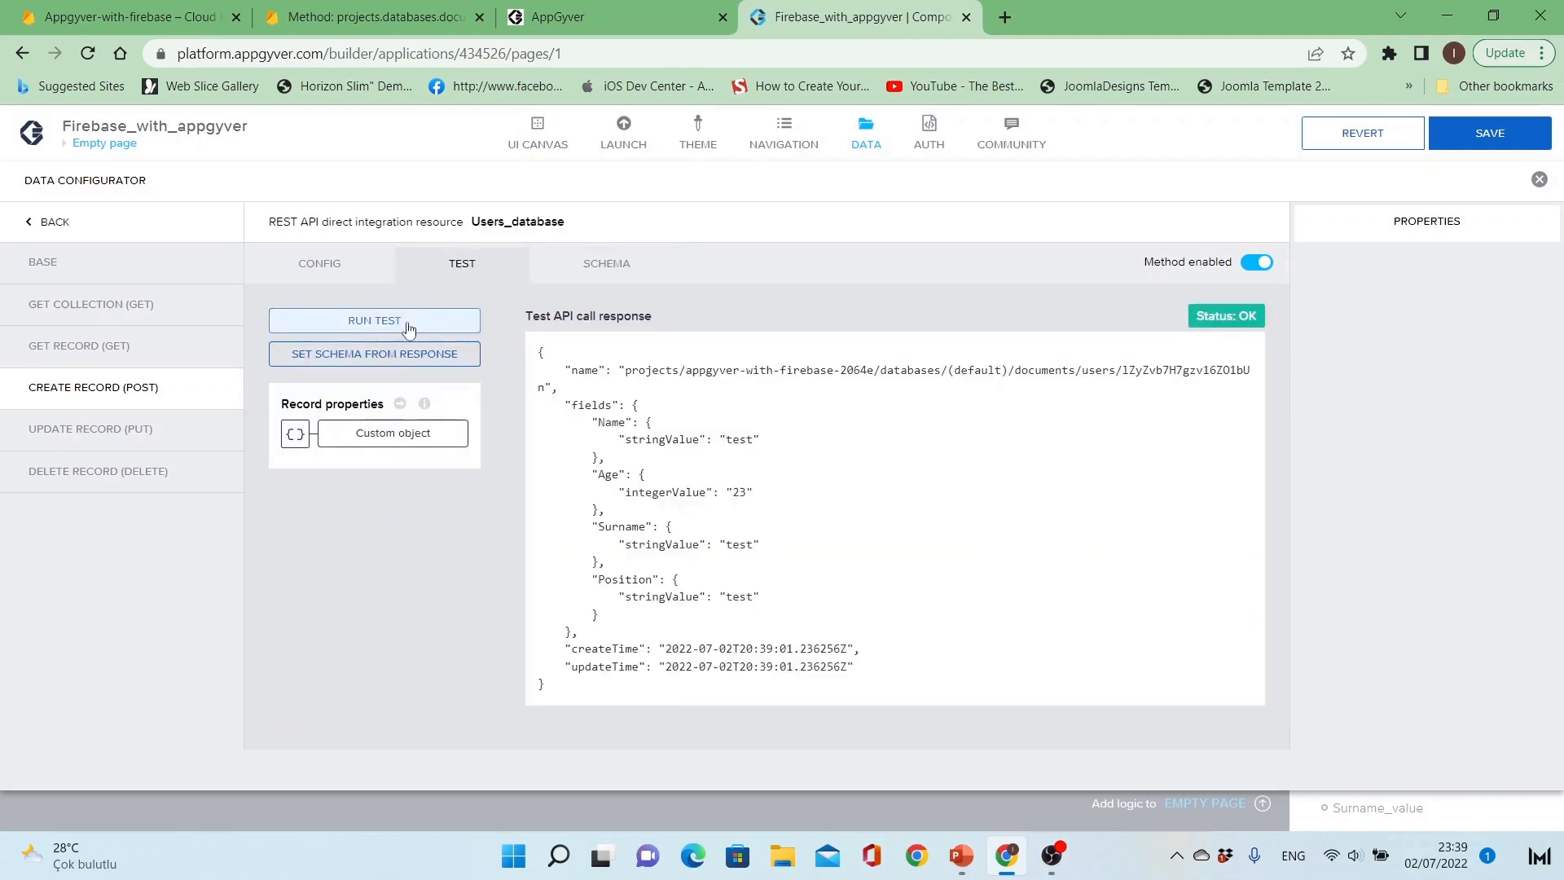
left_click(386, 355)
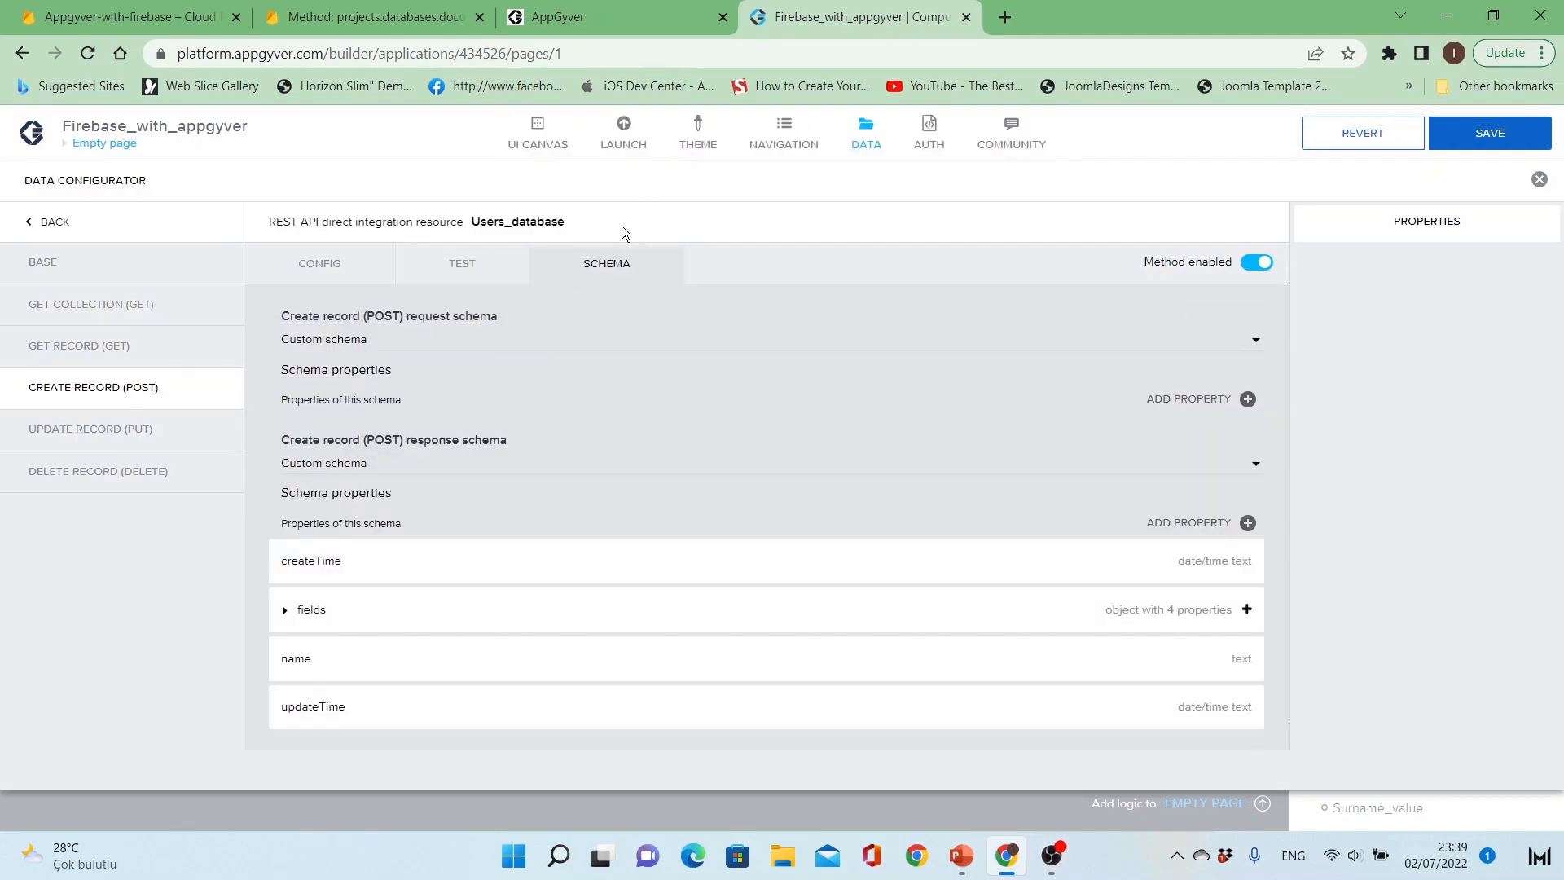
Step: Open the Update Record method and look up the patch method in the Firestore REST documentation
left_click(350, 267)
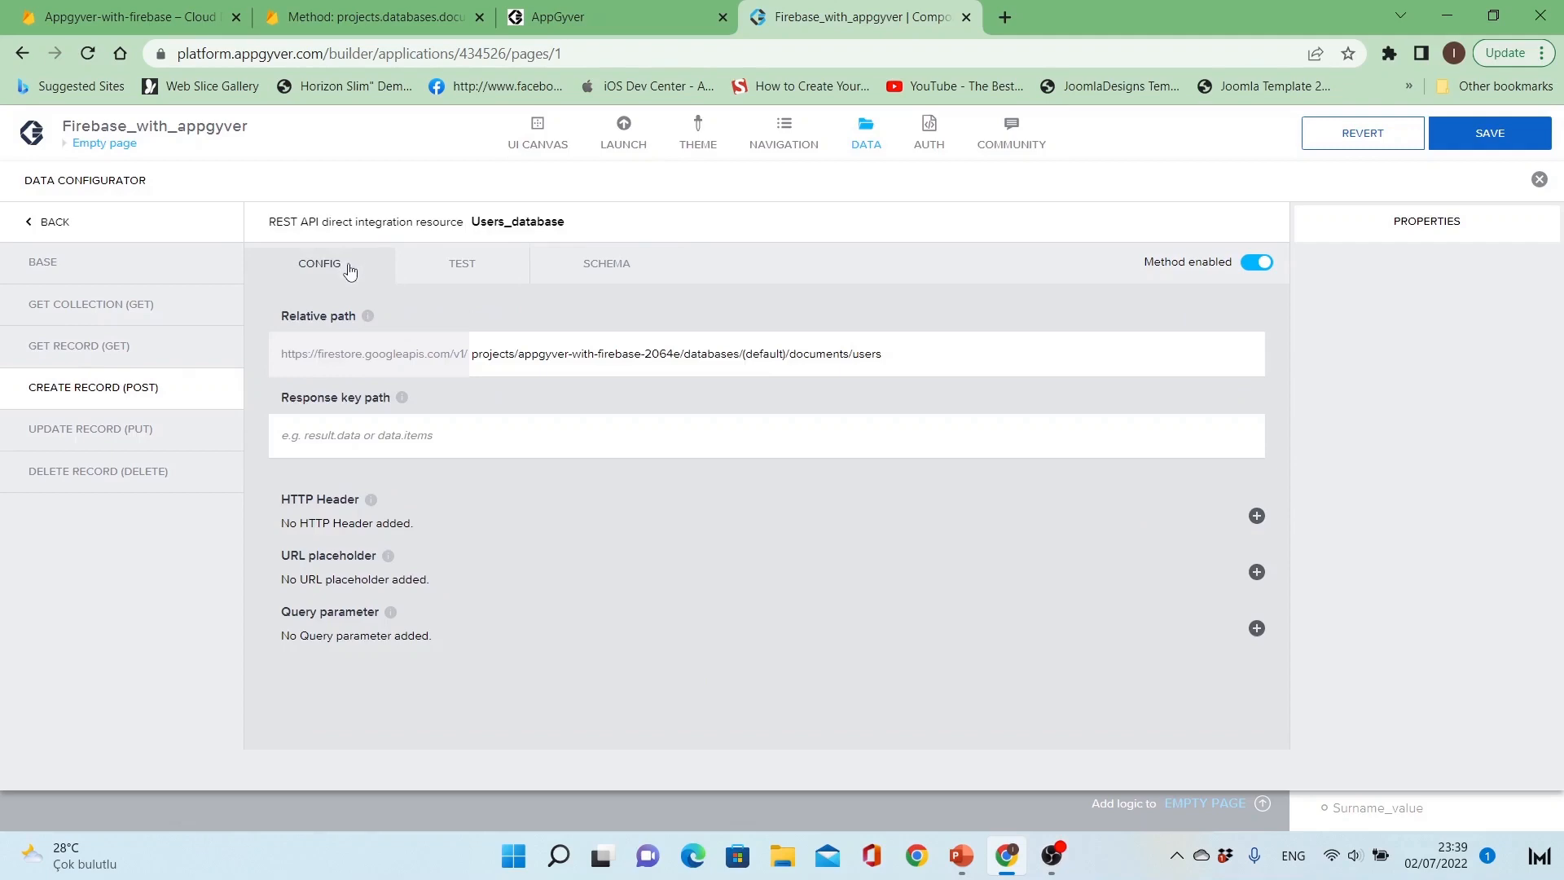
left_click(121, 434)
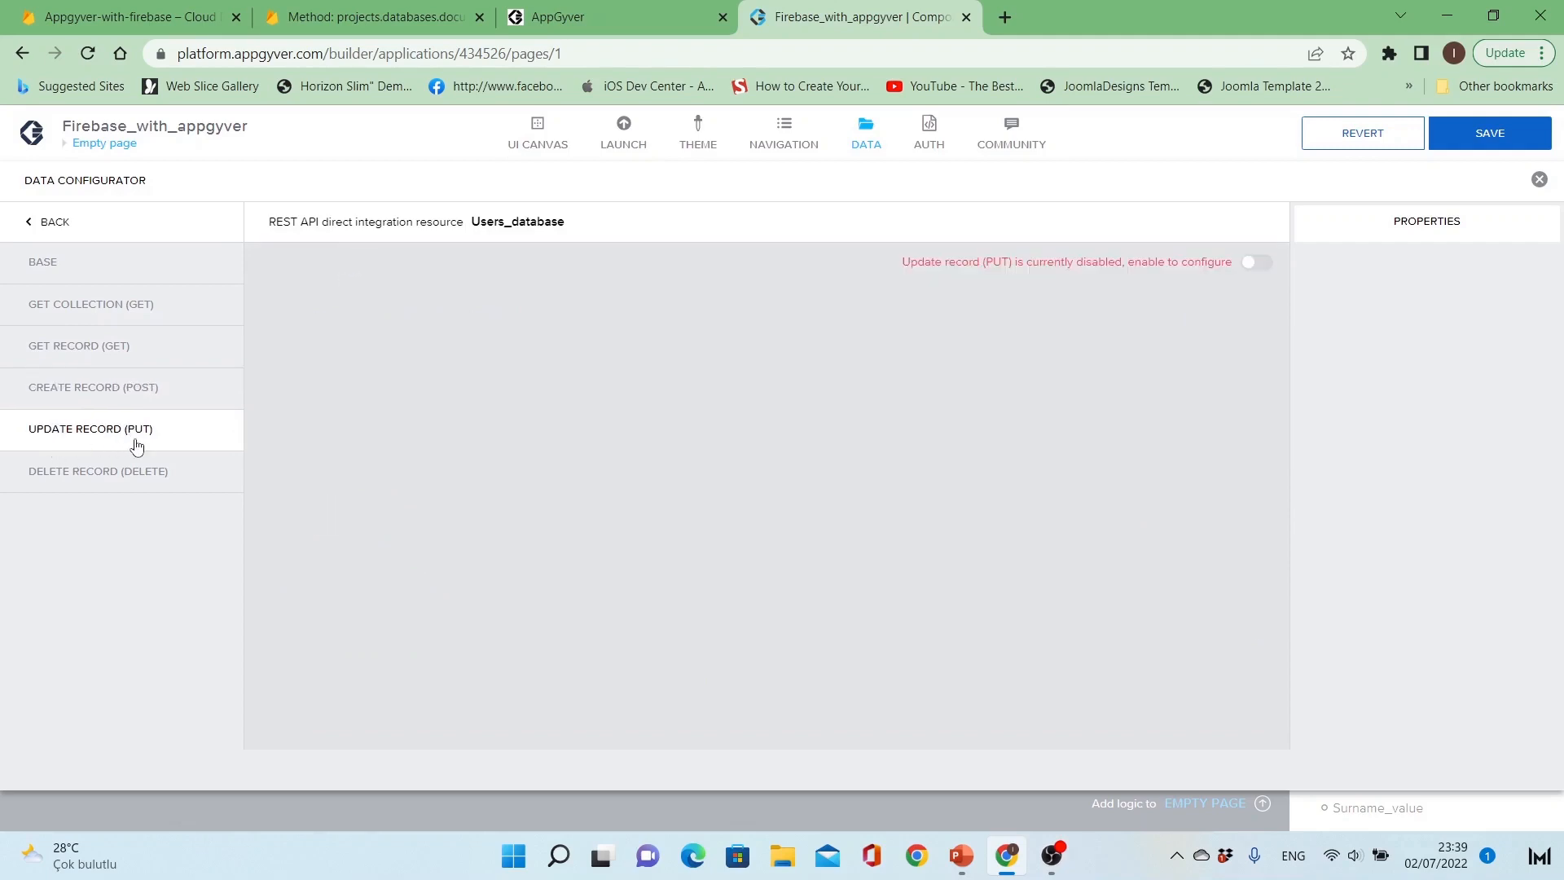
left_click(359, 15)
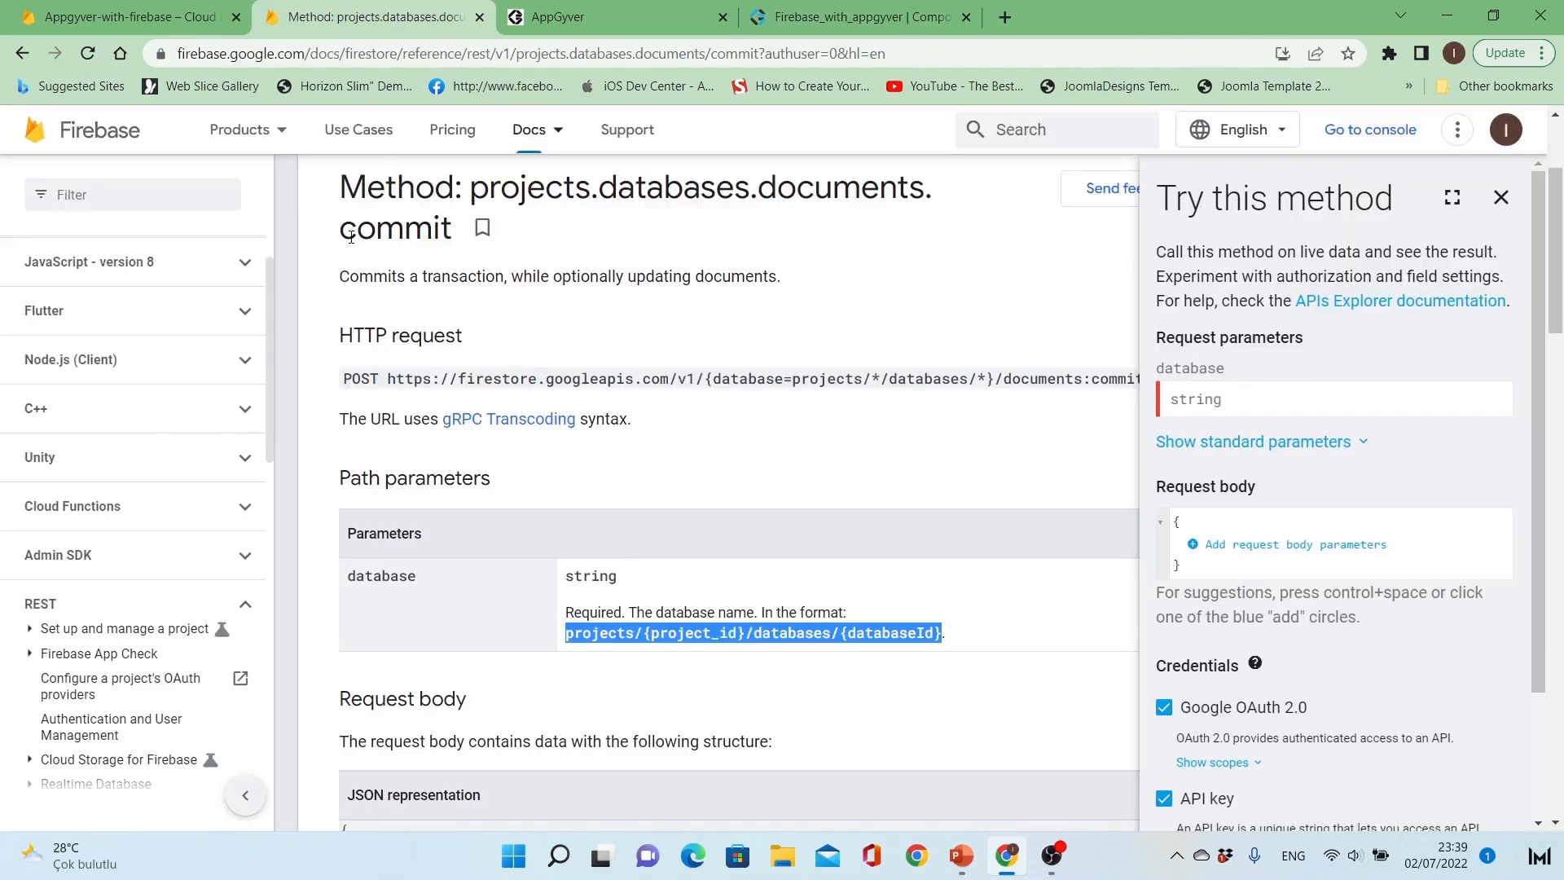
left_click(22, 53)
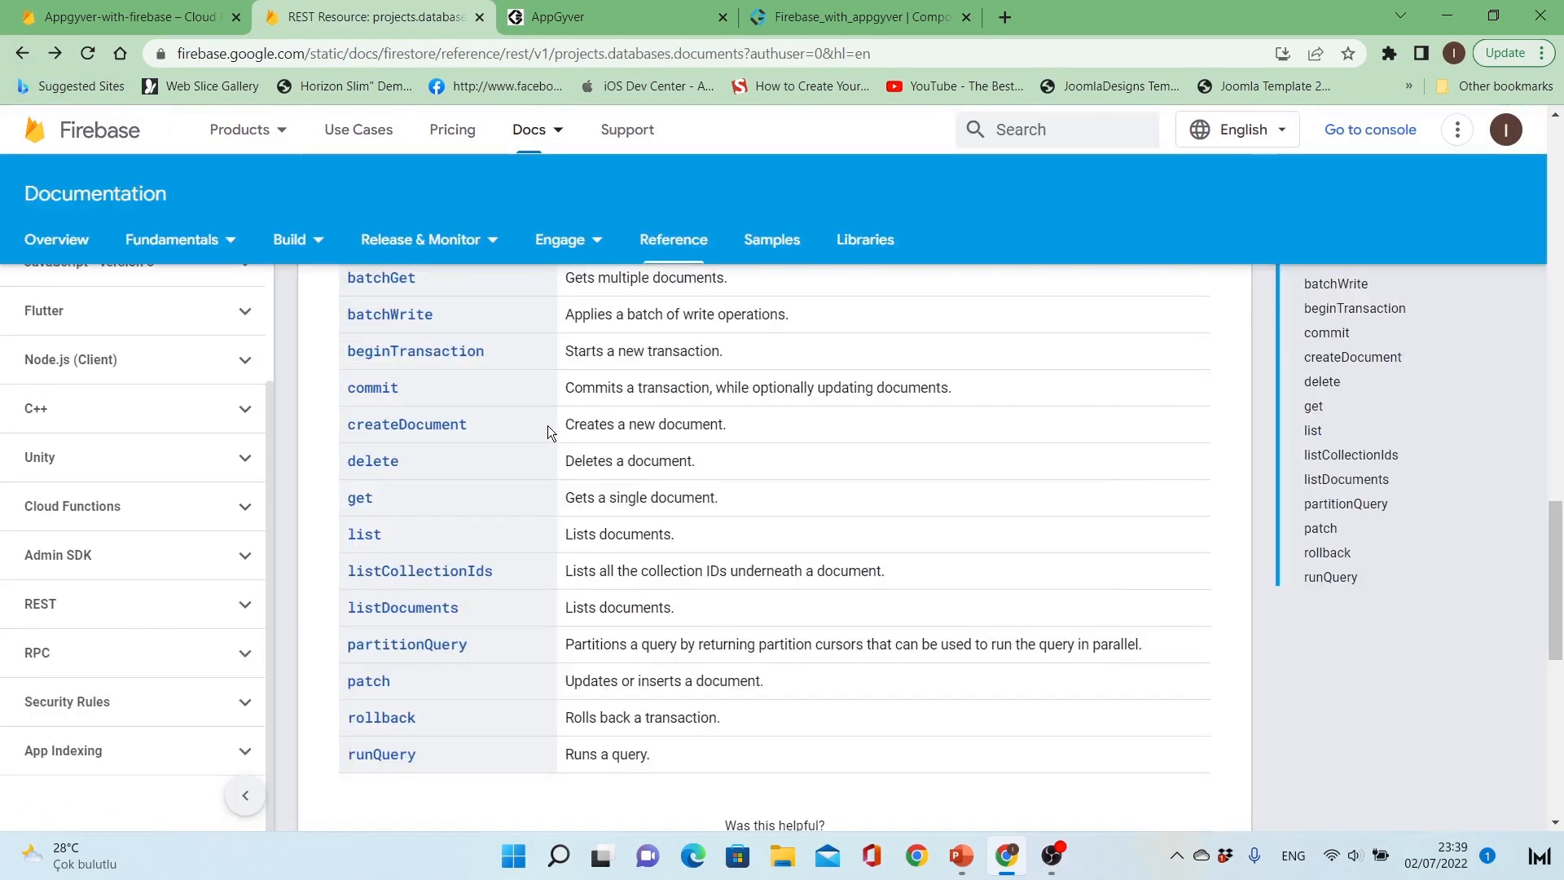
scroll(547, 425, "up", 2)
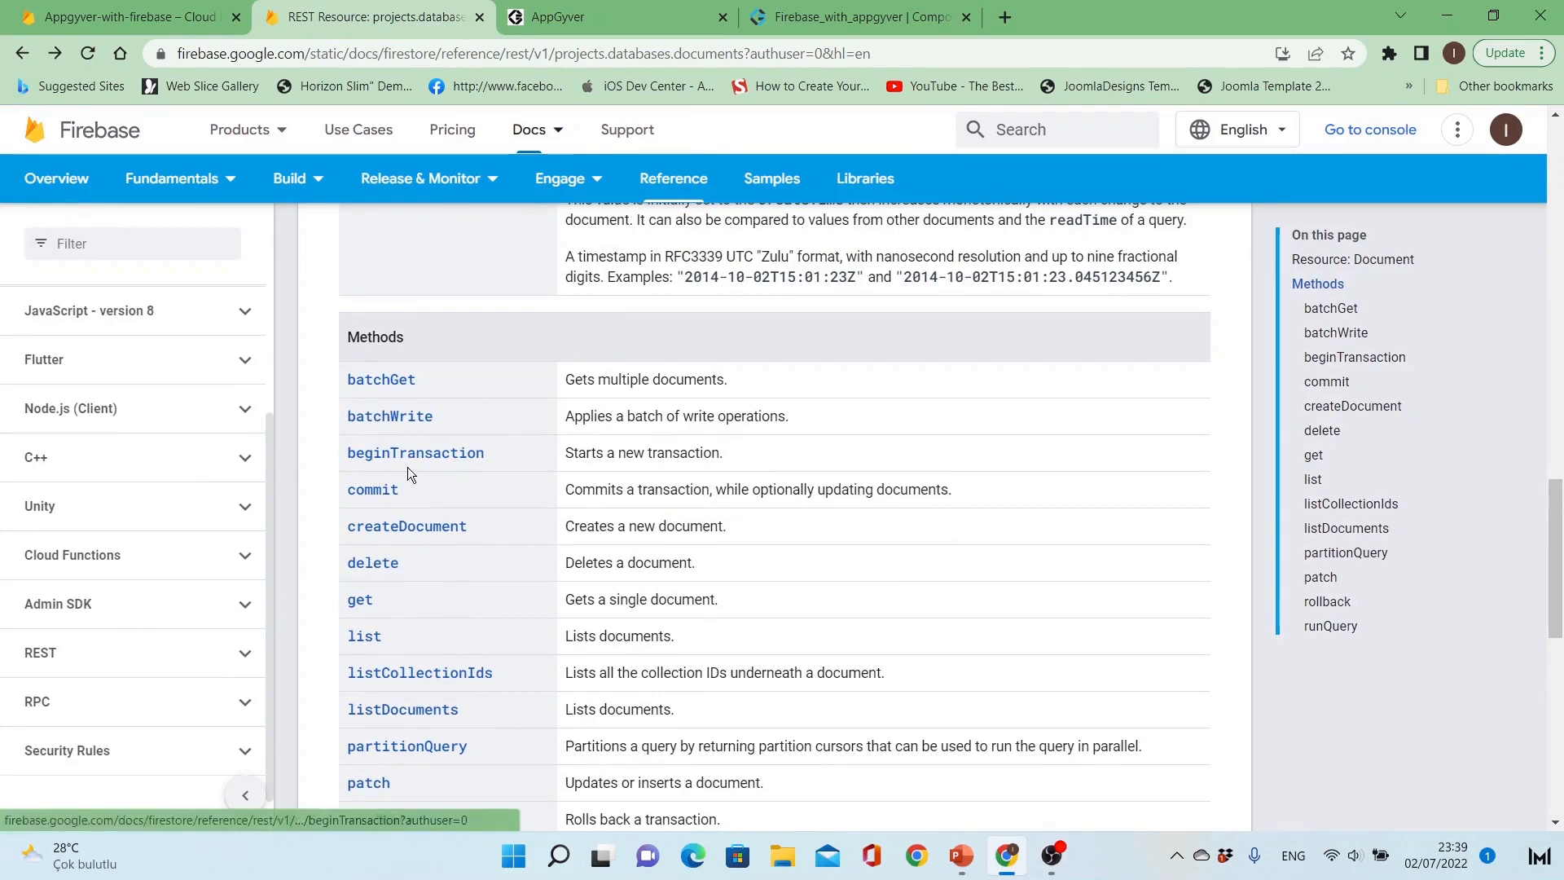
scroll(405, 530, "down", 2)
left_click(369, 678)
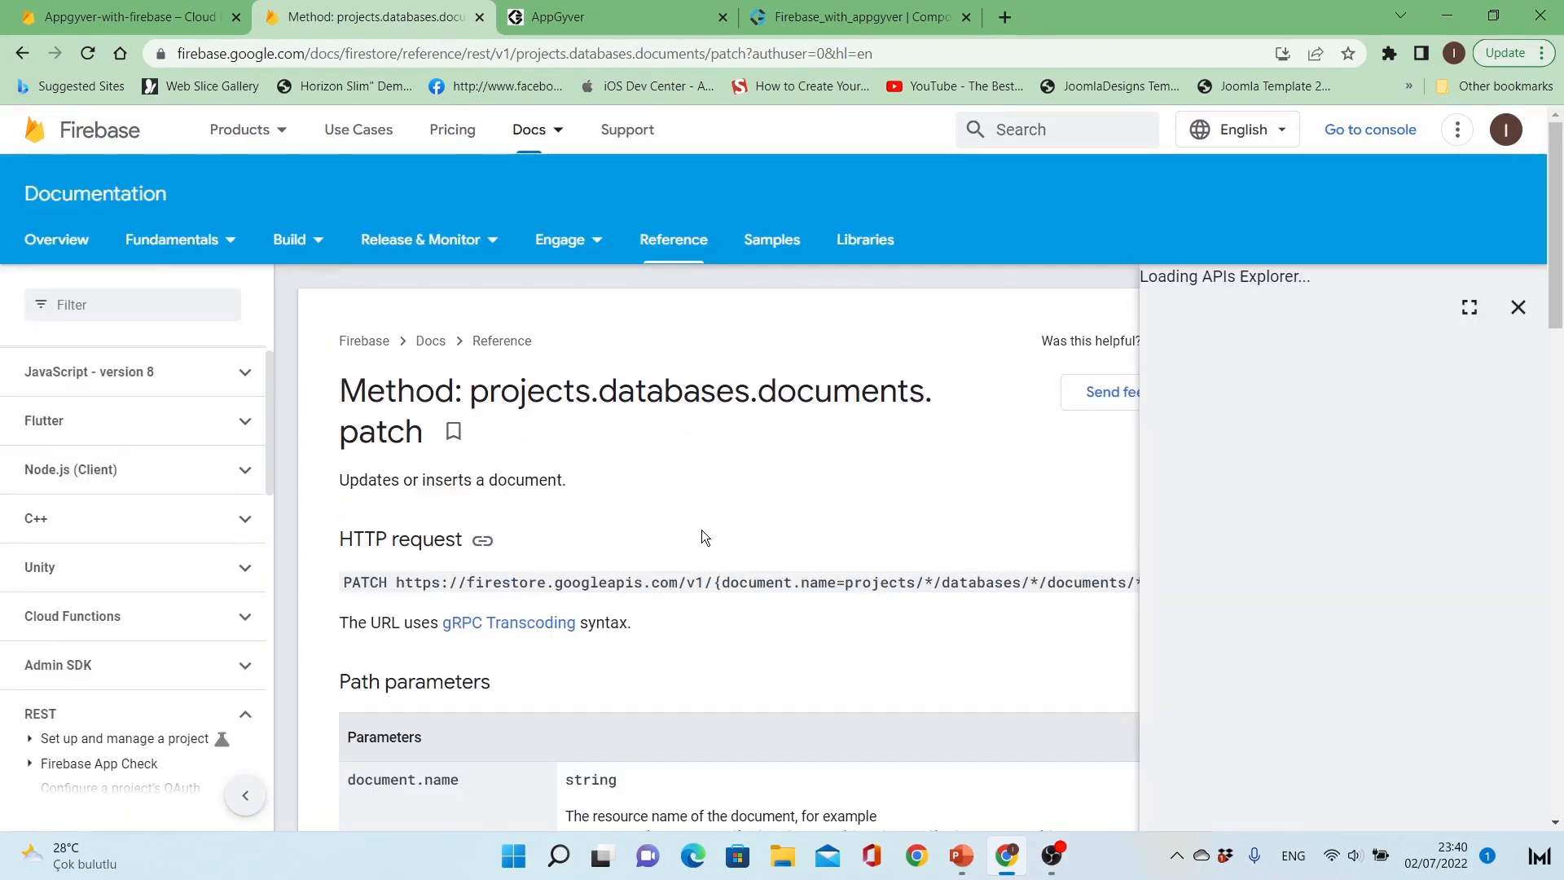
Step: Examine the delete method's documentation and the document name path format it requires
scroll(704, 537, "down", 2)
double_click(368, 481)
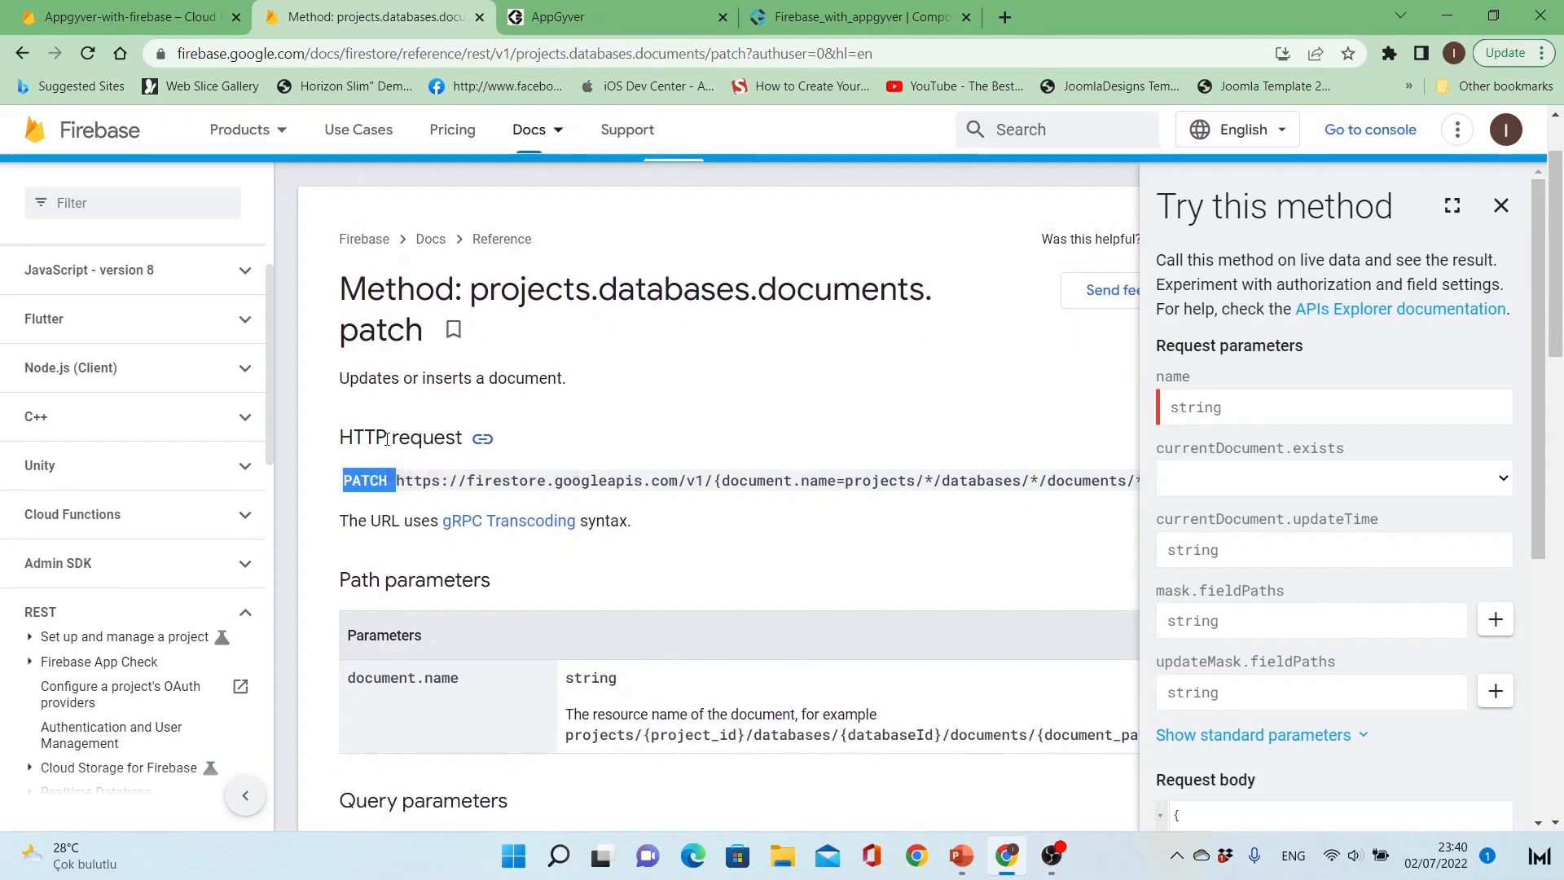
left_click(373, 485)
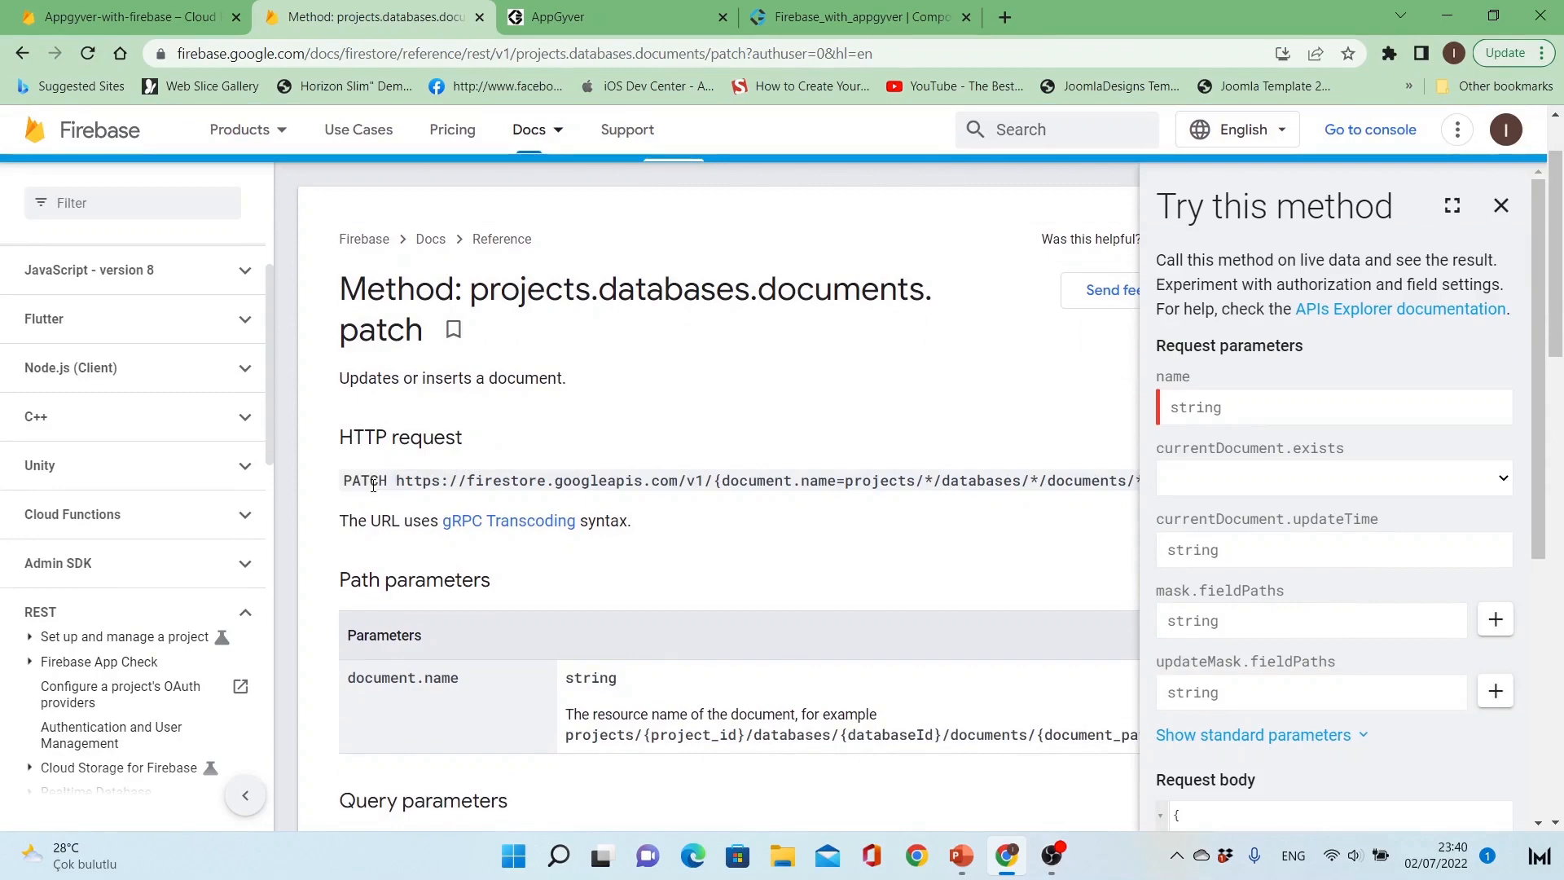
left_click(22, 54)
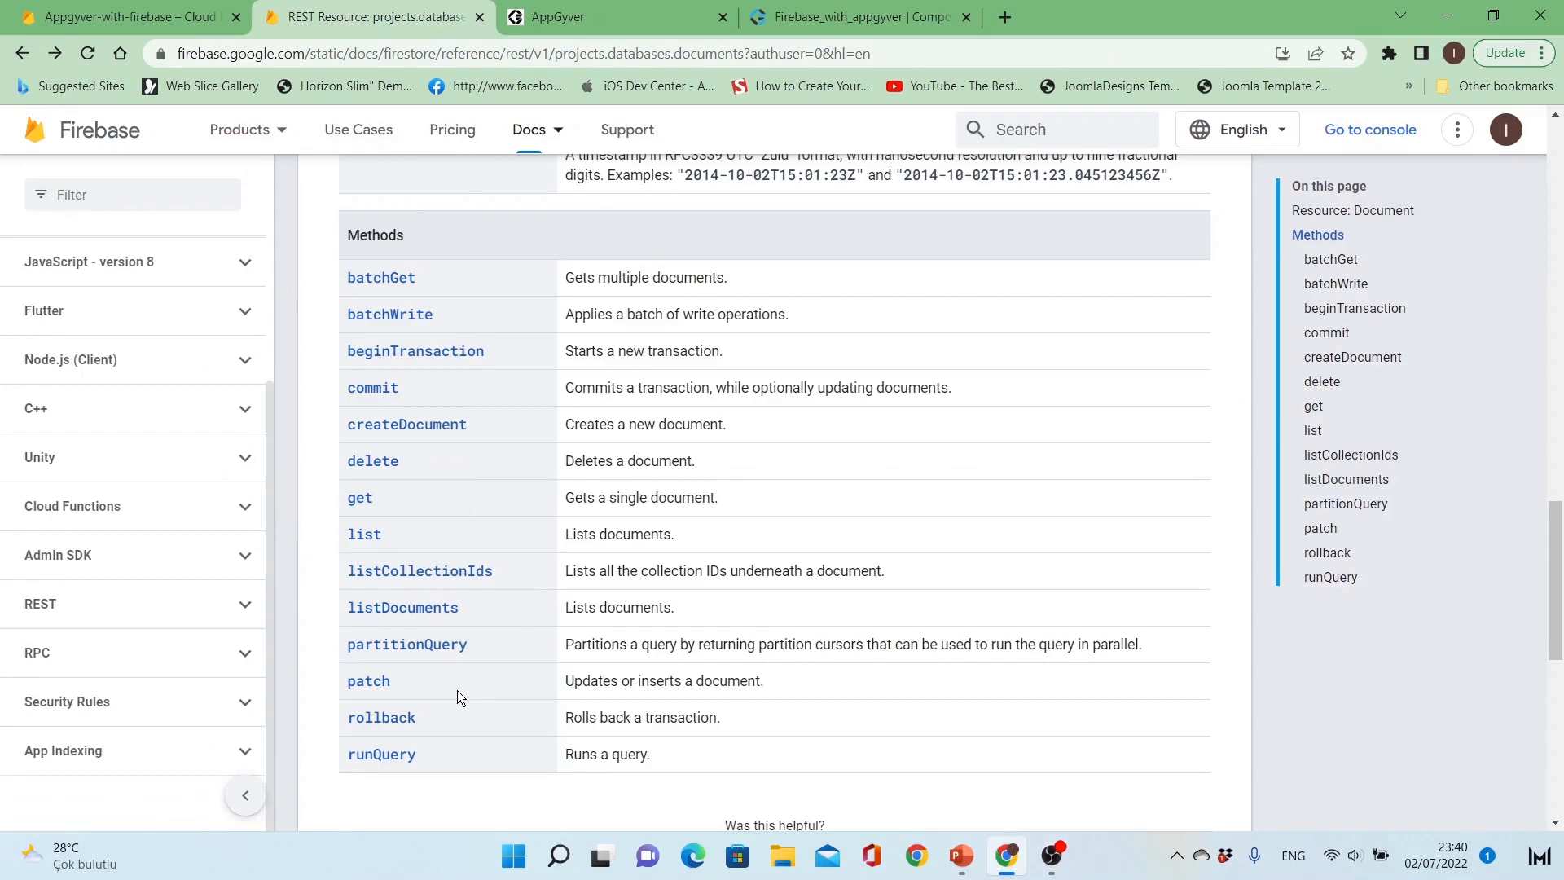
left_click(390, 467)
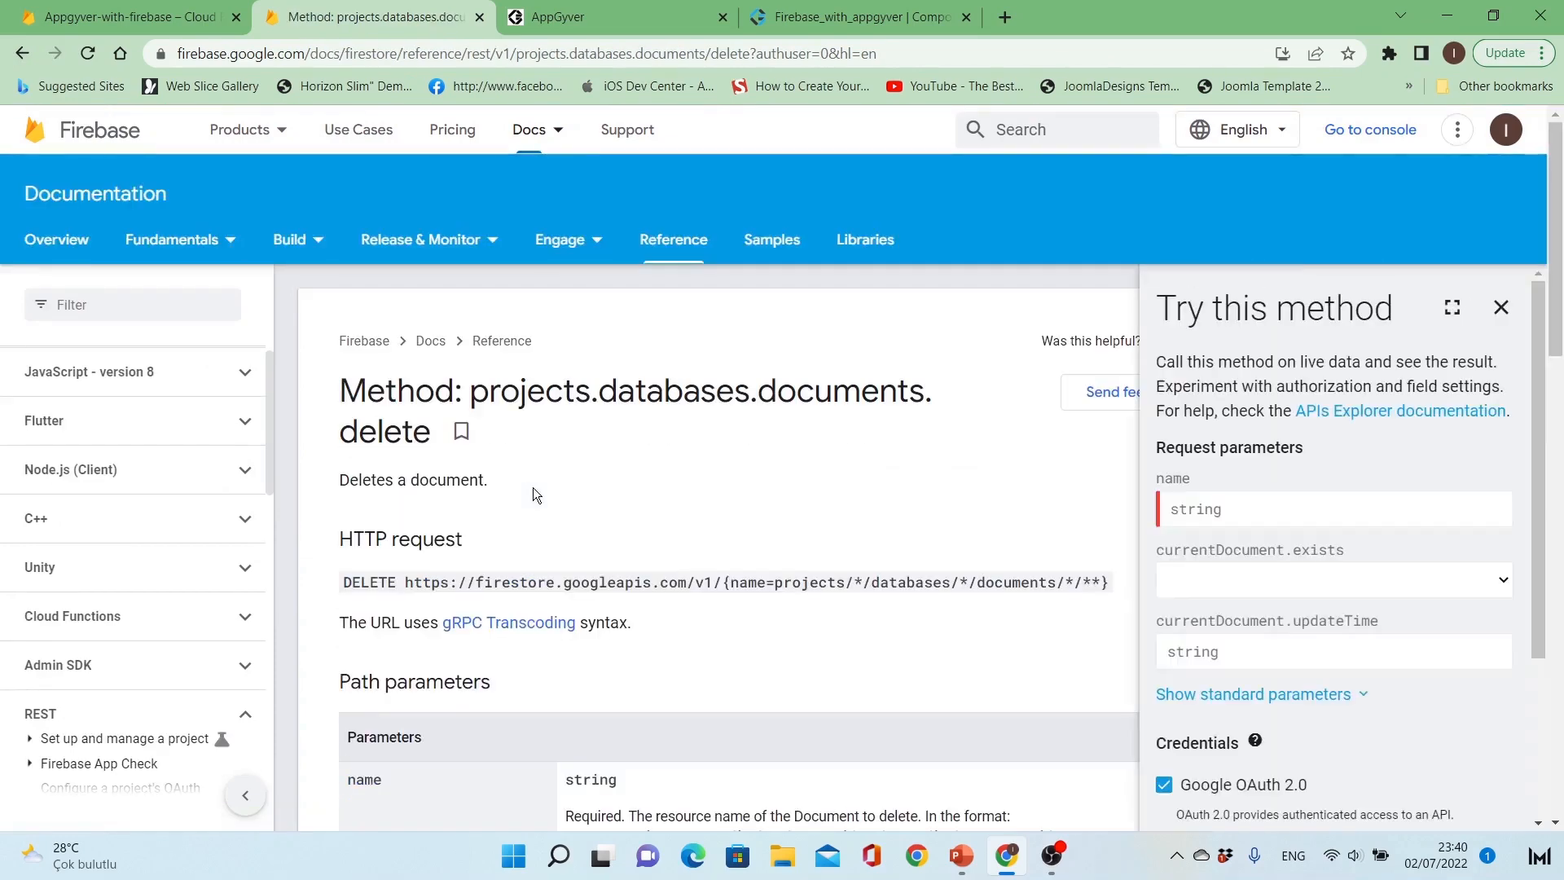
scroll(544, 504, "down", 4)
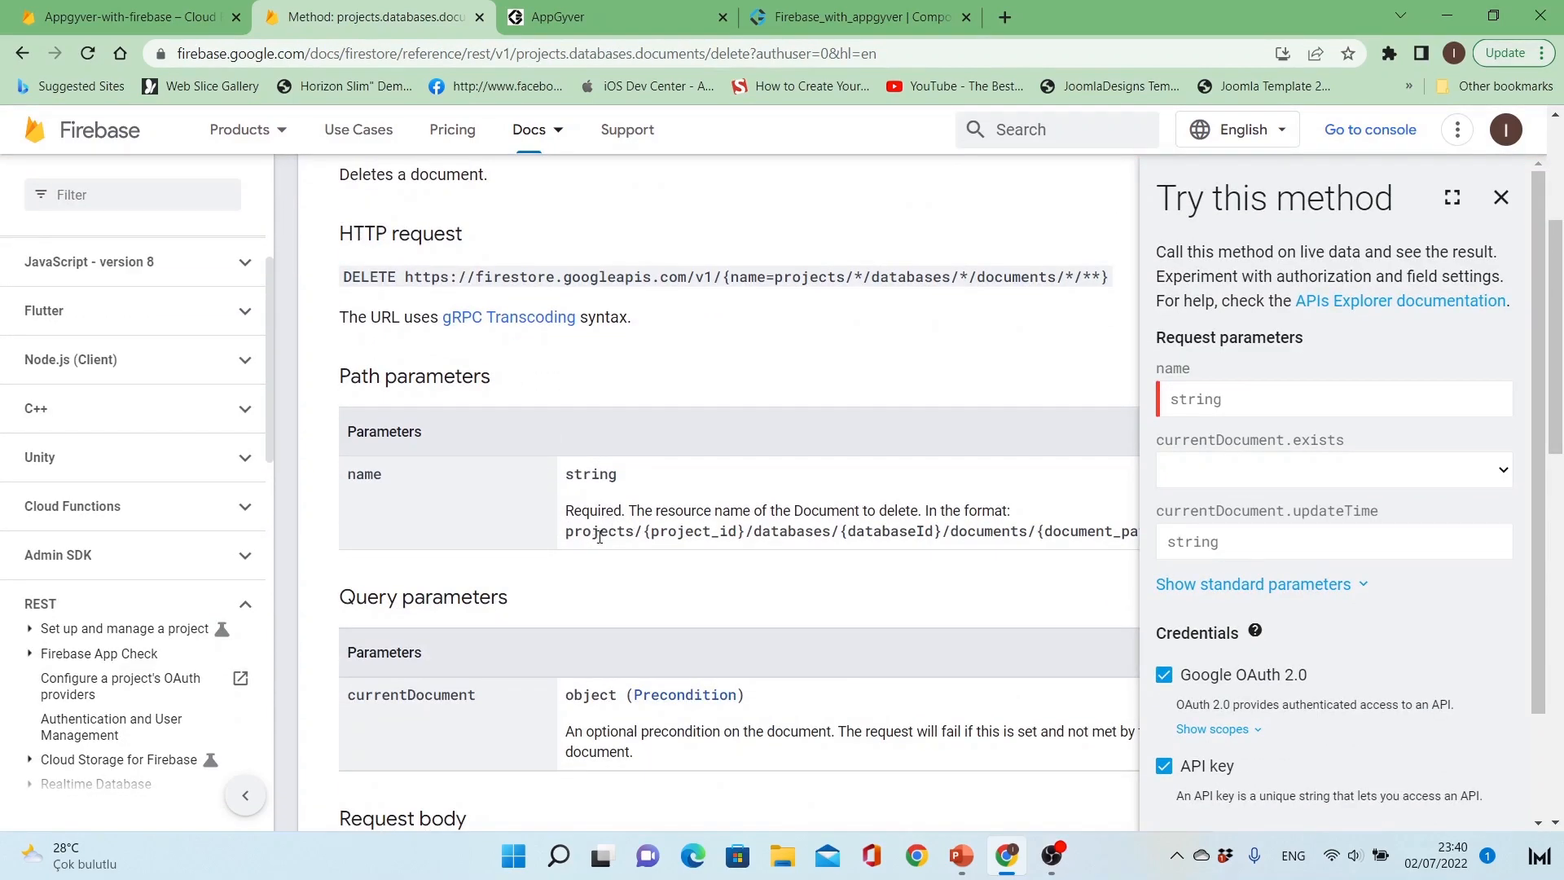
left_click_drag(574, 529, 1057, 532)
triple_click(1058, 533)
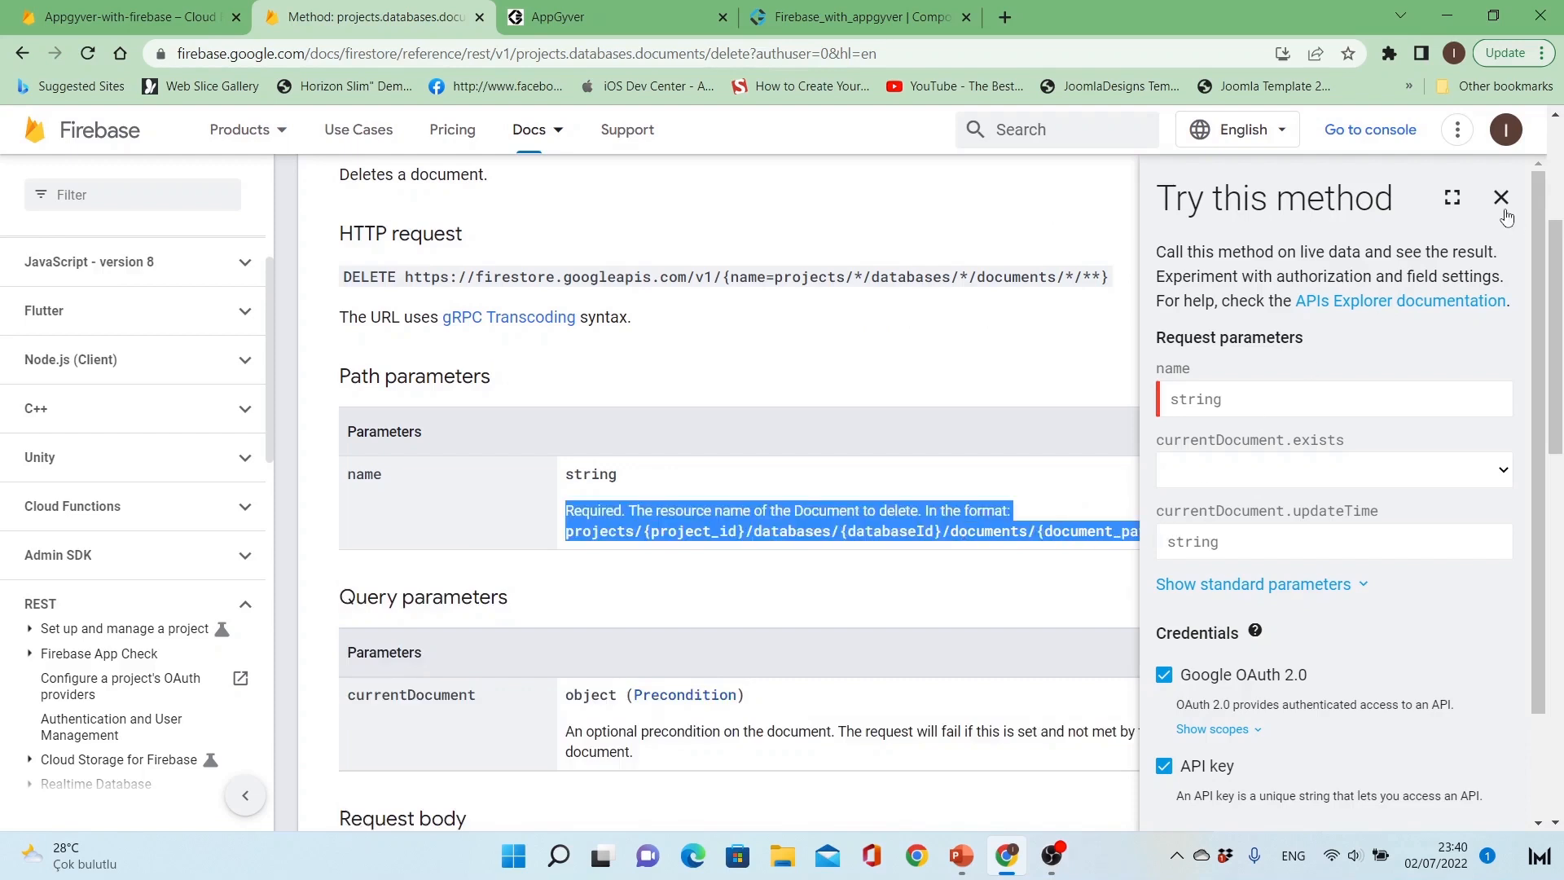
left_click(1501, 198)
left_click(1025, 532)
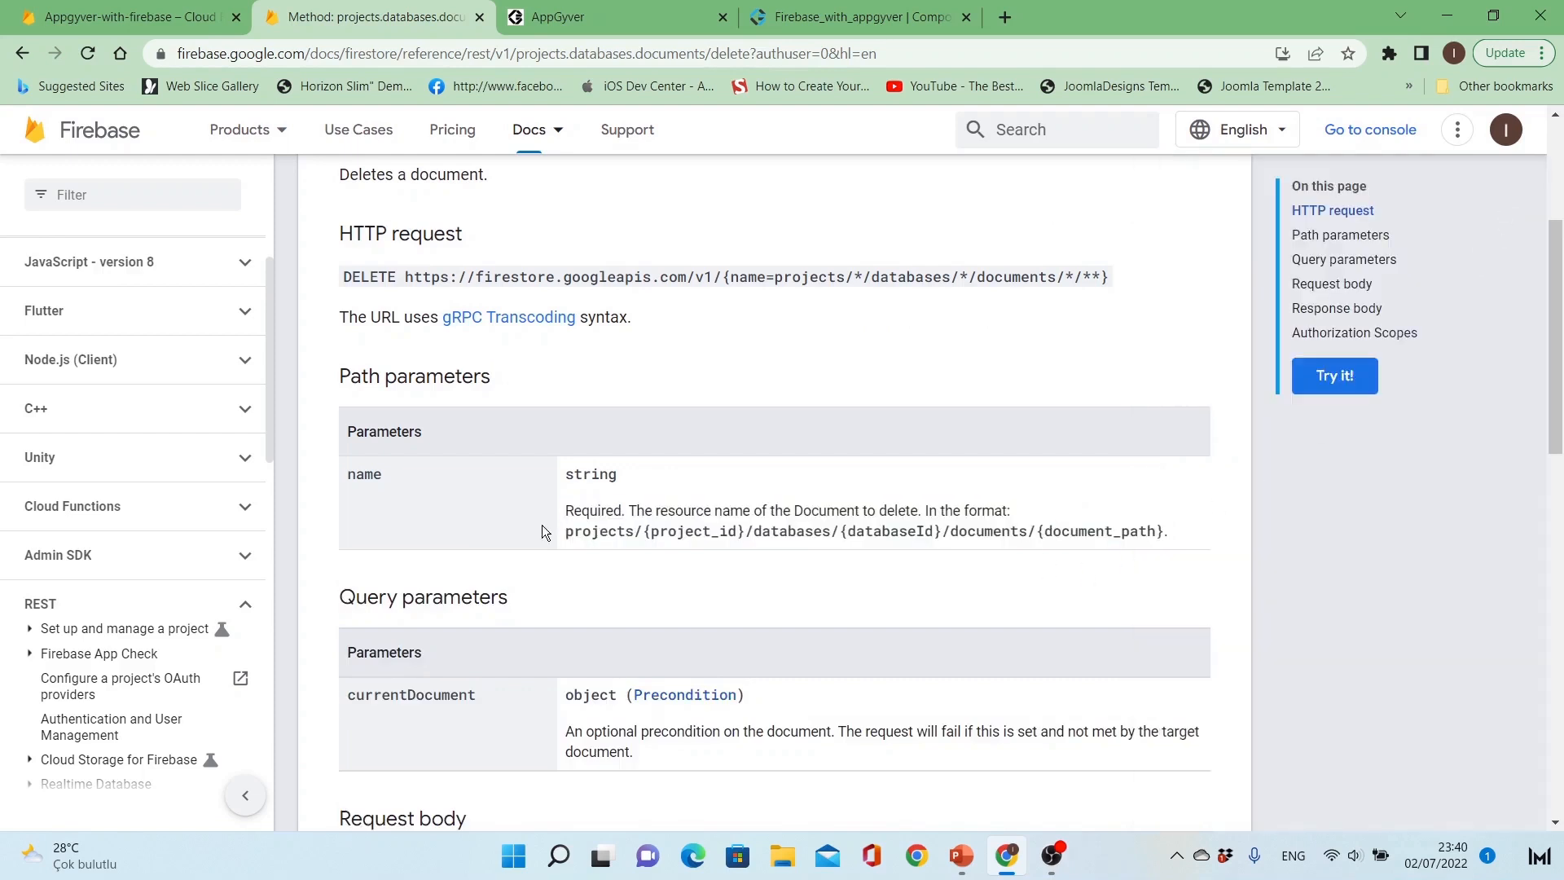
Step: Enable the Delete Record method and set its relative path to projects/appgyver-with-firebase-2064e/databases/(default)/documents/users/{id}
left_click(844, 7)
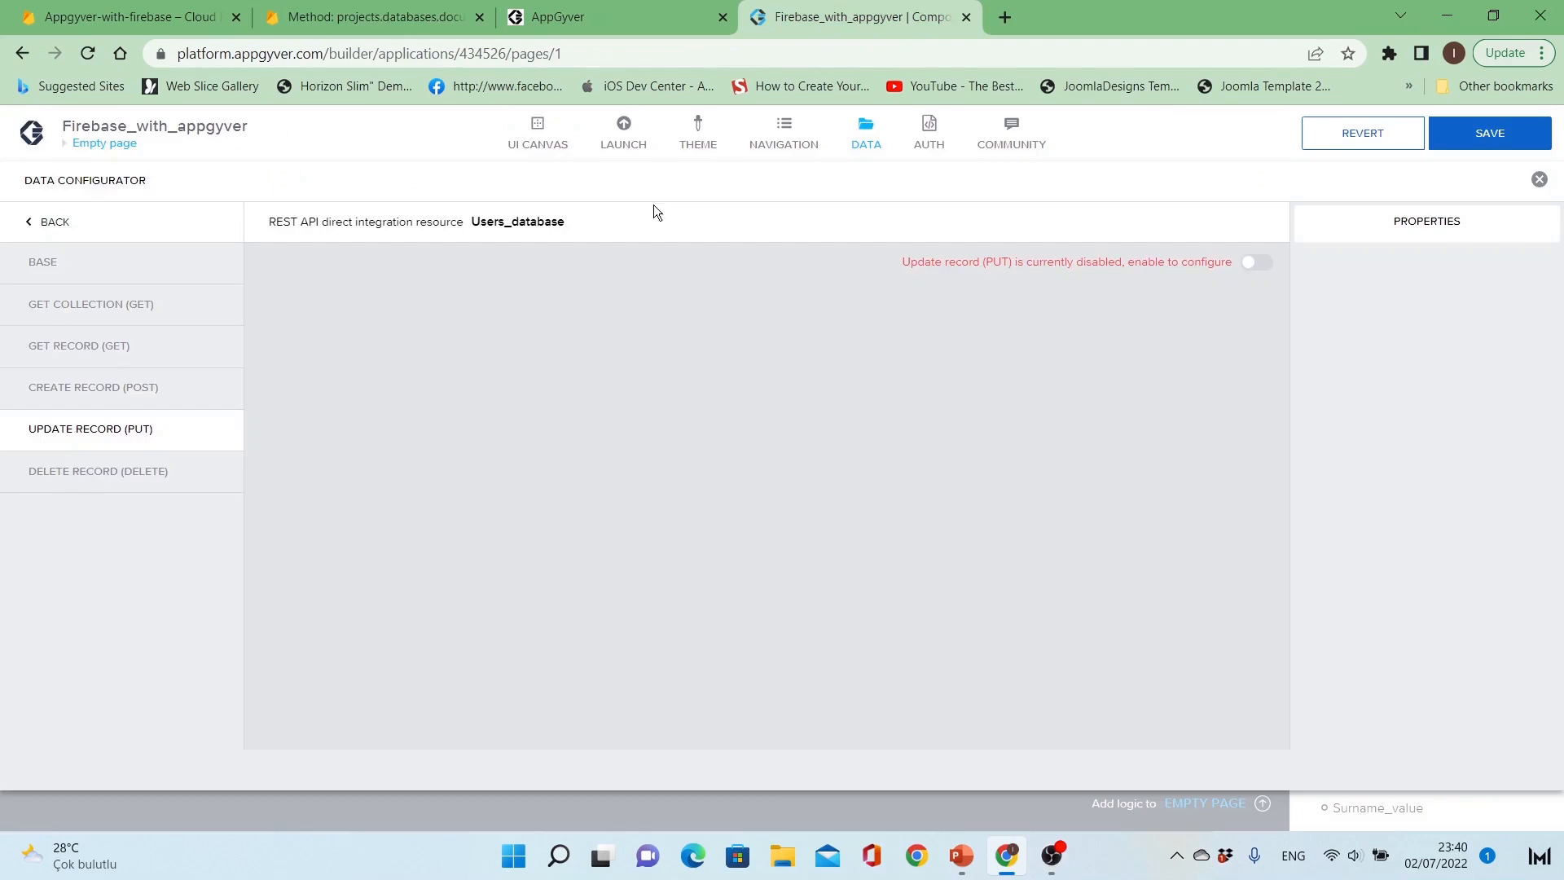
left_click(130, 475)
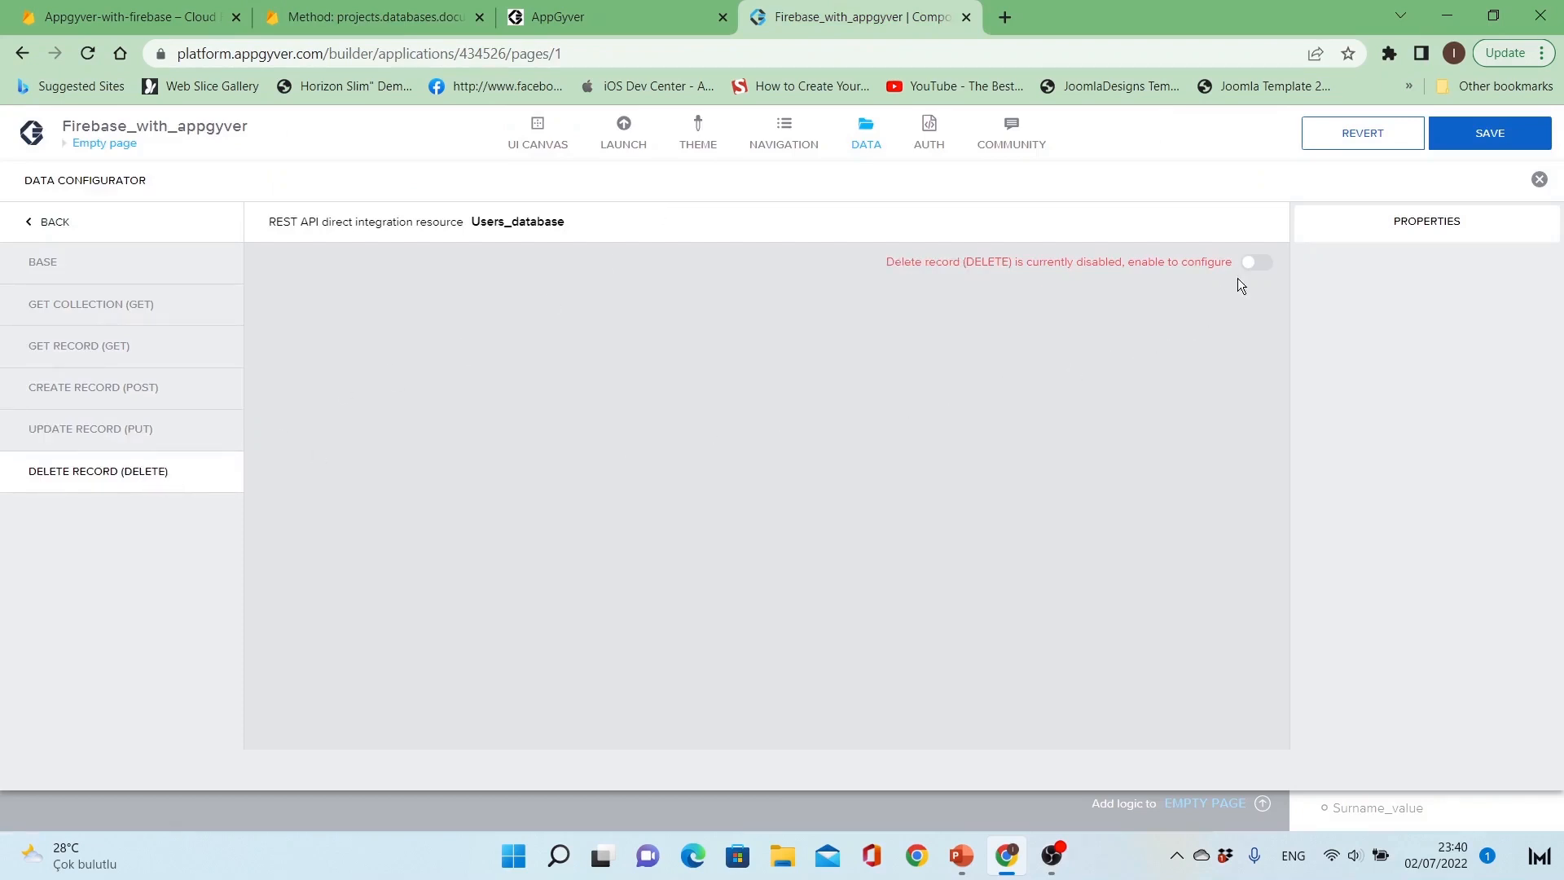
left_click(112, 354)
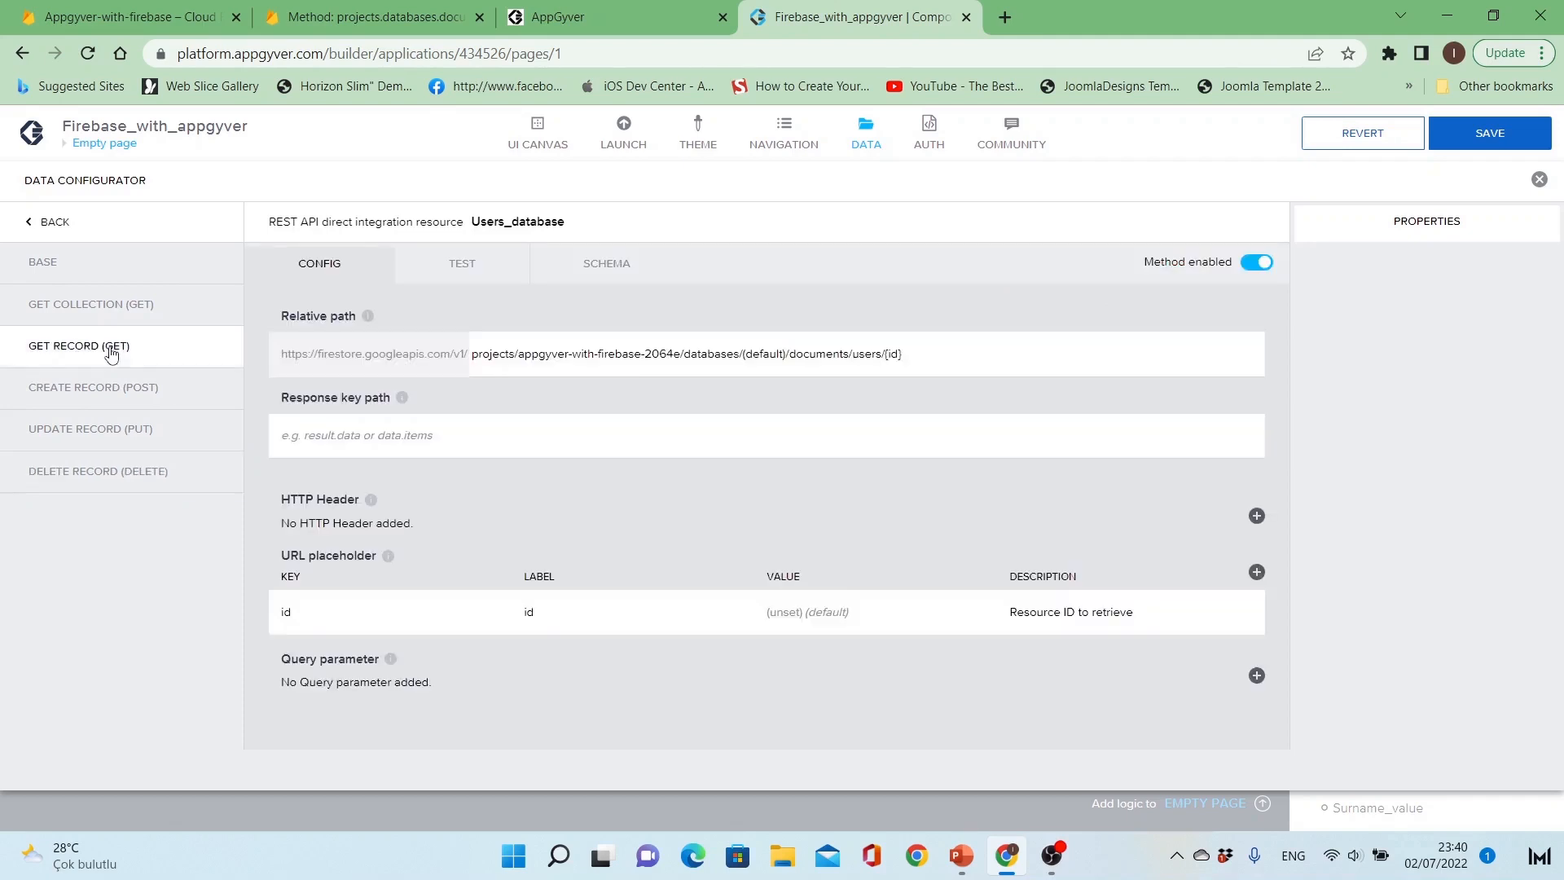
left_click(114, 390)
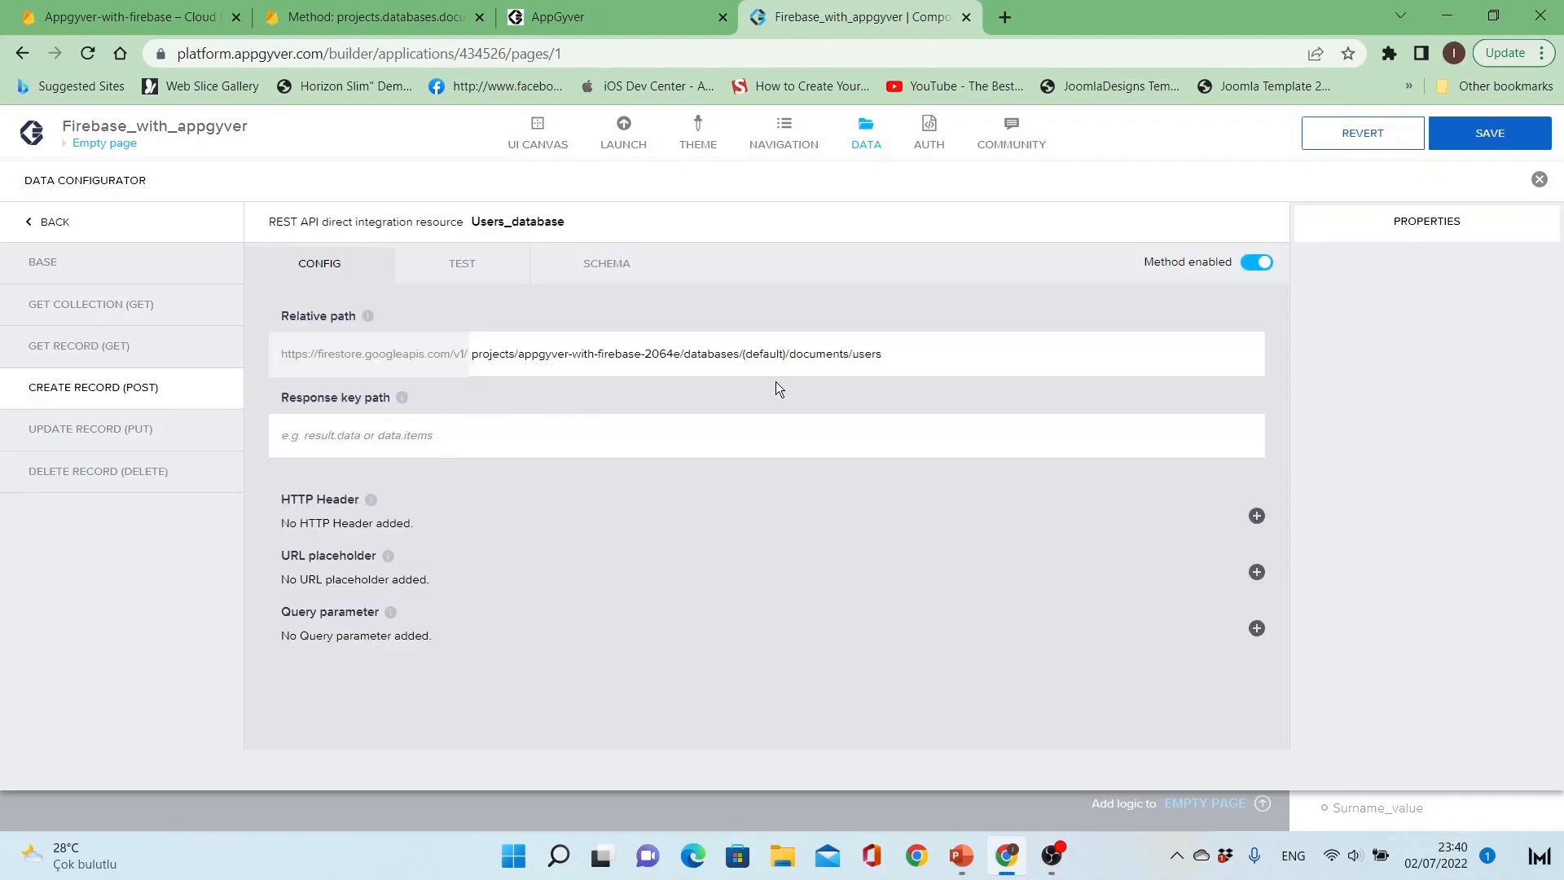
left_click_drag(892, 354, 451, 346)
key("ctrl+c")
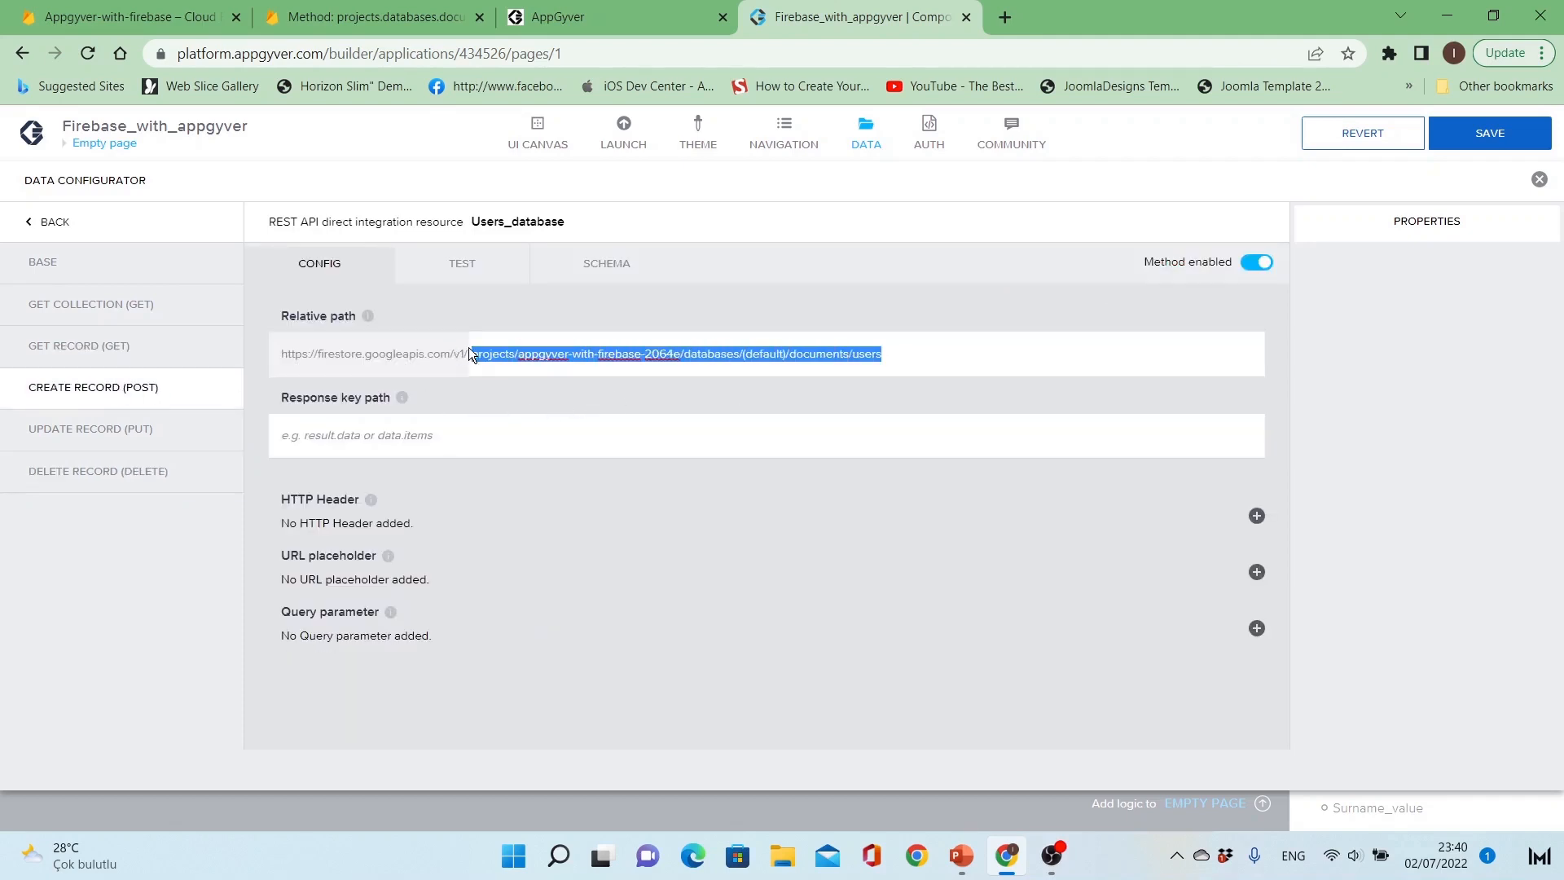
left_click(118, 474)
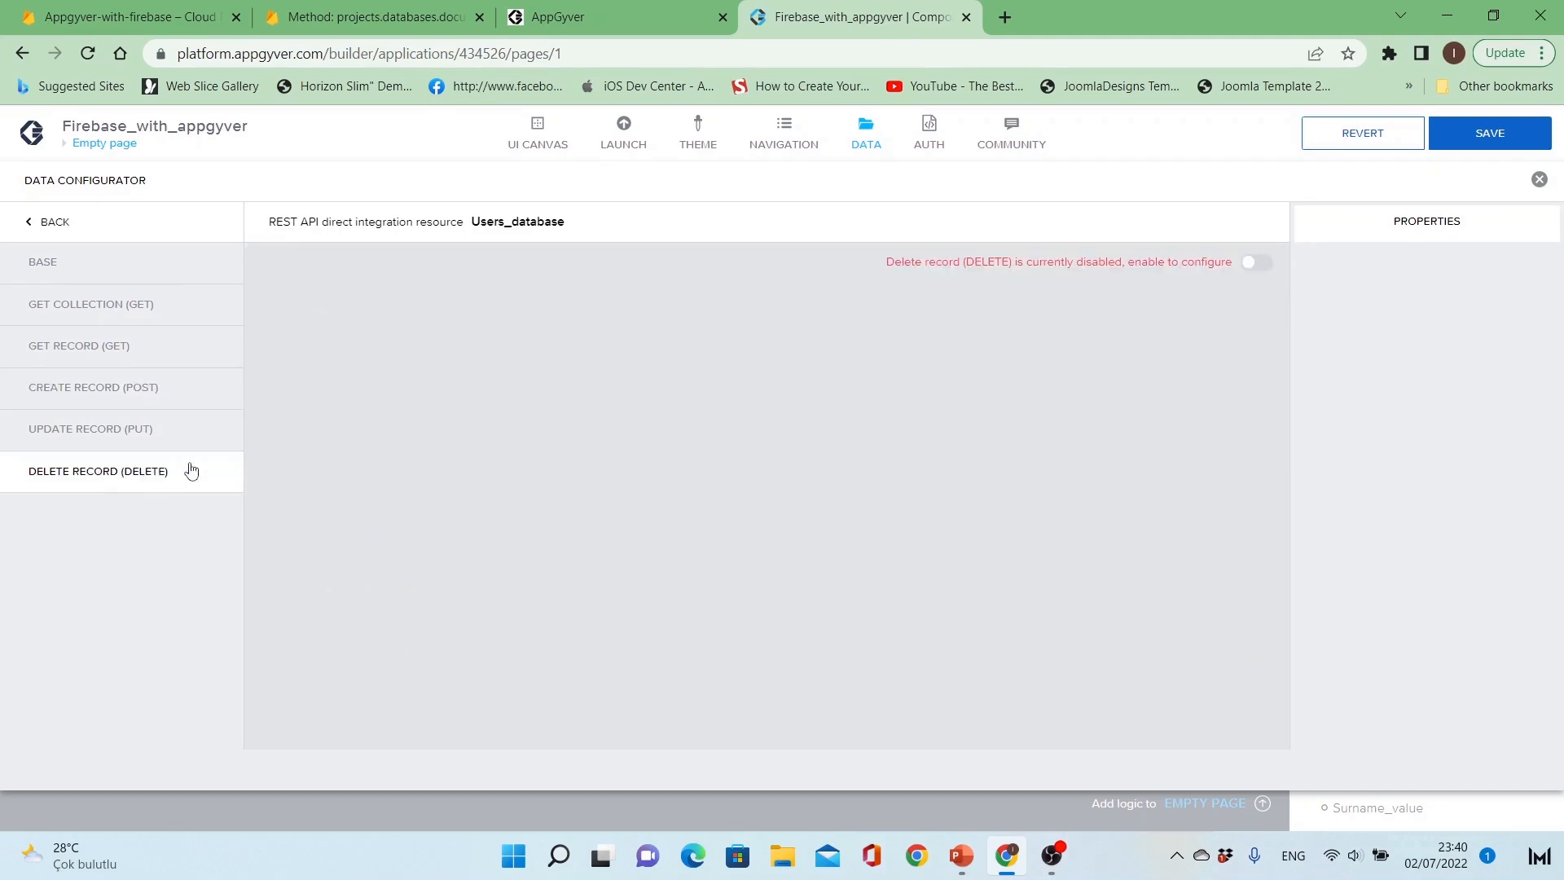
left_click(1257, 262)
left_click(555, 371)
key("ctrl+v")
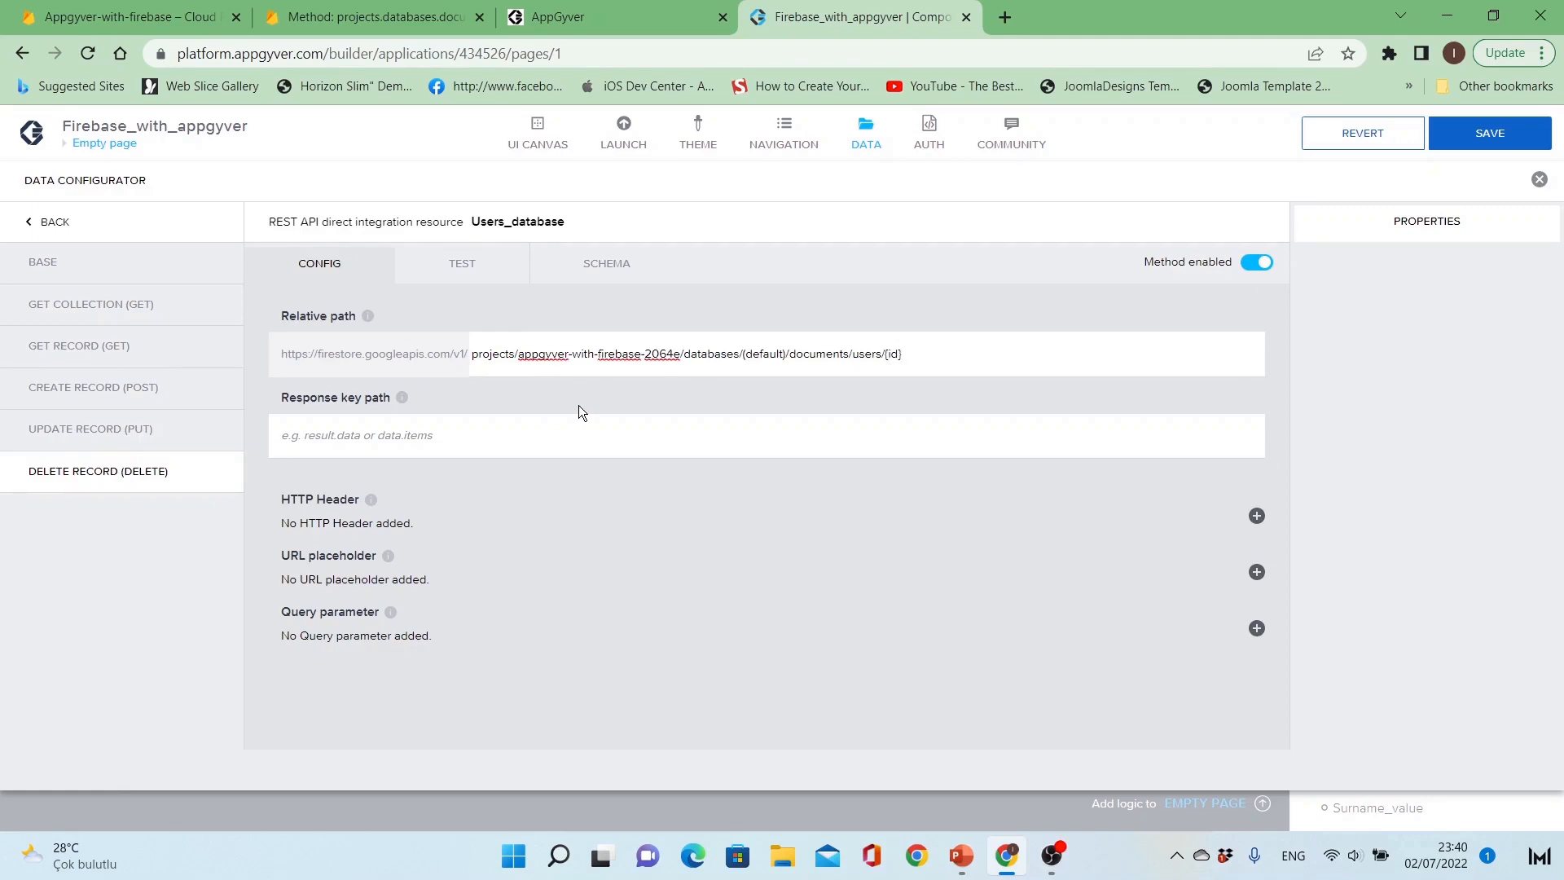
Step: Add a URL placeholder with label id and key id, and turn off Is static
left_click(1255, 574)
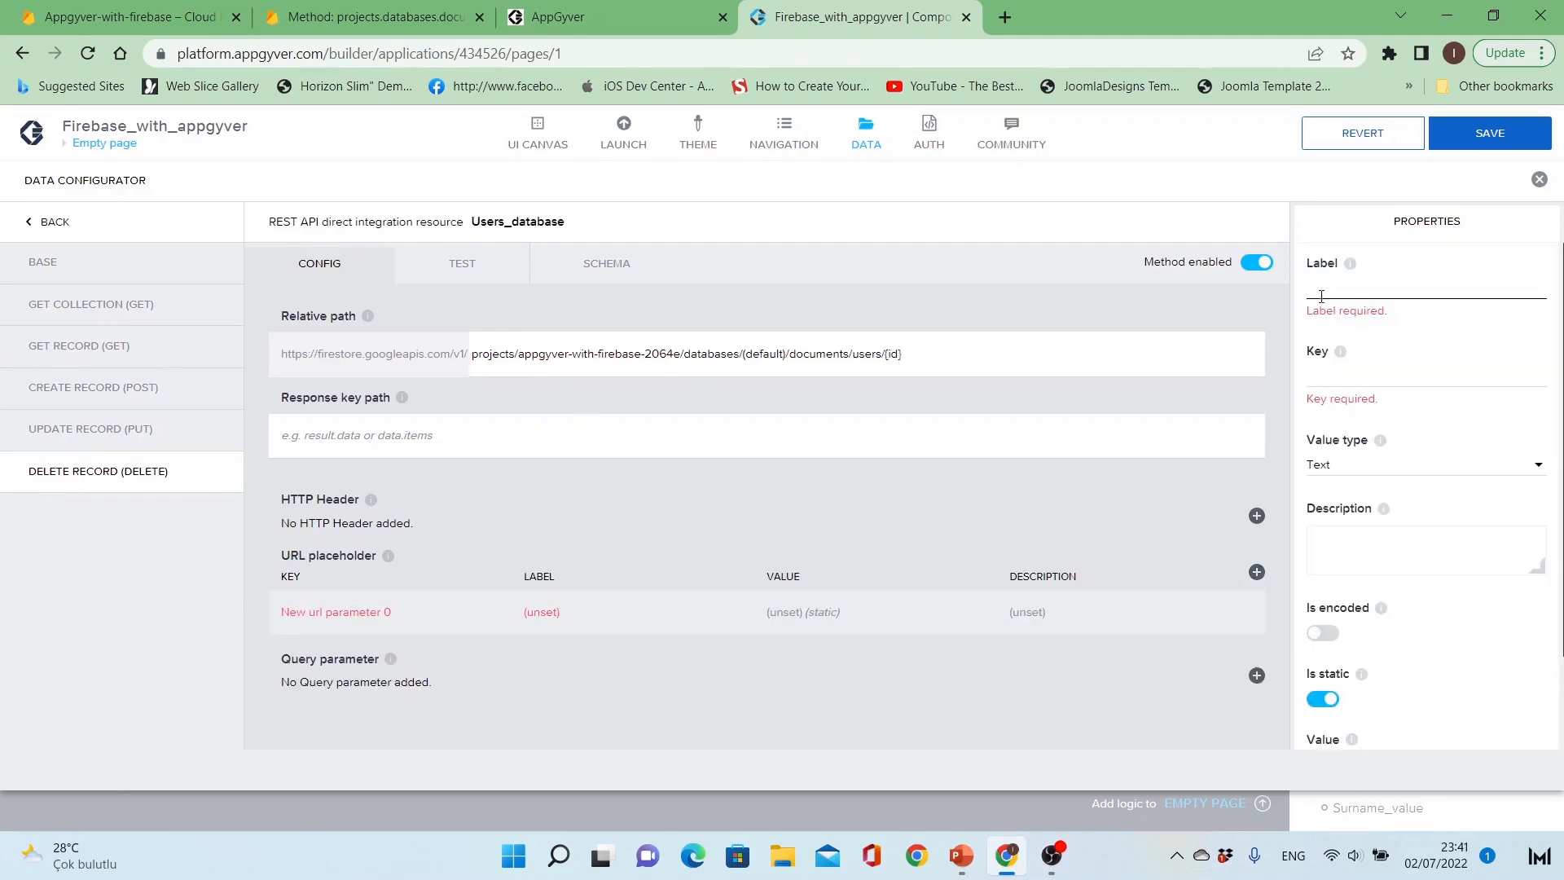
left_click(1321, 293)
type("id")
key("Tab")
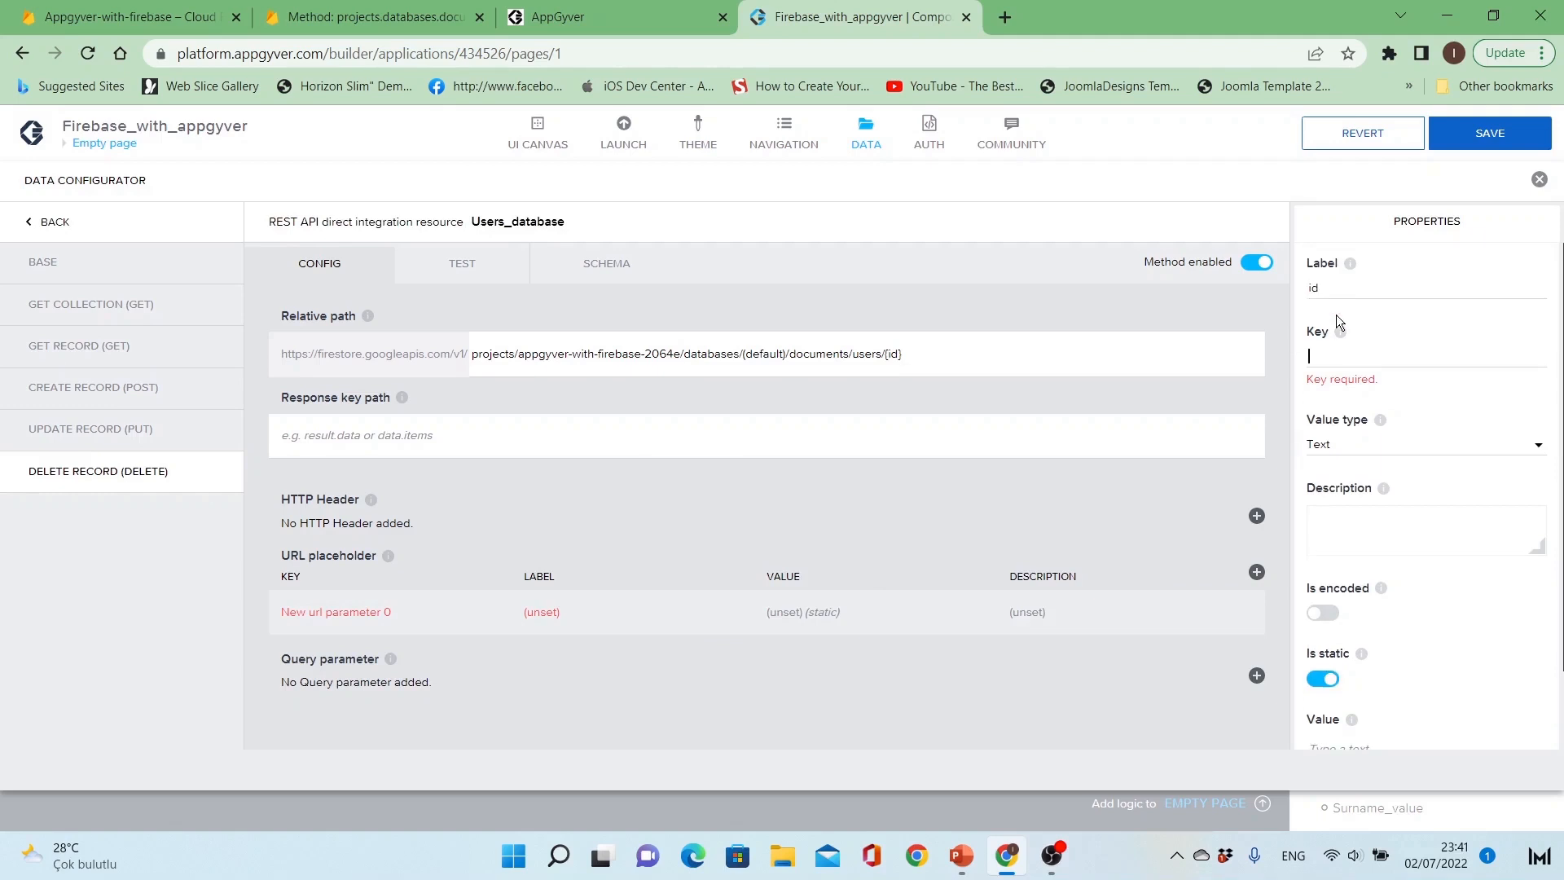
type("id")
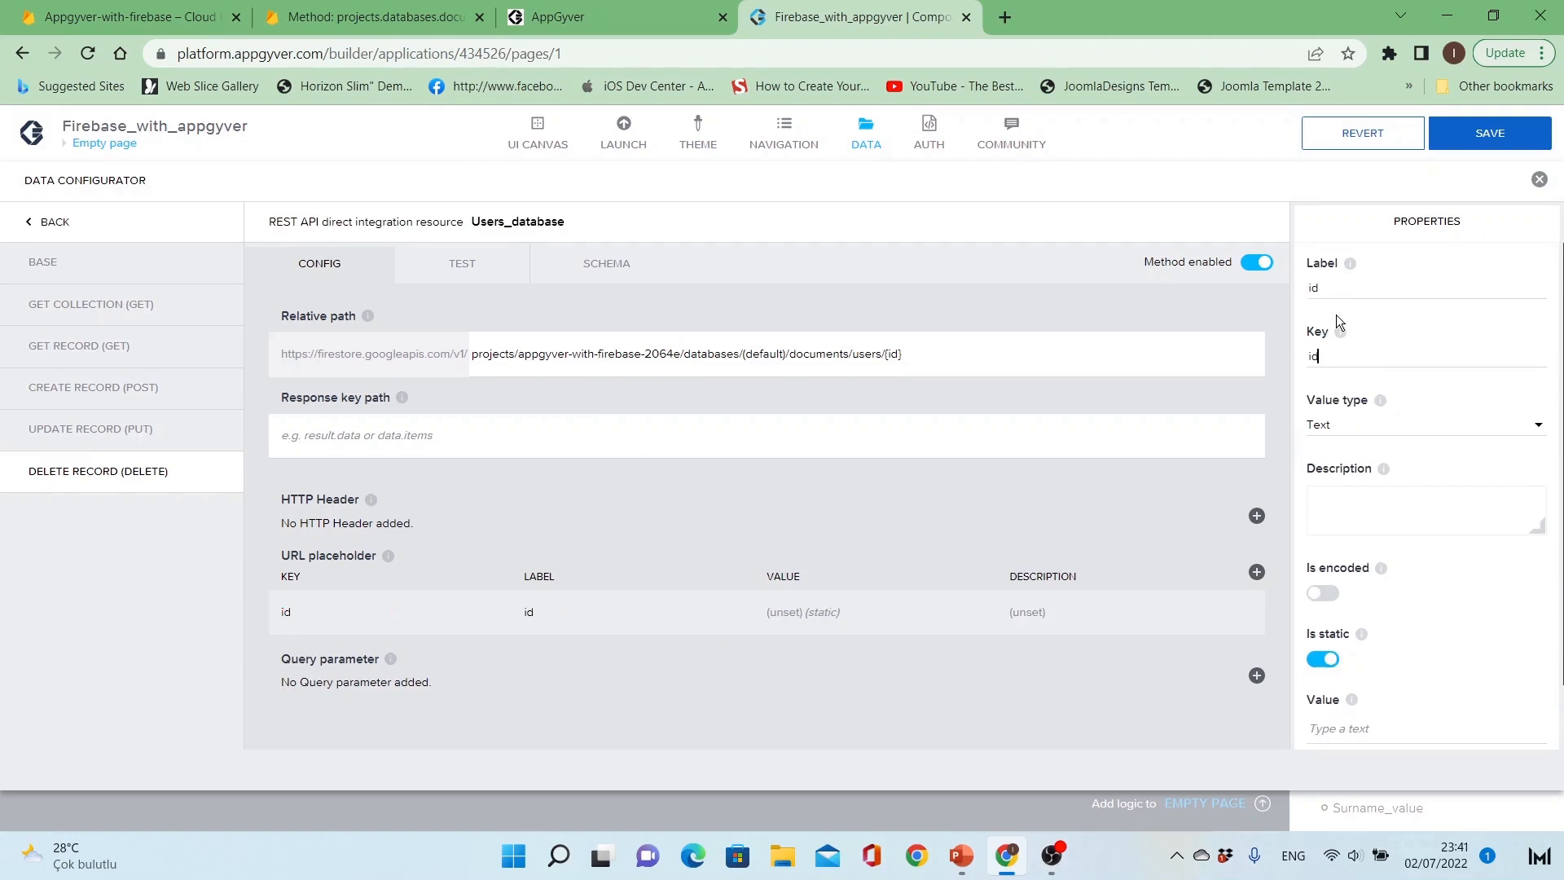
key("Tab")
key("Tab")
key("Tab")
left_click(1321, 660)
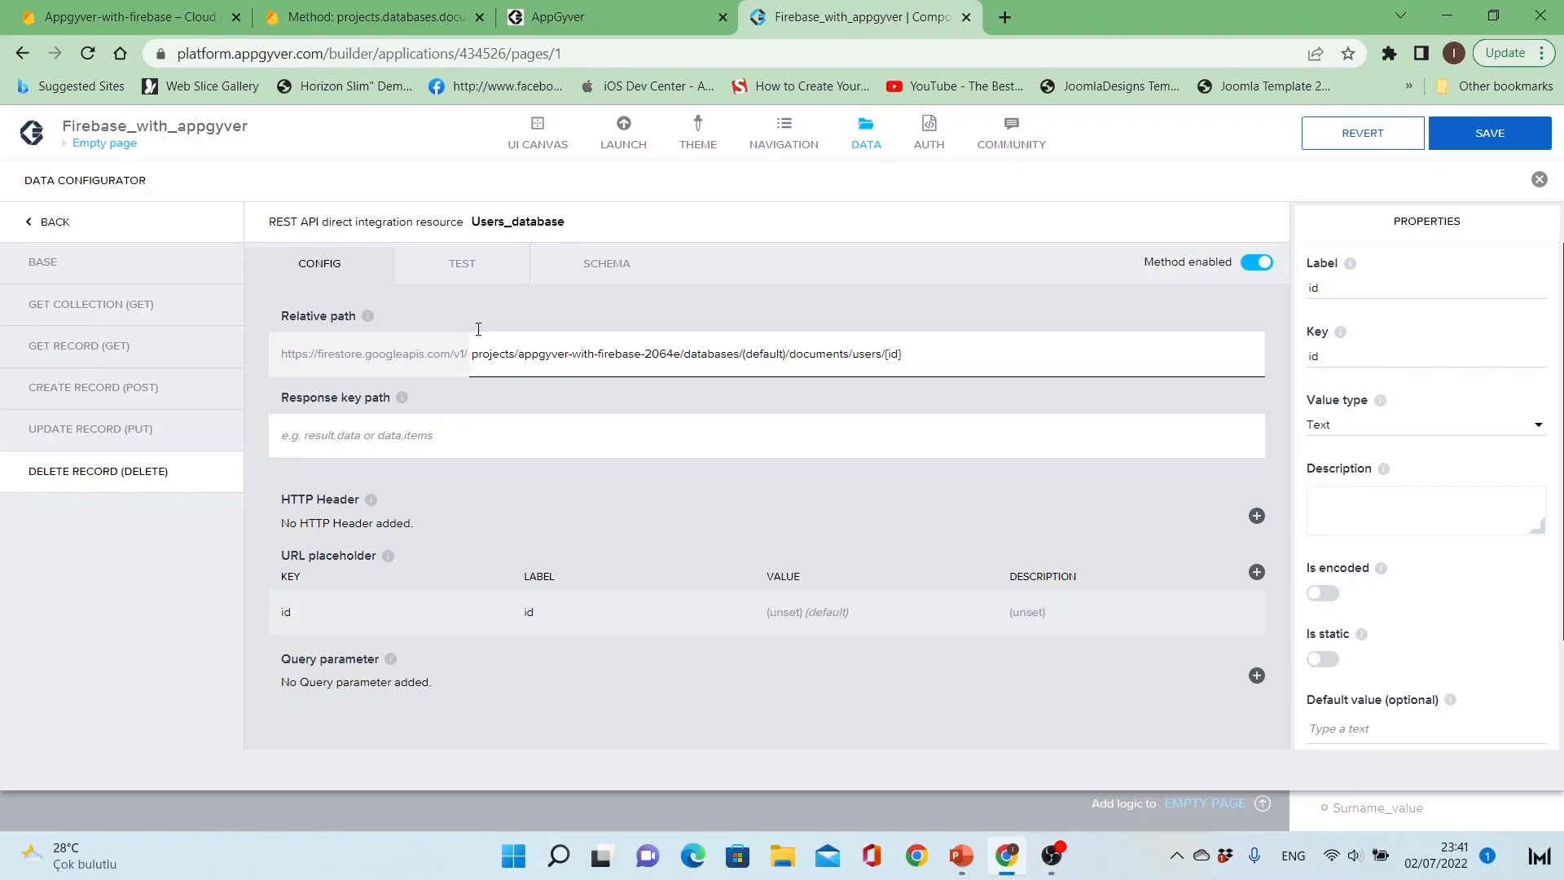
Step: Test the Delete Record method by setting id to static text with a copied user document ID from the Firestore console and running it
left_click(481, 272)
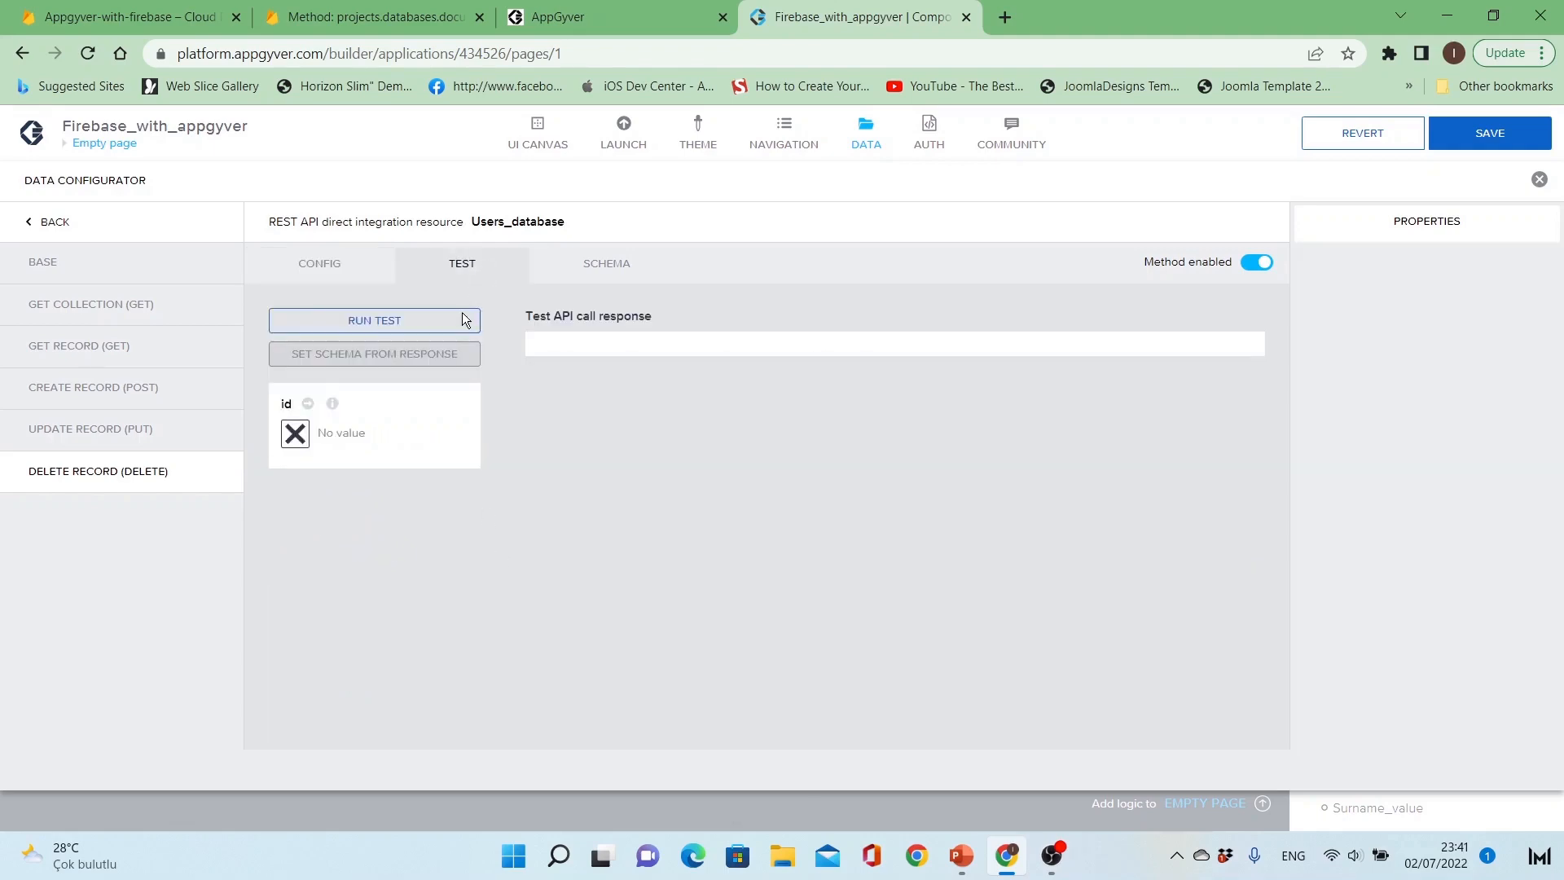
left_click(296, 432)
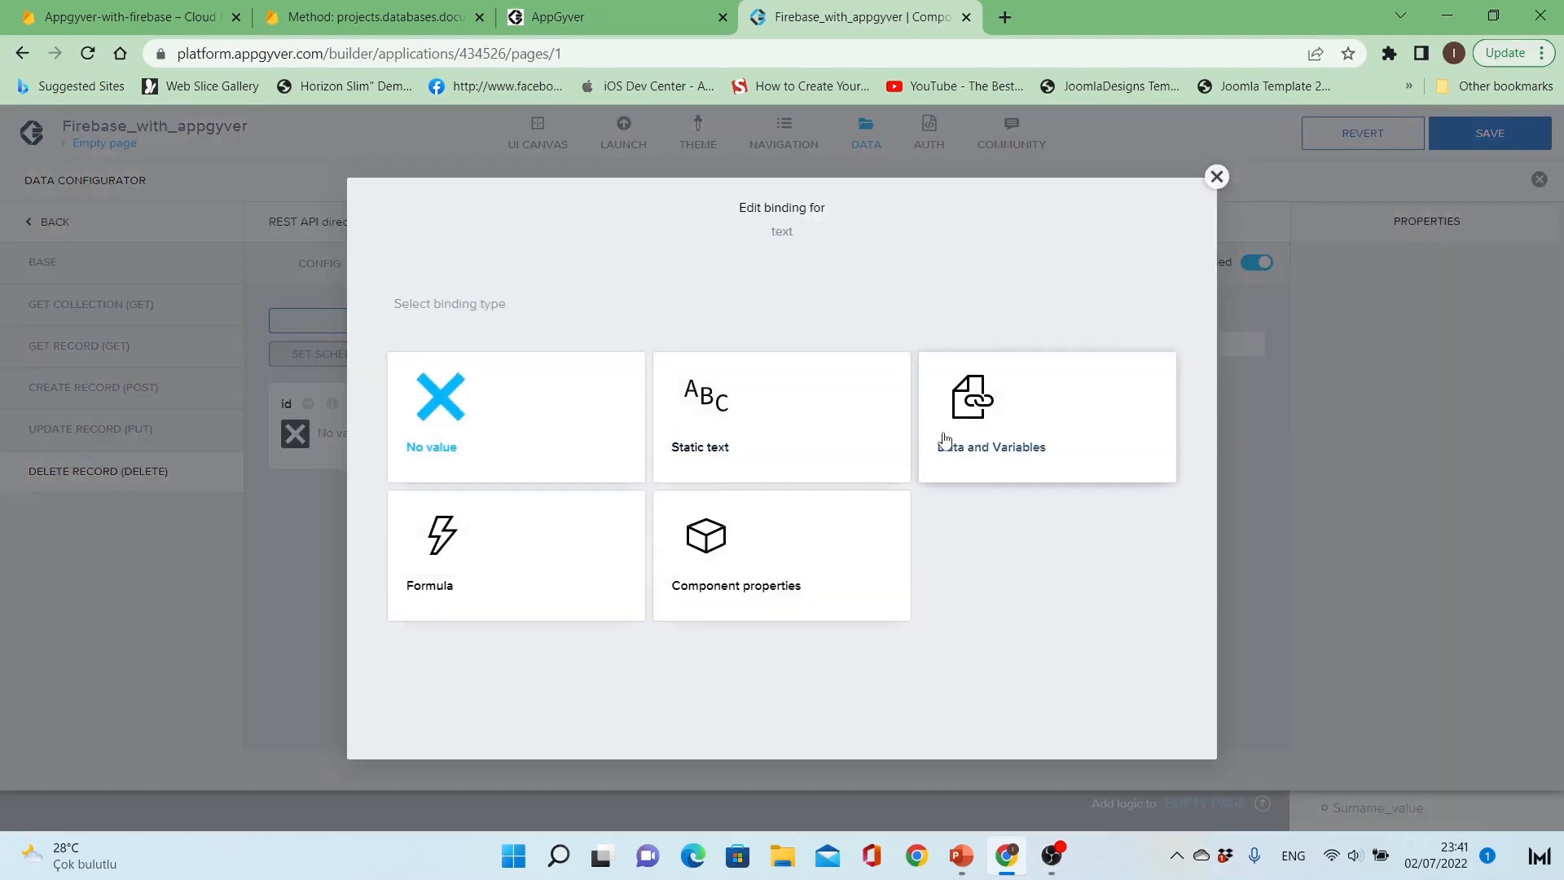
left_click(740, 437)
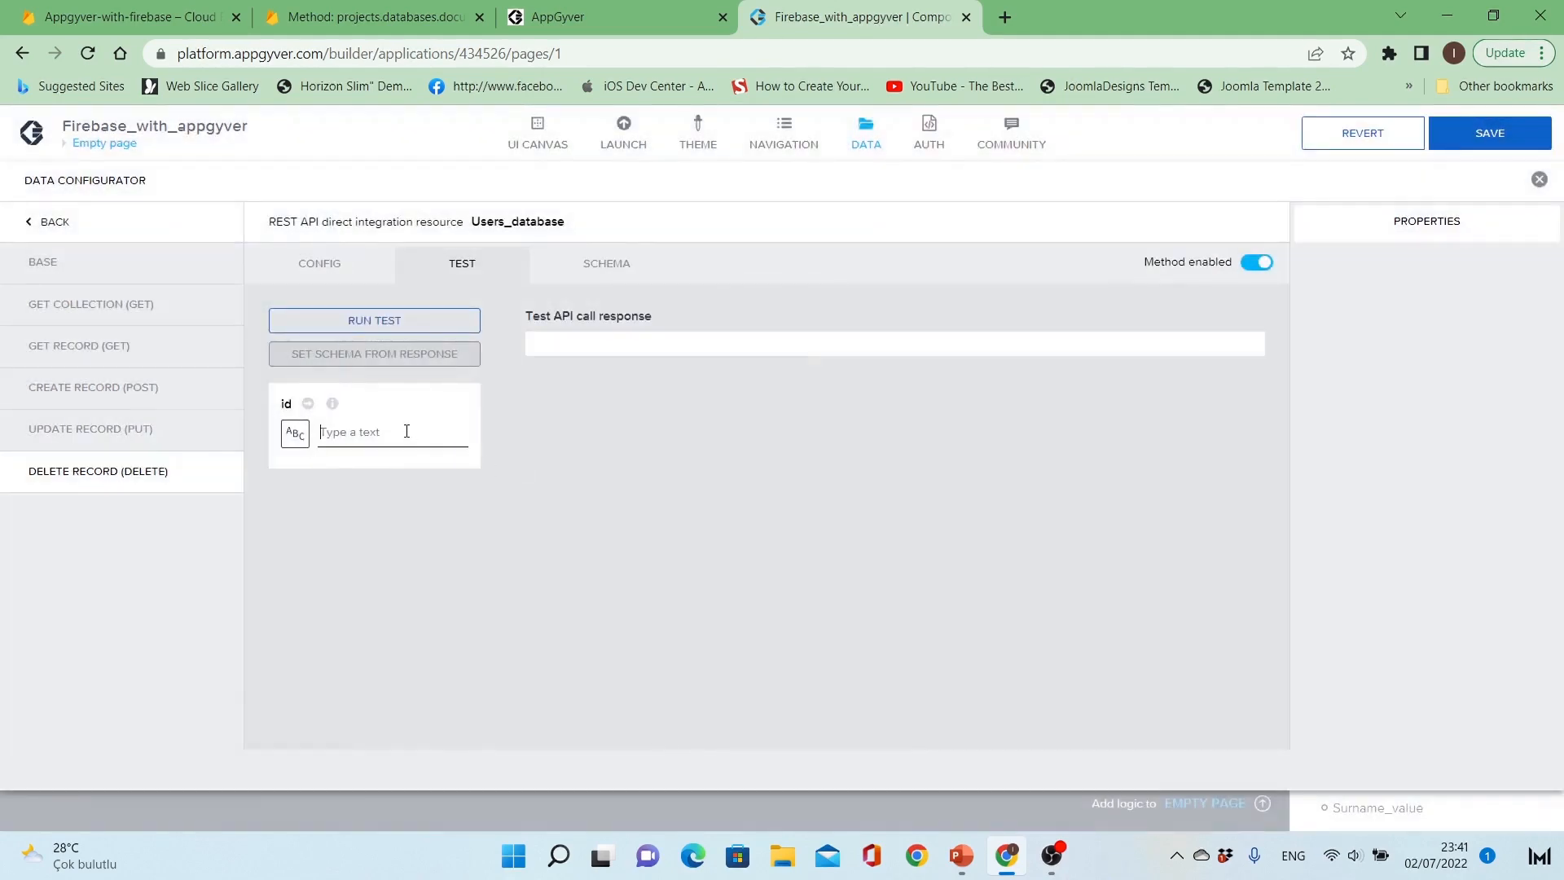
left_click(375, 16)
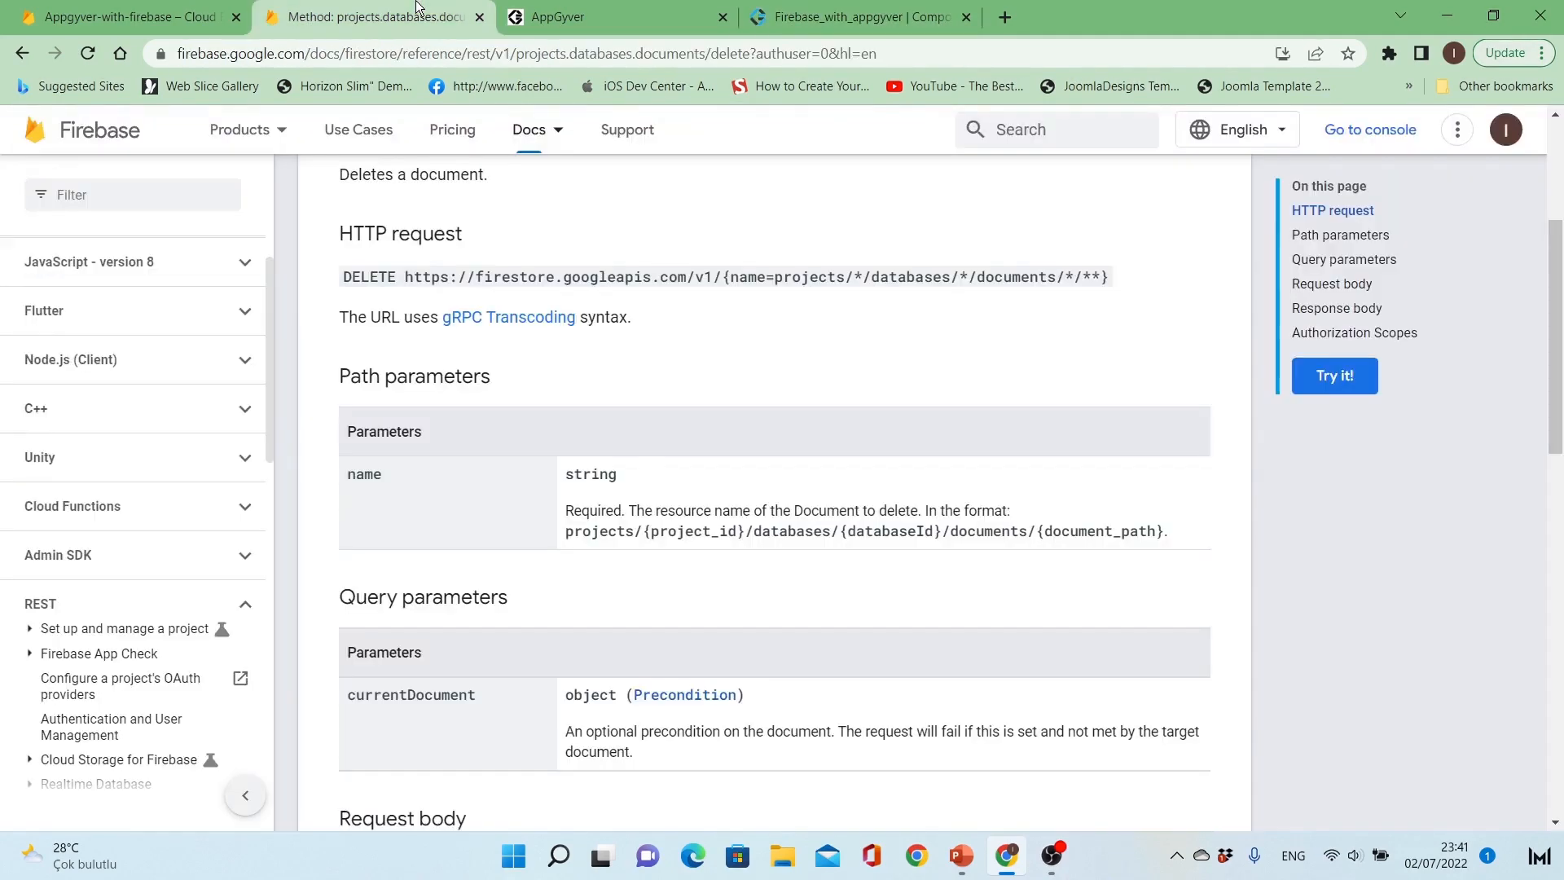
left_click(161, 8)
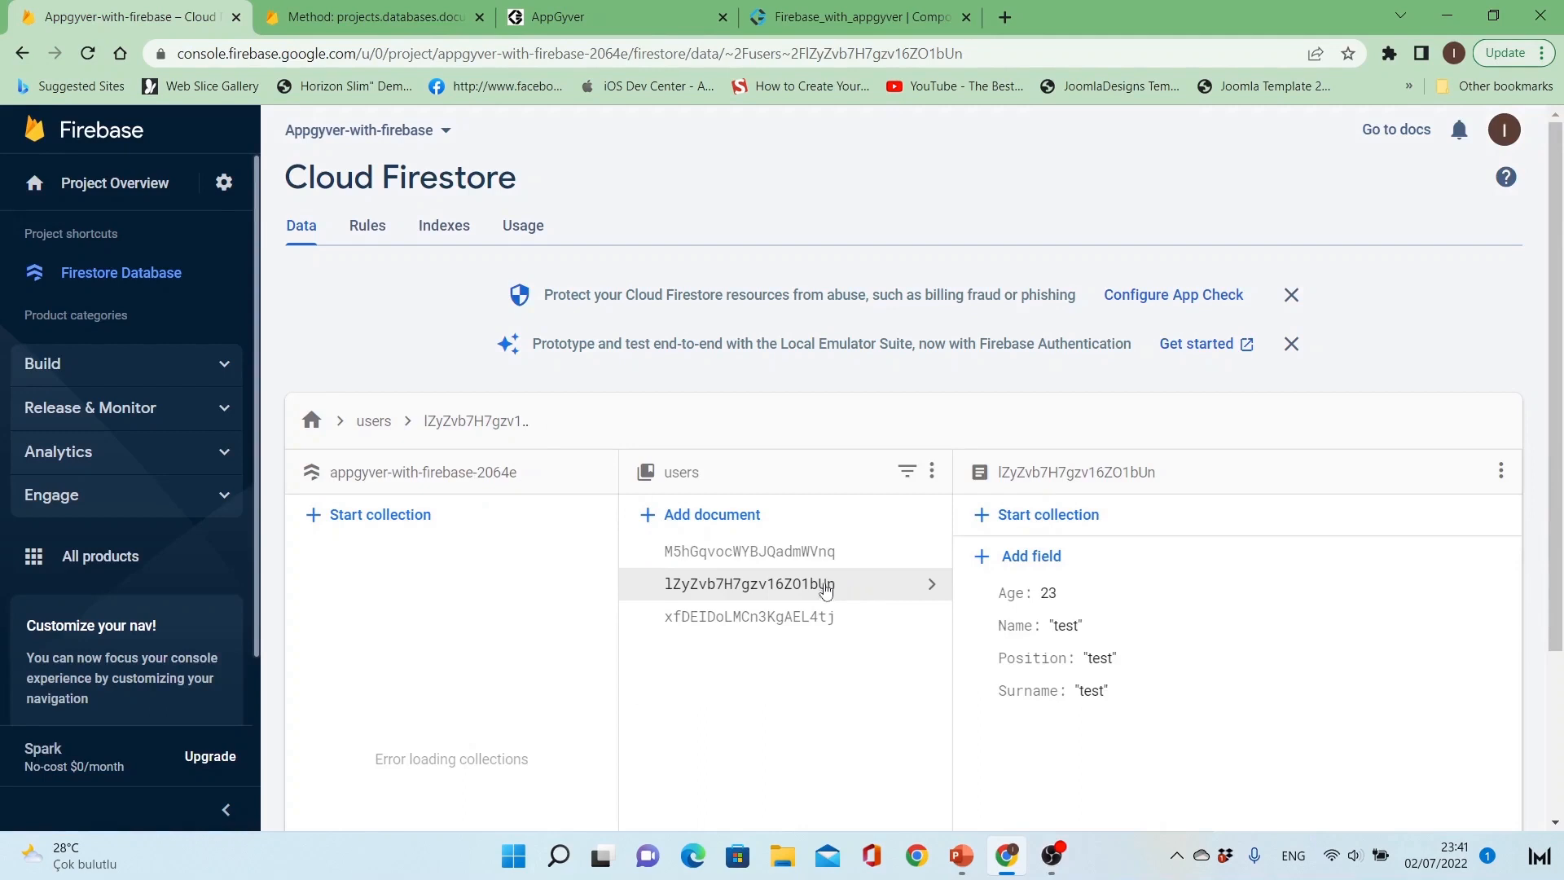
left_click_drag(826, 589, 668, 590)
key("ctrl+c")
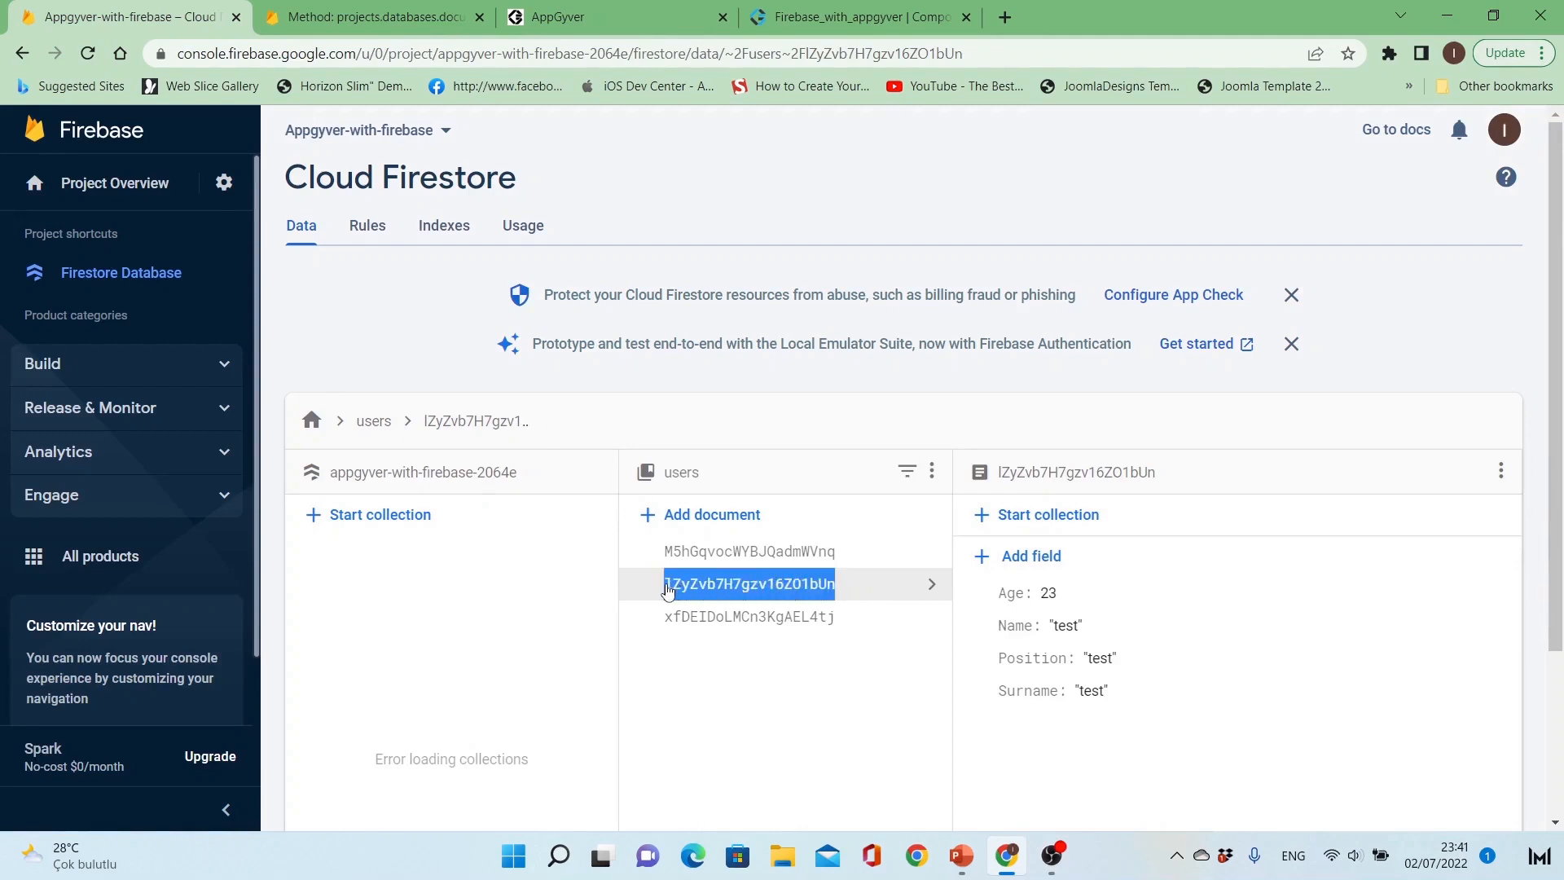
left_click(863, 16)
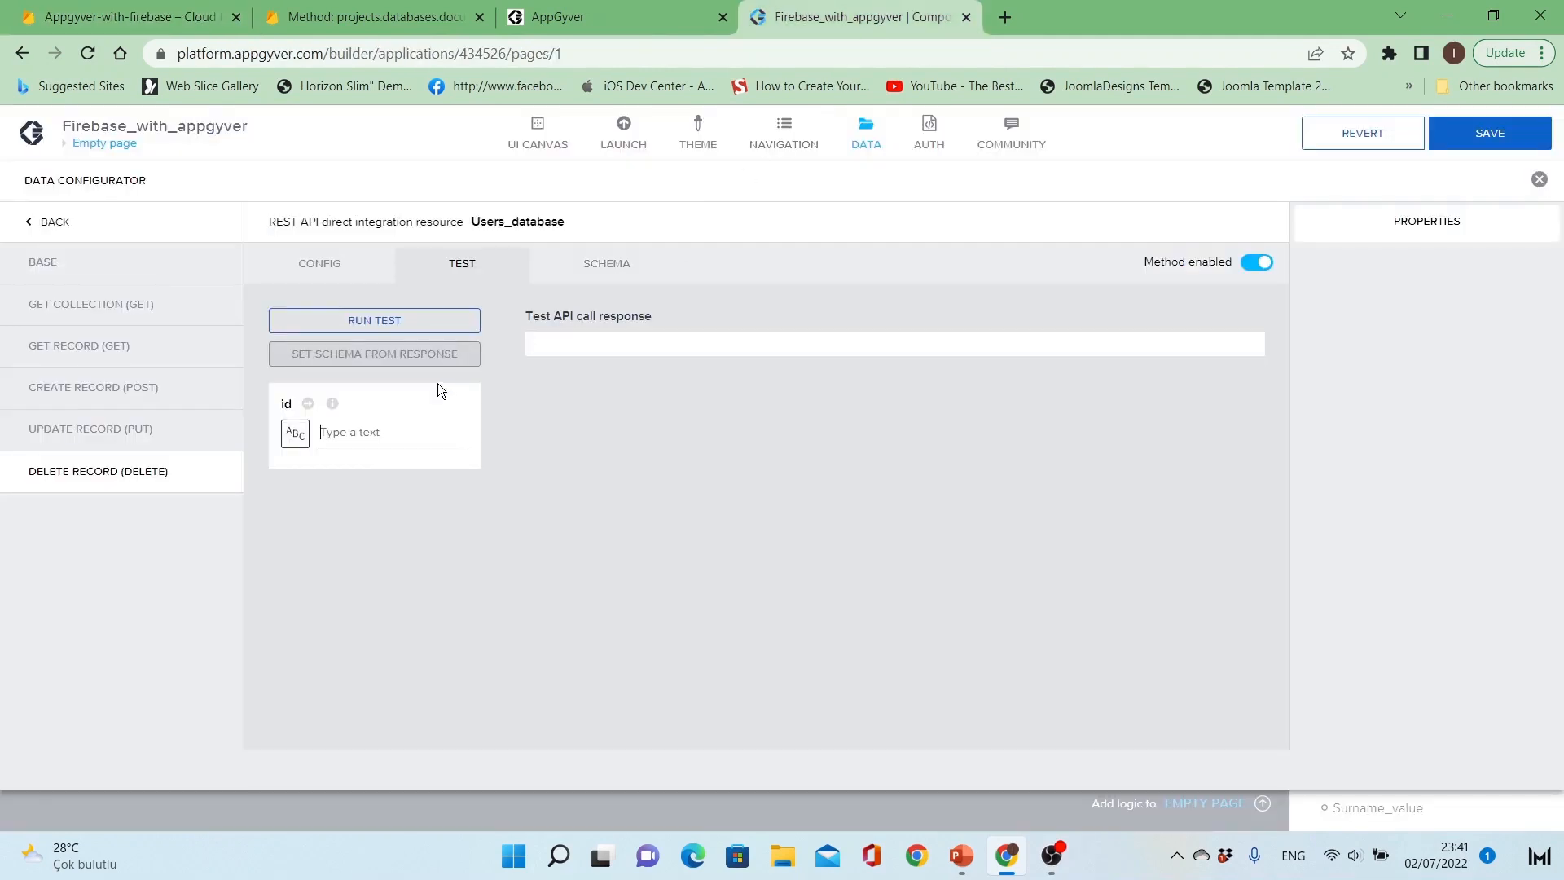
key("ctrl+v")
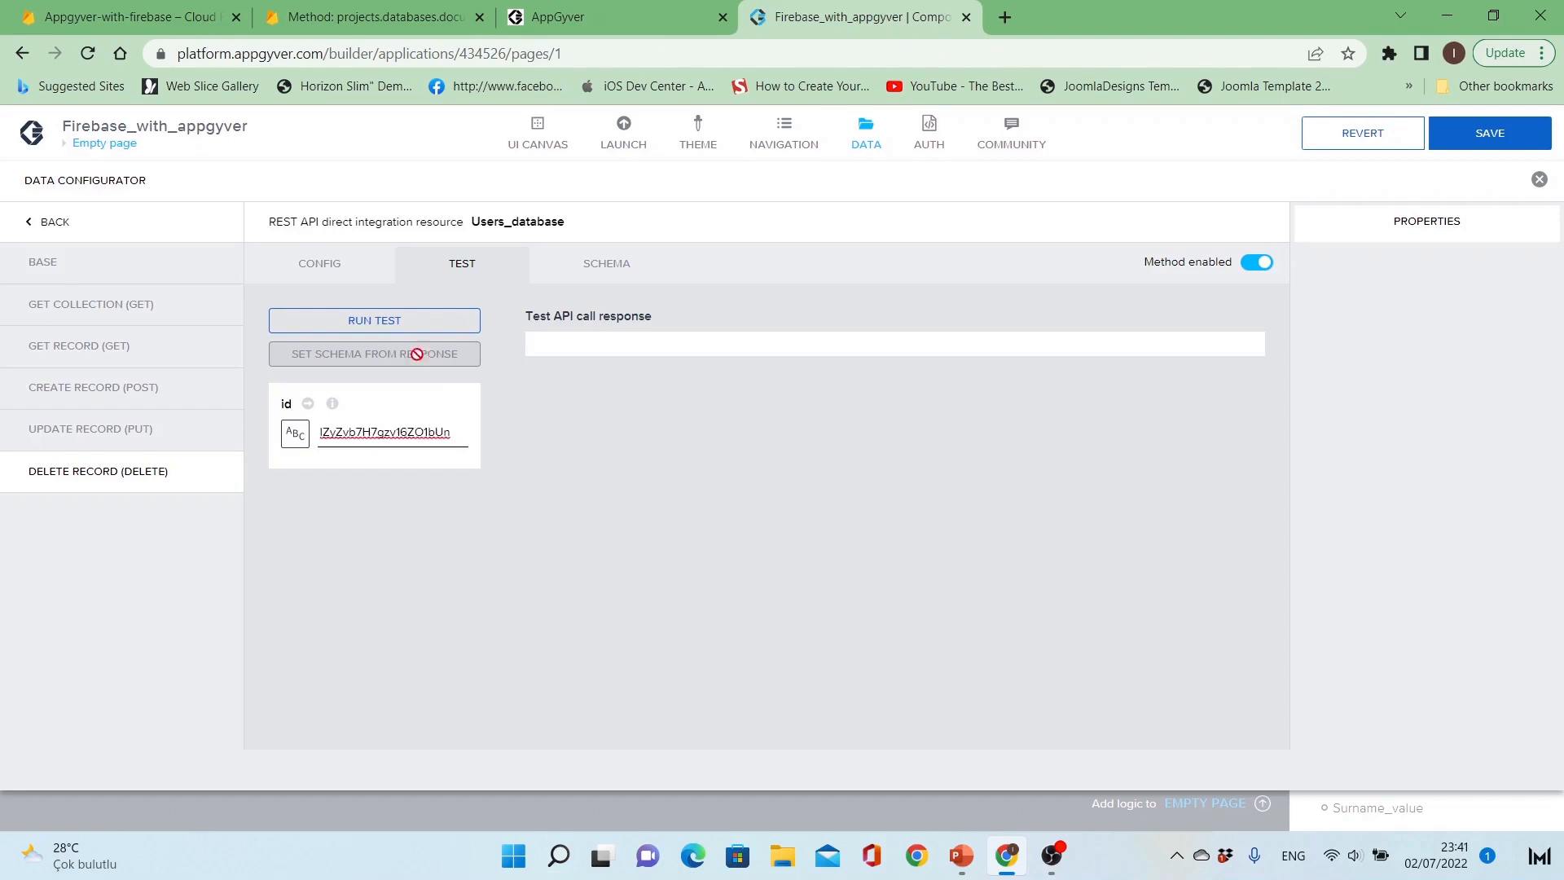
left_click(423, 326)
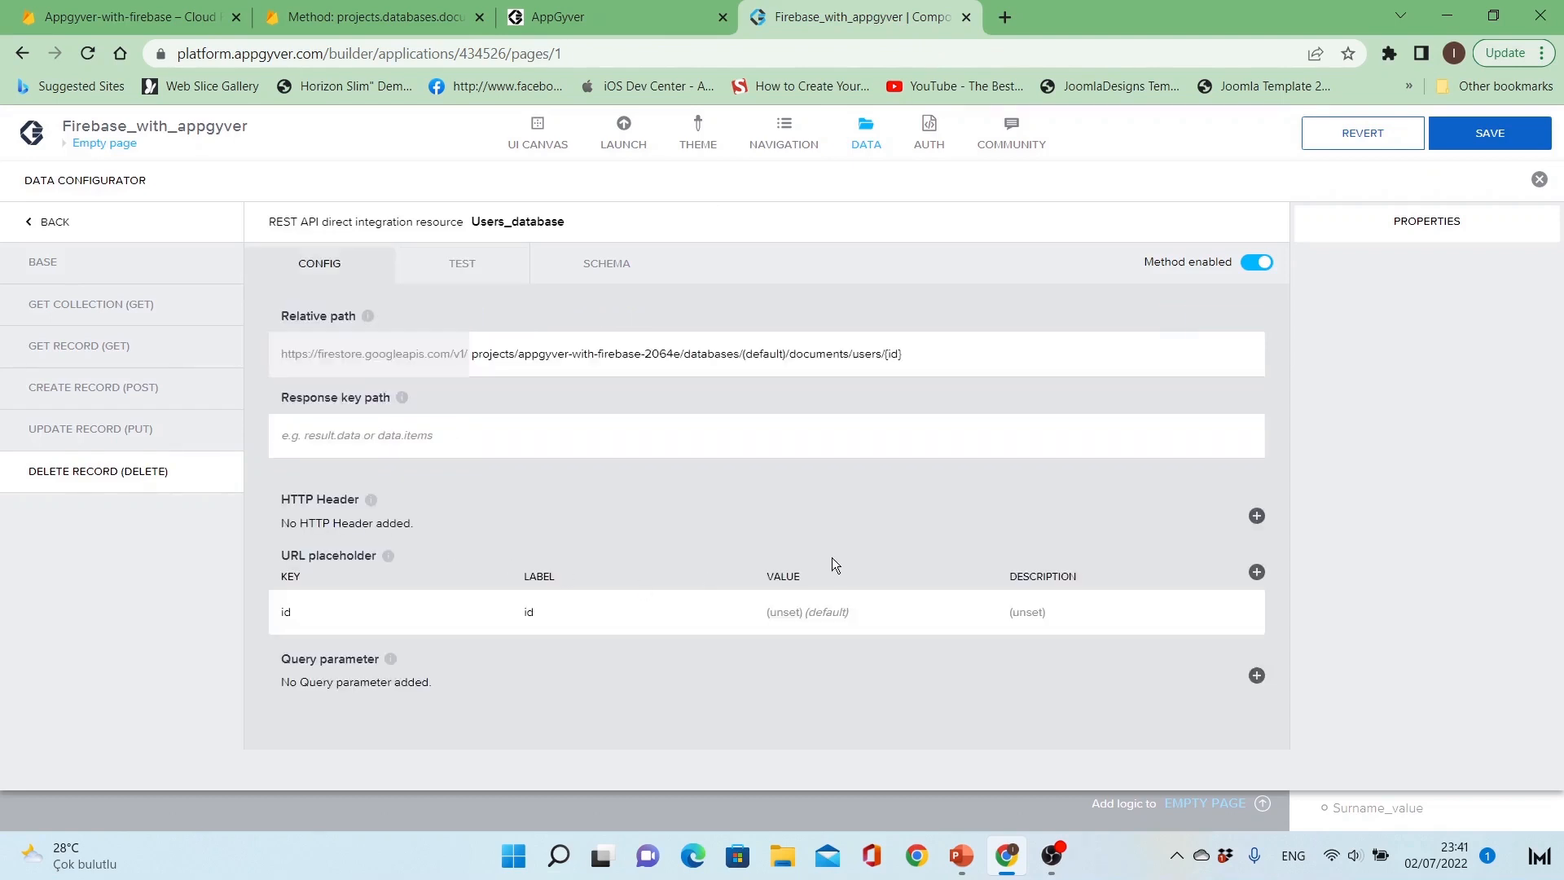
Step: Check the users collection in the Firestore console to confirm the test document was deleted
left_click(967, 359)
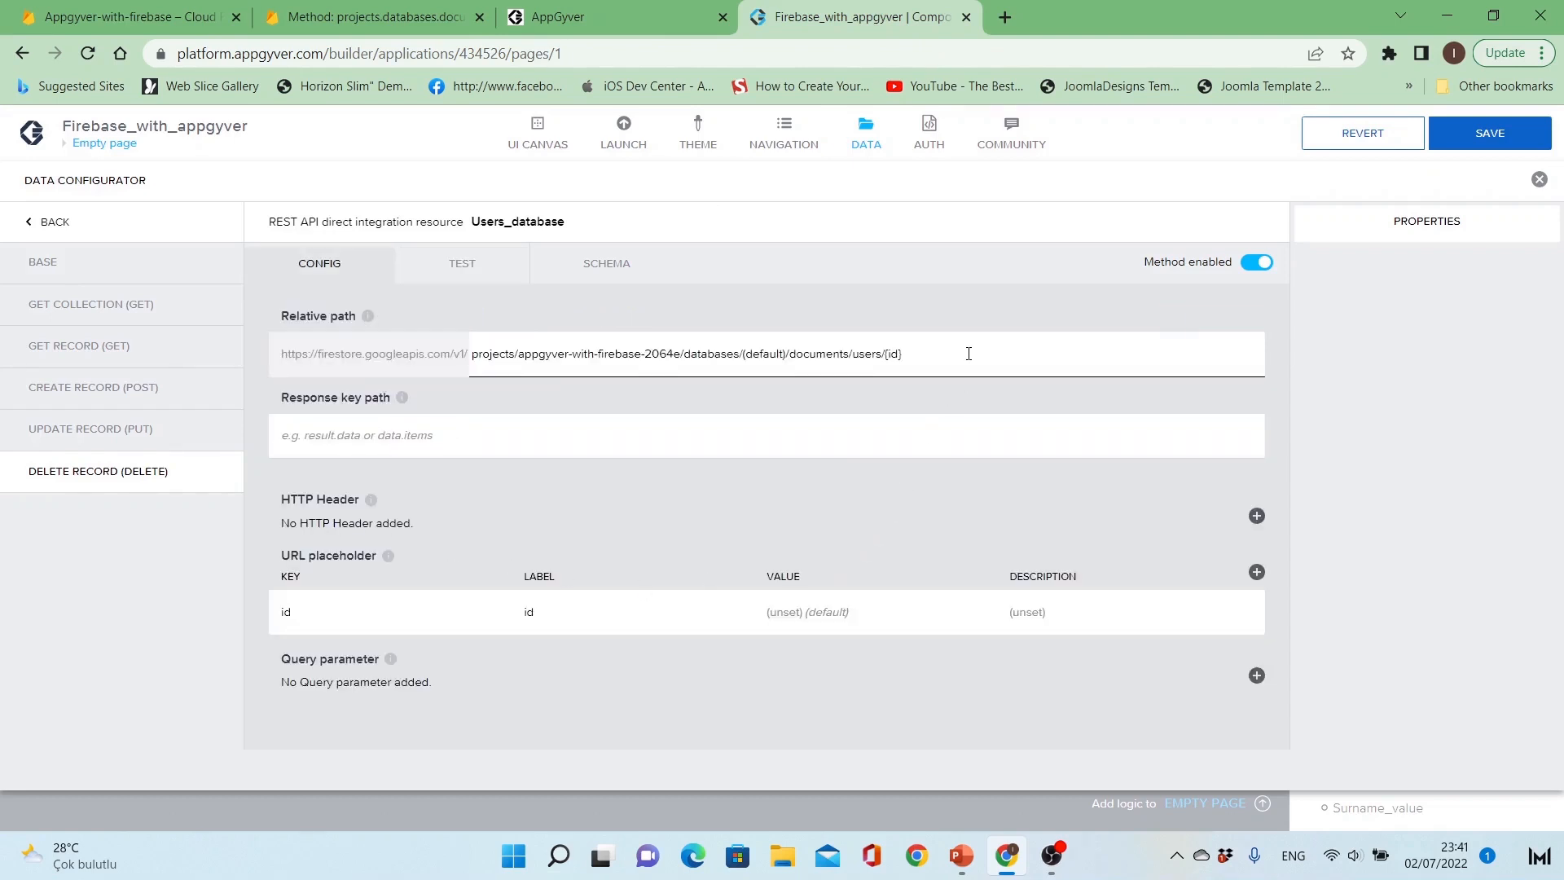
left_click(369, 17)
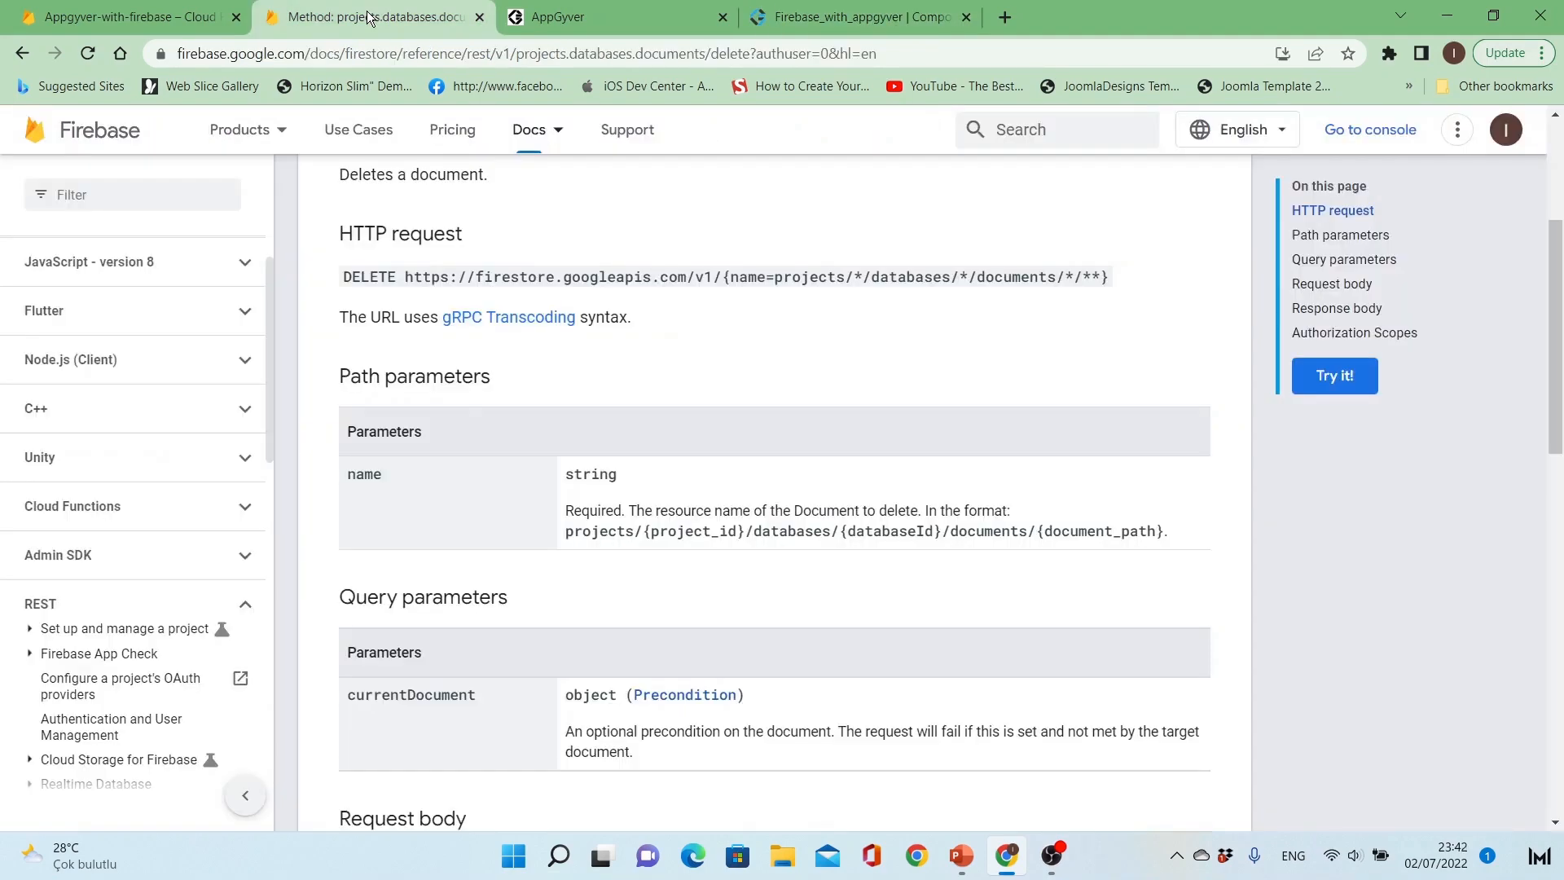
left_click(155, 18)
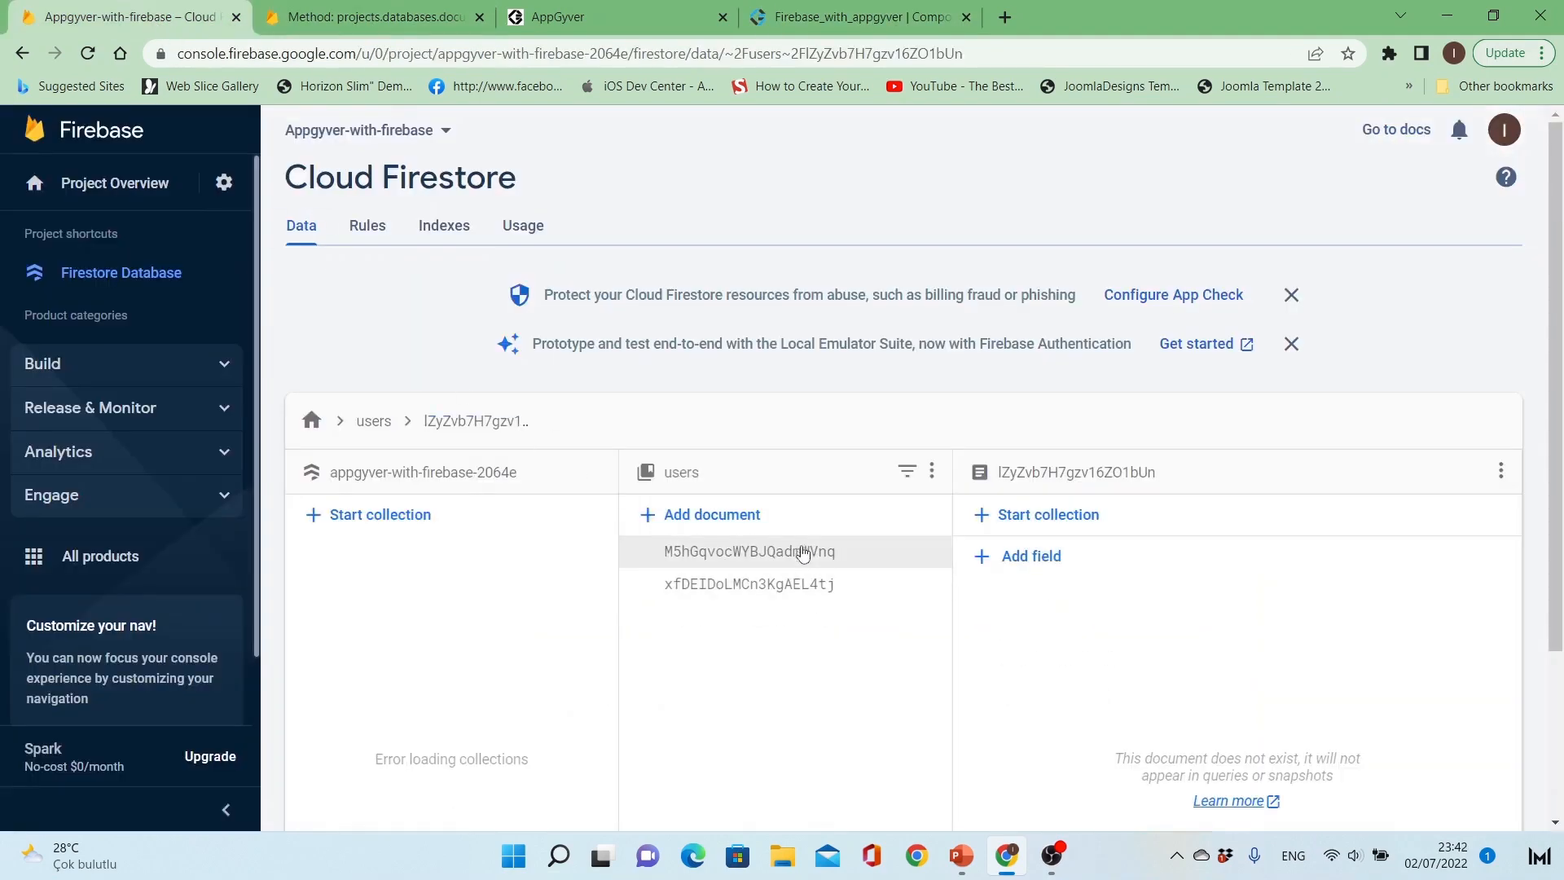
left_click(865, 10)
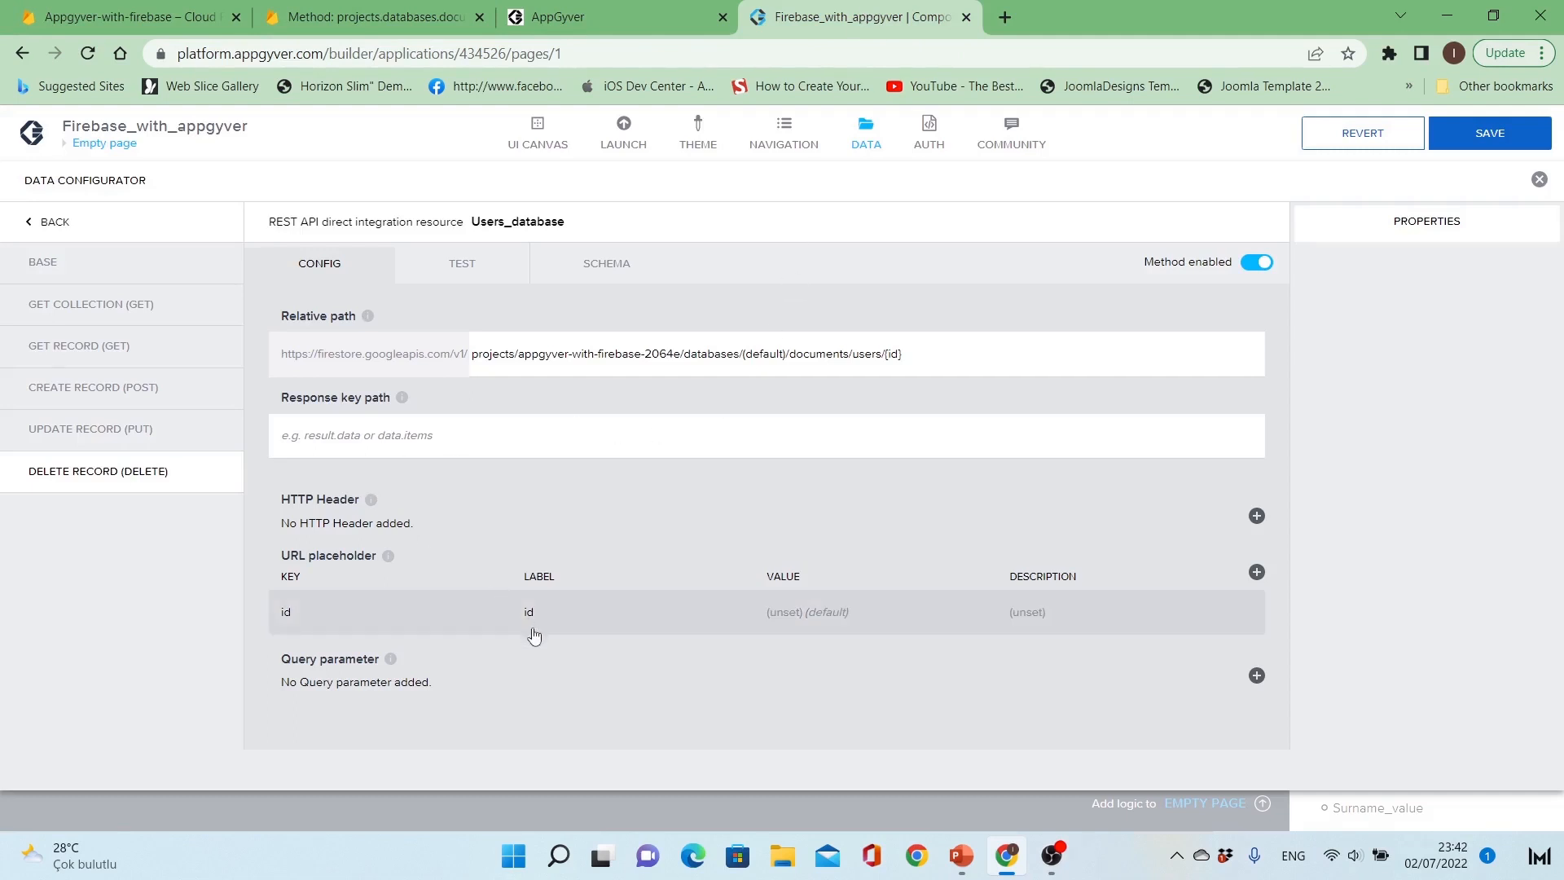
Step: Set the Delete Record method's schema from the test response
left_click(462, 263)
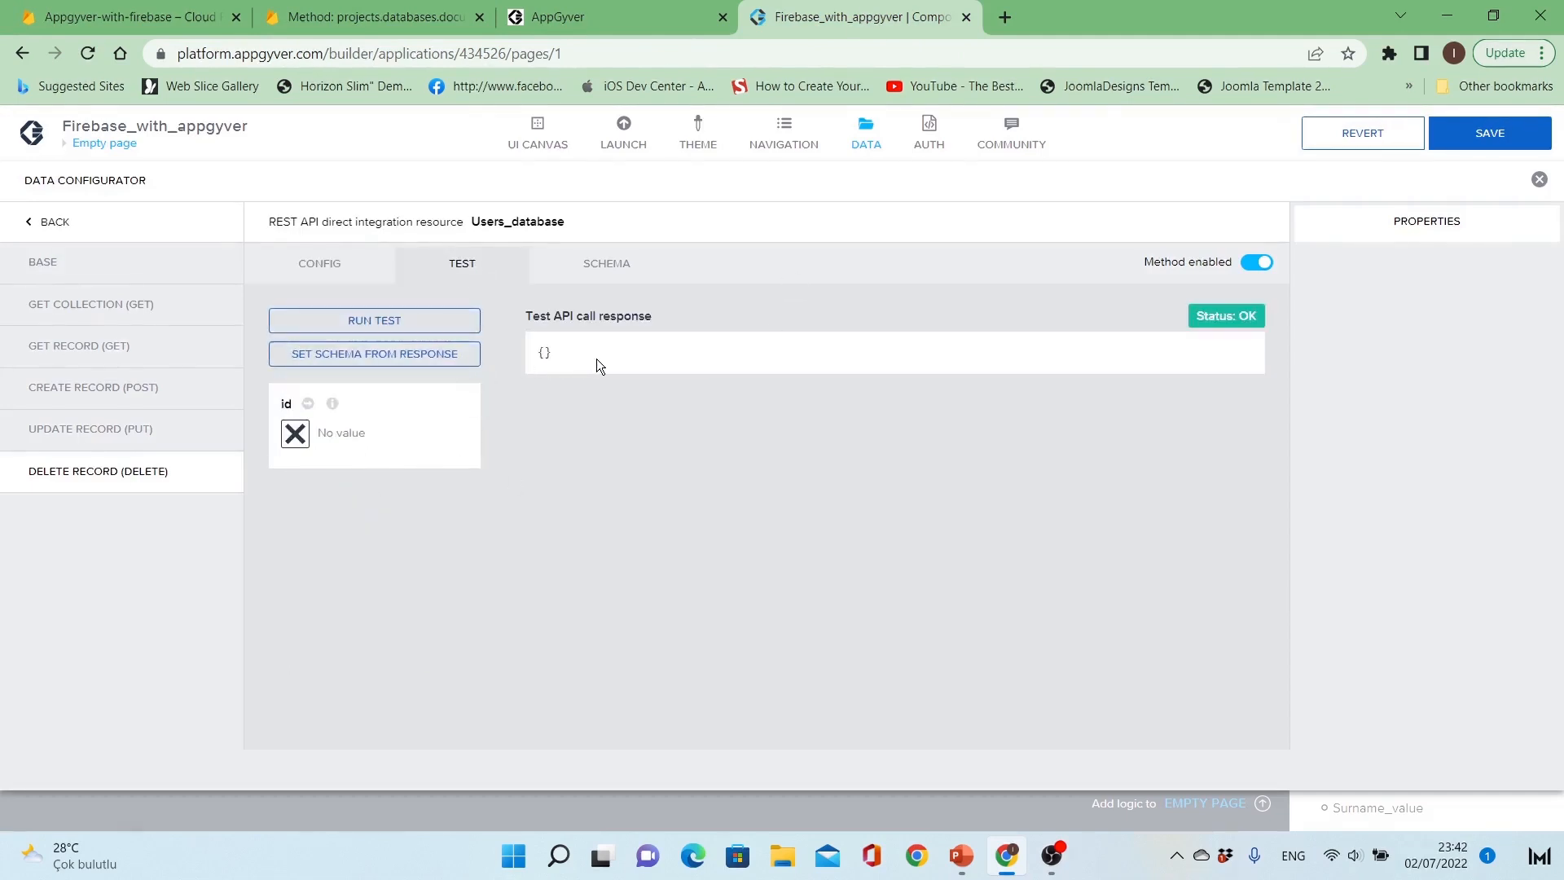
double_click(546, 351)
left_click(542, 352)
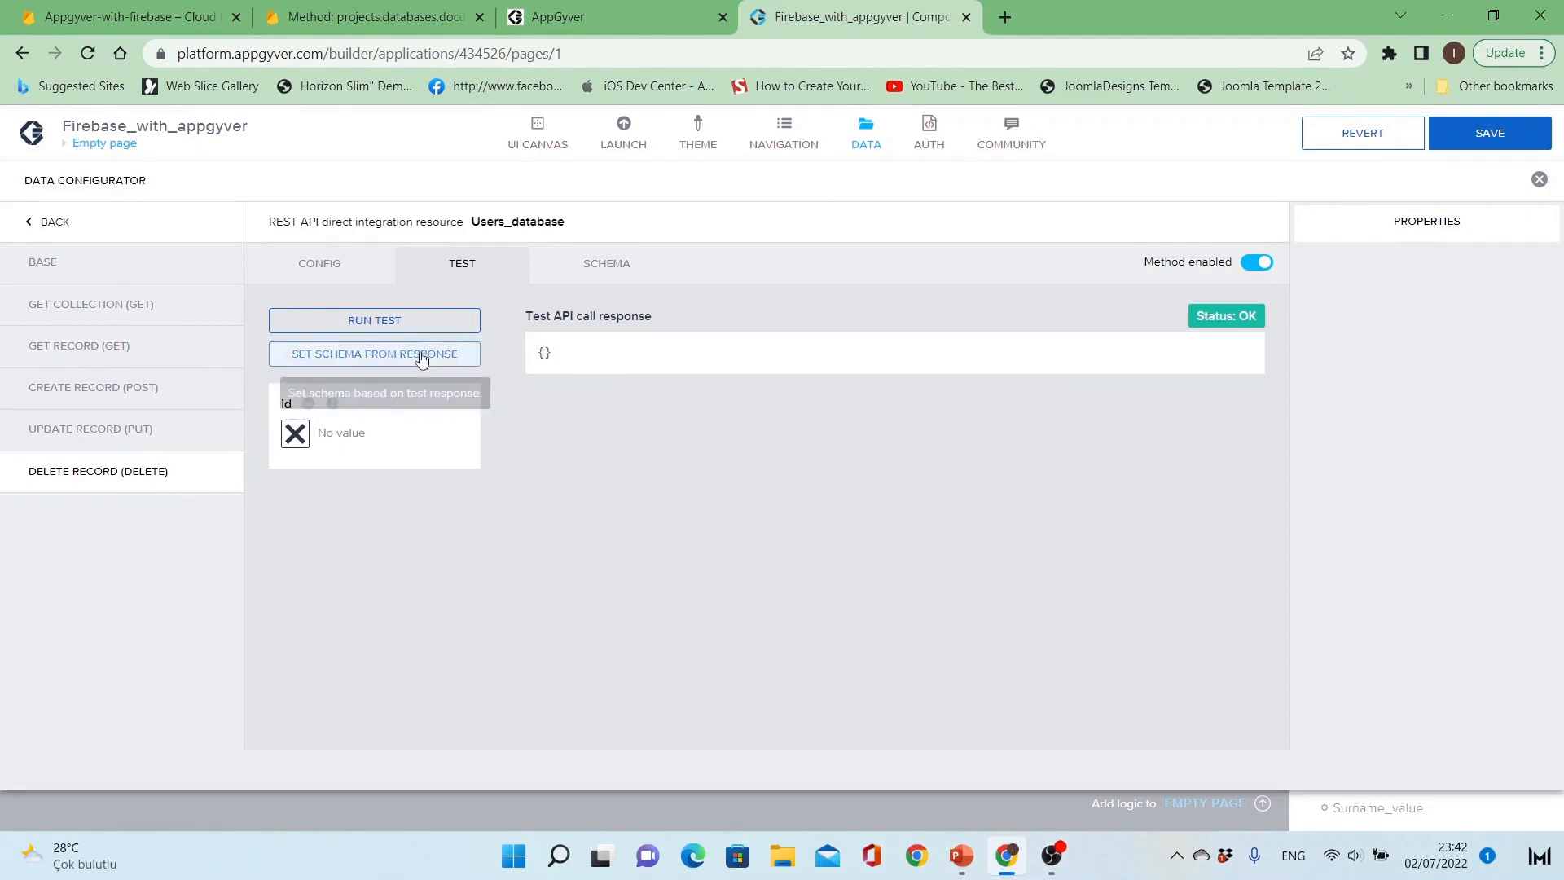
left_click(414, 355)
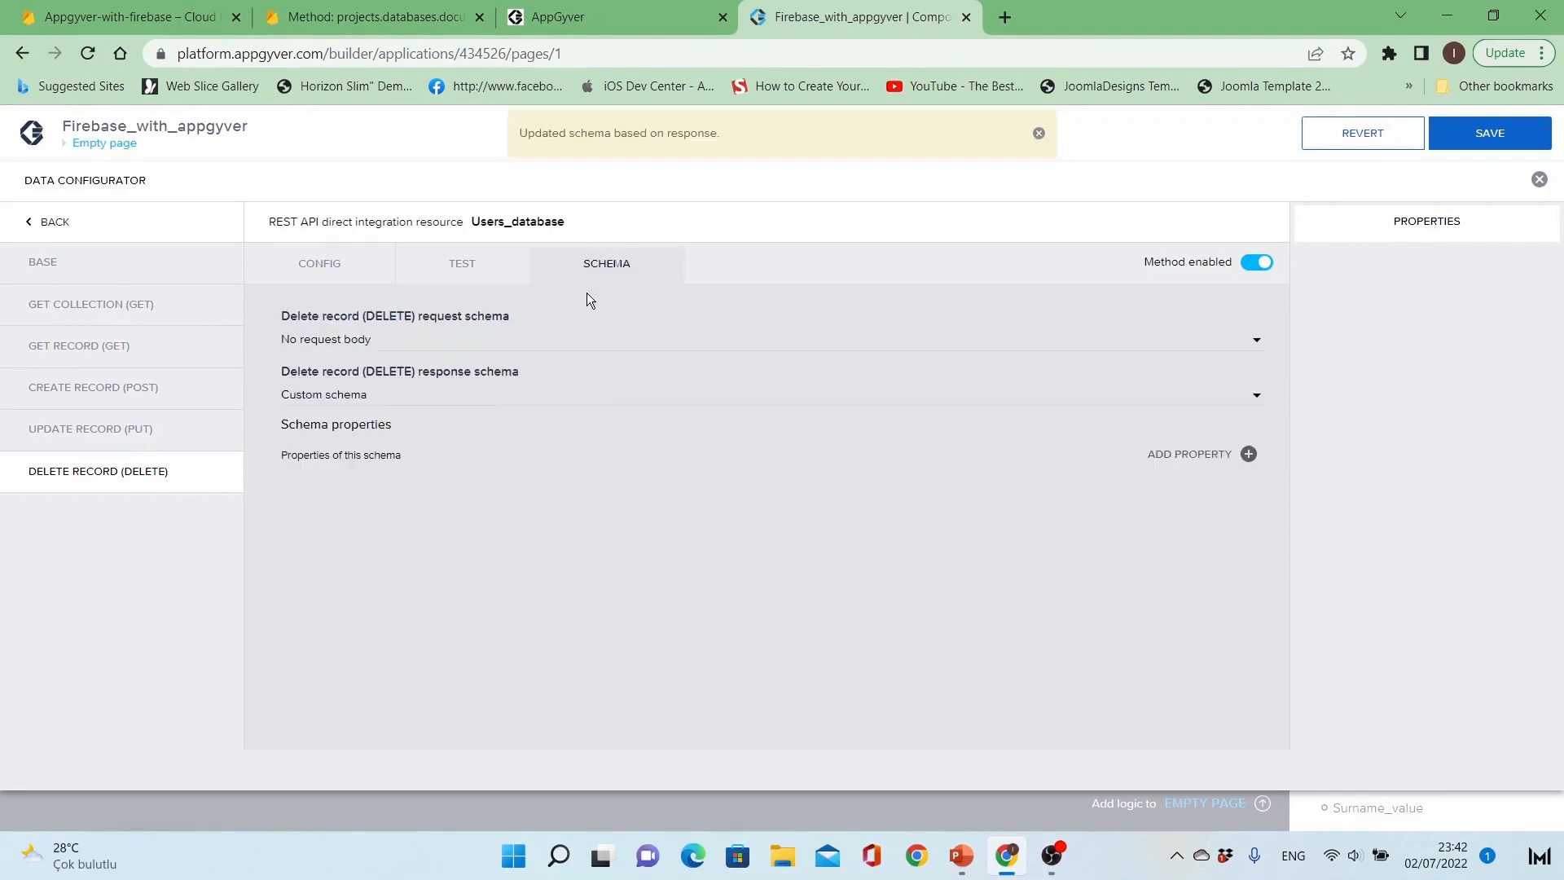
left_click(455, 264)
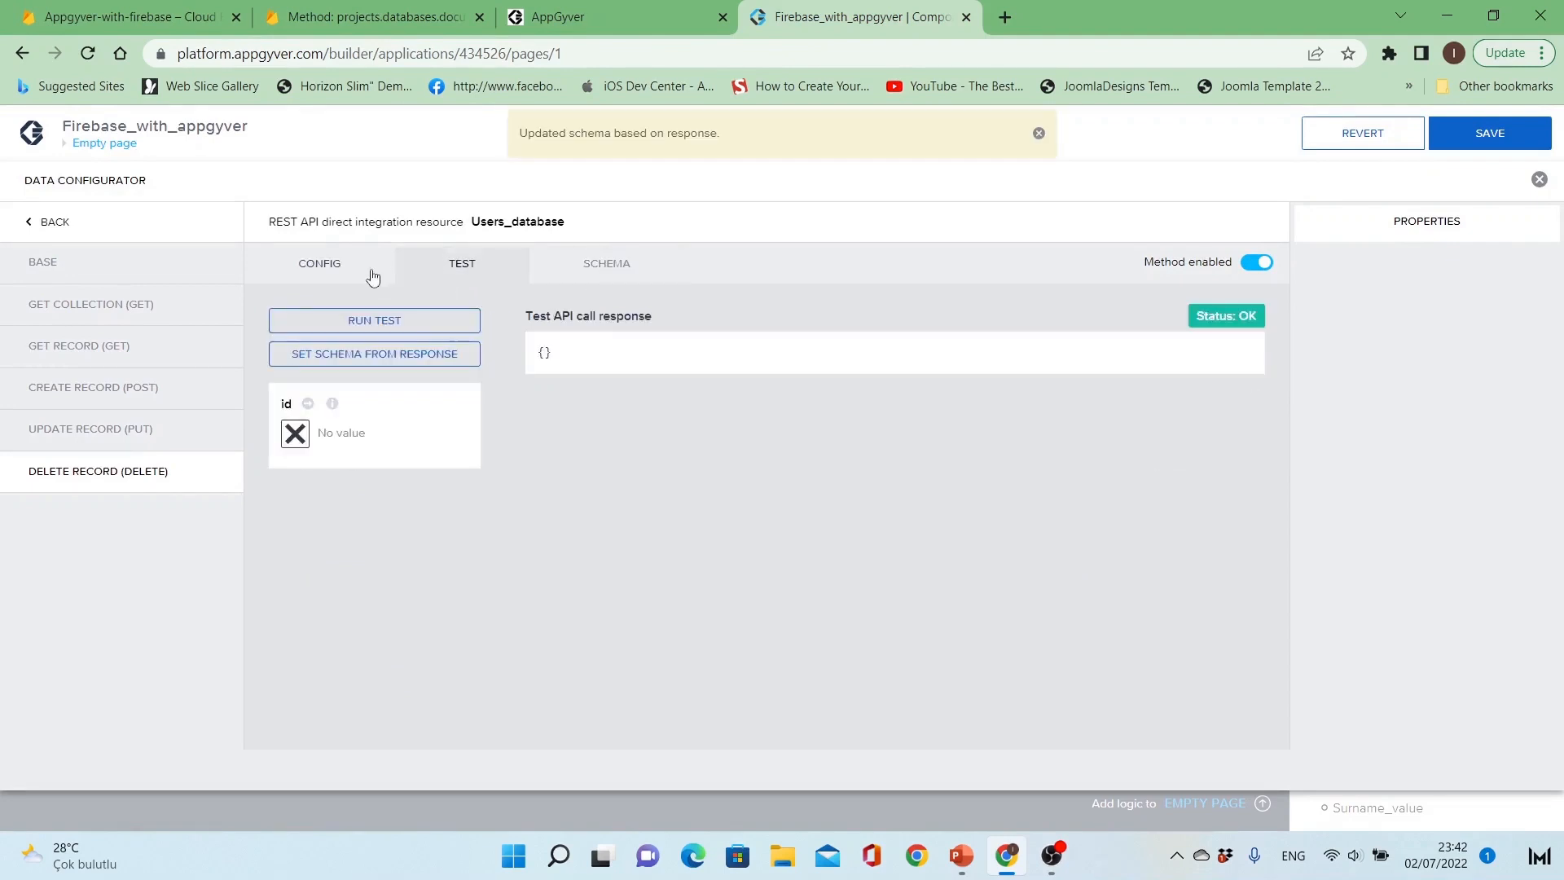
left_click(353, 273)
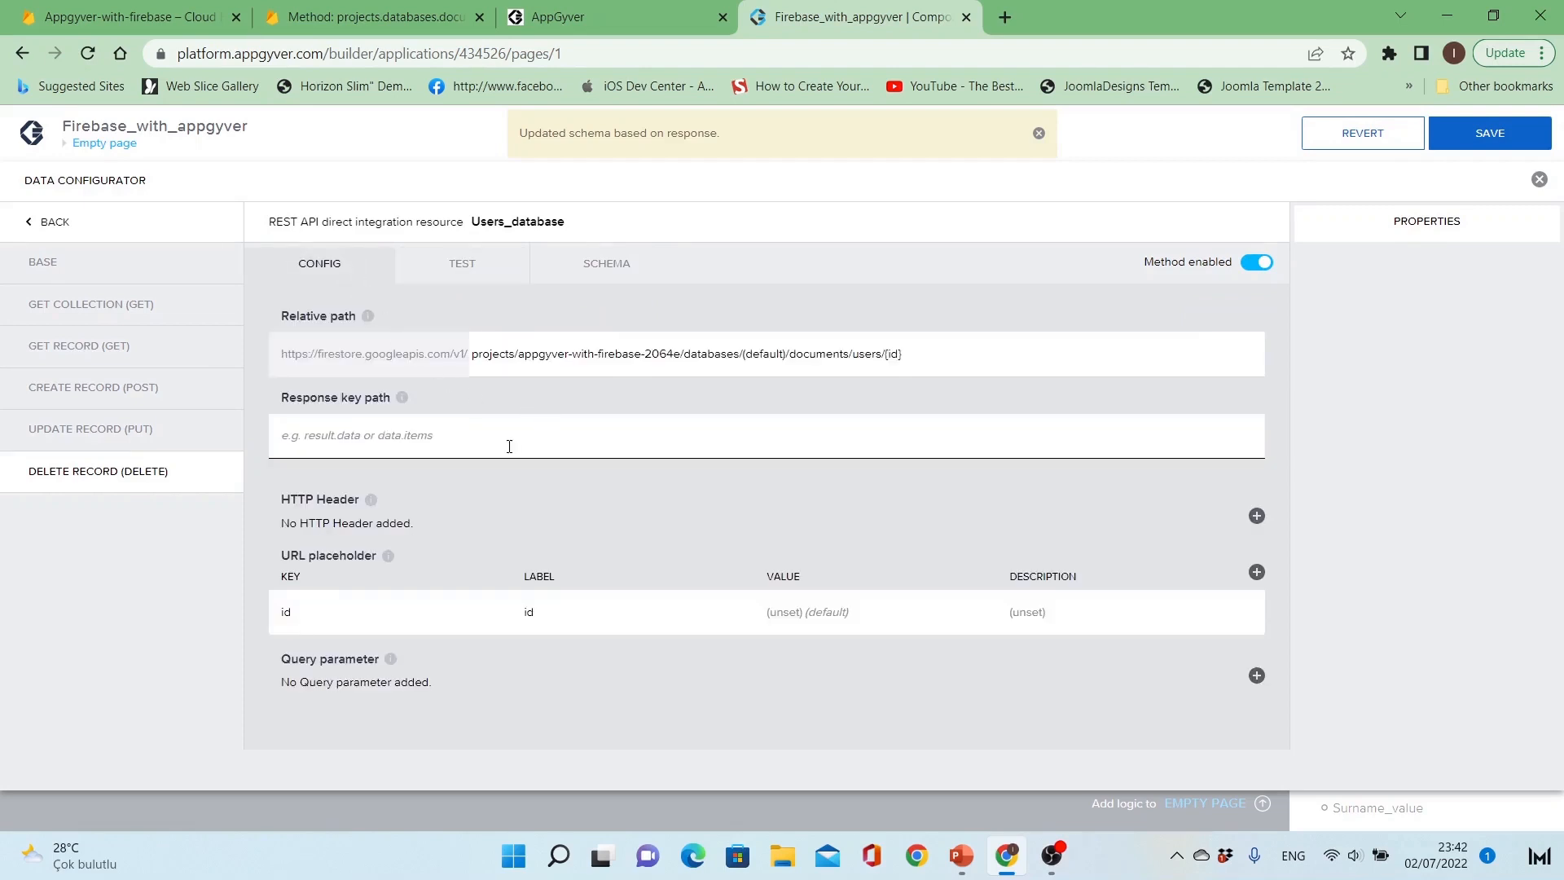
Step: Review each of the resource's methods and save the application
left_click(152, 312)
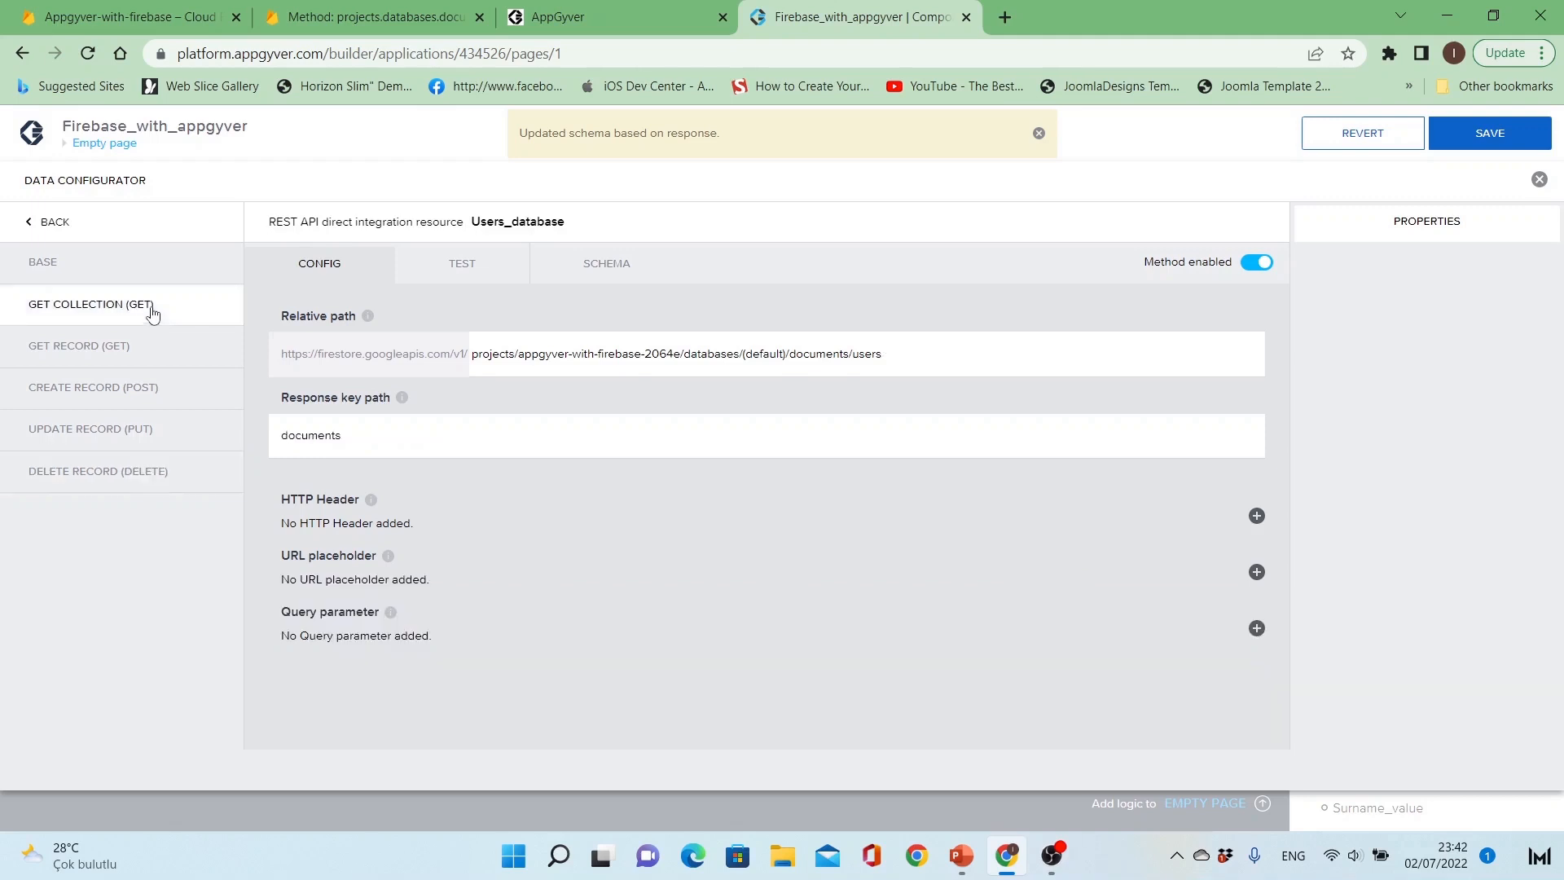
left_click(149, 348)
left_click(158, 392)
left_click(153, 430)
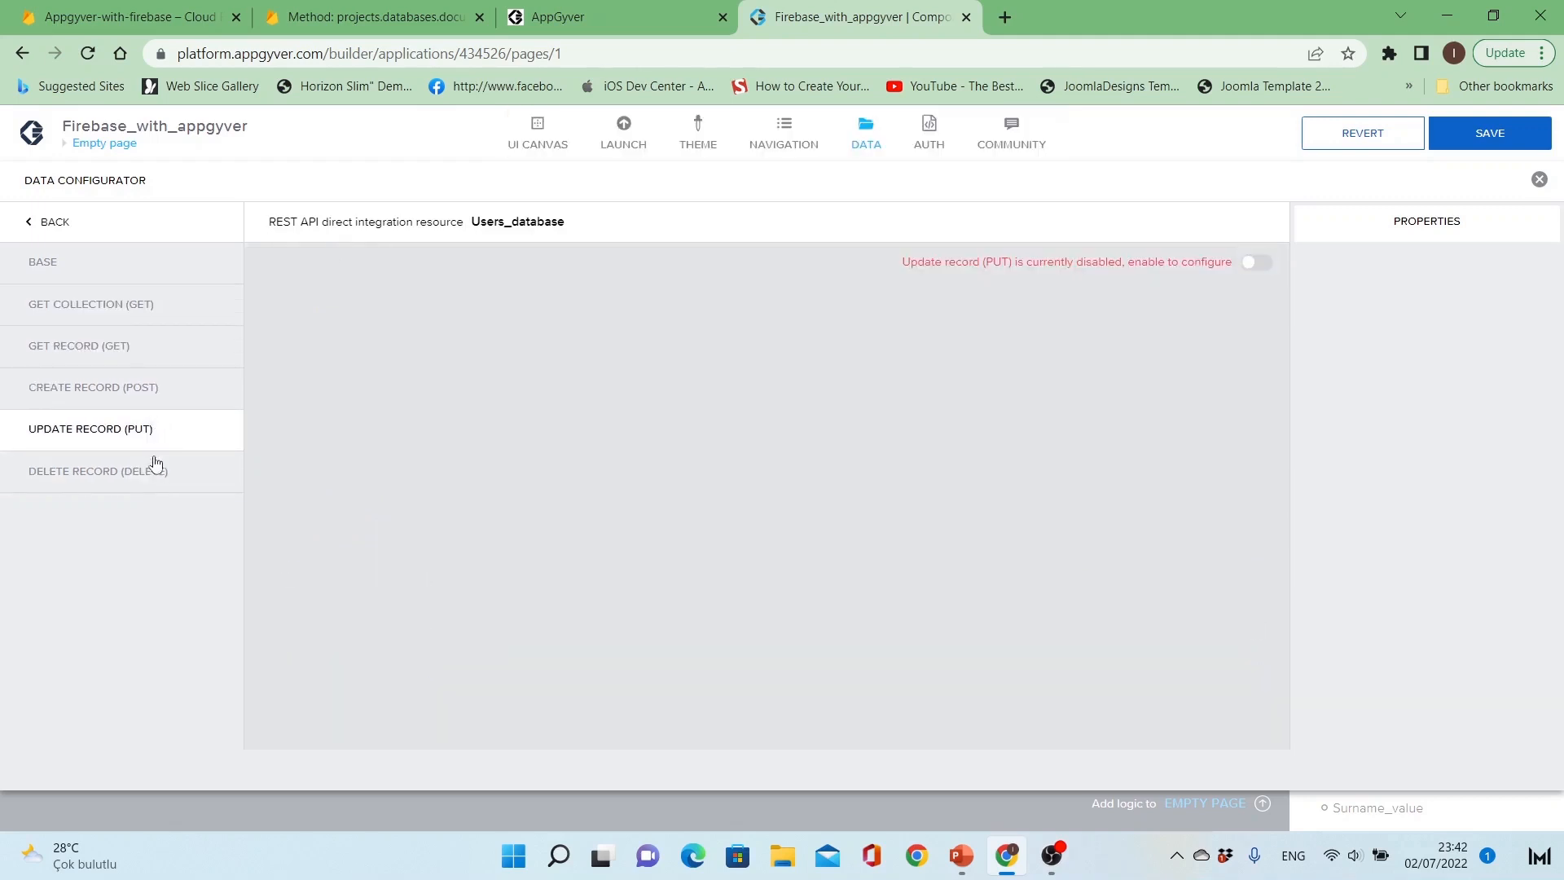
left_click(156, 468)
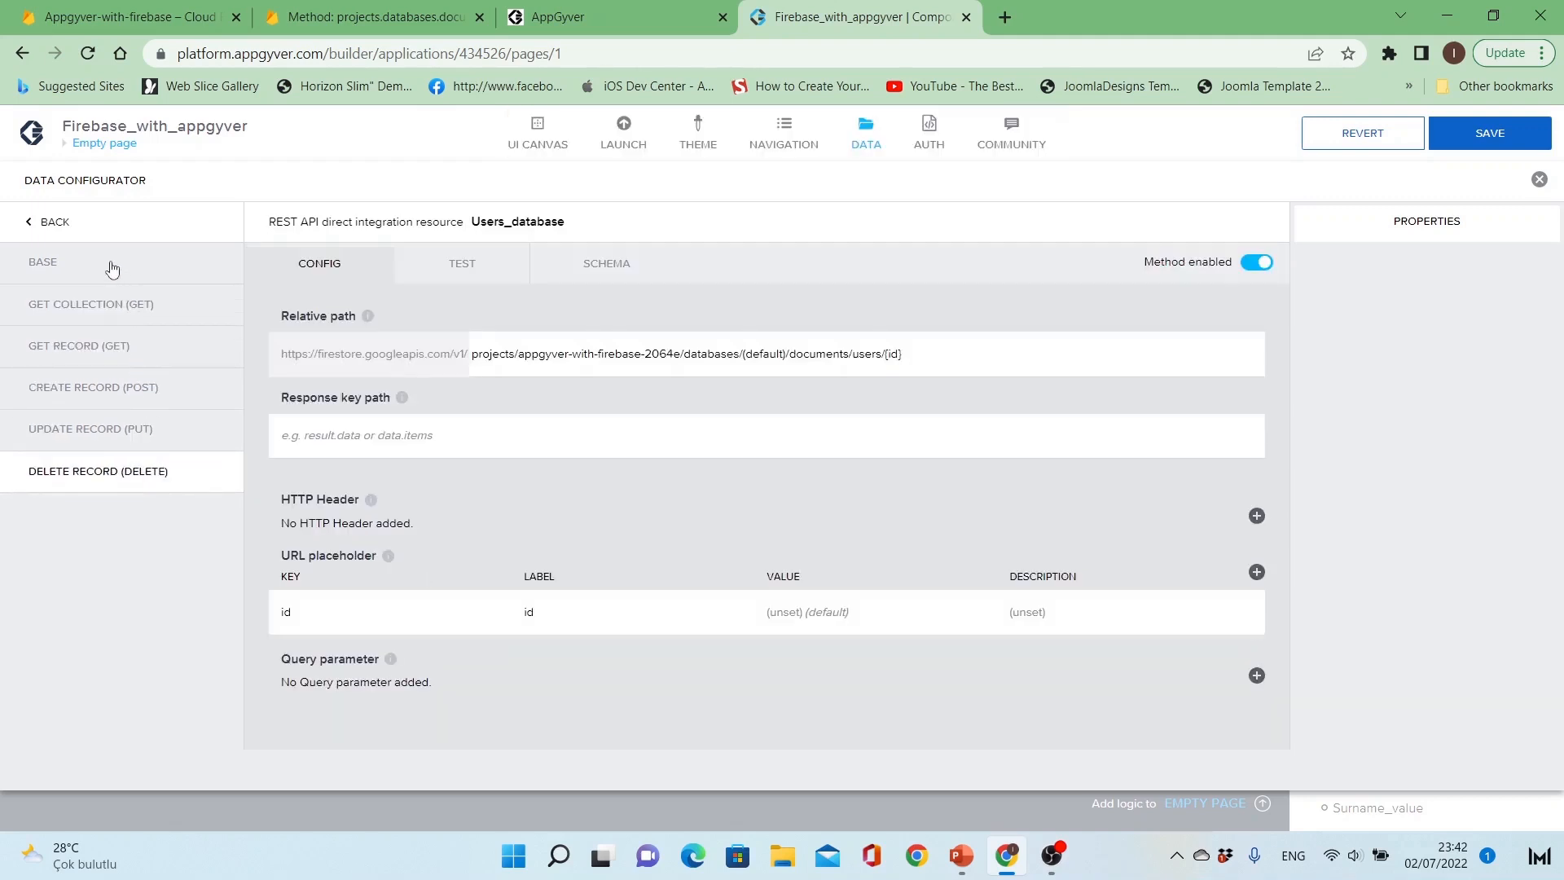
left_click(113, 304)
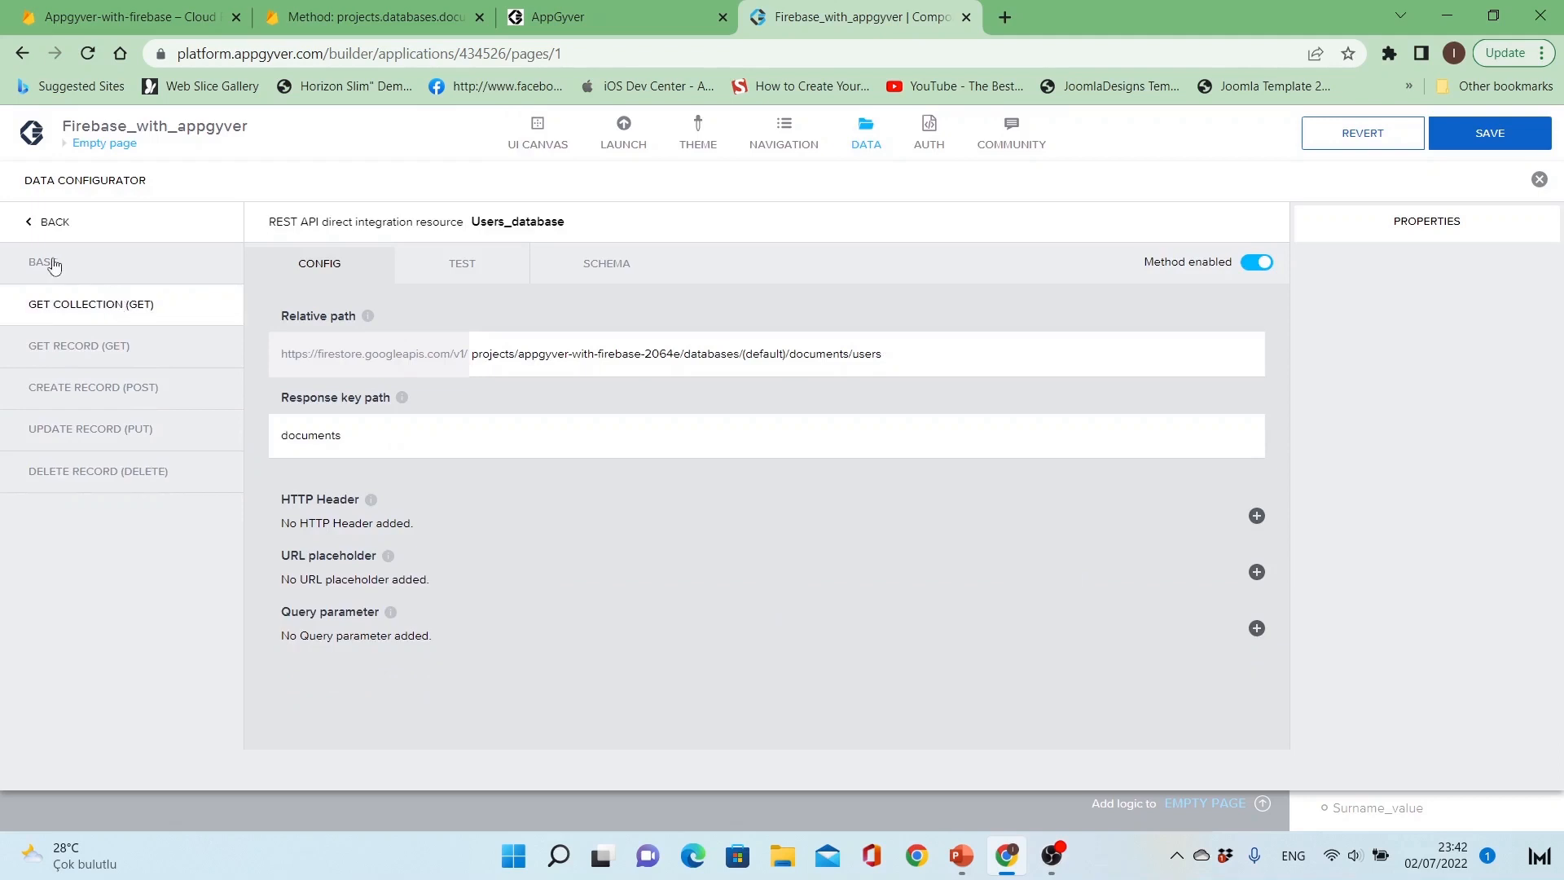
left_click(1538, 132)
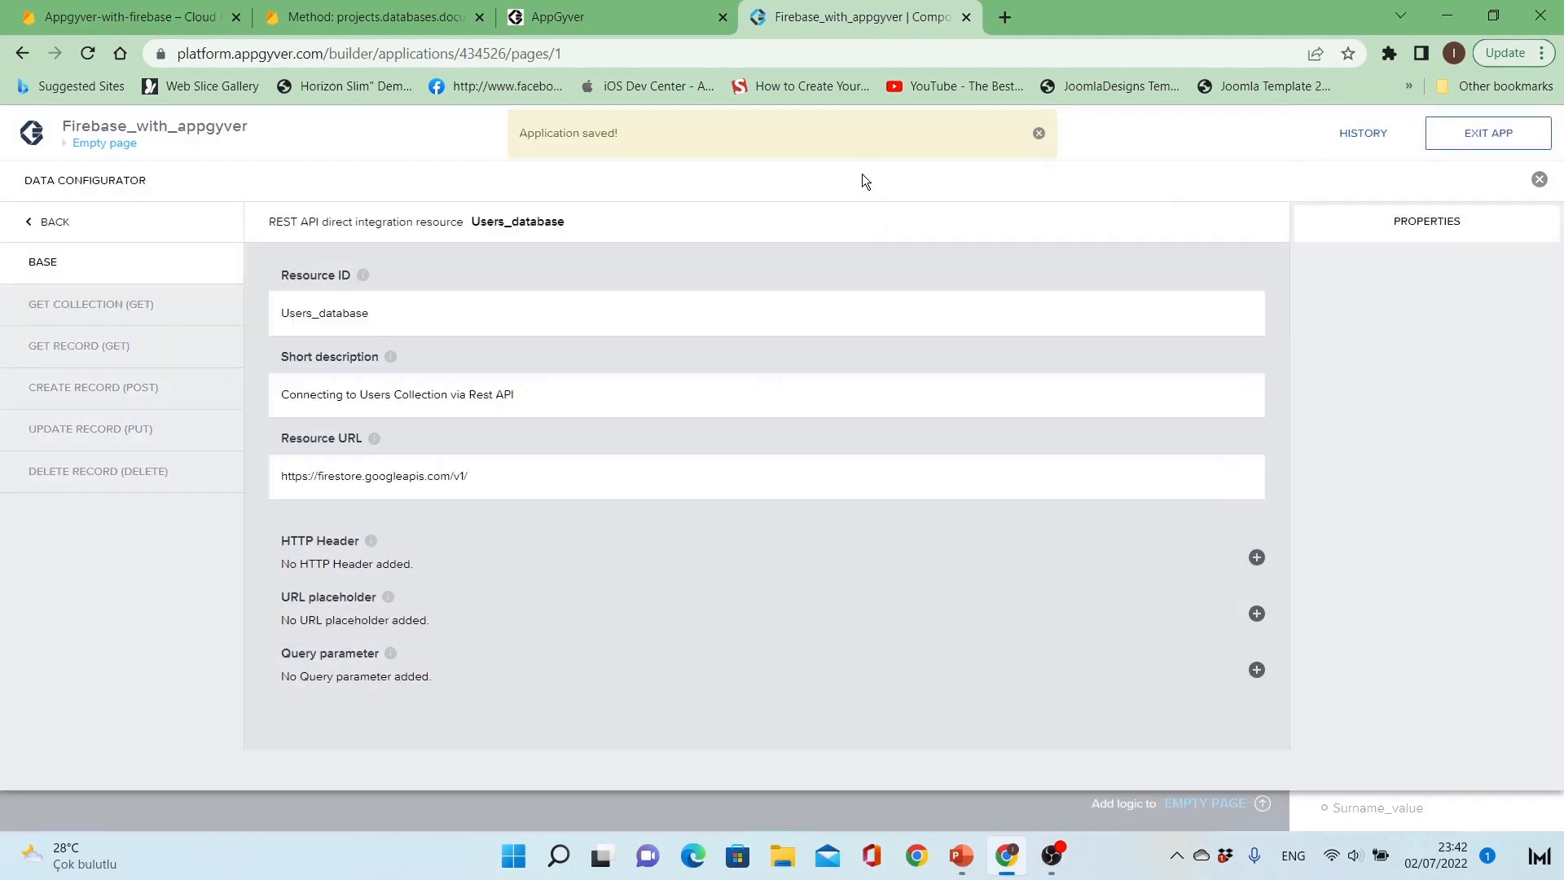
Step: Add a page data variable from the Users_database resource
left_click(864, 137)
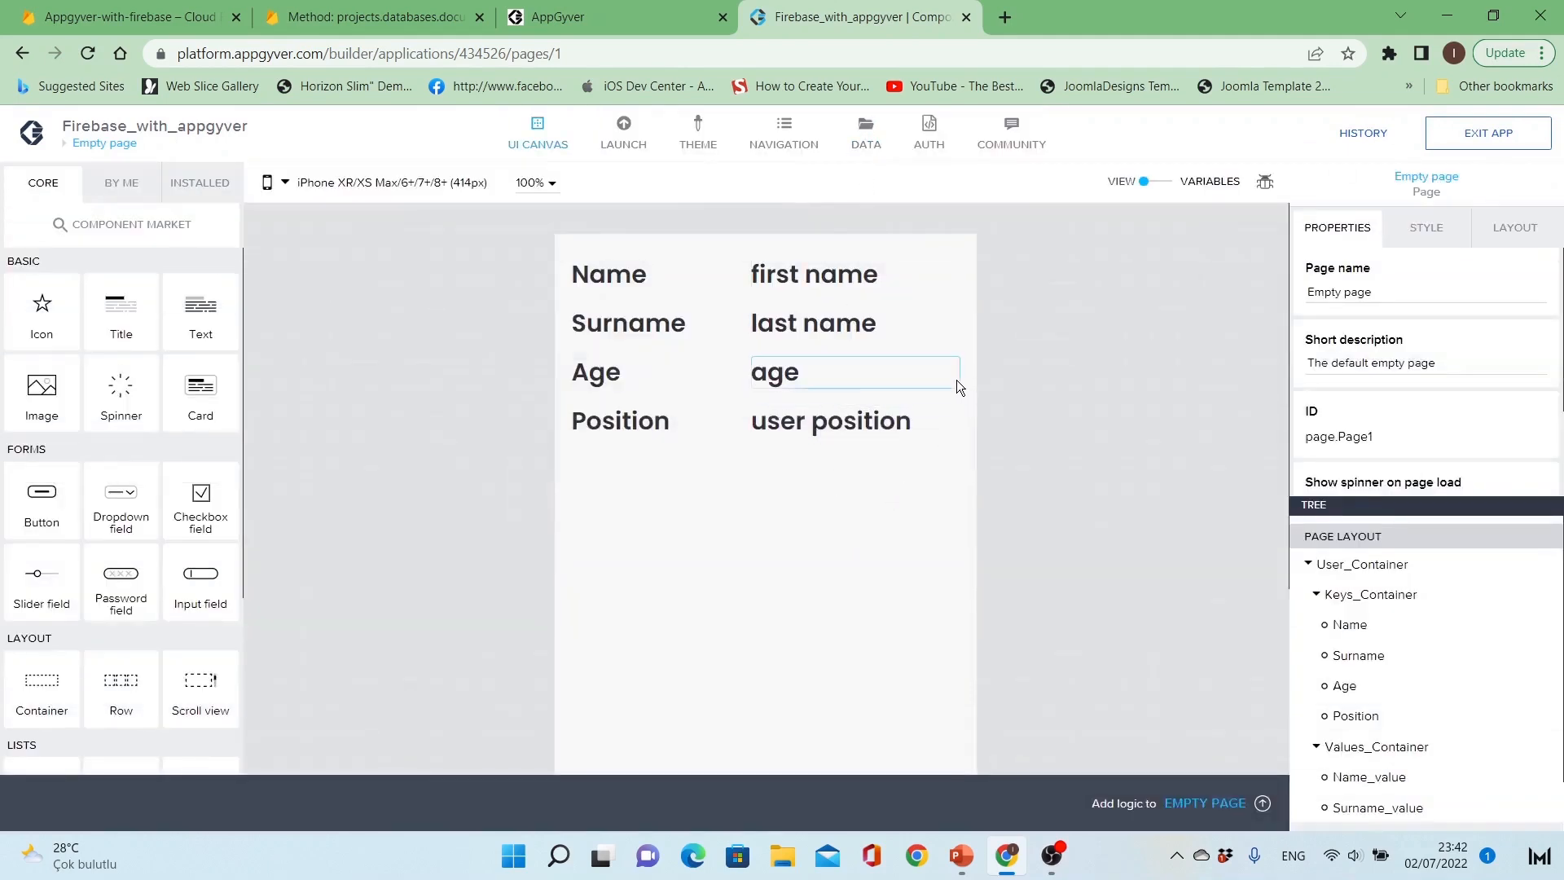
left_click(738, 403)
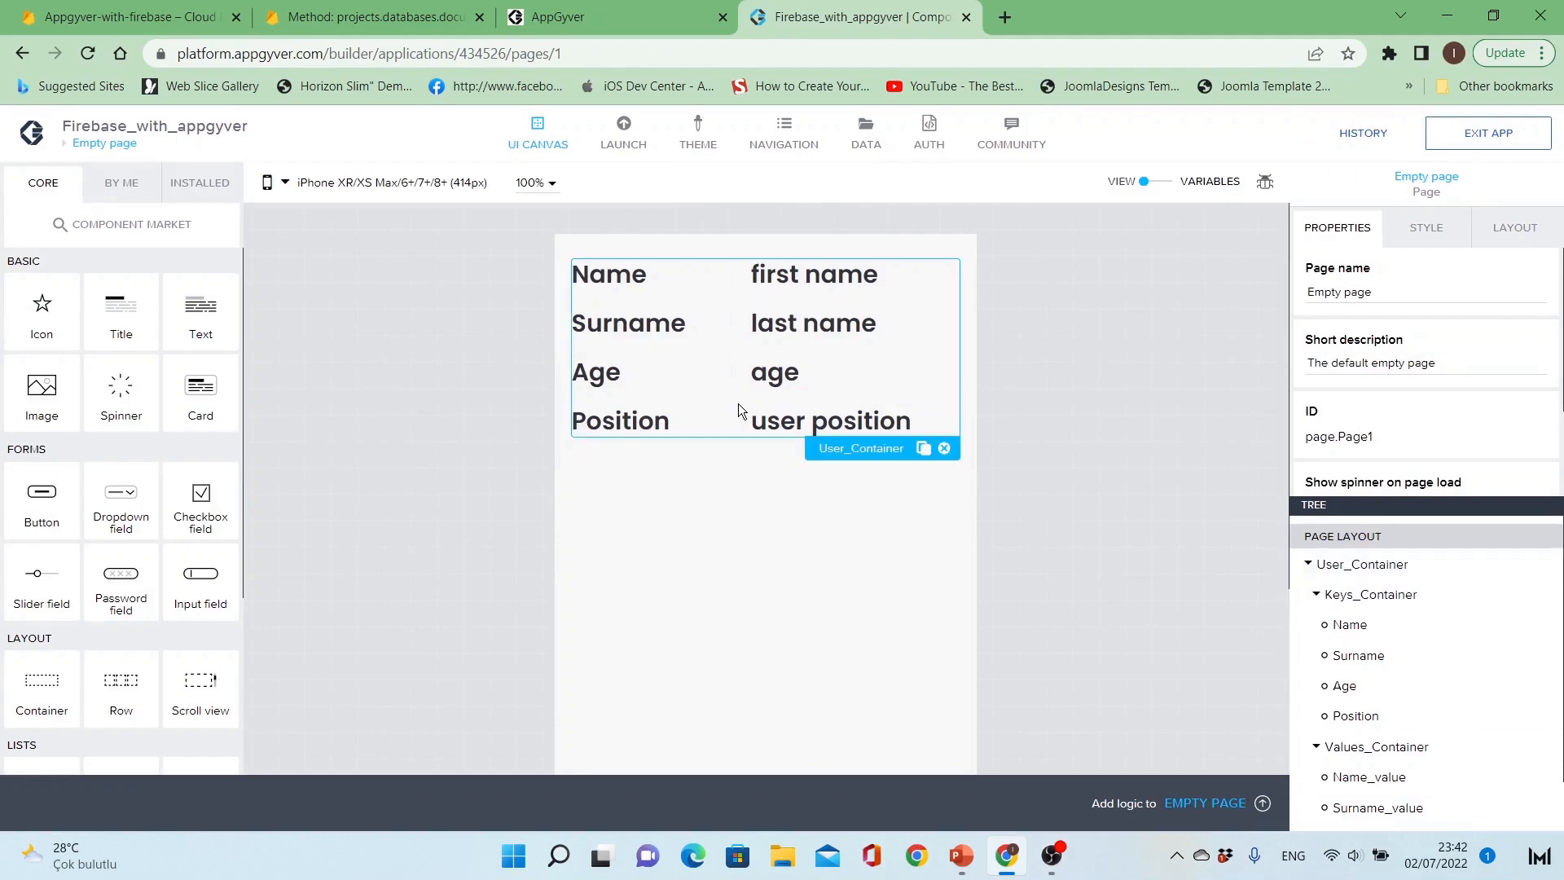
left_click(817, 537)
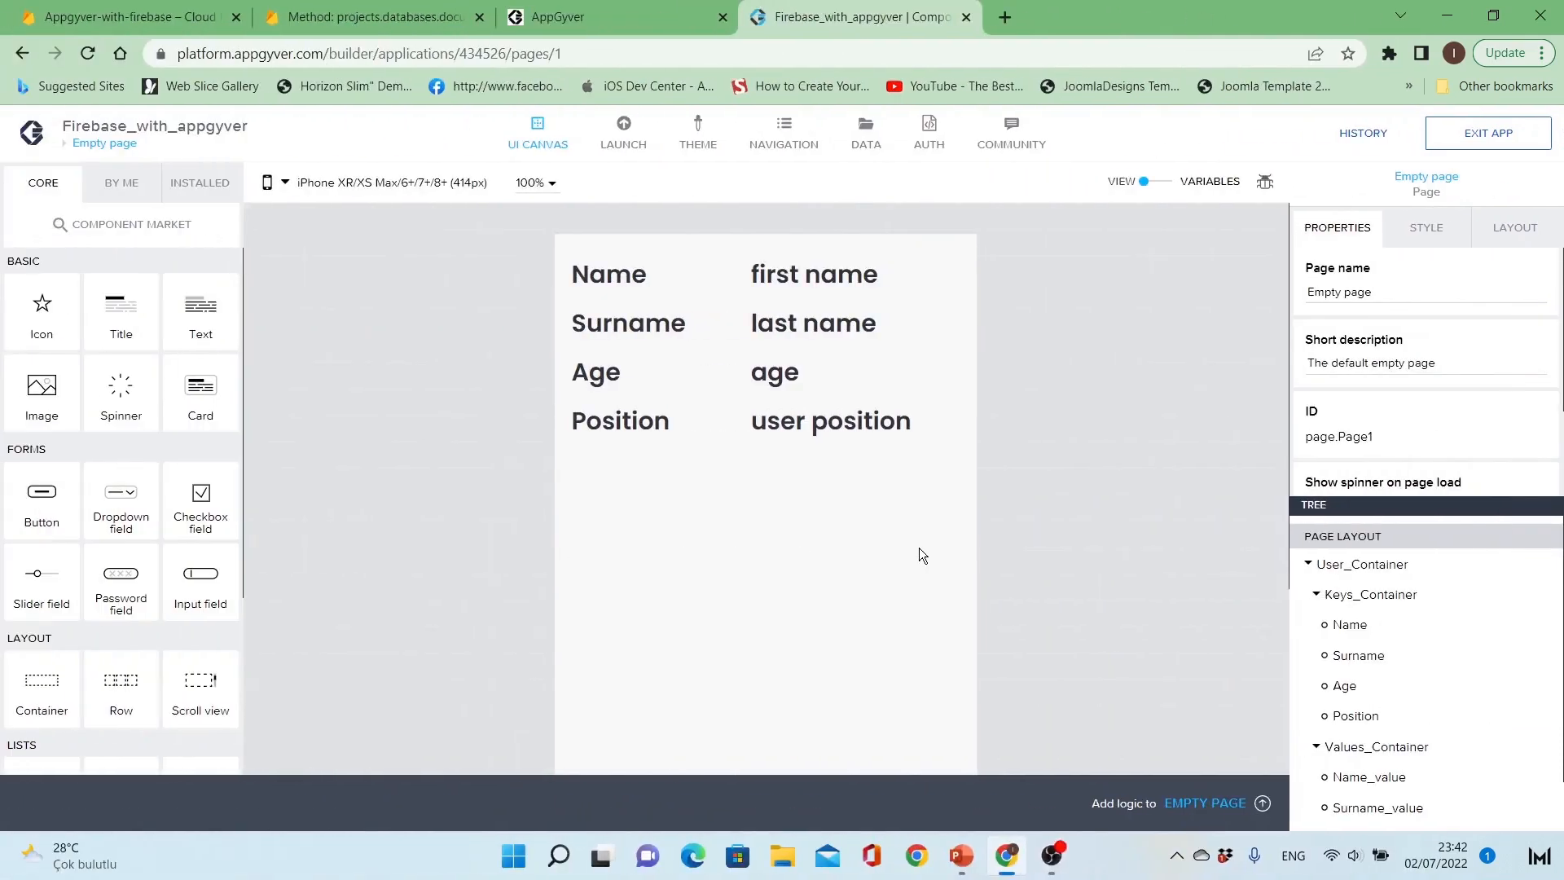
left_click(1165, 186)
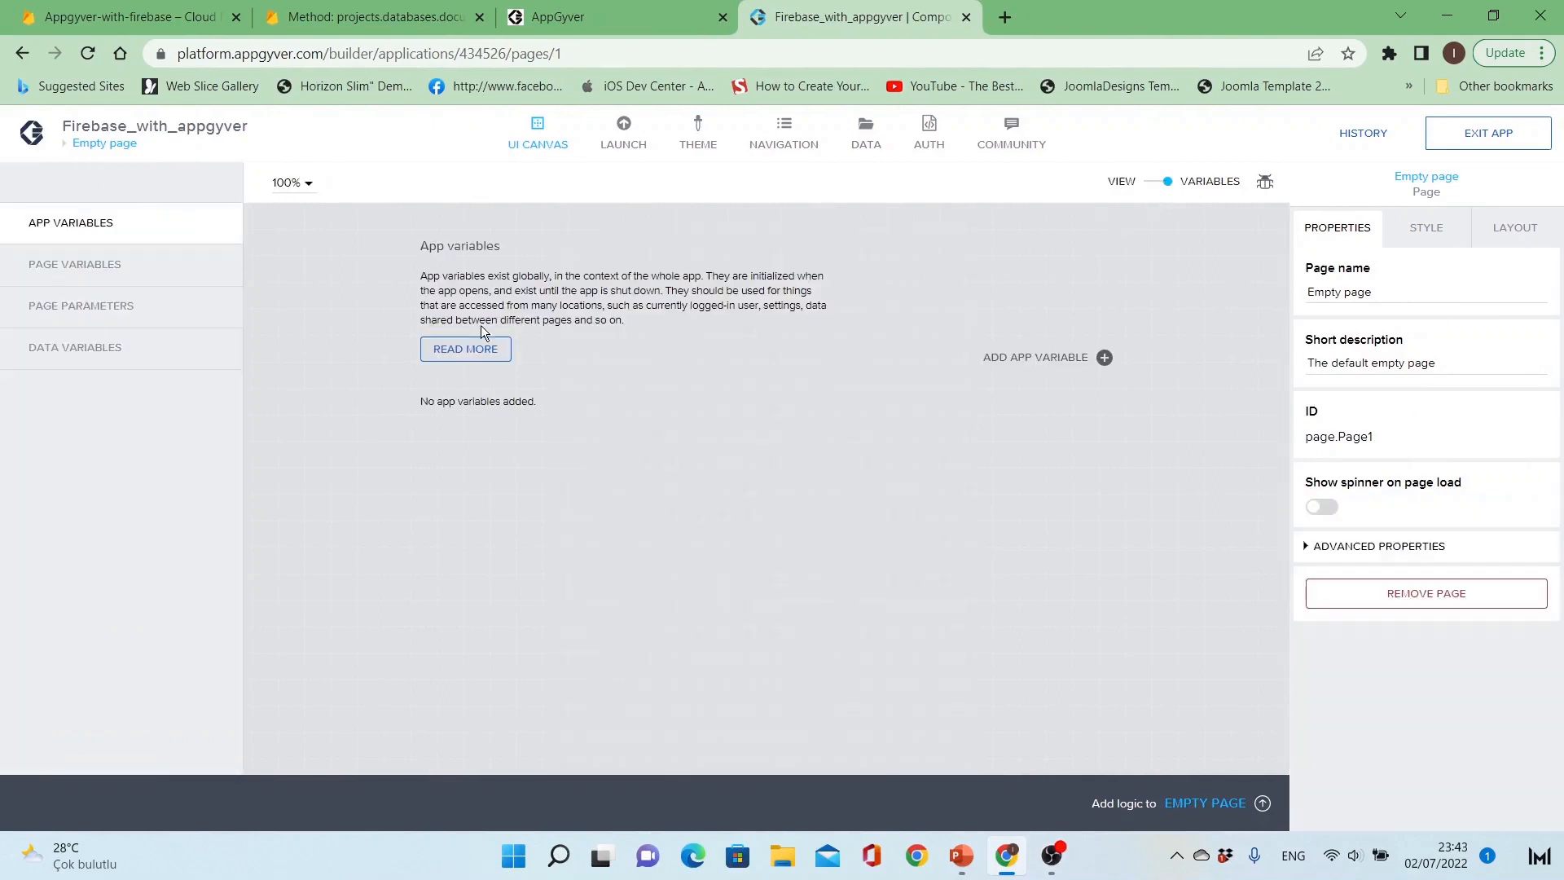
left_click(163, 350)
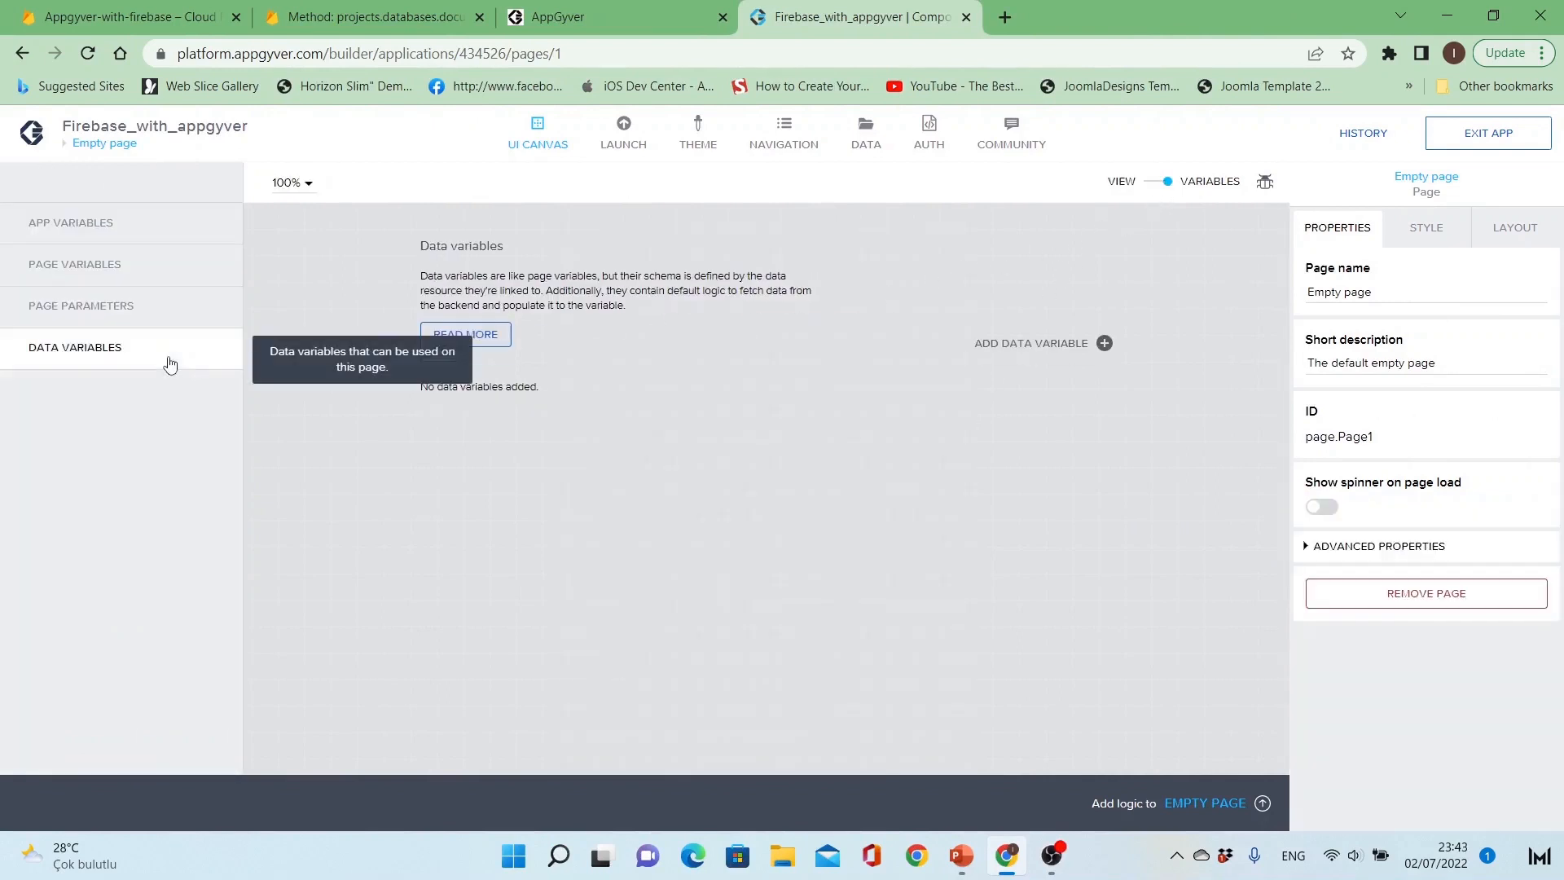
left_click(1031, 356)
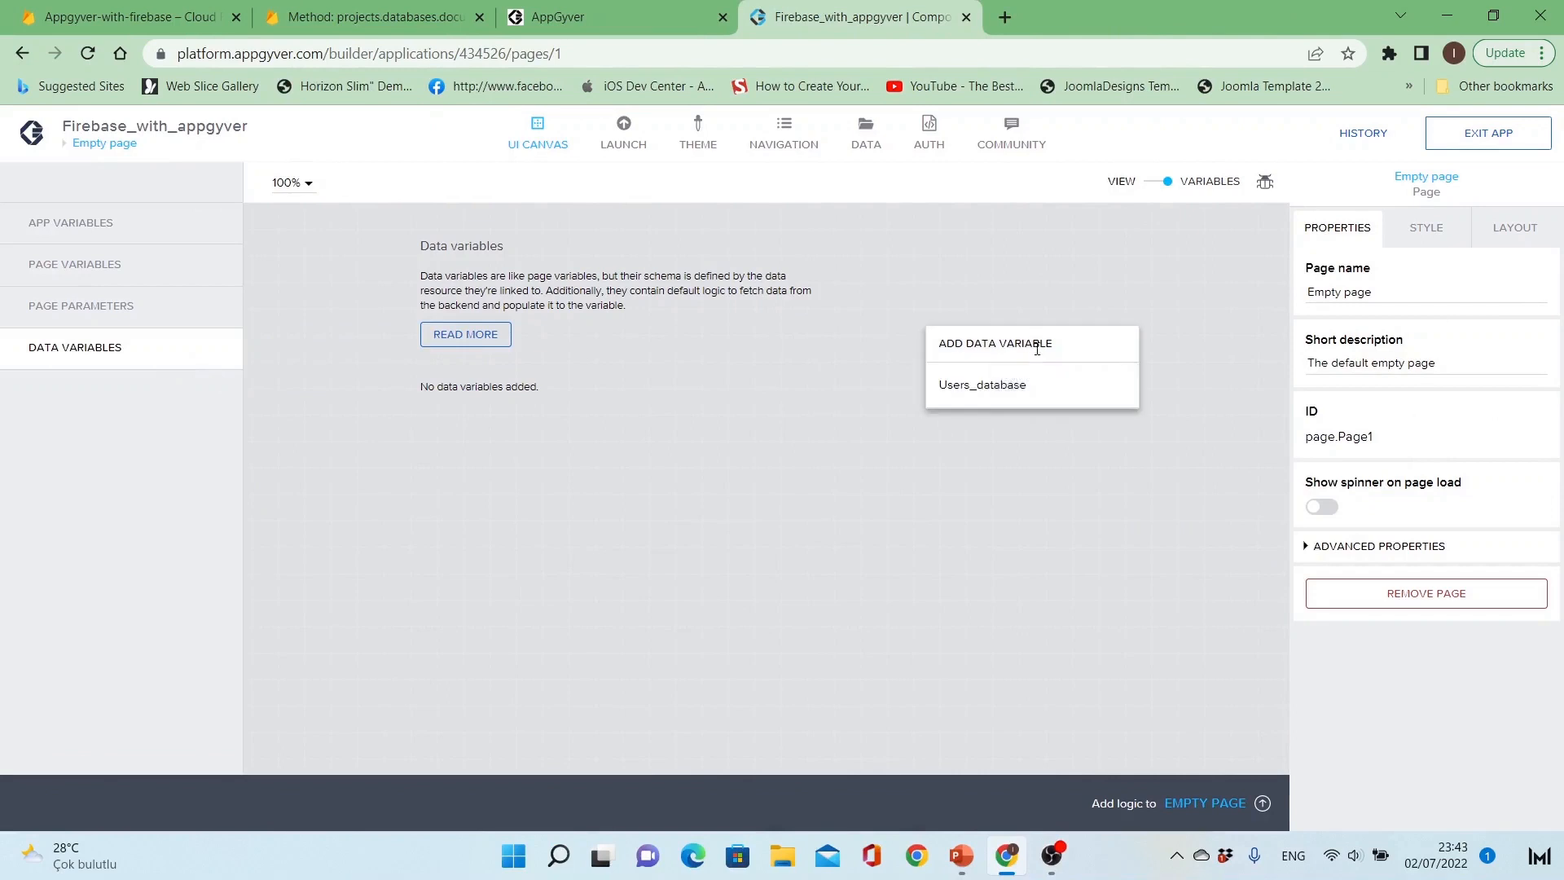
left_click(1011, 395)
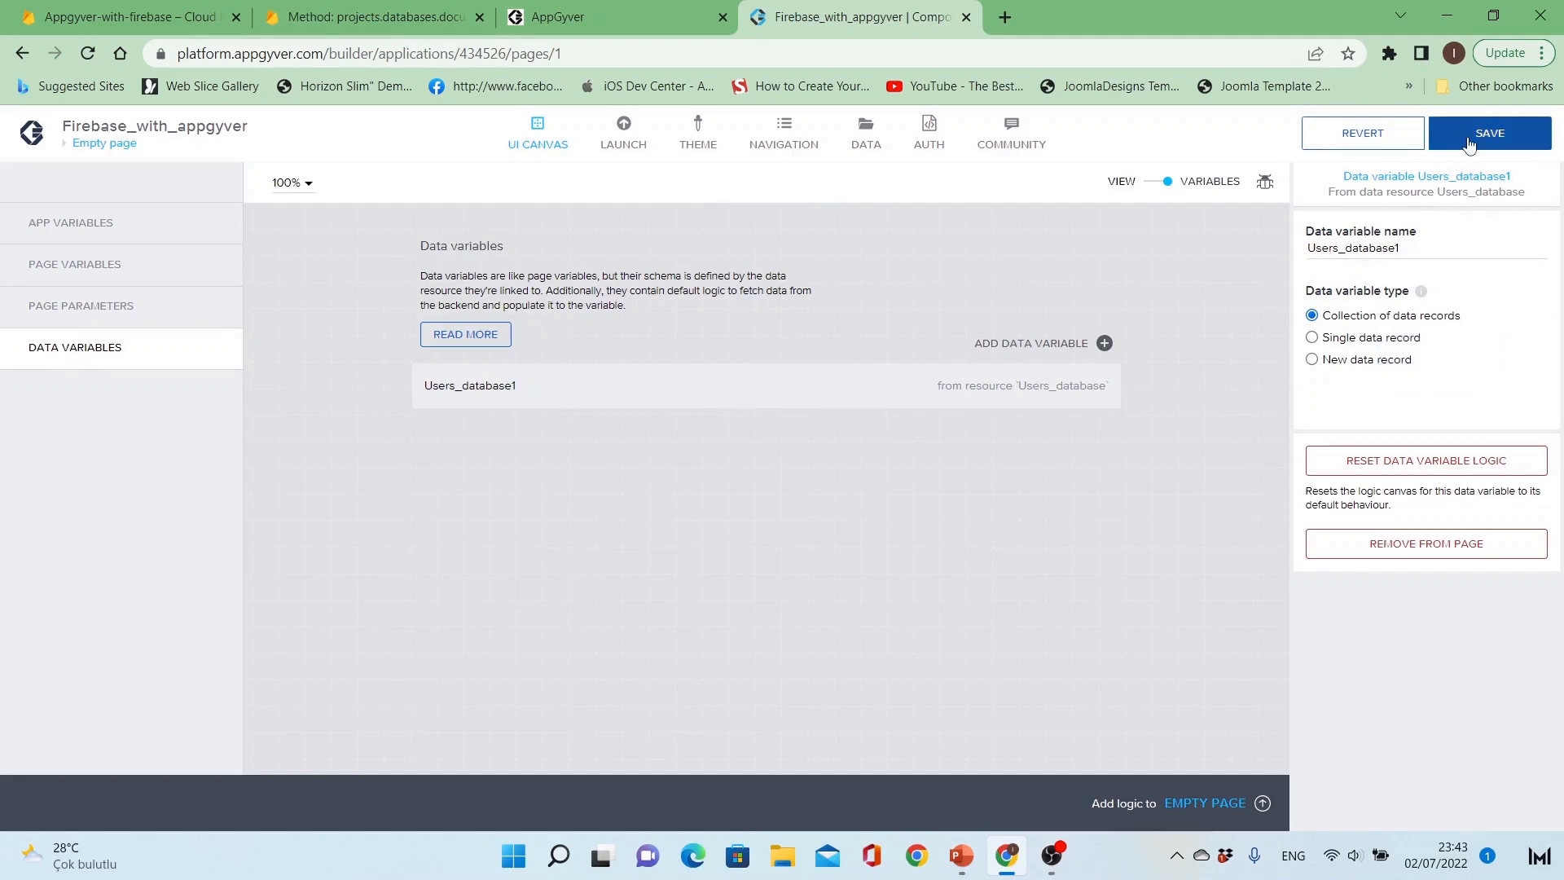
Step: Rename the data variable to Users and save the application
left_click(1430, 247)
key("BackSpace")
key("BackSpace")
key("BackSpace")
key("BackSpace")
key("BackSpace")
key("BackSpace")
key("BackSpace")
key("BackSpace")
key("BackSpace")
key("BackSpace")
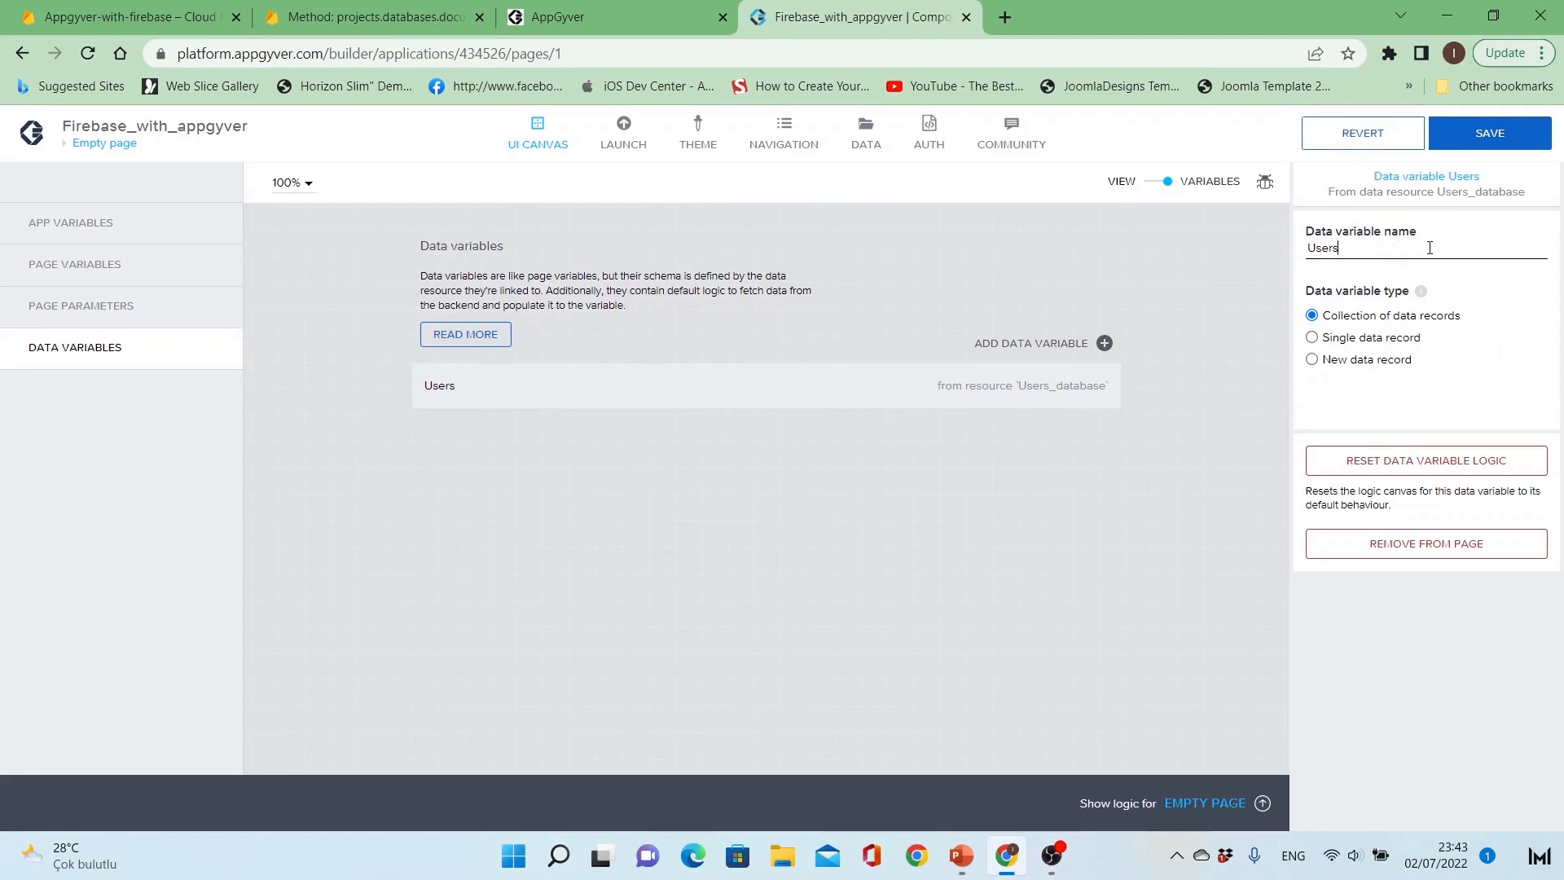
left_click(1491, 137)
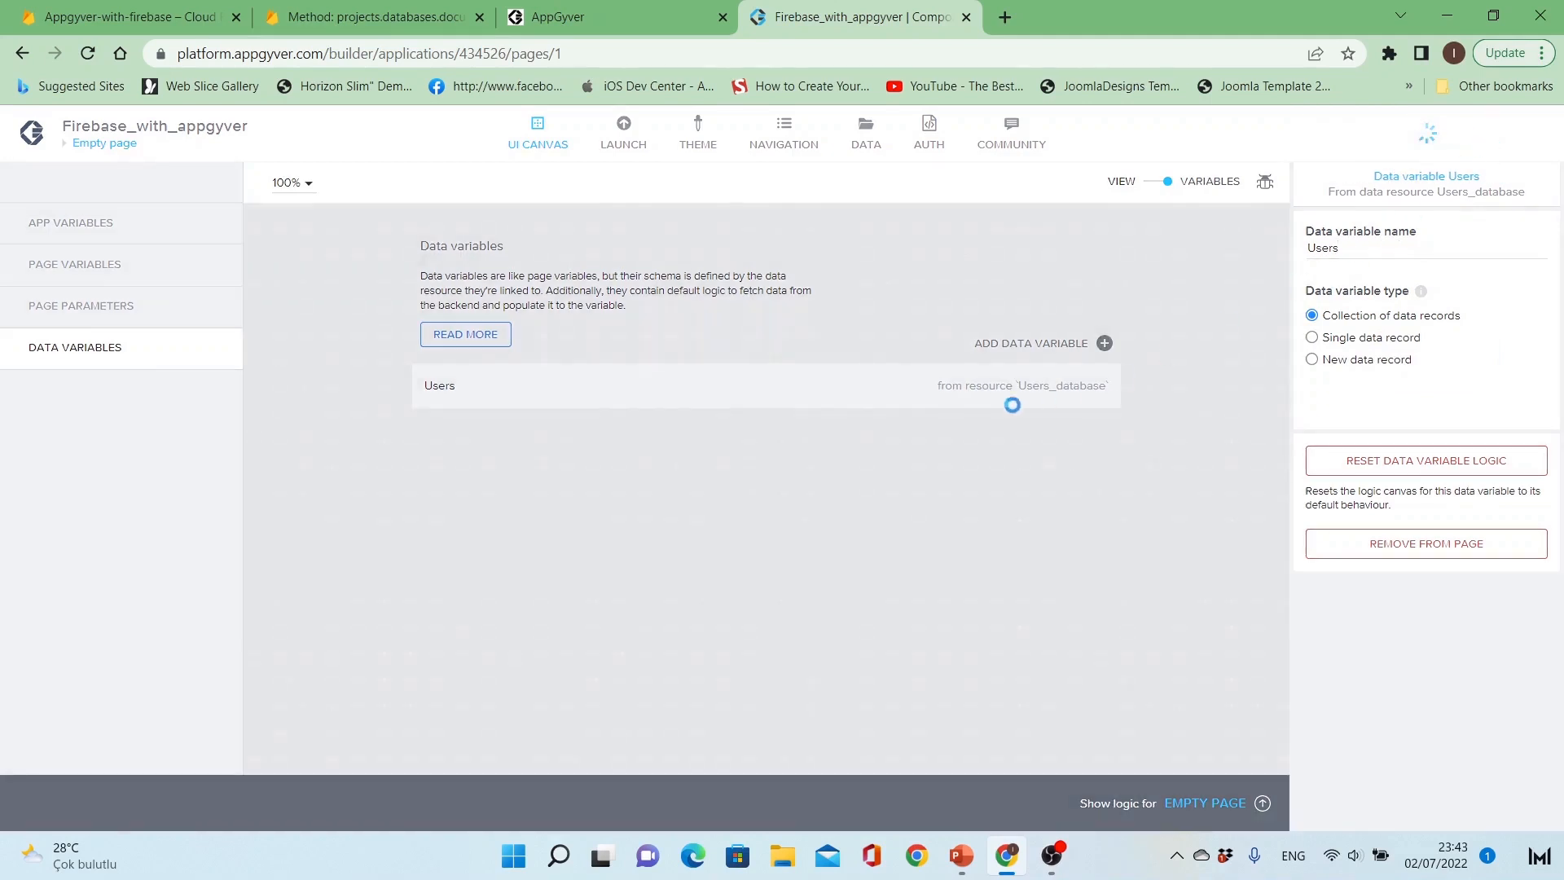
Step: Select User_Container on the canvas and expand its advanced properties
left_click(1152, 184)
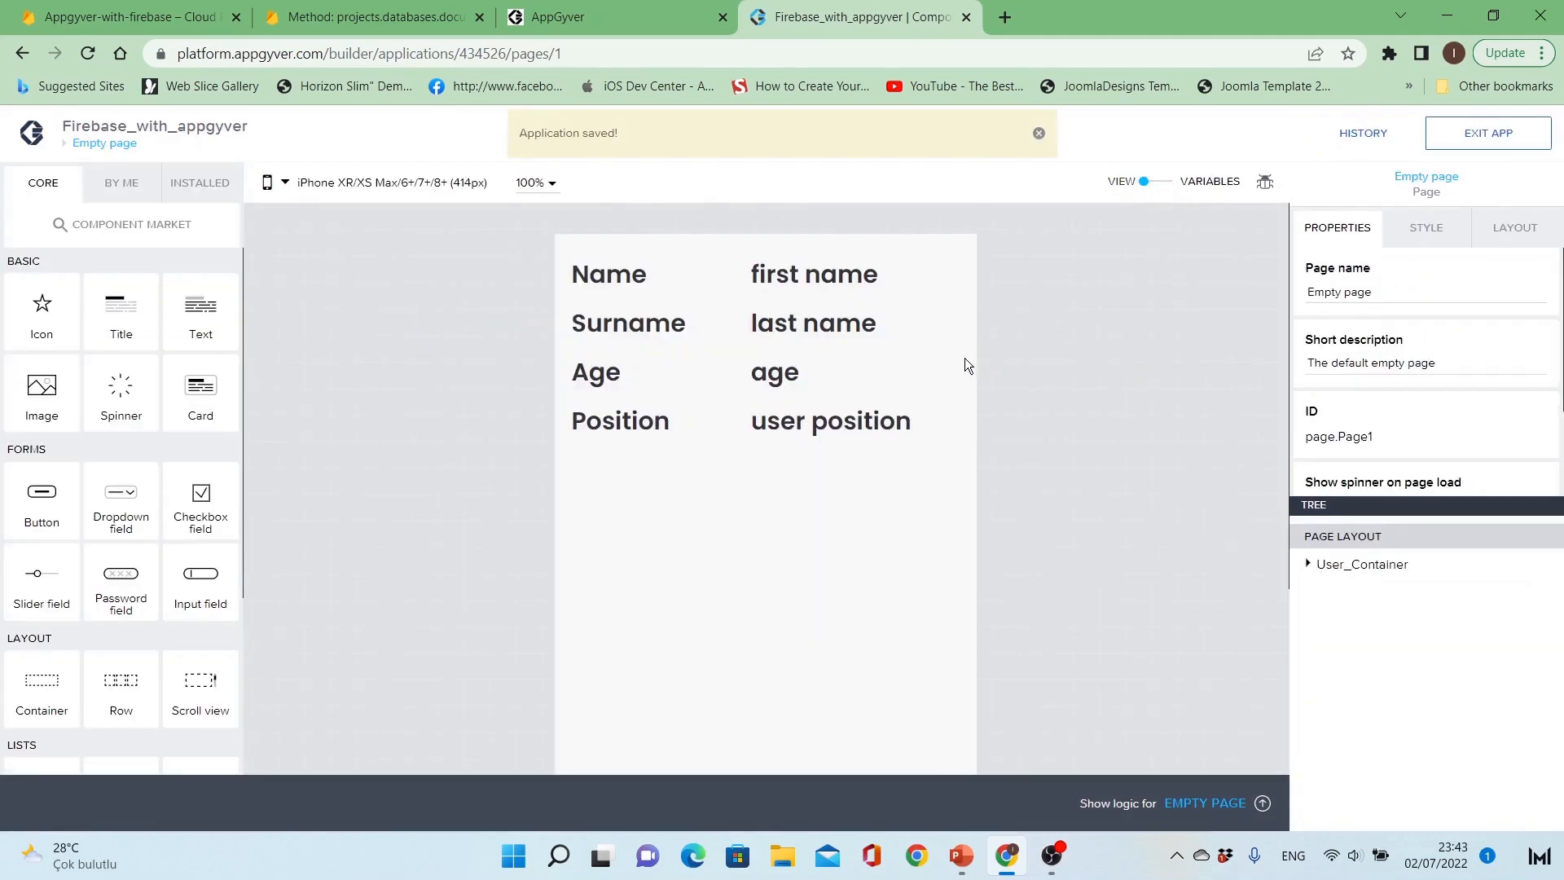
left_click(740, 434)
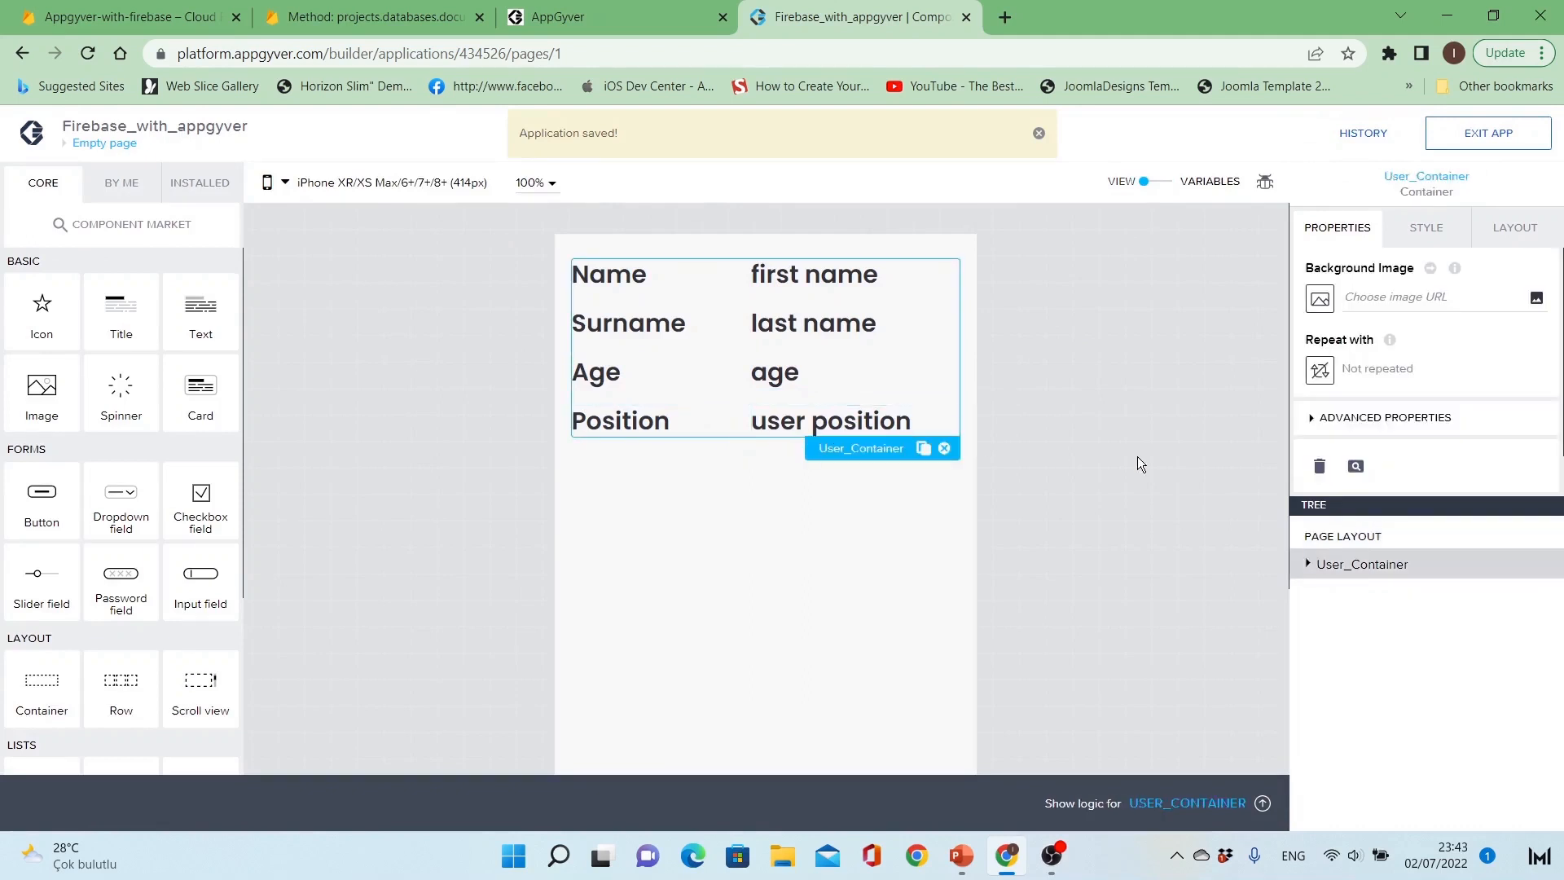
left_click(1373, 423)
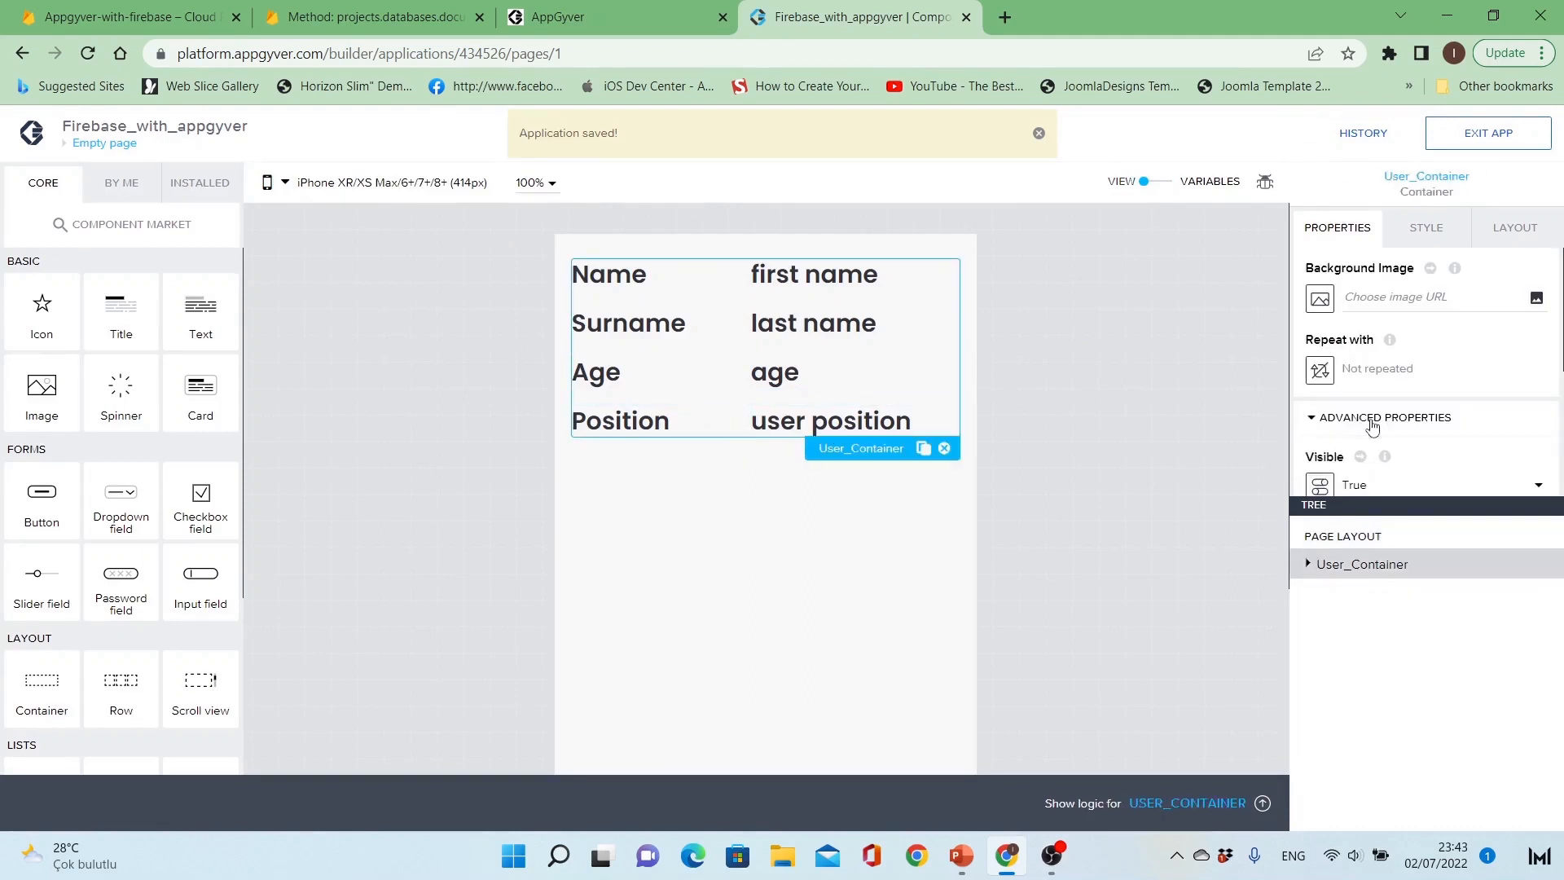
Step: Set User_Container to repeat with the Users data variable
left_click(1374, 424)
scroll(1399, 362, "down", 1)
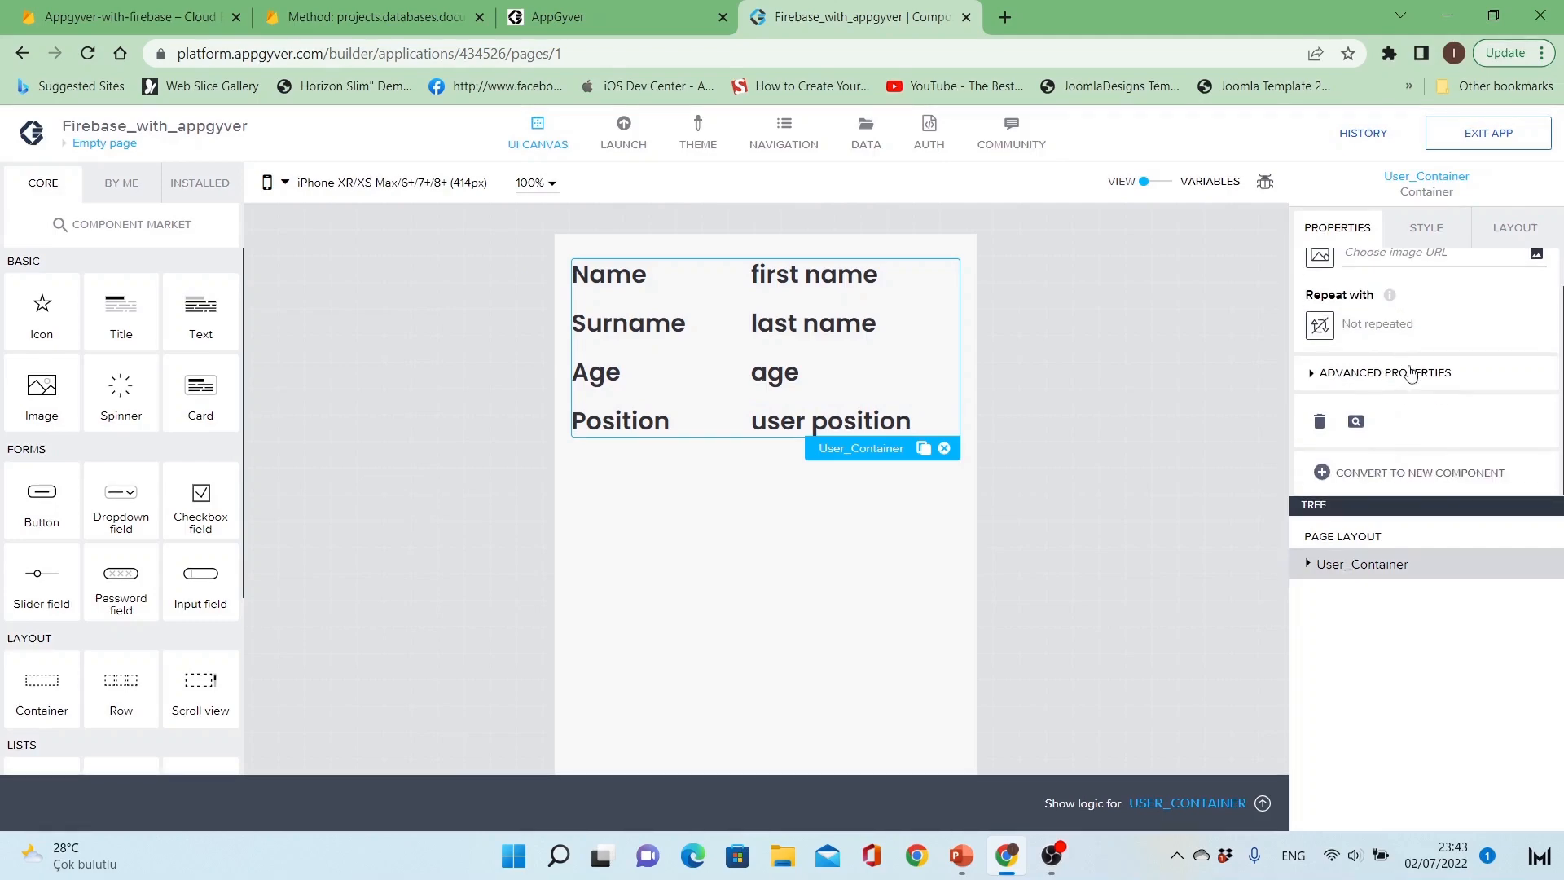
left_click(1413, 375)
left_click(1414, 375)
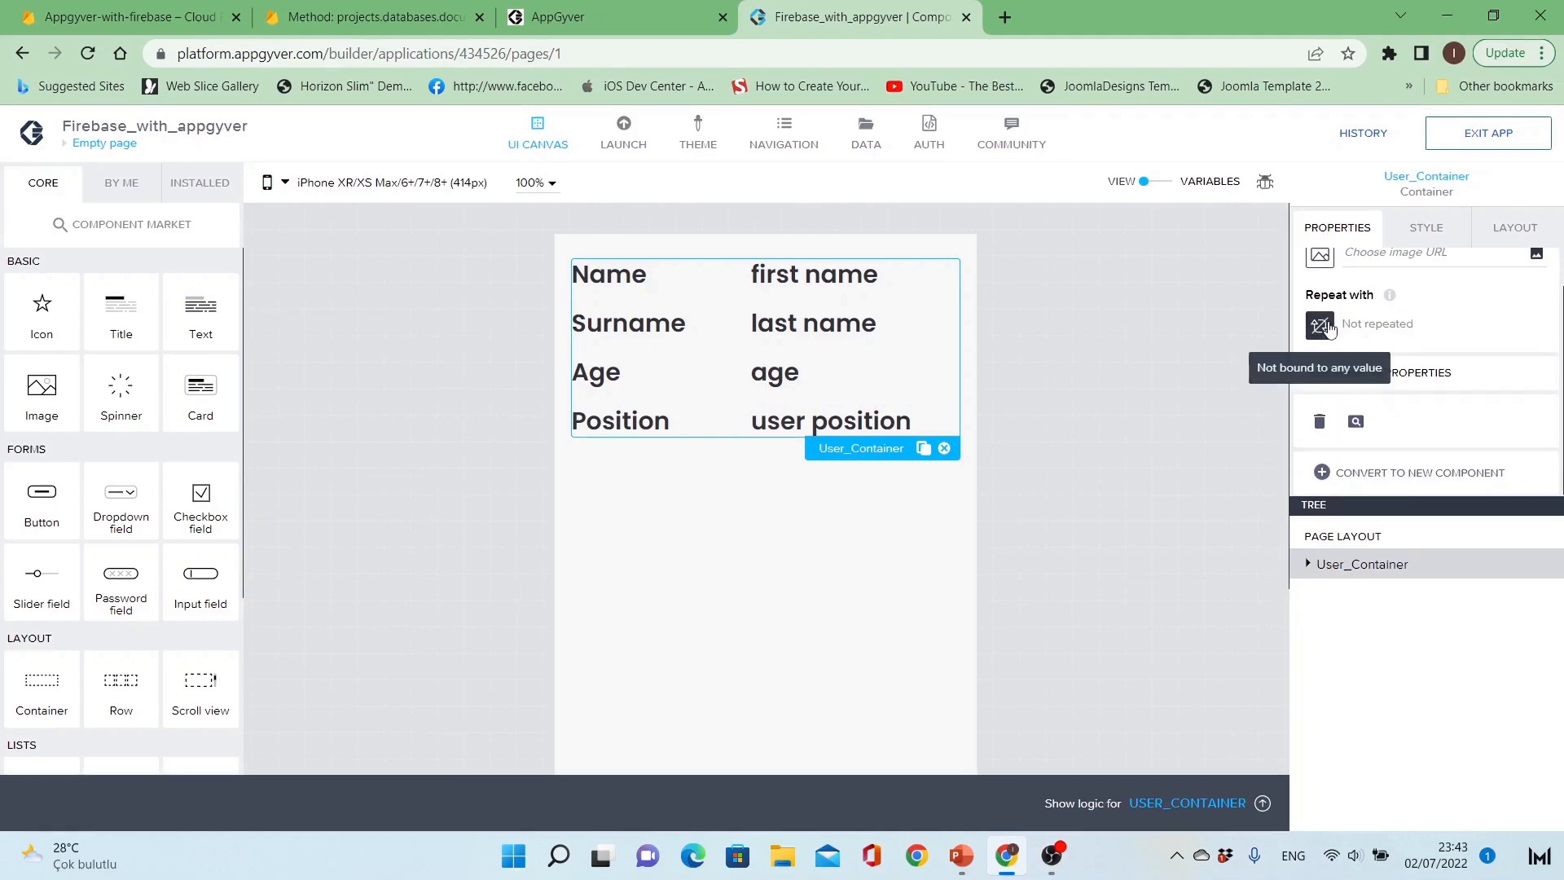
left_click(1319, 325)
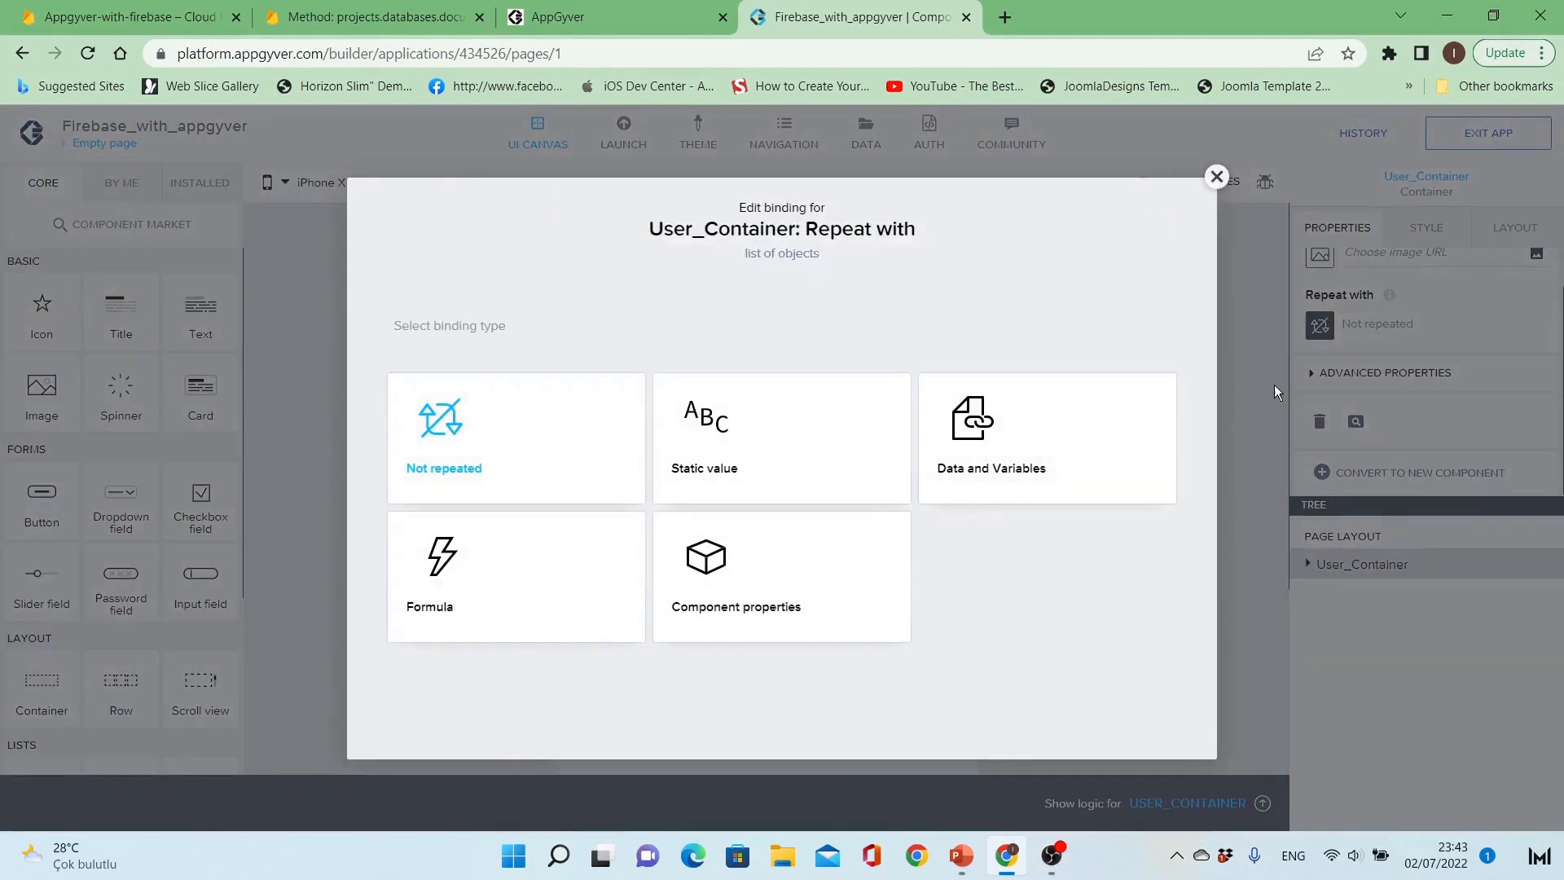
left_click(972, 476)
left_click(482, 652)
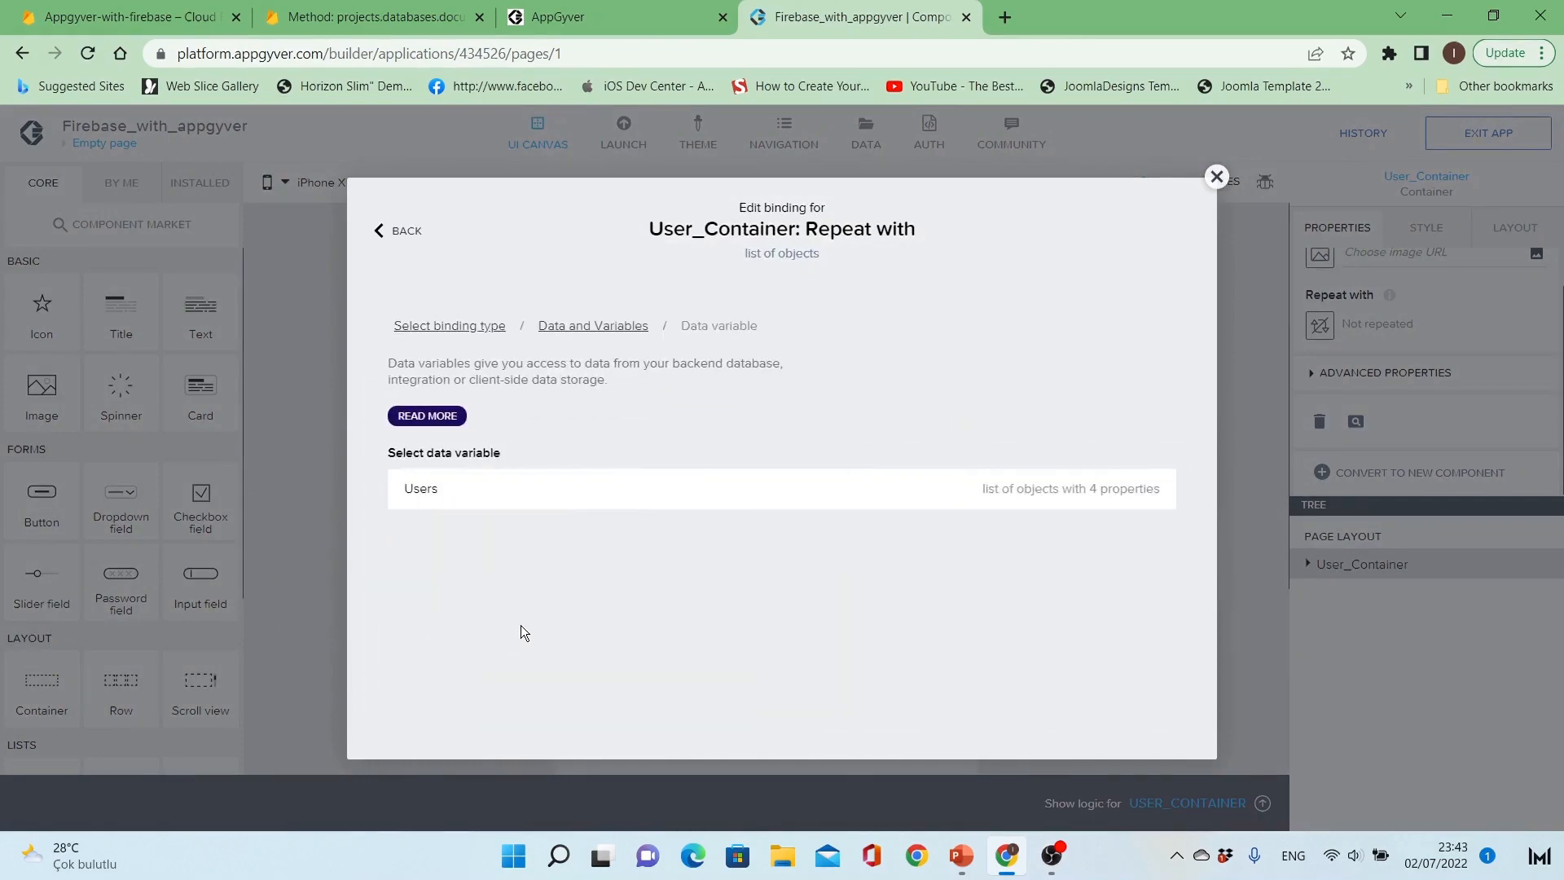
left_click(534, 513)
left_click(1140, 564)
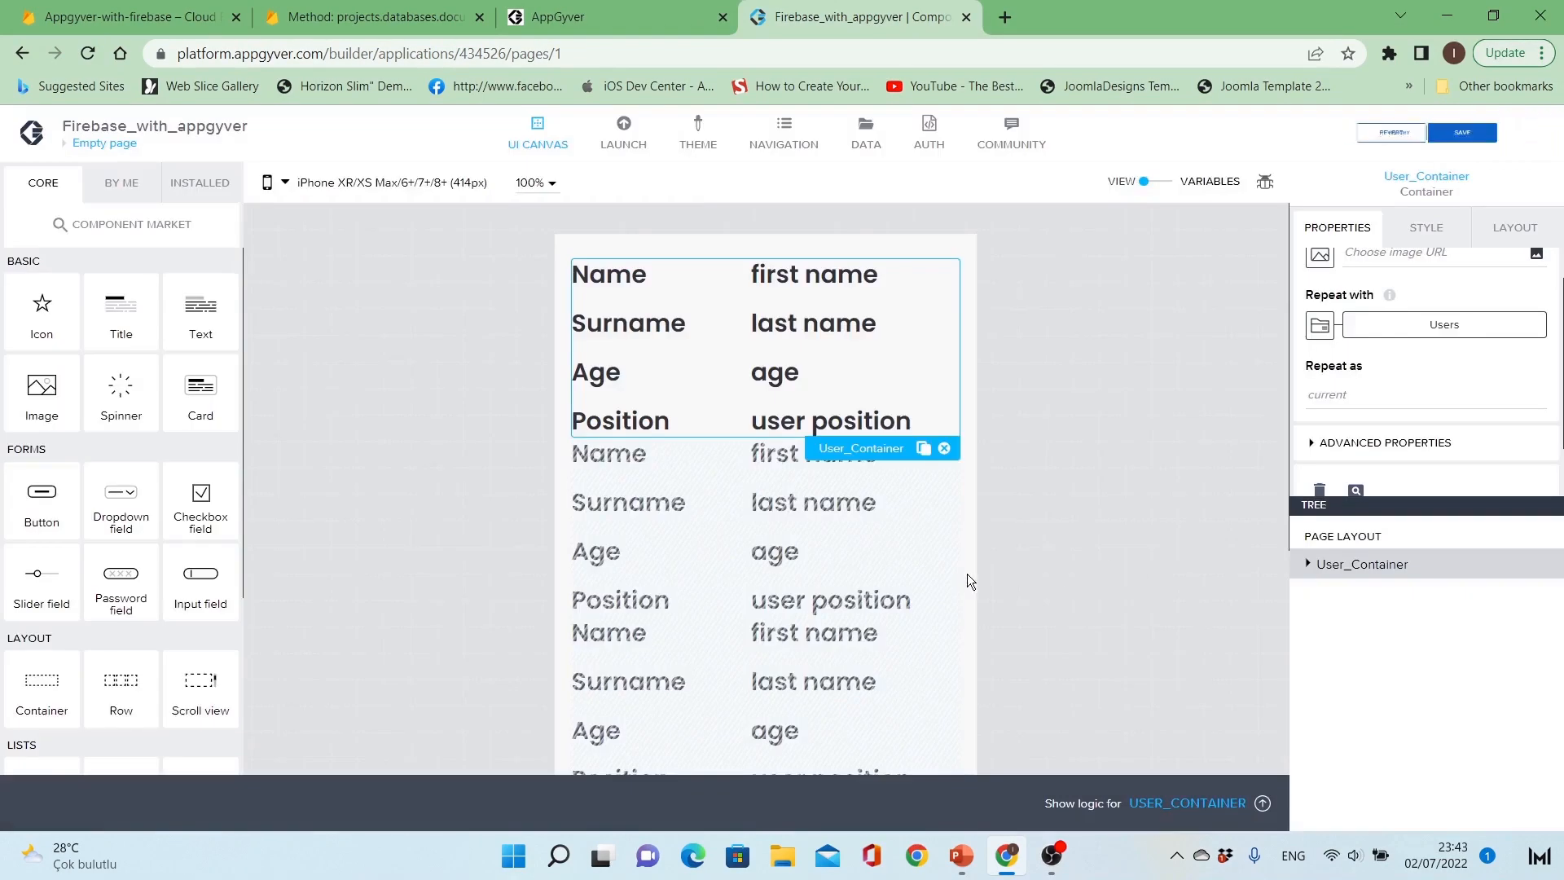
Step: Bind Name_value's content to the repeated item's current.fields.Name.stringValue
left_click(818, 283)
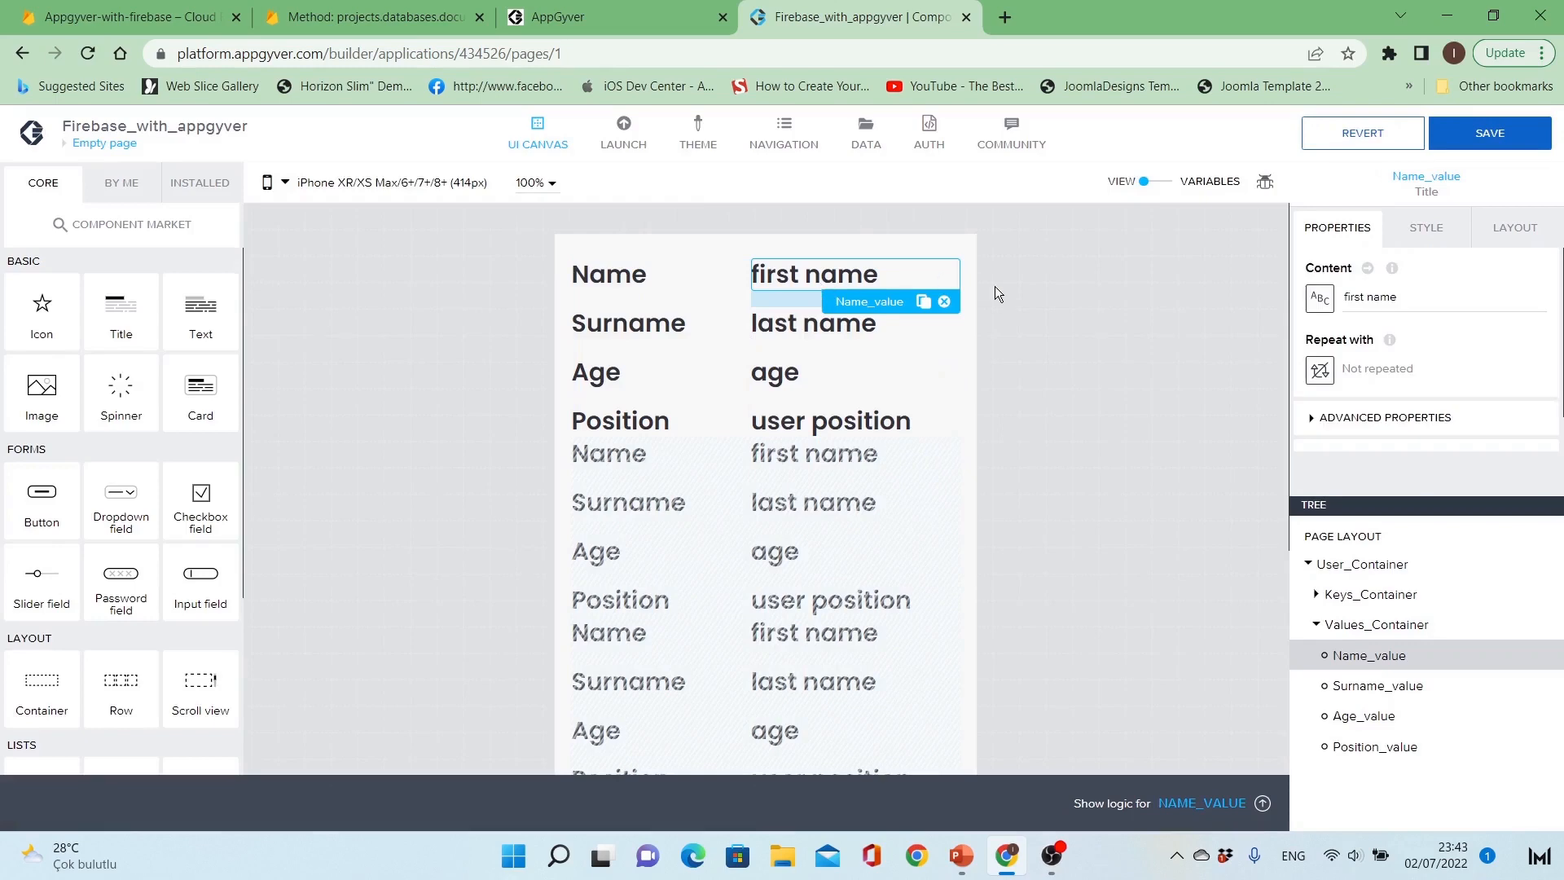
left_click(1330, 300)
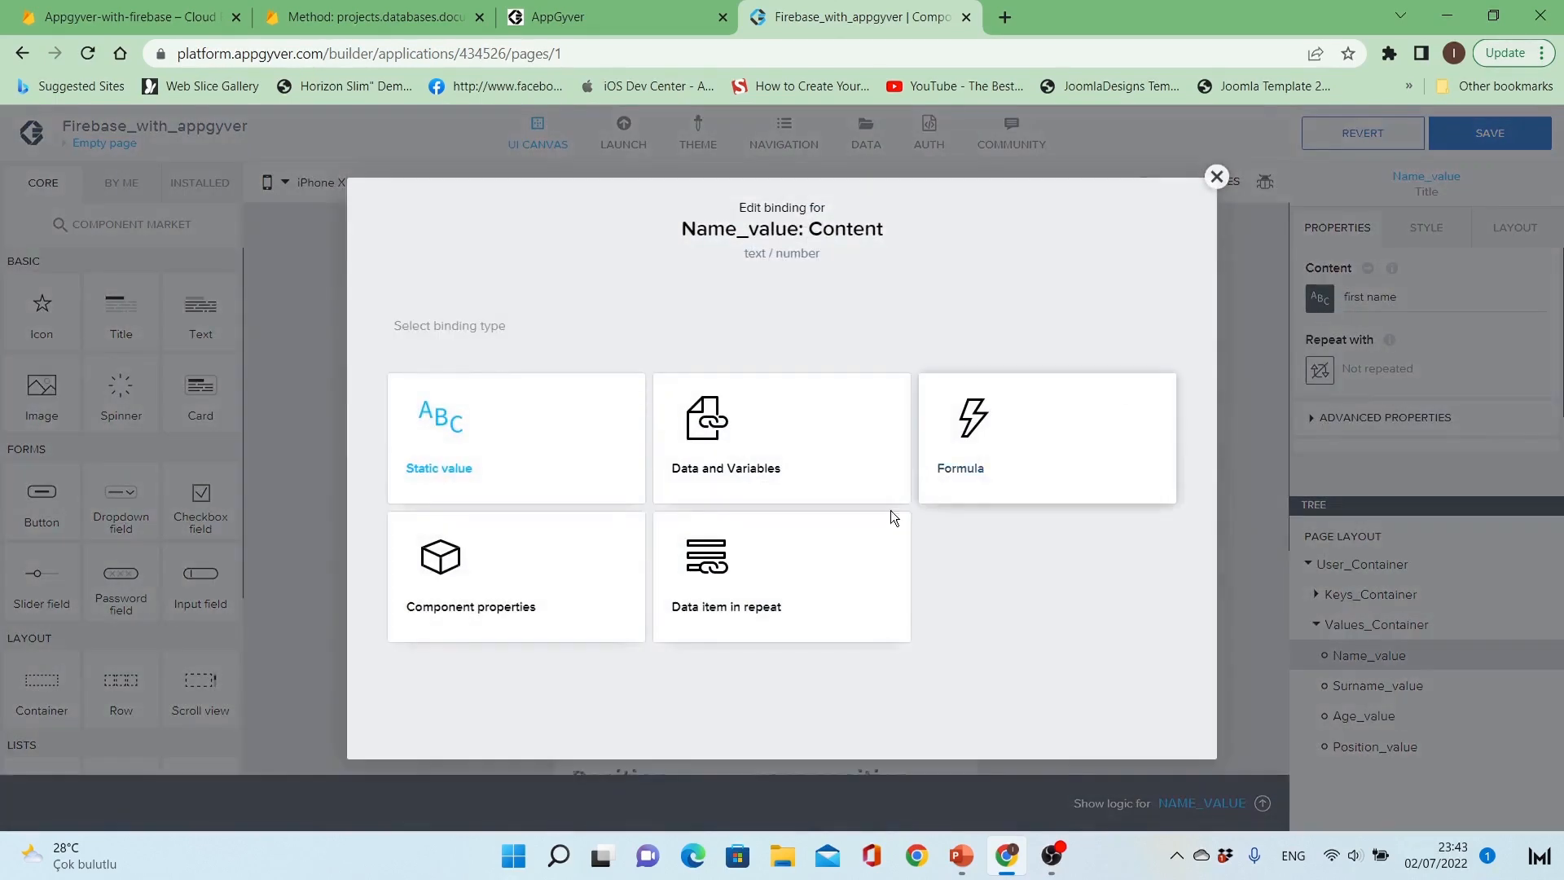
left_click(796, 596)
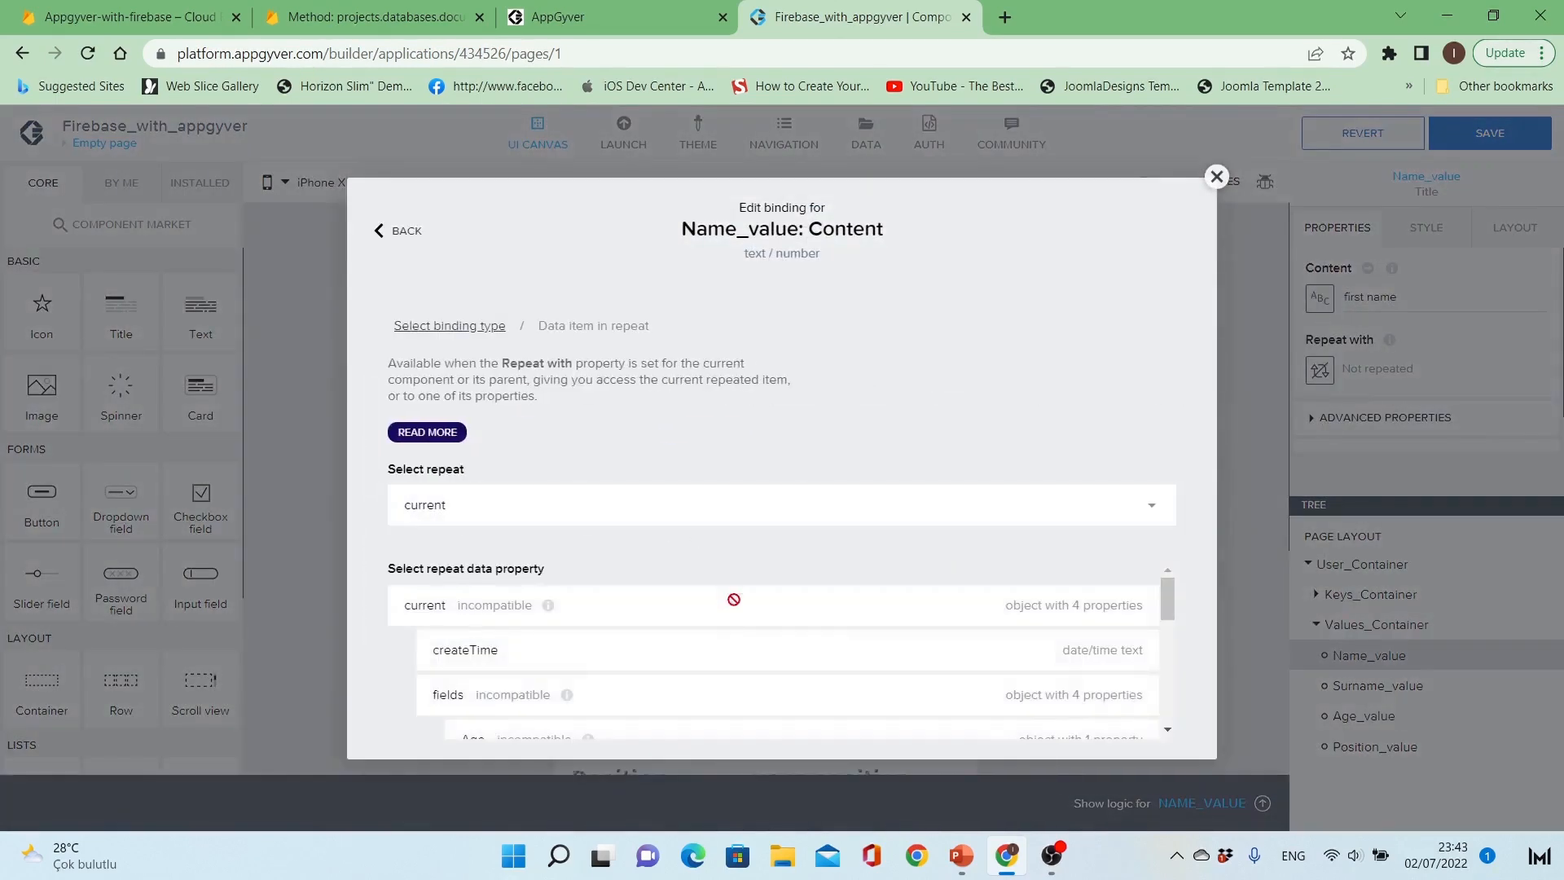
scroll(733, 620, "down", 1)
scroll(676, 684, "down", 1)
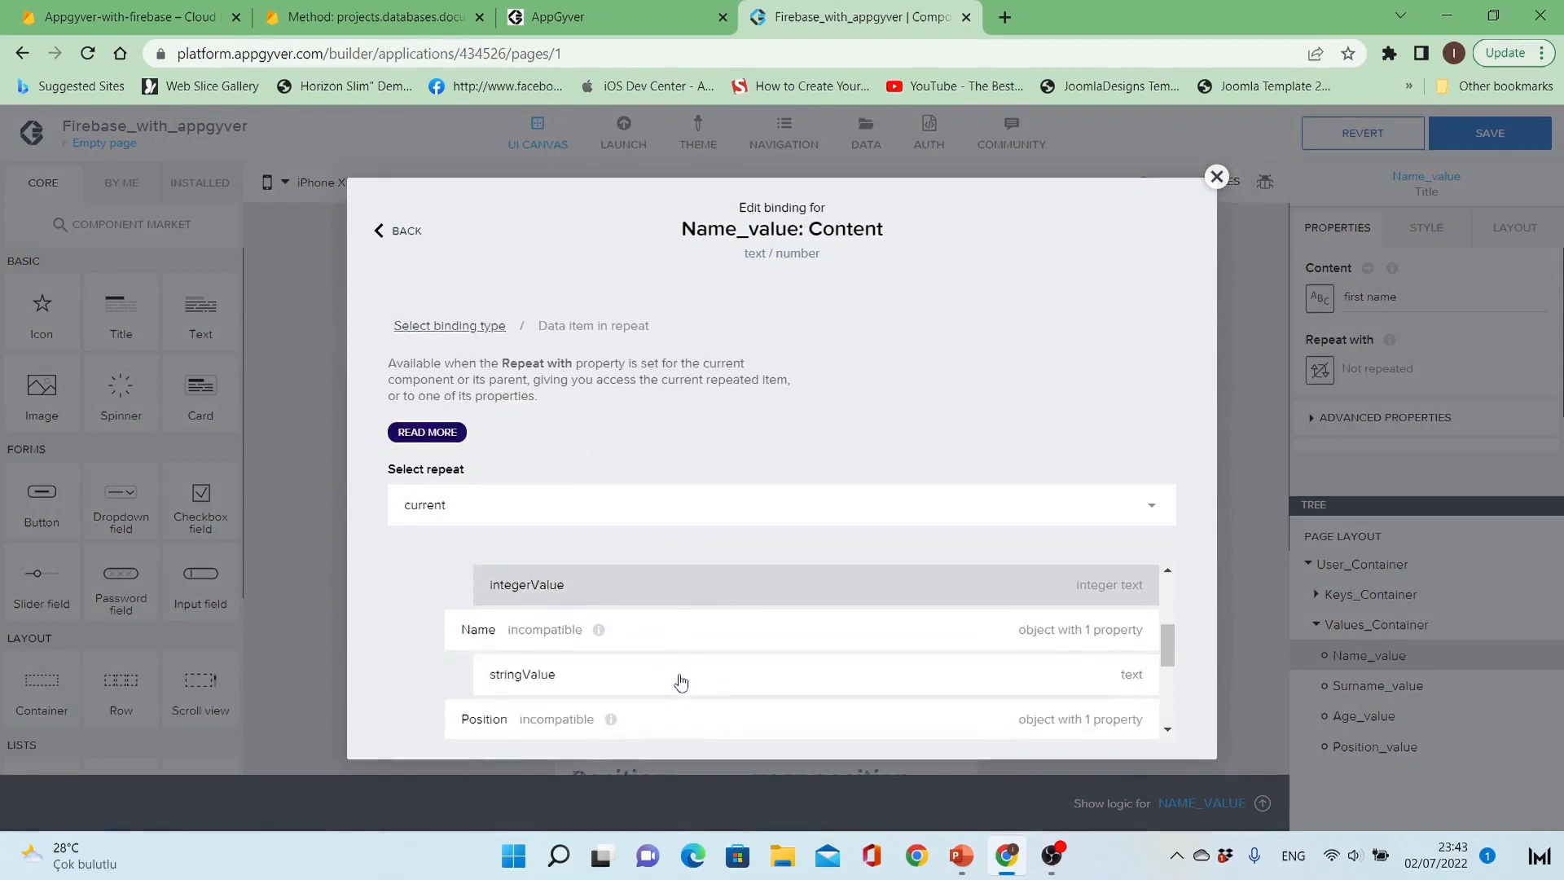
mouse_move(601, 627)
left_click(605, 682)
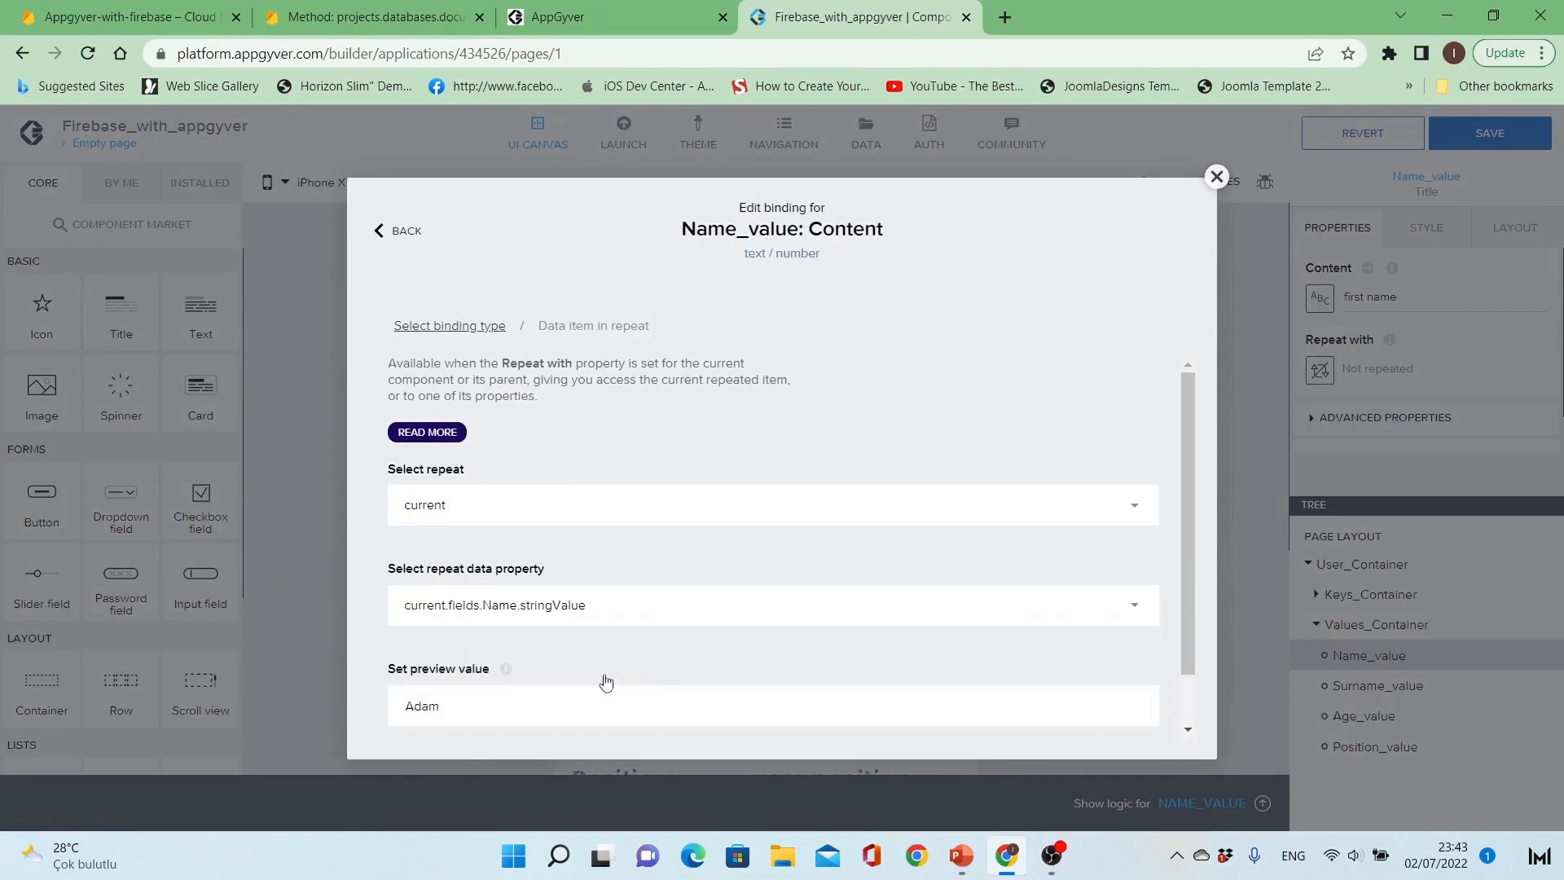
scroll(854, 649, "down", 3)
left_click(1103, 718)
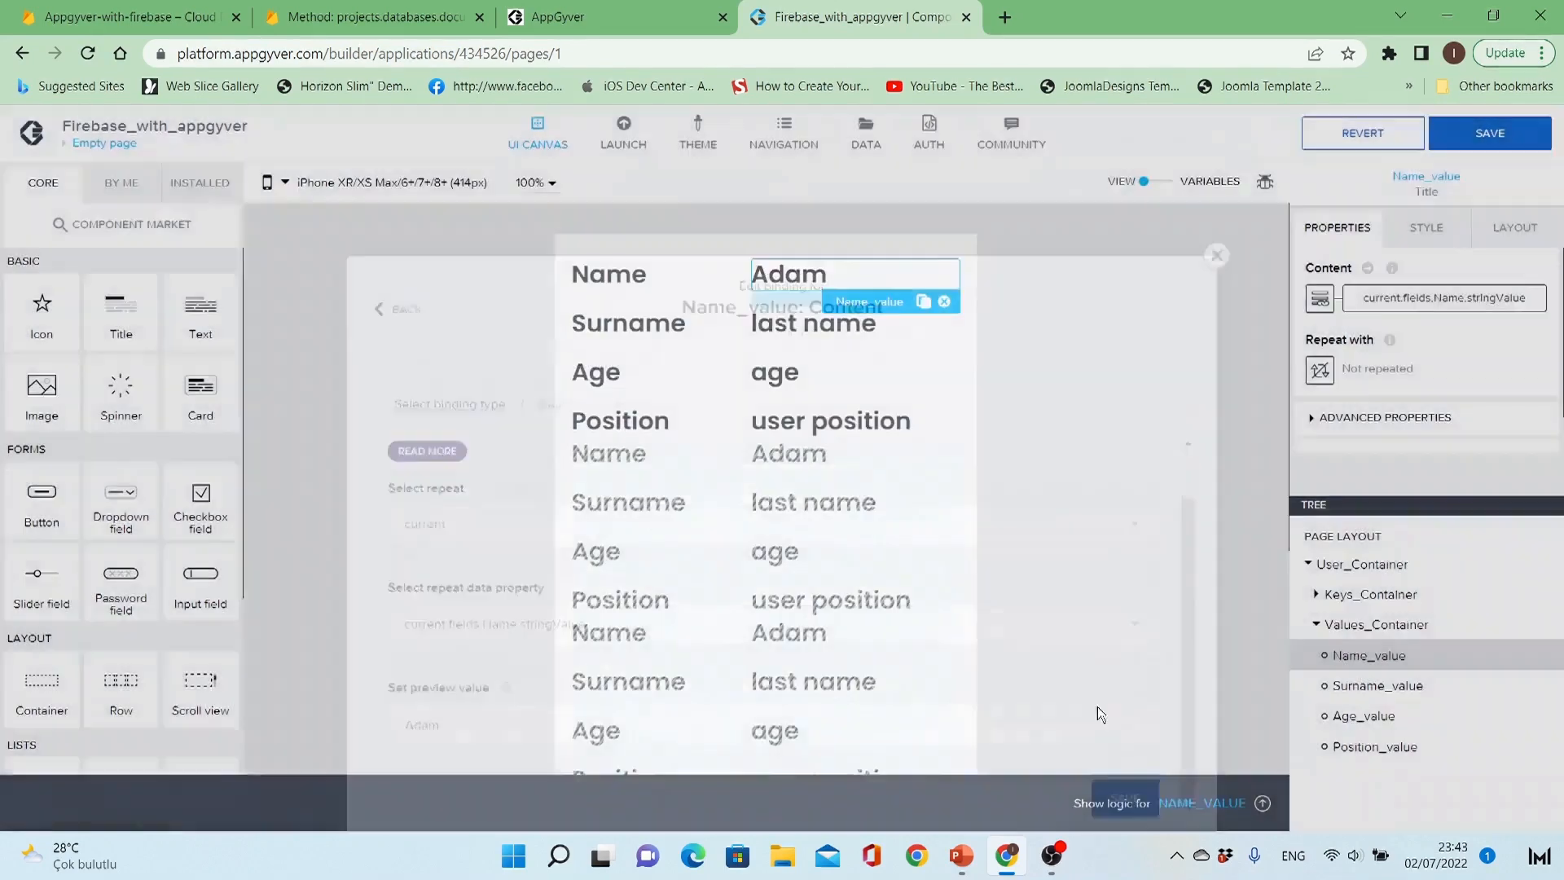
Step: Bind Surname_value's content to the repeated item's current.fields.Surname.stringValue
left_click(809, 327)
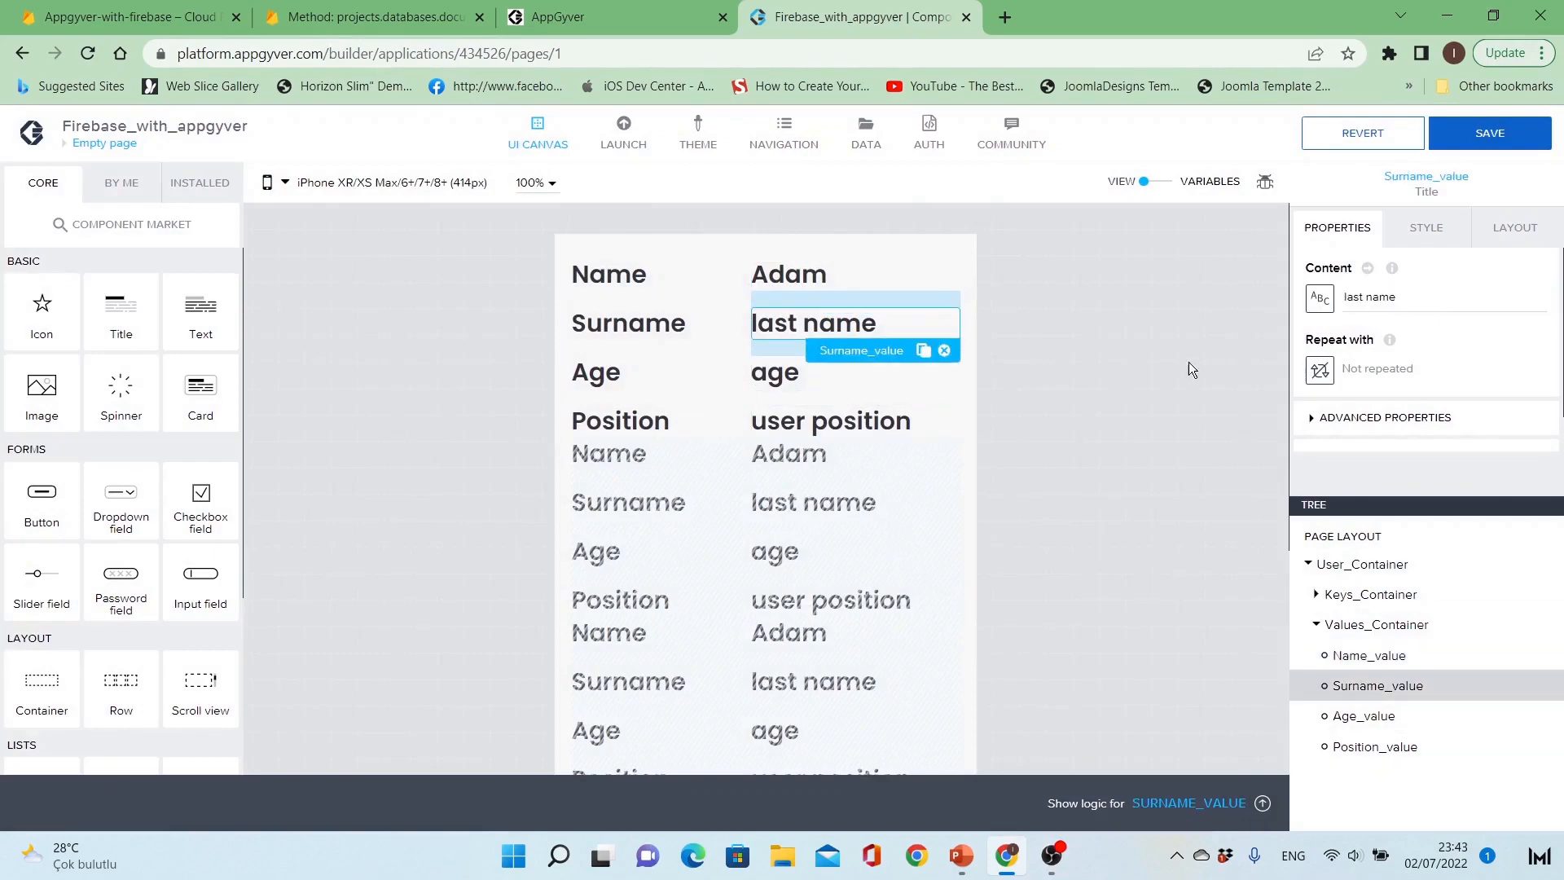
left_click(1320, 298)
left_click(834, 584)
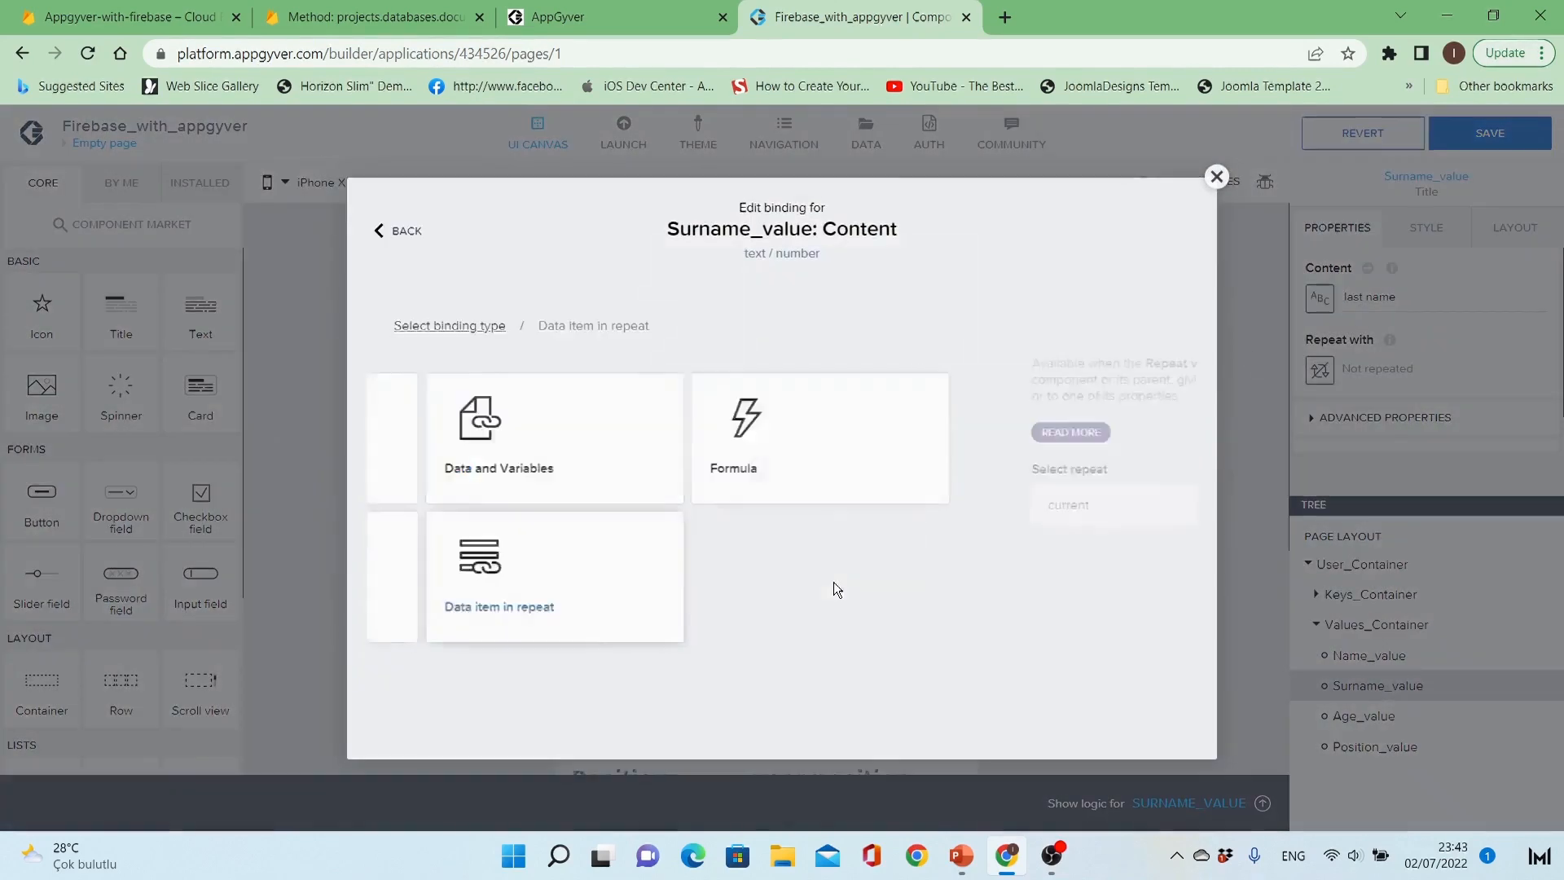
scroll(773, 647, "down", 2)
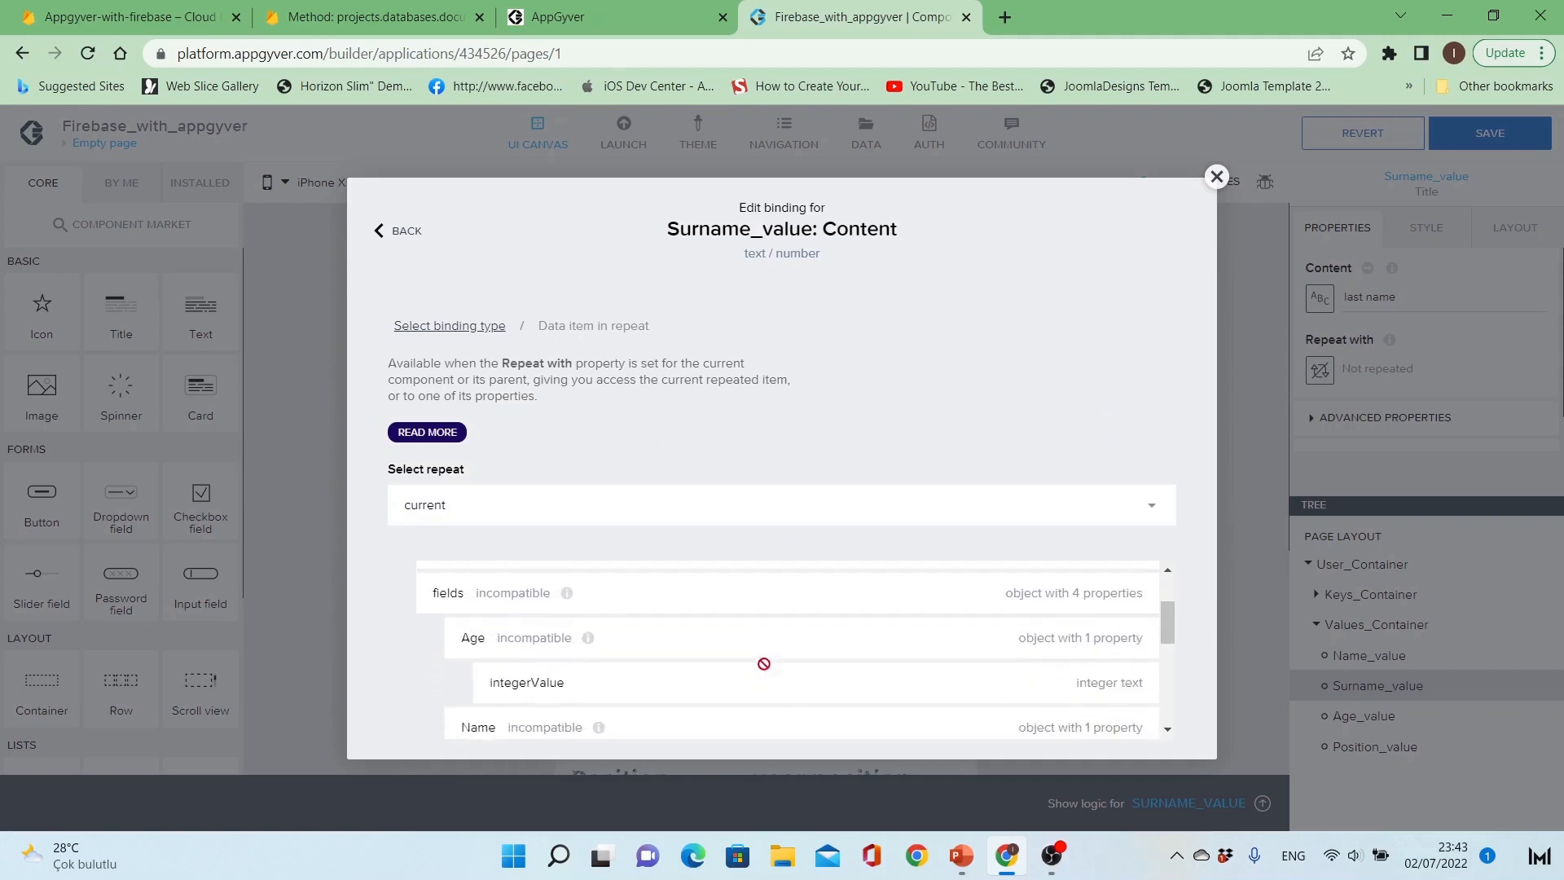
scroll(760, 673, "down", 2)
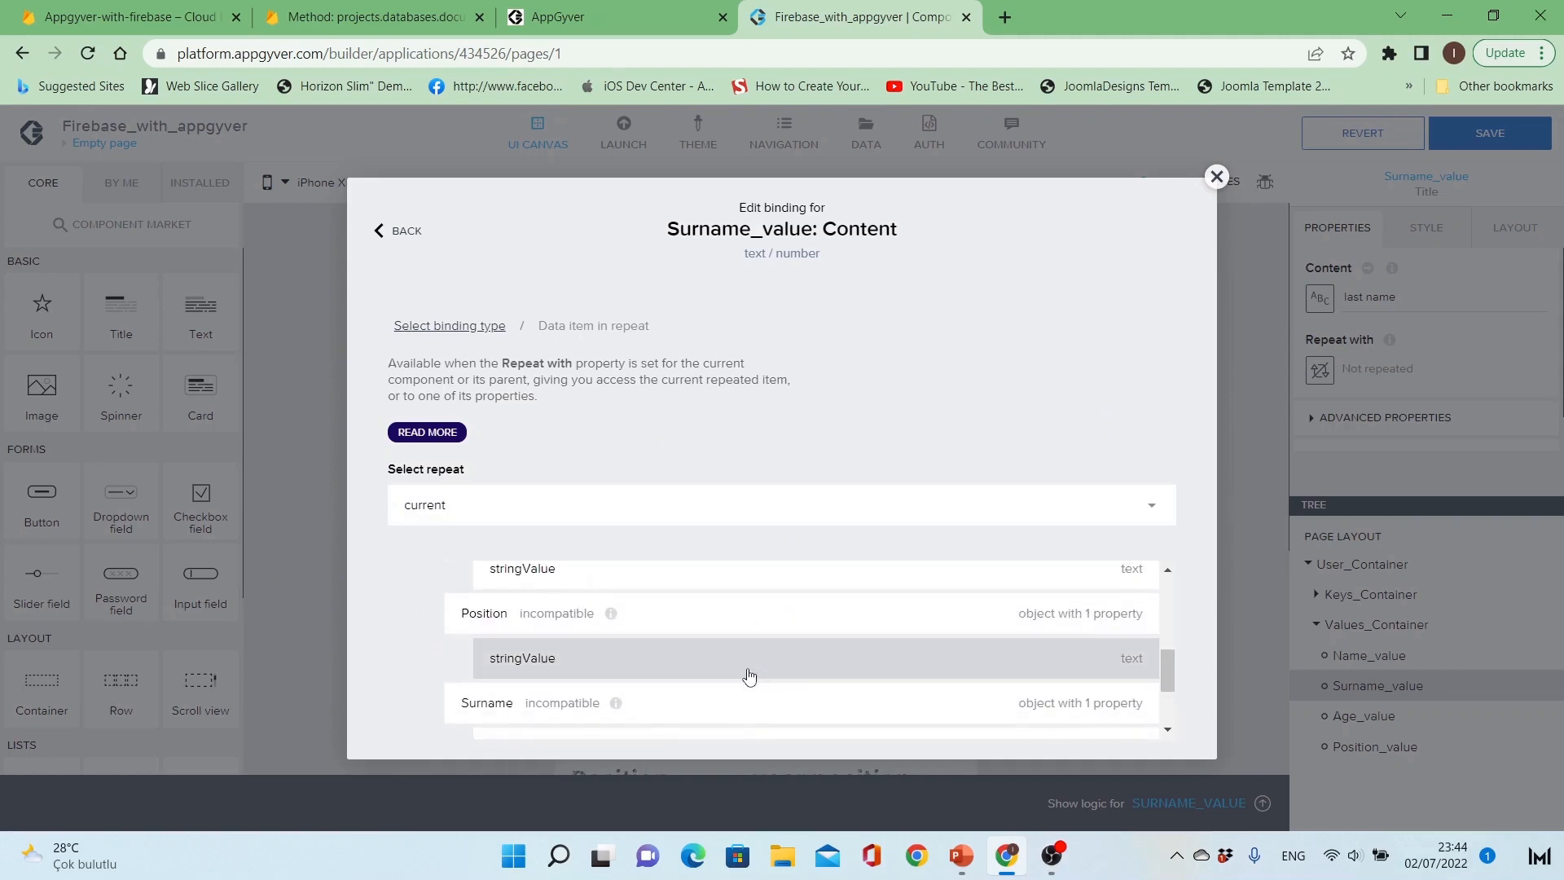
scroll(750, 676, "down", 1)
left_click(699, 650)
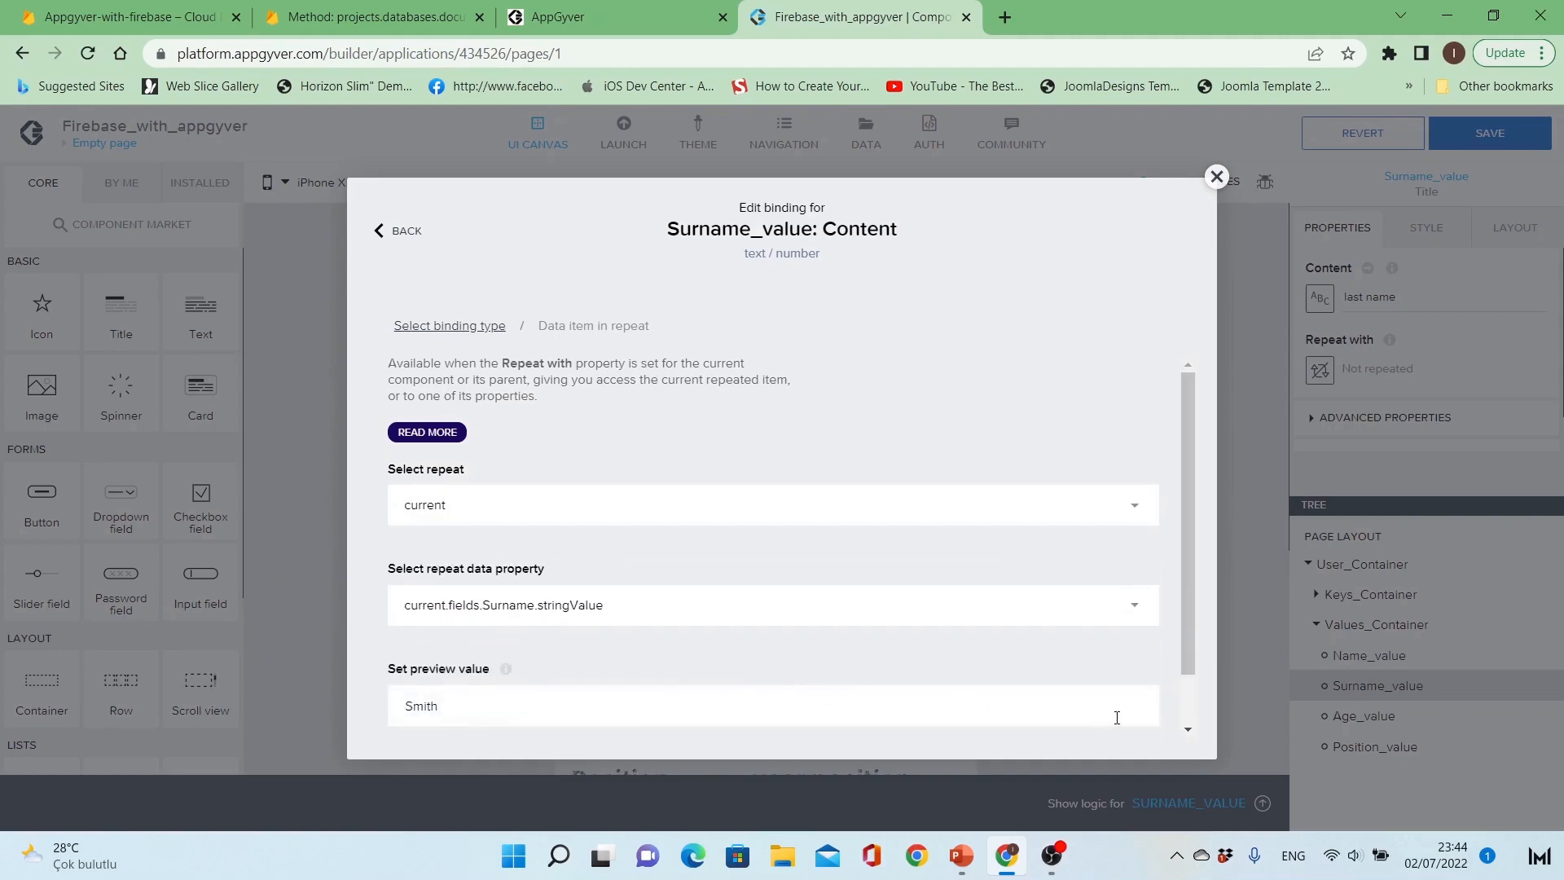
scroll(1117, 709, "down", 2)
left_click(1117, 719)
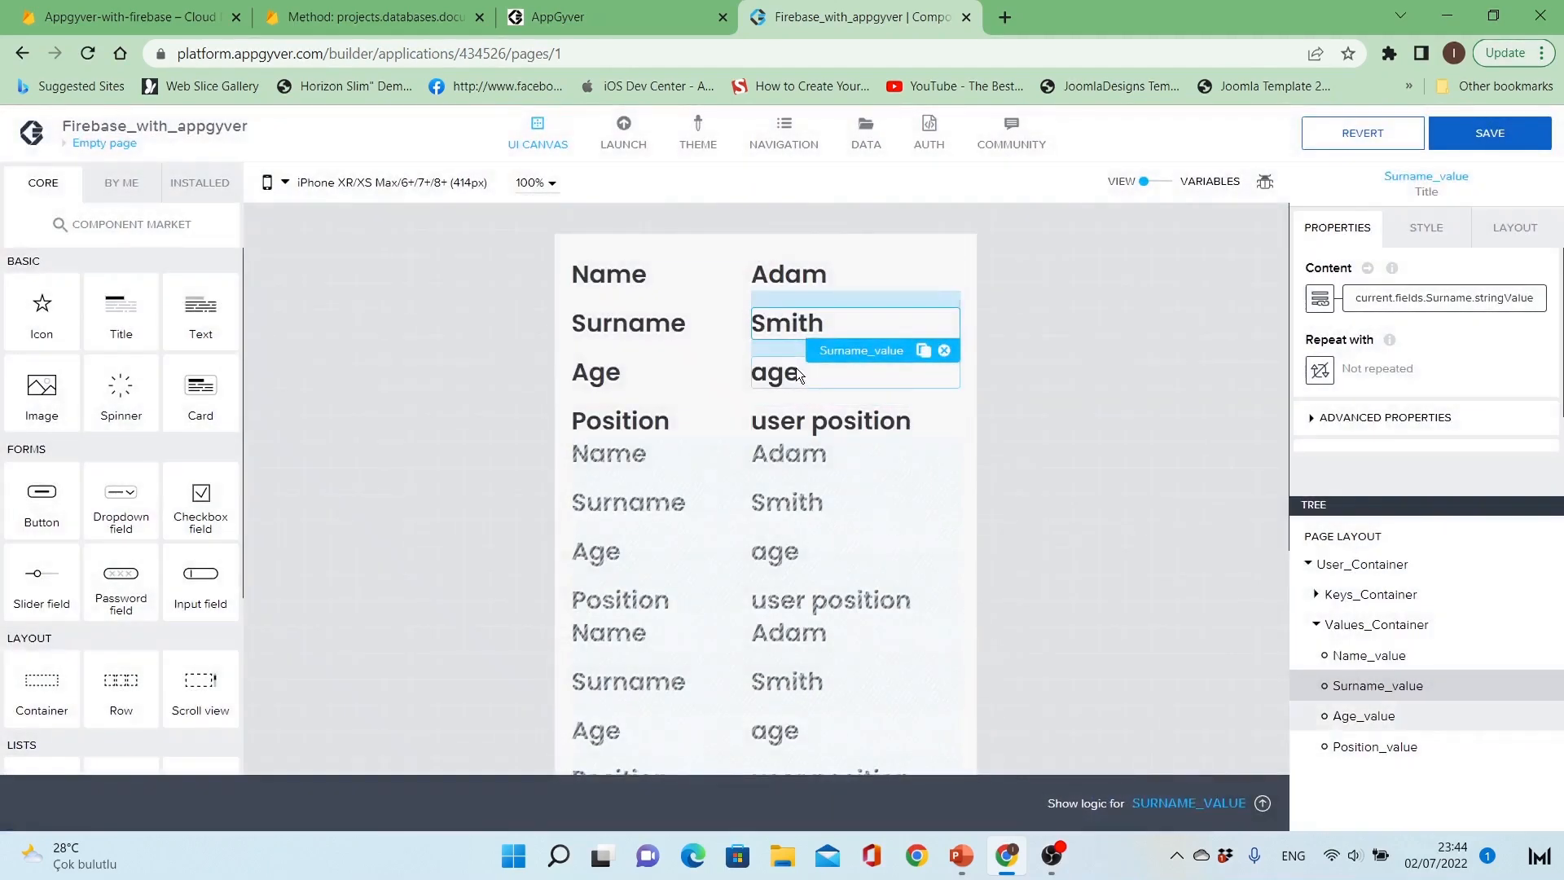
Step: Bind Age_value's content to the repeated item's current.fields.Age.integerValue
left_click(799, 375)
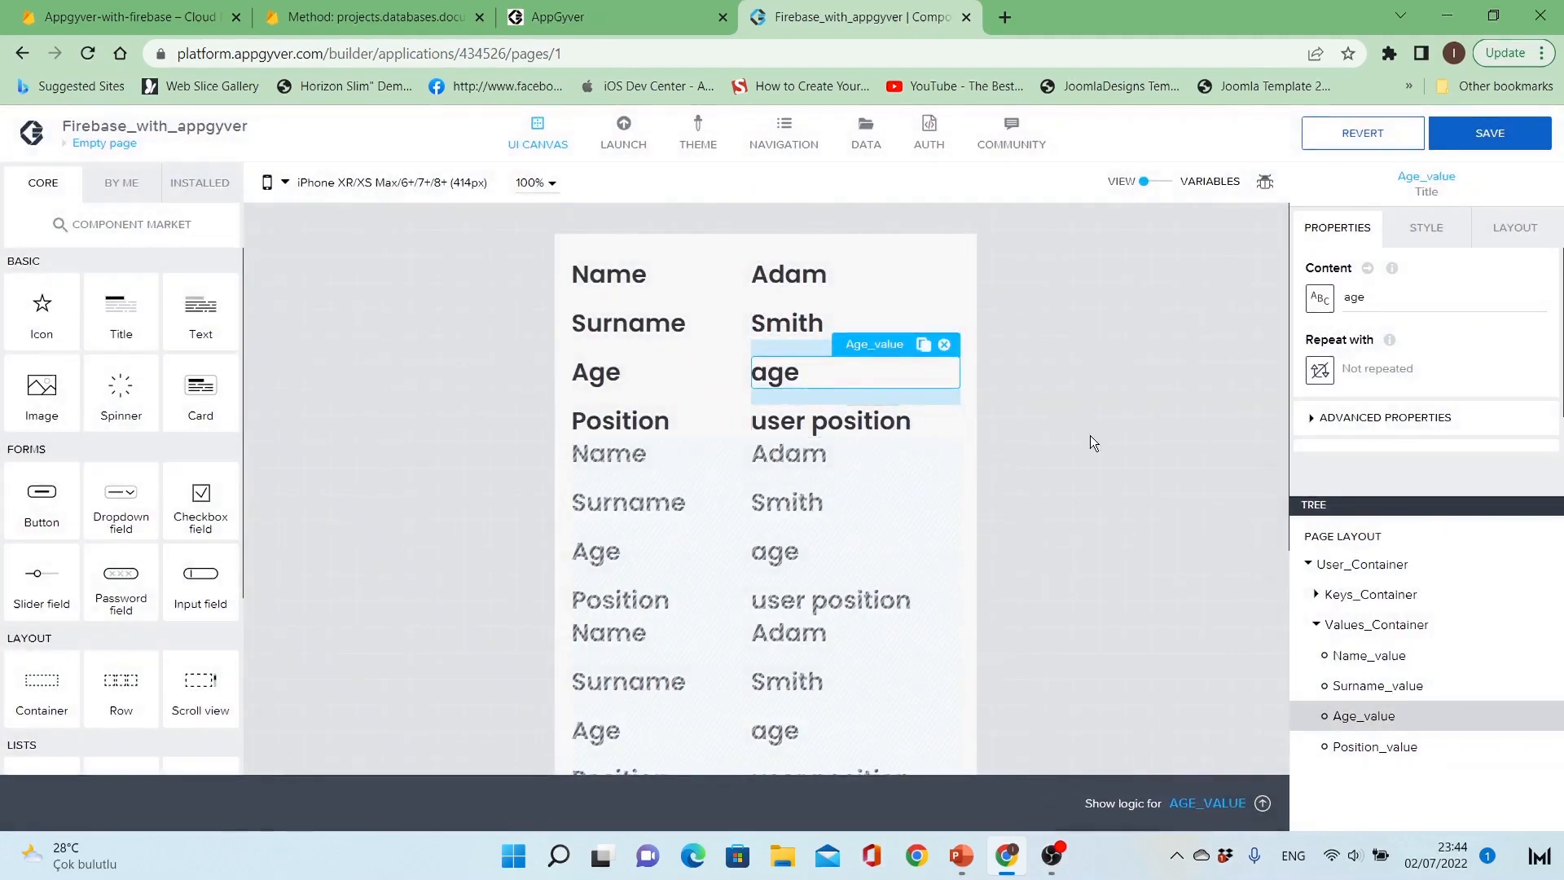
left_click(1321, 298)
left_click(853, 550)
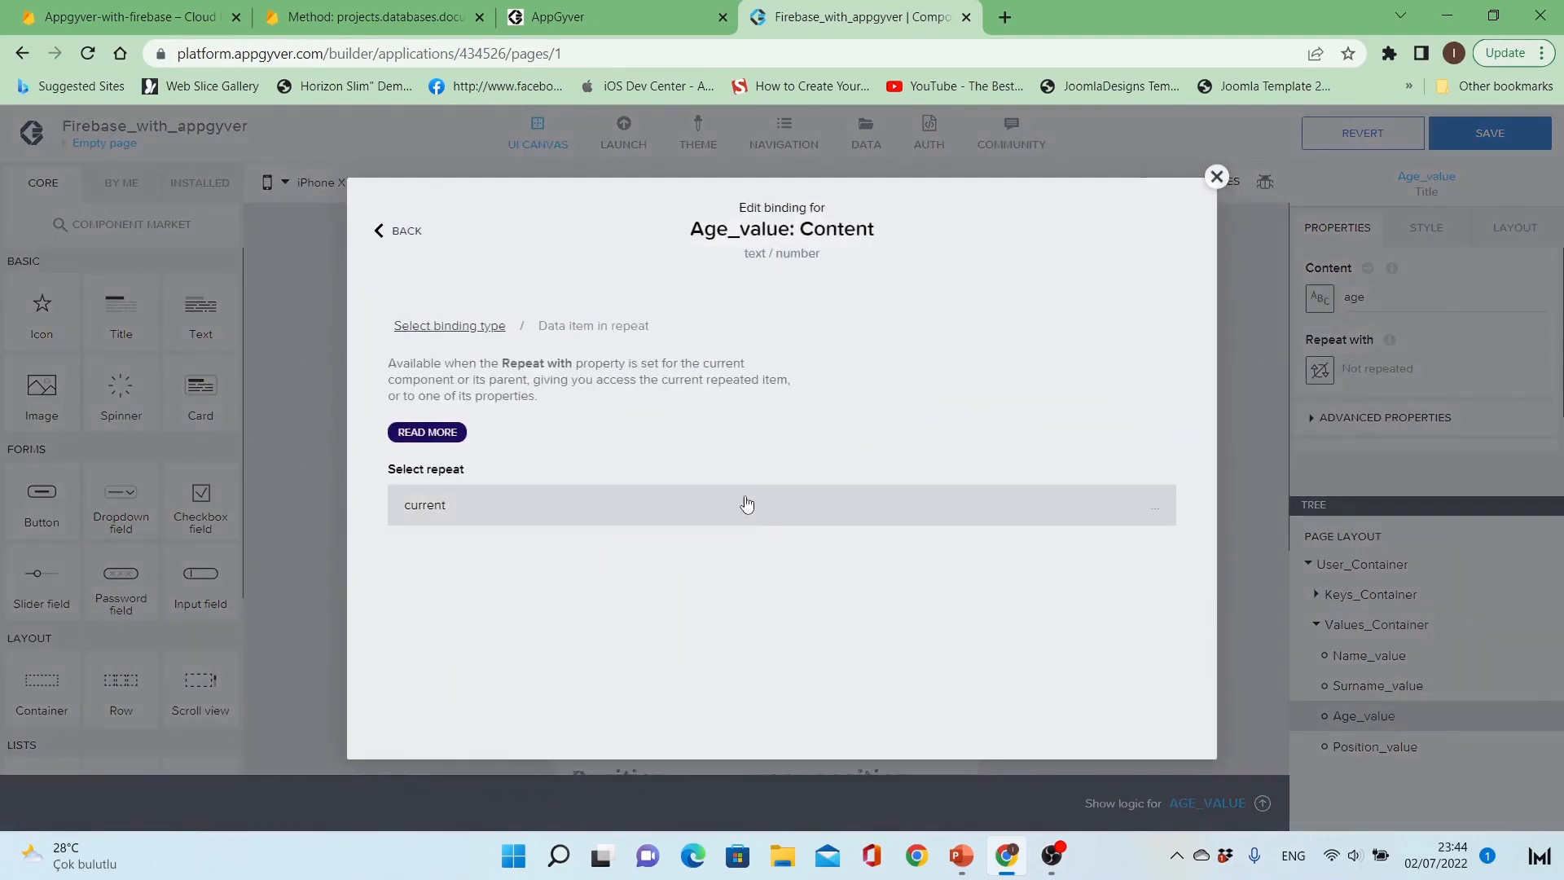
scroll(683, 706, "down", 2)
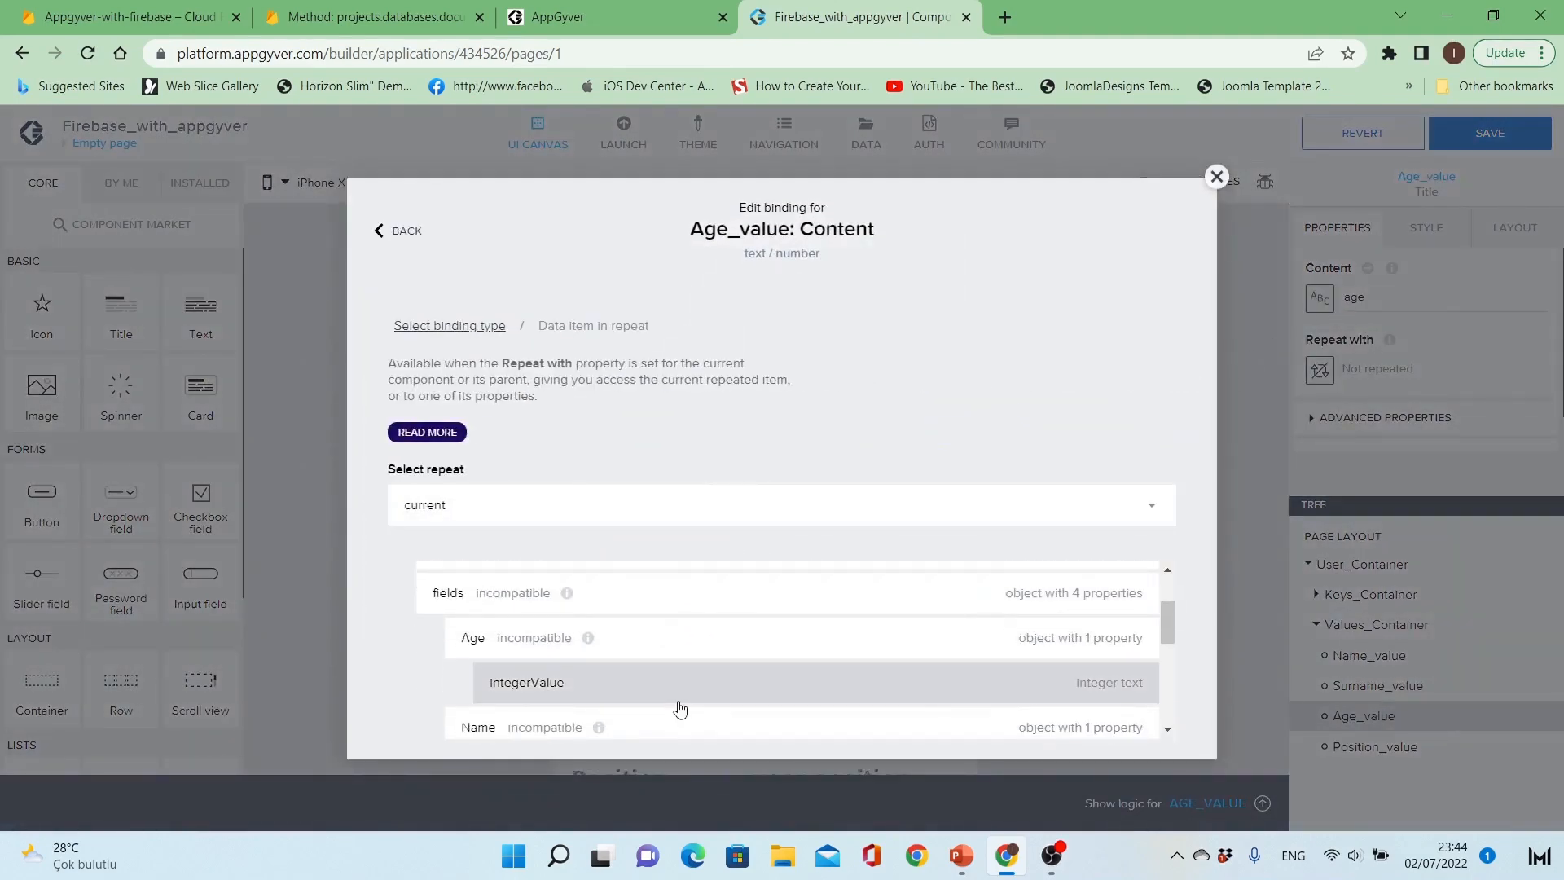
left_click(681, 688)
scroll(993, 652, "down", 2)
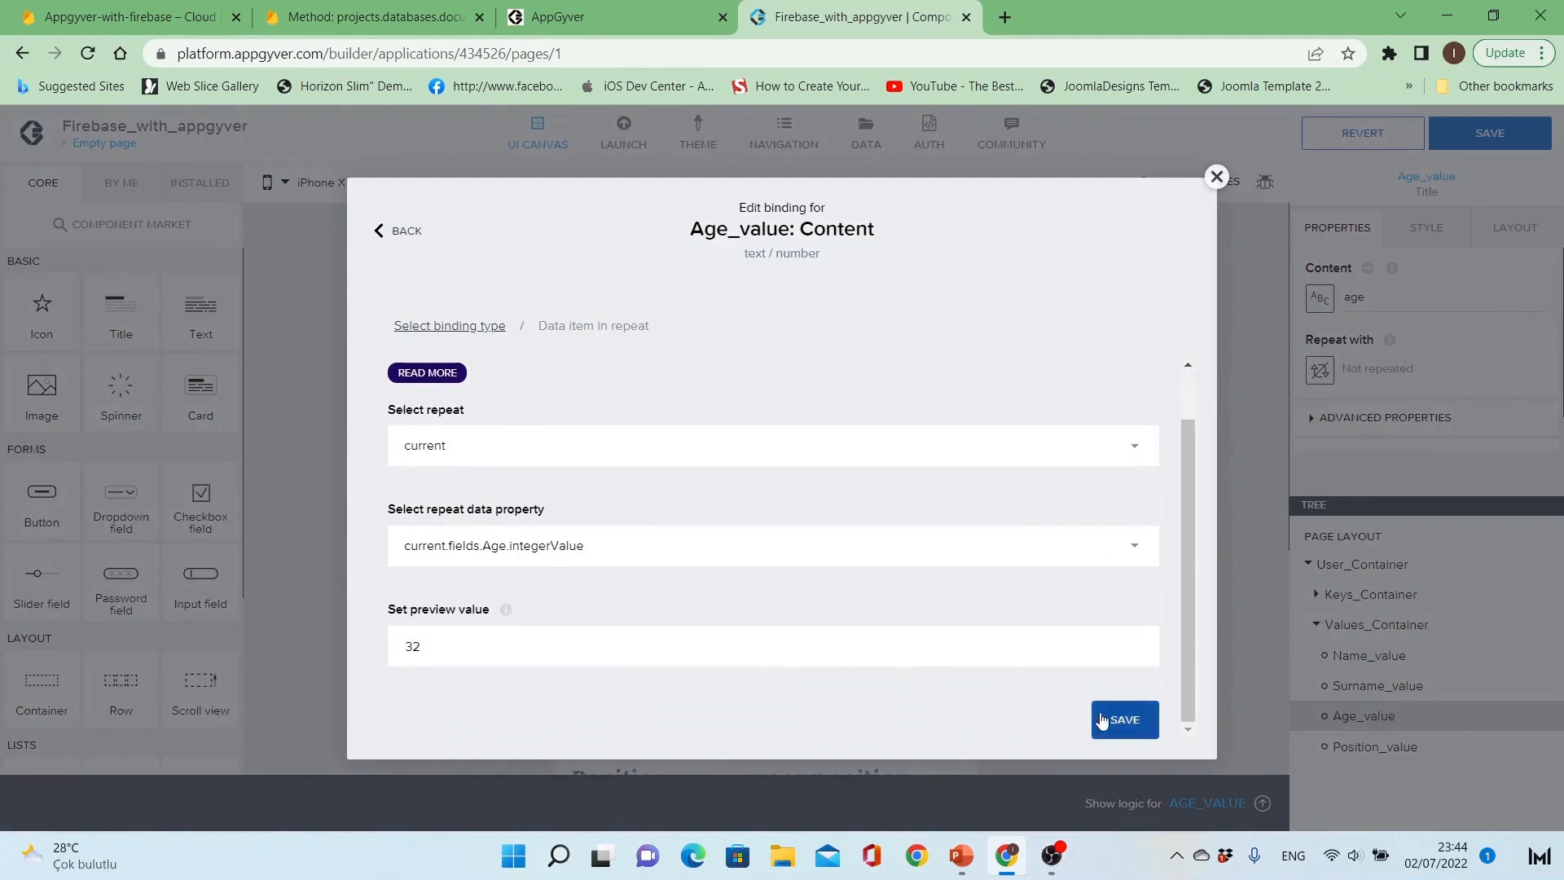
left_click(1124, 719)
Step: Bind Position_value's content to the repeated item's current.fields.Position.stringValue
left_click(838, 427)
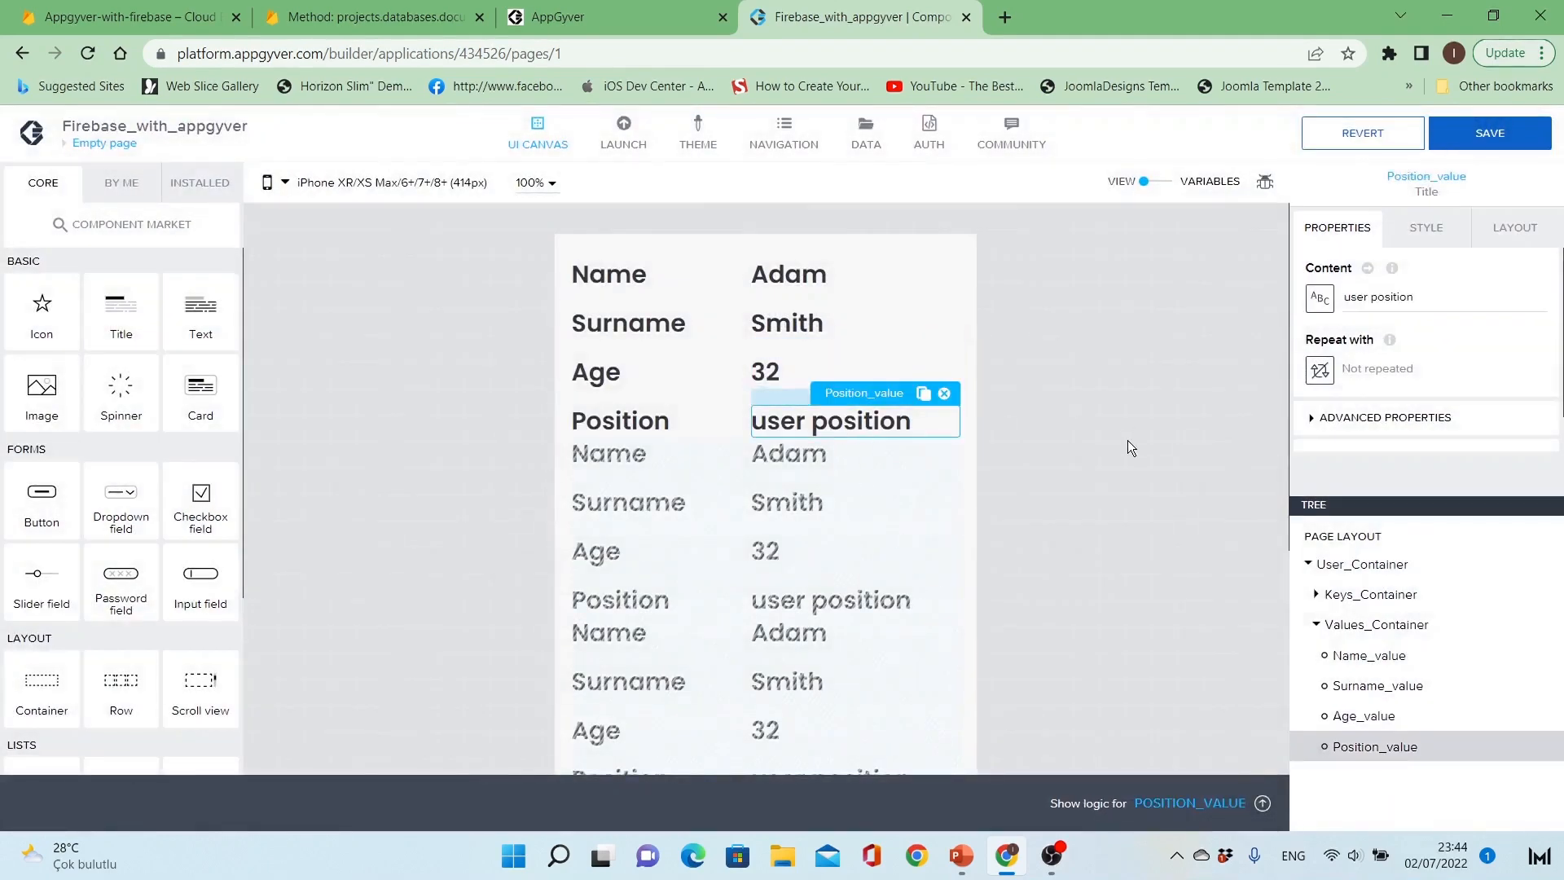
scroll(1405, 349, "down", 1)
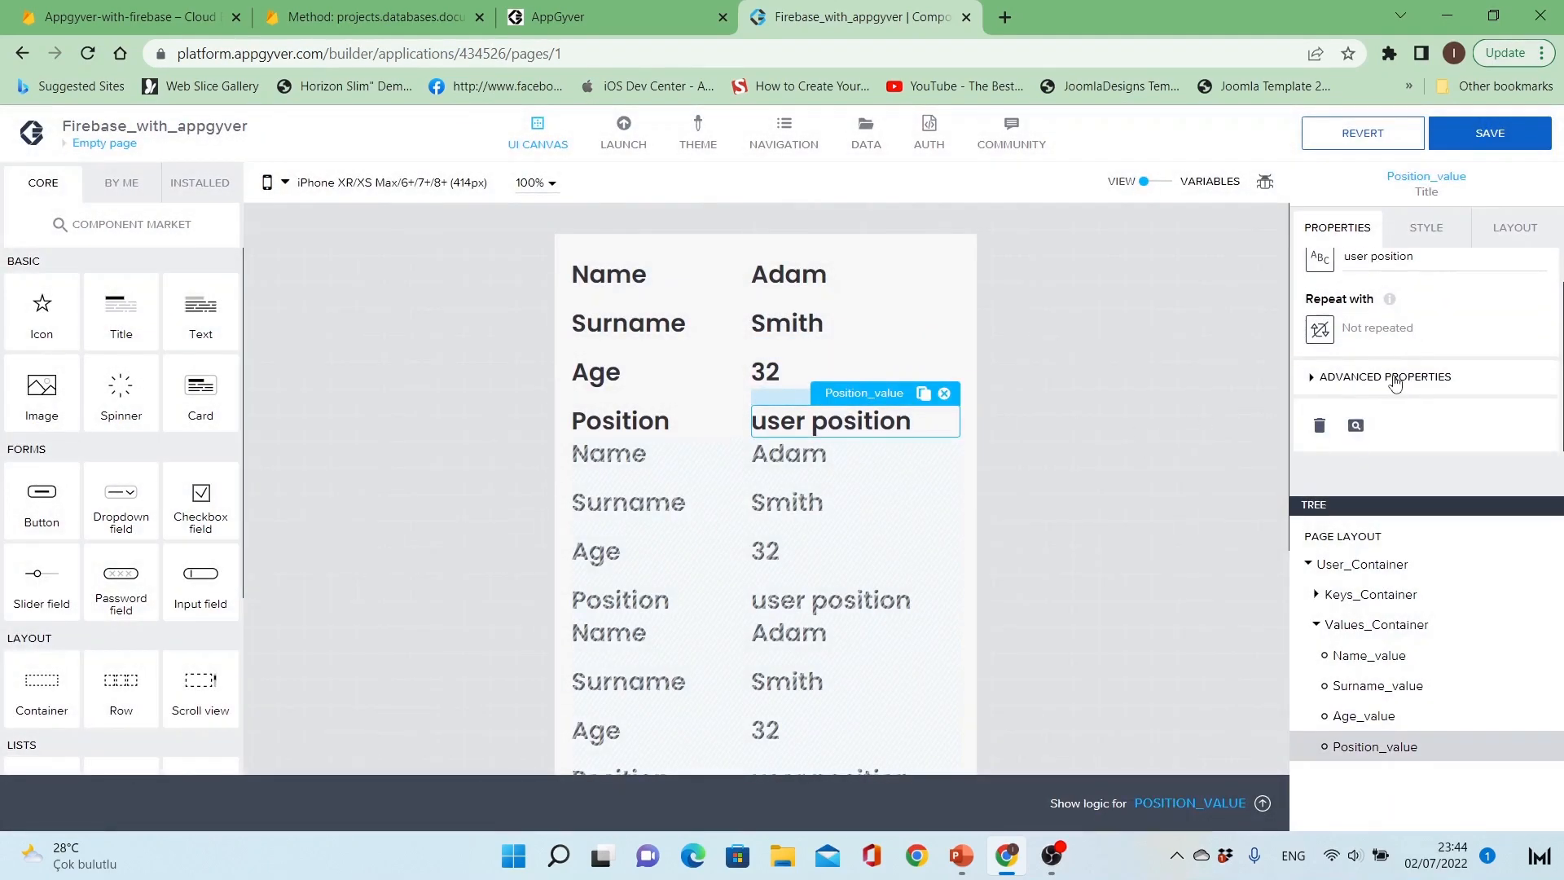
left_click(1395, 380)
left_click(1394, 378)
scroll(1396, 379, "up", 1)
left_click(1320, 298)
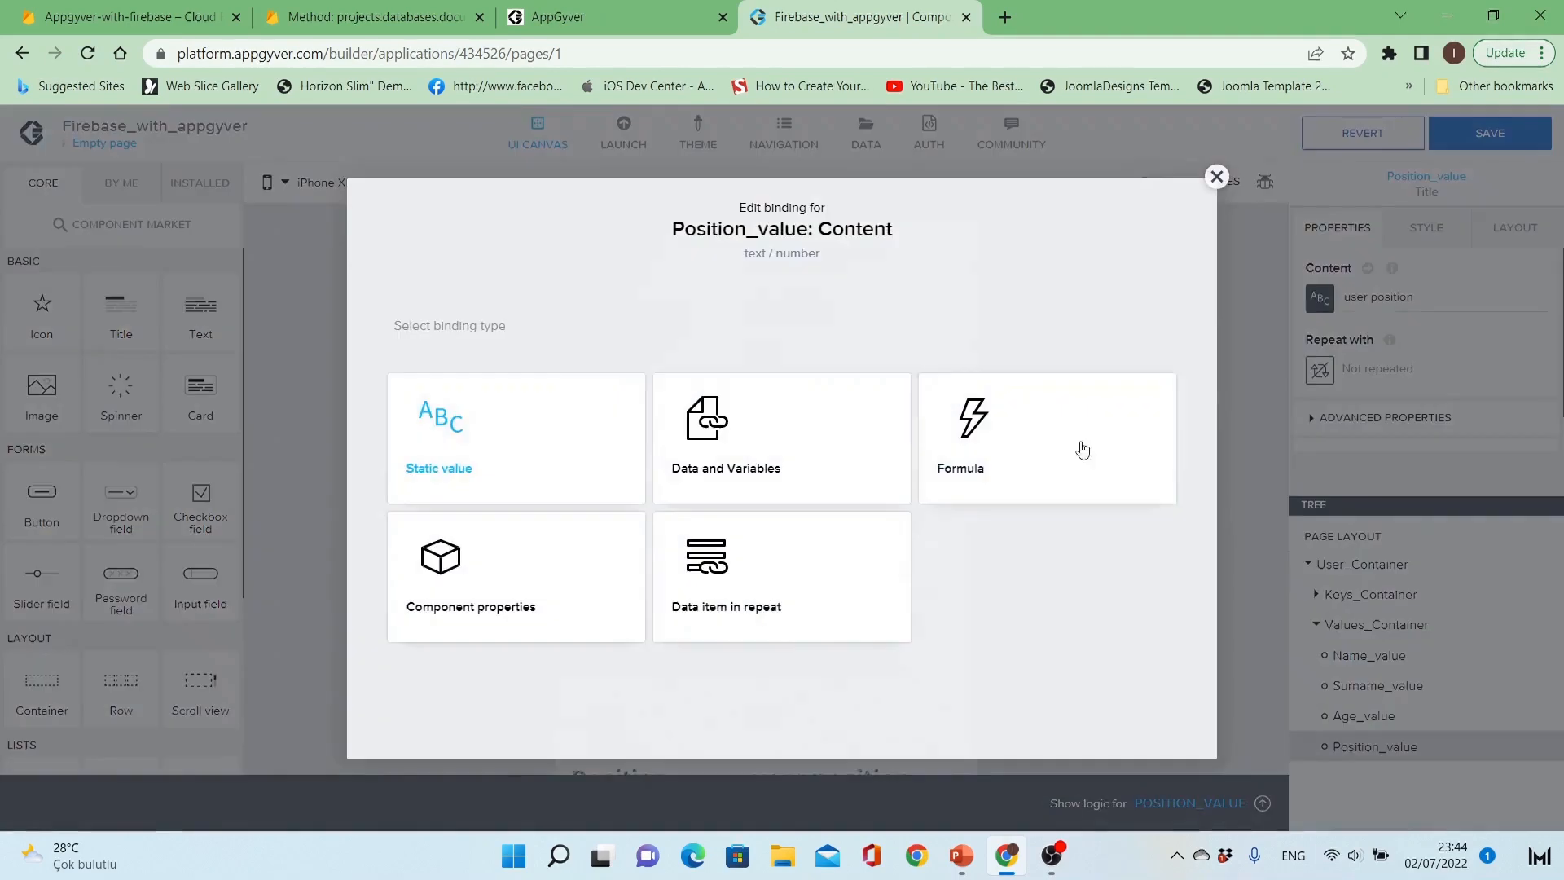
left_click(794, 550)
scroll(735, 641, "down", 5)
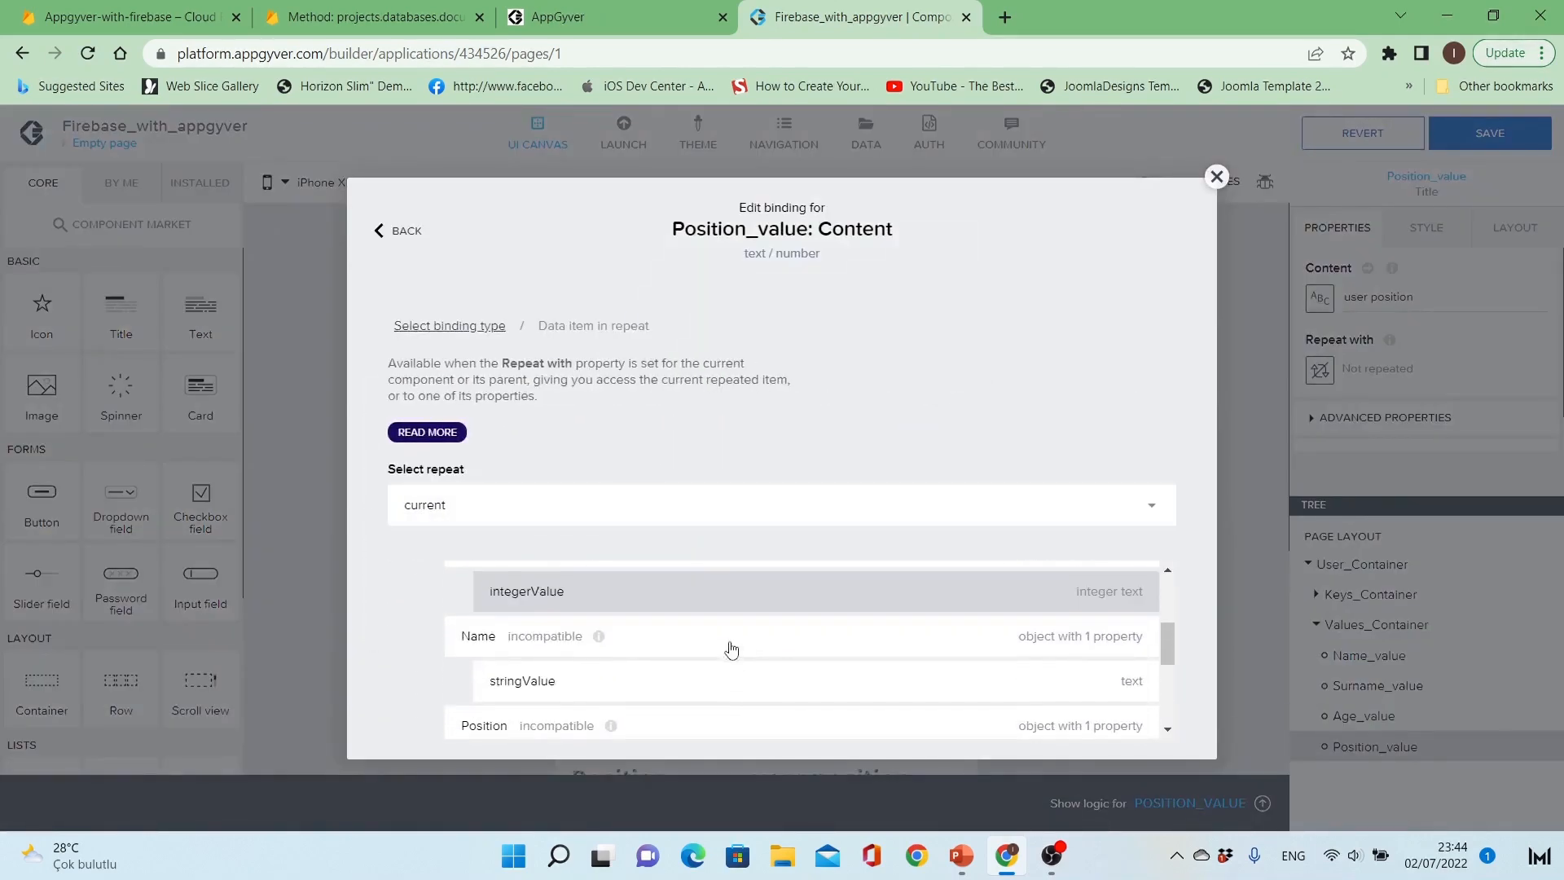
left_click(677, 668)
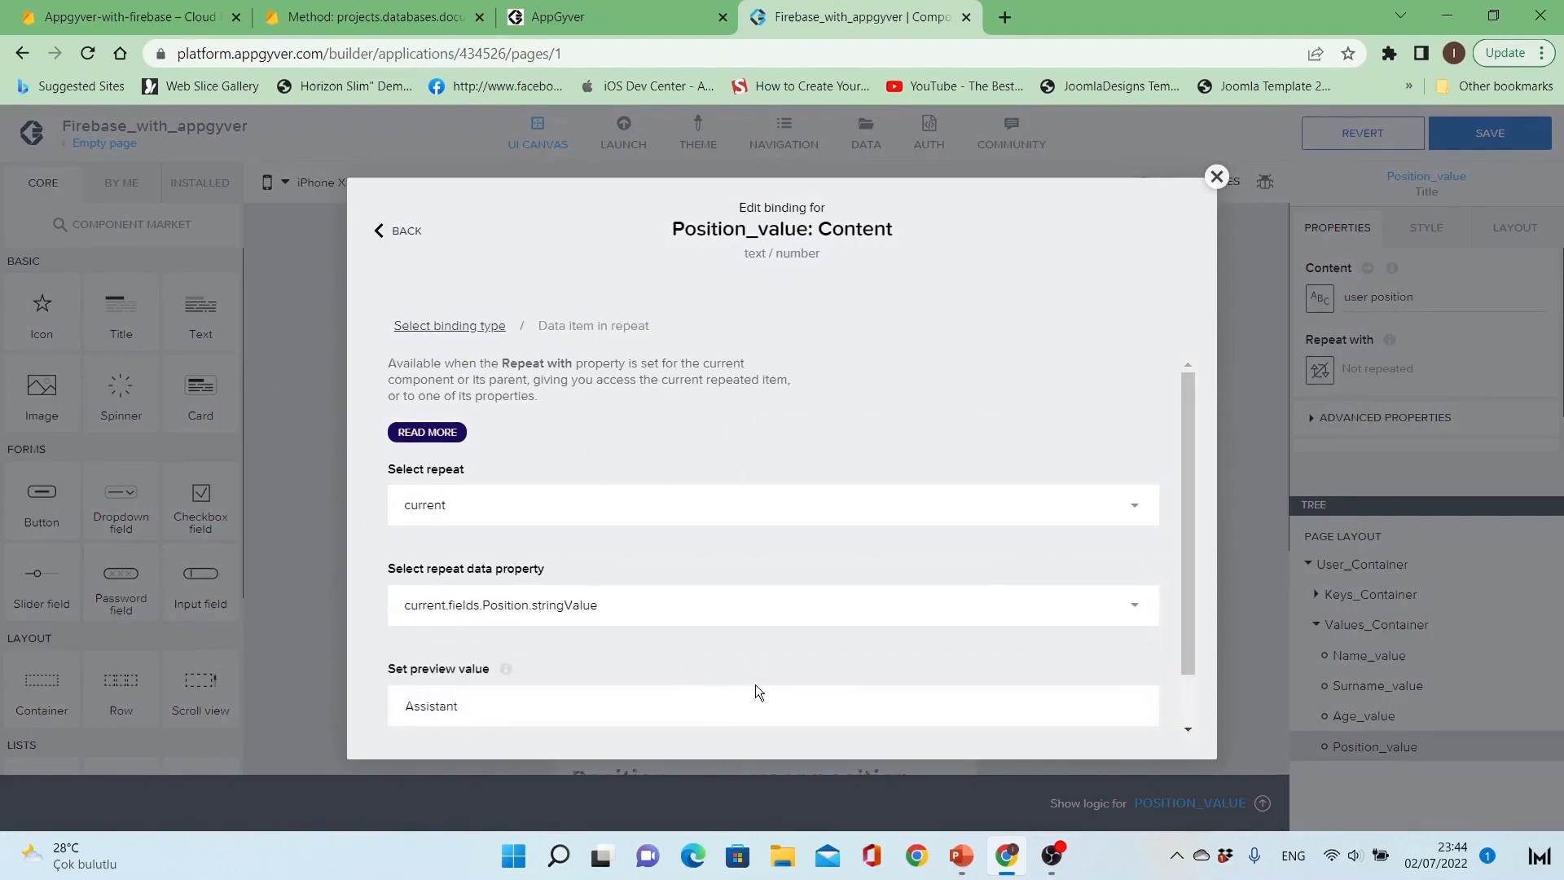
scroll(918, 671, "down", 2)
left_click(1113, 721)
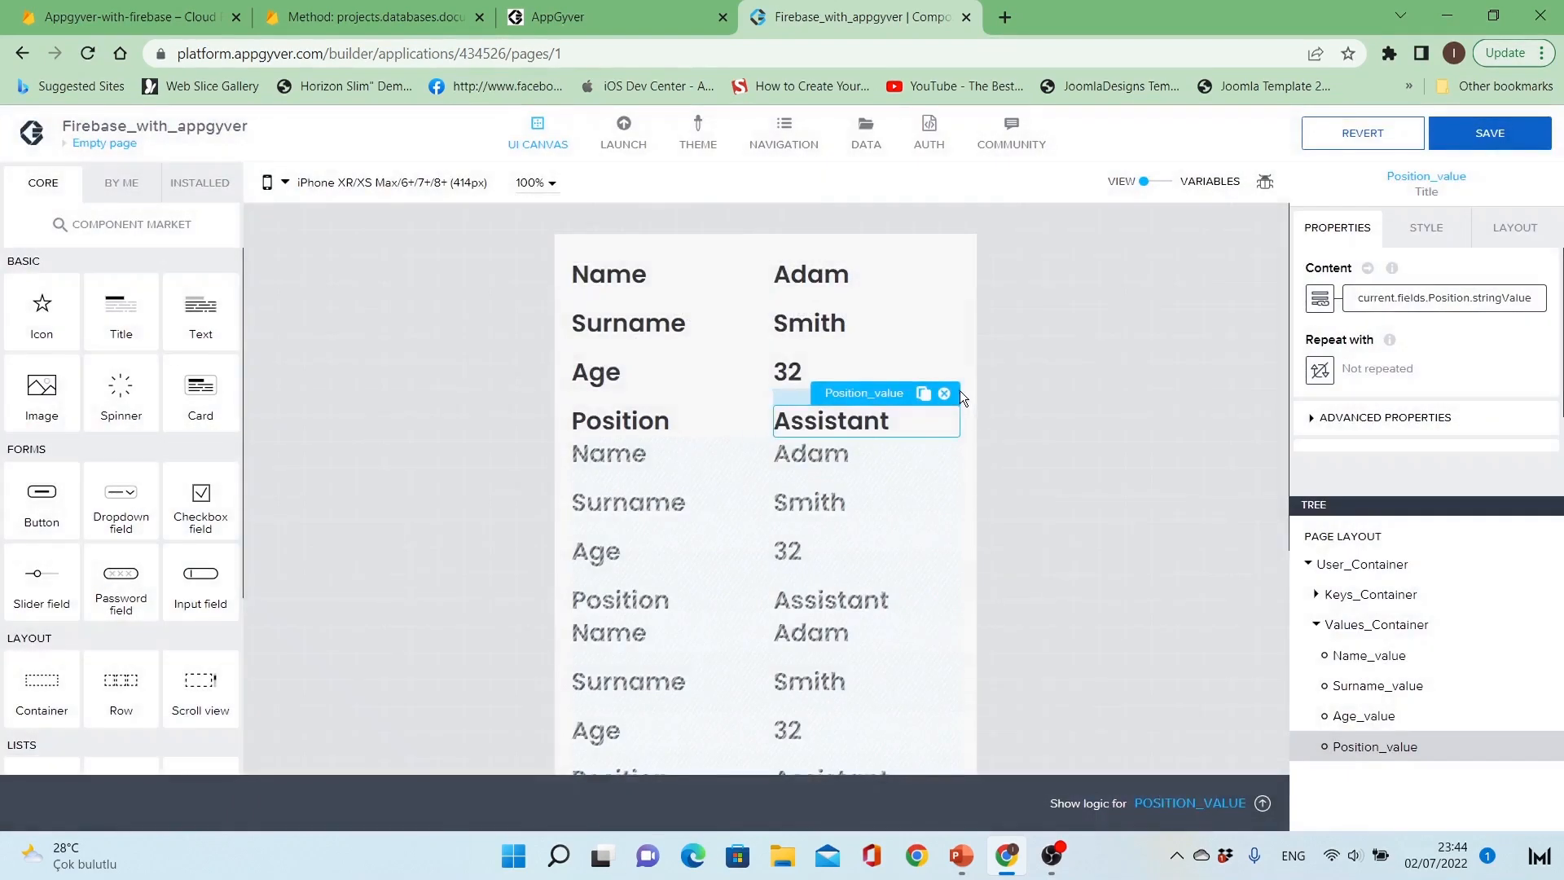
Step: Save the application and check the page in the mirrored phone preview
left_click(970, 370)
key("ctrl+s")
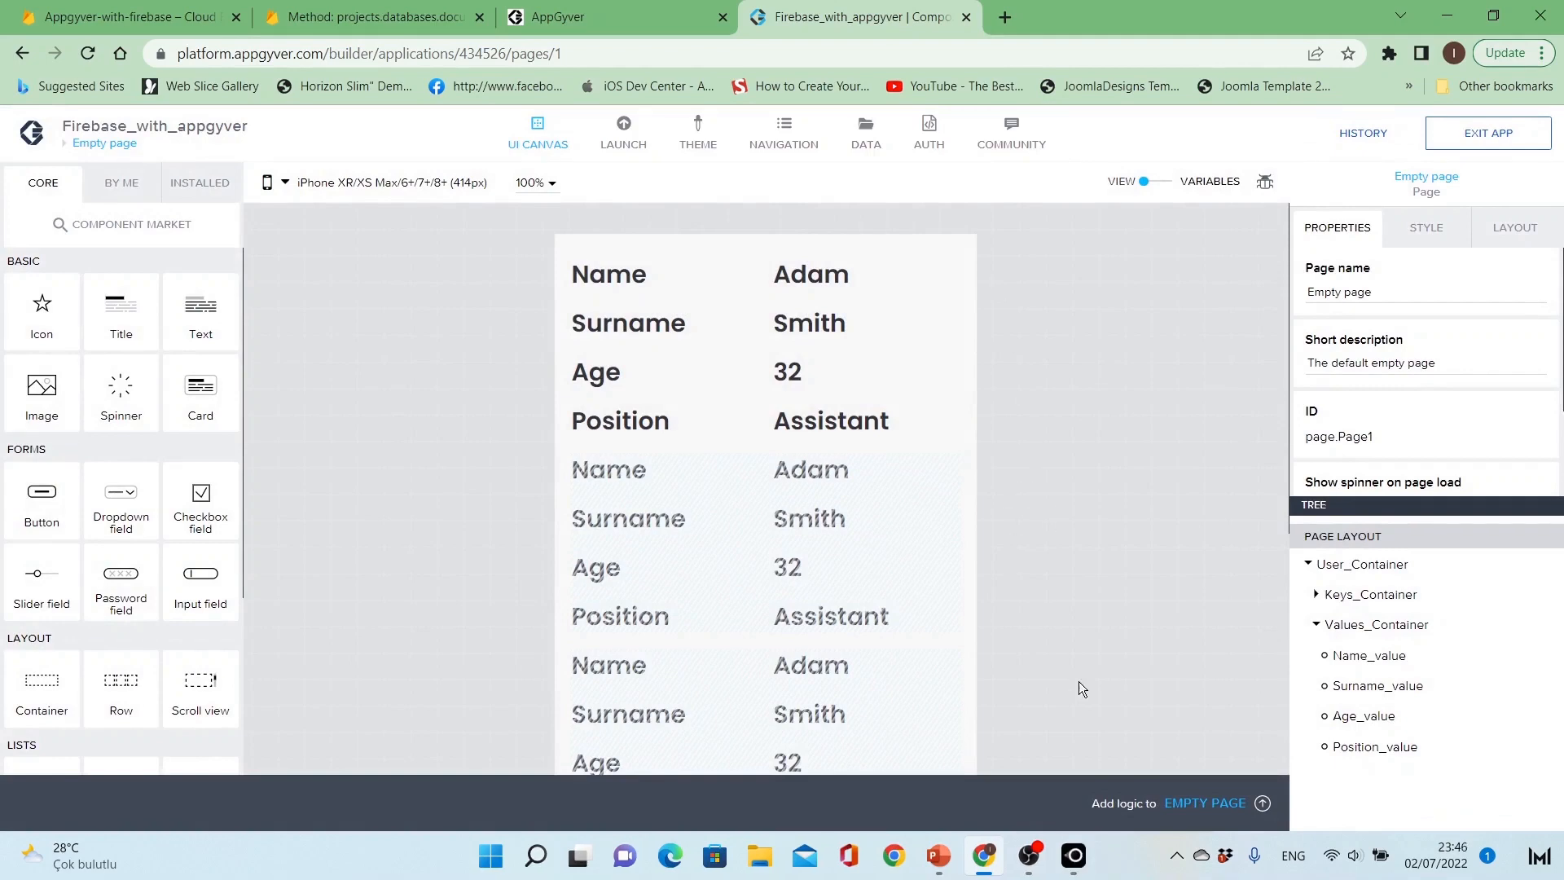
left_click(1148, 721)
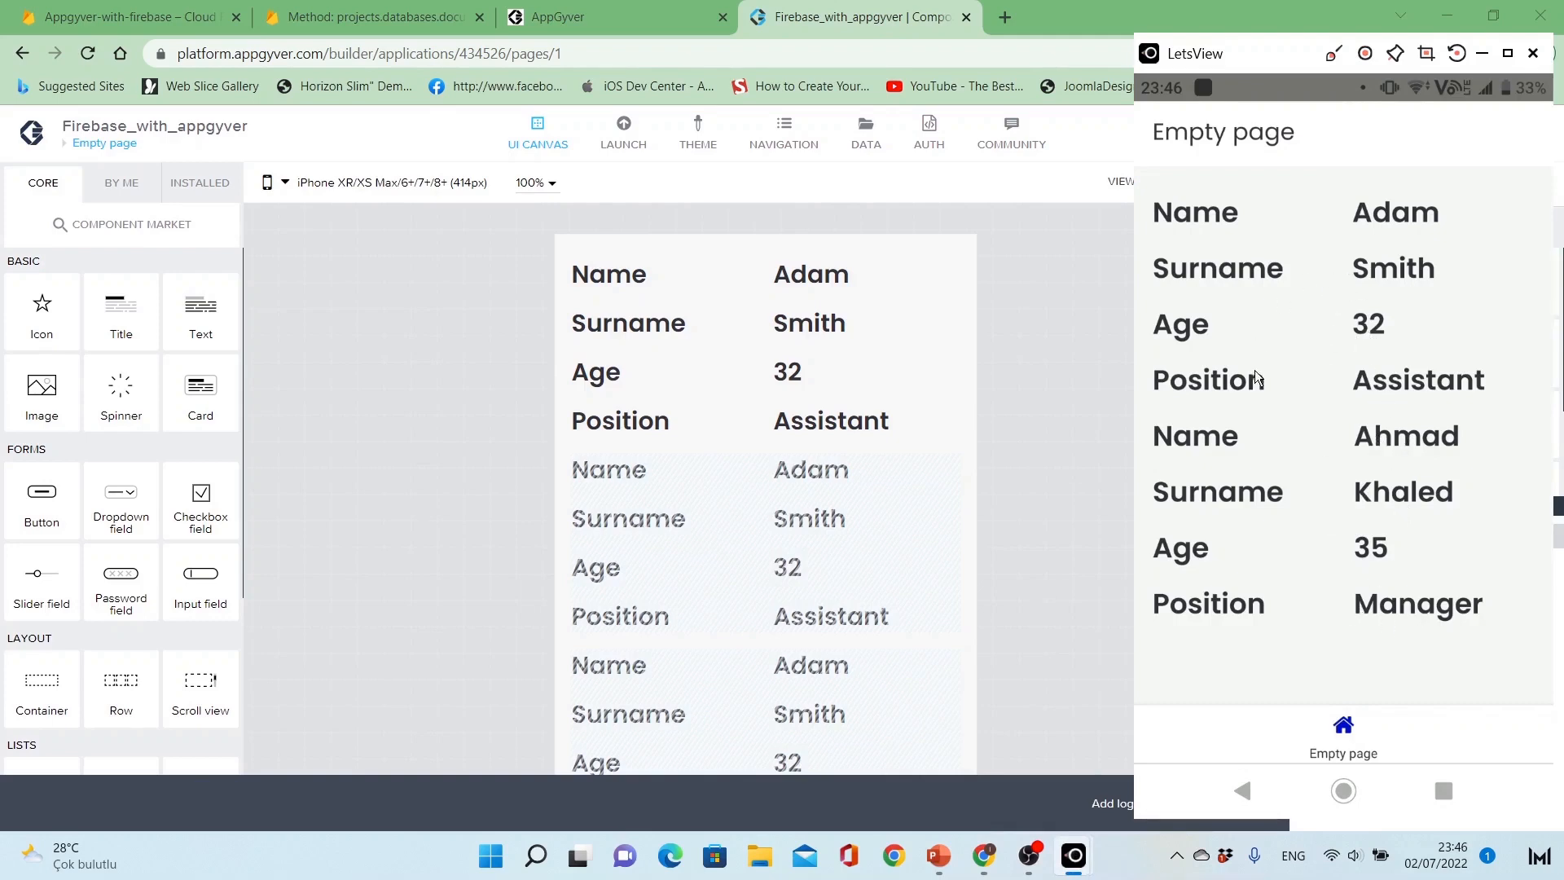
left_click(1069, 578)
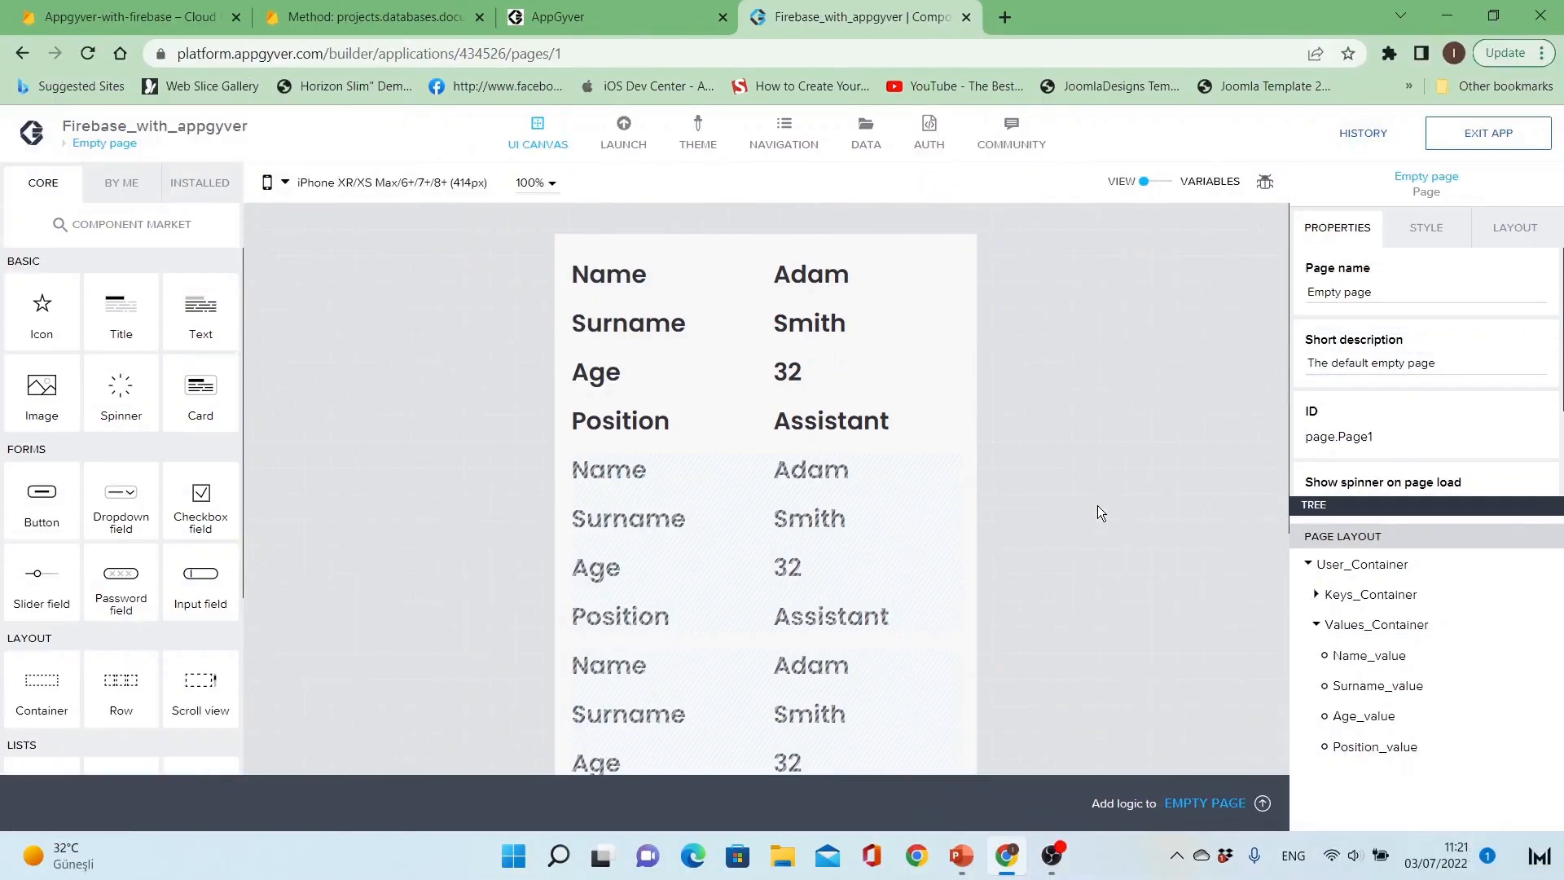
Step: Open the Users_database resource and review its base settings and each method
left_click(855, 133)
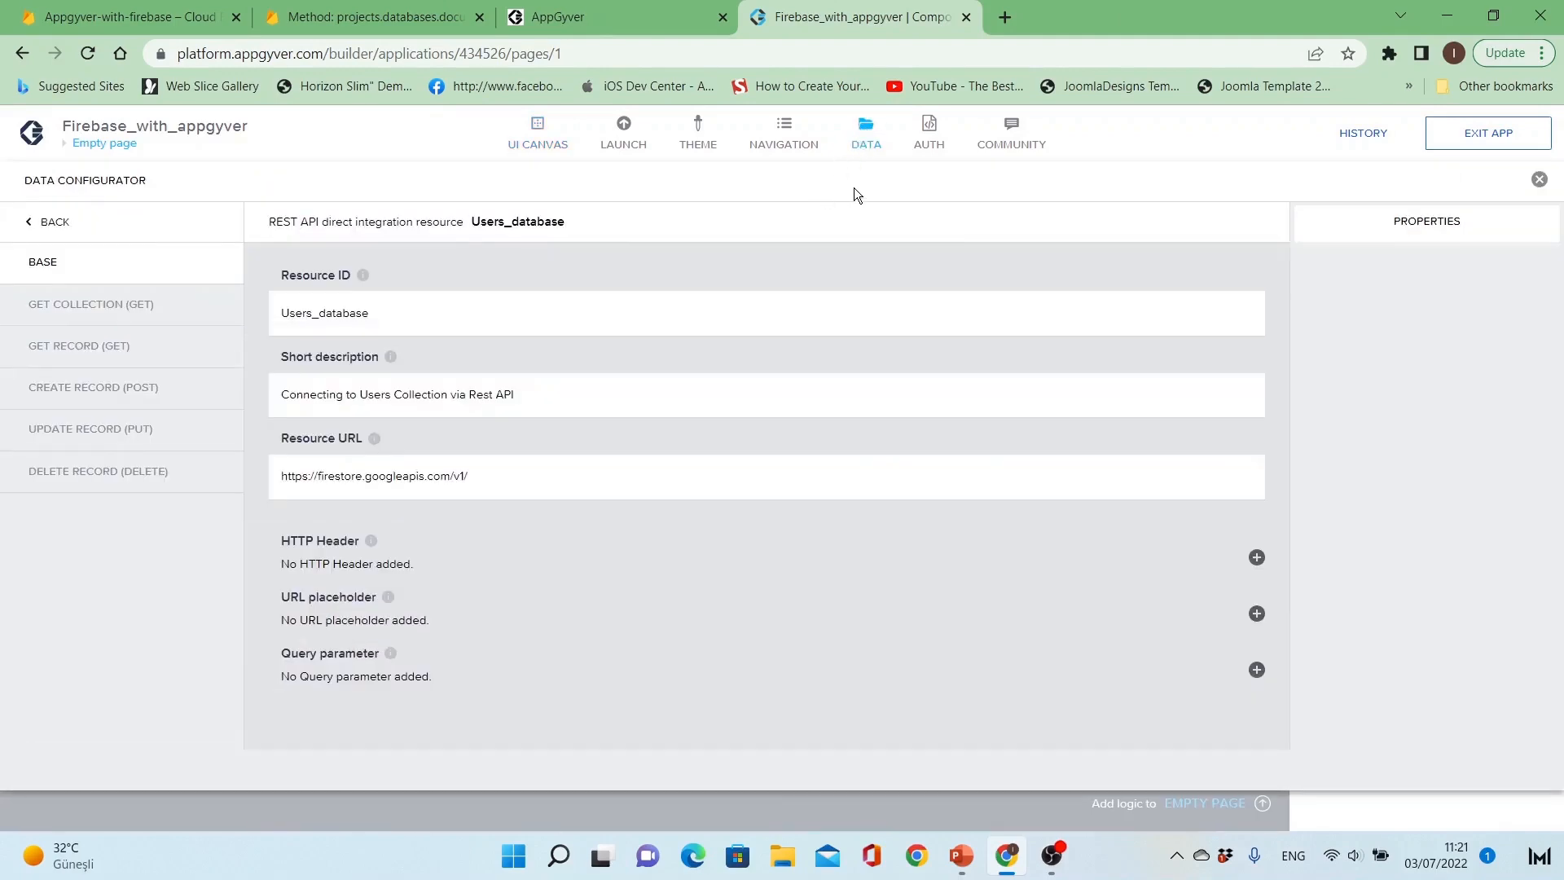
left_click(145, 314)
left_click(131, 359)
left_click(135, 400)
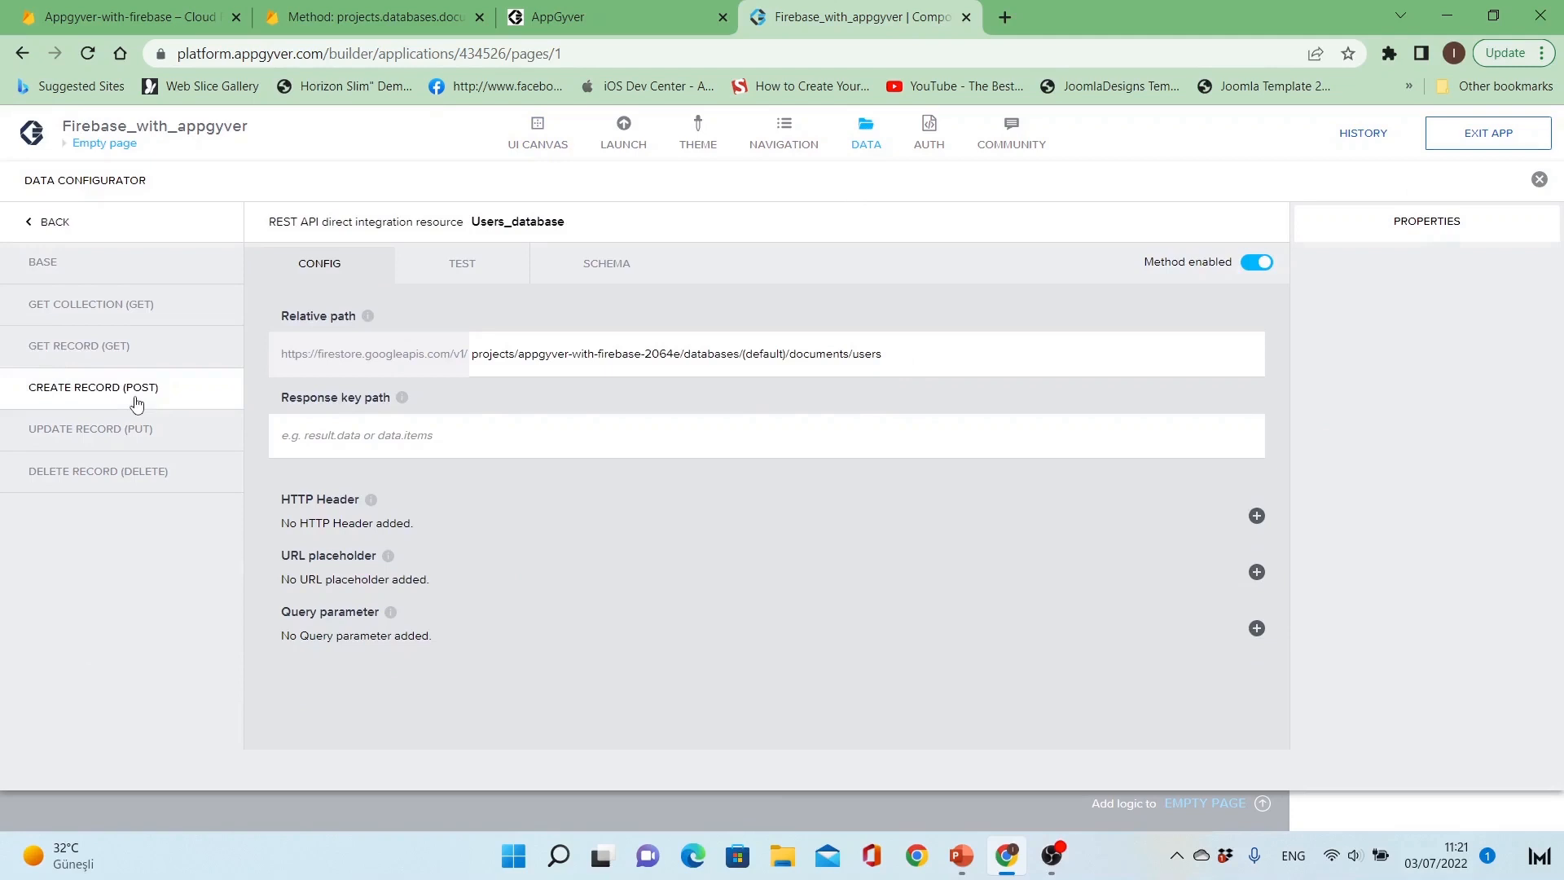
left_click(136, 439)
left_click(131, 470)
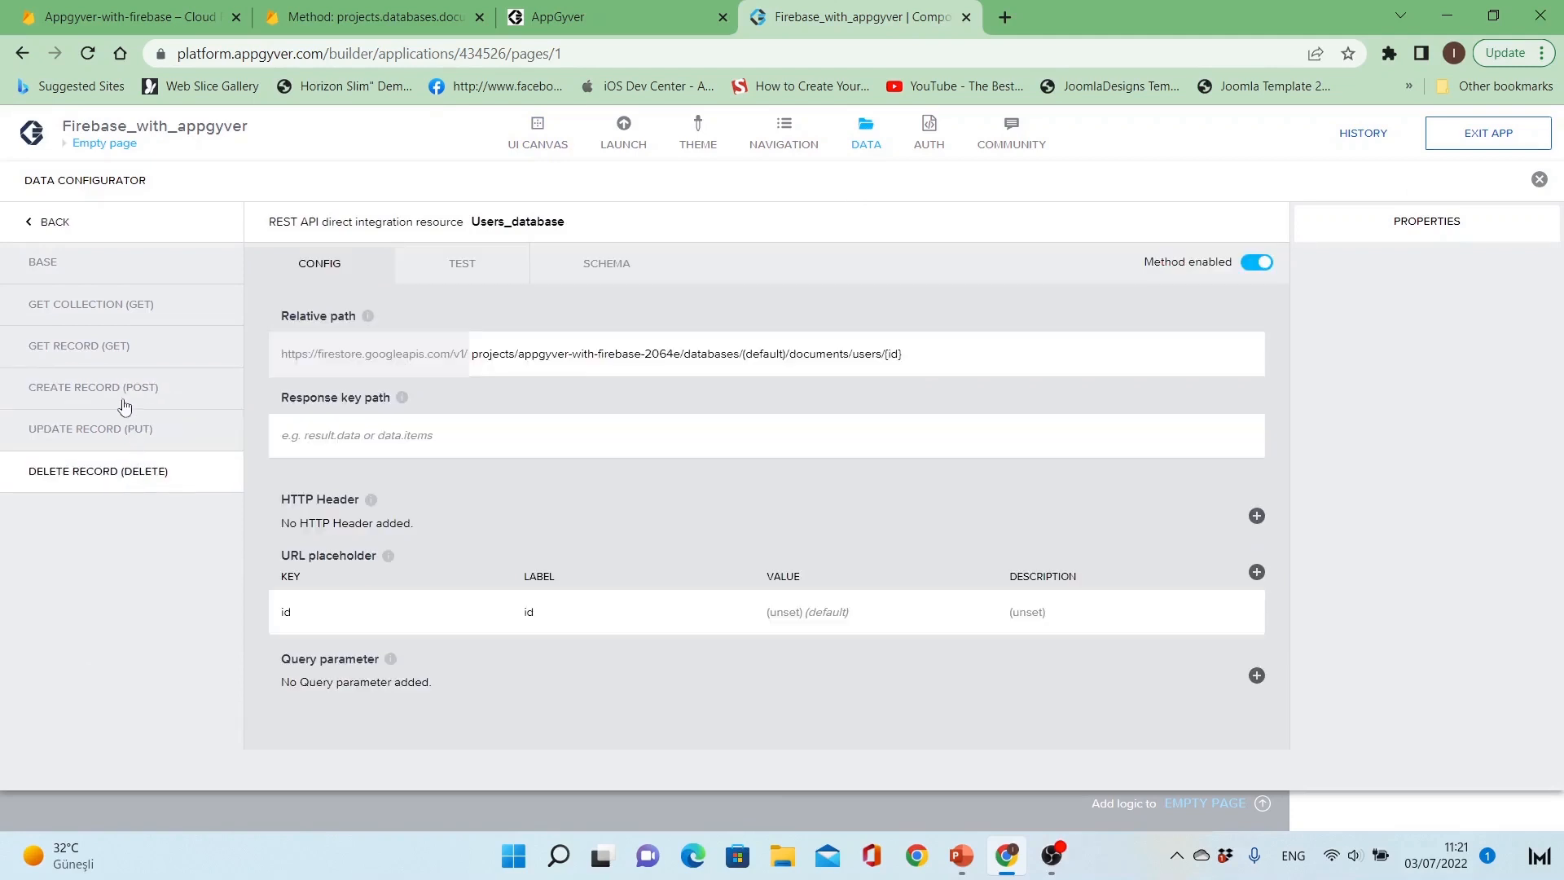
Step: Remove the Users_database REST data resource and save the app
left_click(70, 223)
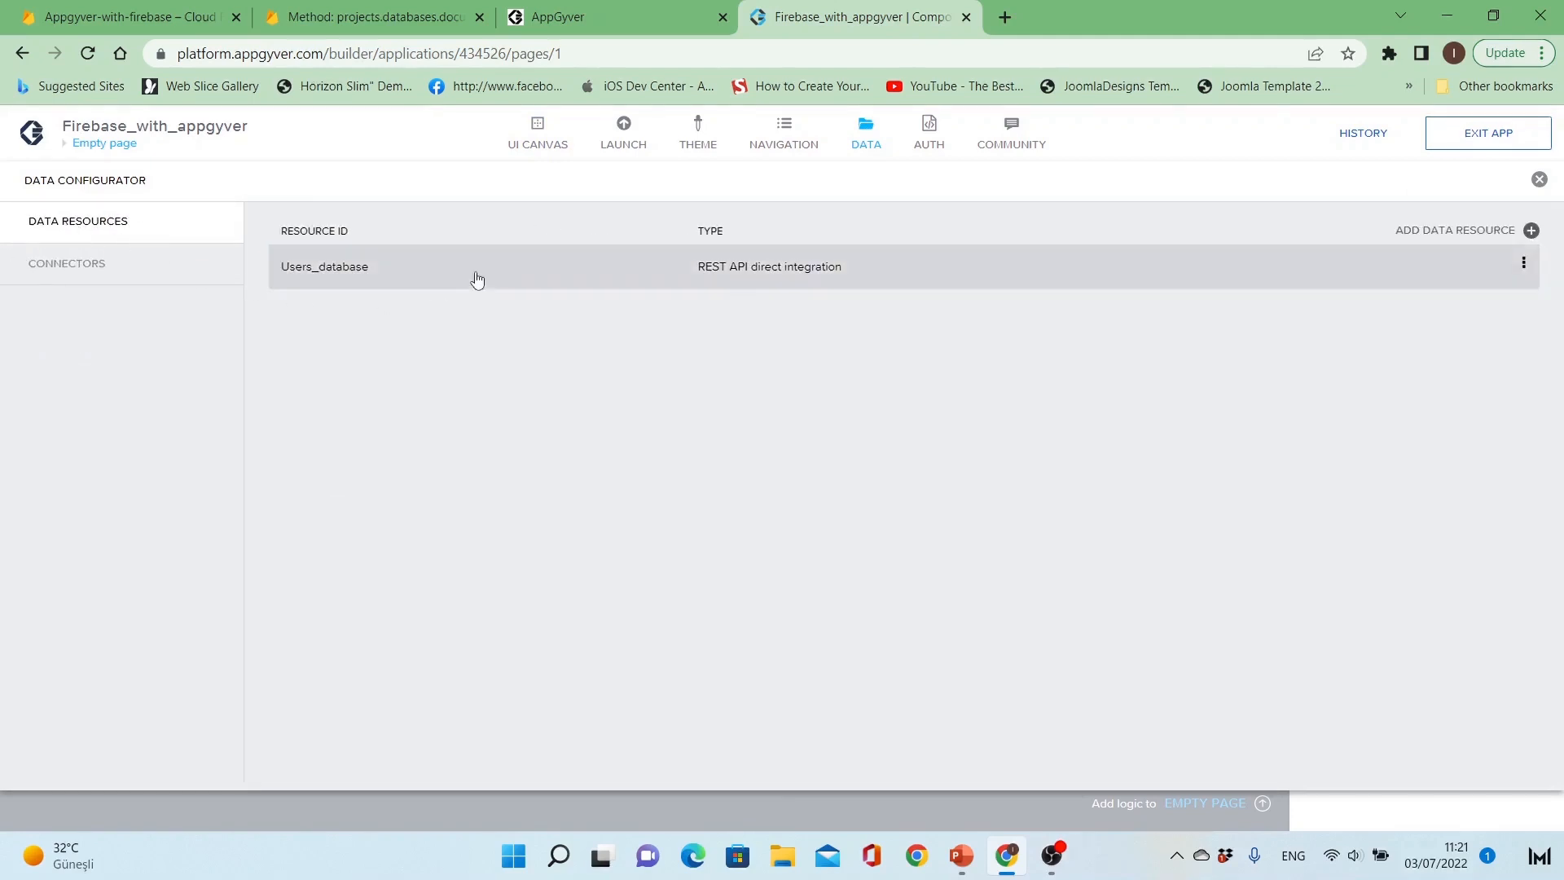
left_click(1524, 268)
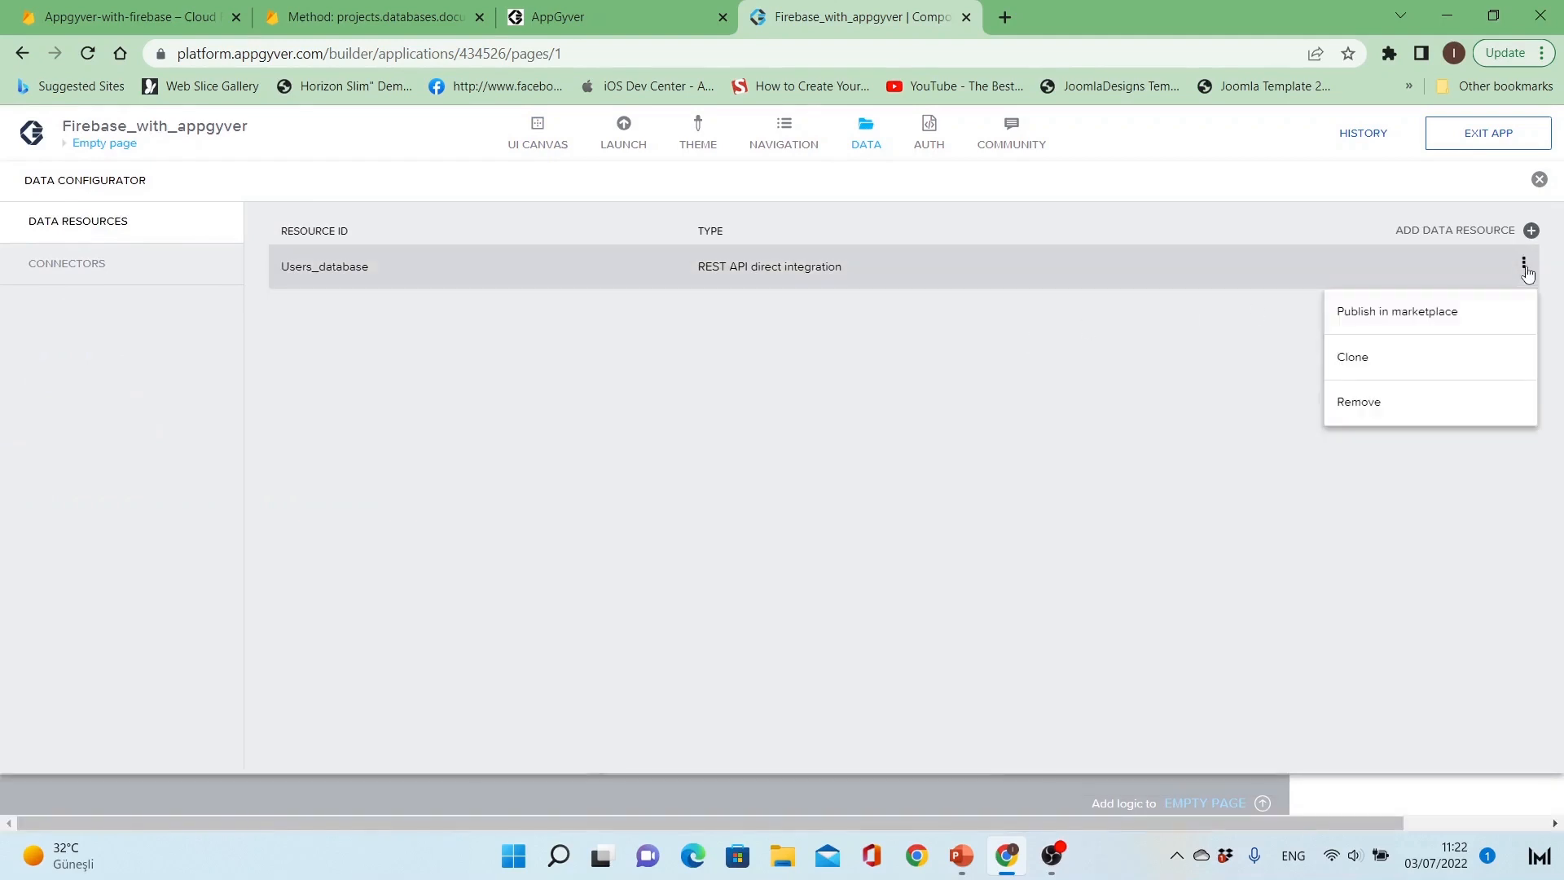
left_click(1429, 405)
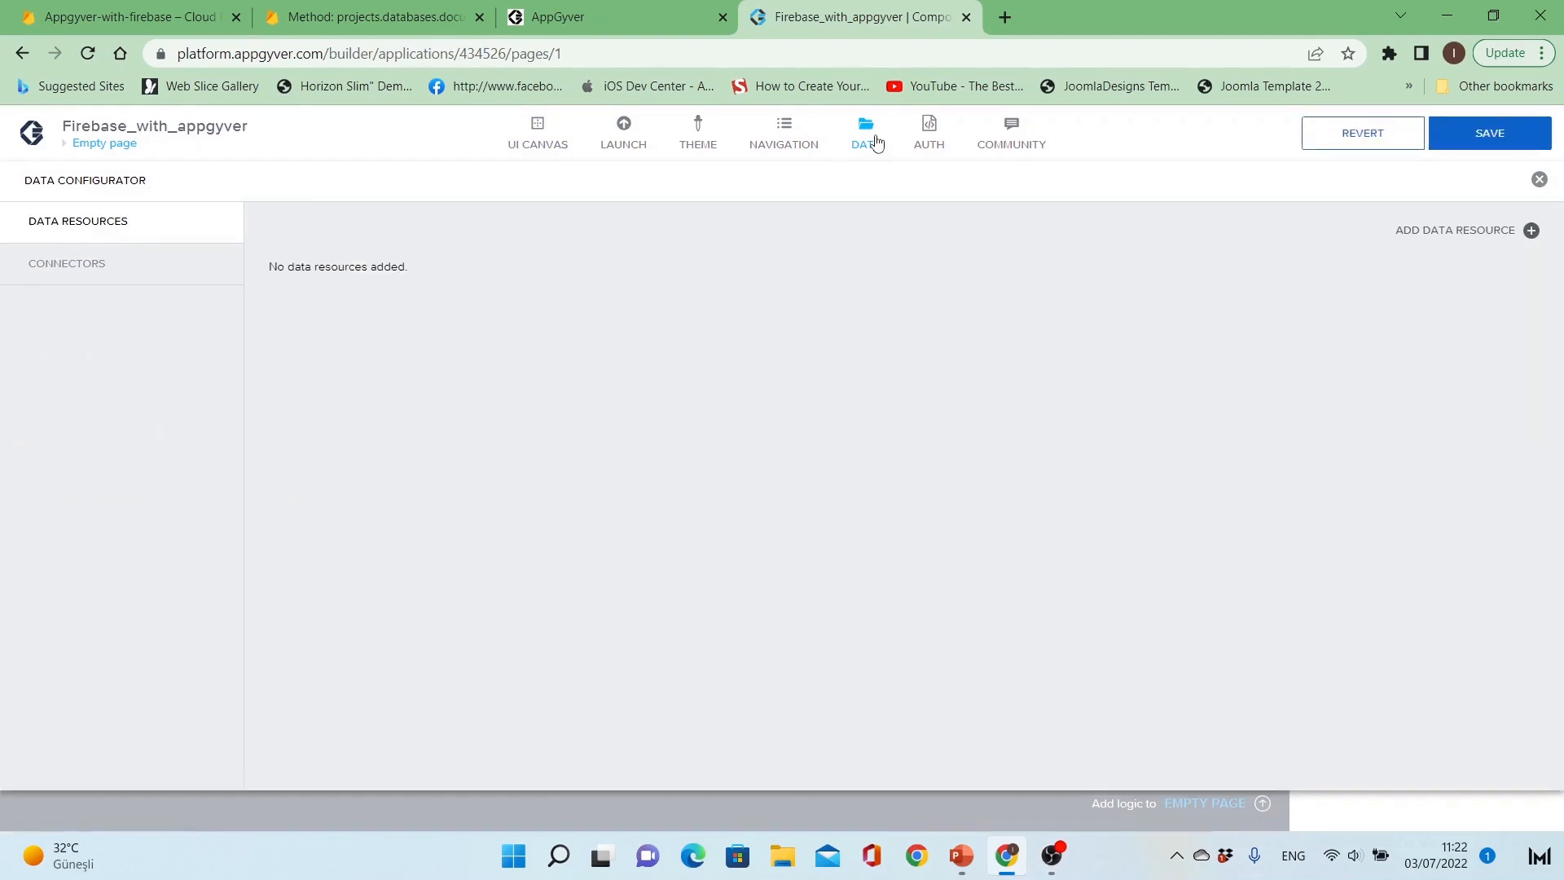
left_click(1447, 139)
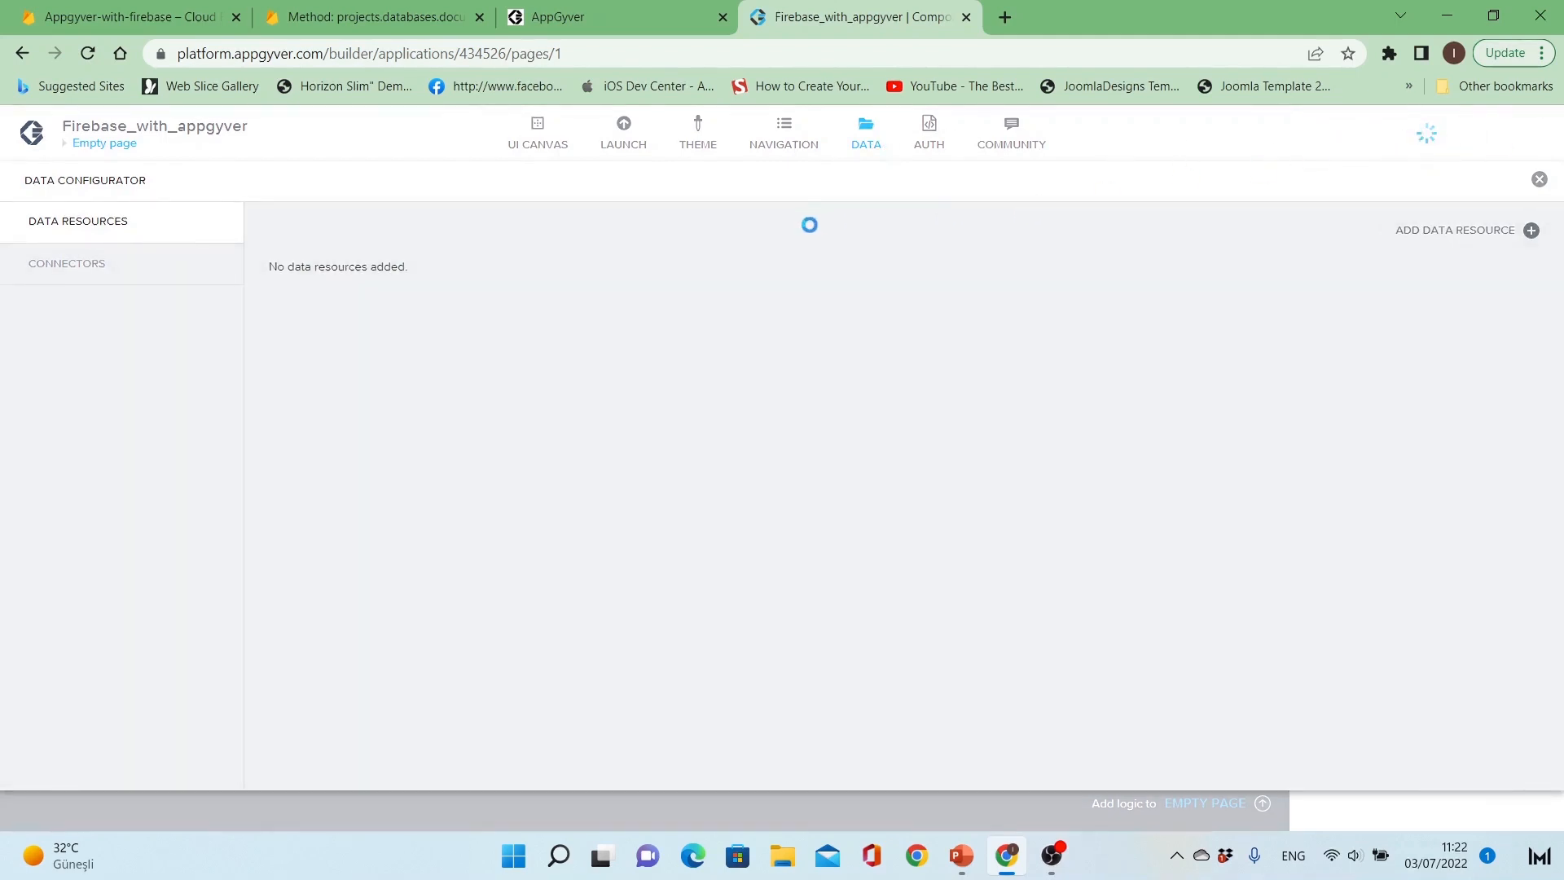
Step: Enable the Google Firebase connector and turn on its web app configuration
left_click(864, 150)
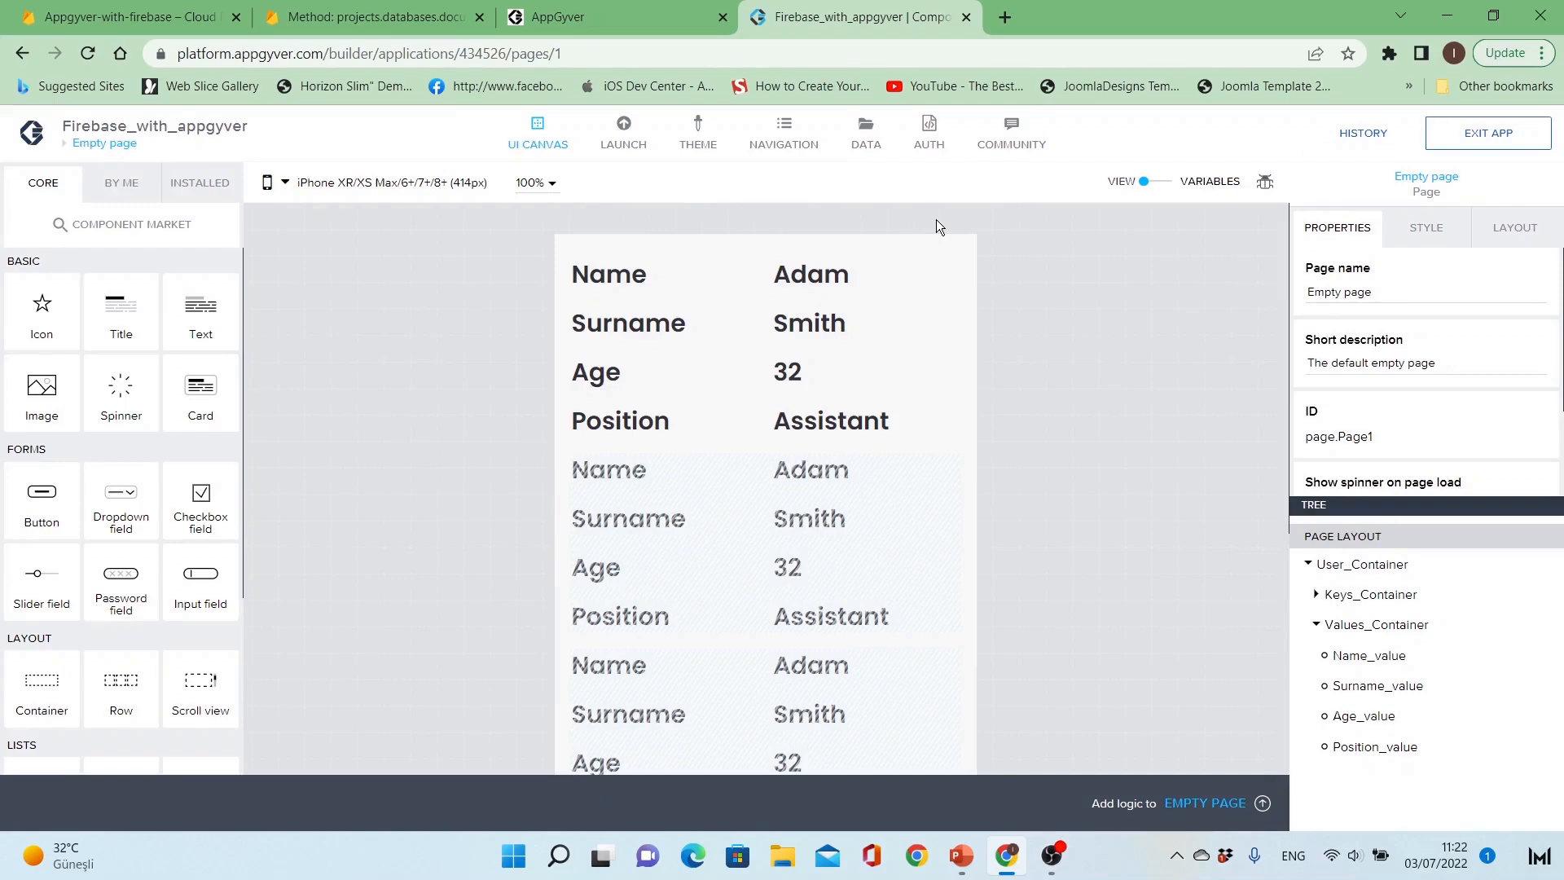
left_click(865, 151)
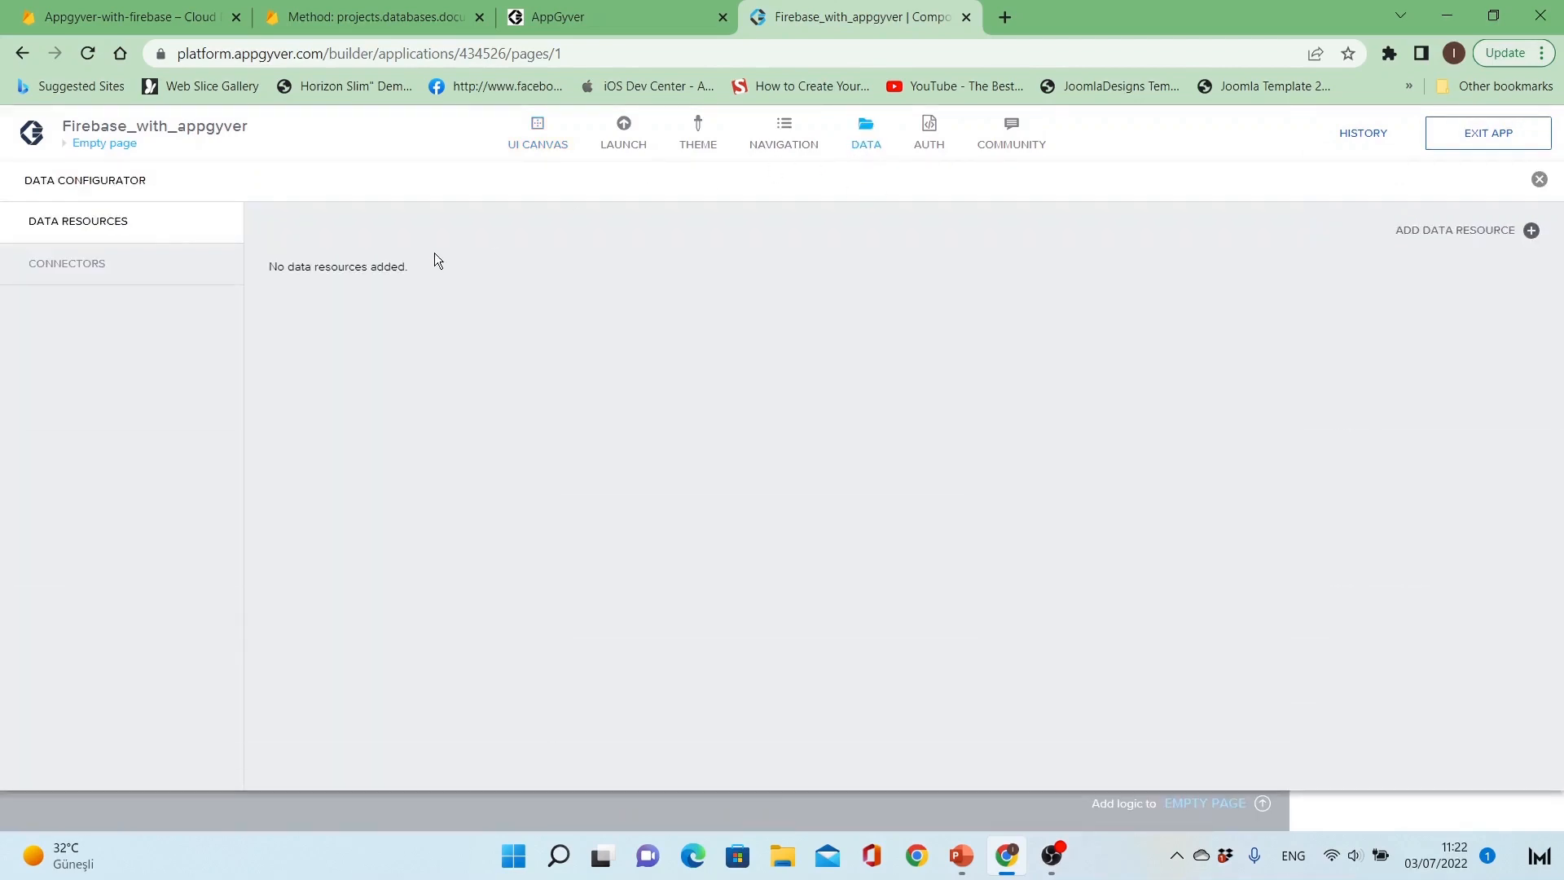
left_click(177, 277)
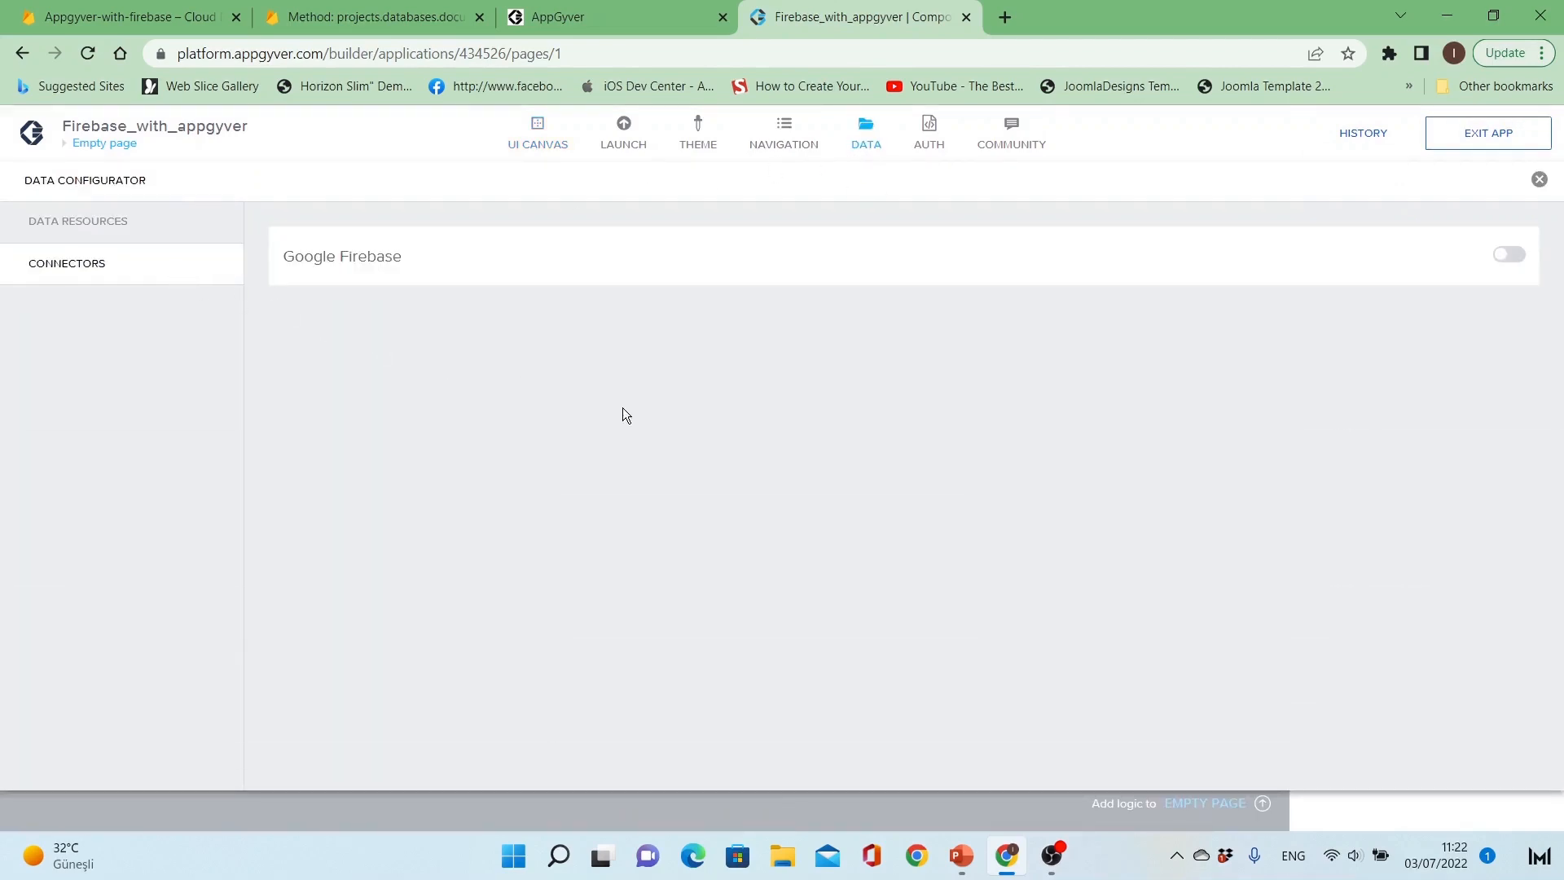
left_click(1509, 258)
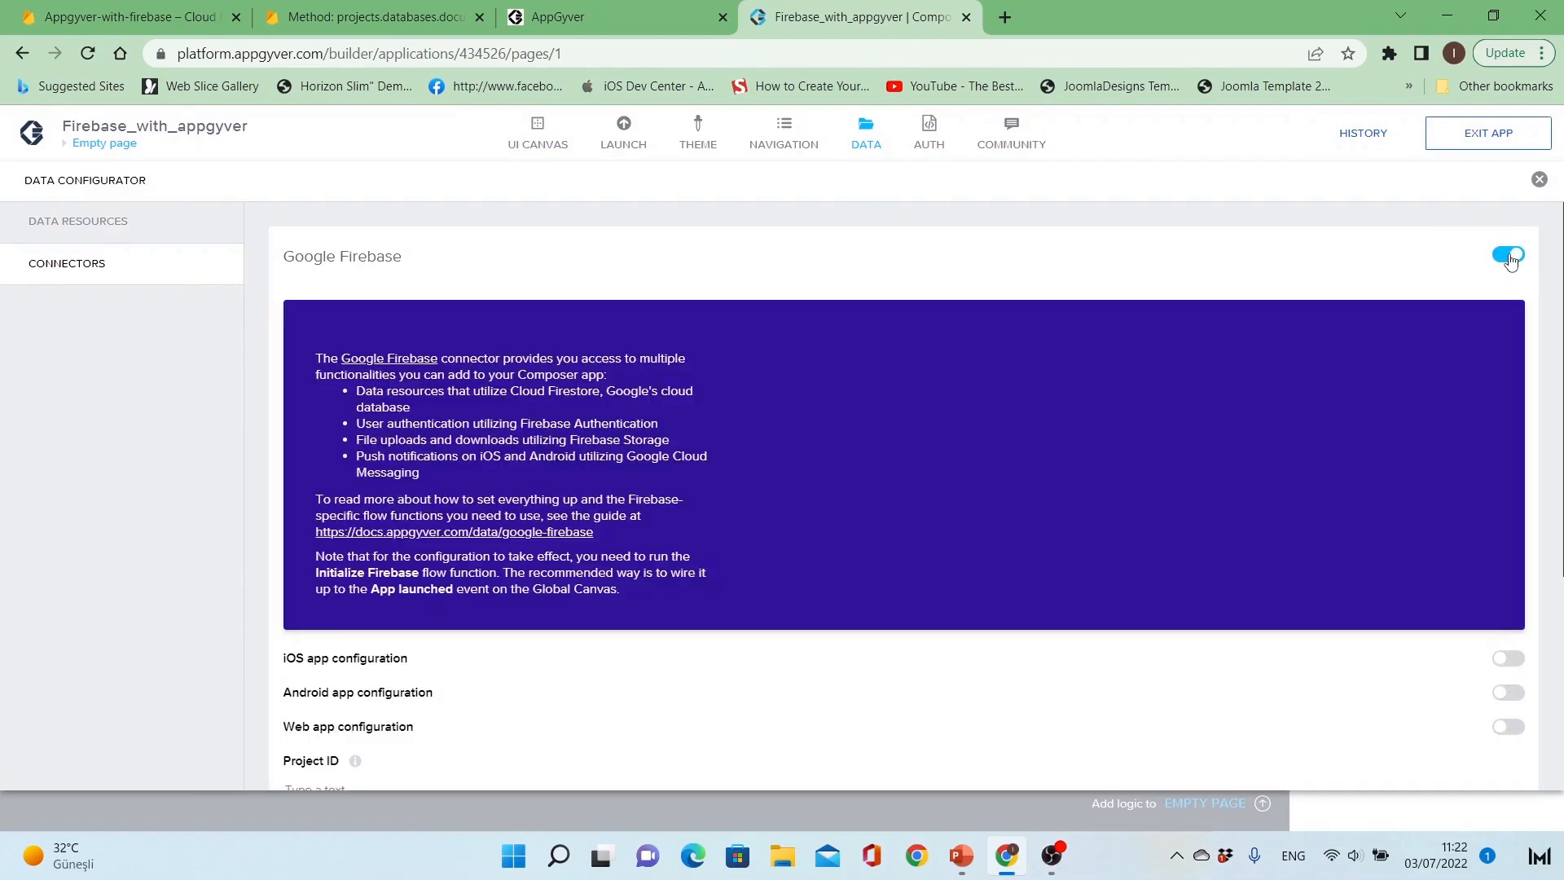
scroll(1145, 383, "down", 4)
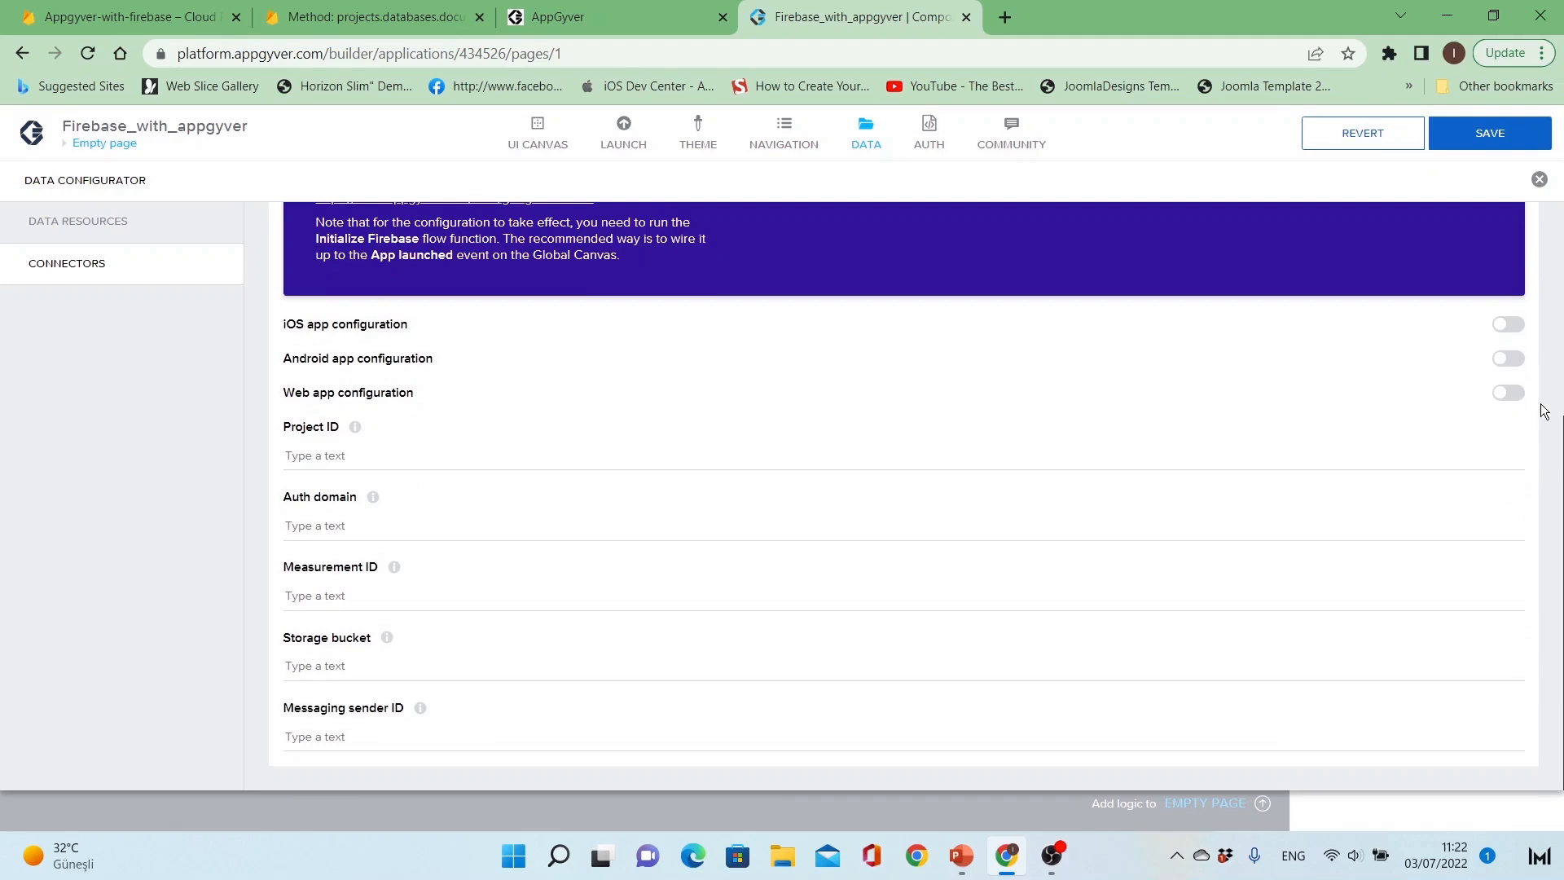
left_click(1513, 393)
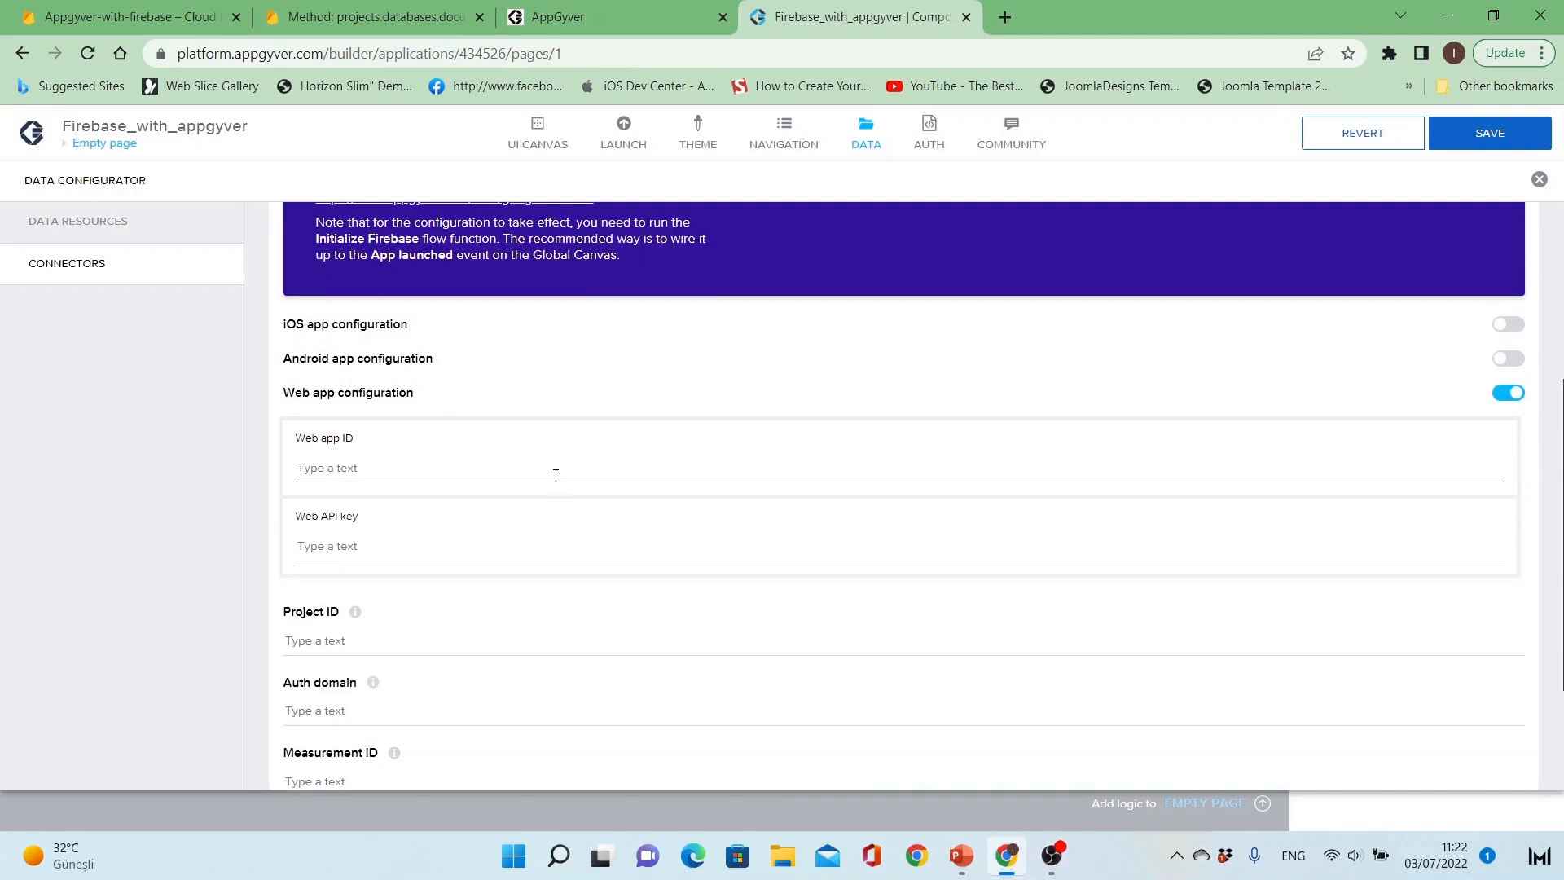
left_click(508, 549)
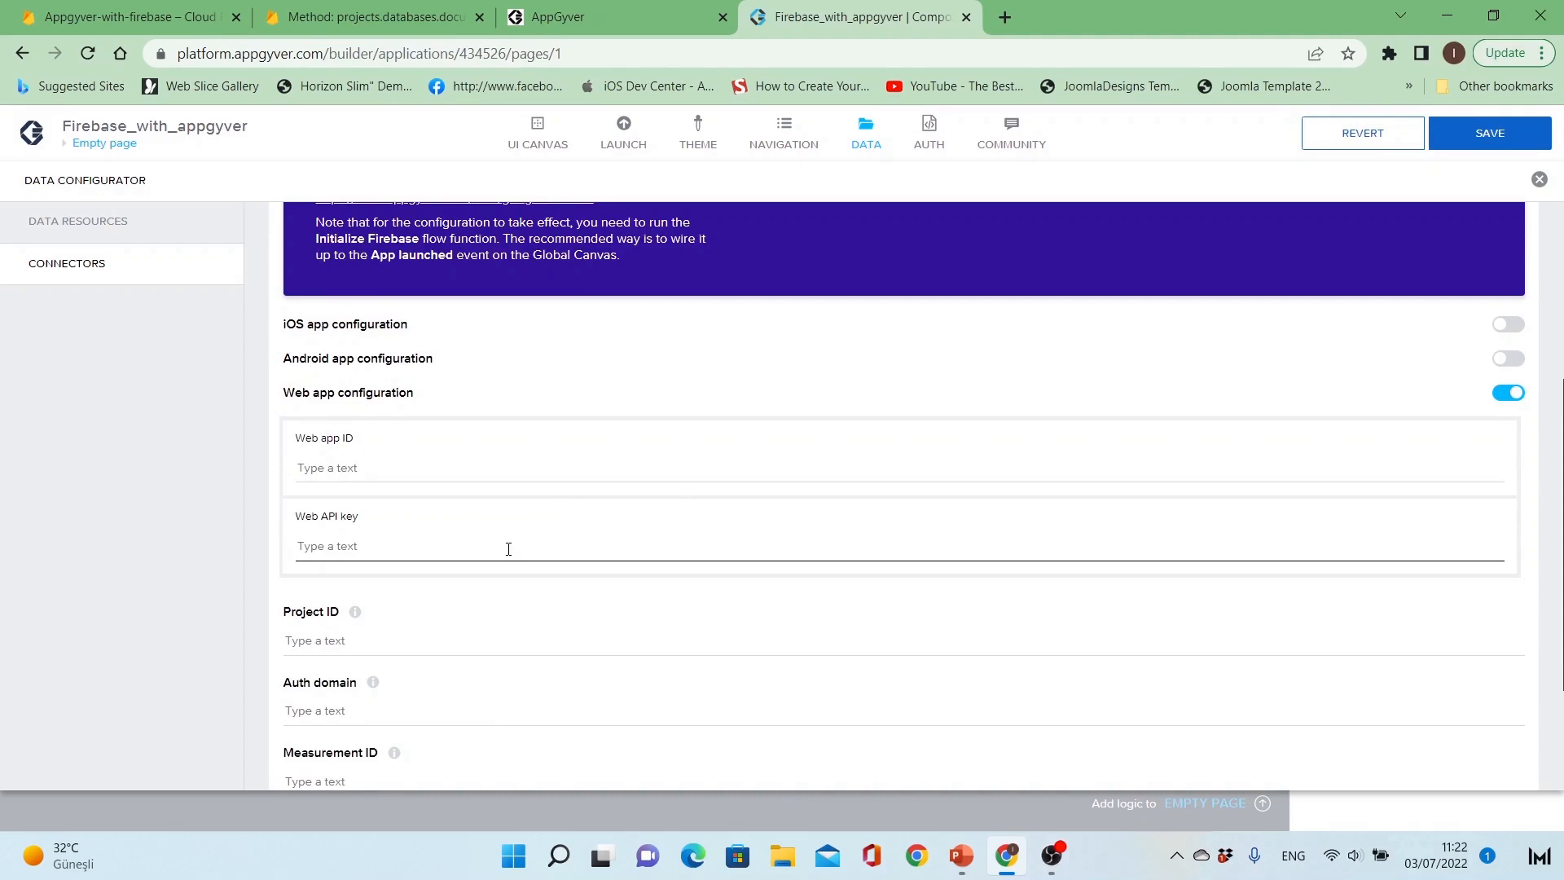
Step: Copy the users-webapp App ID from Firebase project settings into the connector's Web app ID field
left_click(132, 8)
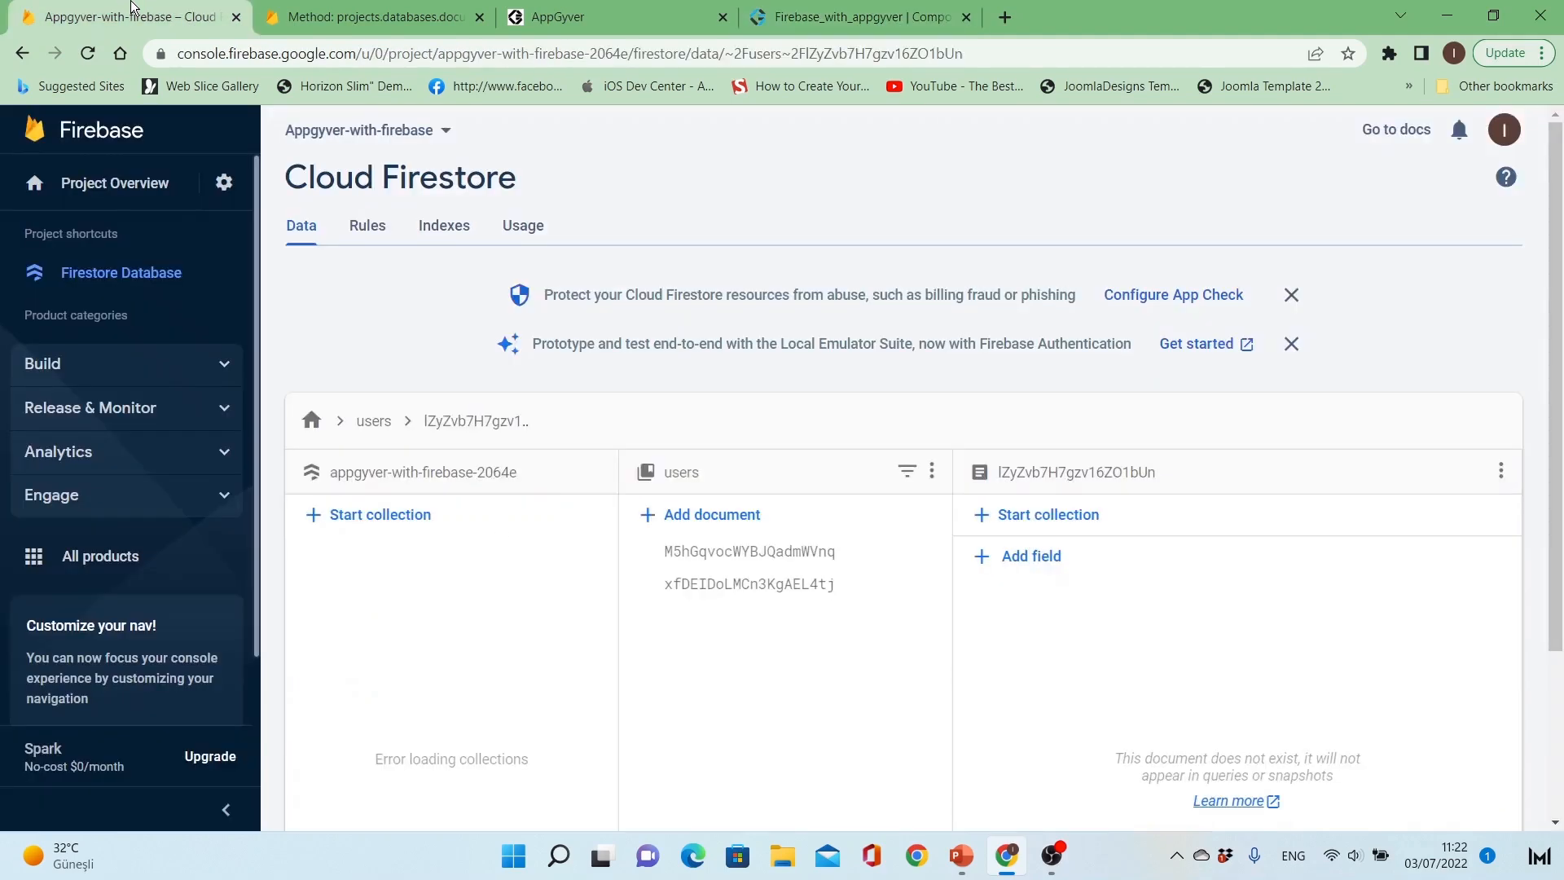
left_click(223, 182)
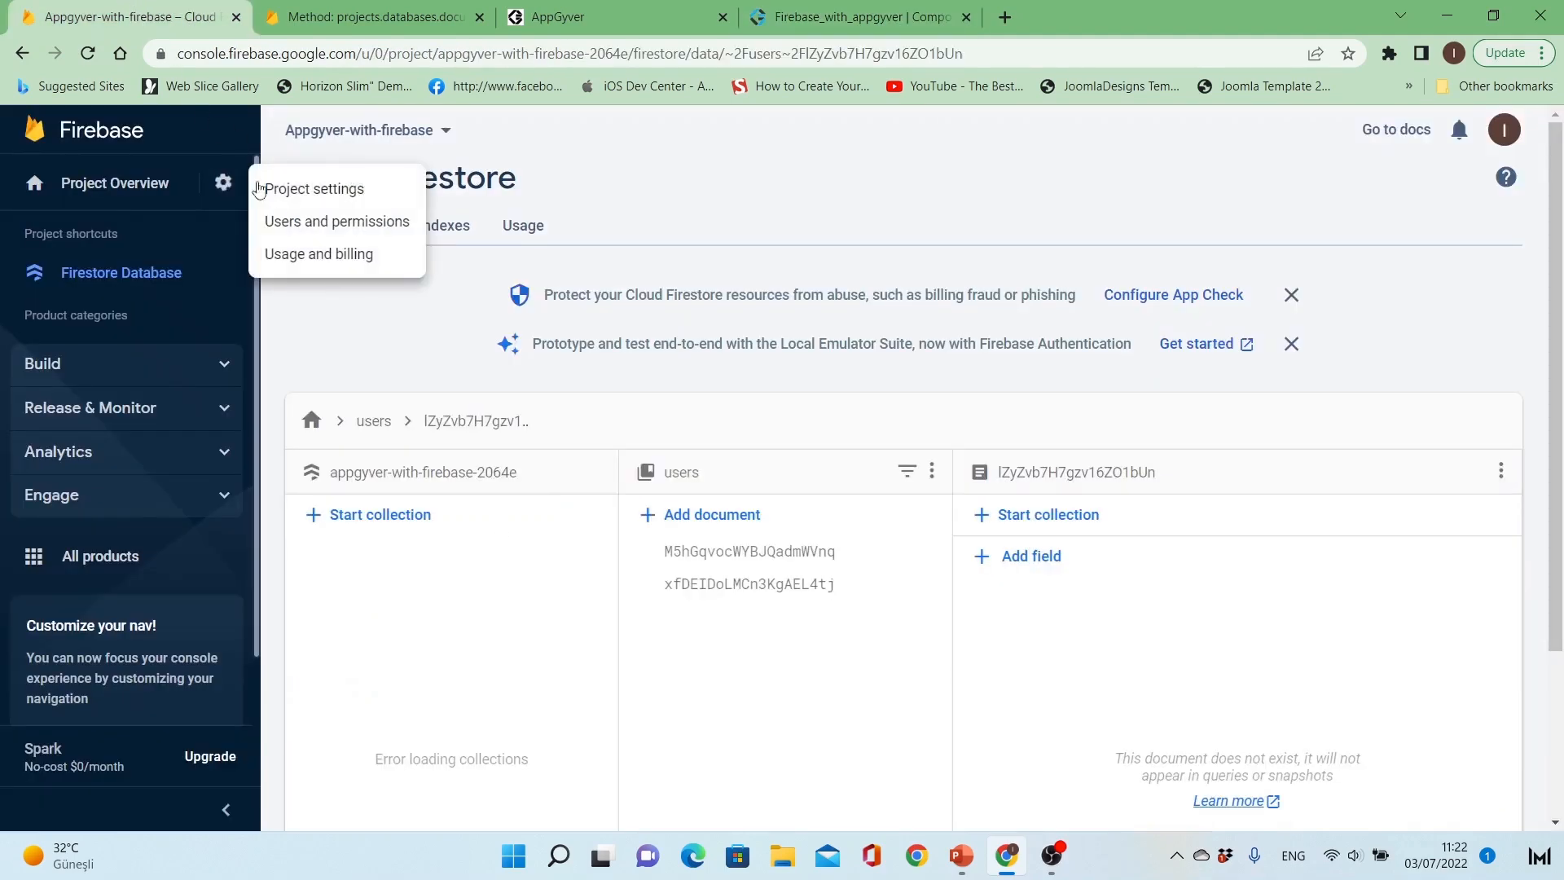
left_click(259, 189)
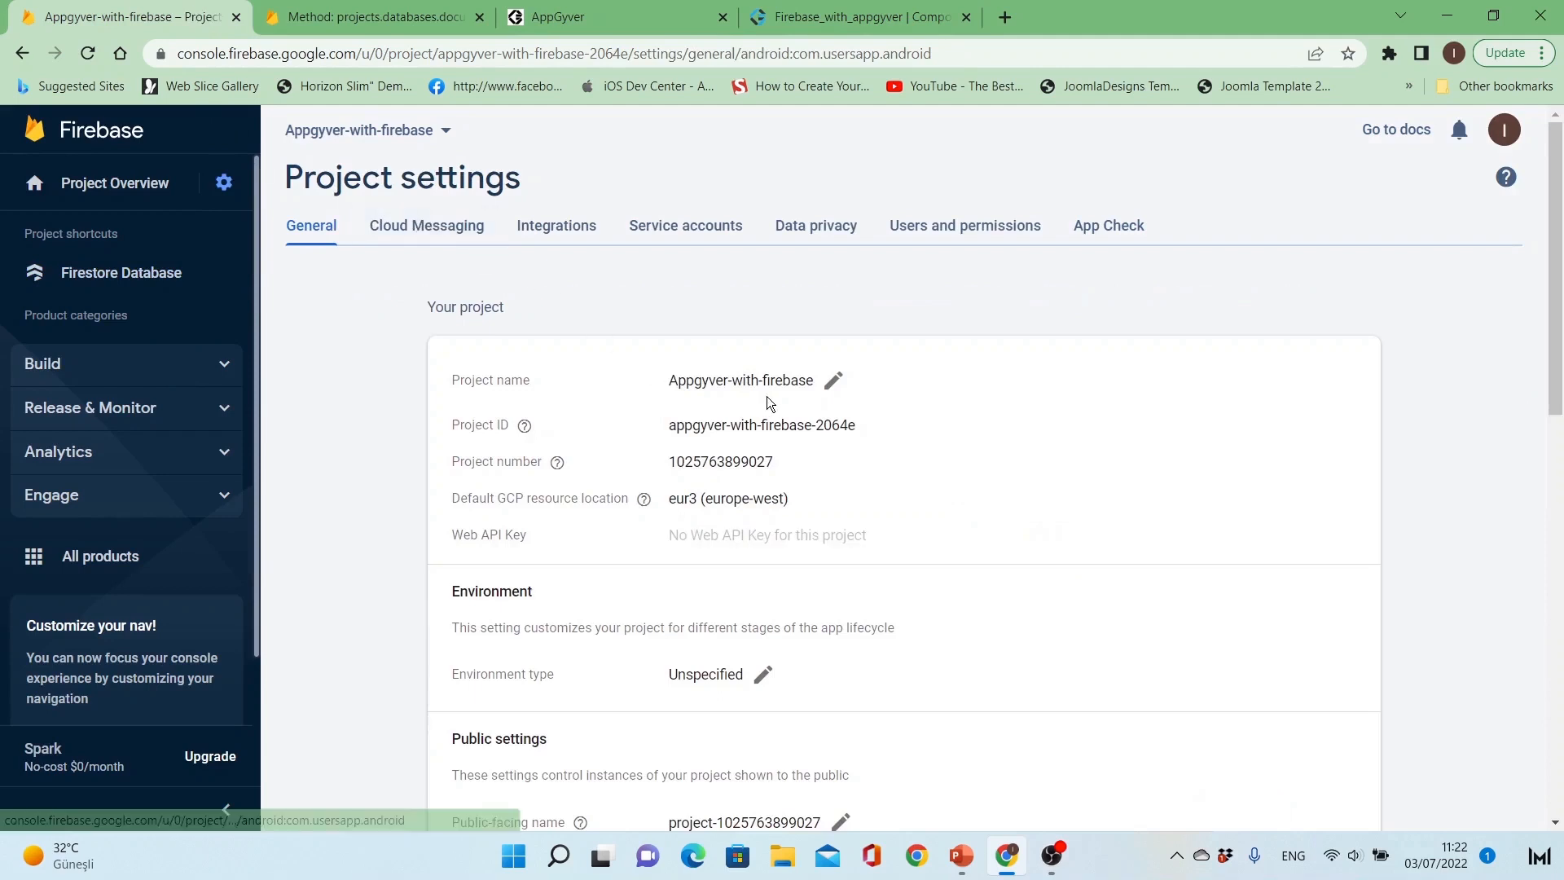
scroll(768, 394, "down", 1)
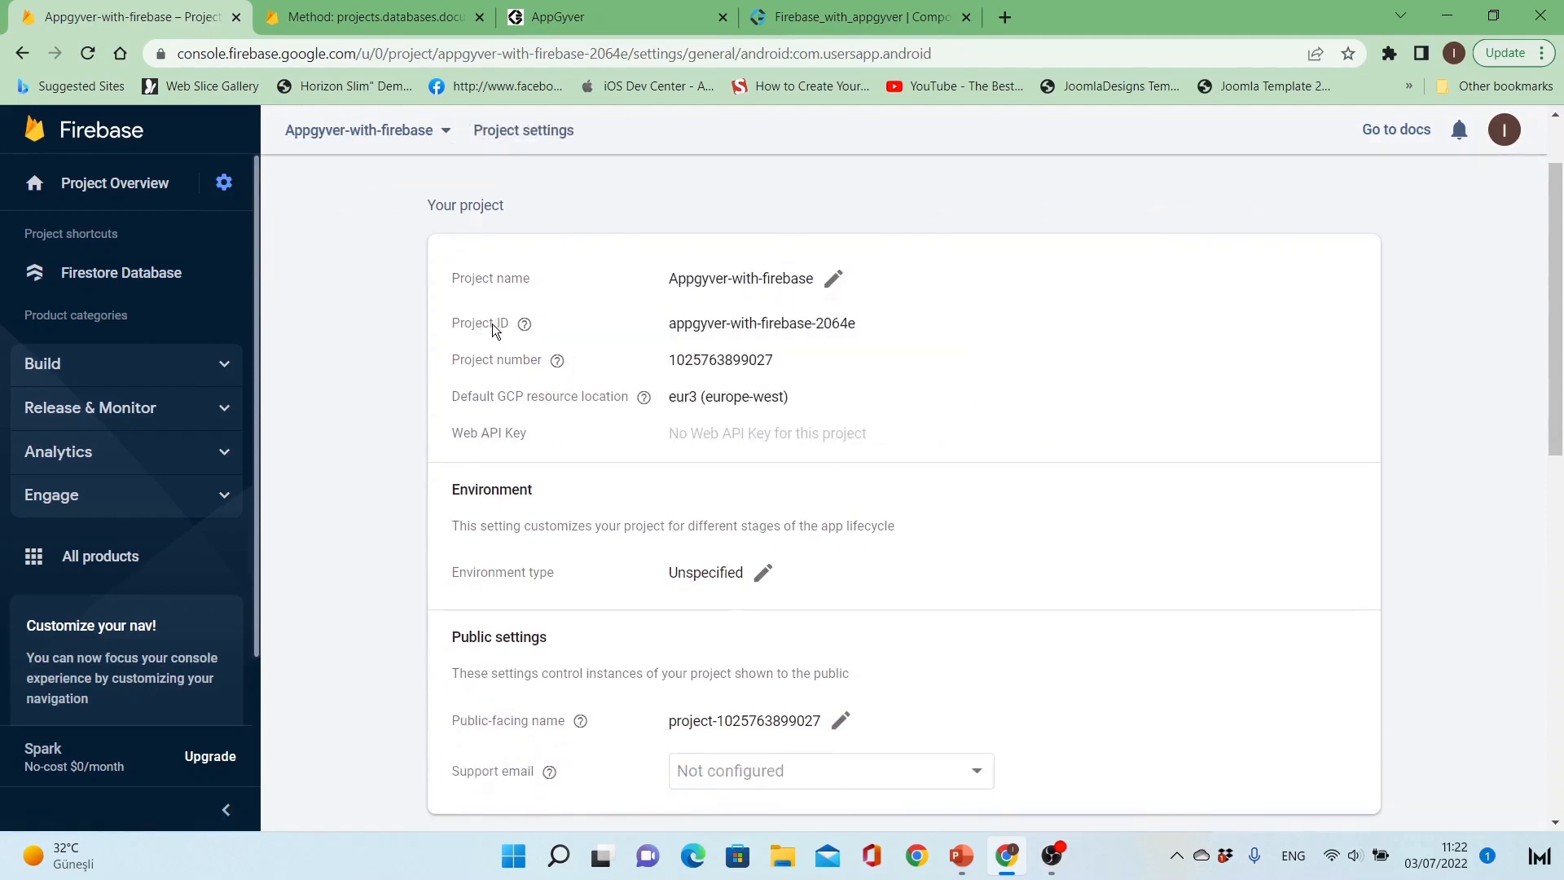
mouse_move(524, 324)
scroll(1004, 362, "down", 7)
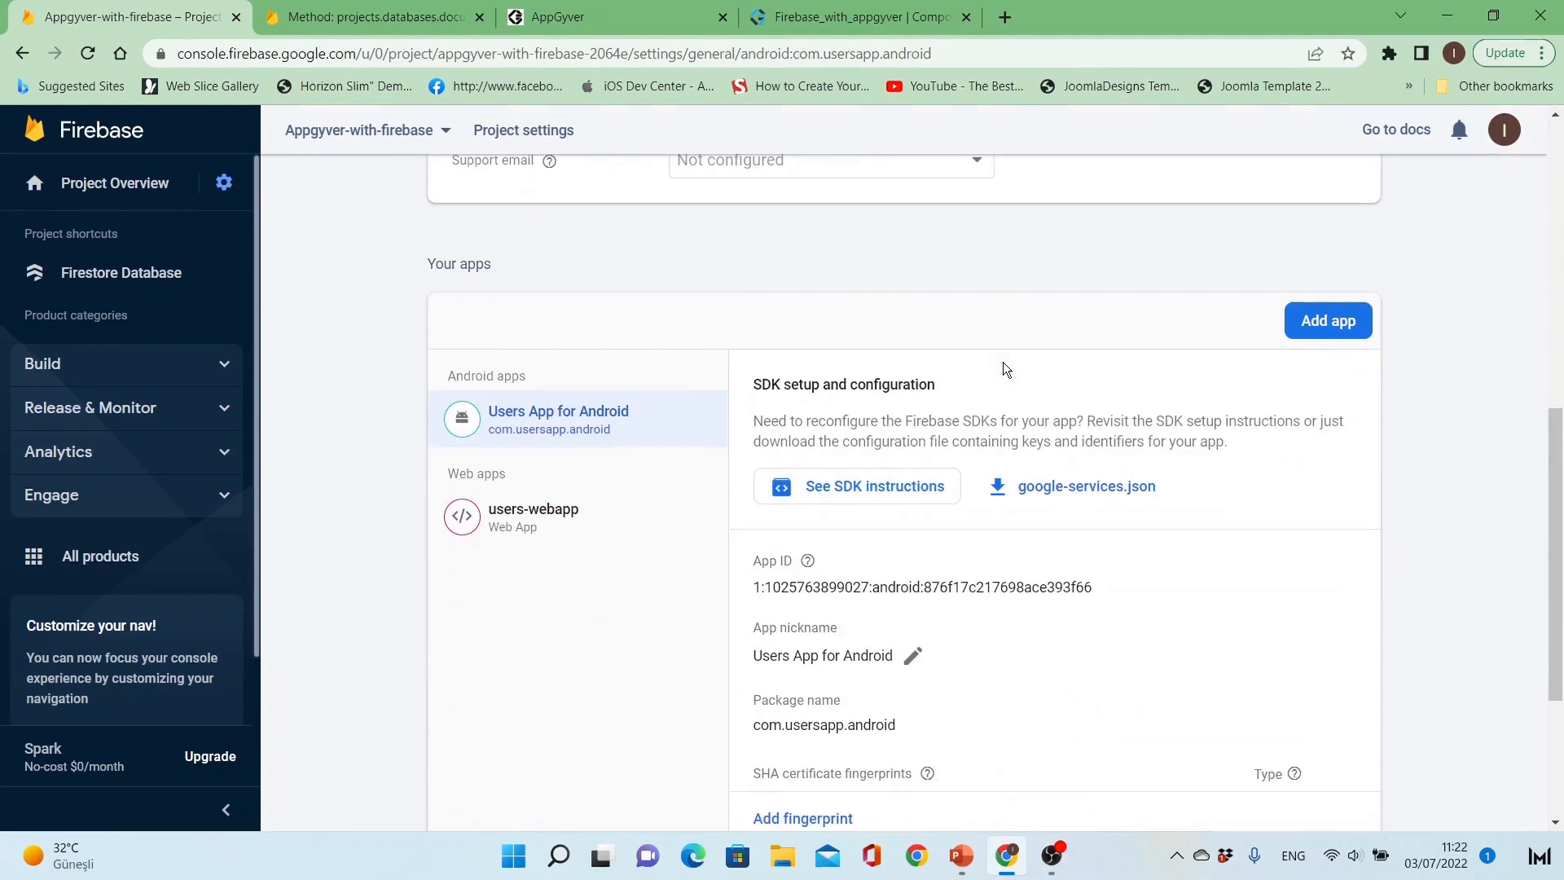
left_click(627, 430)
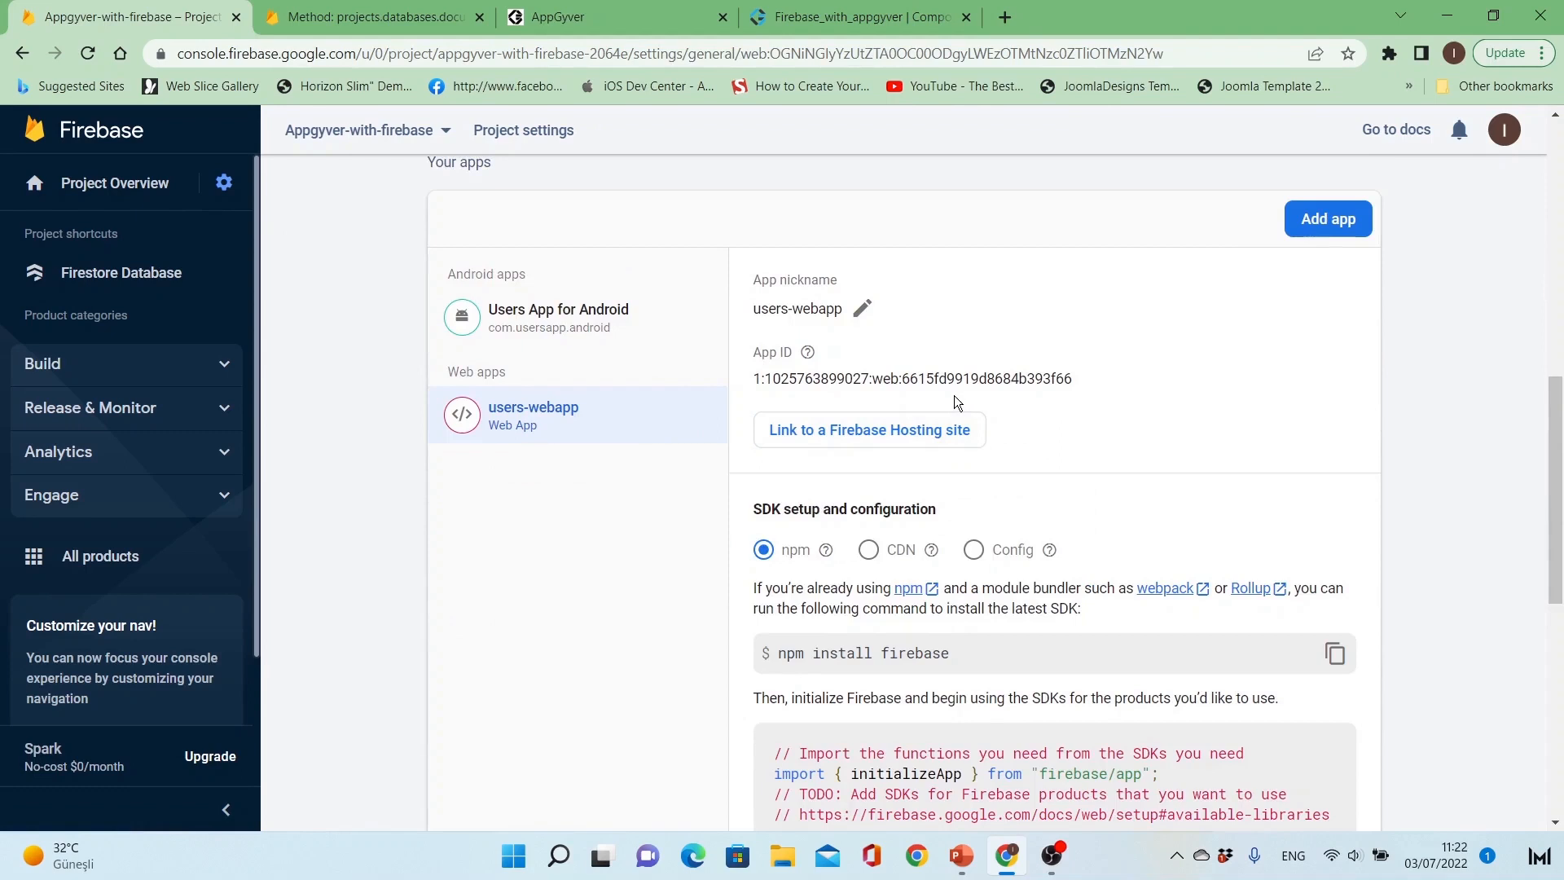
mouse_move(809, 359)
triple_click(757, 378)
key("ctrl+c")
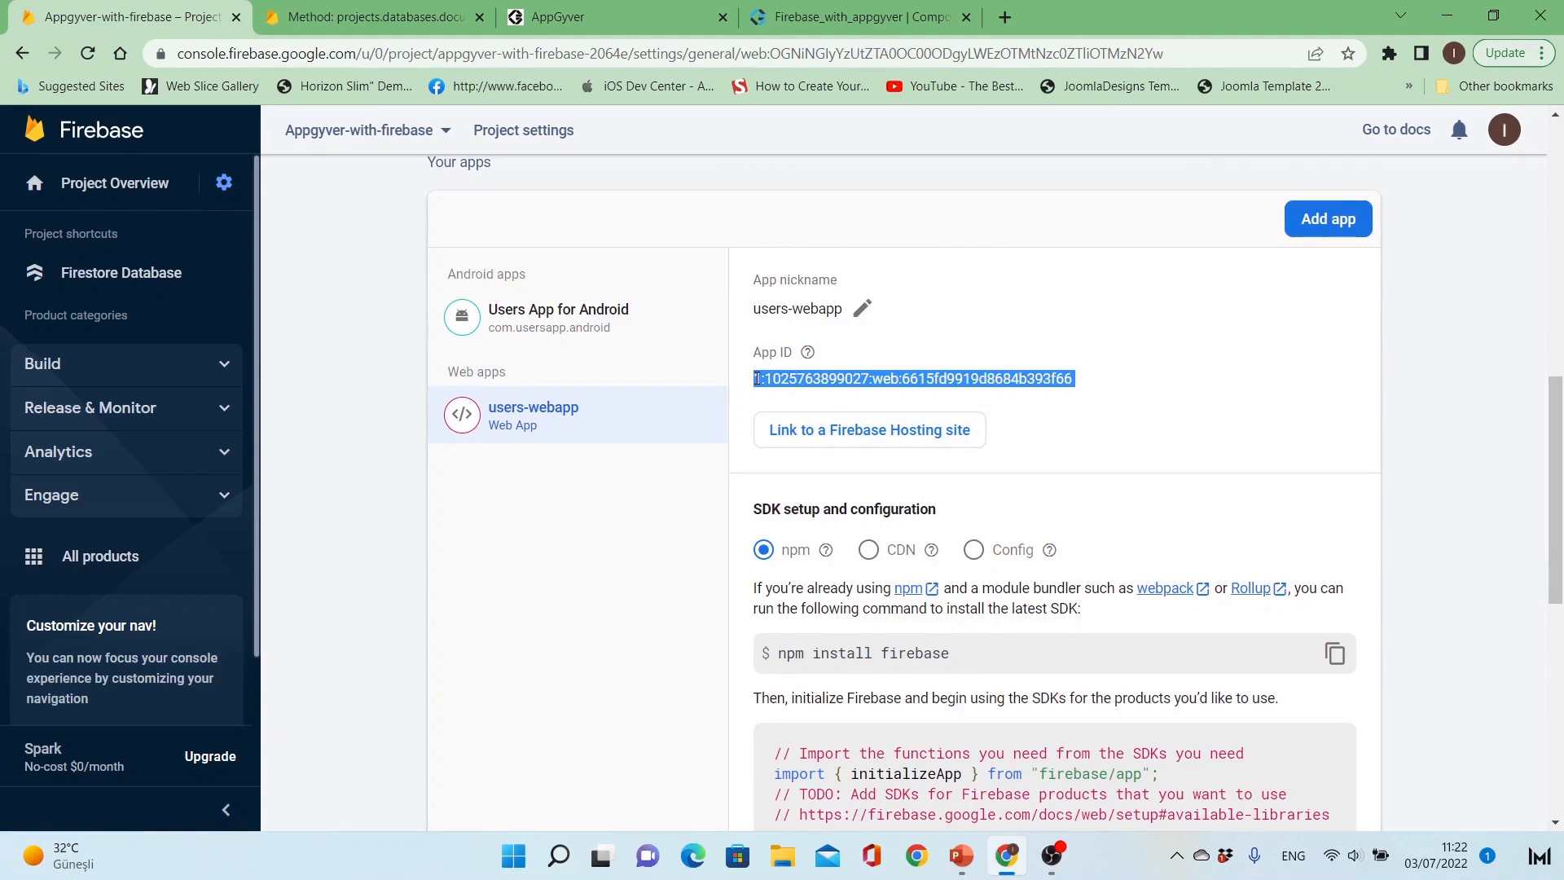
left_click(837, 9)
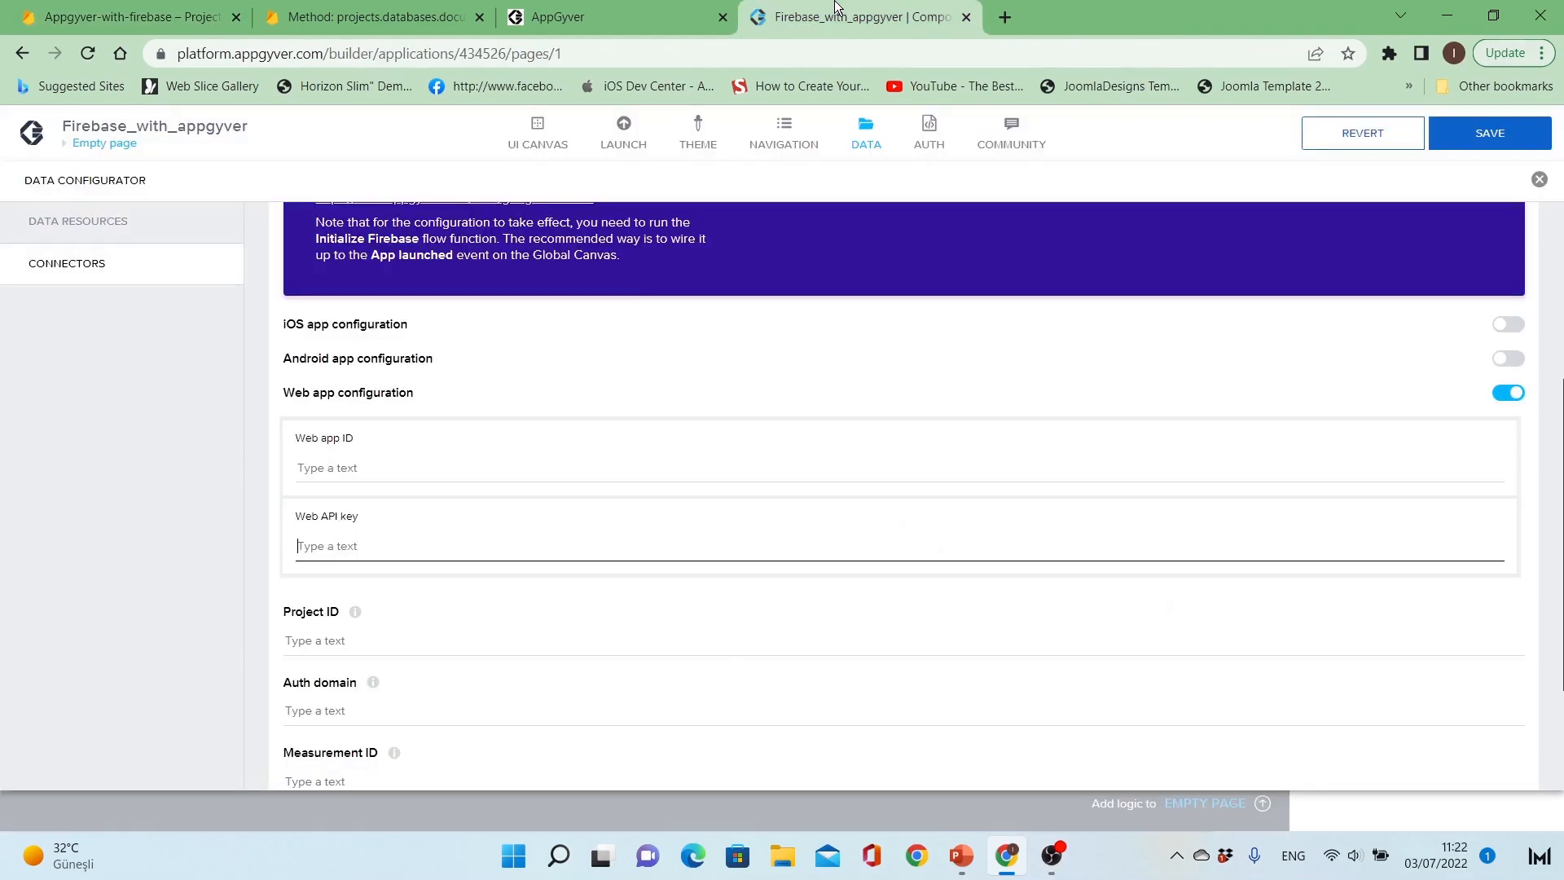
left_click(529, 466)
key("ctrl+v")
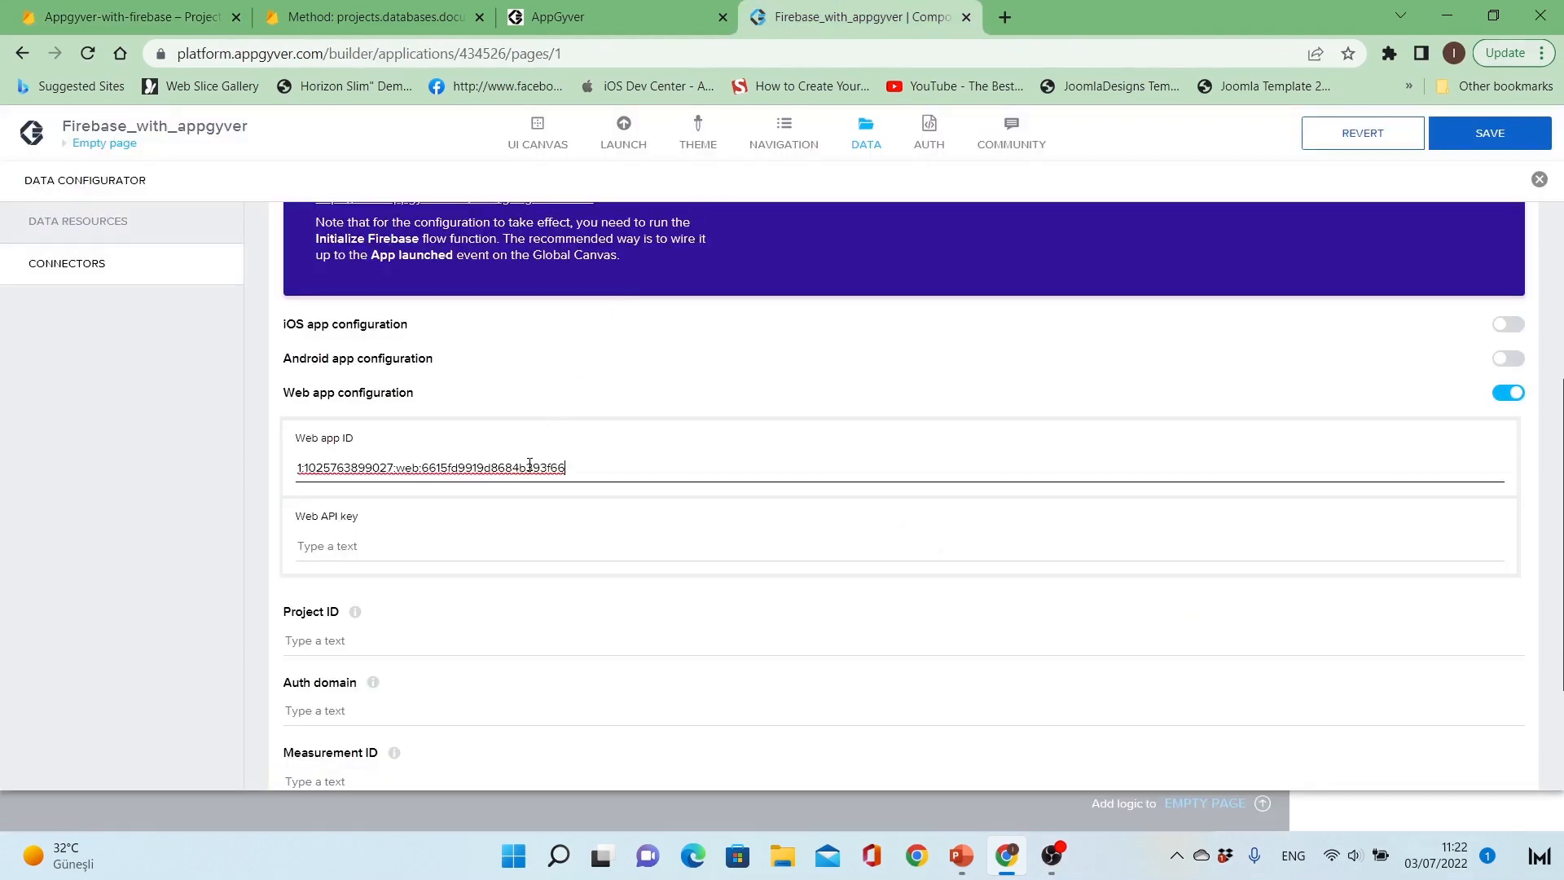
Step: Copy the web app's API key from the Firebase config into the Web API key field
left_click(504, 544)
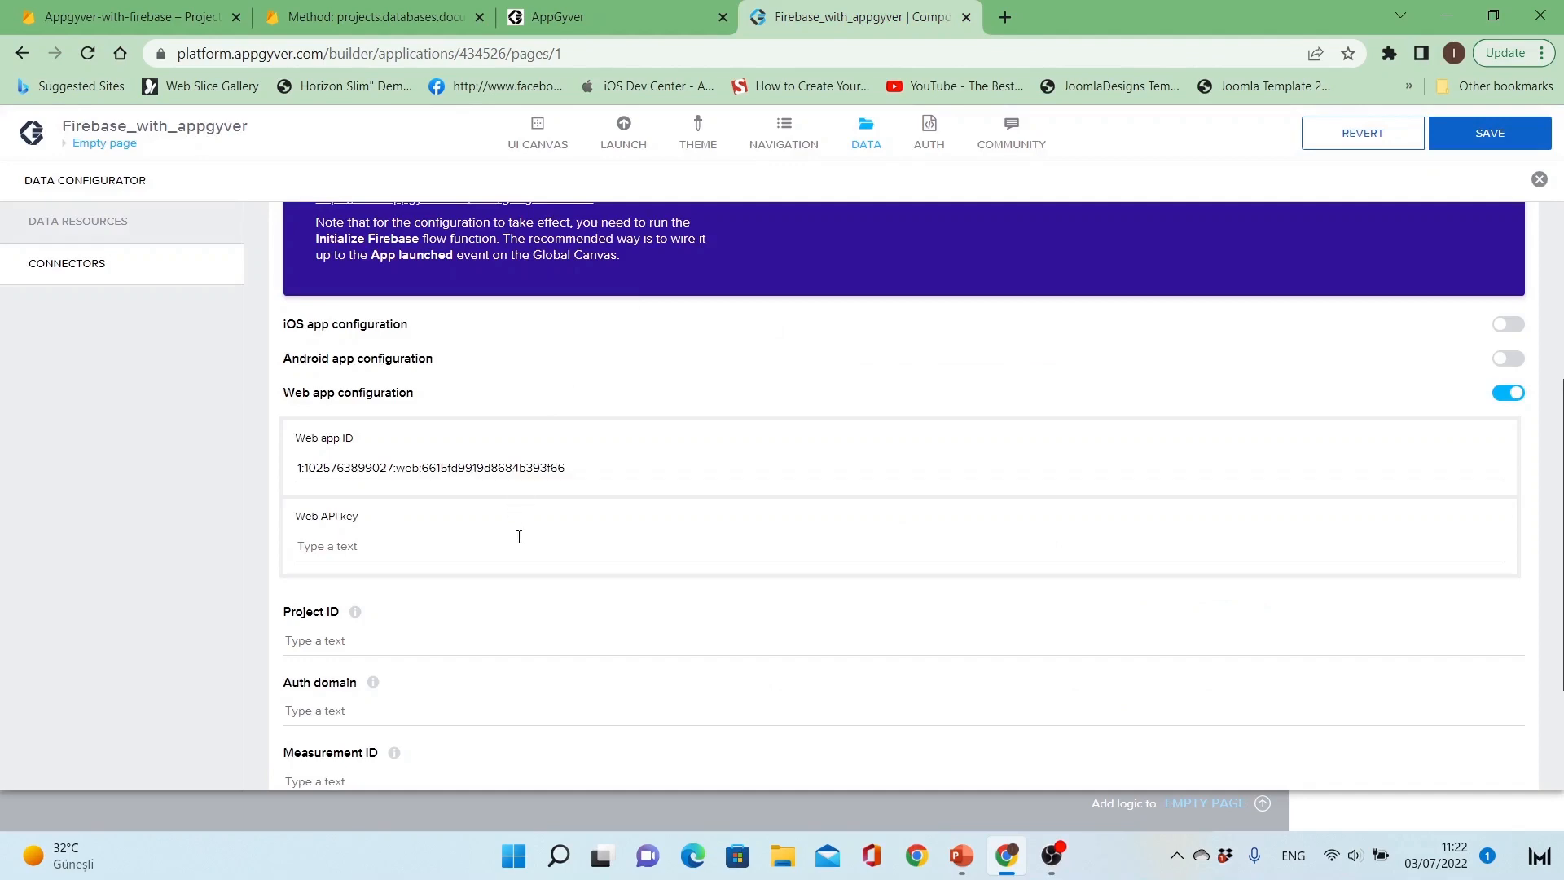
left_click(160, 8)
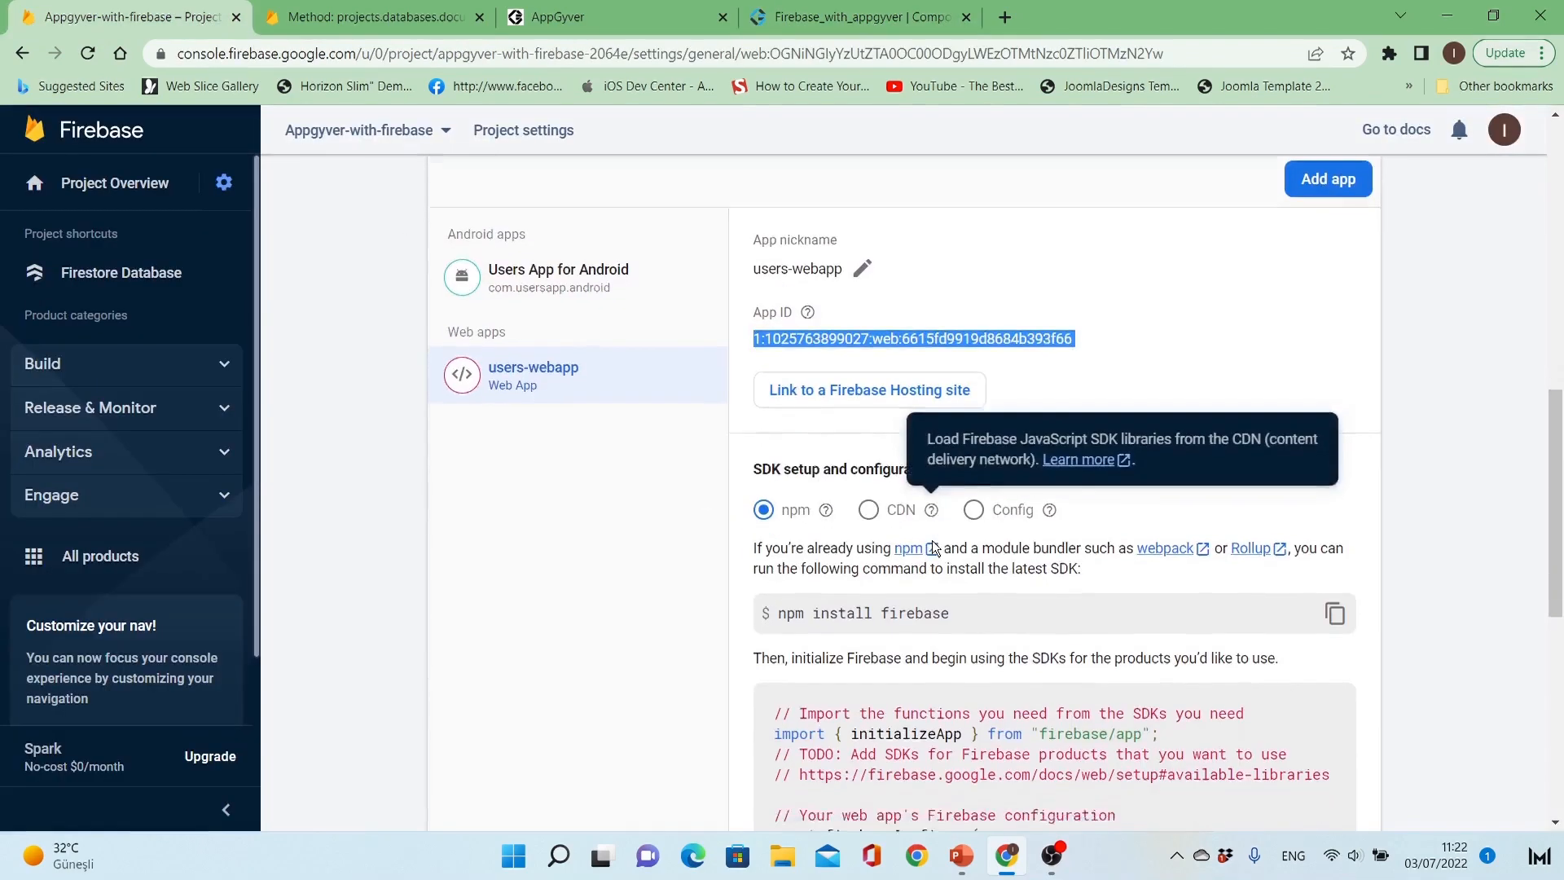
scroll(932, 540, "down", 6)
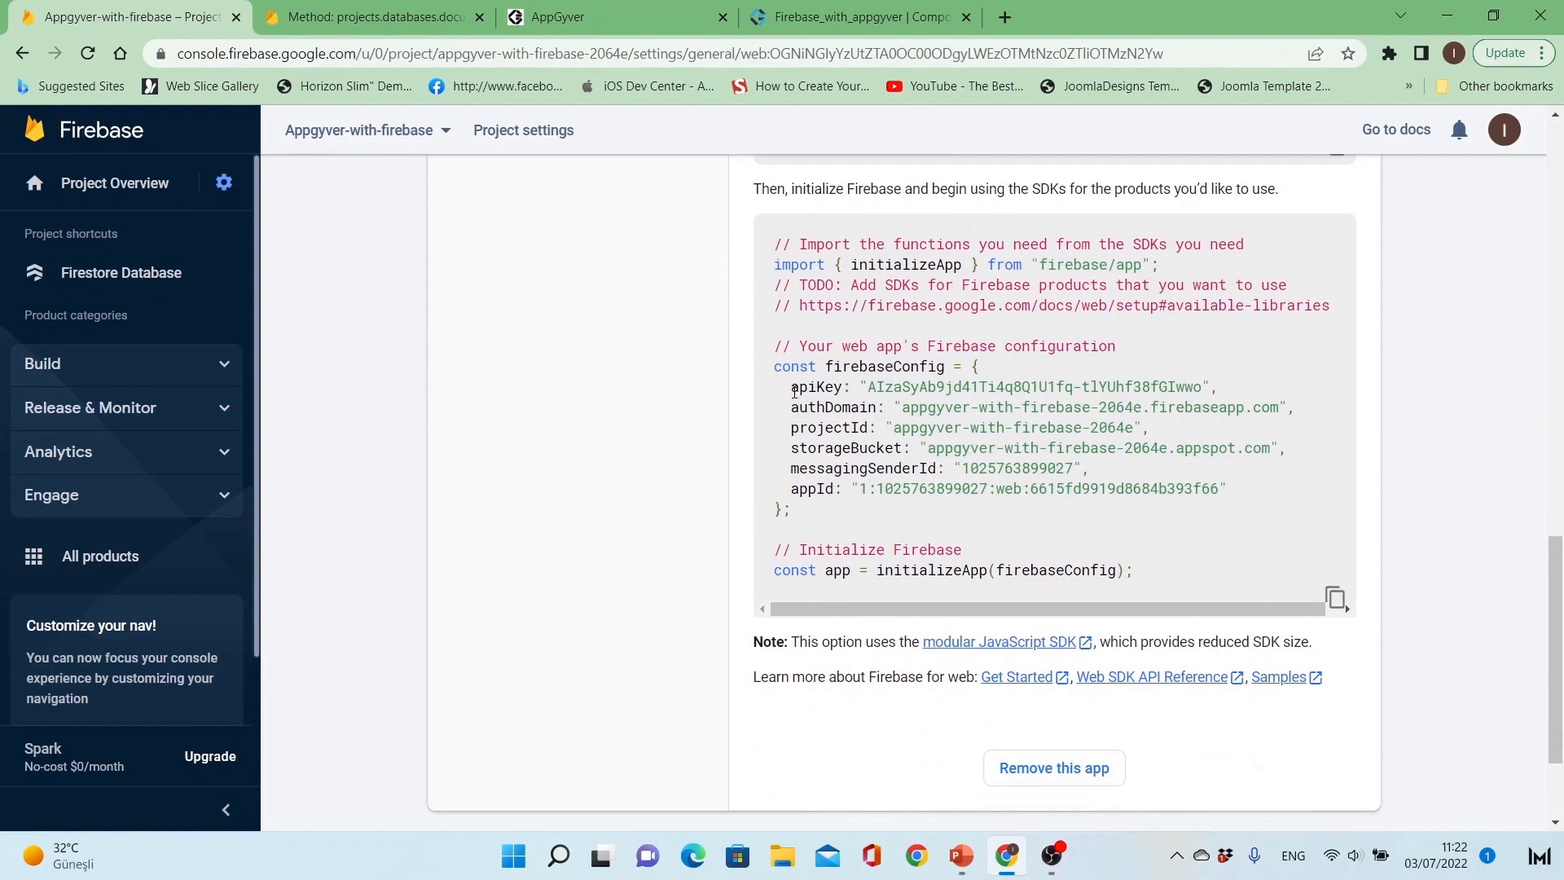
left_click_drag(794, 387, 866, 391)
left_click(1202, 387)
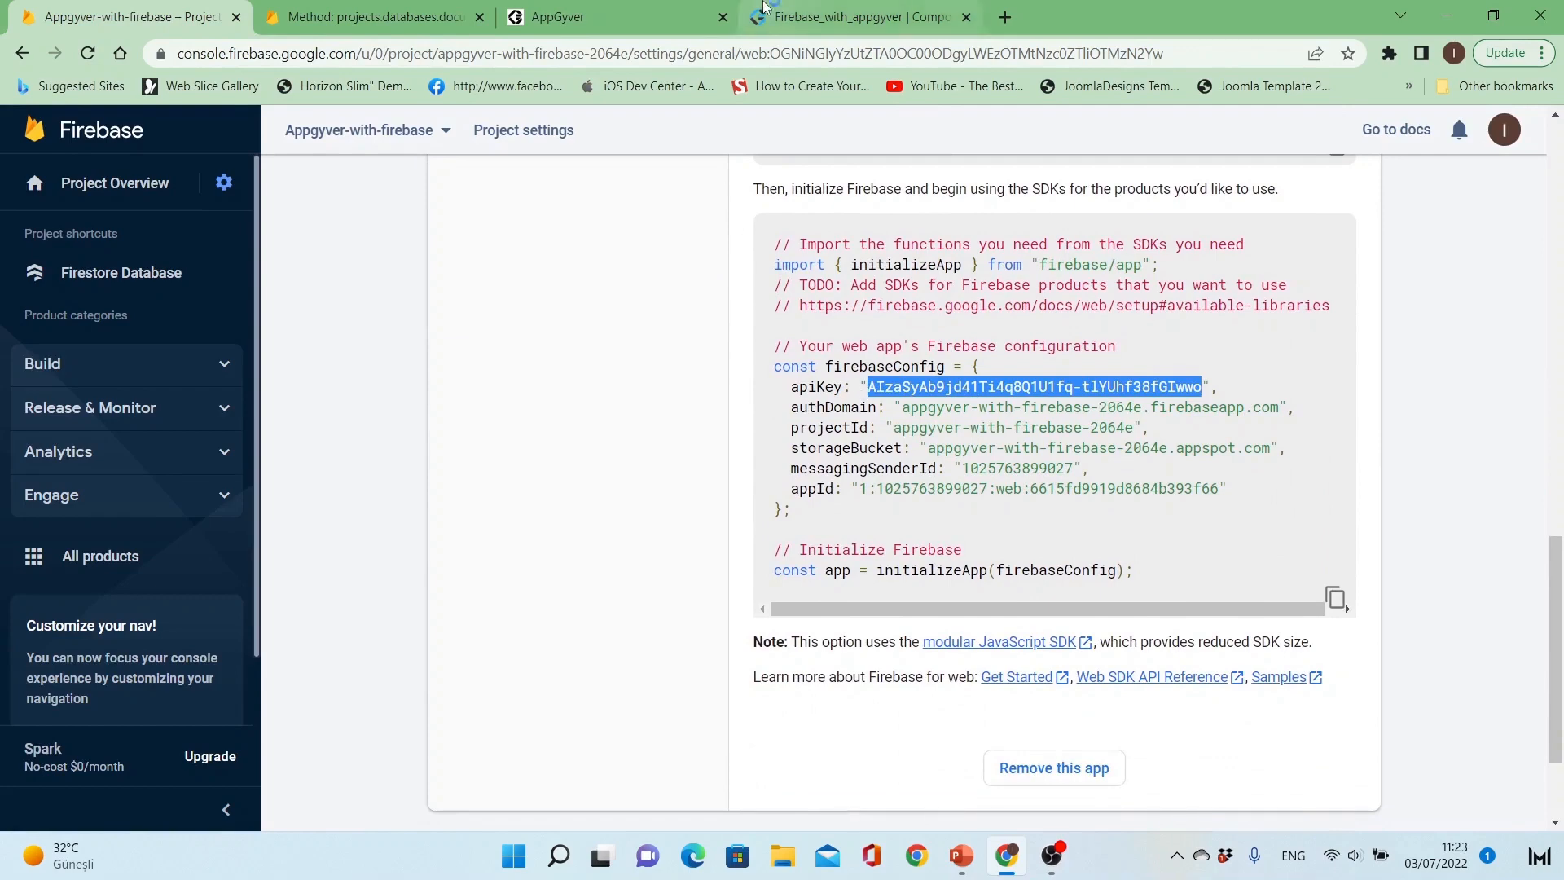
left_click(855, 17)
left_click(473, 539)
key("ctrl+v")
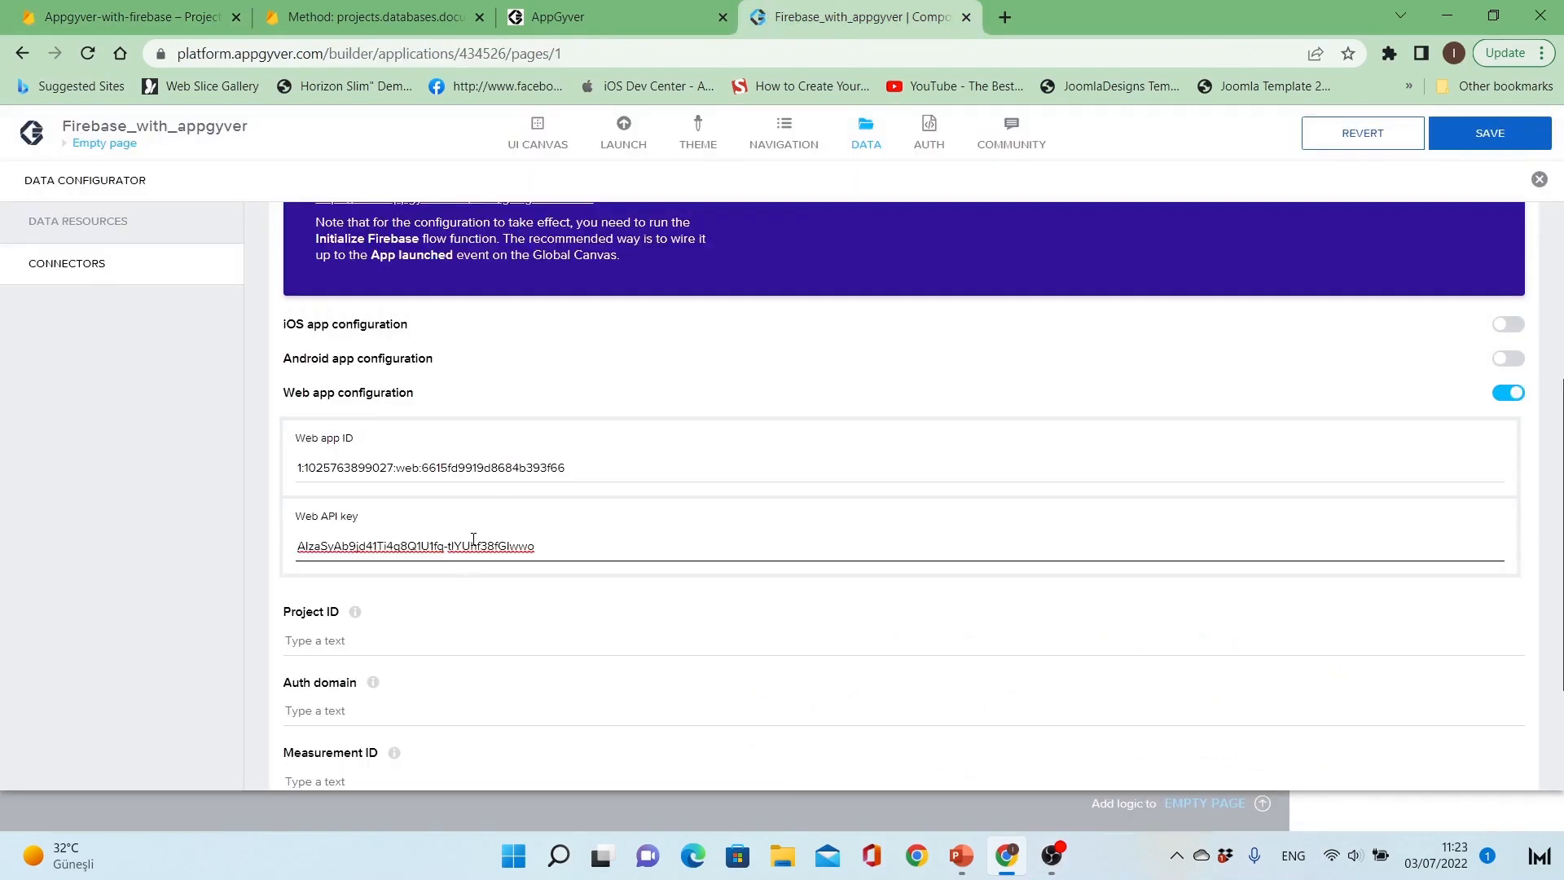
Step: Copy the Firebase project ID appgyver-with-firebase-2064e into the connector's Project ID field
scroll(466, 622, "down", 2)
left_click(425, 461)
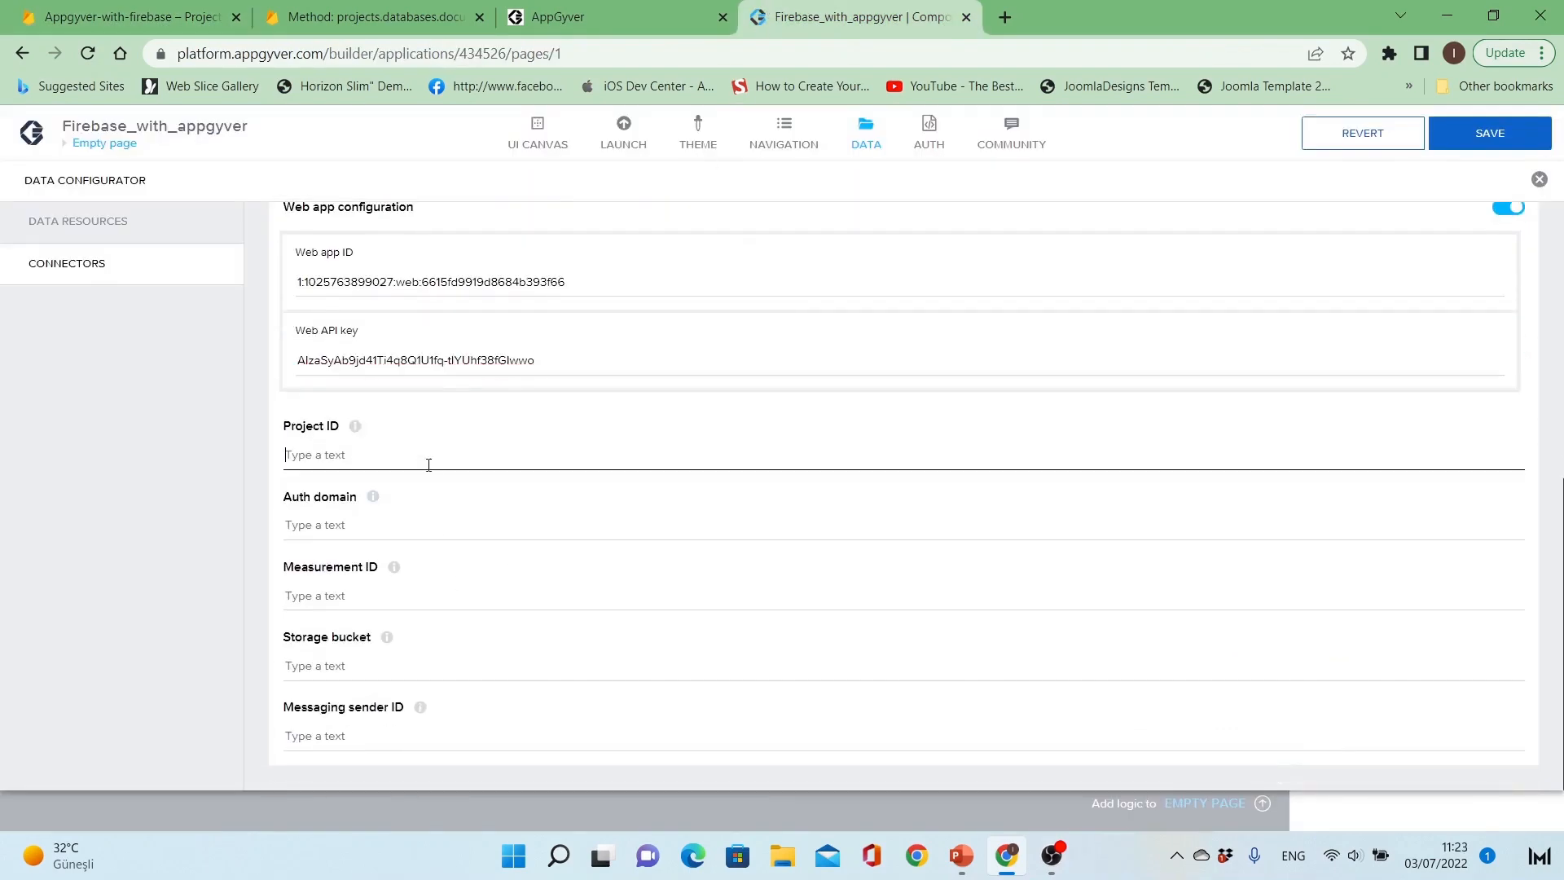
left_click(113, 28)
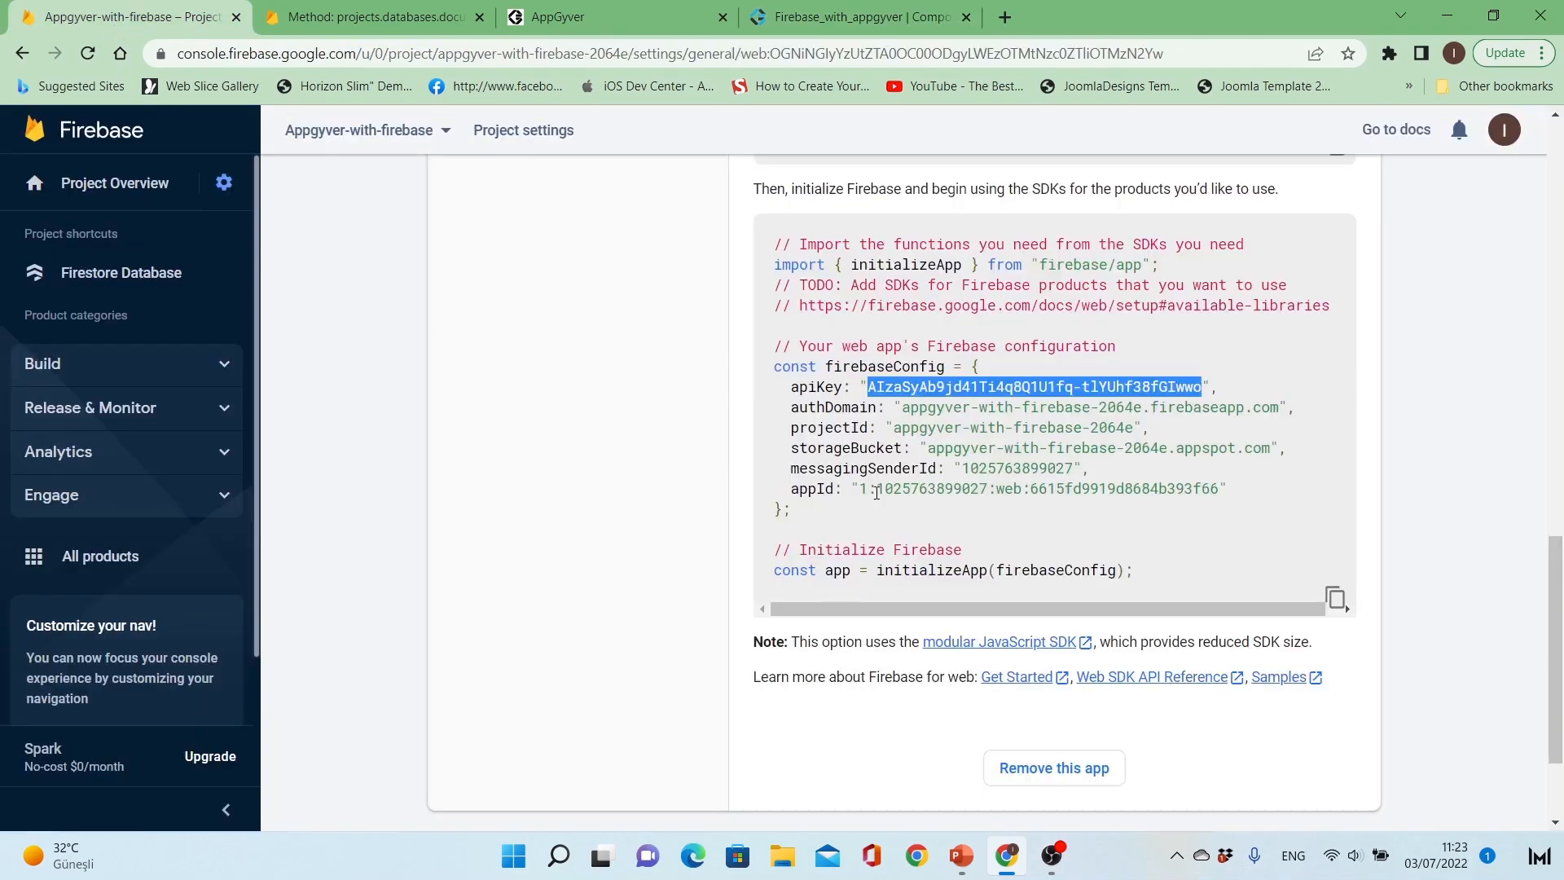
left_click(961, 496)
scroll(961, 497, "up", 7)
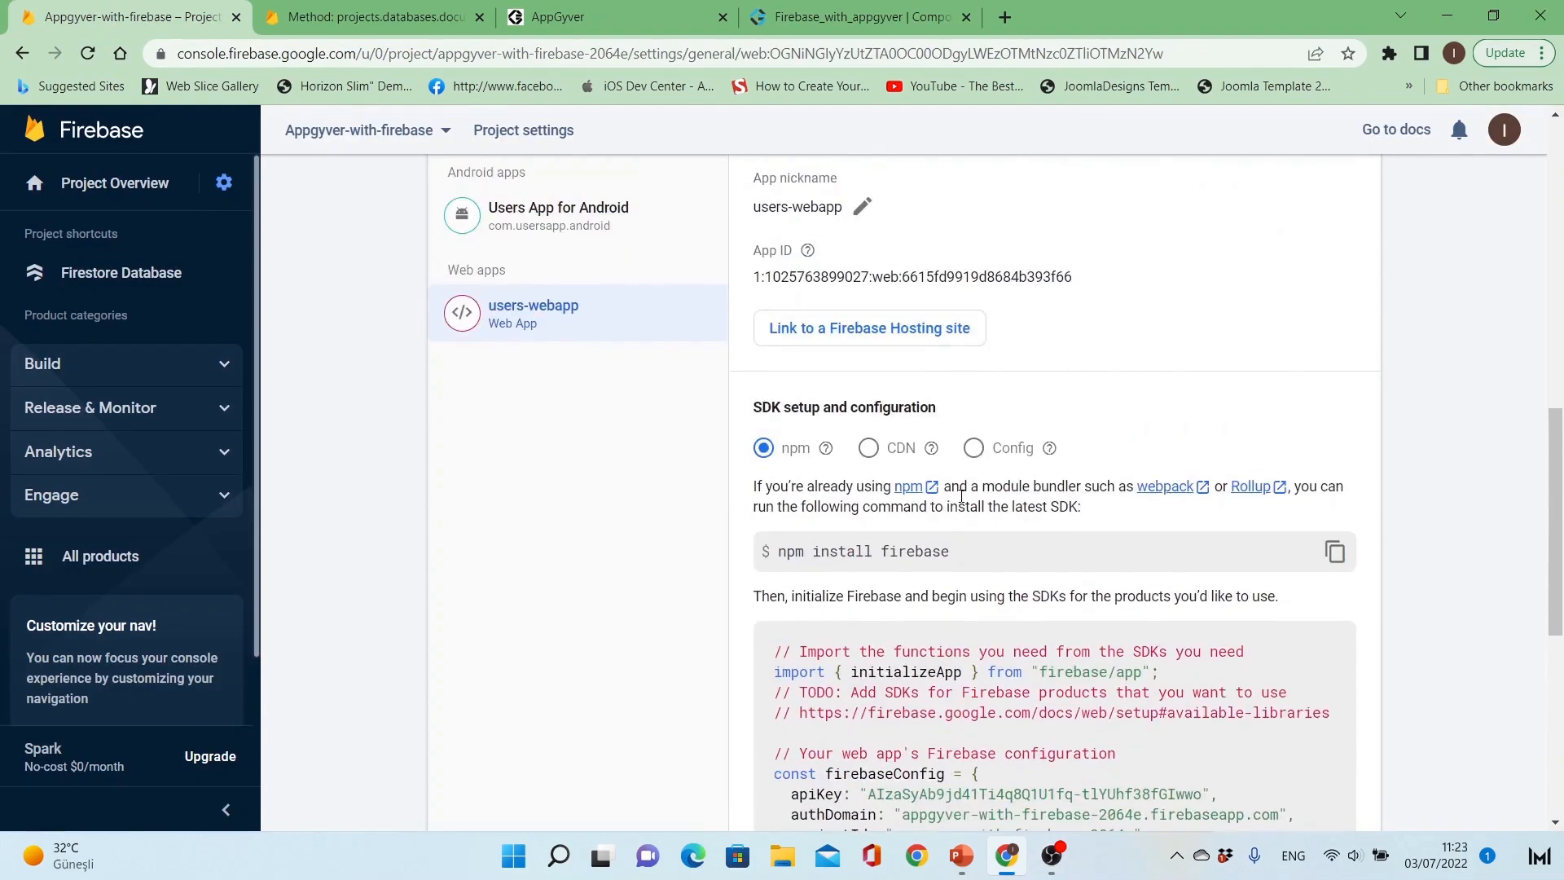
scroll(853, 489, "up", 8)
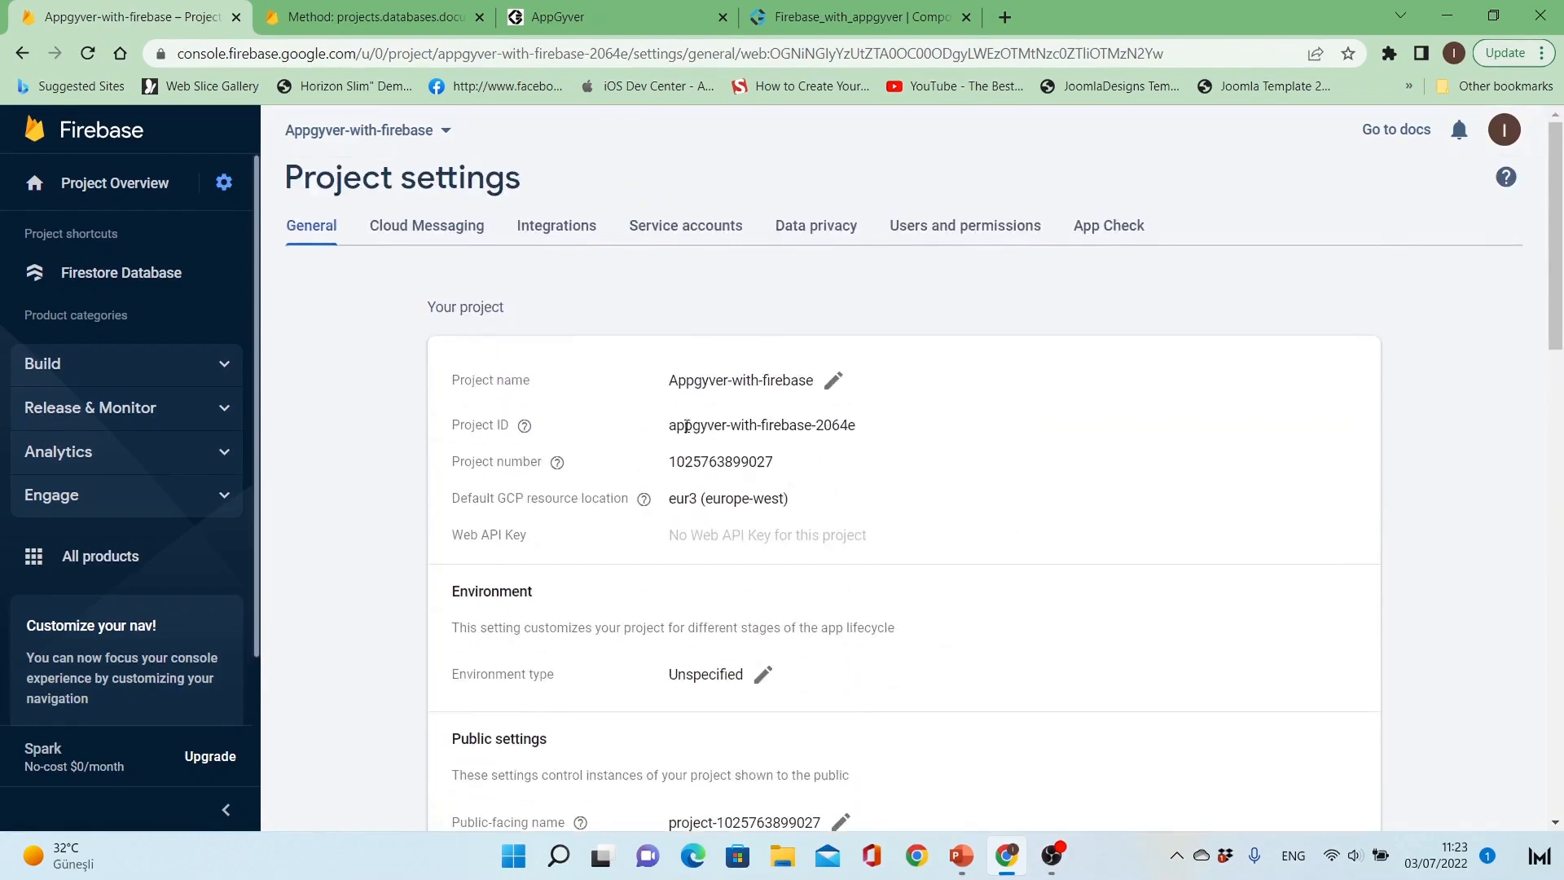
left_click_drag(670, 425, 856, 422)
key("ctrl+c")
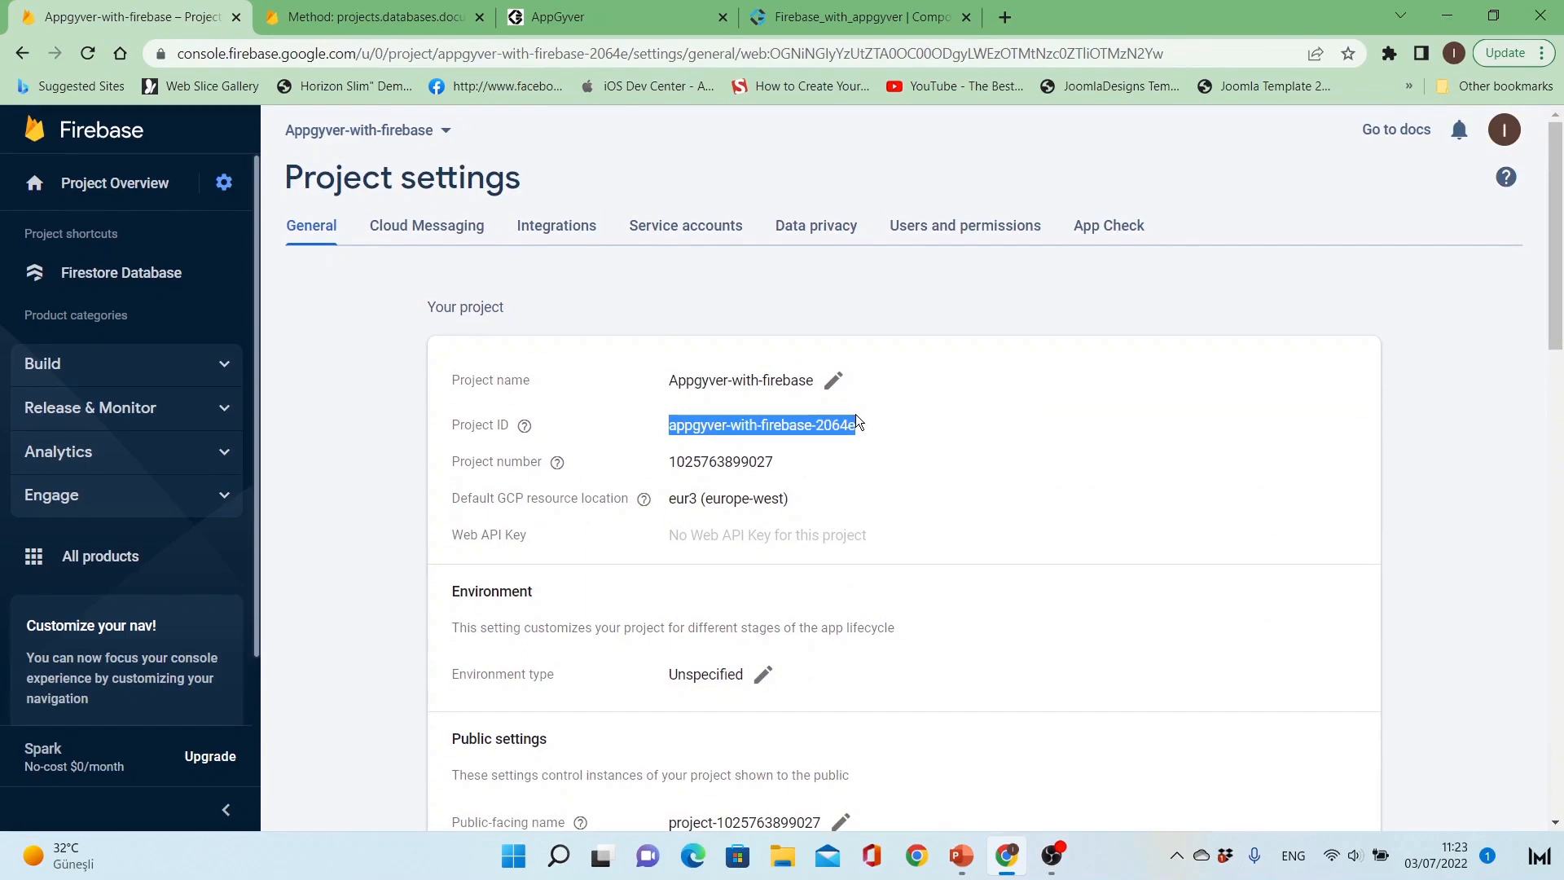
left_click(853, 29)
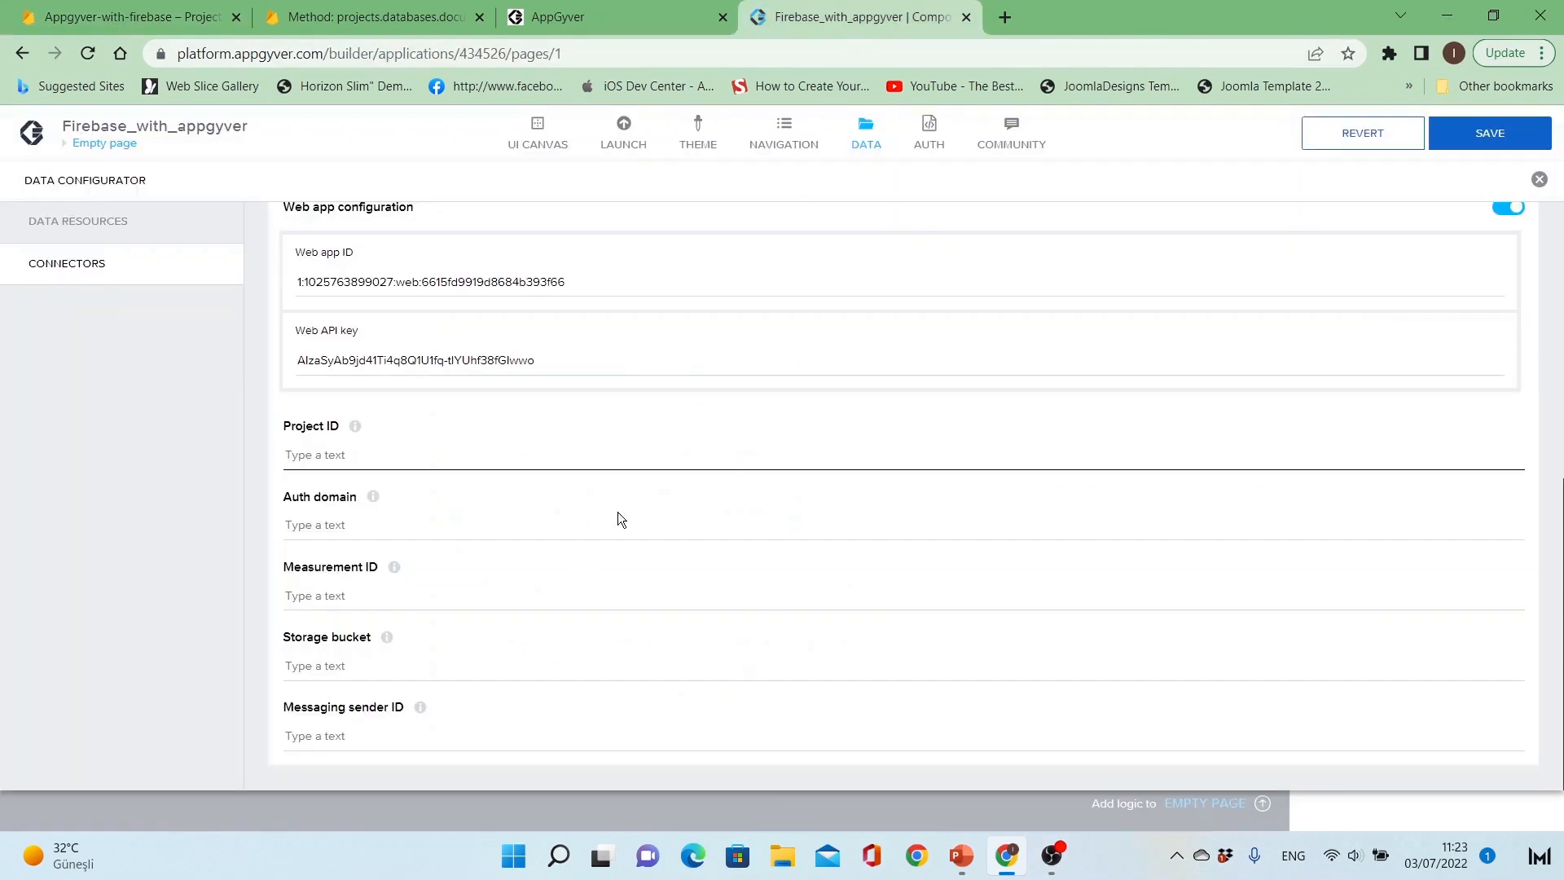
key("ctrl+v")
Step: Copy the authDomain appgyver-with-firebase-2064e.firebaseapp.com from the Firebase config into the connector's Auth domain field
left_click(574, 524)
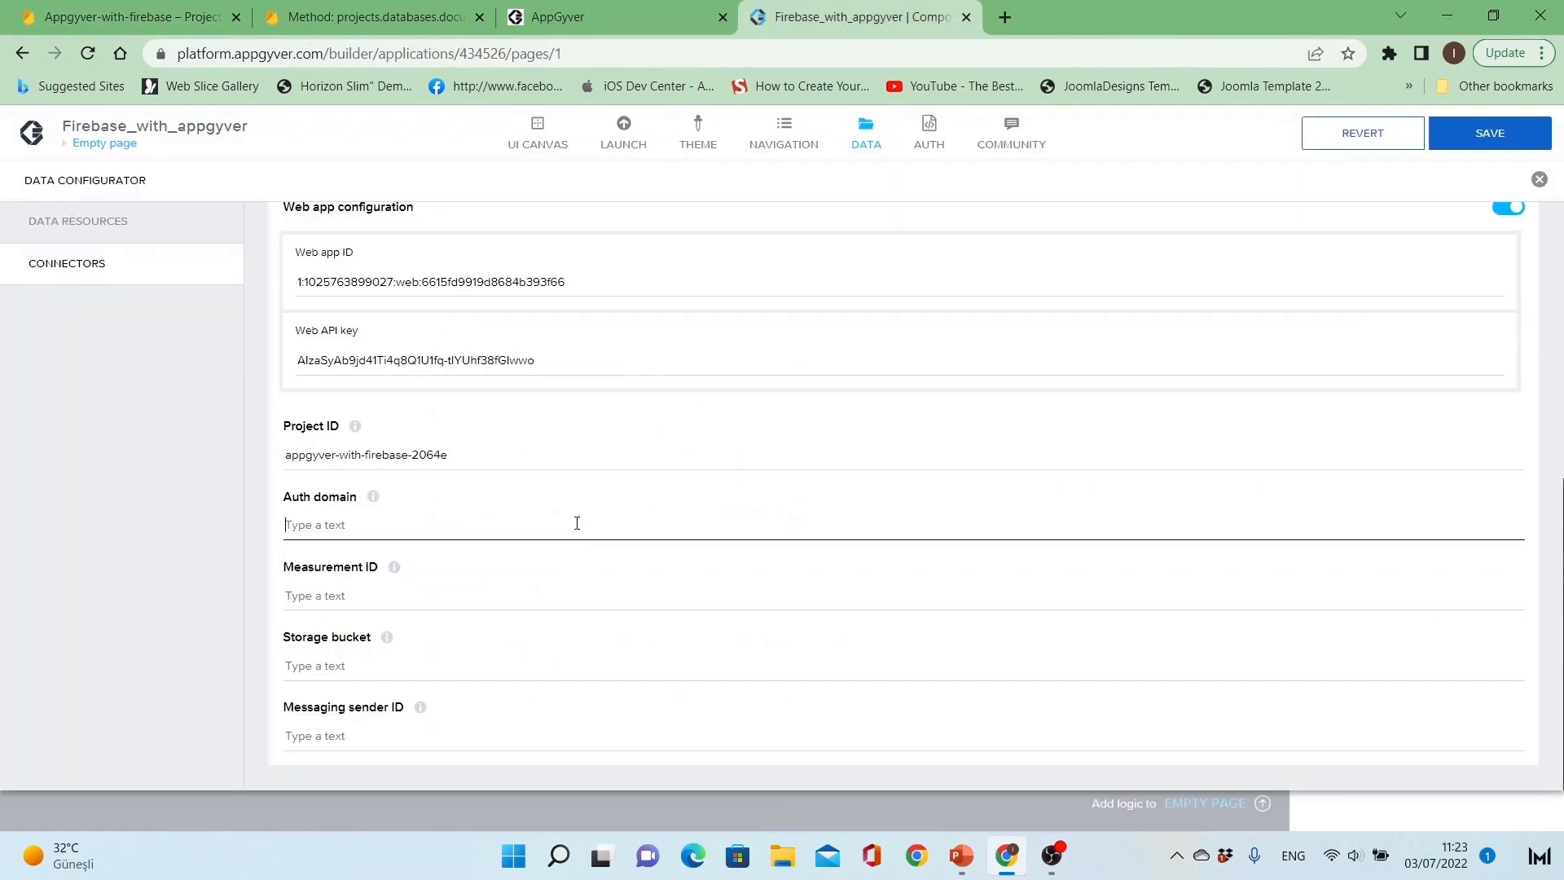
left_click(196, 26)
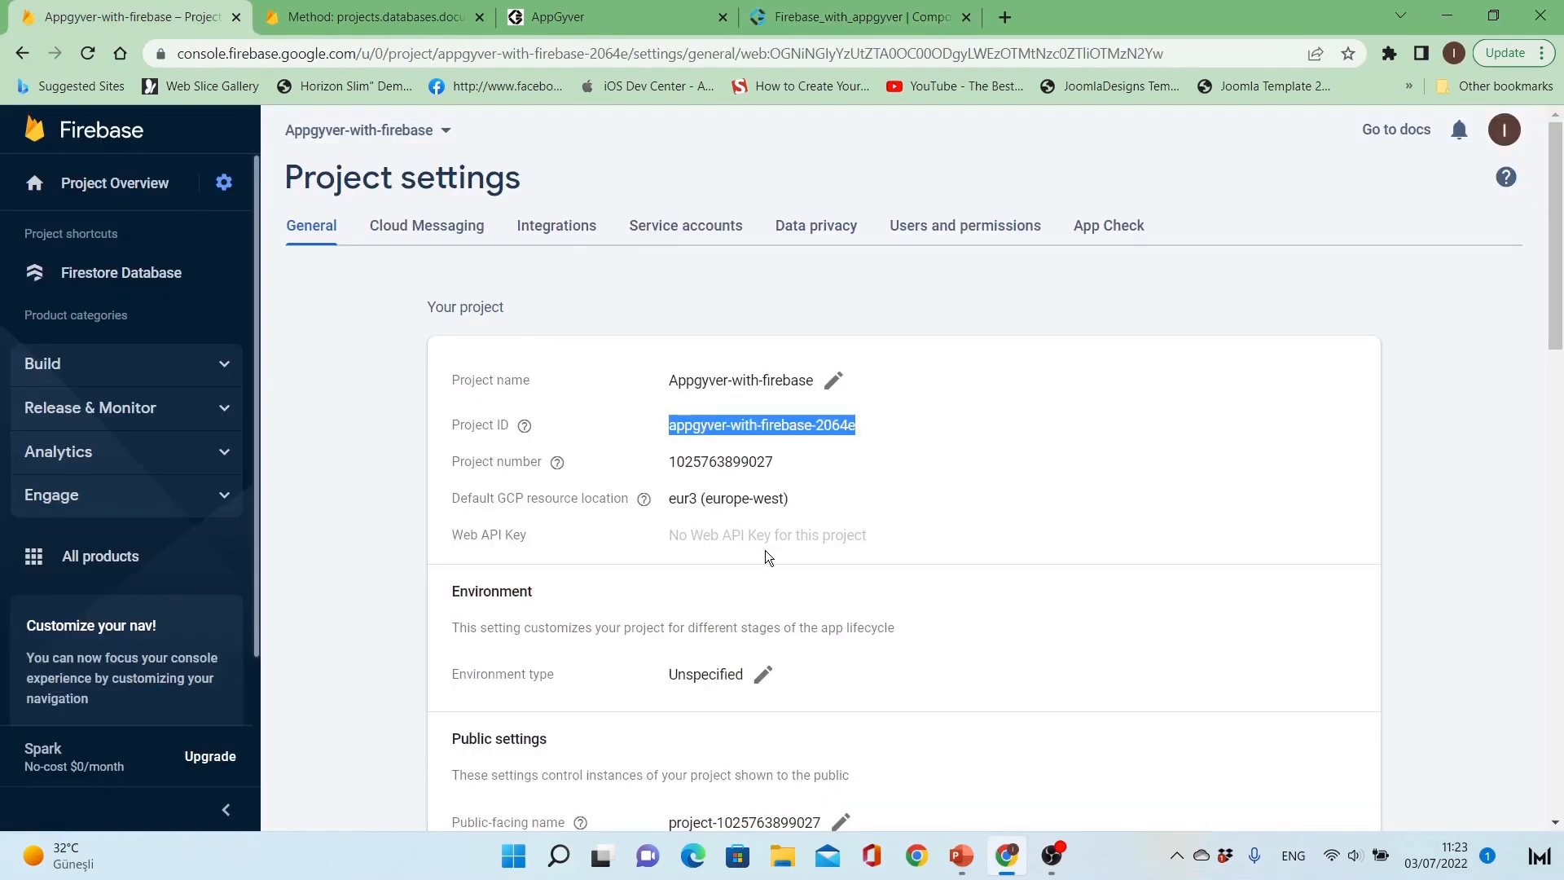
scroll(774, 554, "down", 15)
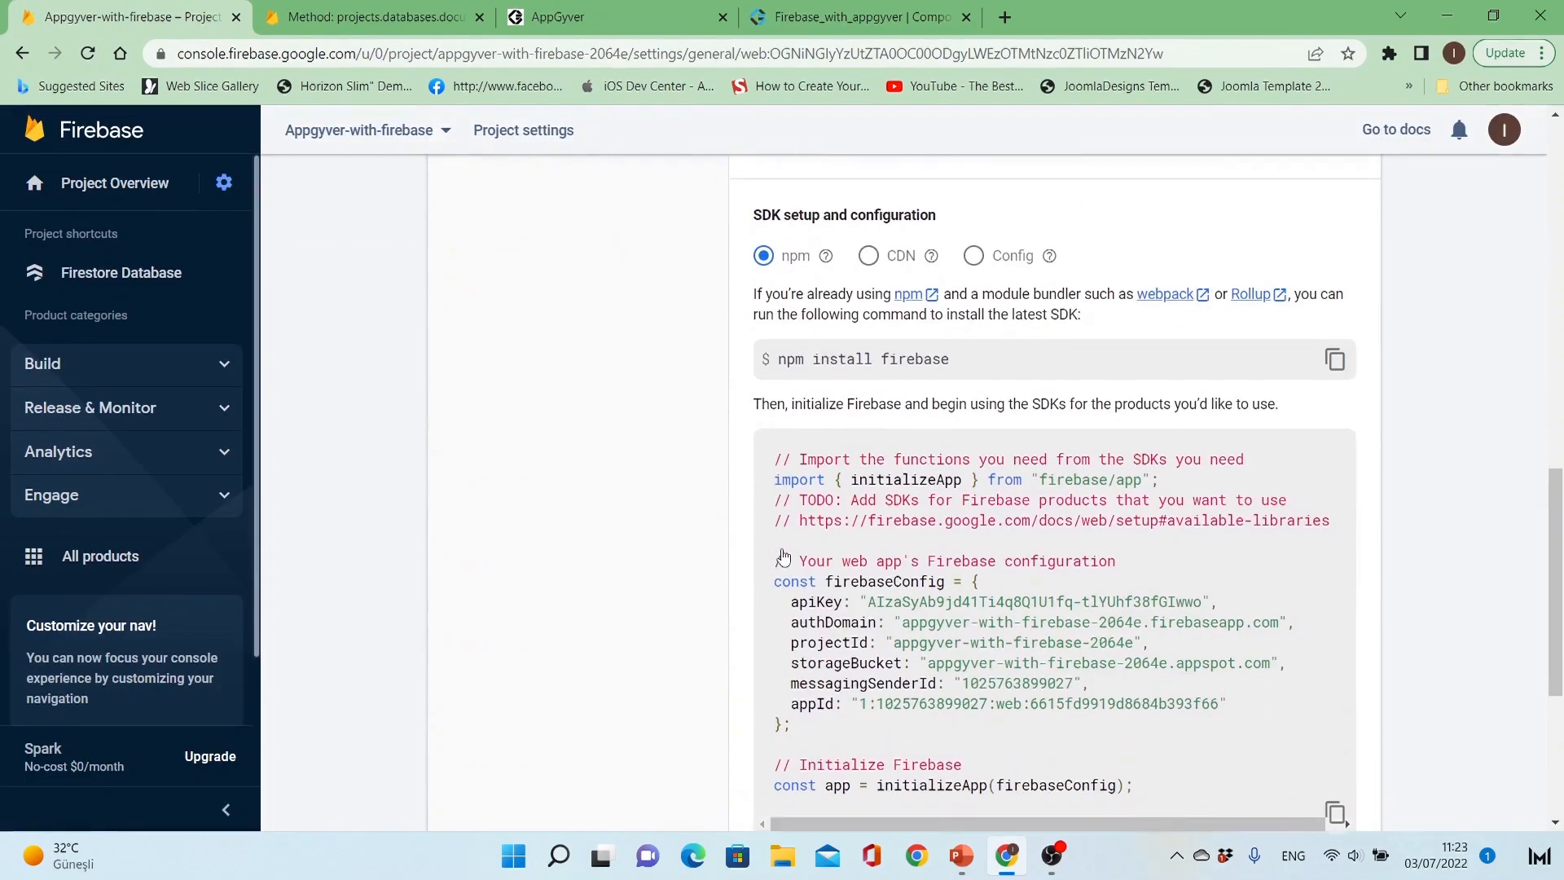
scroll(783, 554, "down", 3)
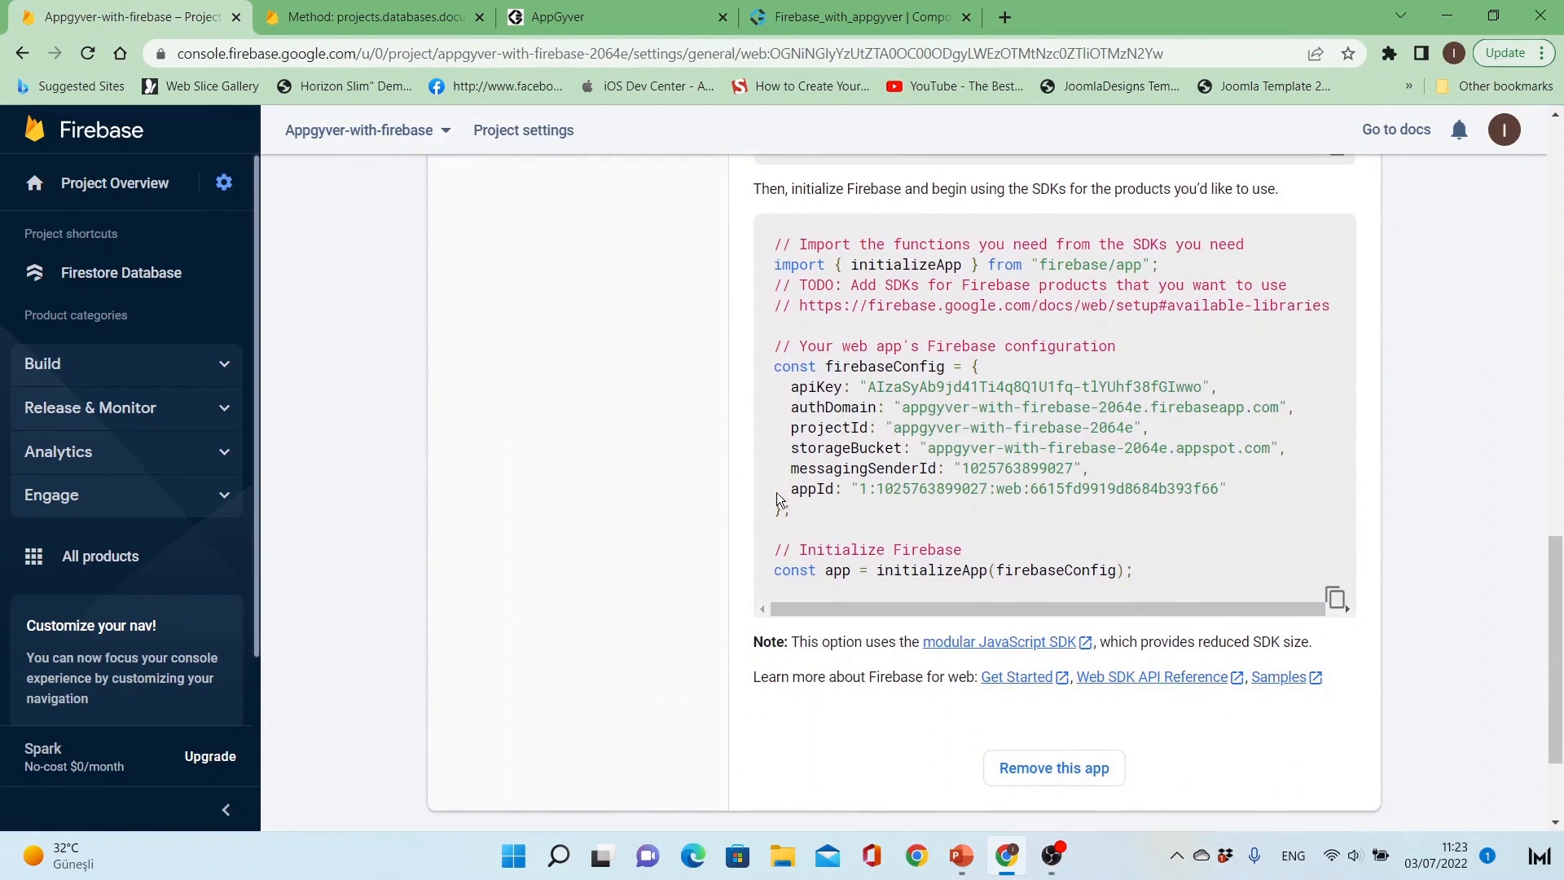
left_click_drag(782, 407, 1279, 410)
key("ctrl+c")
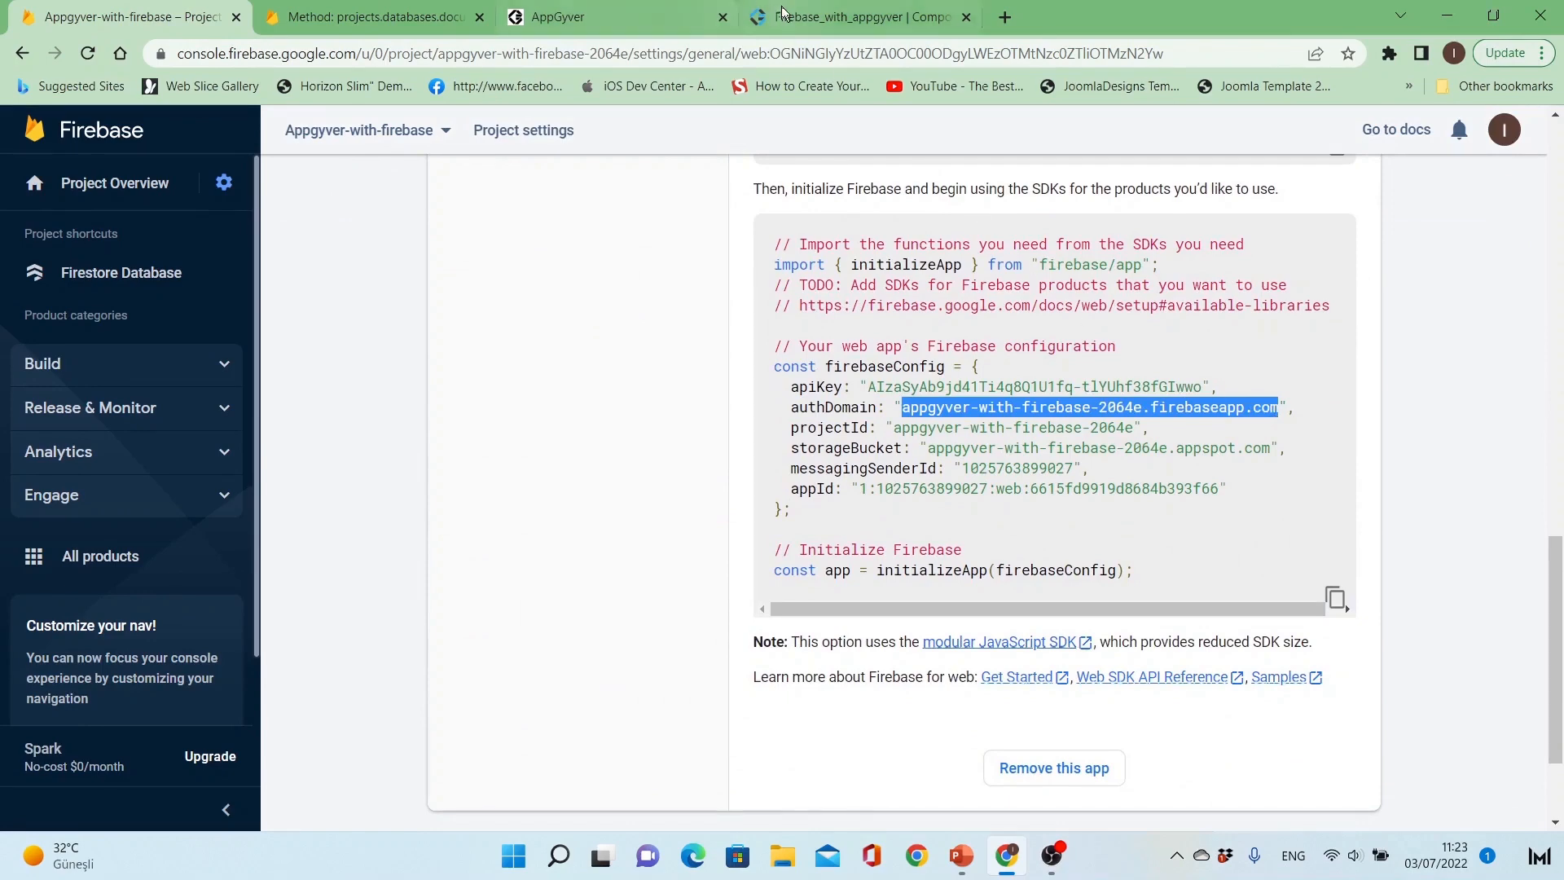
left_click(750, 17)
key("ctrl+v")
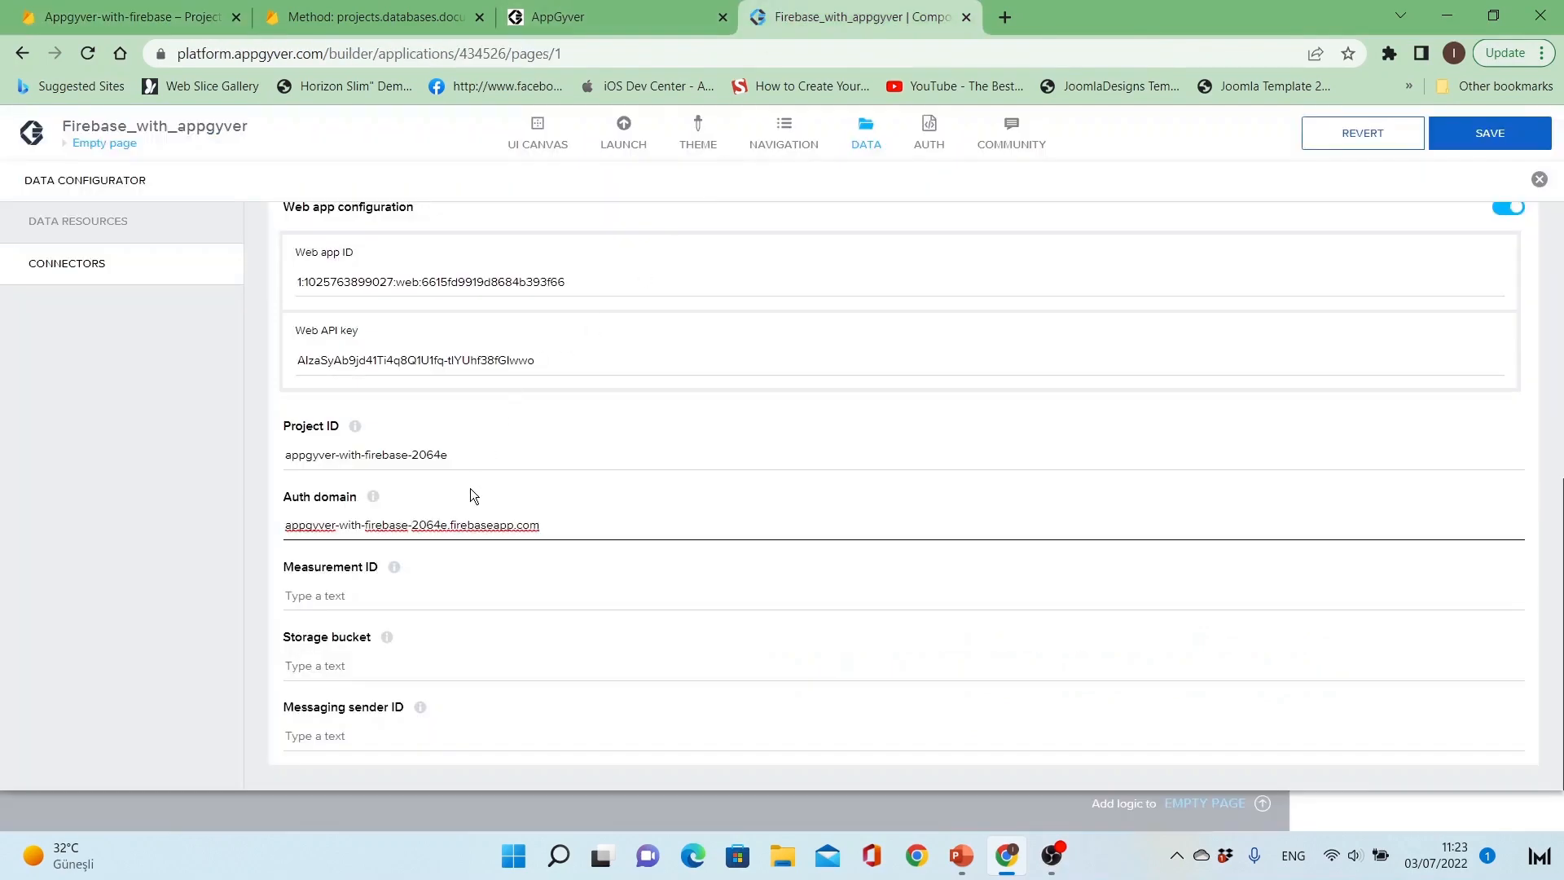
Step: Copy the storageBucket appgyver-with-firebase-2064e.appspot.com from the Firebase config into the Storage bucket field
left_click(190, 16)
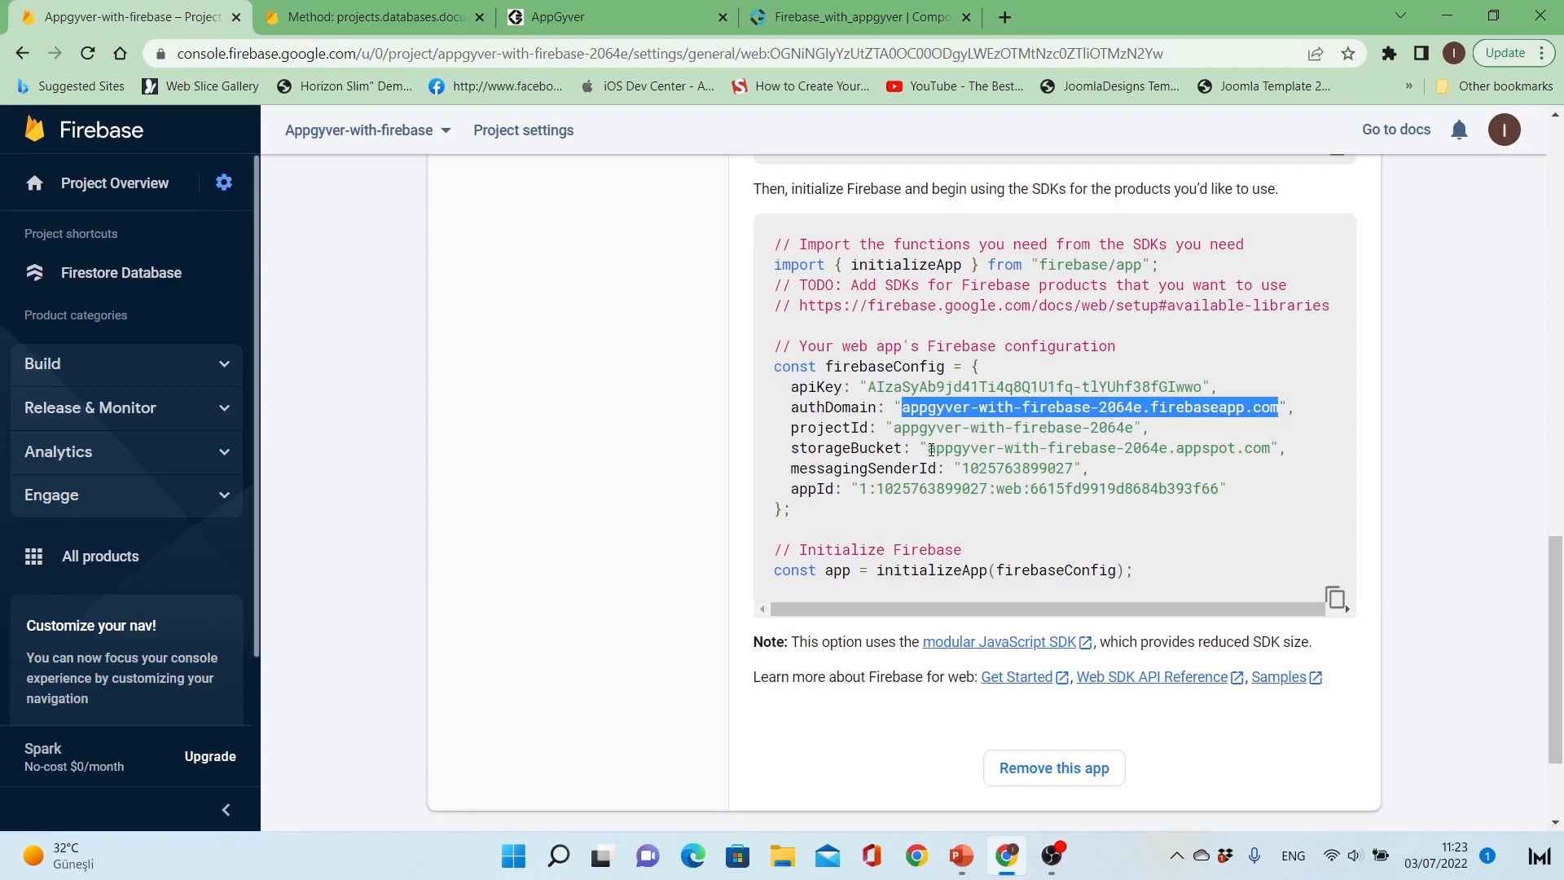
left_click_drag(931, 450, 1269, 457)
key("ctrl+c")
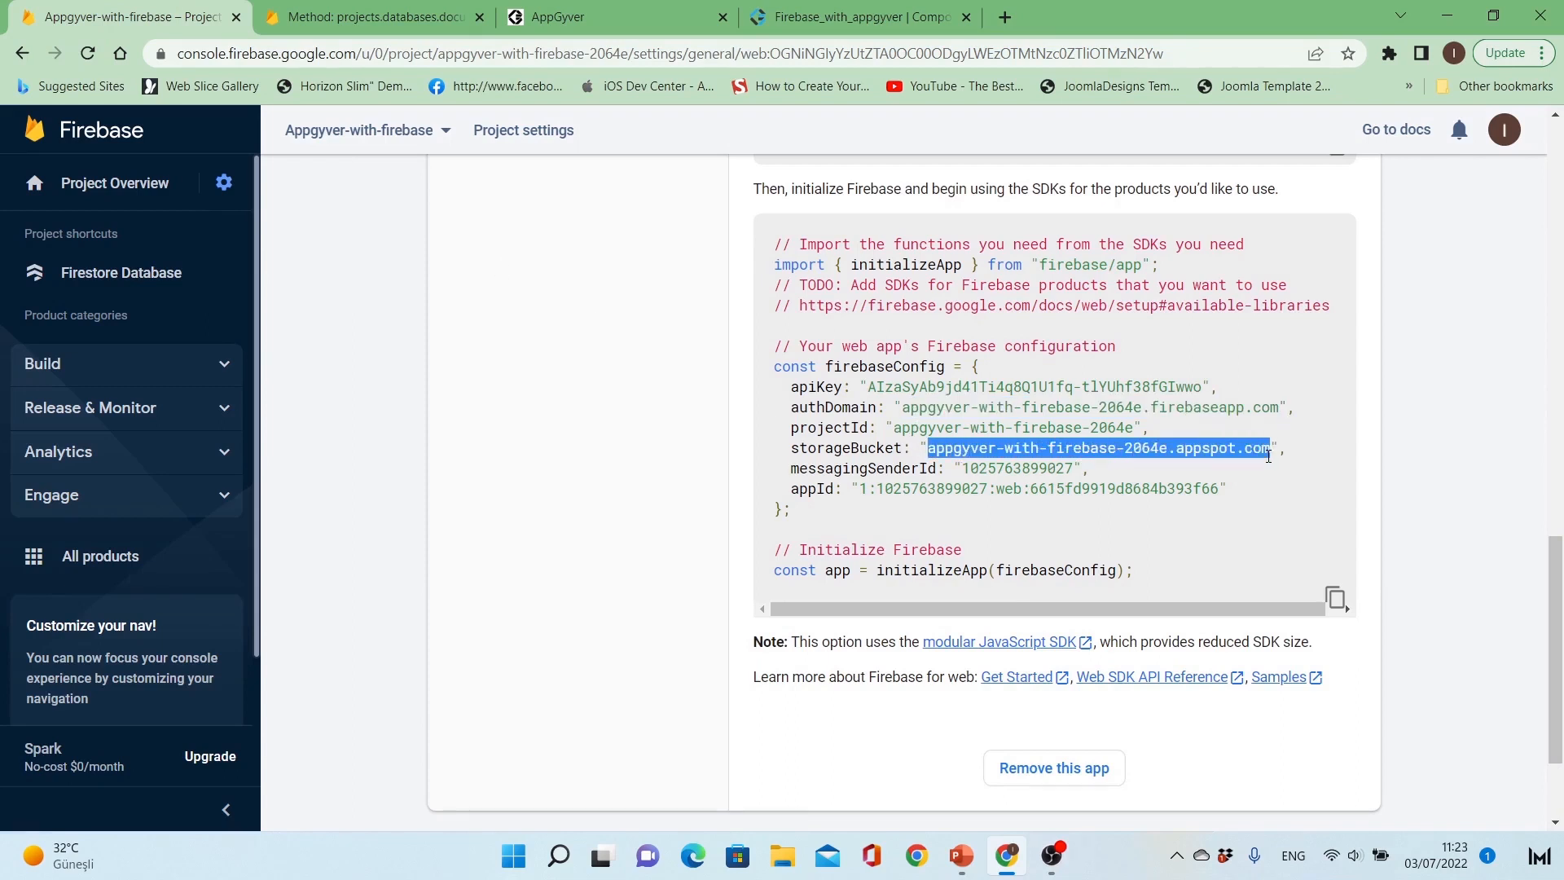
left_click(885, 10)
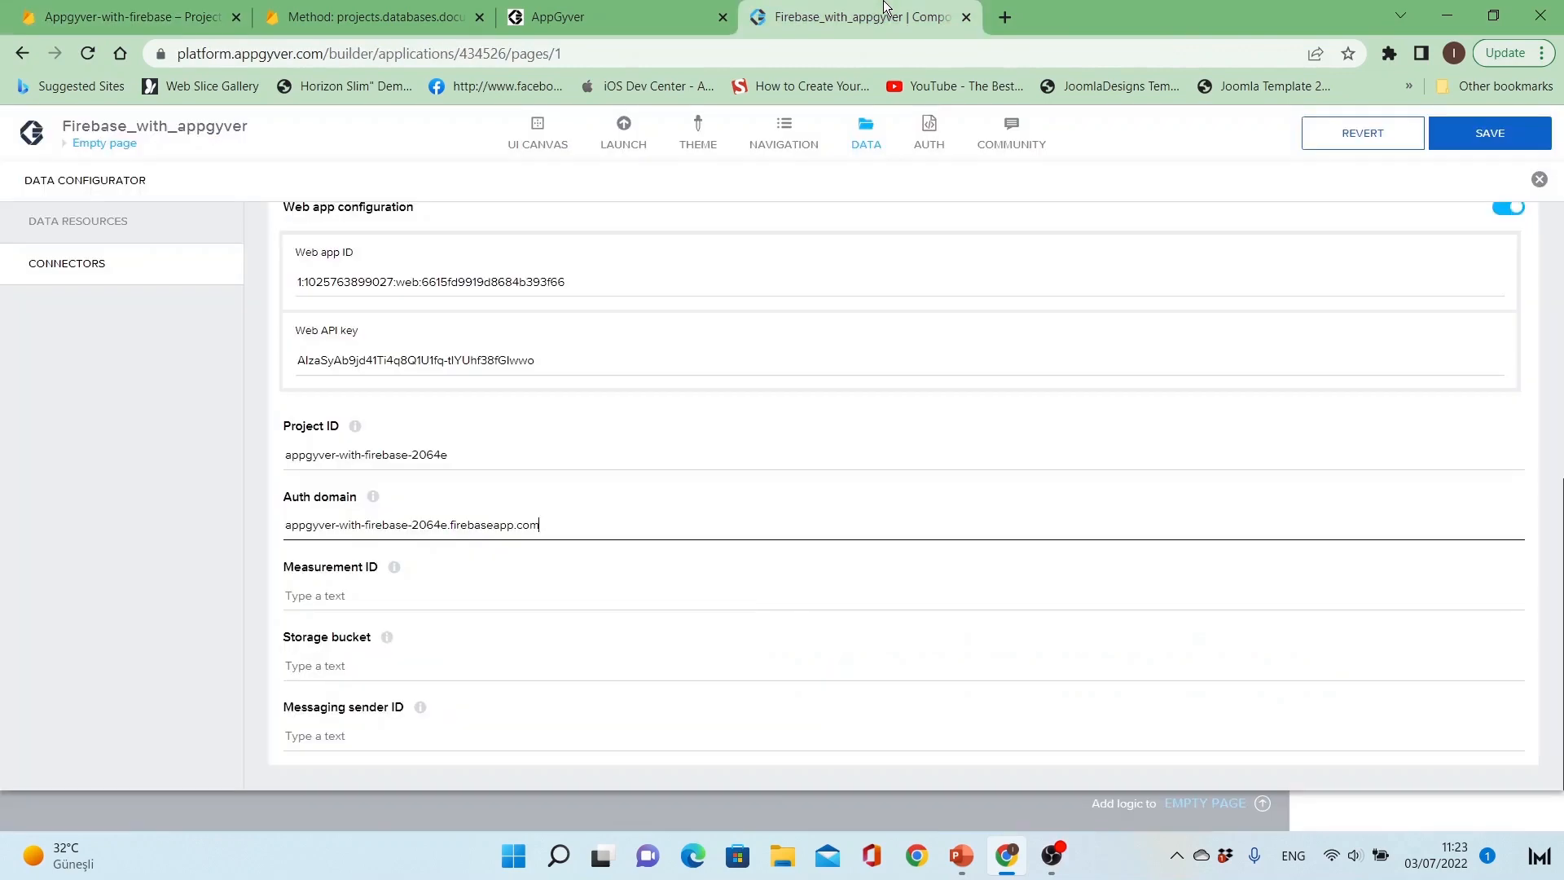
left_click(426, 662)
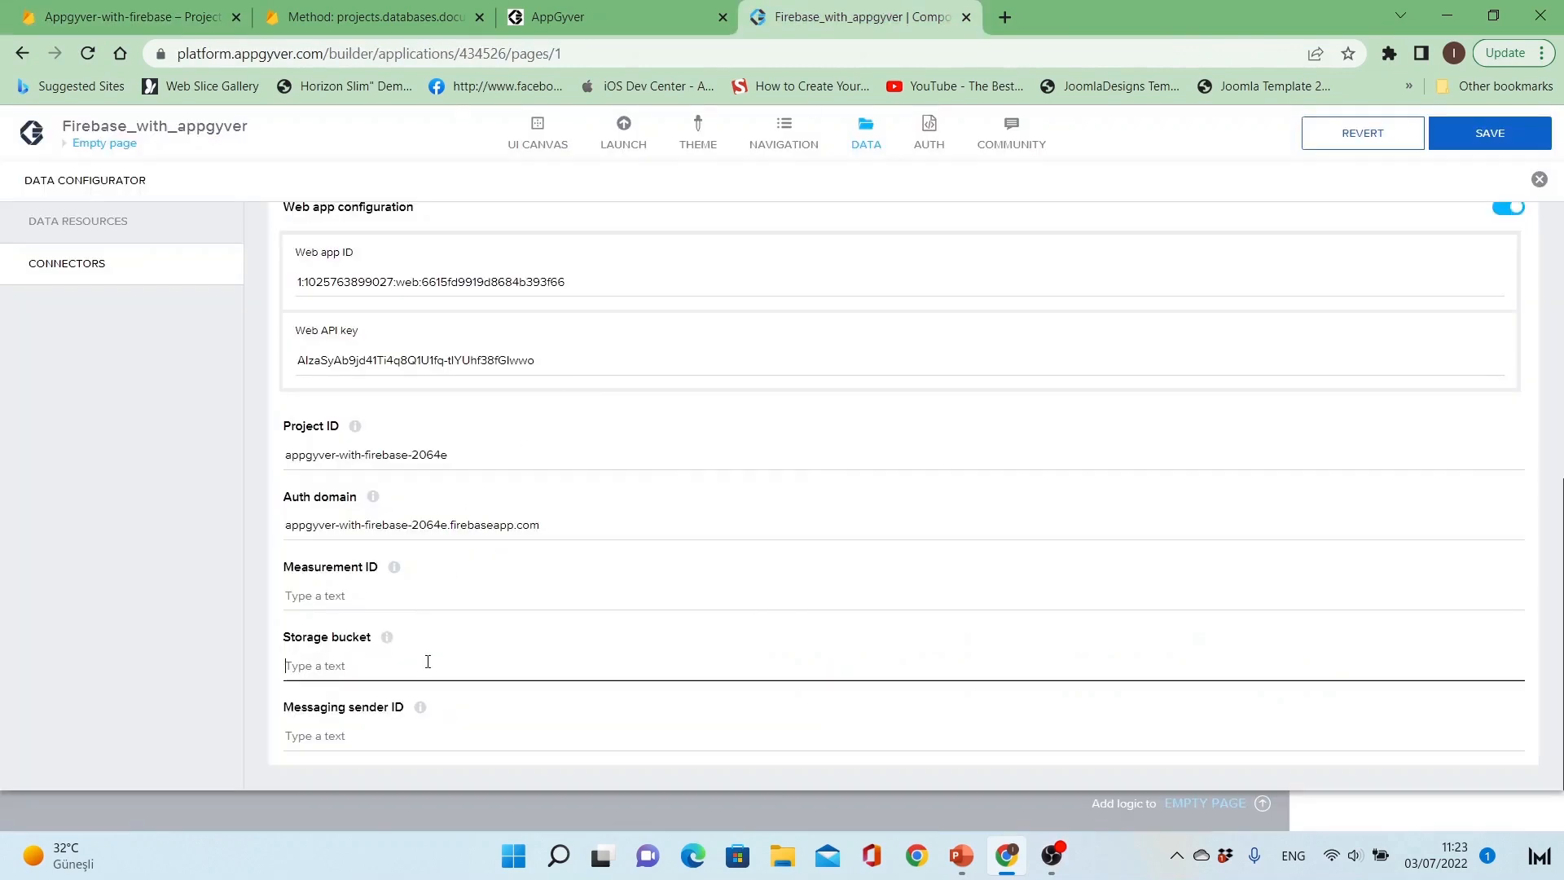
key("ctrl+v")
Step: Copy the messagingSenderId from the Firebase config into the connector's Messaging sender ID field
left_click(118, 13)
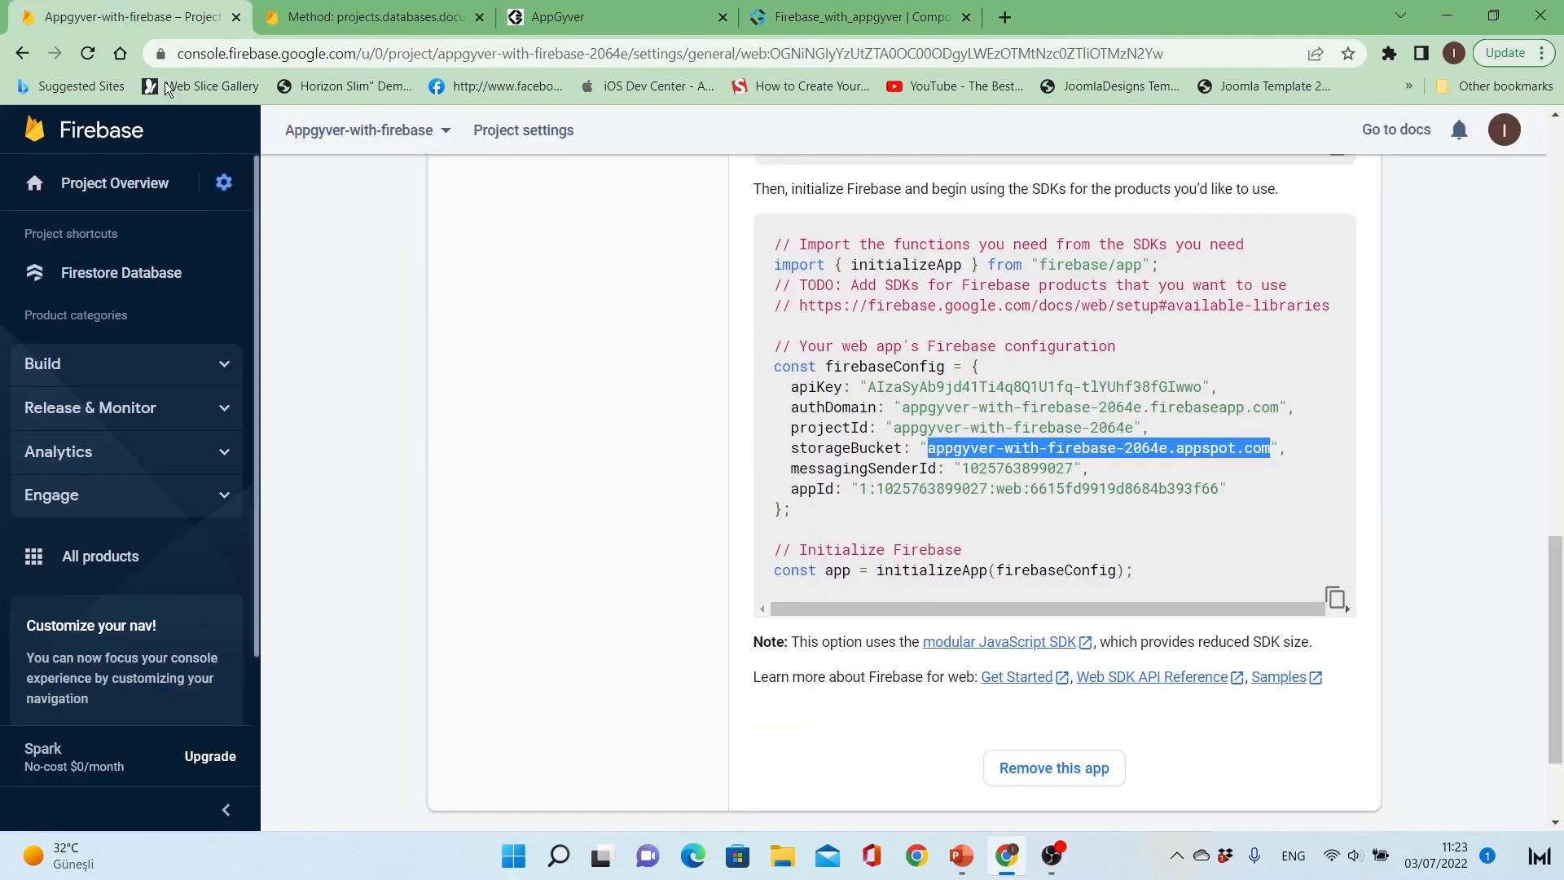
double_click(996, 466)
key("ctrl+c")
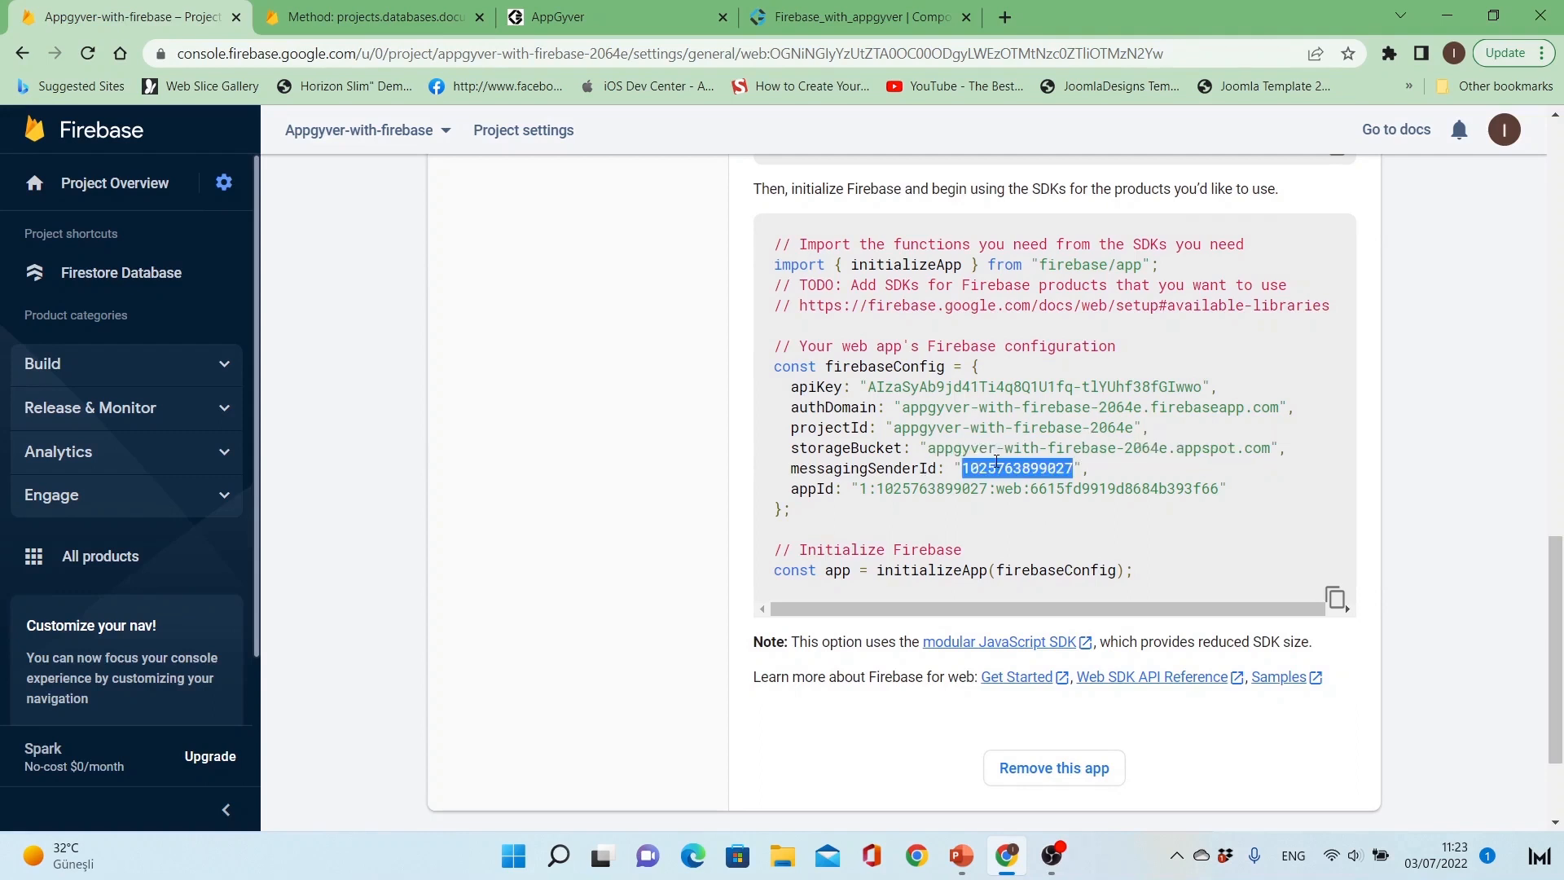
left_click(855, 16)
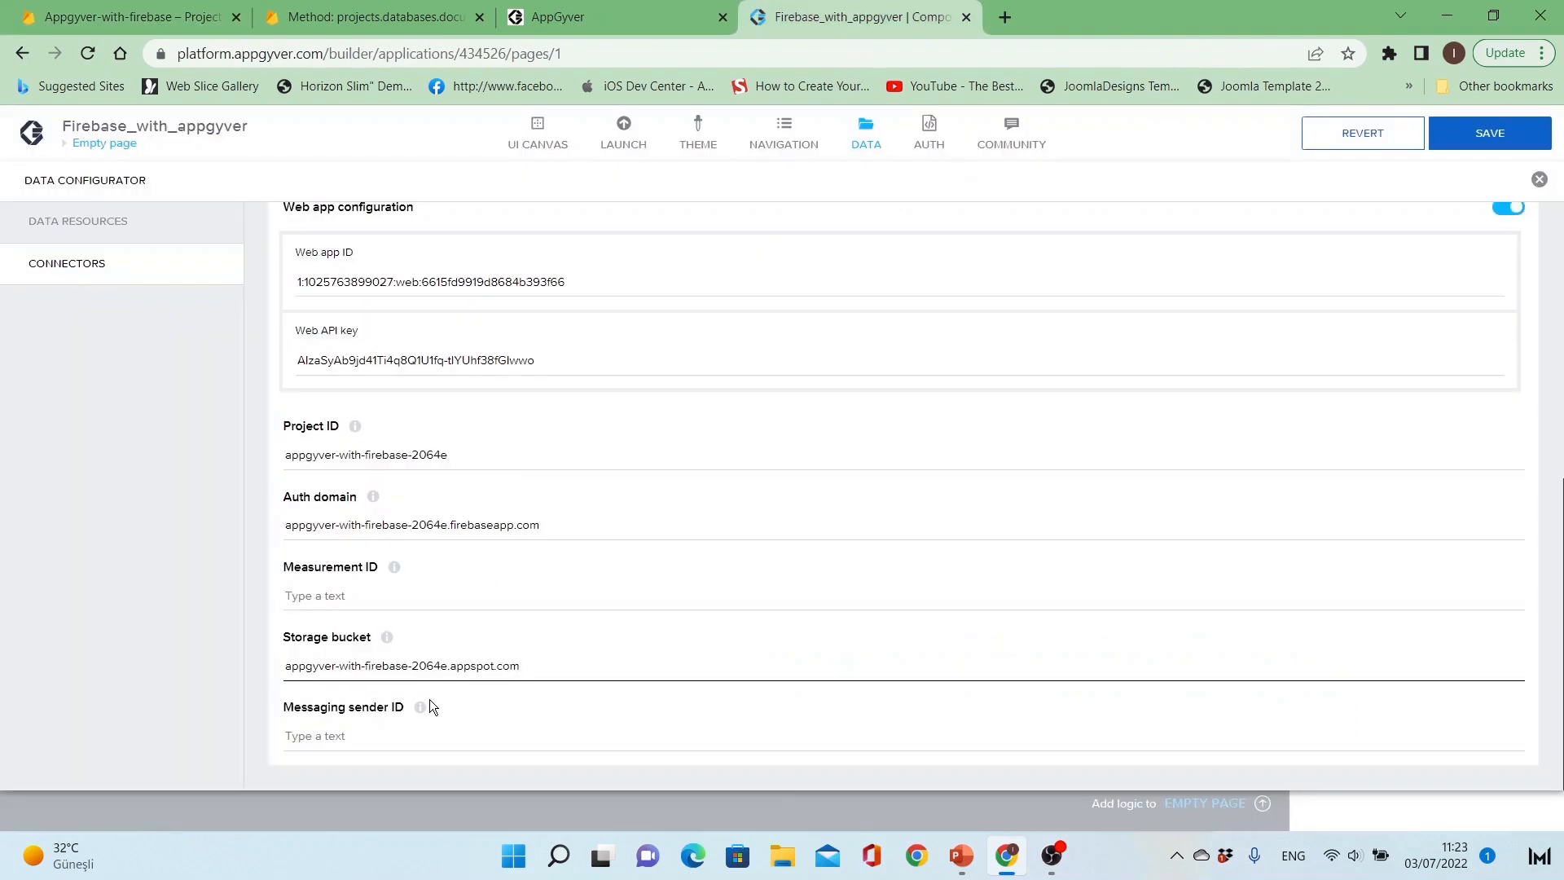
left_click(414, 741)
key("ctrl+v")
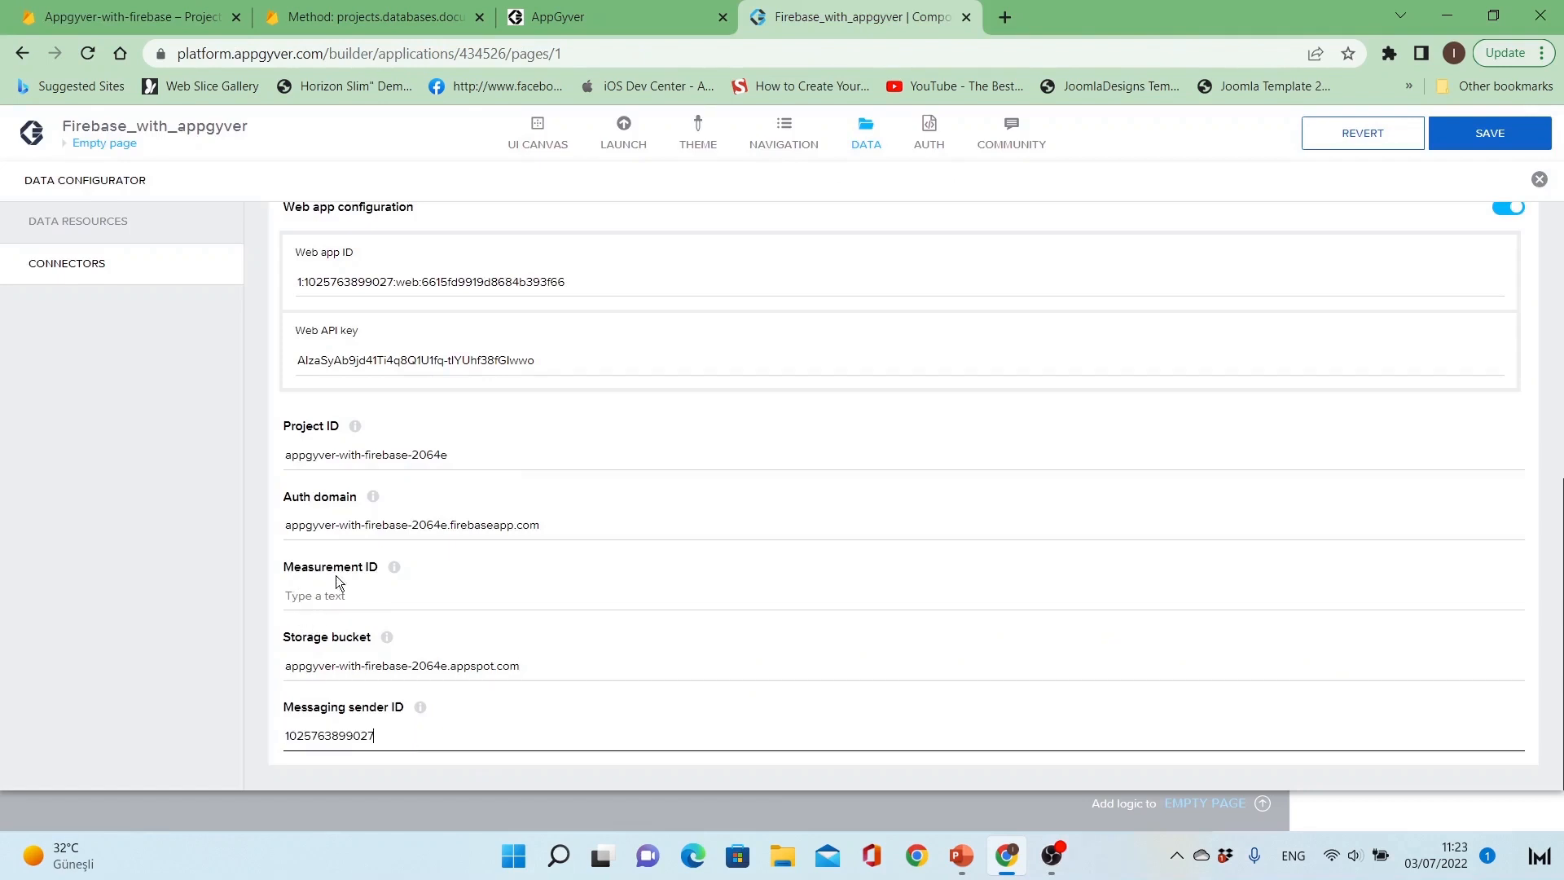
Step: Turn on the Android app configuration in the Google Firebase connector
left_click(383, 575)
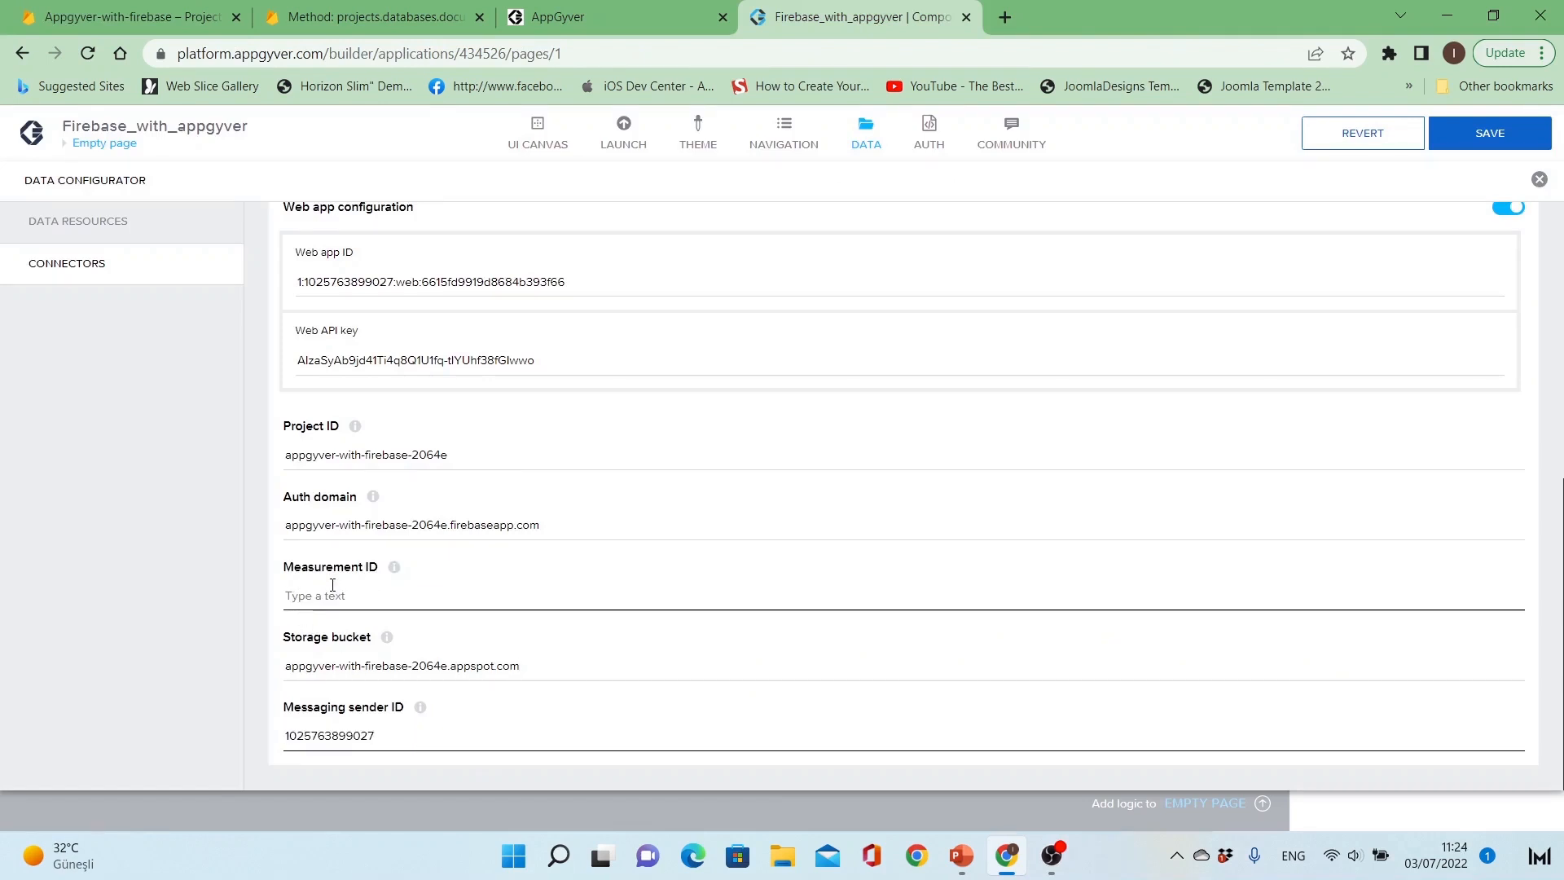
scroll(505, 568, "up", 4)
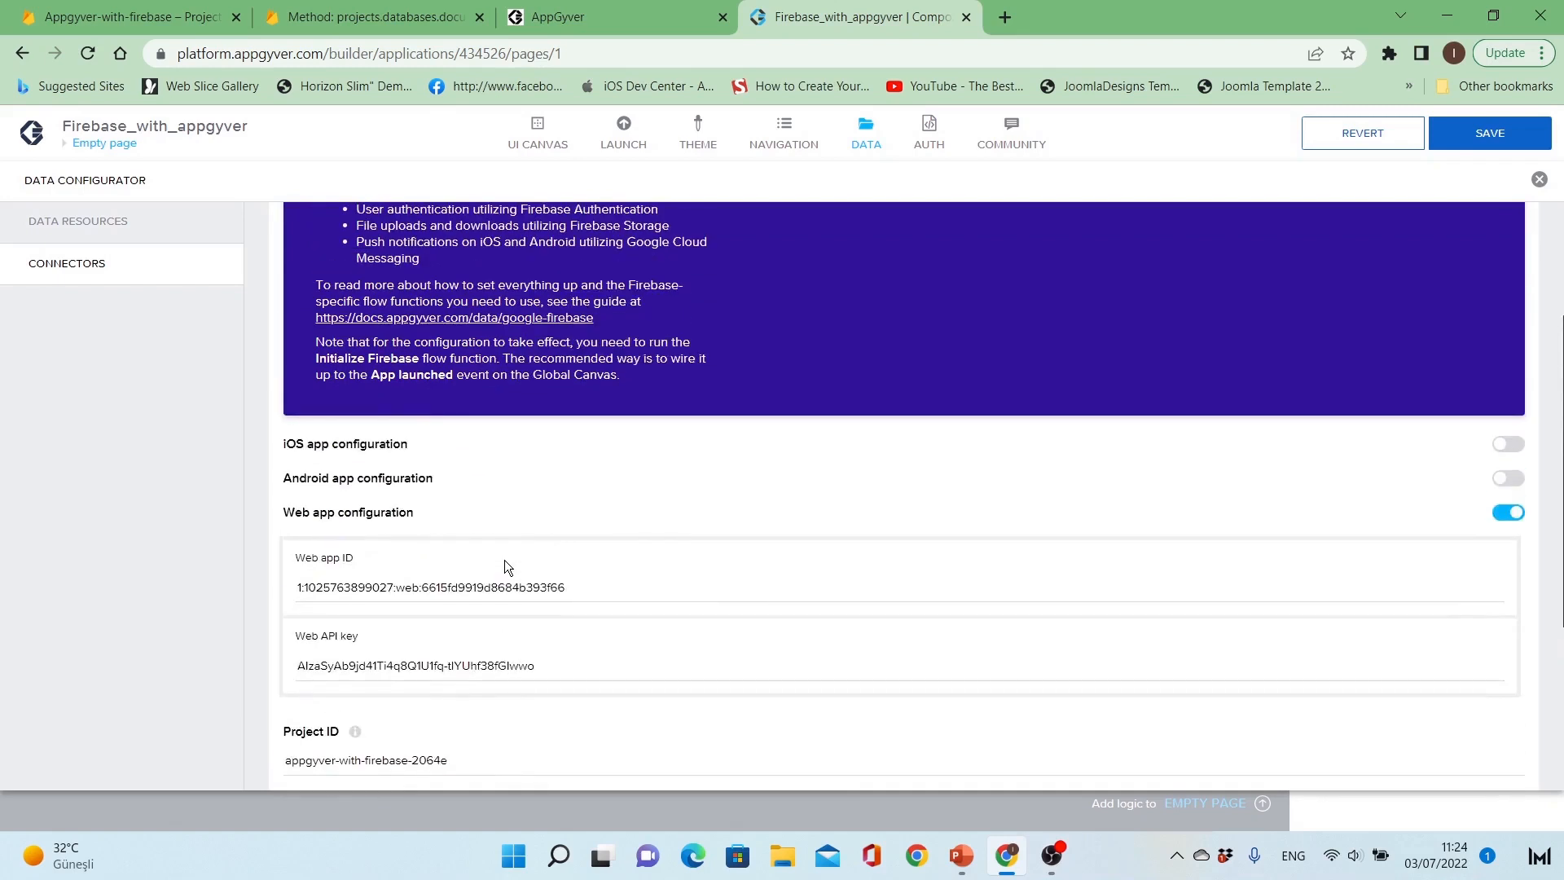
left_click(1508, 479)
scroll(595, 478, "down", 3)
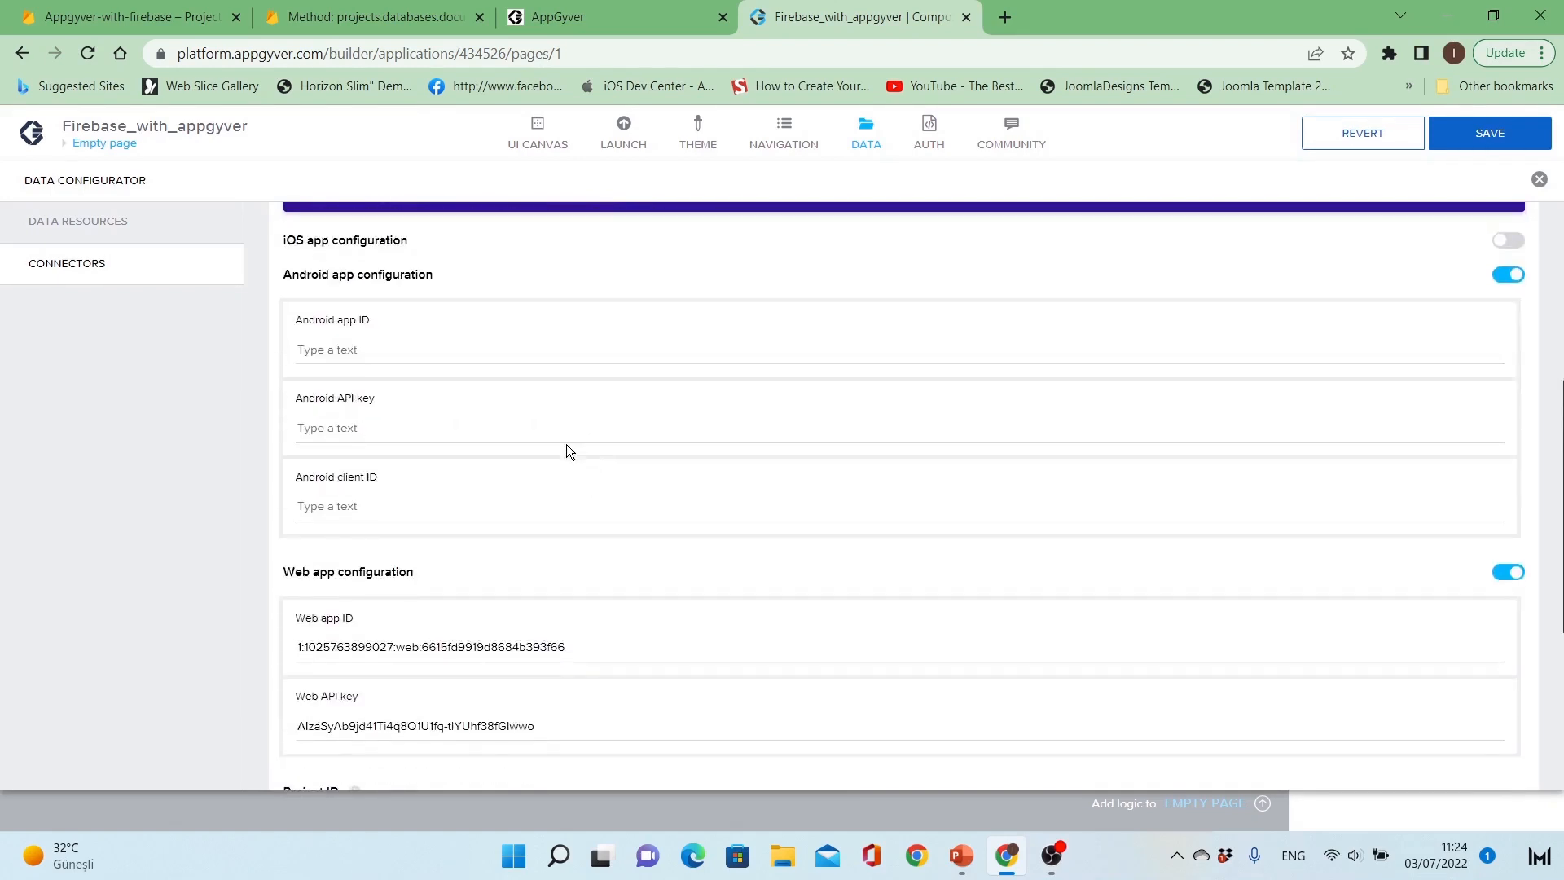
Step: Download the google-services.json file for the Users App for Android in Firebase project settings and open it
left_click(243, 30)
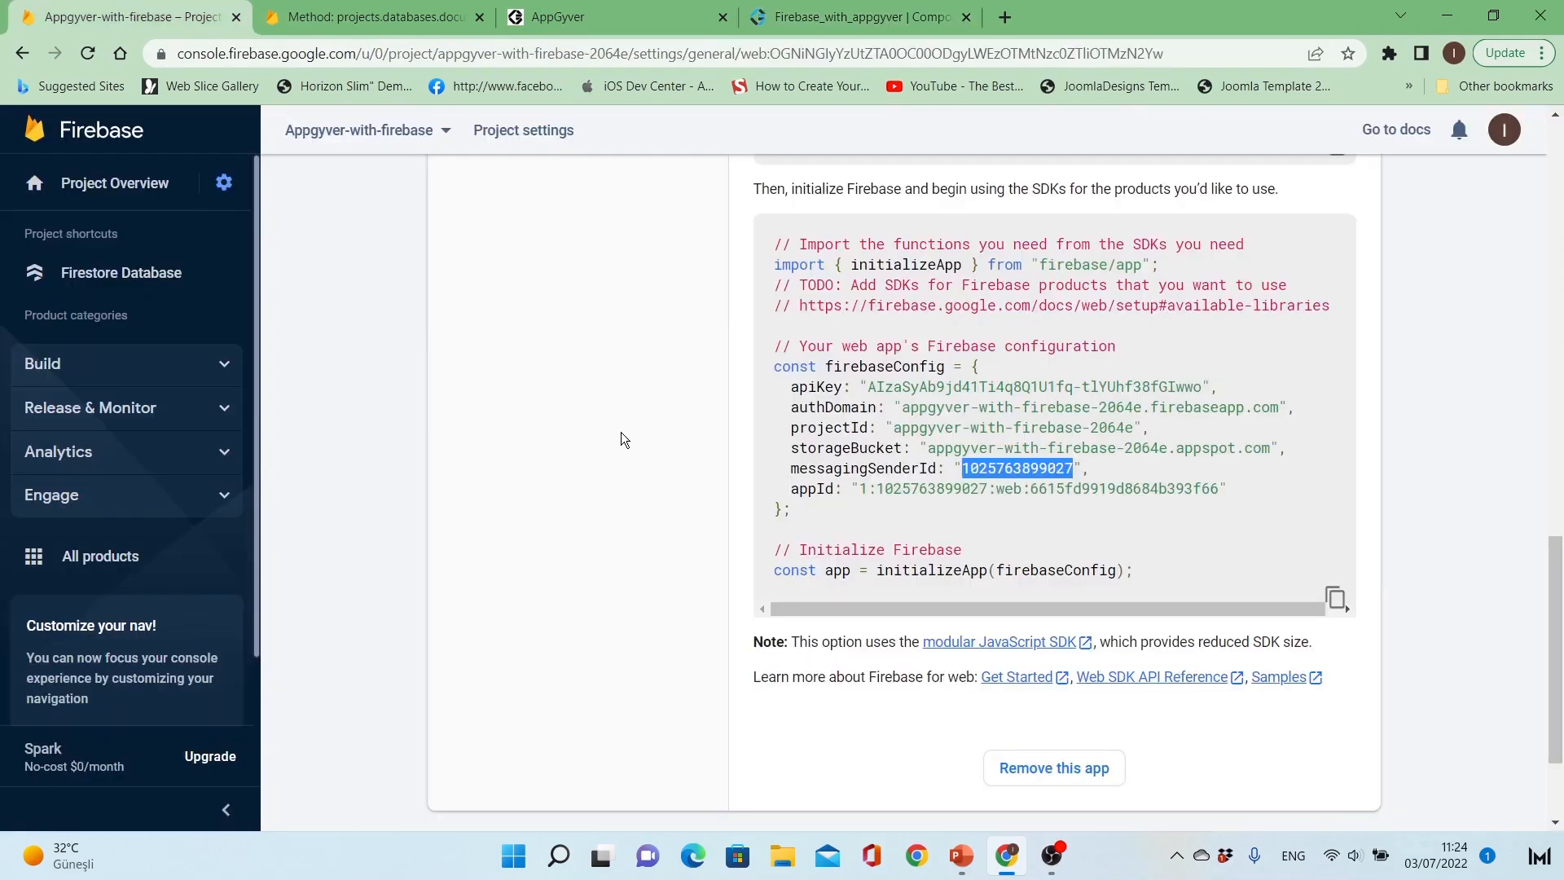
scroll(624, 434, "up", 6)
left_click(601, 319)
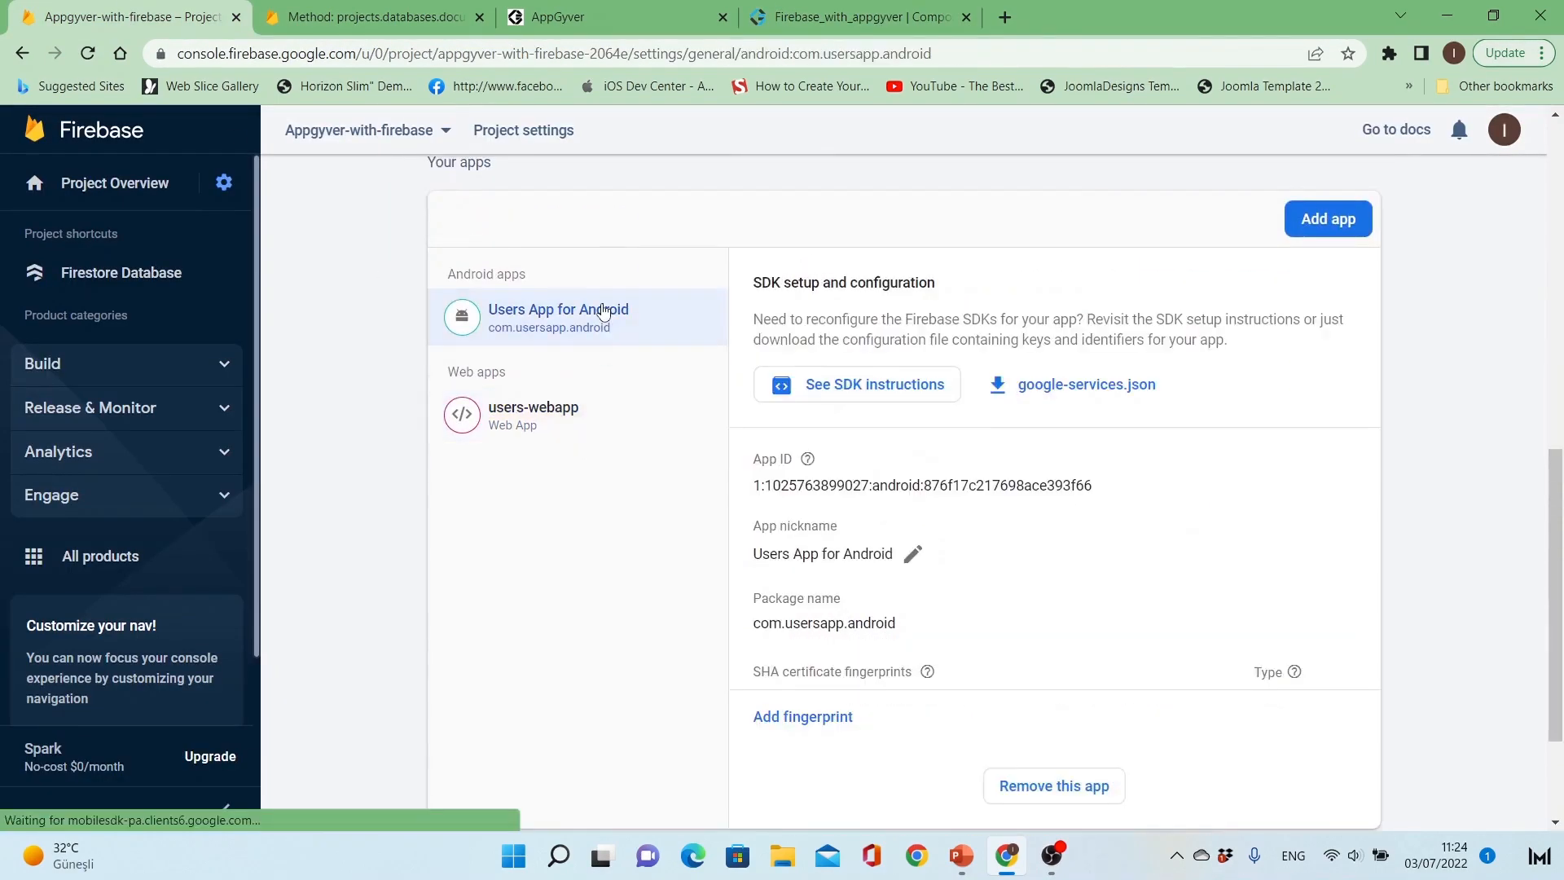
scroll(965, 452, "down", 1)
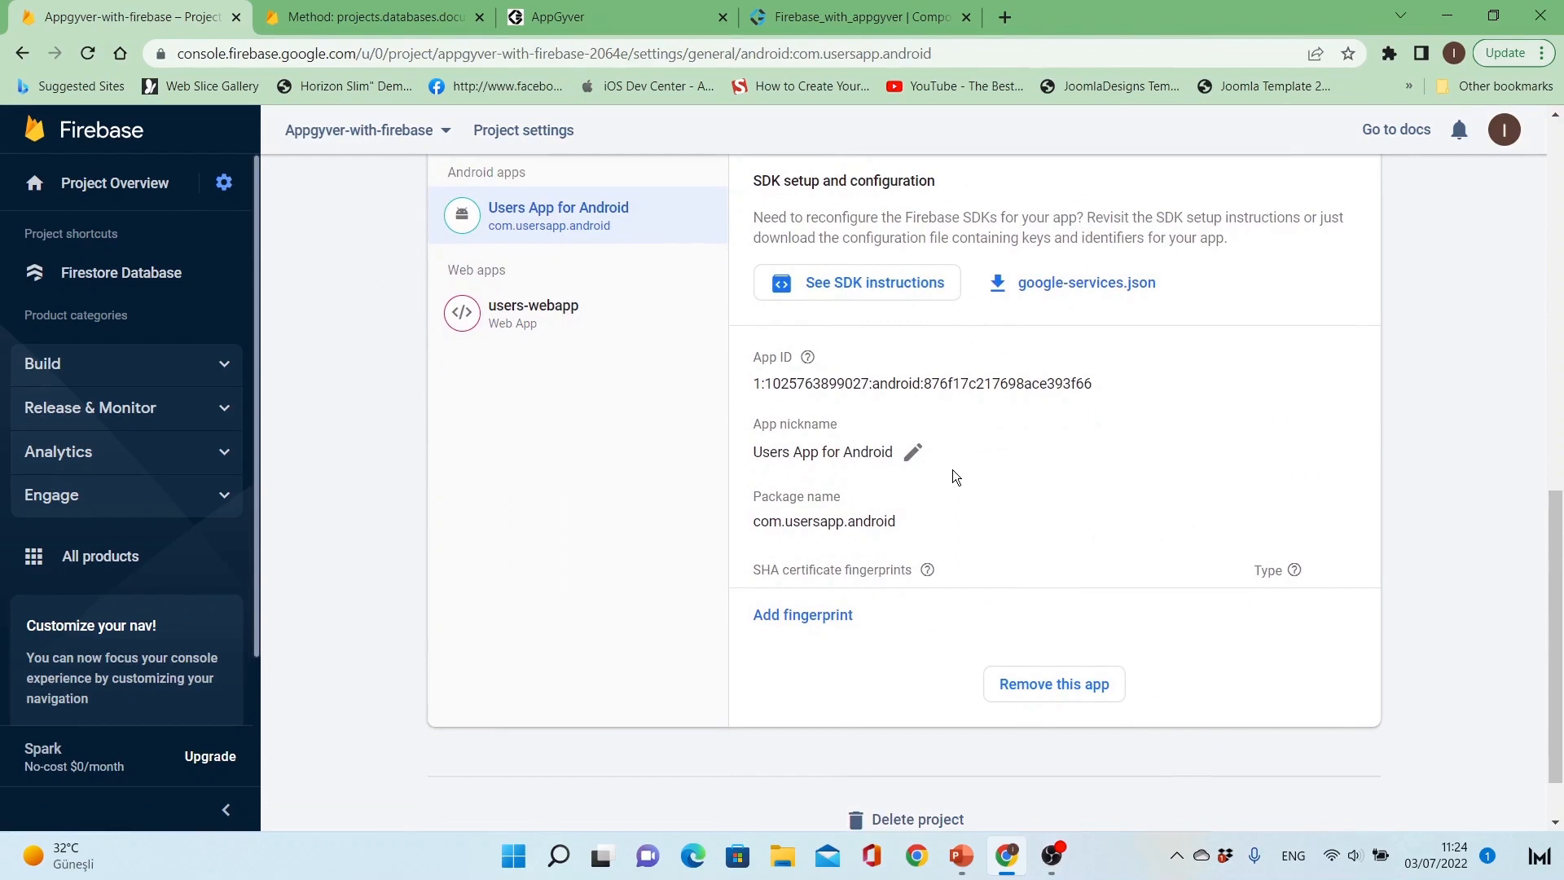
left_click(1119, 290)
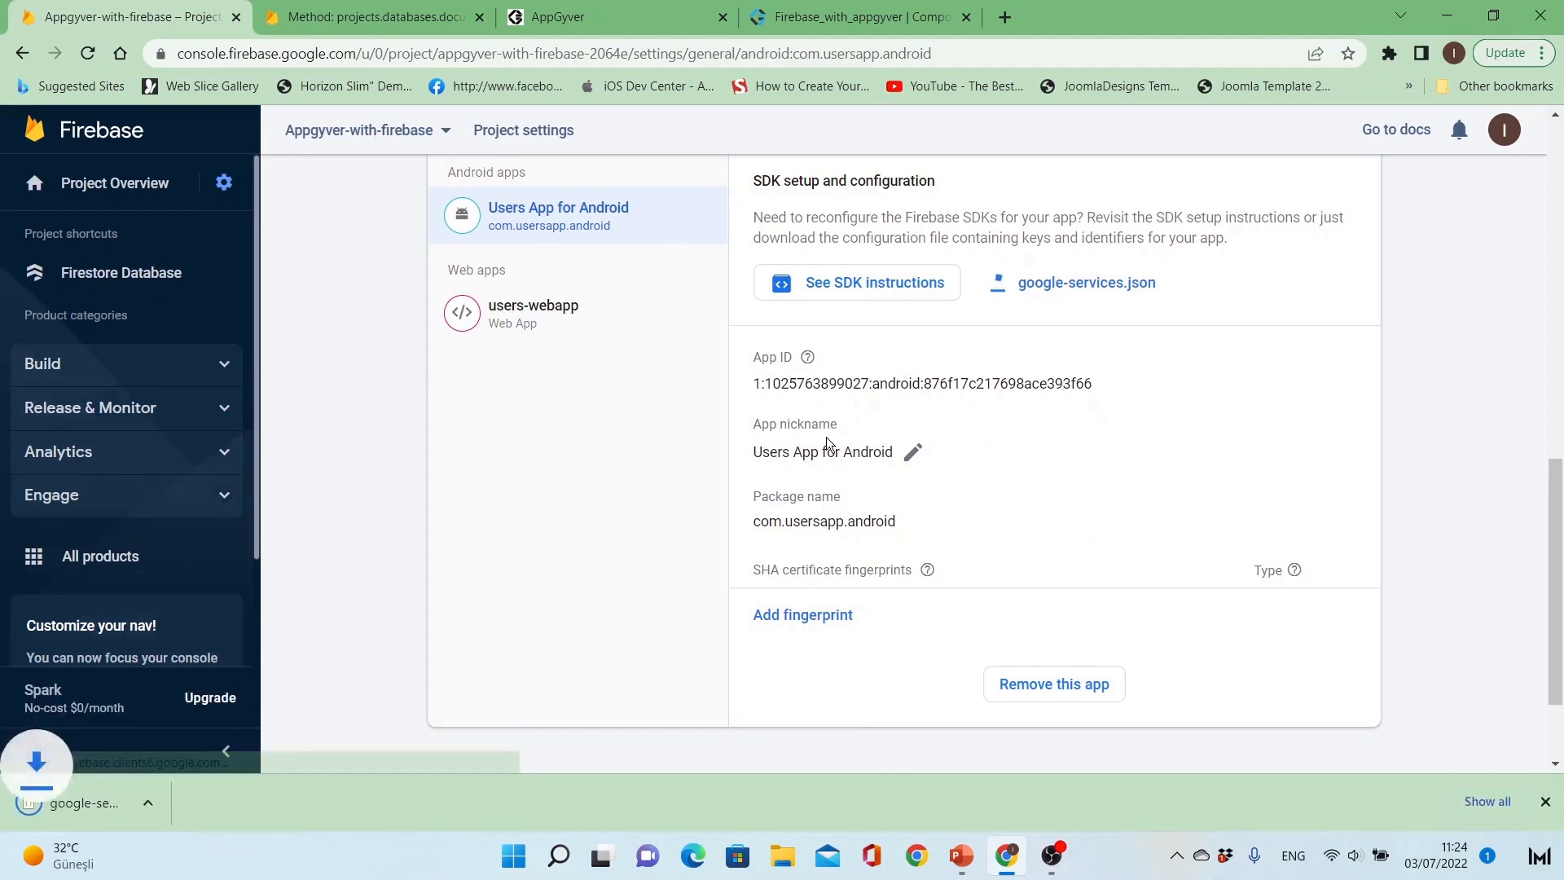
left_click(163, 797)
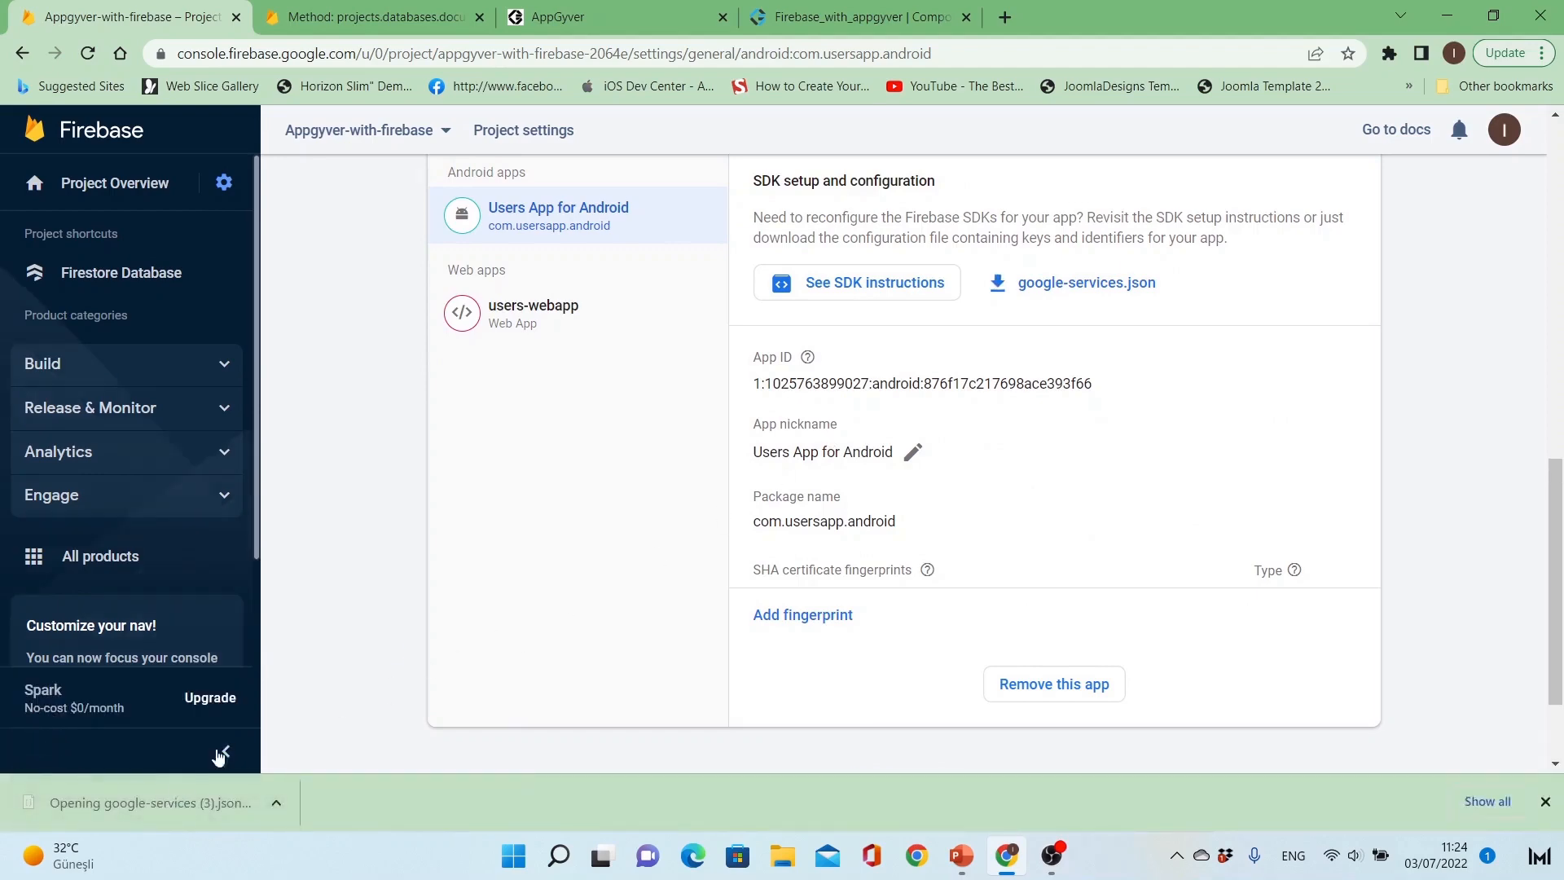
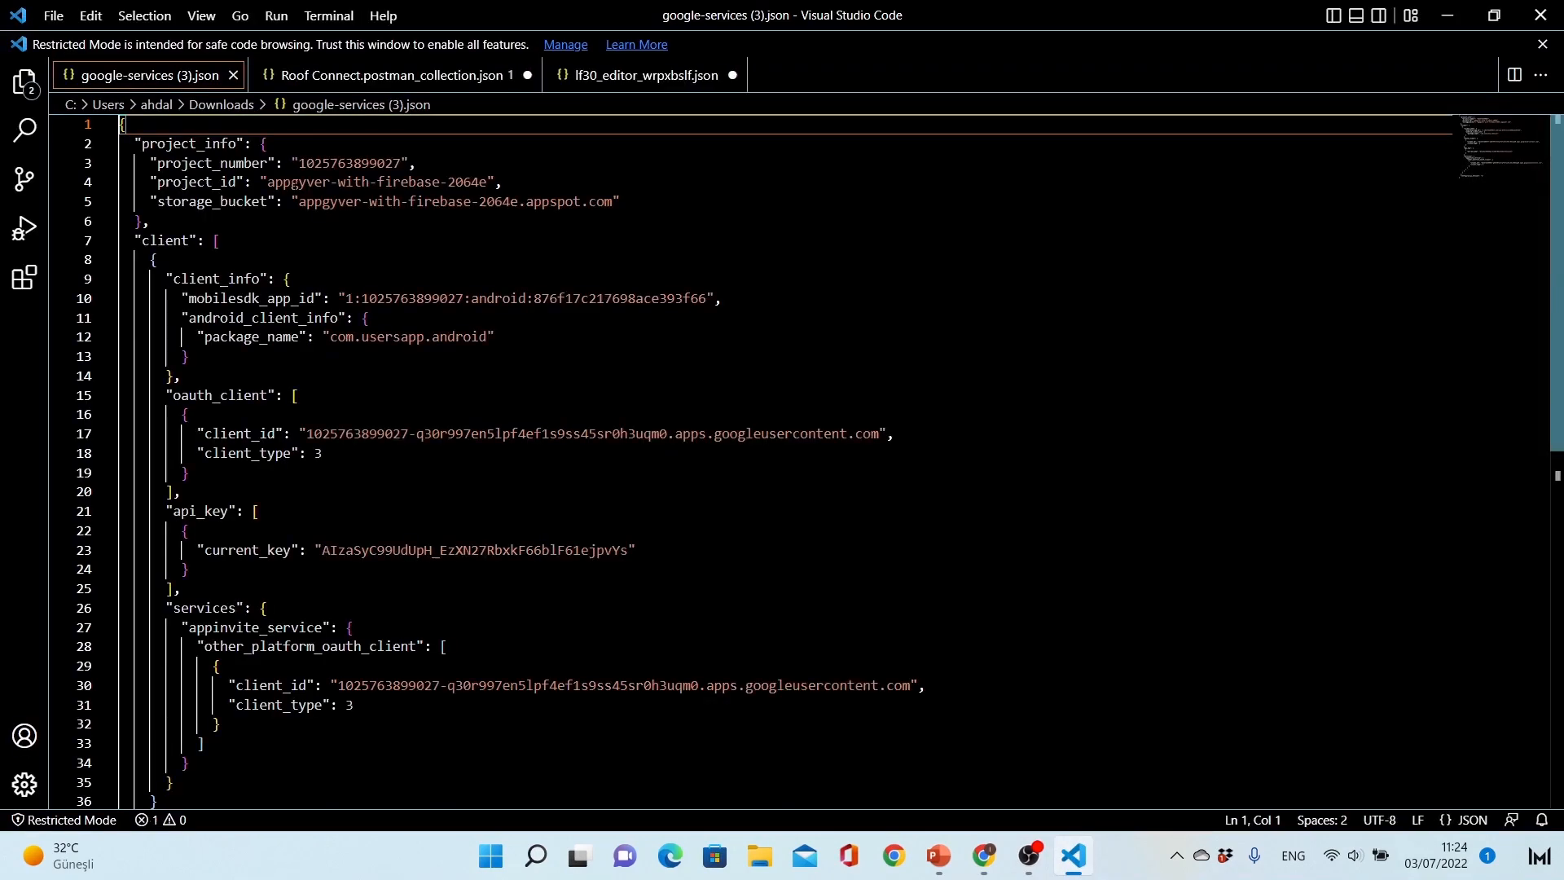
Step: Copy the project_id value appgyver-with-firebase-2064e from google-services (3).json into the AppGyver Firebase connector's Android app ID
left_click(315, 181)
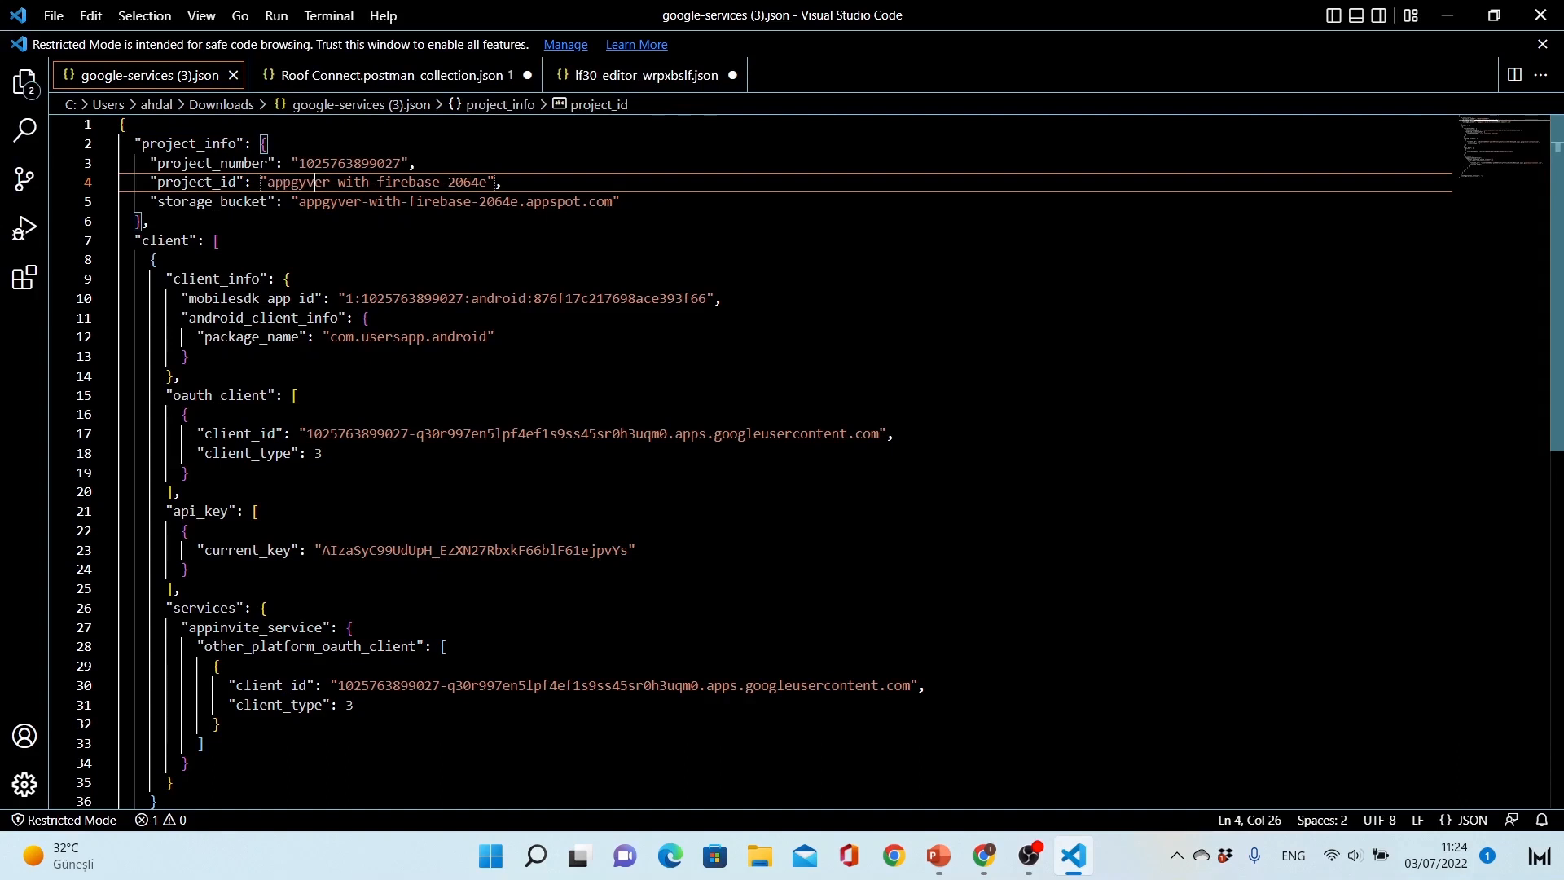
left_click_drag(268, 181, 489, 180)
key("ctrl+c")
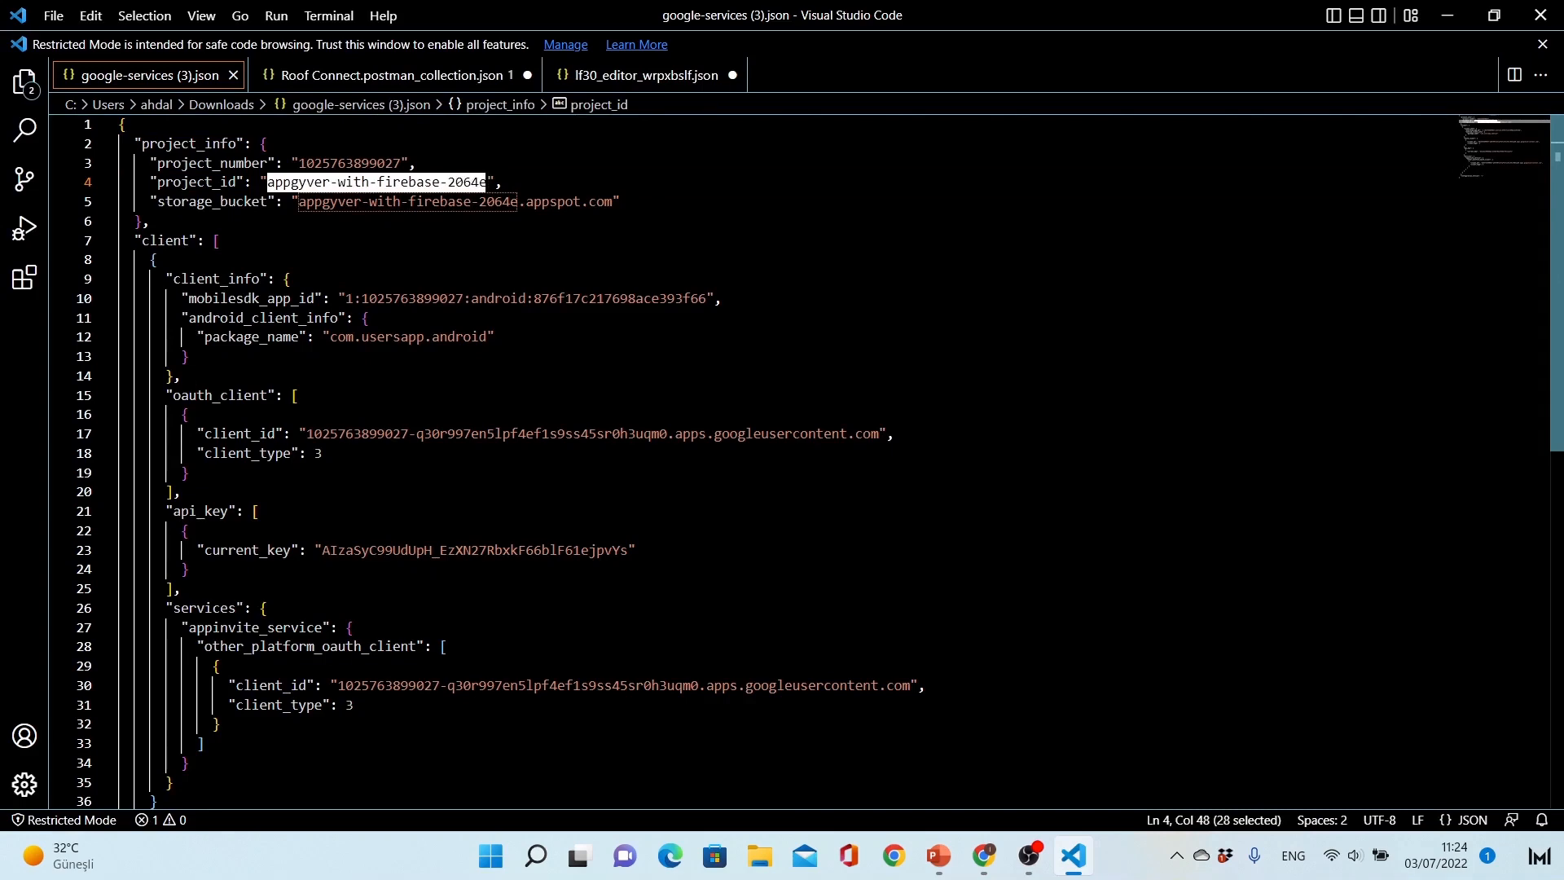
key("alt+Tab")
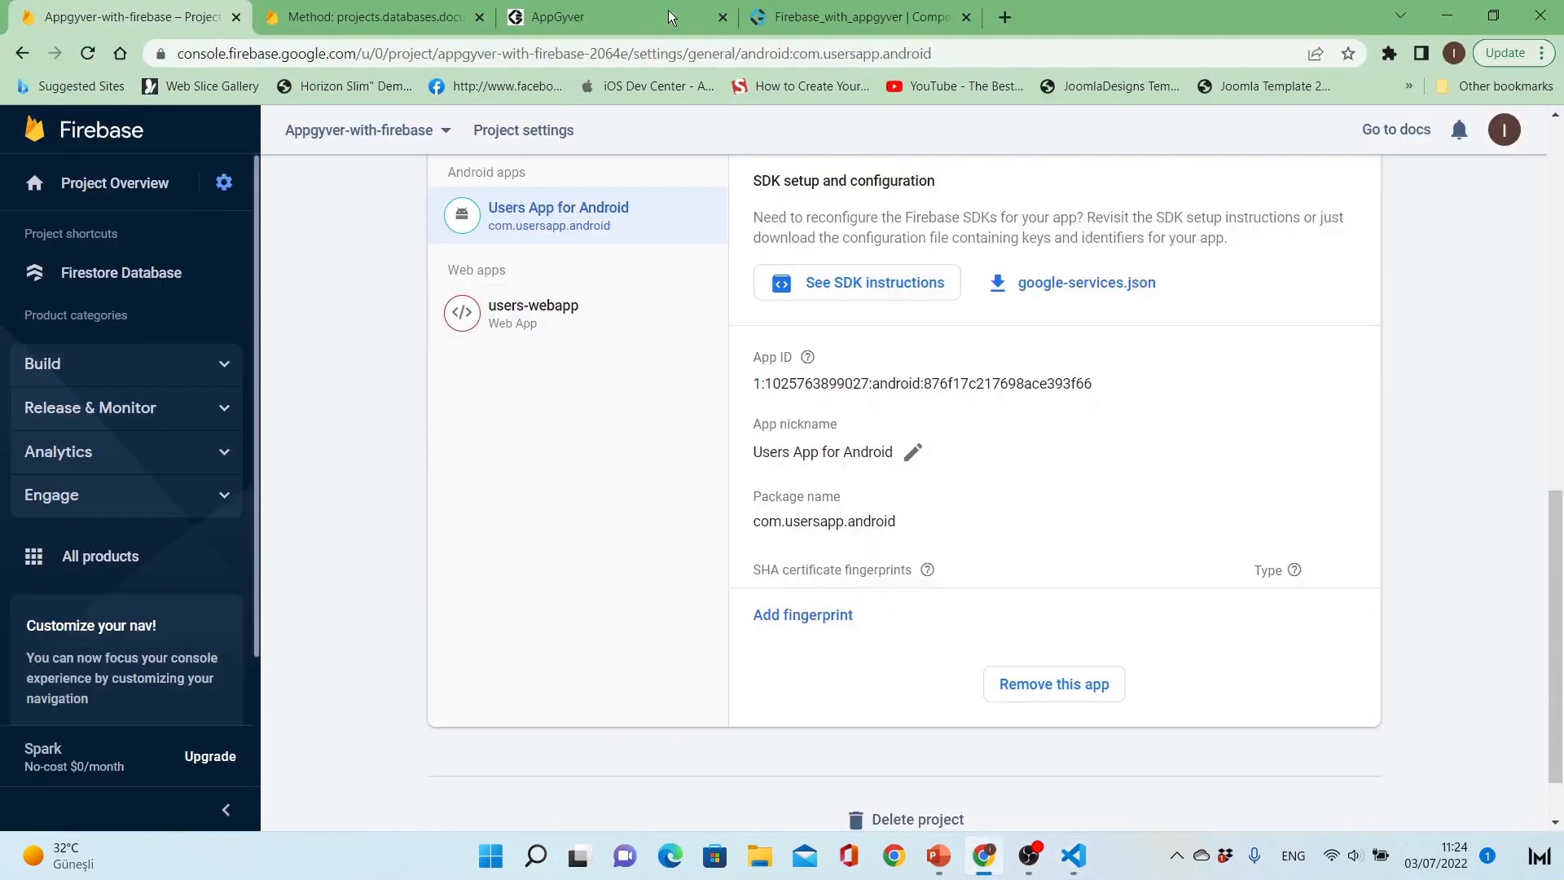
left_click(815, 16)
left_click(554, 349)
key("ctrl+v")
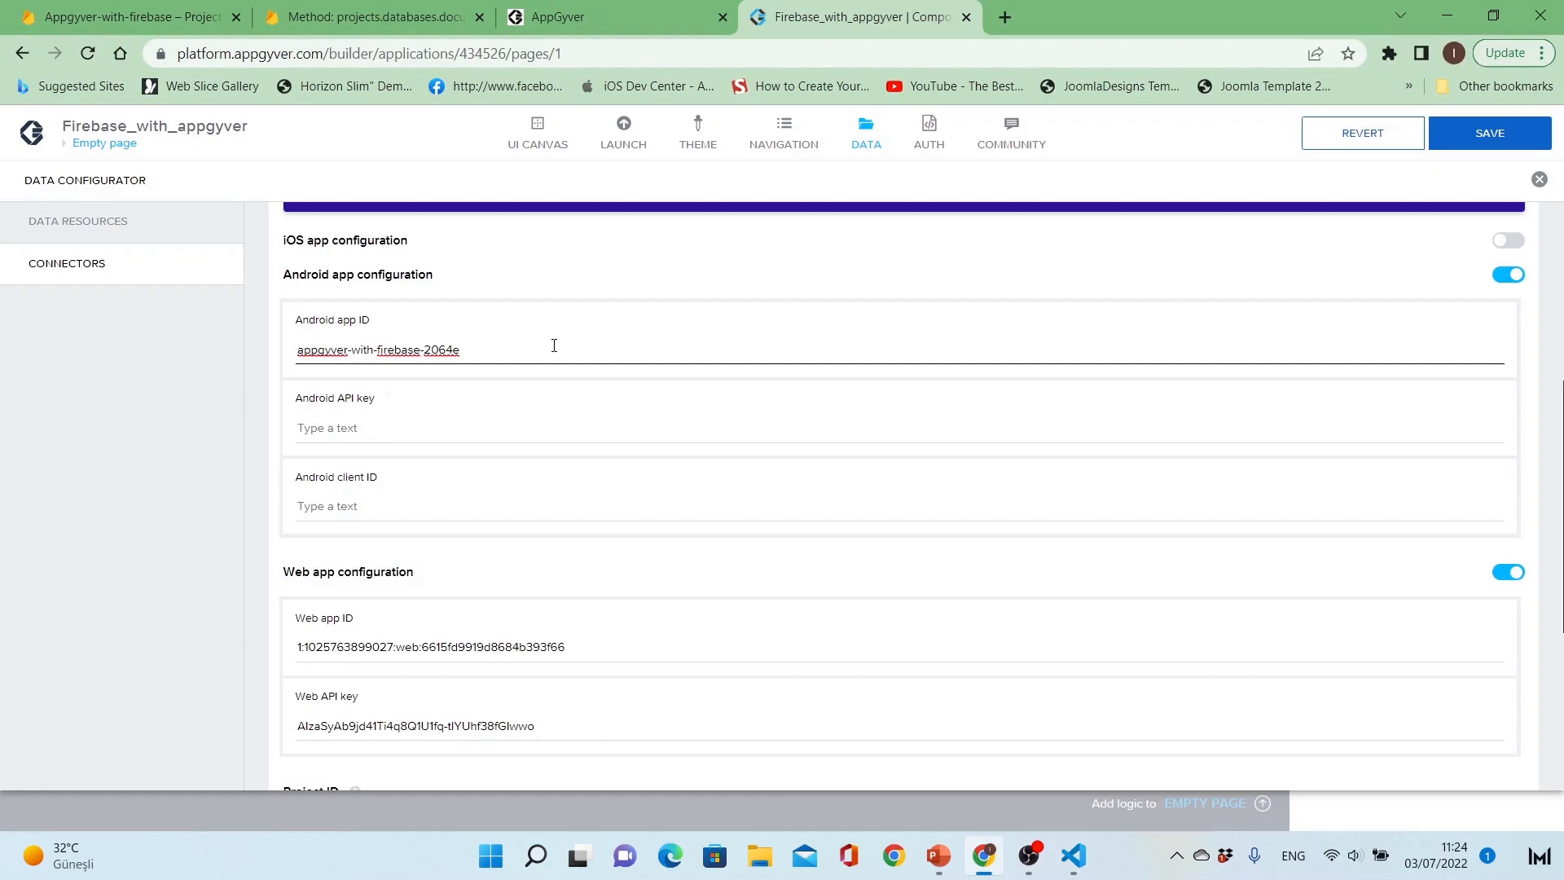
Step: Copy the current_key value under api_key from google-services (3).json into the AppGyver connector's Android API key
left_click(481, 430)
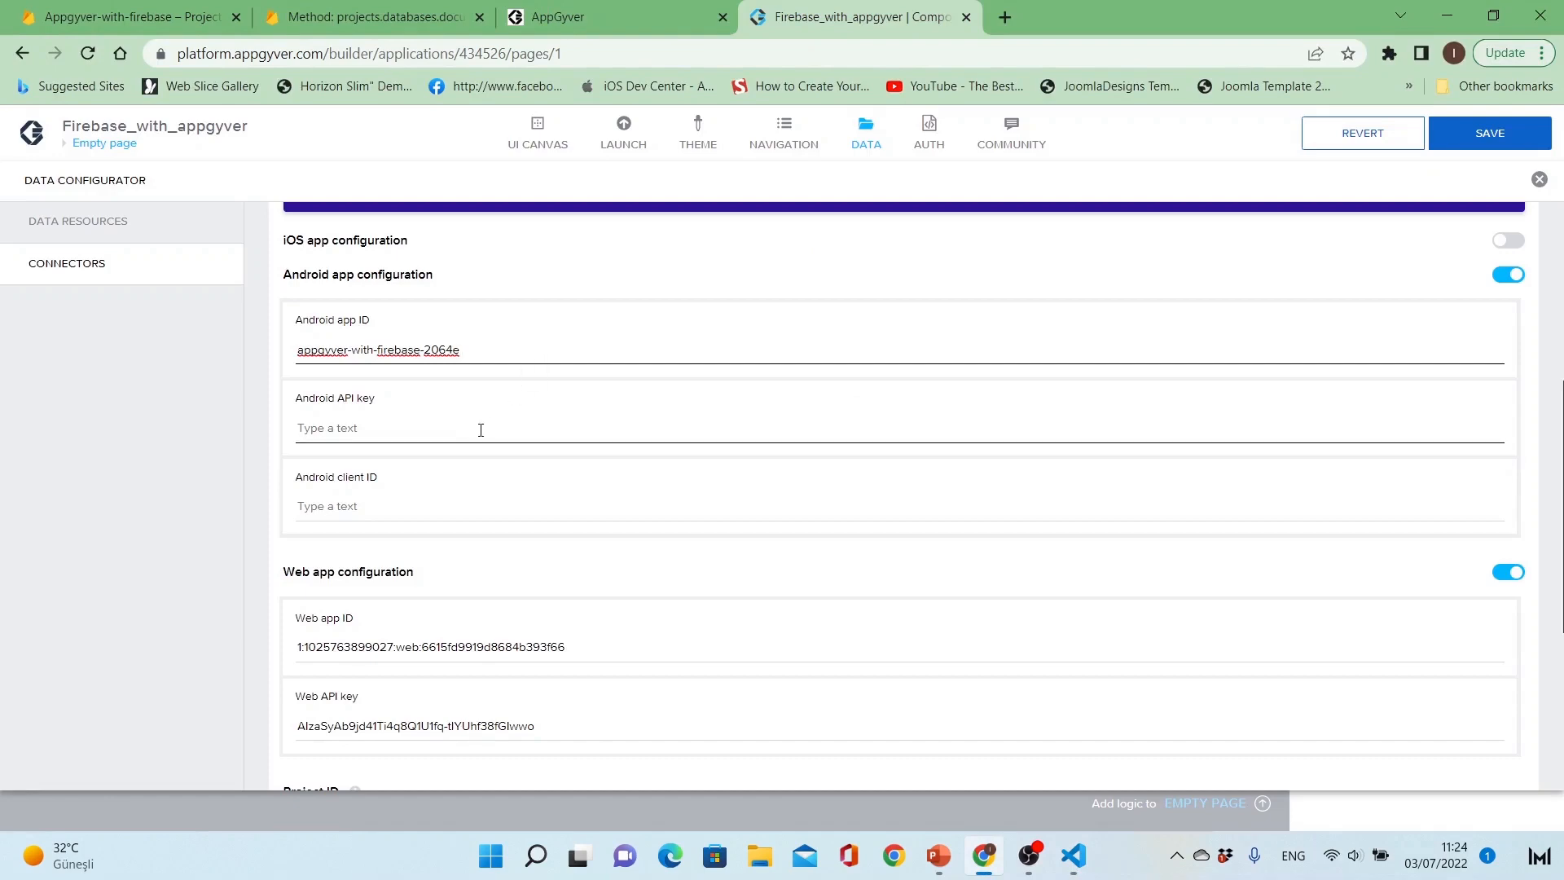
key("alt+Tab")
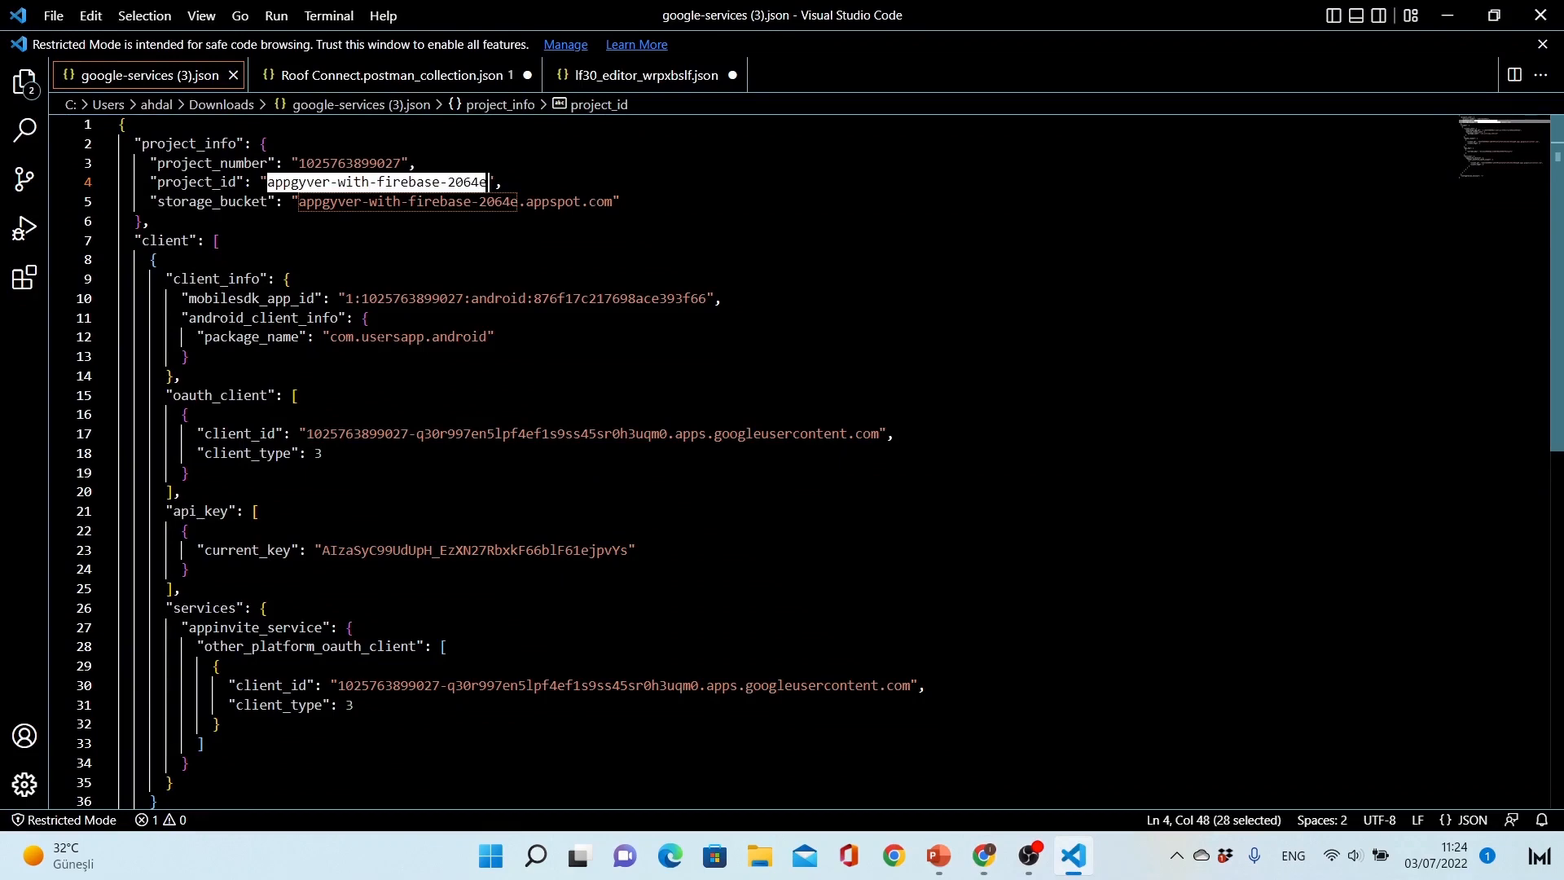
scroll(782, 456, "down", 2)
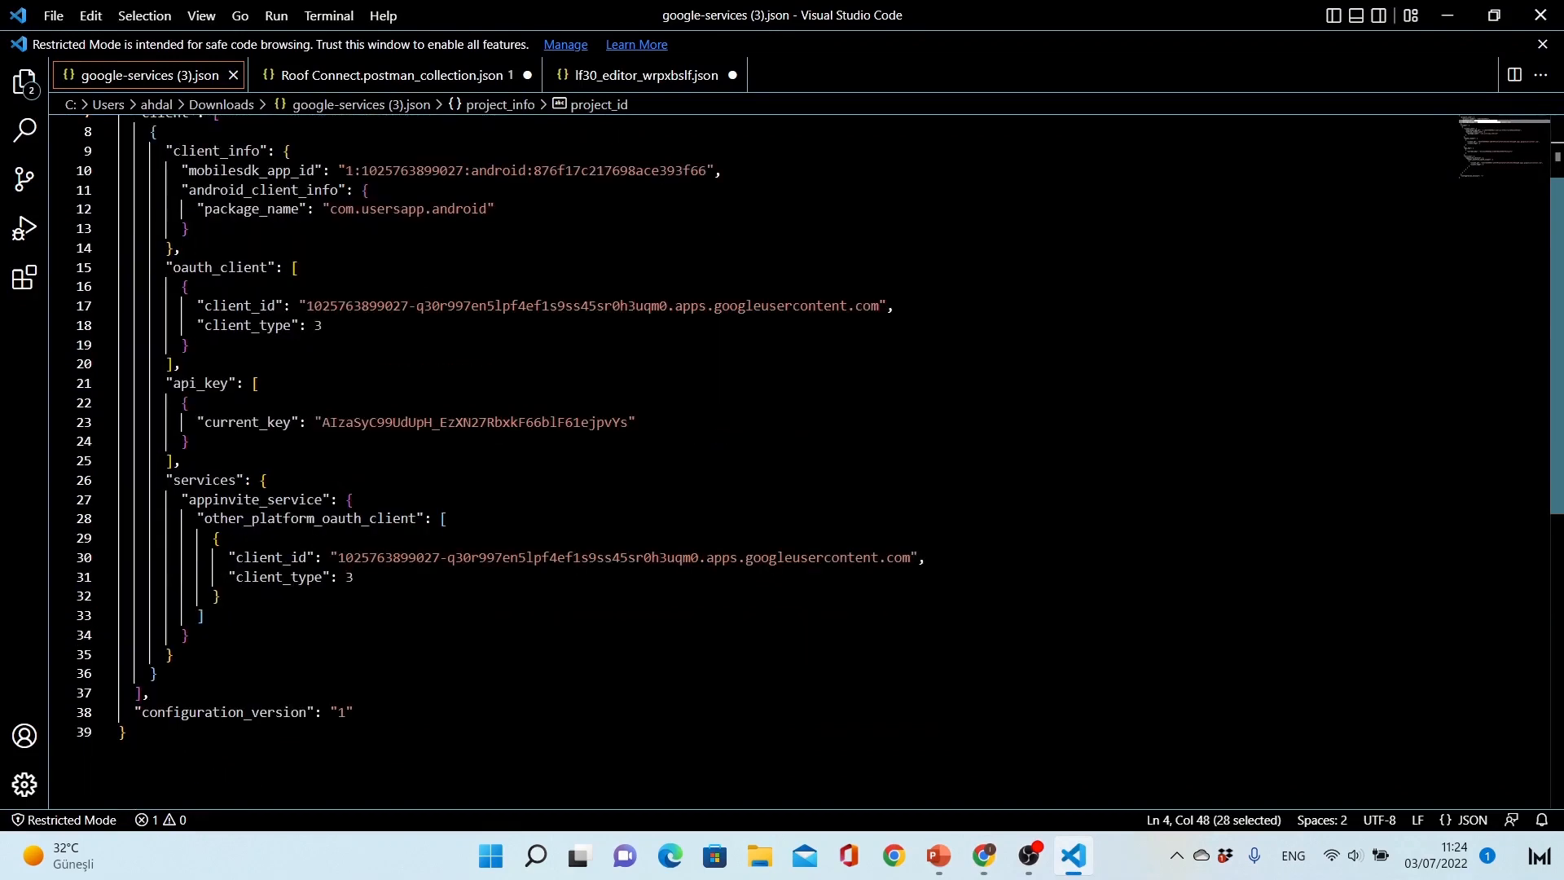
left_click_drag(322, 422, 629, 422)
key("ctrl+c")
key("alt+Tab")
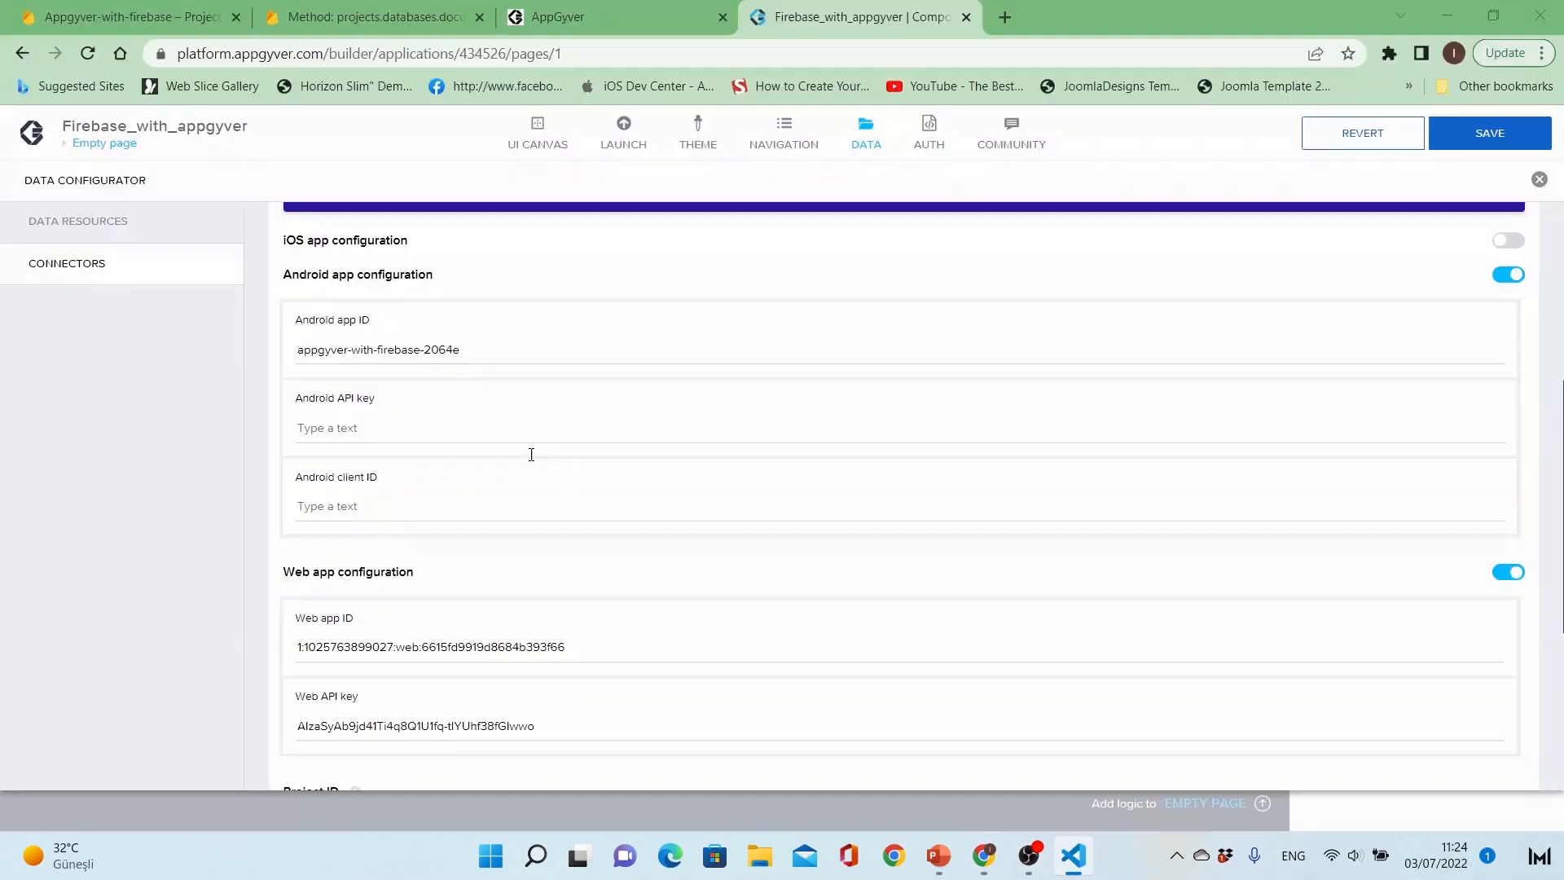
left_click(500, 426)
key("ctrl+v")
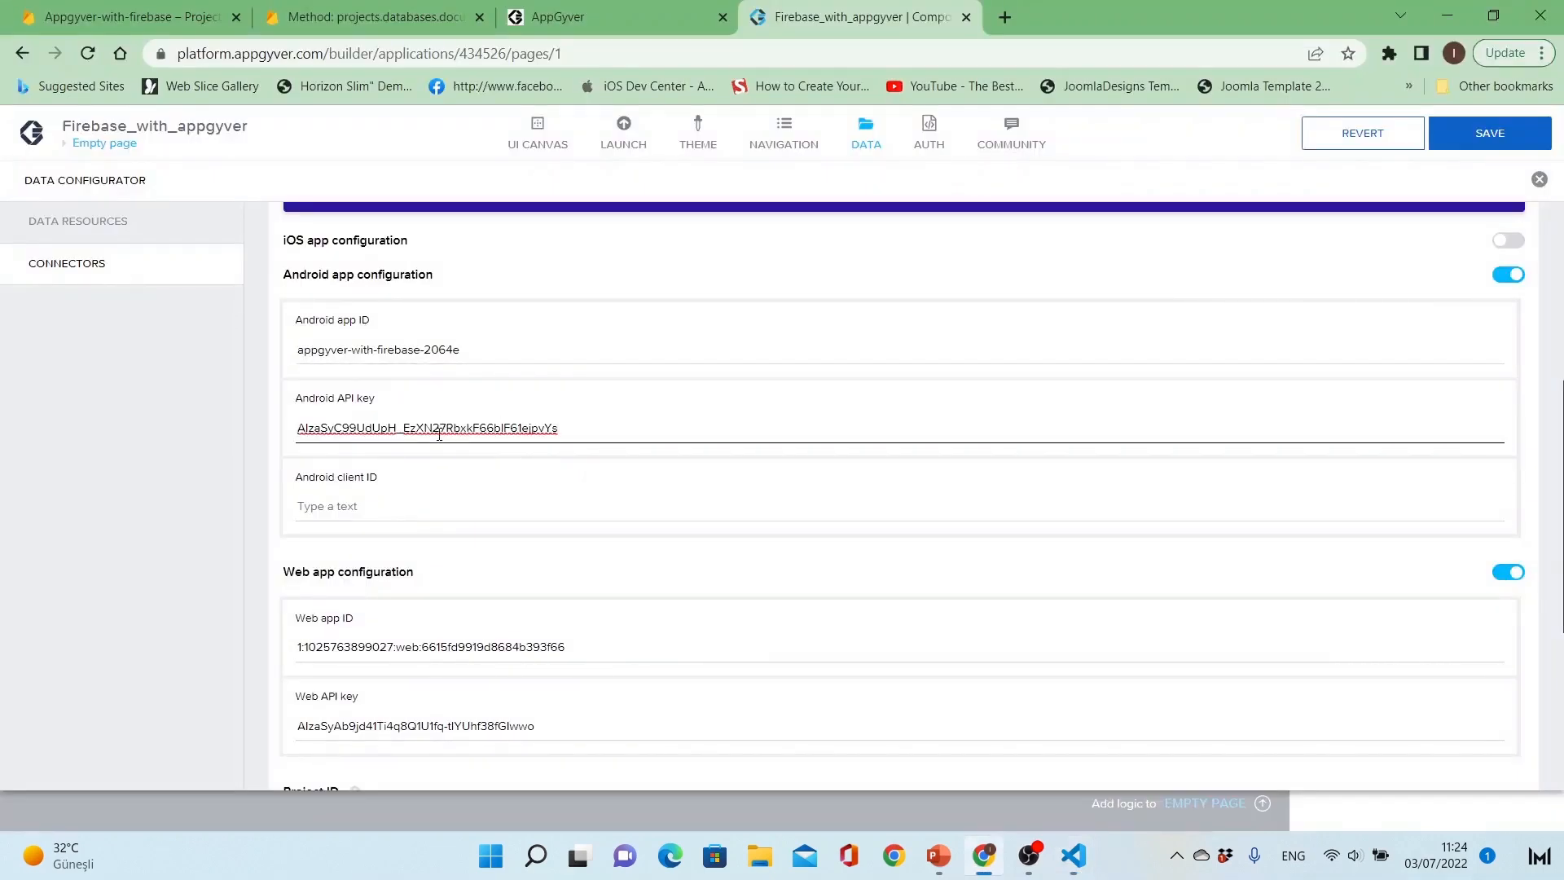
Step: Copy the client_id value under oauth_client from google-services (3).json into the AppGyver connector's Android client ID
key("alt+Tab")
scroll(782, 456, "up", 2)
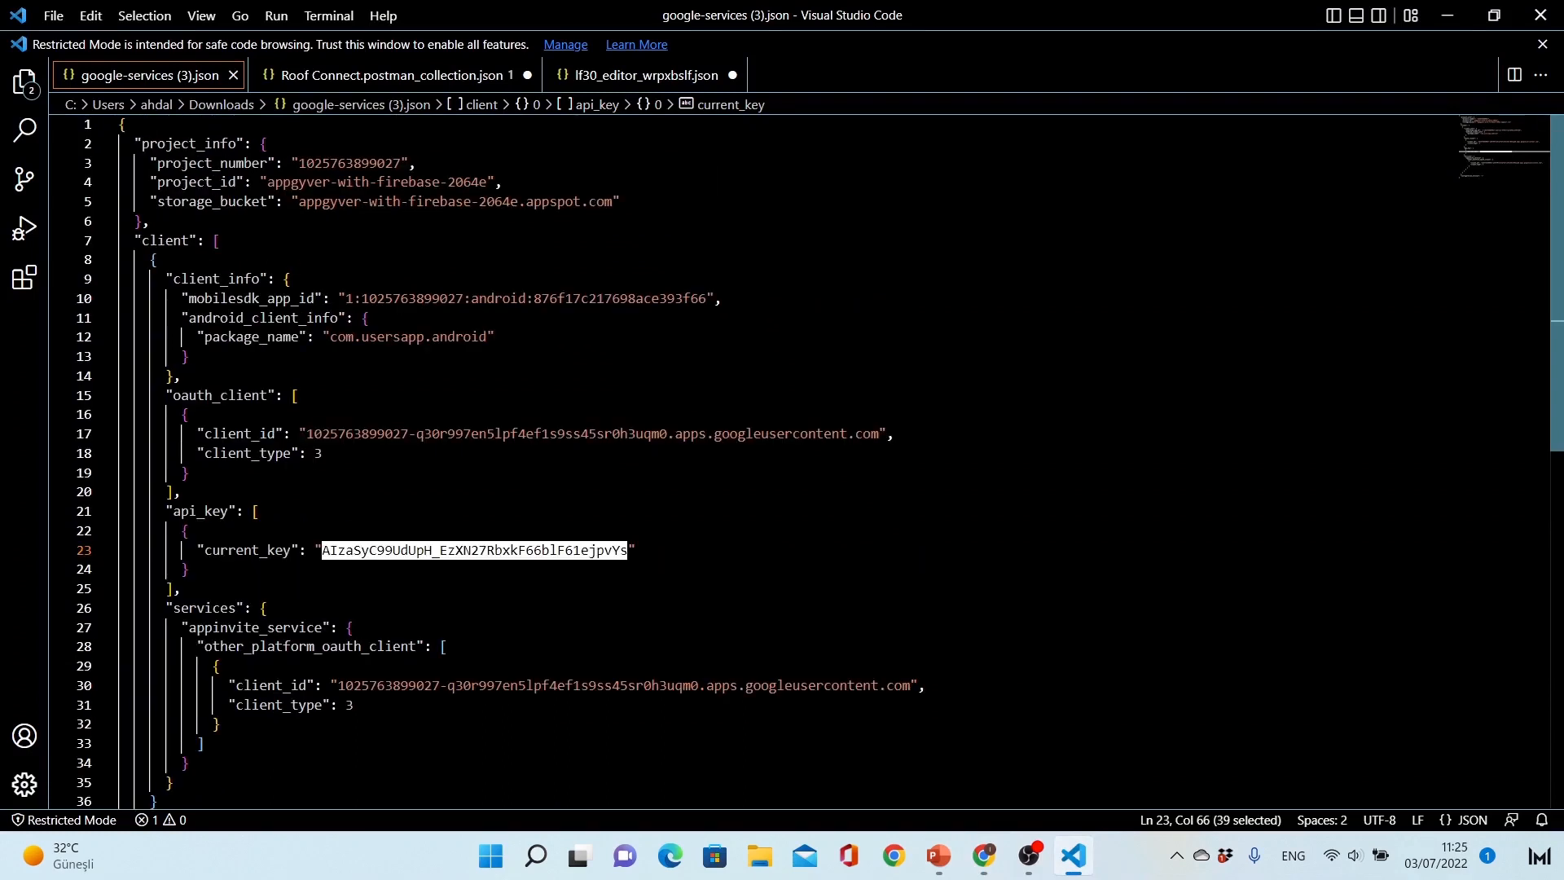
mouse_move(314, 433)
left_mouse_down()
mouse_move(420, 434)
mouse_move(346, 434)
mouse_move(324, 453)
left_mouse_up()
left_click(316, 433)
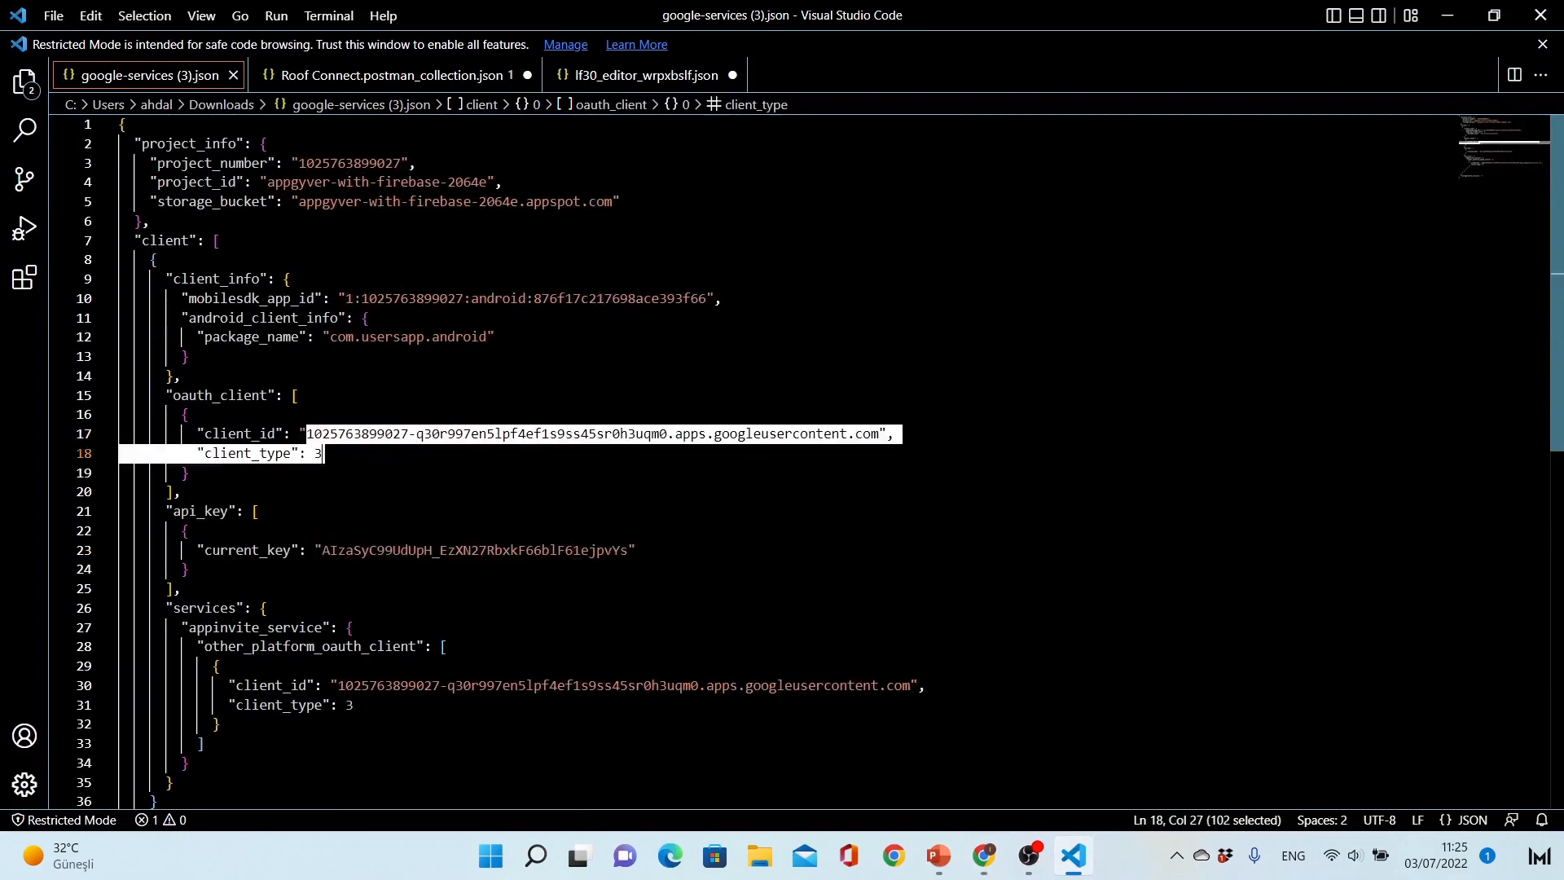
left_click_drag(773, 437, 880, 433)
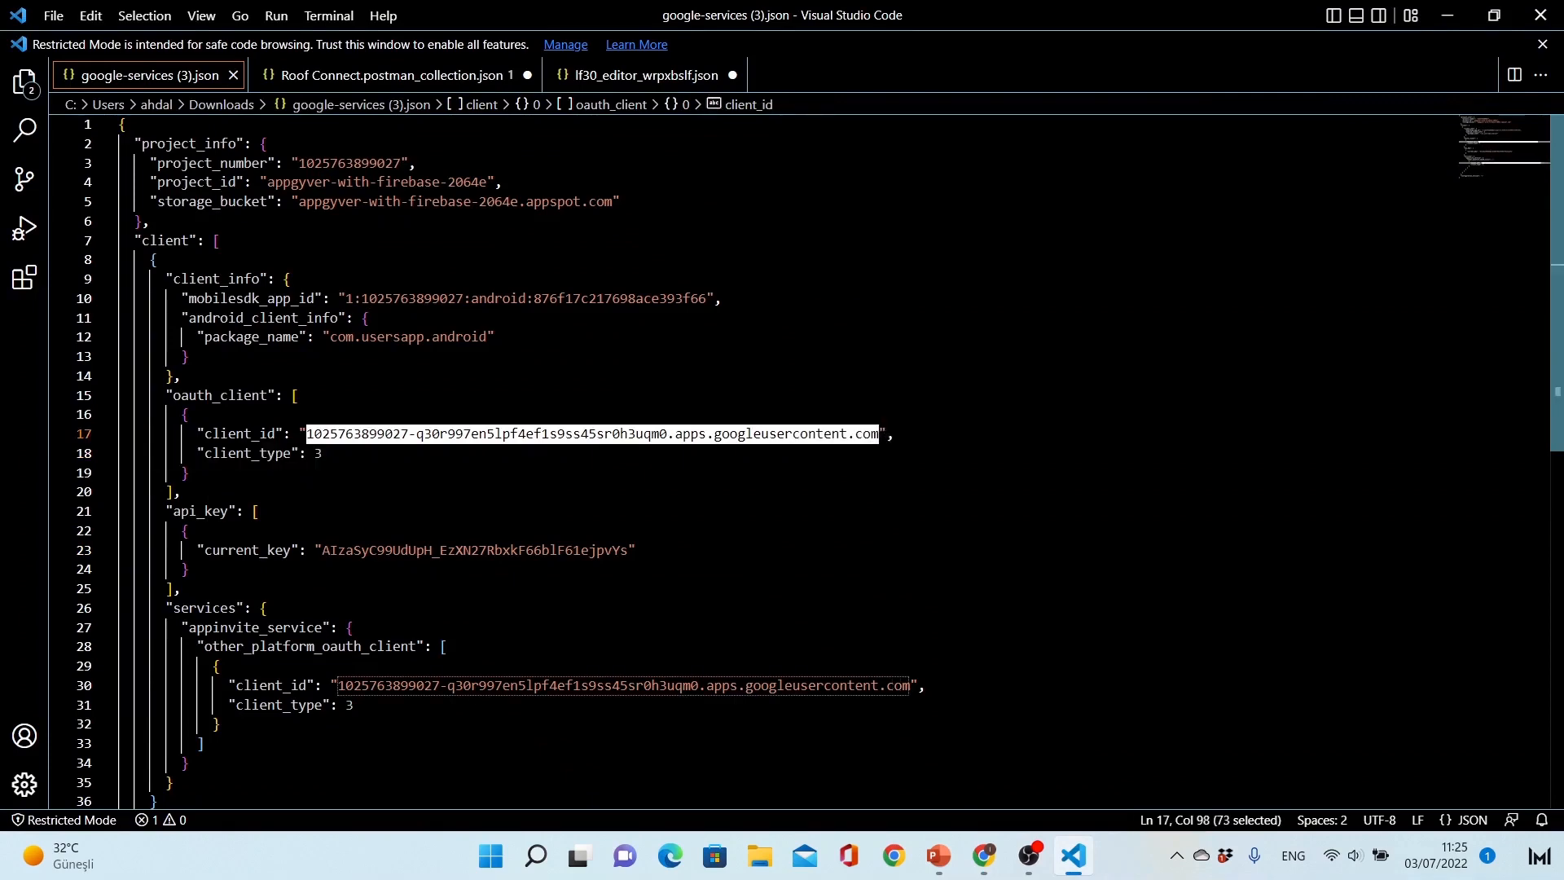
key("ctrl+c")
key("alt+Tab")
left_click(491, 508)
key("ctrl+v")
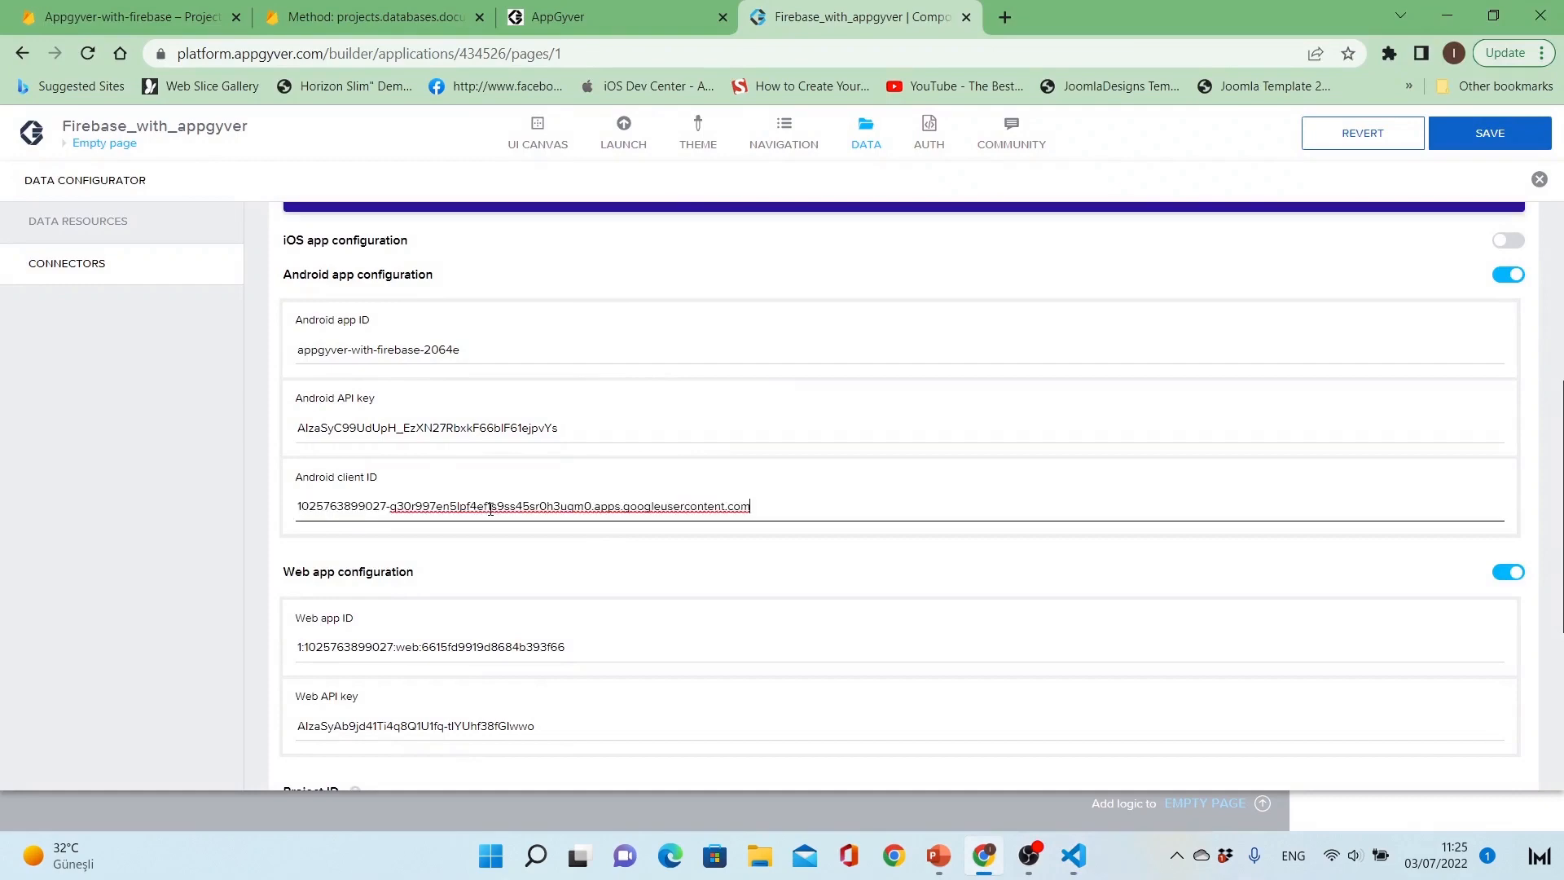
Step: Review the Google Firebase connector's settings and save the app with the connector configuration
scroll(277, 554, "down", 5)
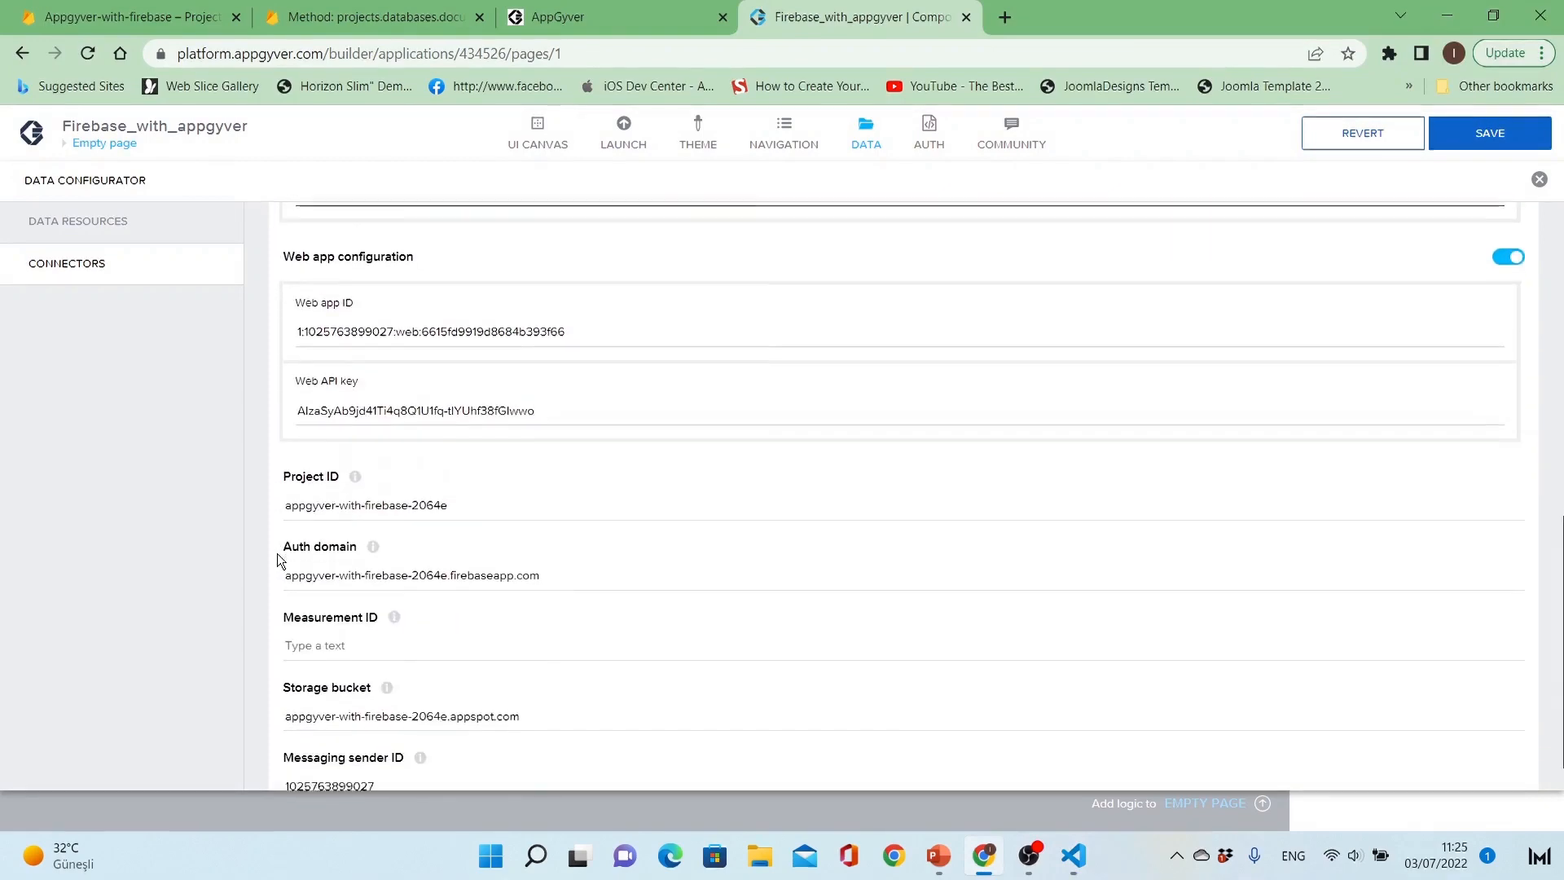
scroll(277, 554, "up", 8)
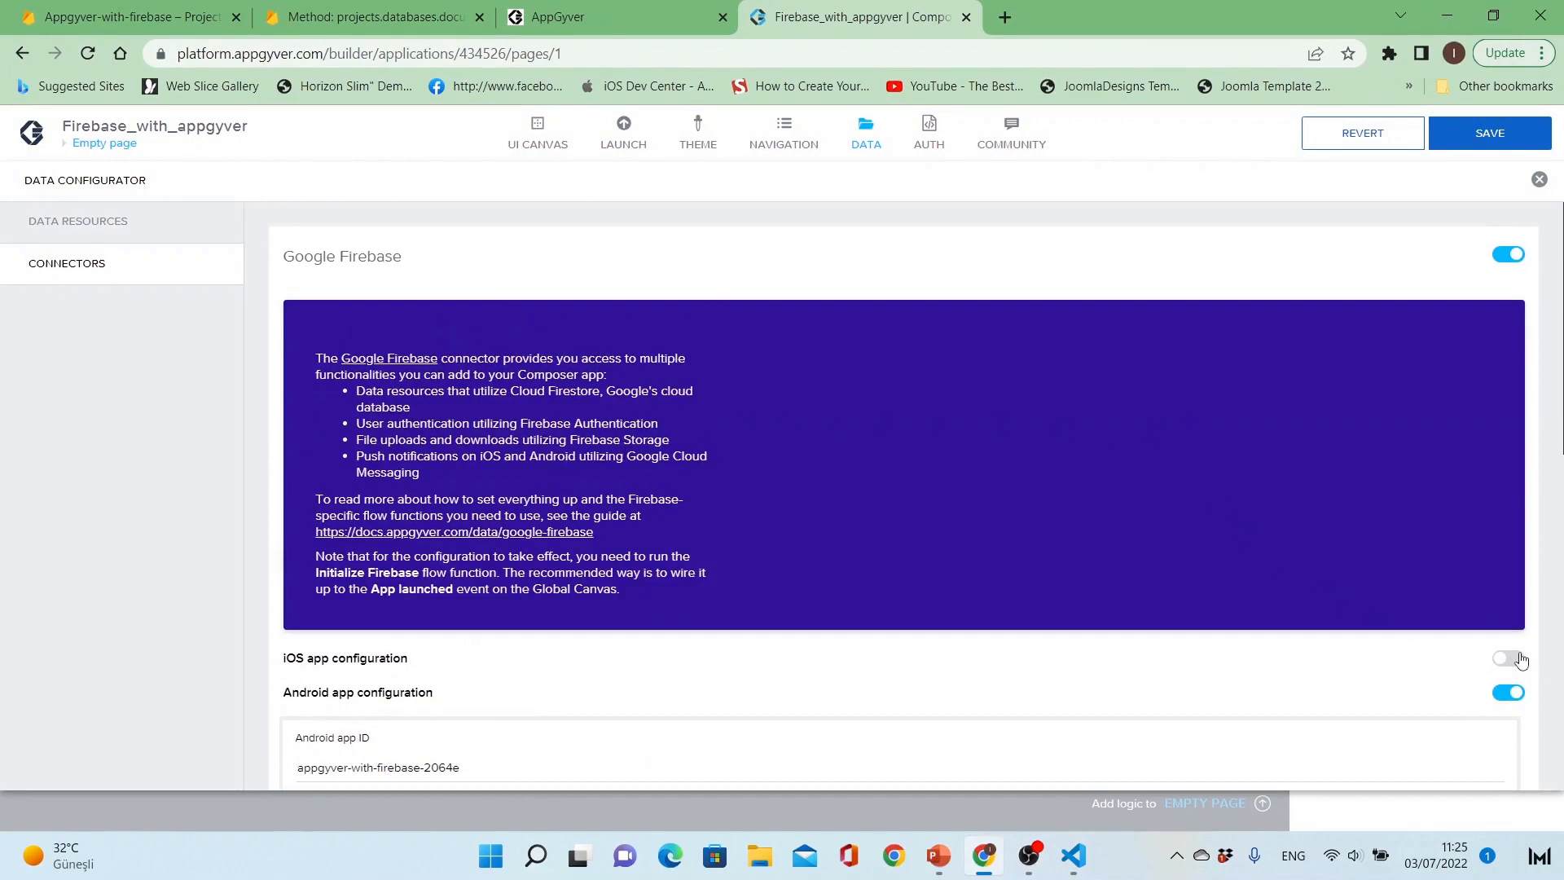
left_click(1491, 133)
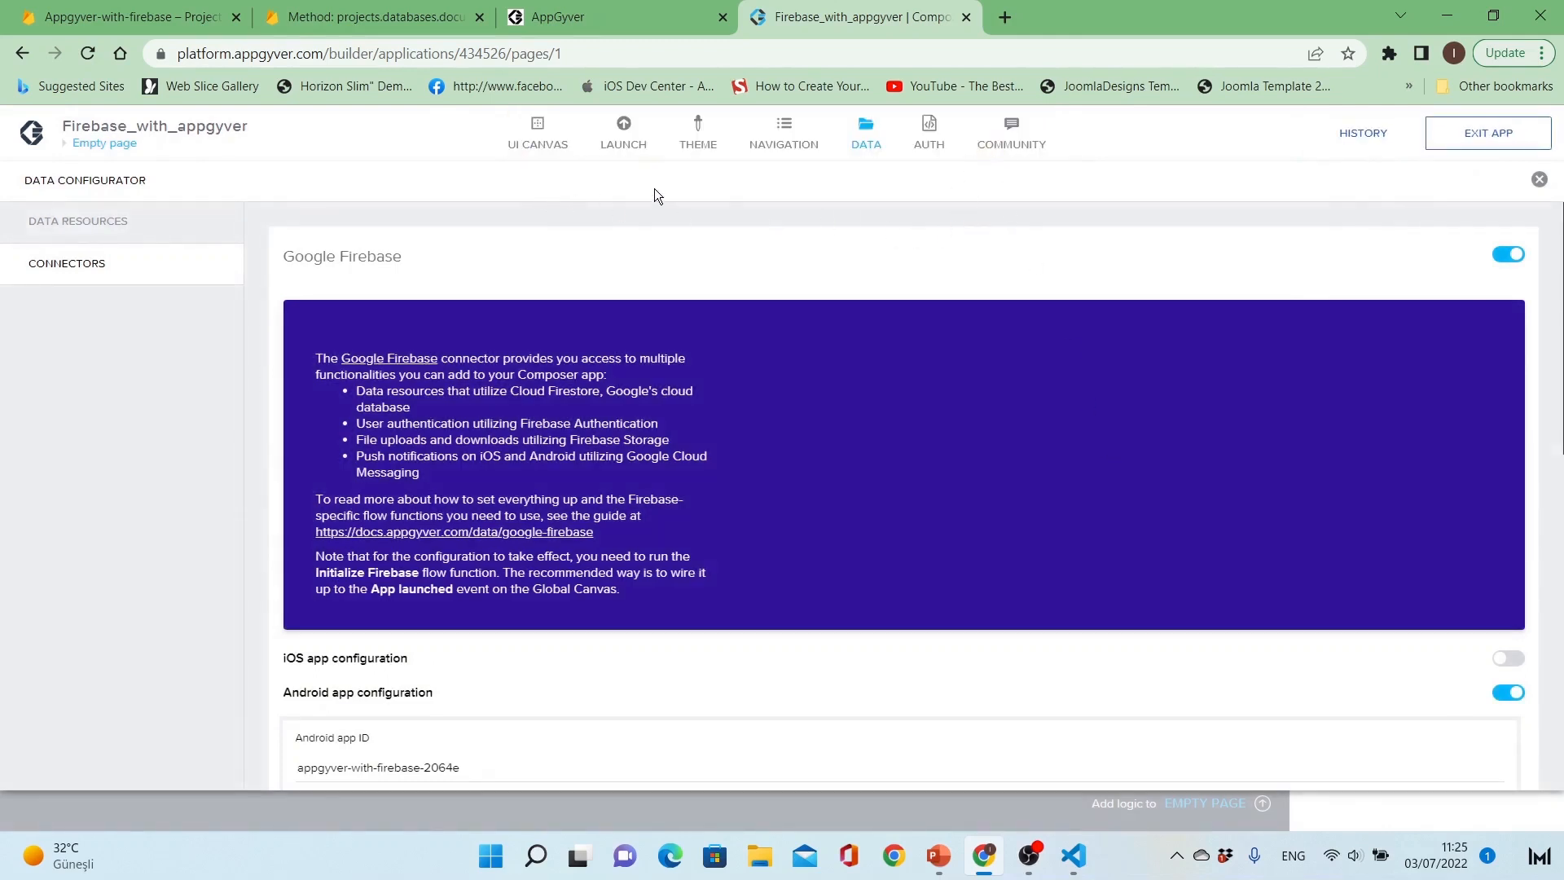
Step: Leave the data configurator, remove the Users data variable from the page, and save the app
left_click(870, 133)
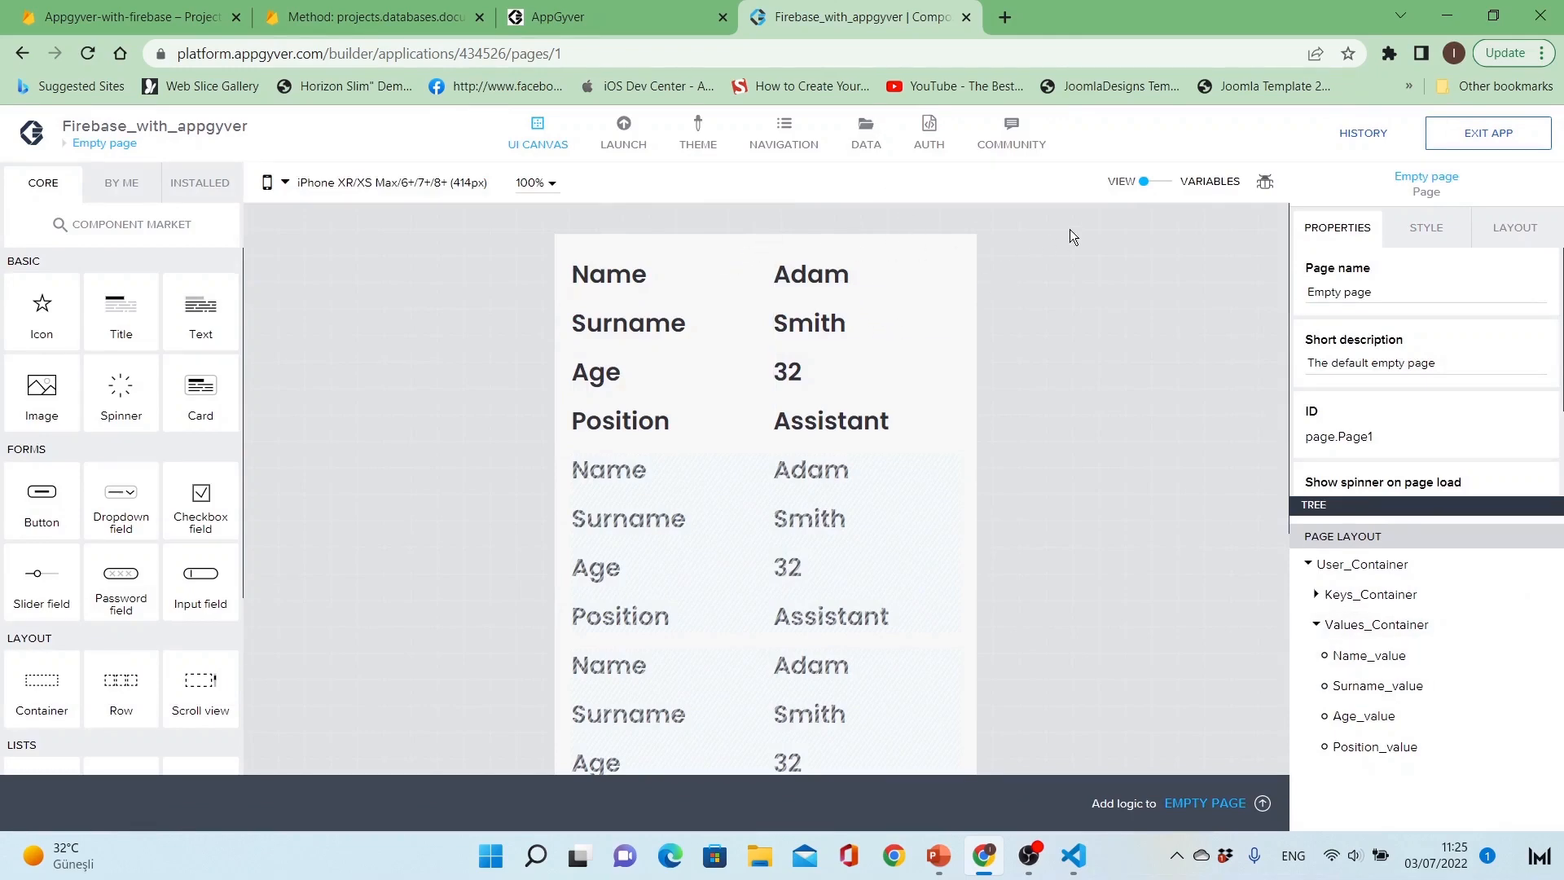
left_click(1158, 184)
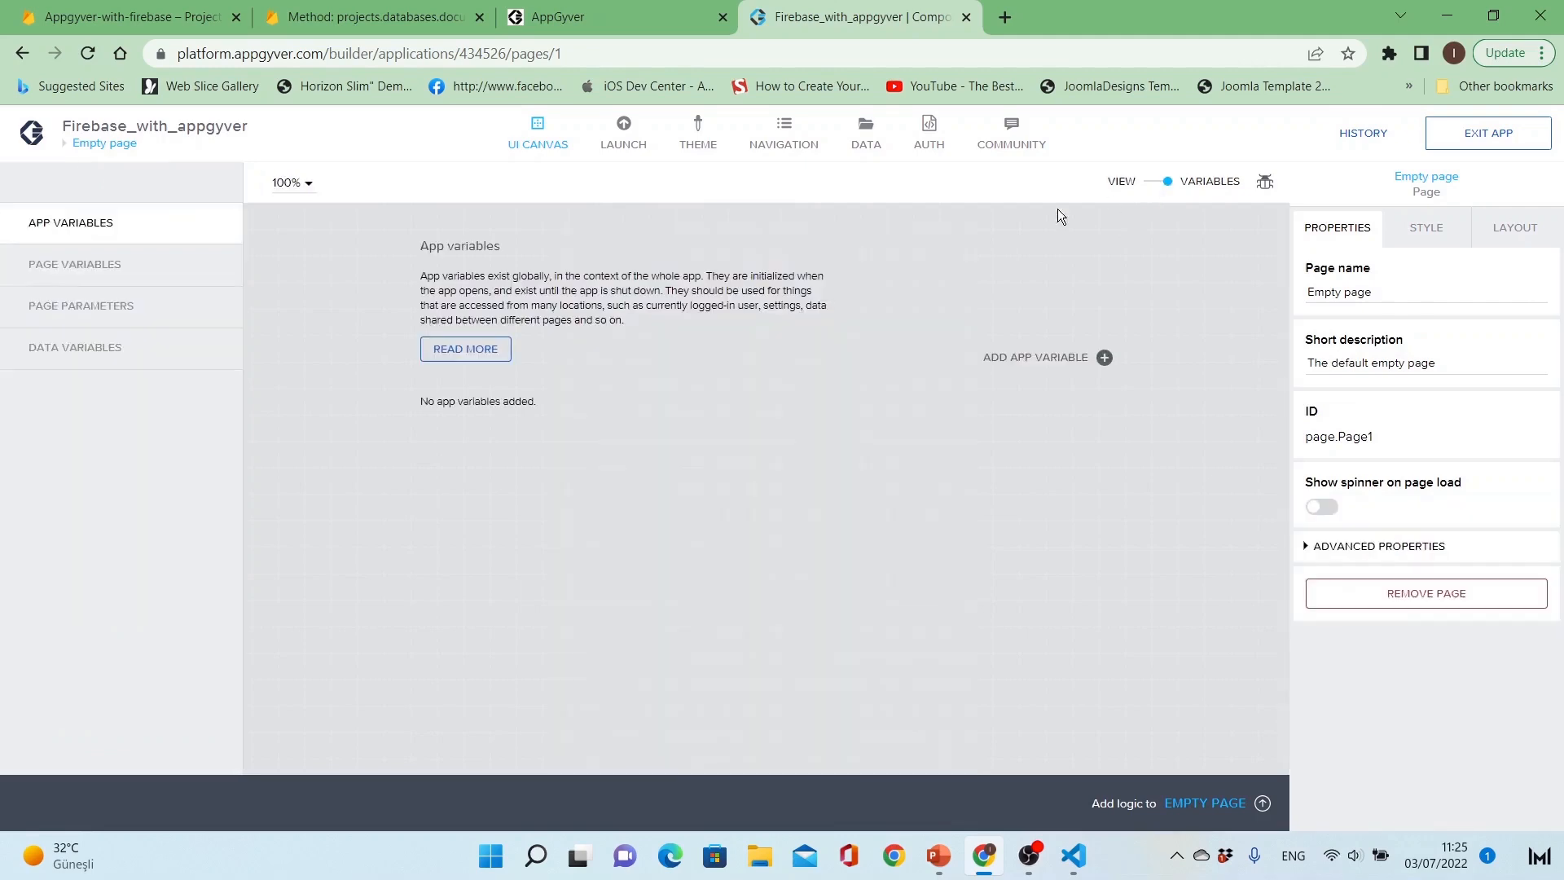
left_click(163, 359)
left_click(784, 401)
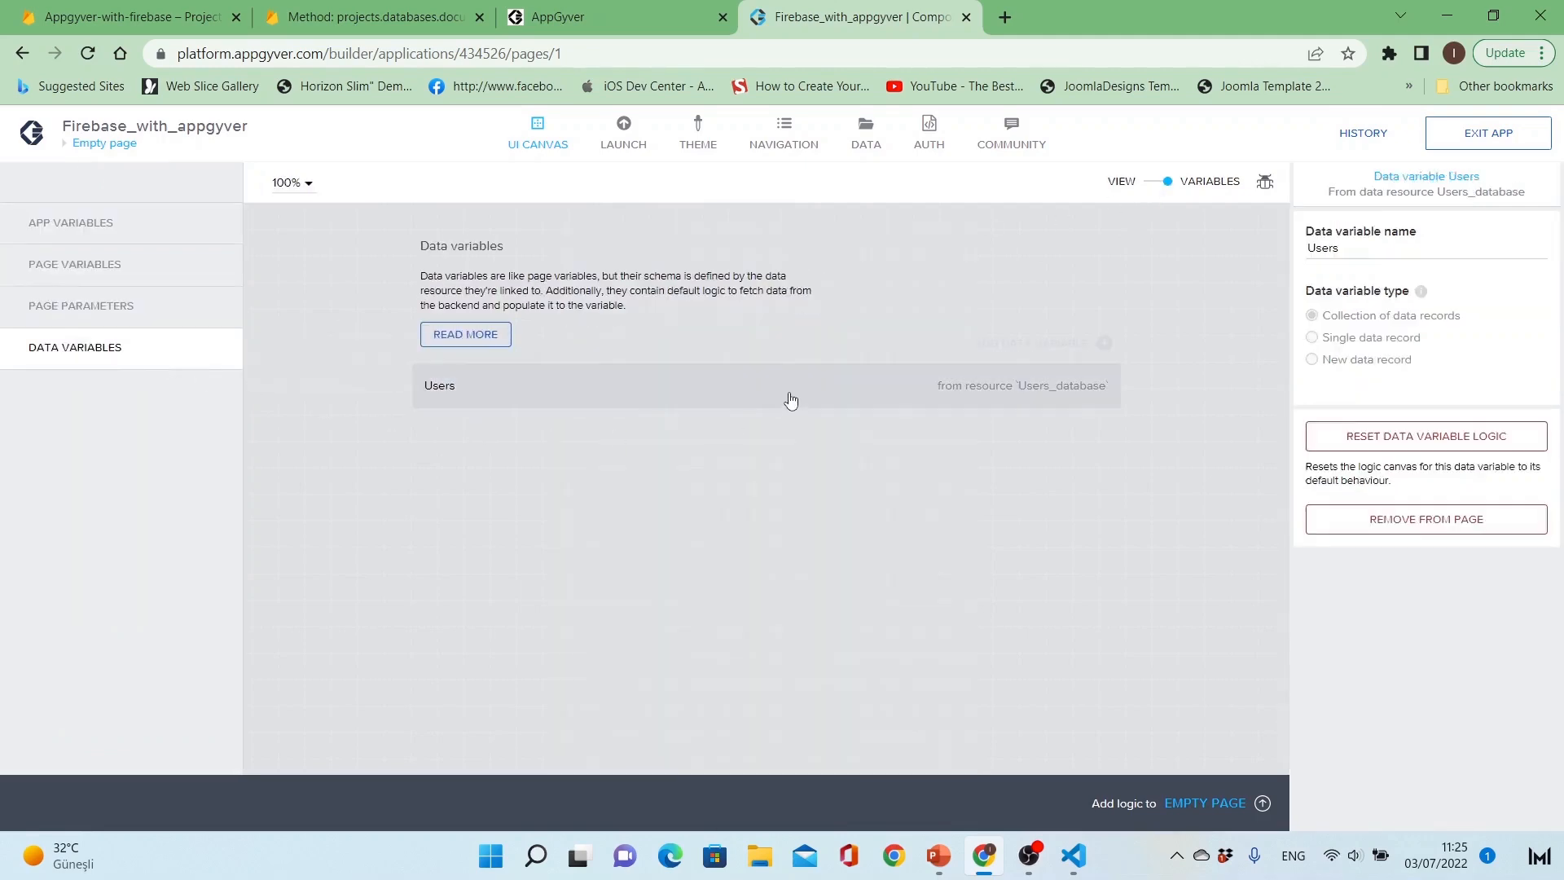
left_click(1400, 519)
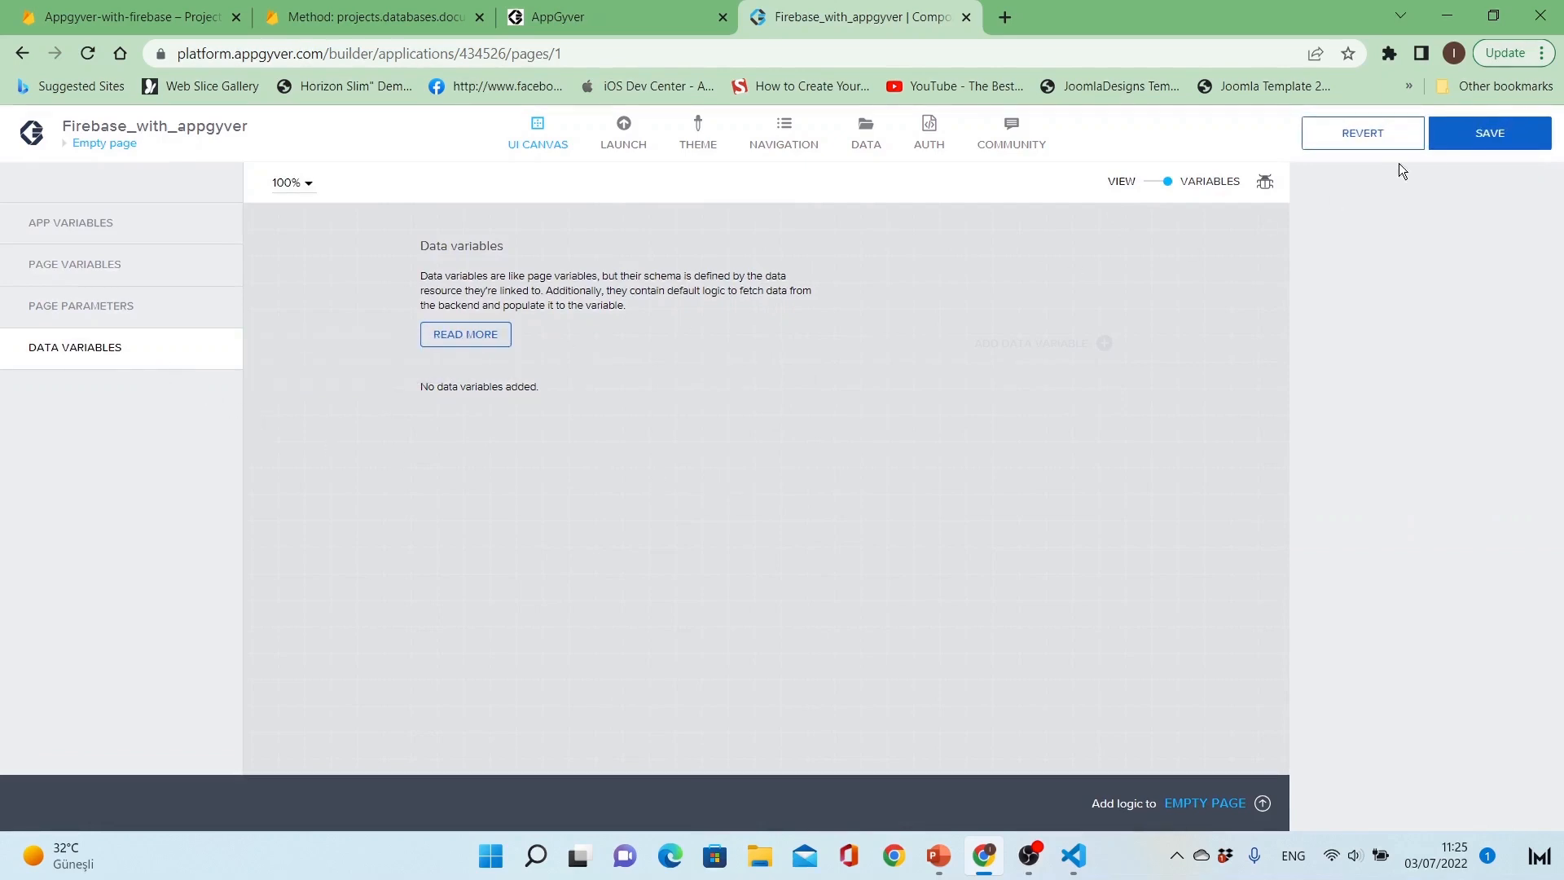
left_click(1491, 133)
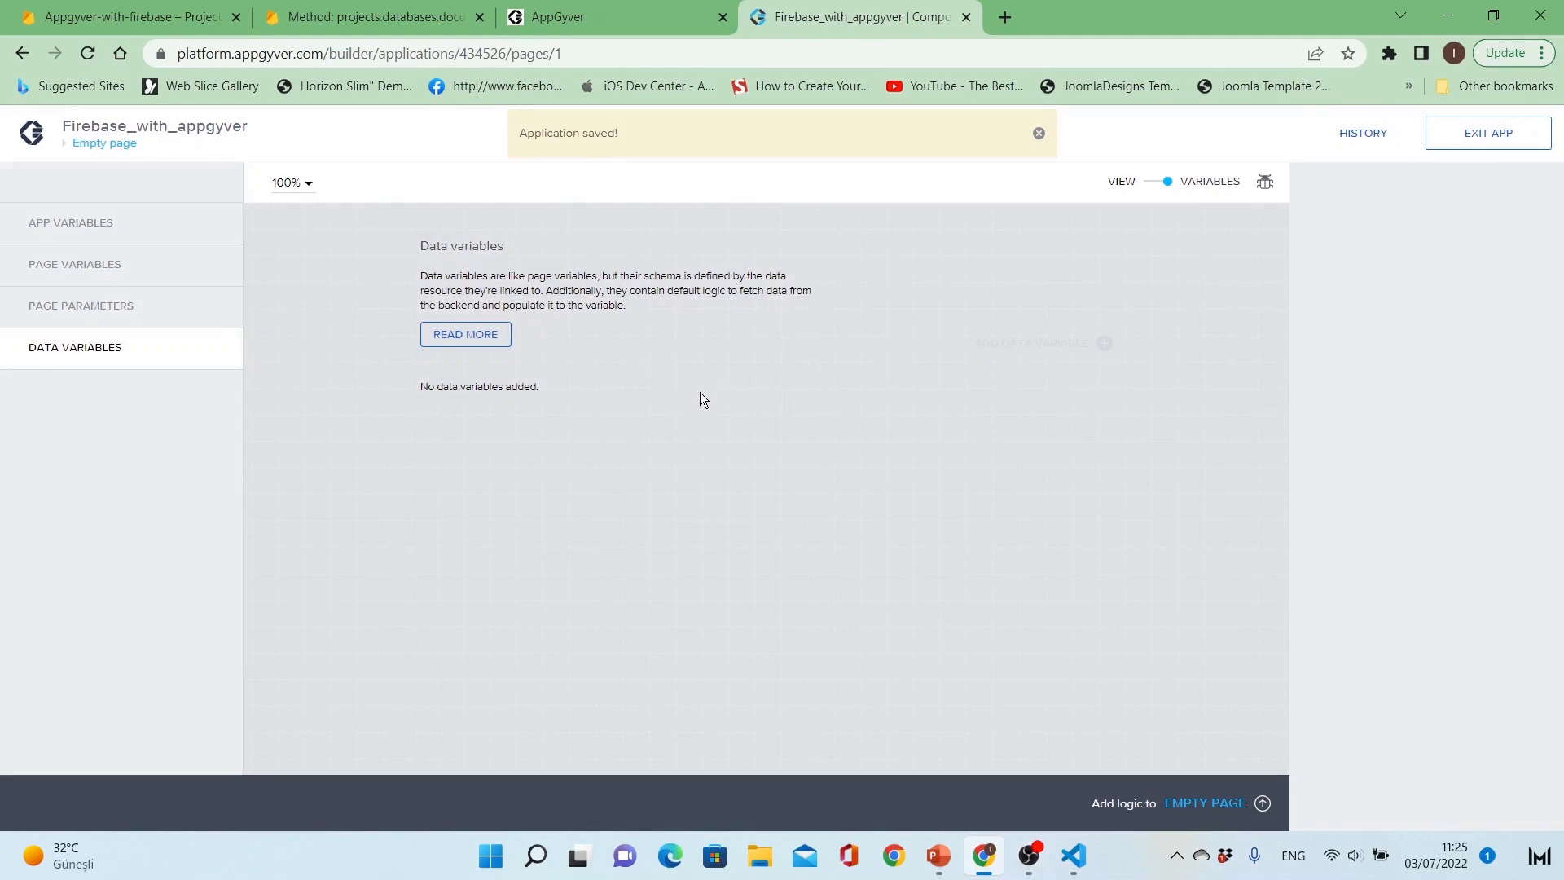
Step: Return to the page view, set User_Container's Repeat with binding to Not repeated, and save the app
left_click(589, 403)
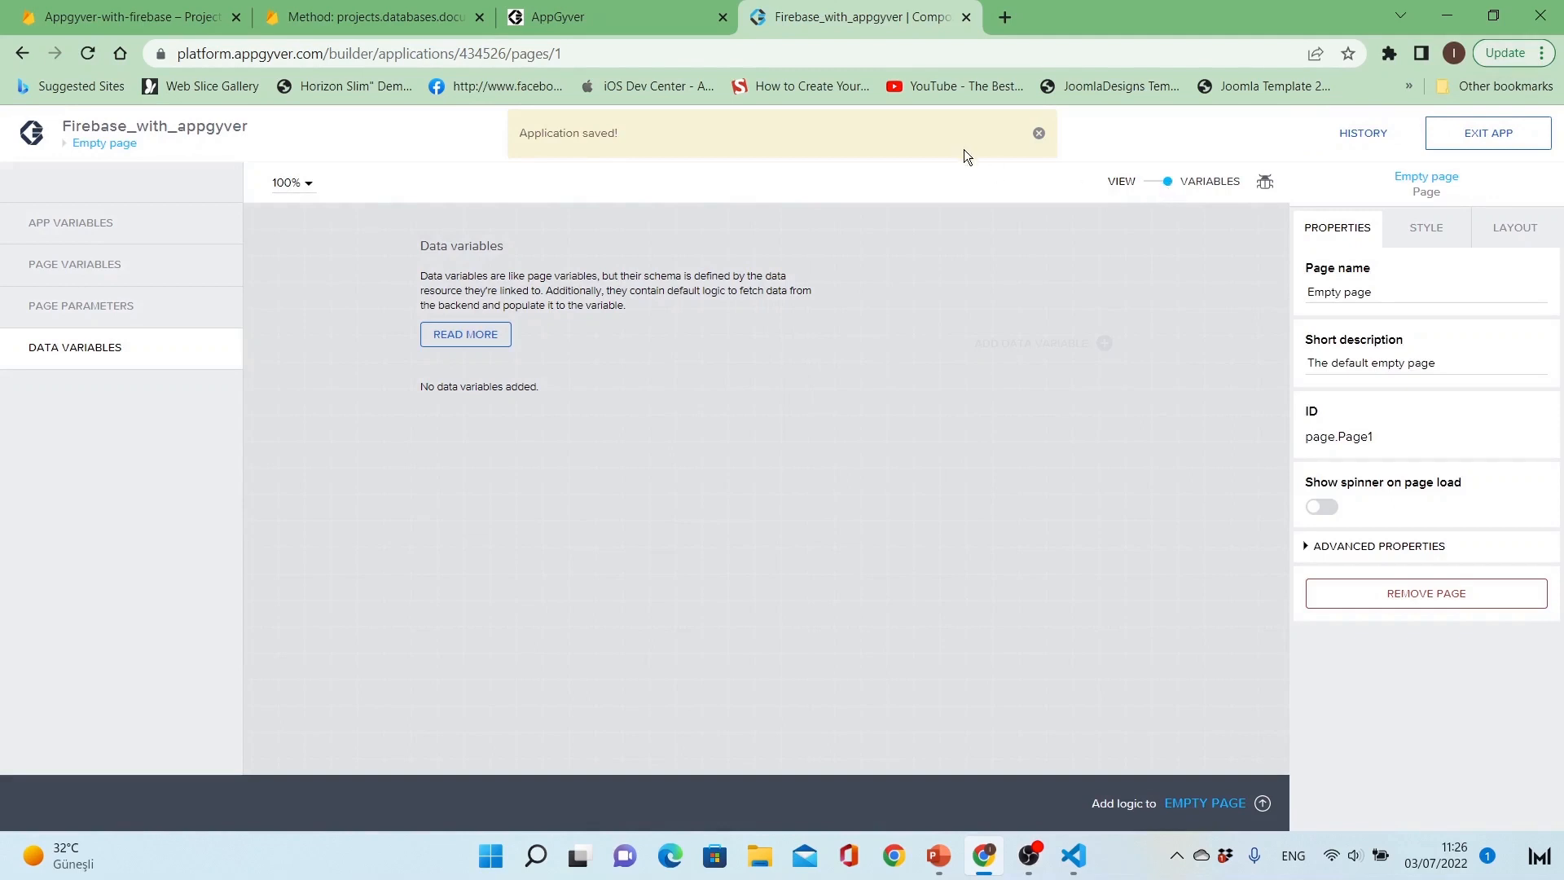
left_click(1153, 180)
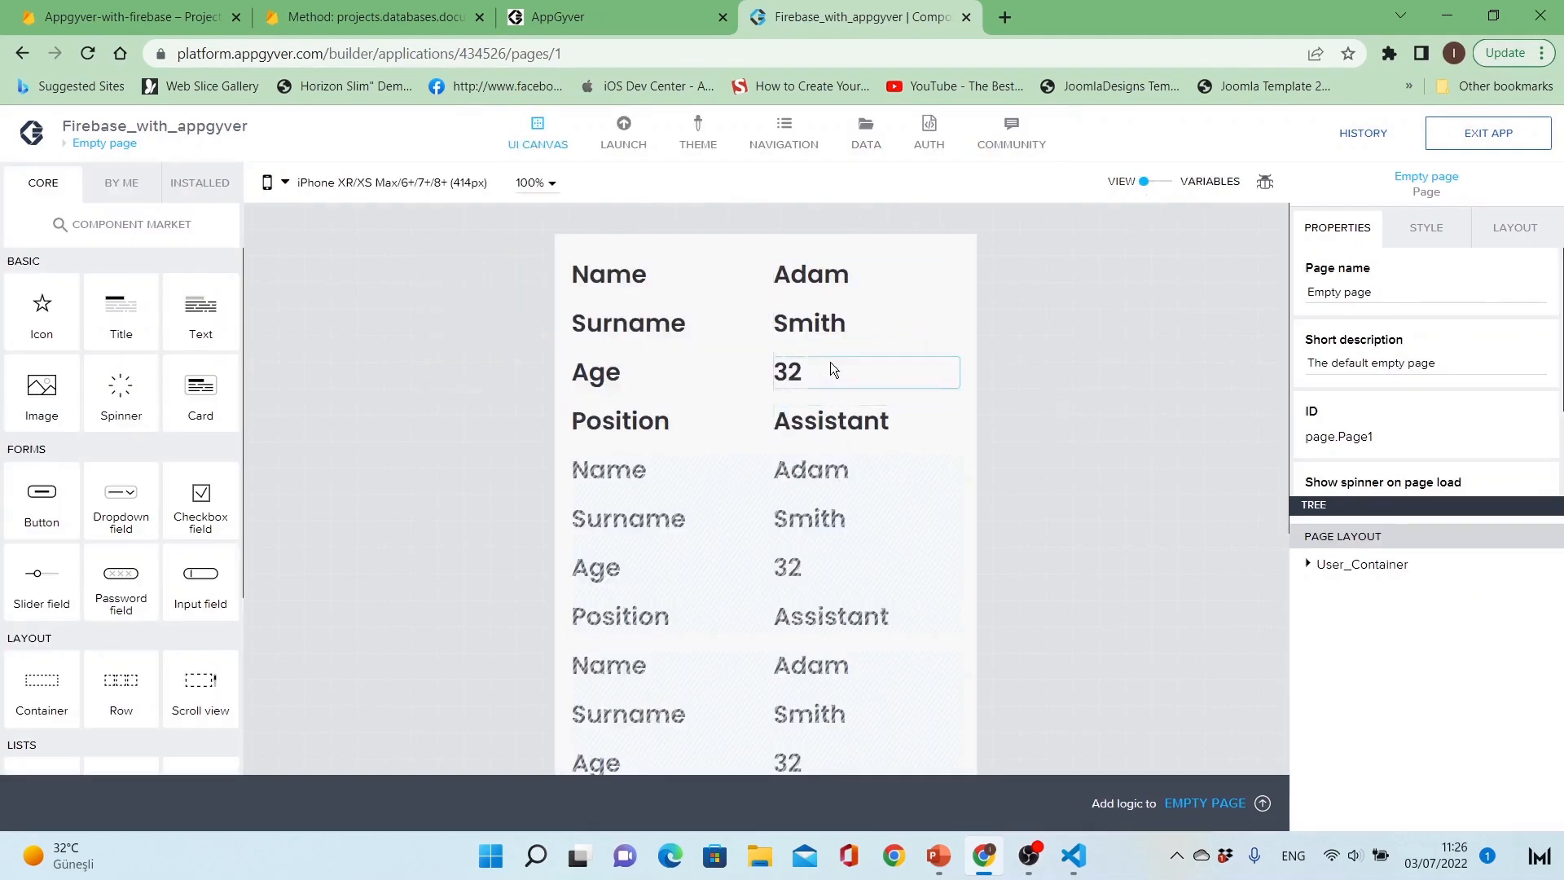
left_click(760, 302)
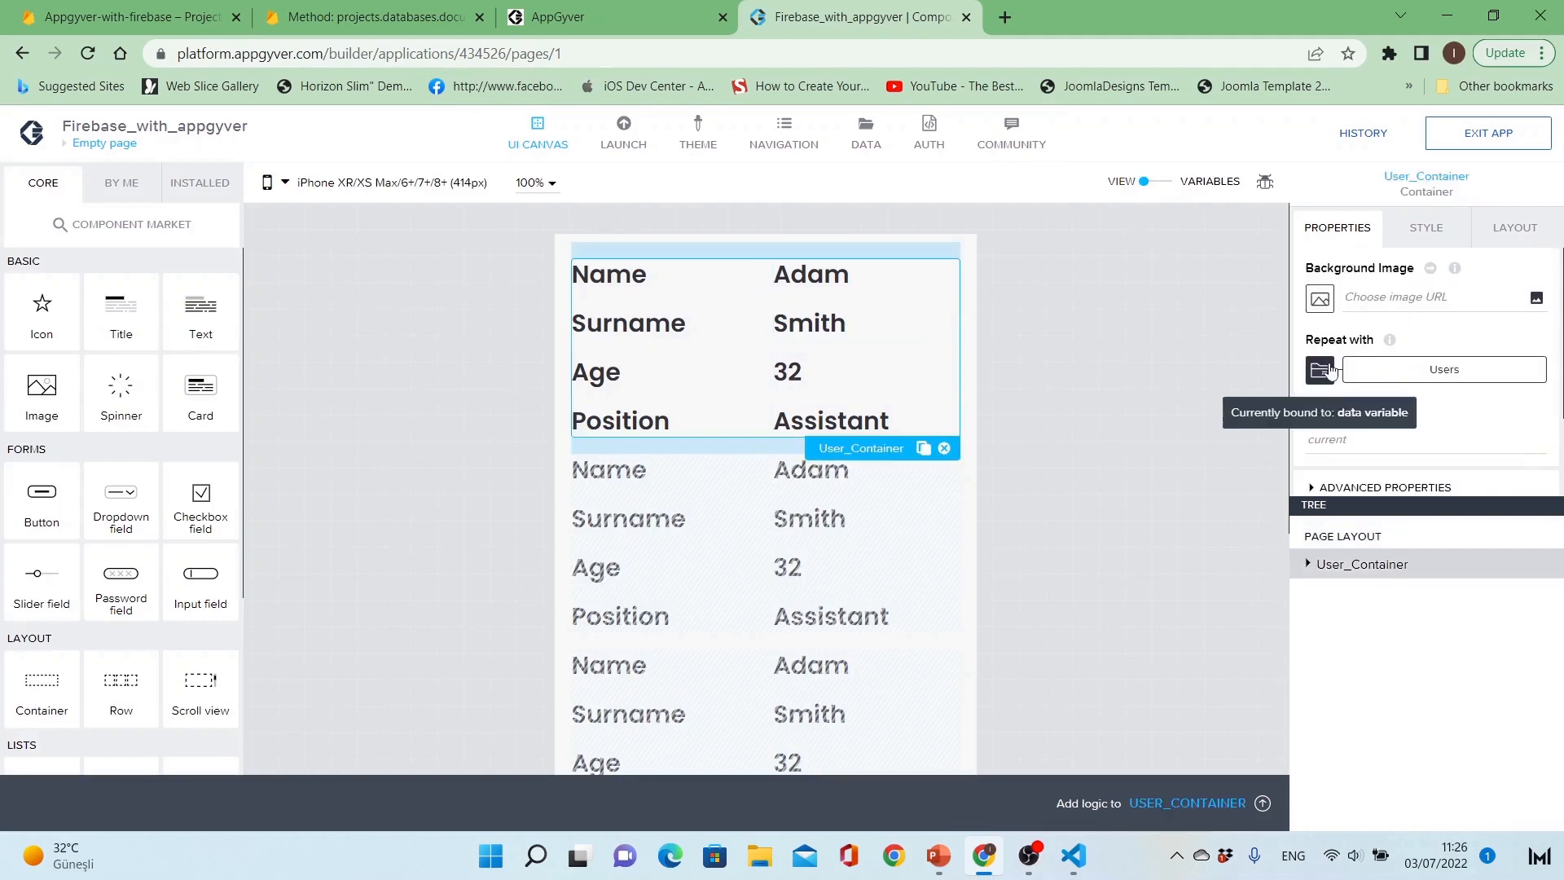
left_click(1324, 369)
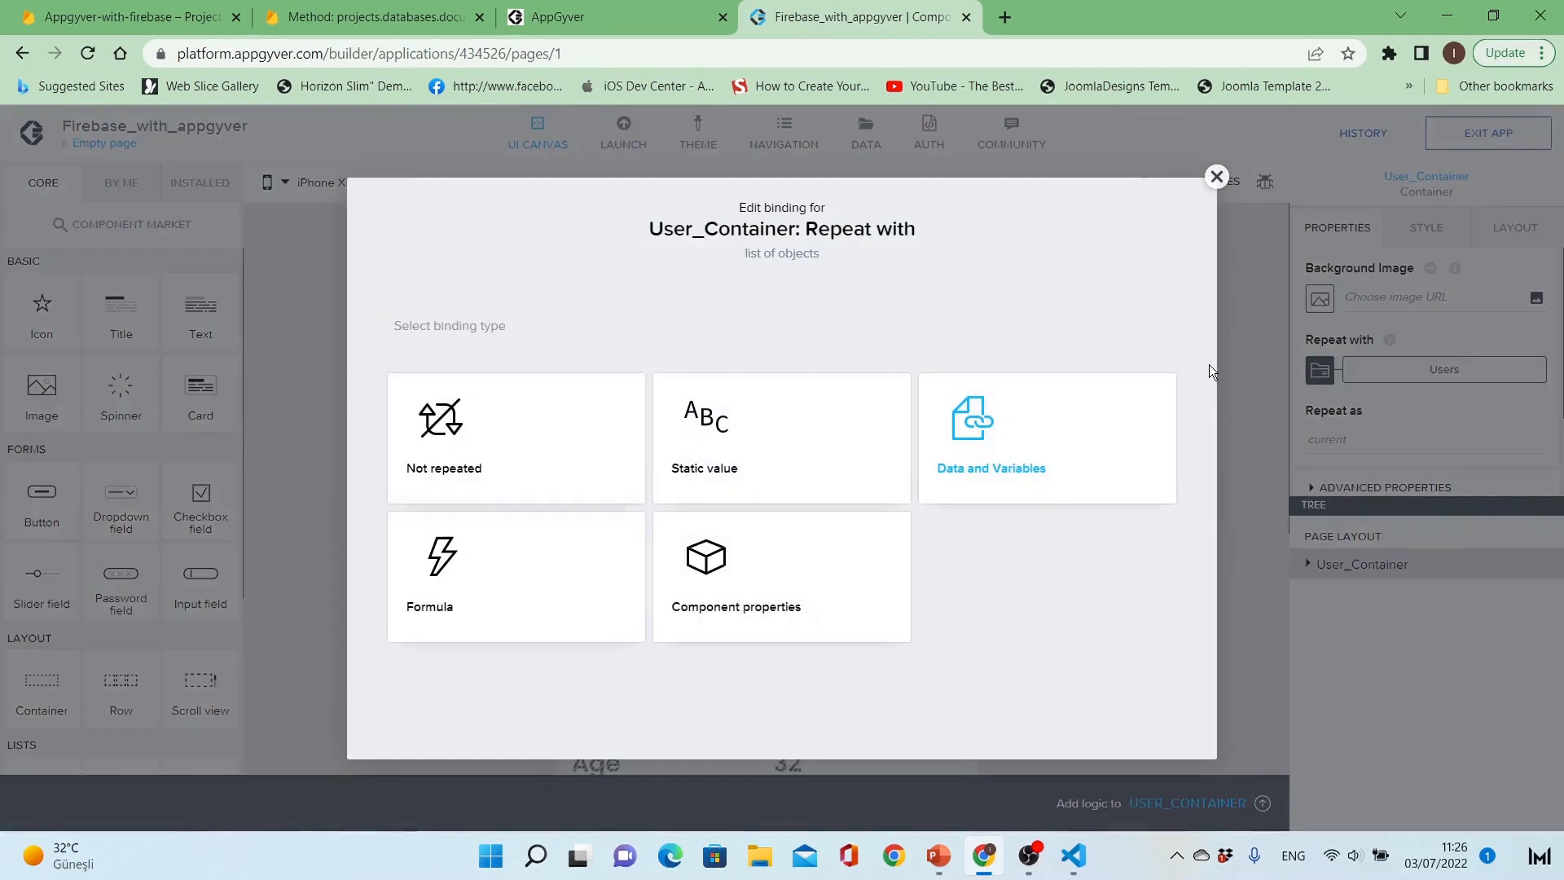
left_click(584, 462)
left_click(926, 489)
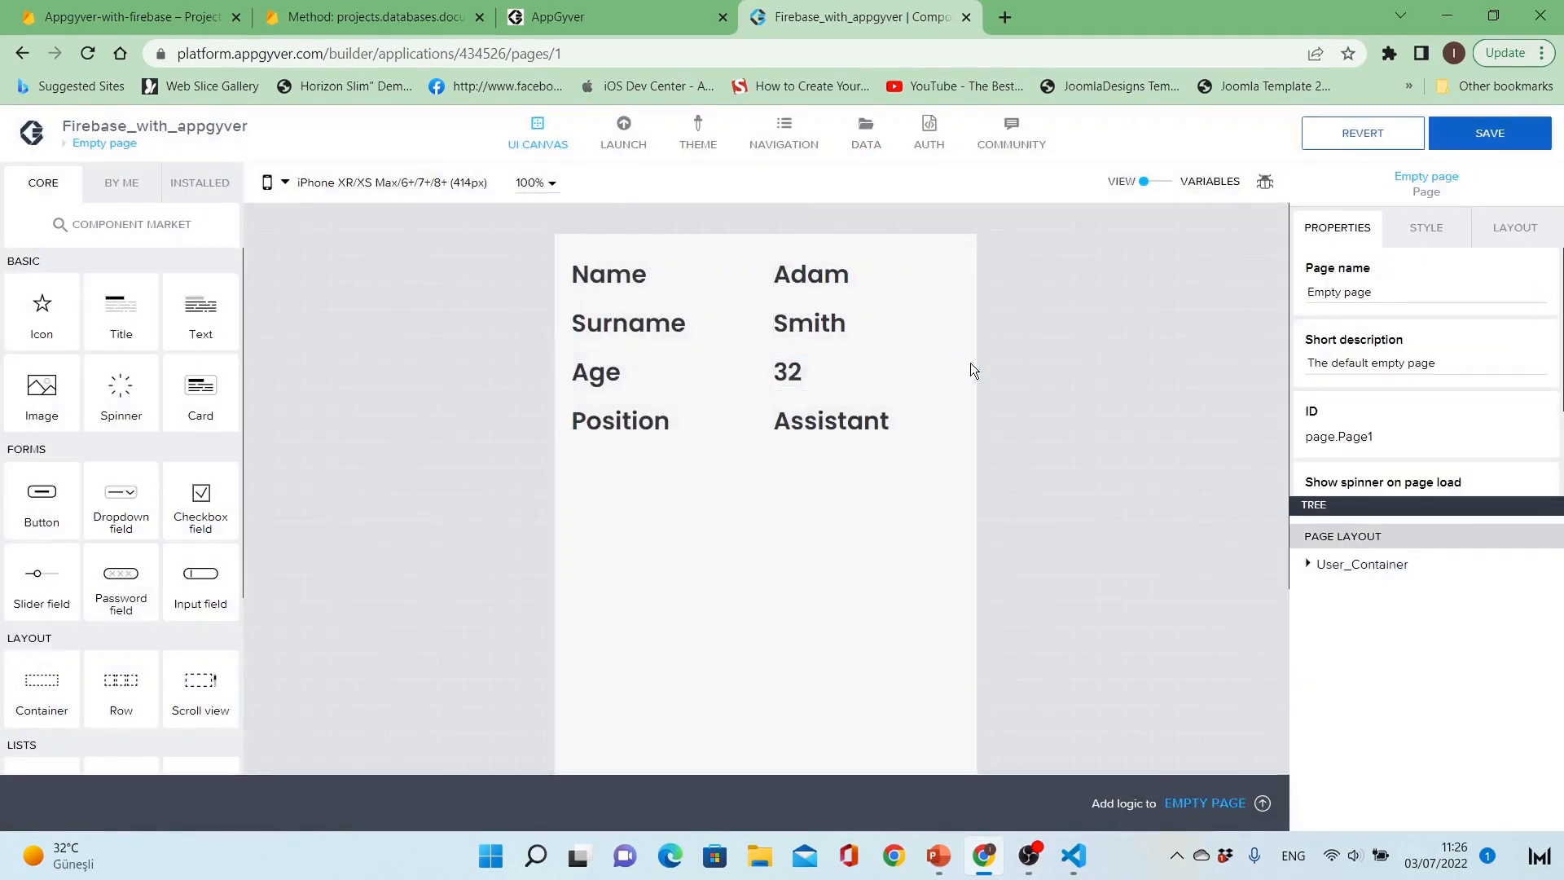
left_click(1490, 133)
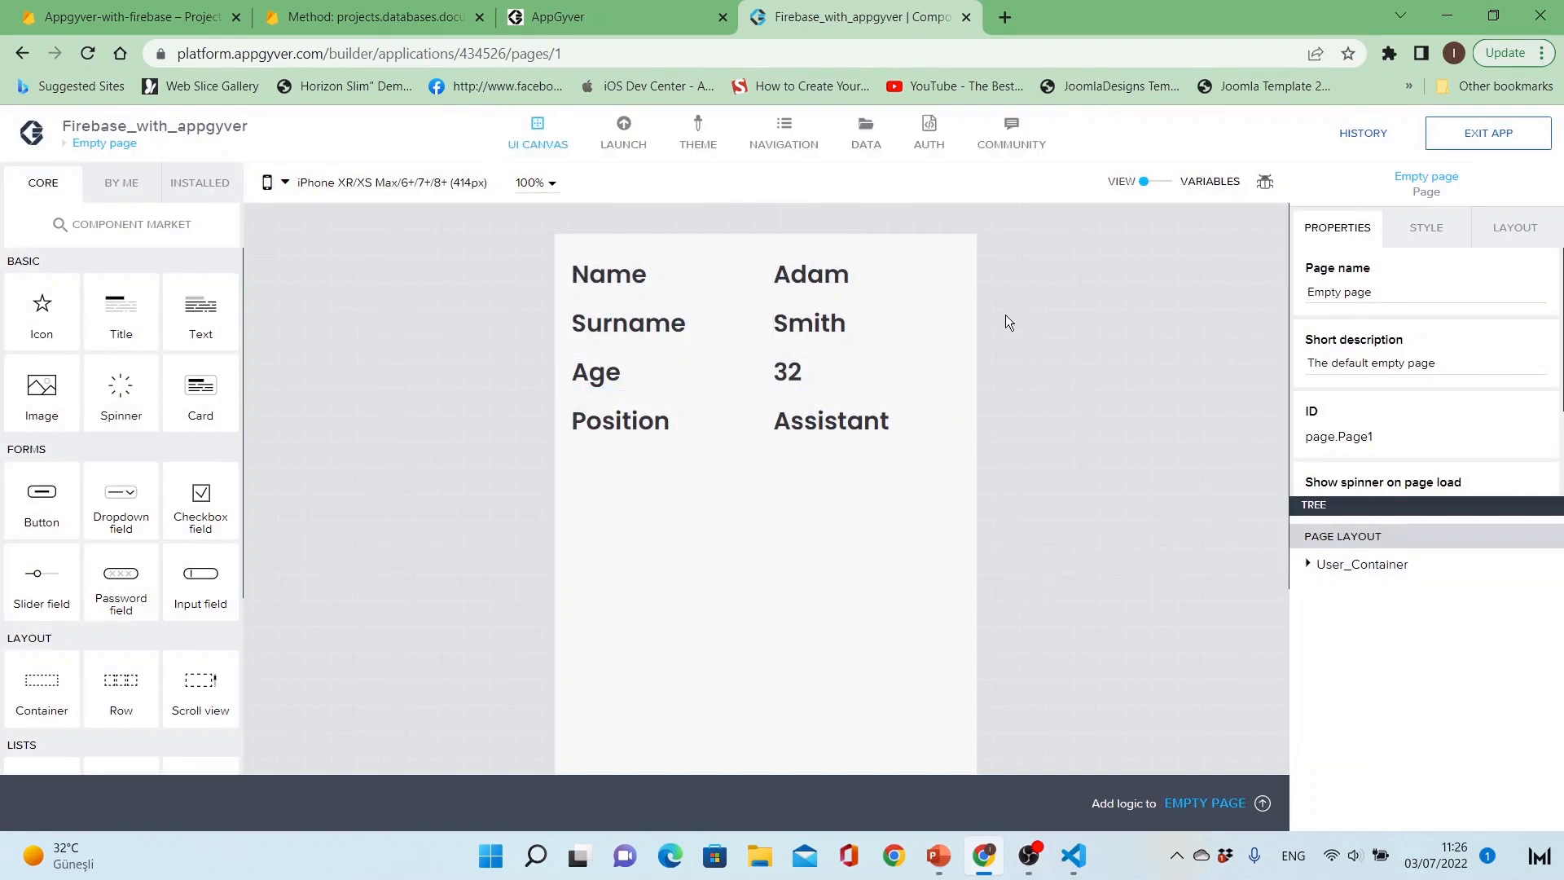
Step: Add a Google Firebase / Cloud Firestore data resource to the app's data resources
left_click(867, 127)
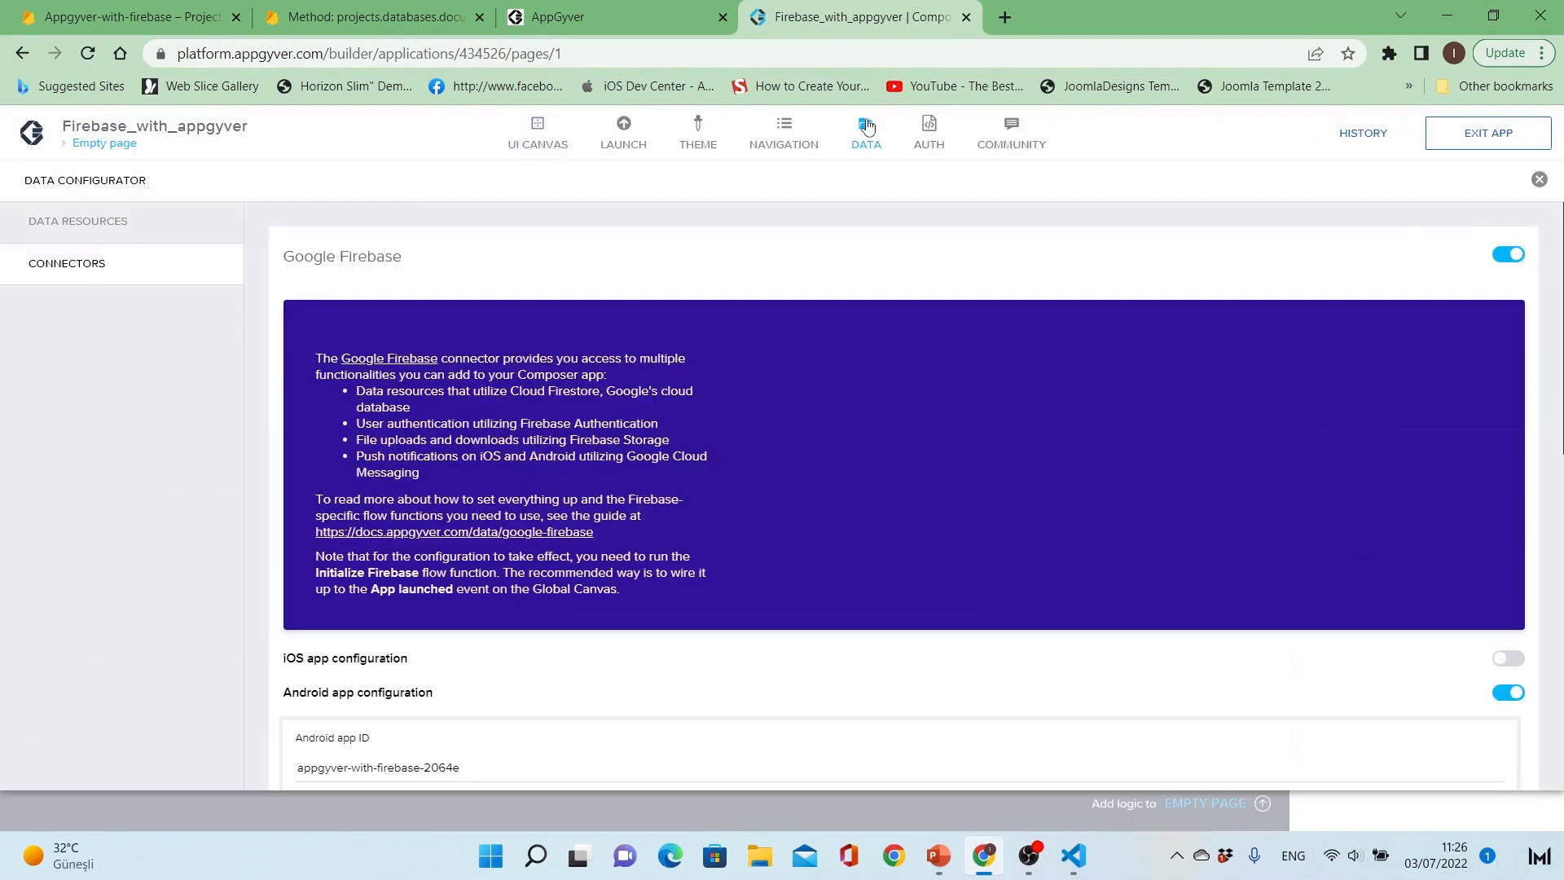
left_click(140, 223)
left_click(1532, 231)
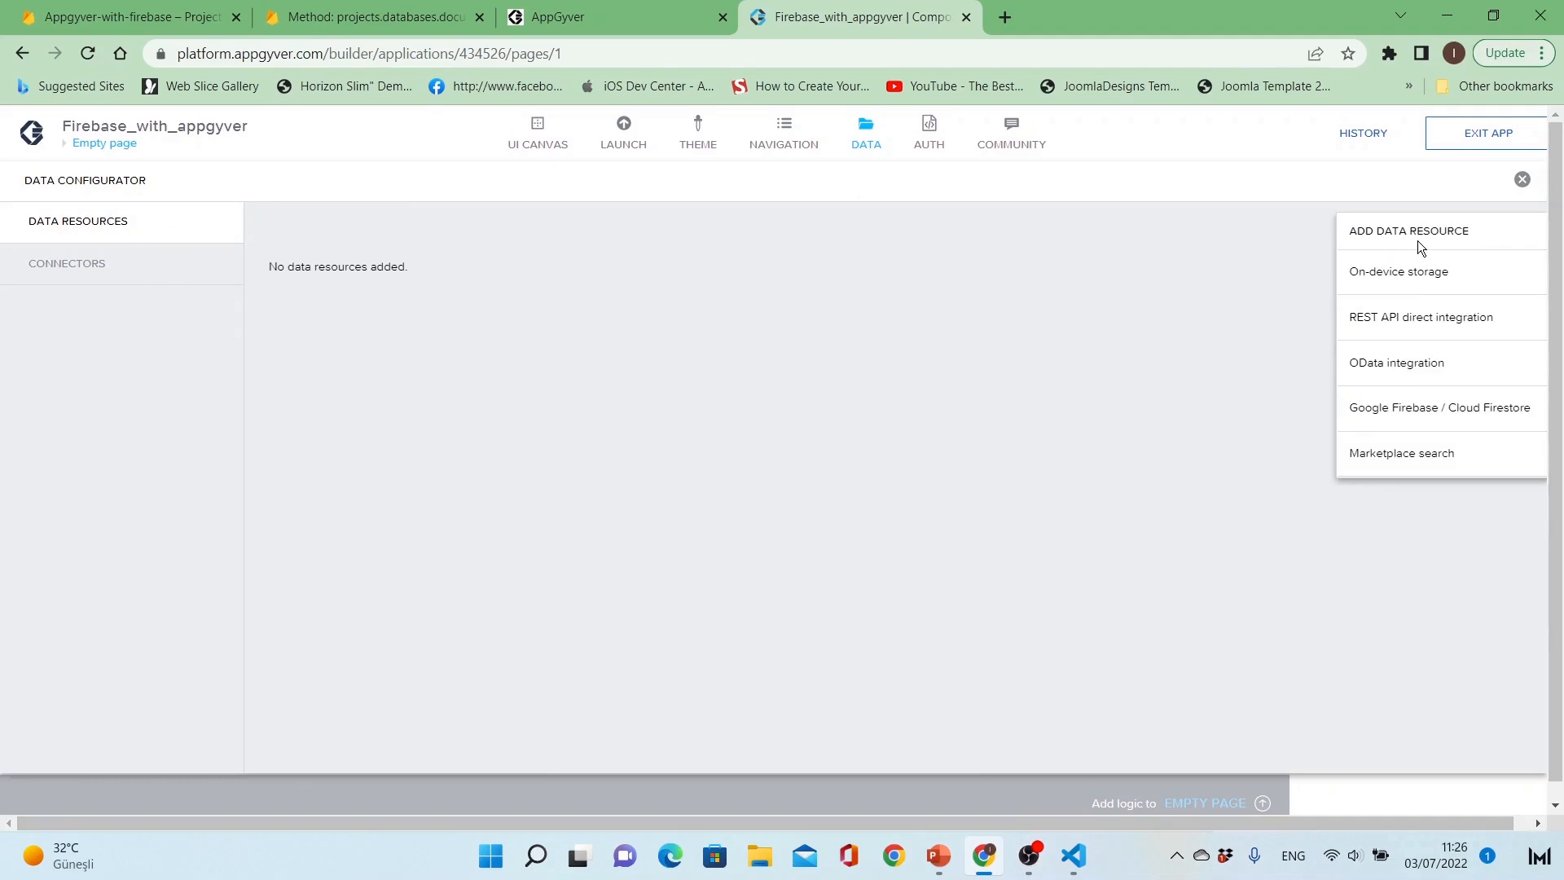
left_click(1411, 409)
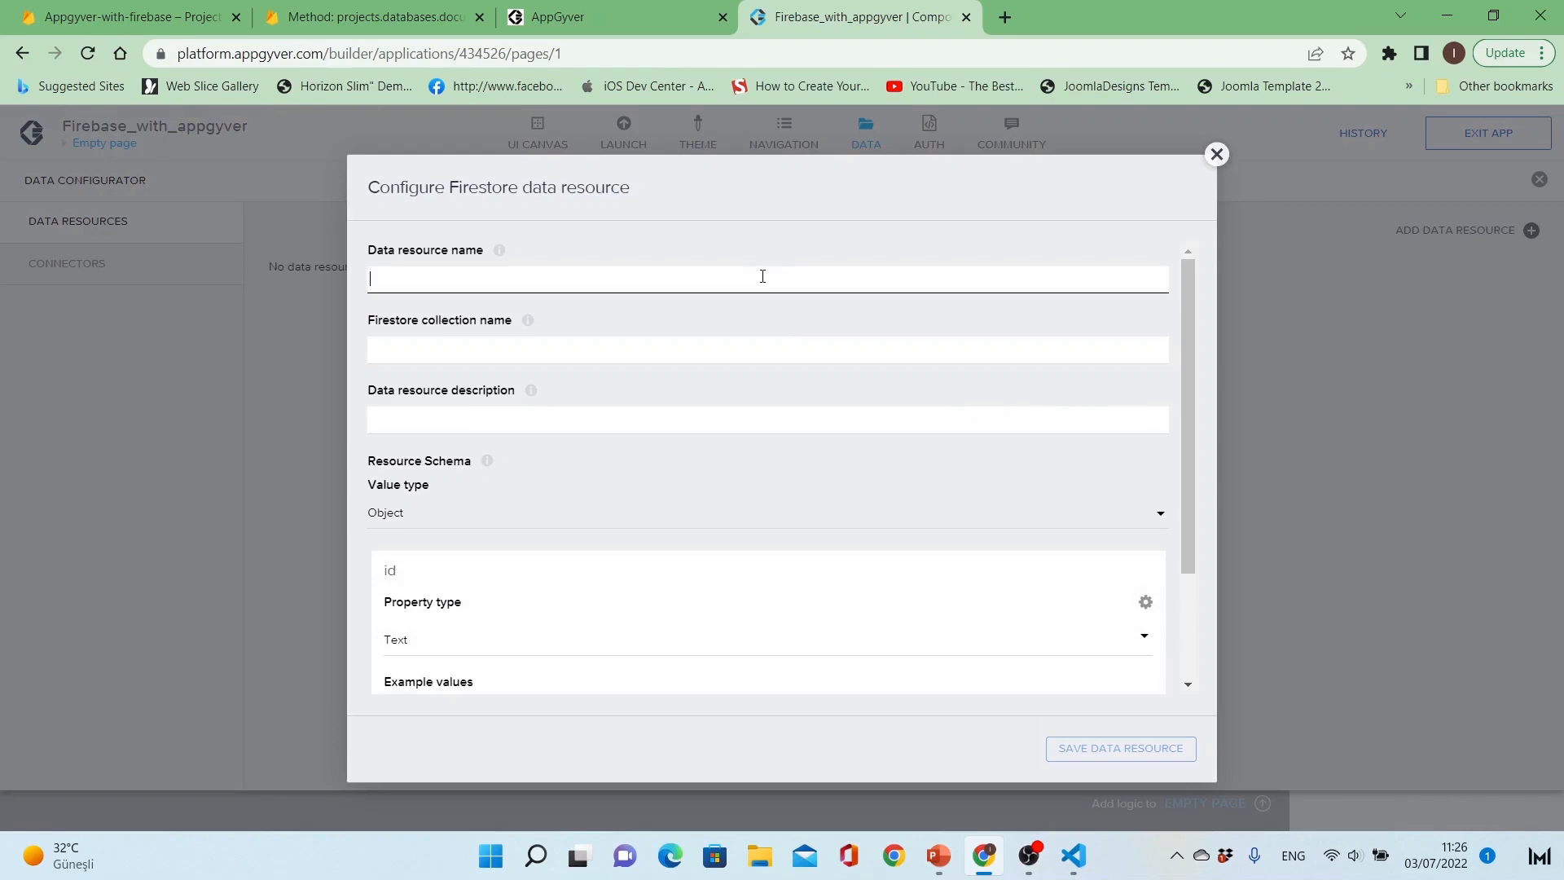
Step: Name the Firestore data resource users_database and set its Firestore collection name to users
type("users")
mouse_move(500, 252)
mouse_move(525, 323)
type("database")
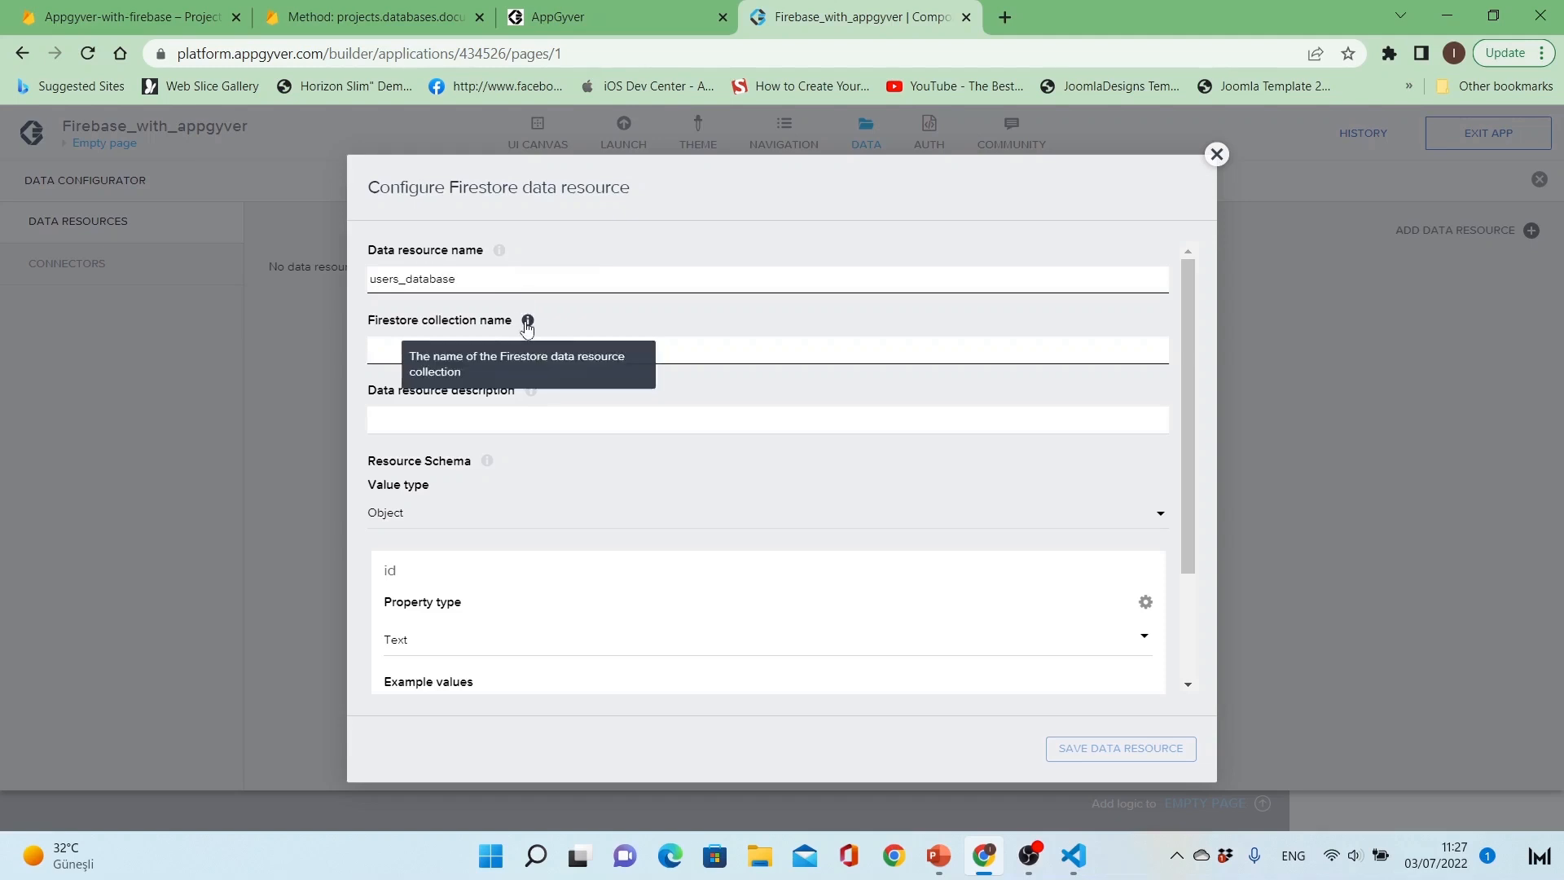
left_click(534, 348)
type("user")
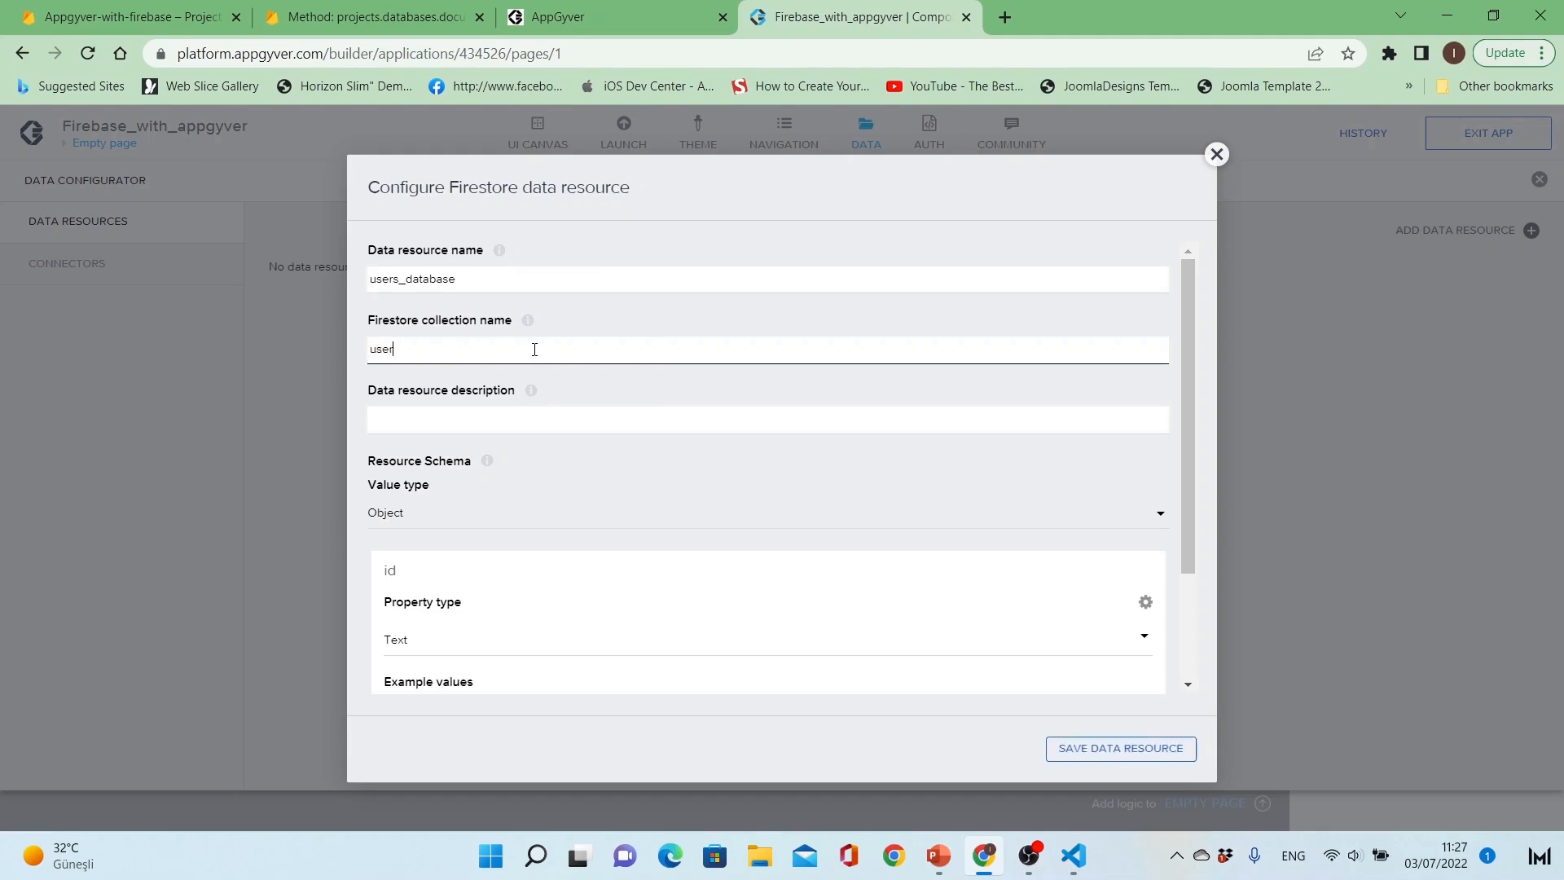
type("s")
Step: Set the data resource description to "Collection of system user" and check the value type options of the resource schema
left_click(532, 420)
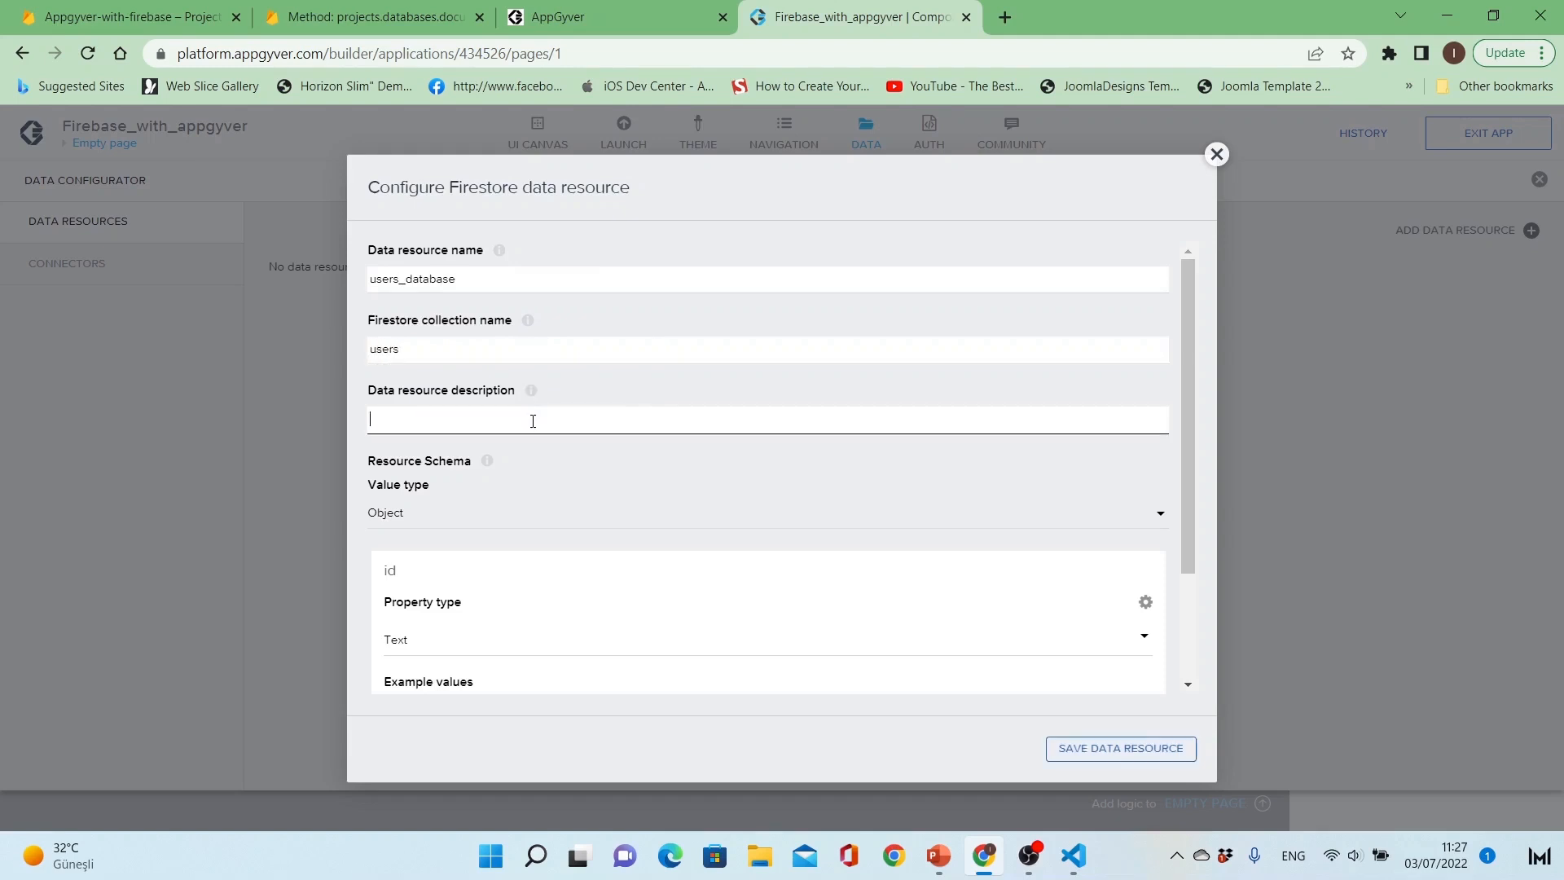
type("Collection of system user")
scroll(562, 472, "down", 2)
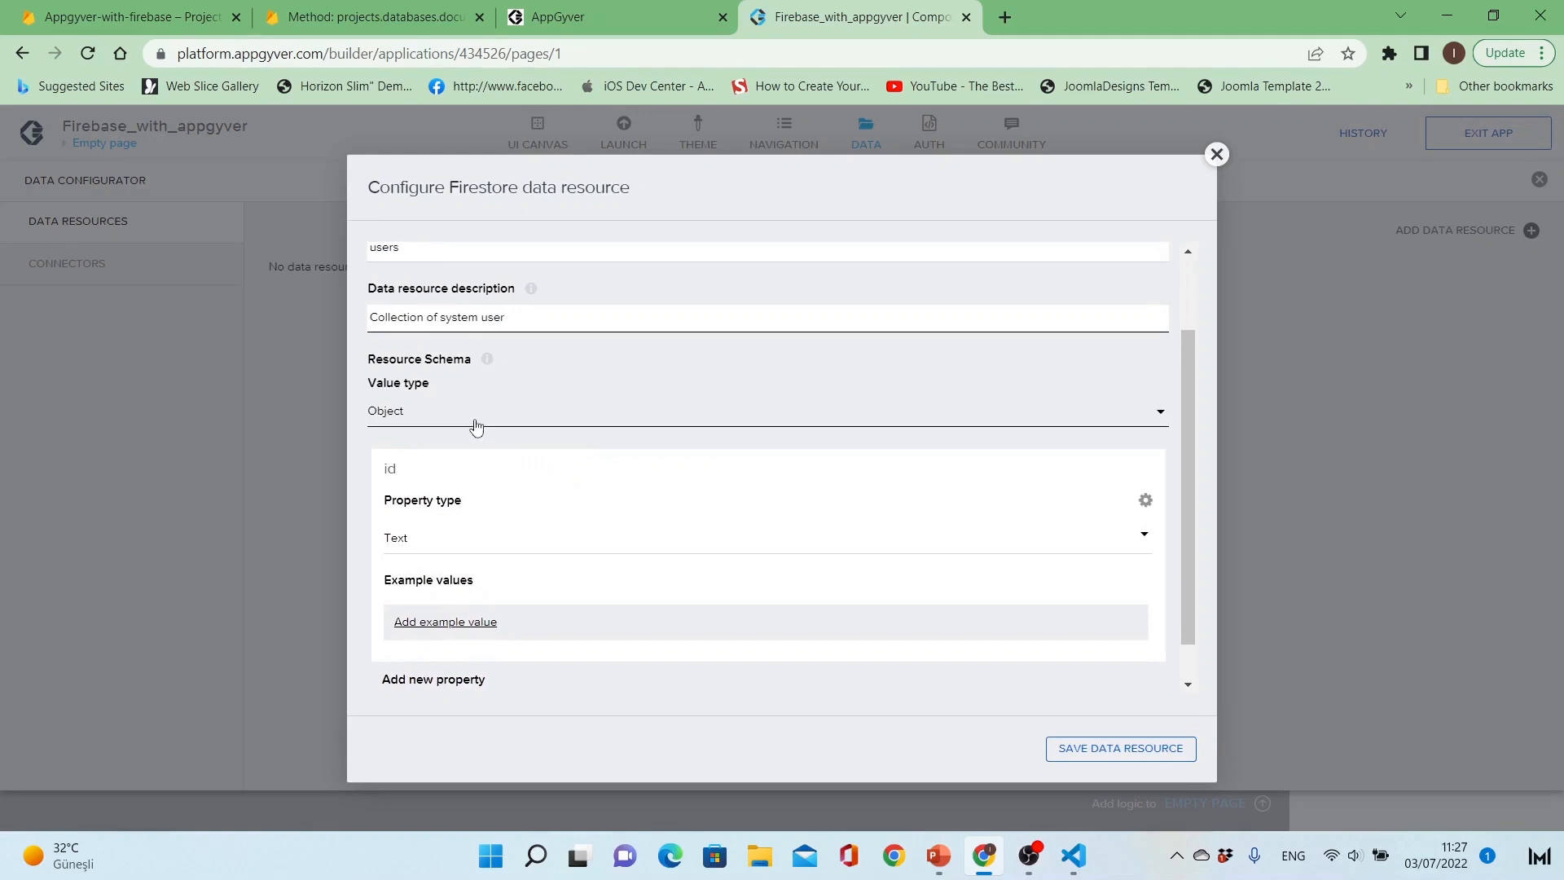
left_click(476, 421)
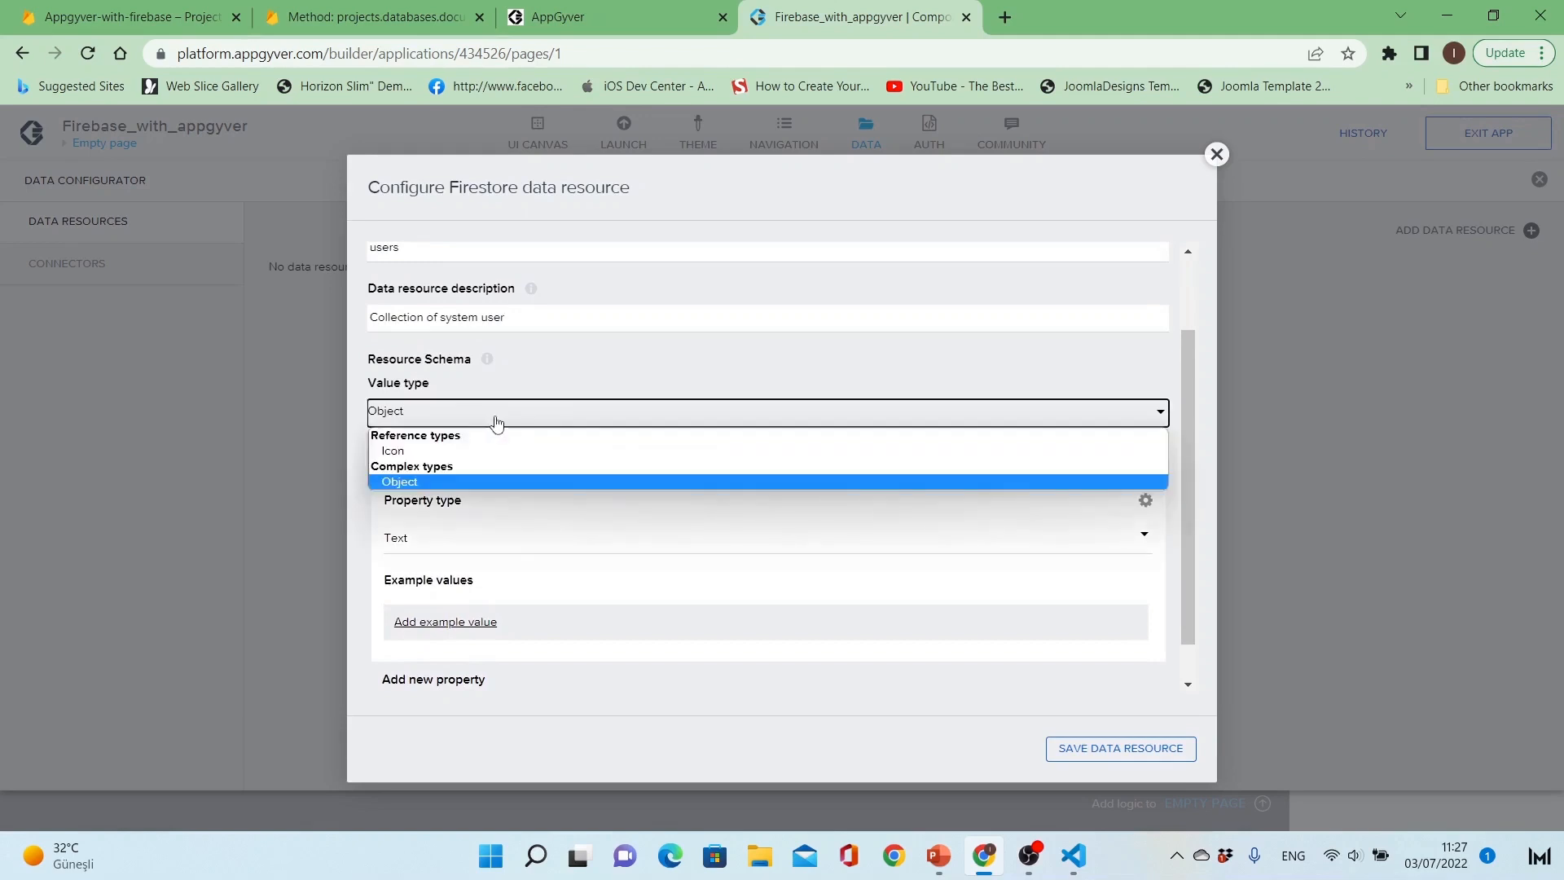
left_click(496, 423)
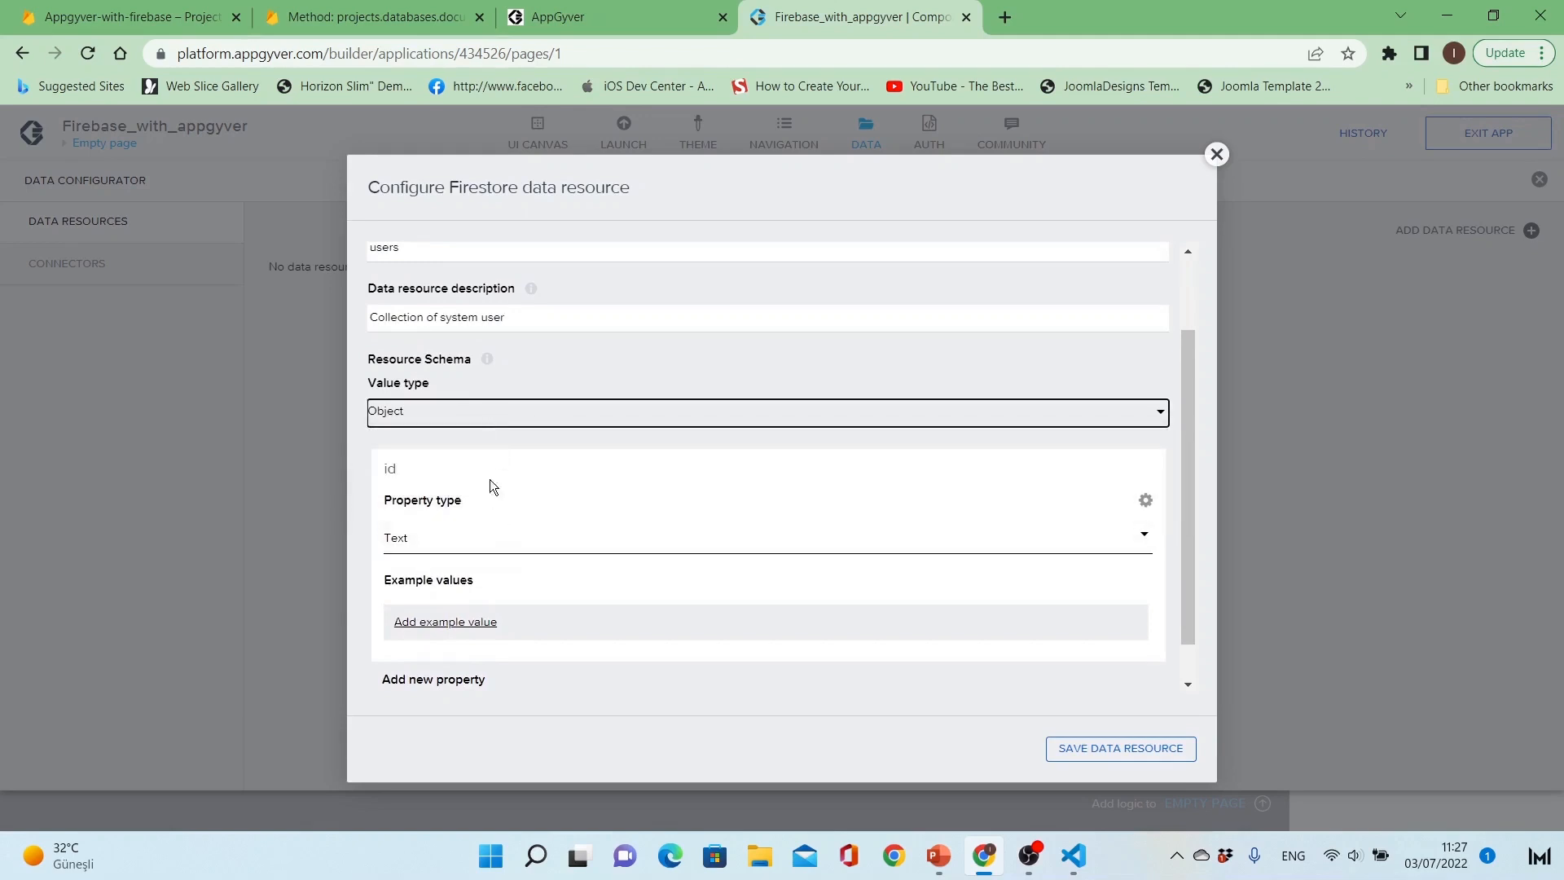
Step: Add two new text properties, Name and Surname, to the users_database resource schema
scroll(797, 466, "down", 1)
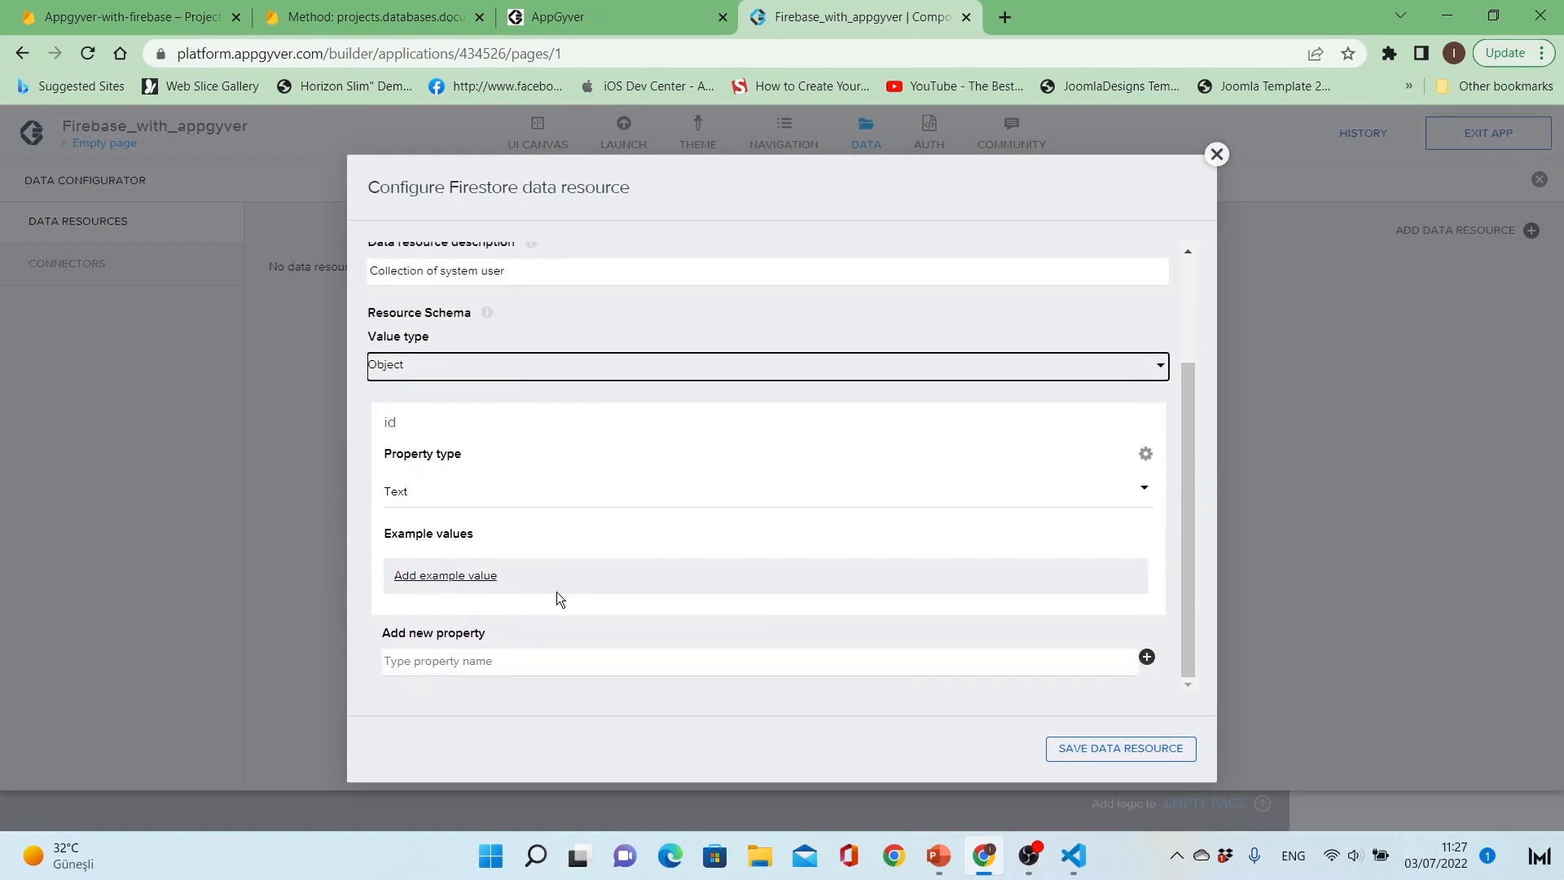
left_click(504, 661)
type("Name")
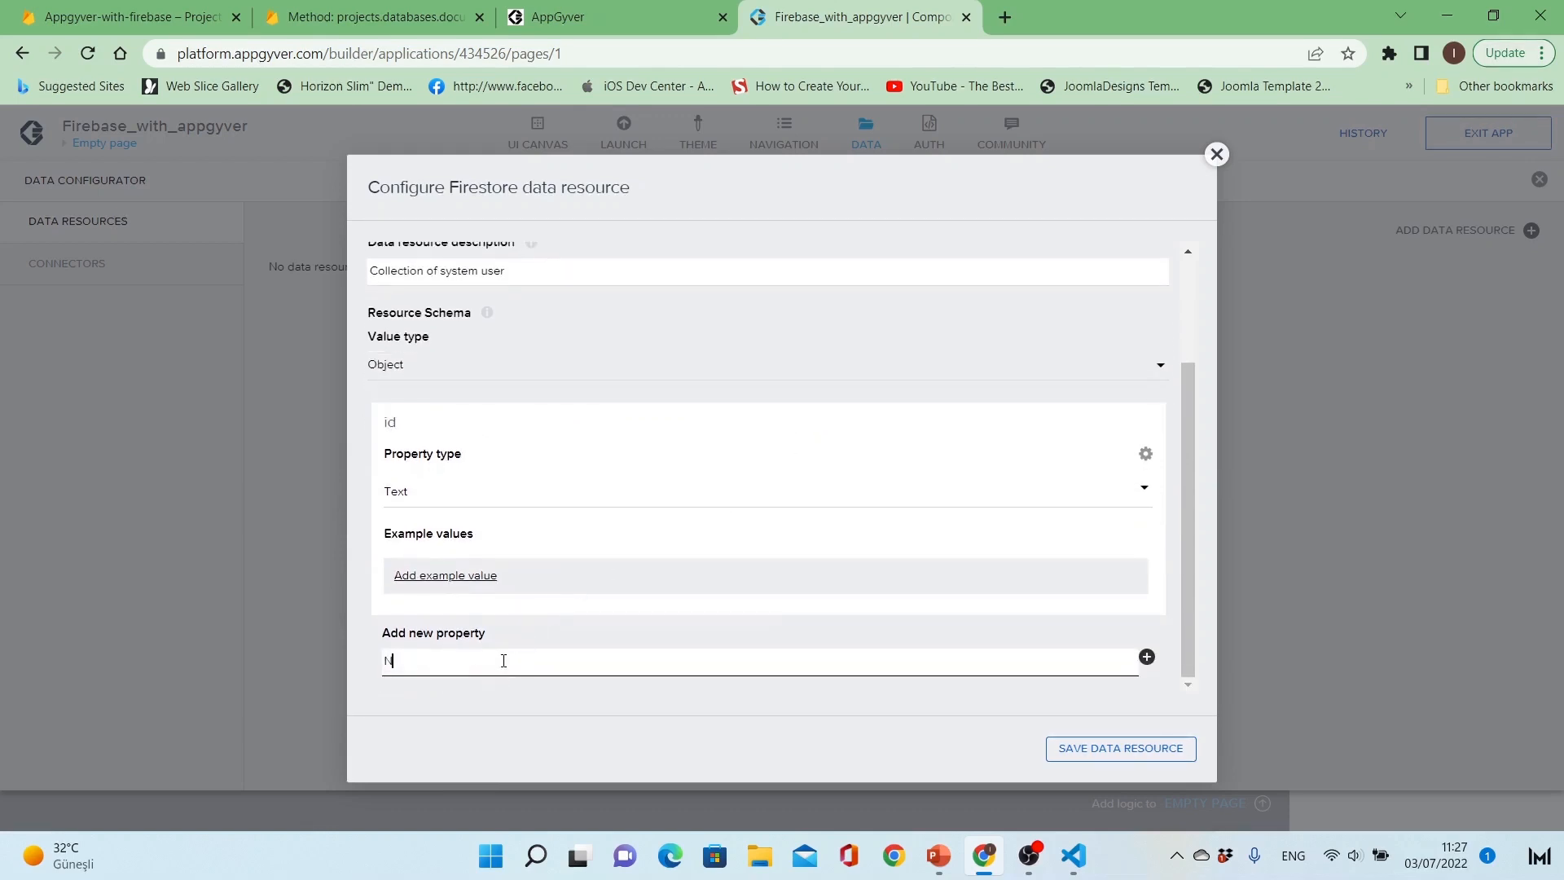
left_click(1147, 656)
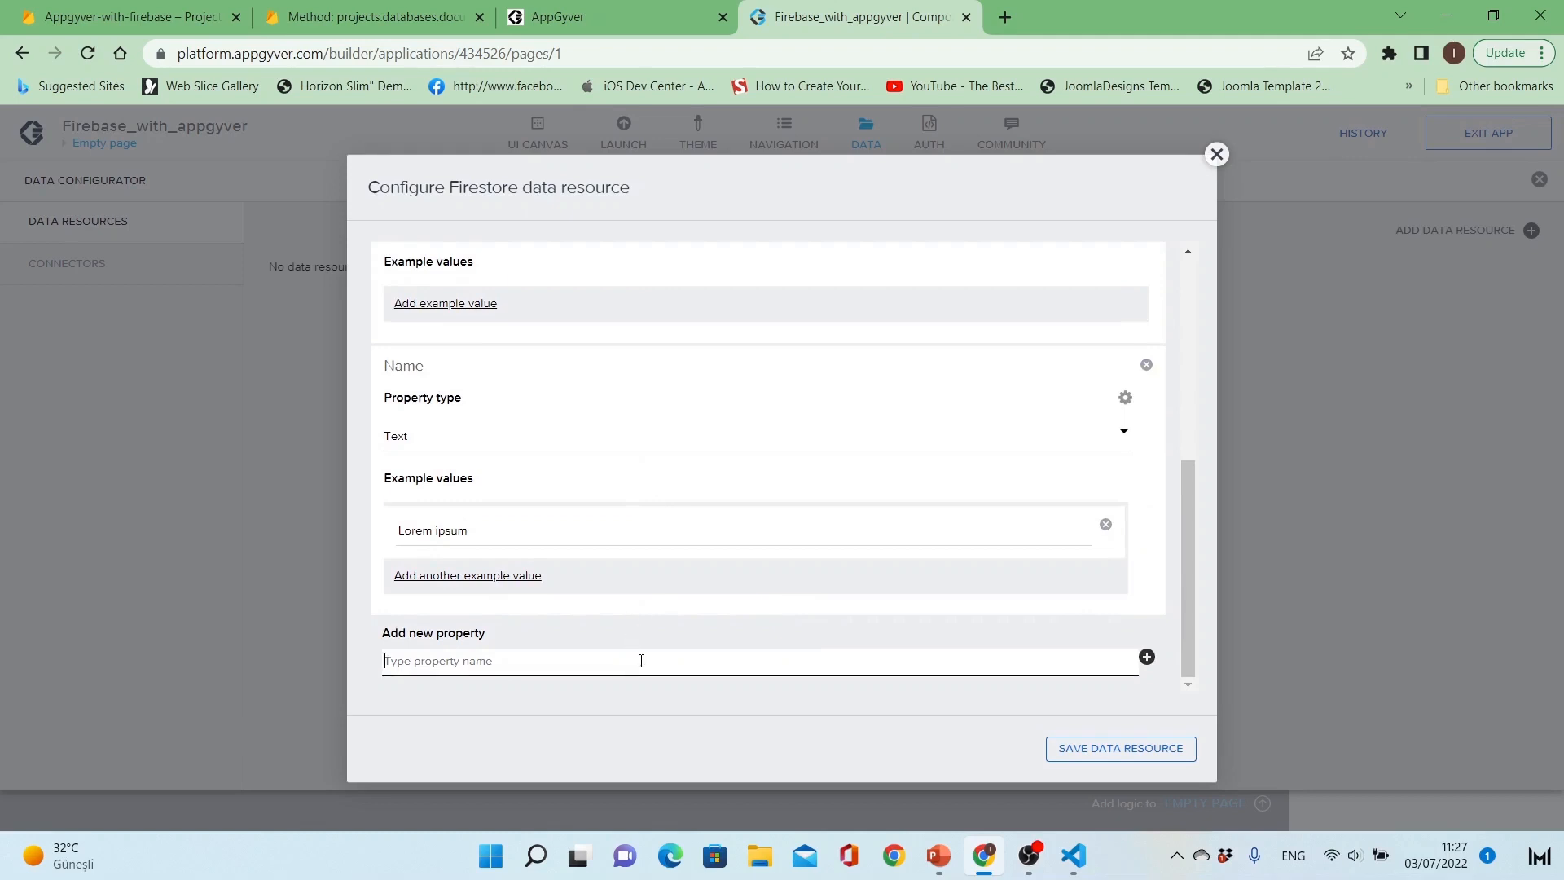
type("Surname")
key("Return")
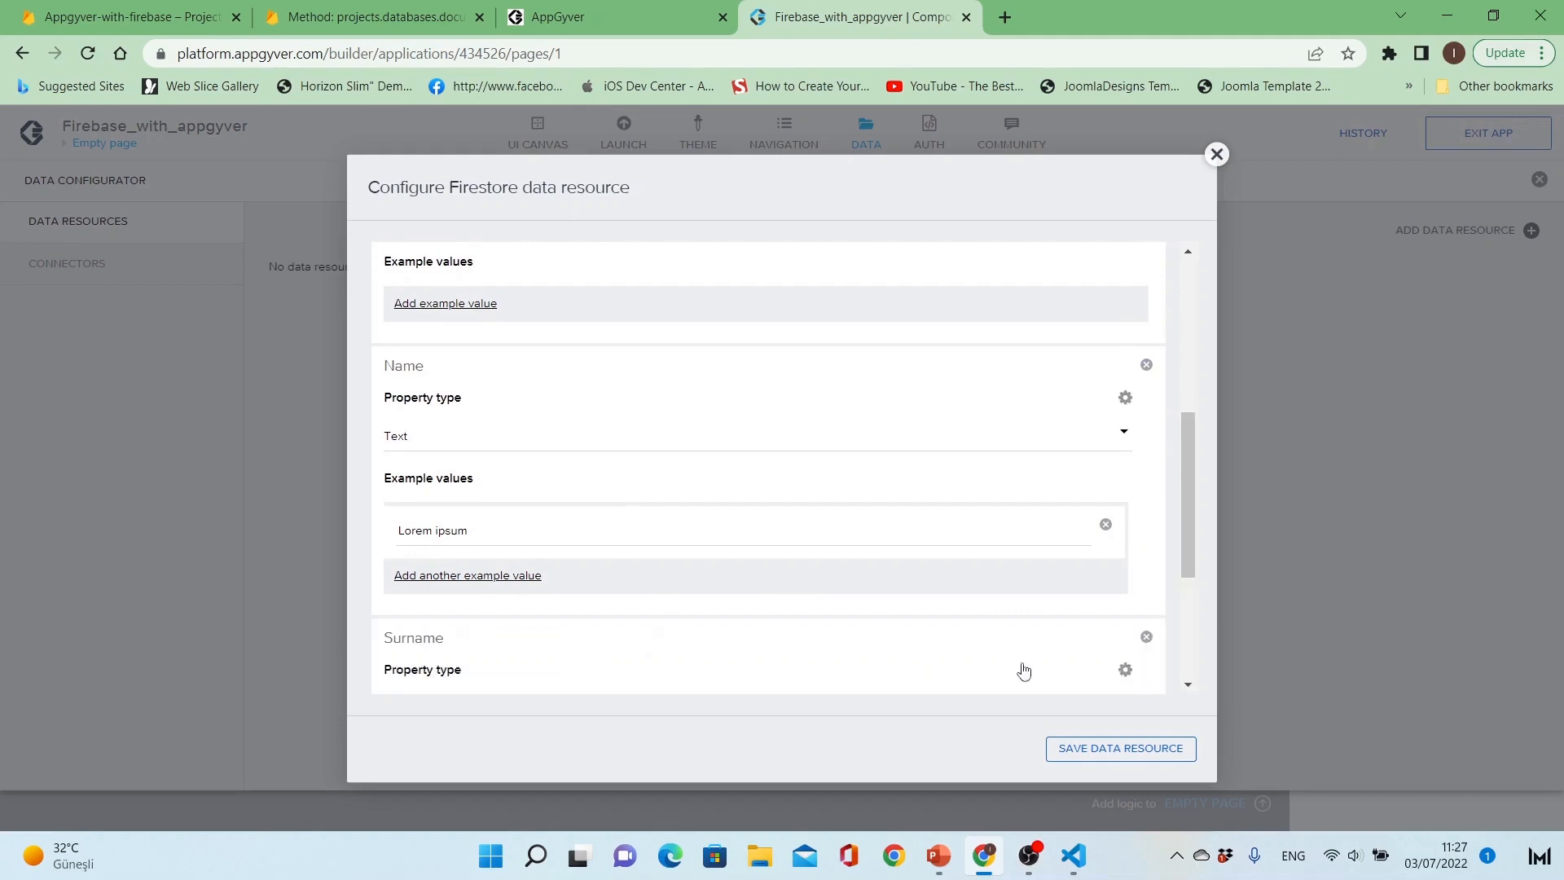
Step: Add an Age property to the resource schema and set its property type to Number
scroll(723, 641, "down", 3)
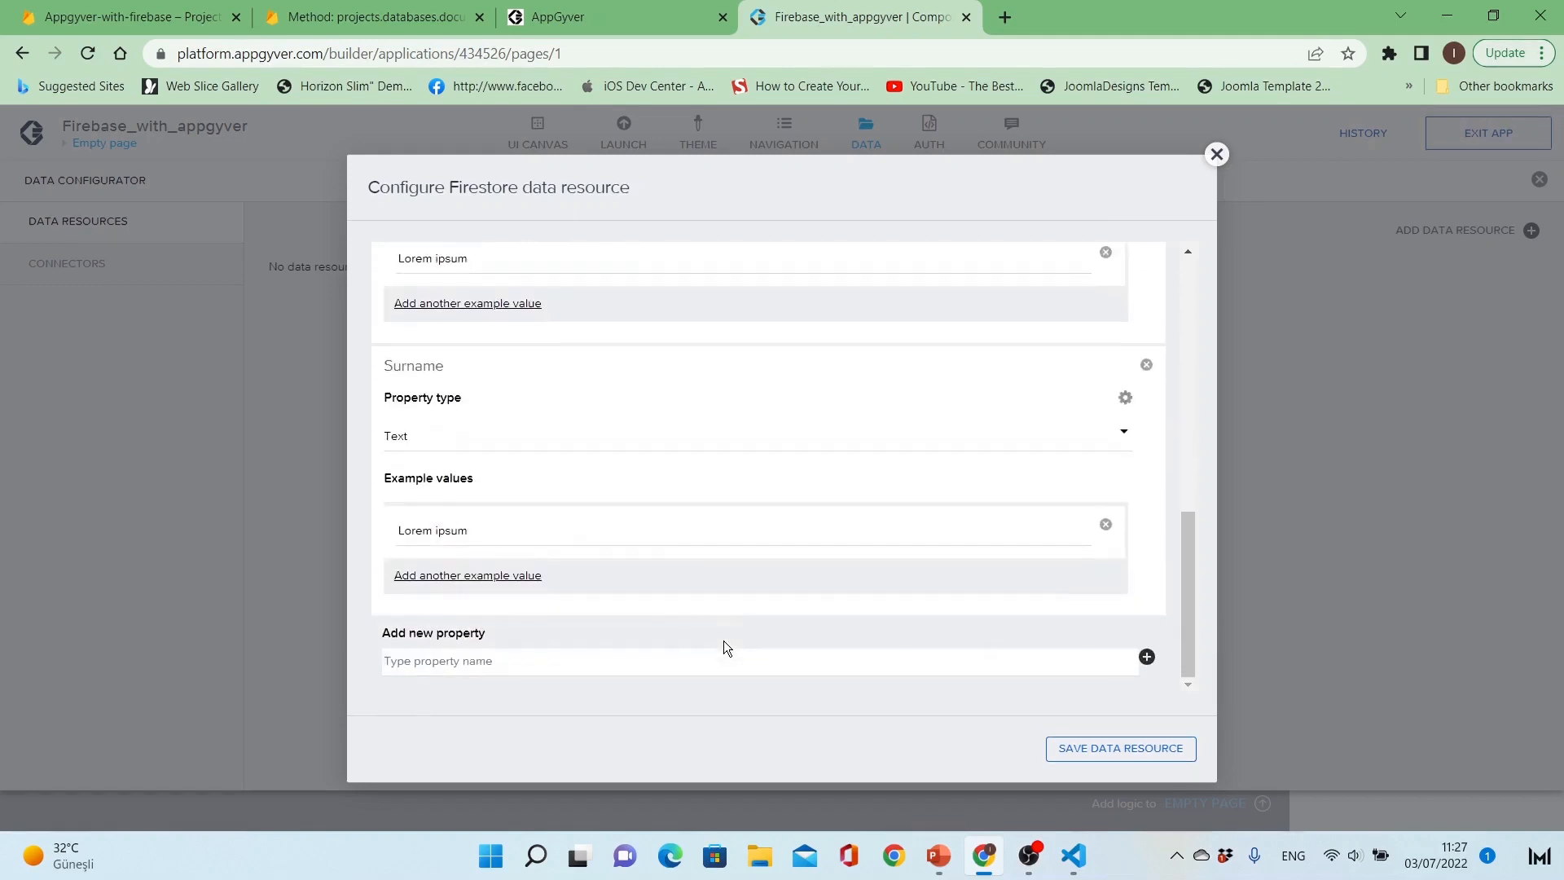
left_click(669, 655)
type("Age")
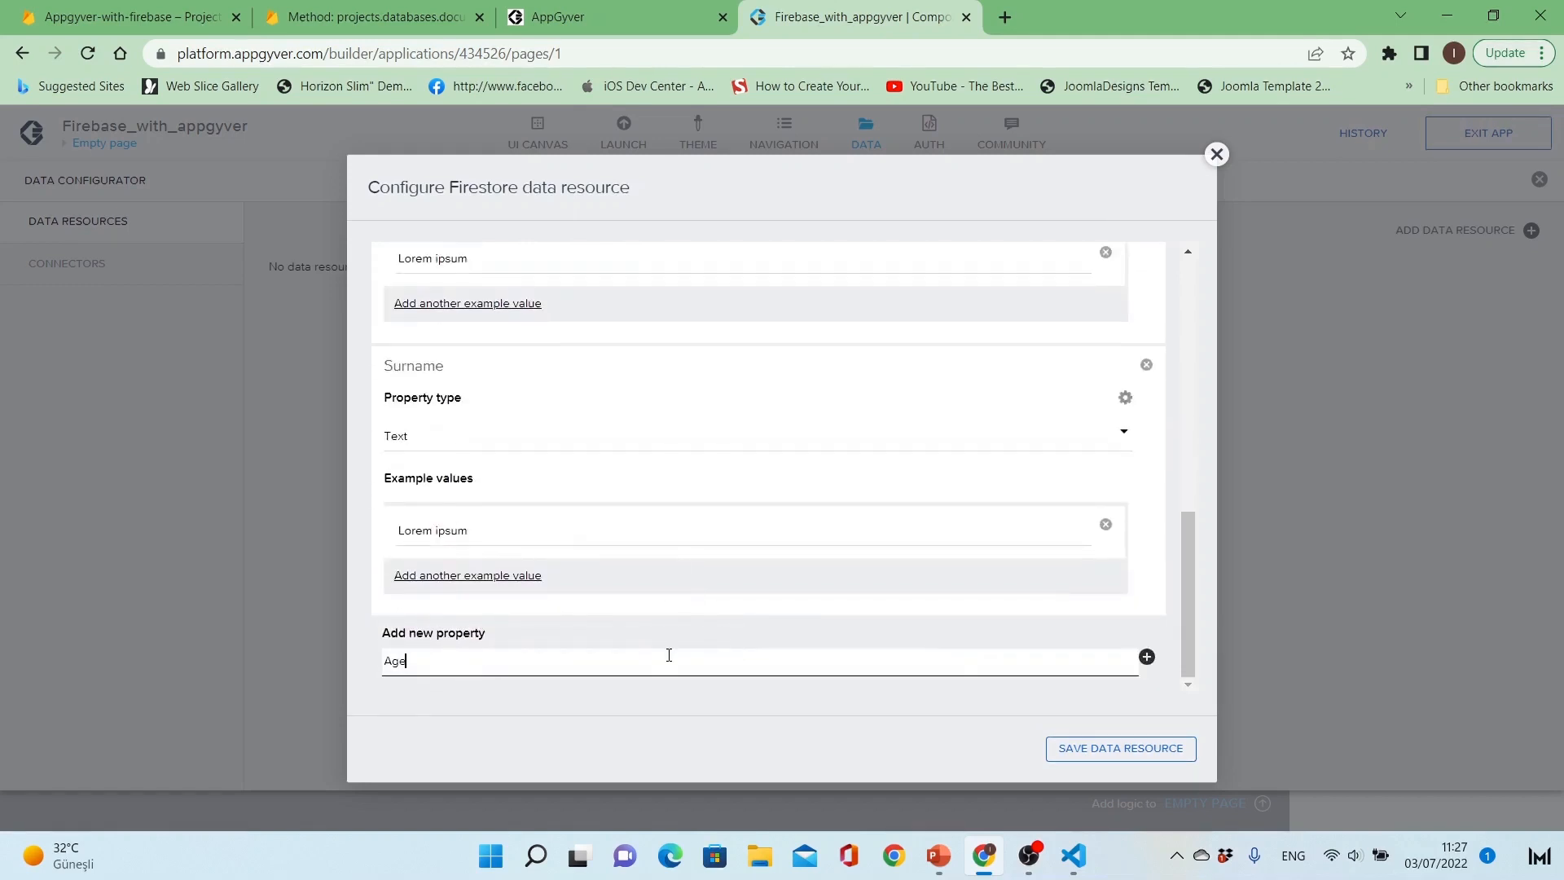
left_click(1146, 656)
scroll(655, 629, "down", 3)
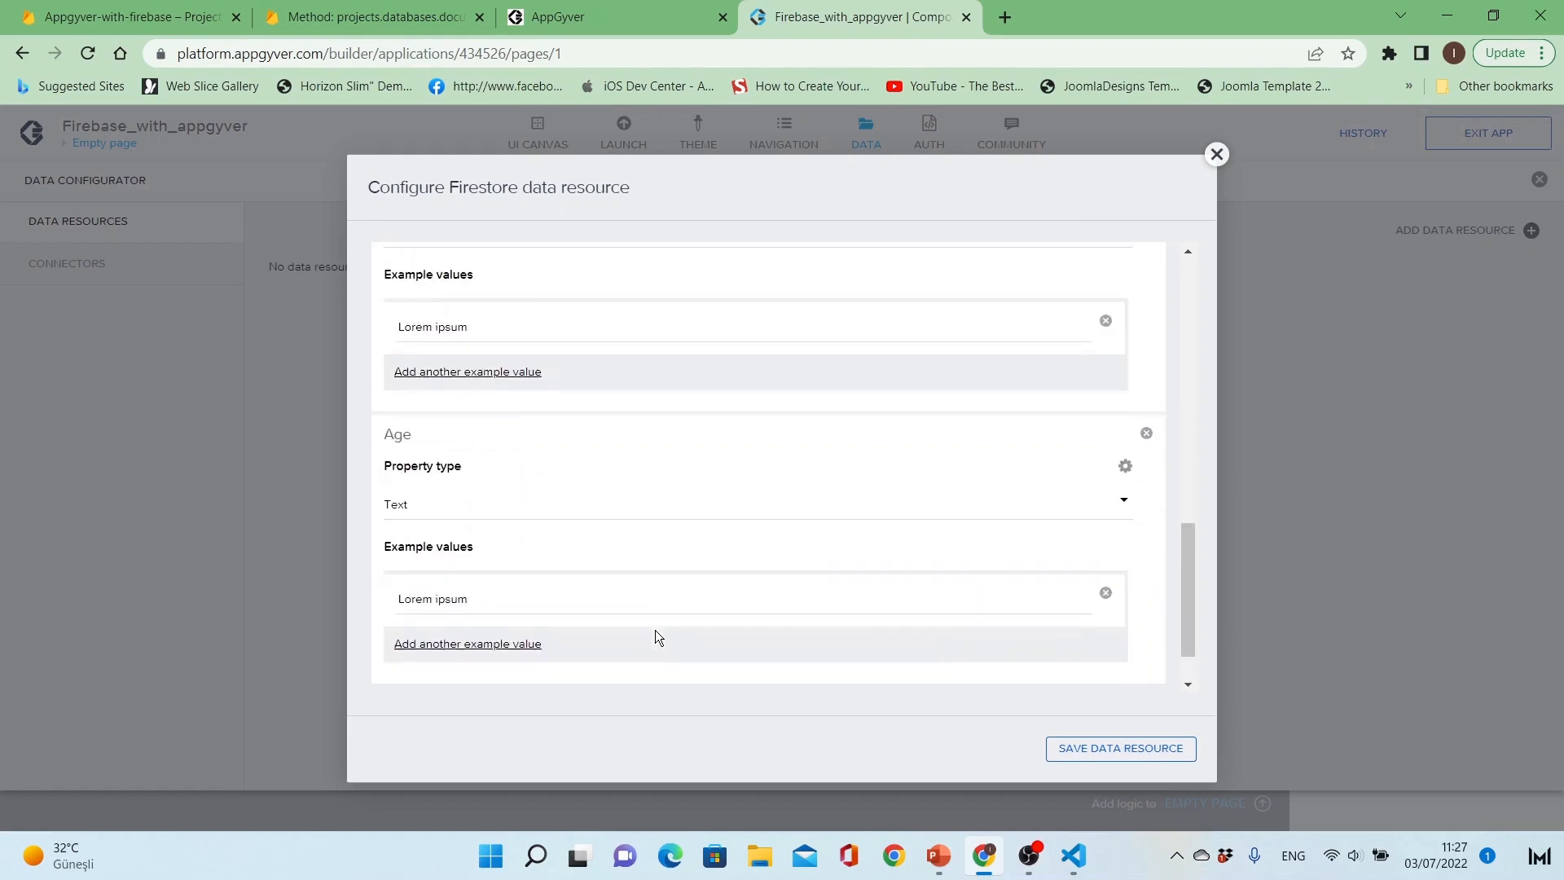
left_click(630, 510)
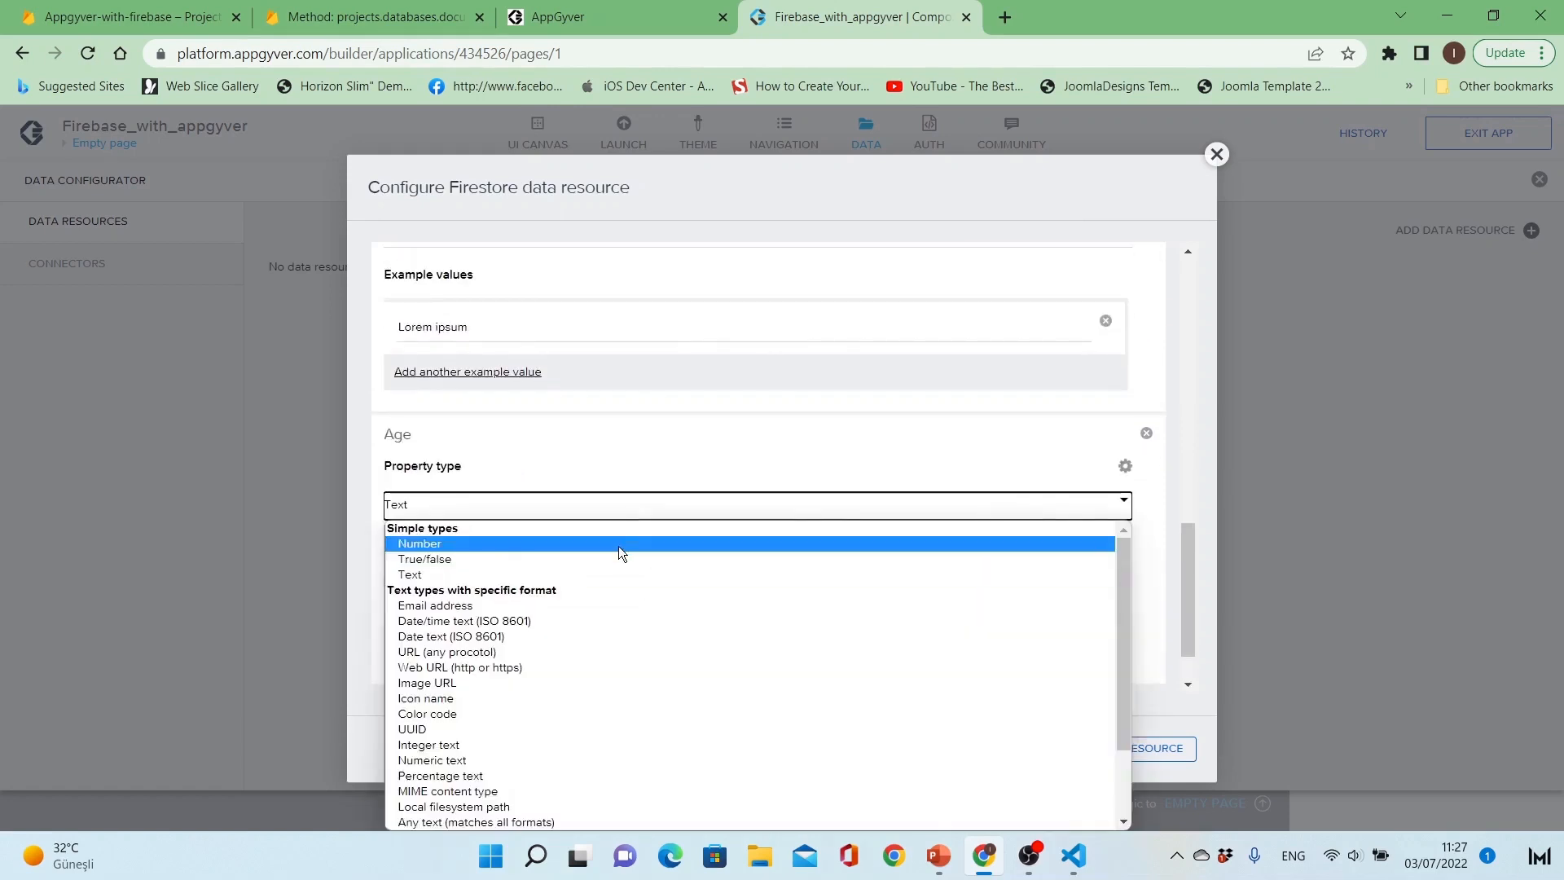
left_click(619, 545)
Step: Add a Position text property to the resource schema after Age
scroll(628, 564, "down", 2)
left_click(557, 660)
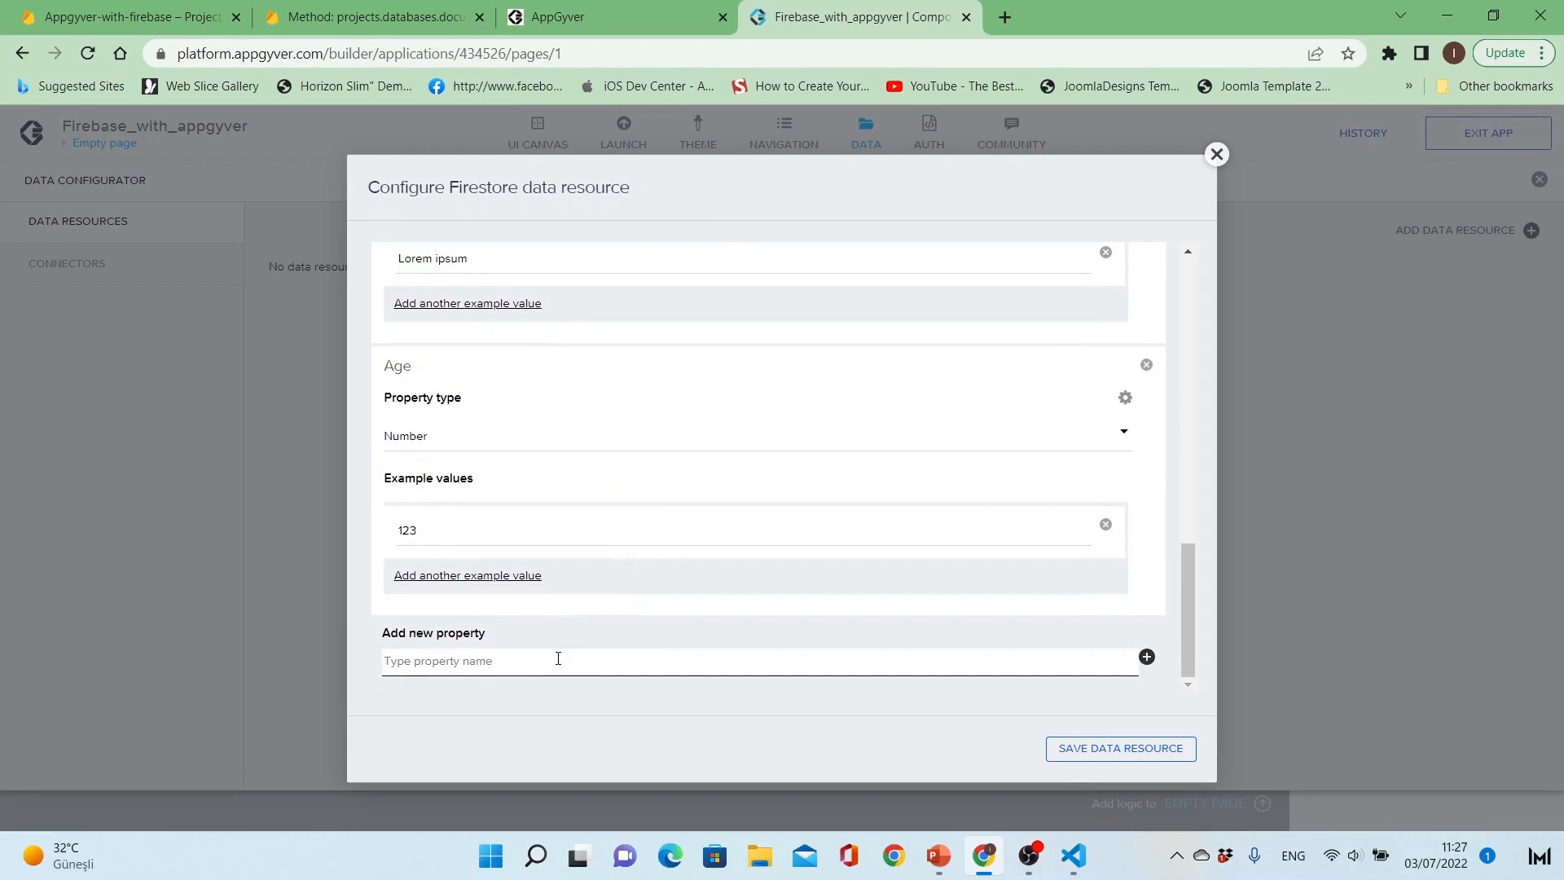
type("Position")
left_click(1146, 657)
scroll(839, 603, "down", 3)
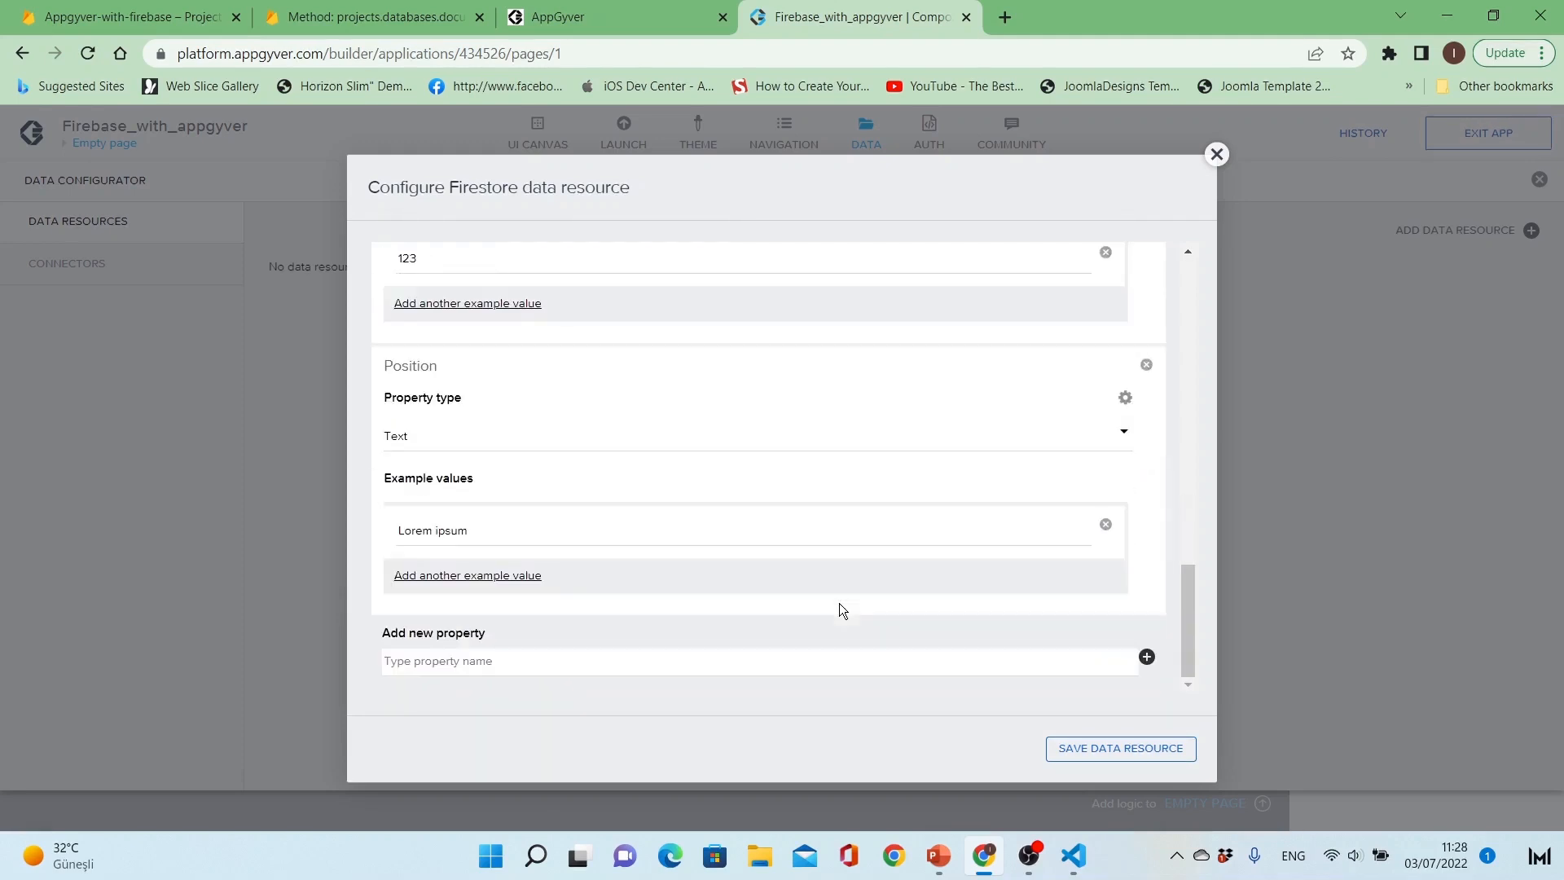
Step: Save the data resource and the app, and return from the data configurator to the page canvas
left_click(1092, 750)
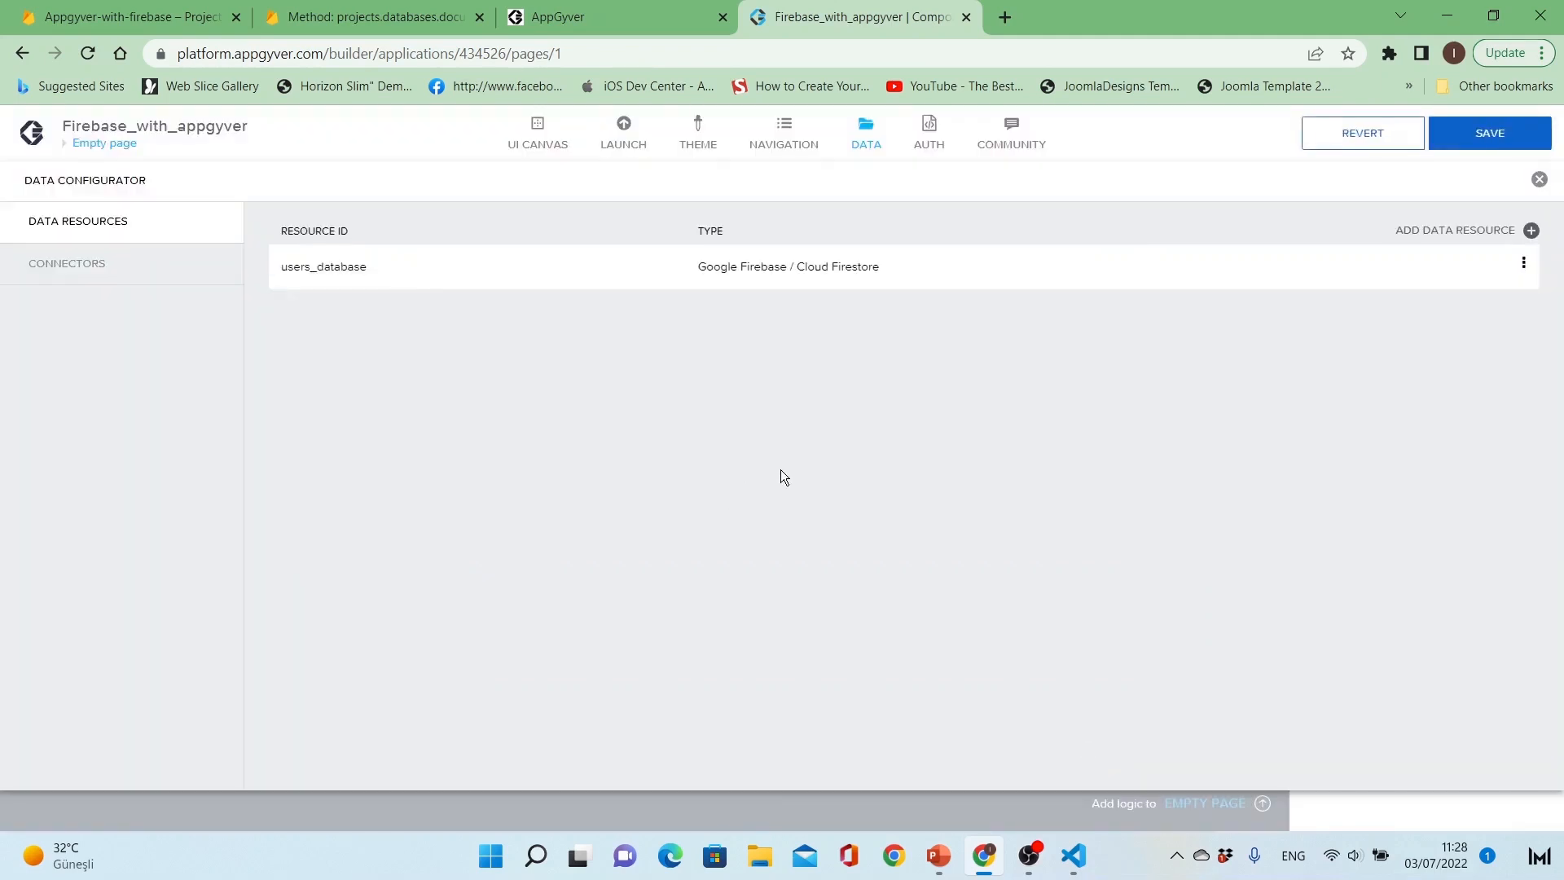
left_click(1503, 135)
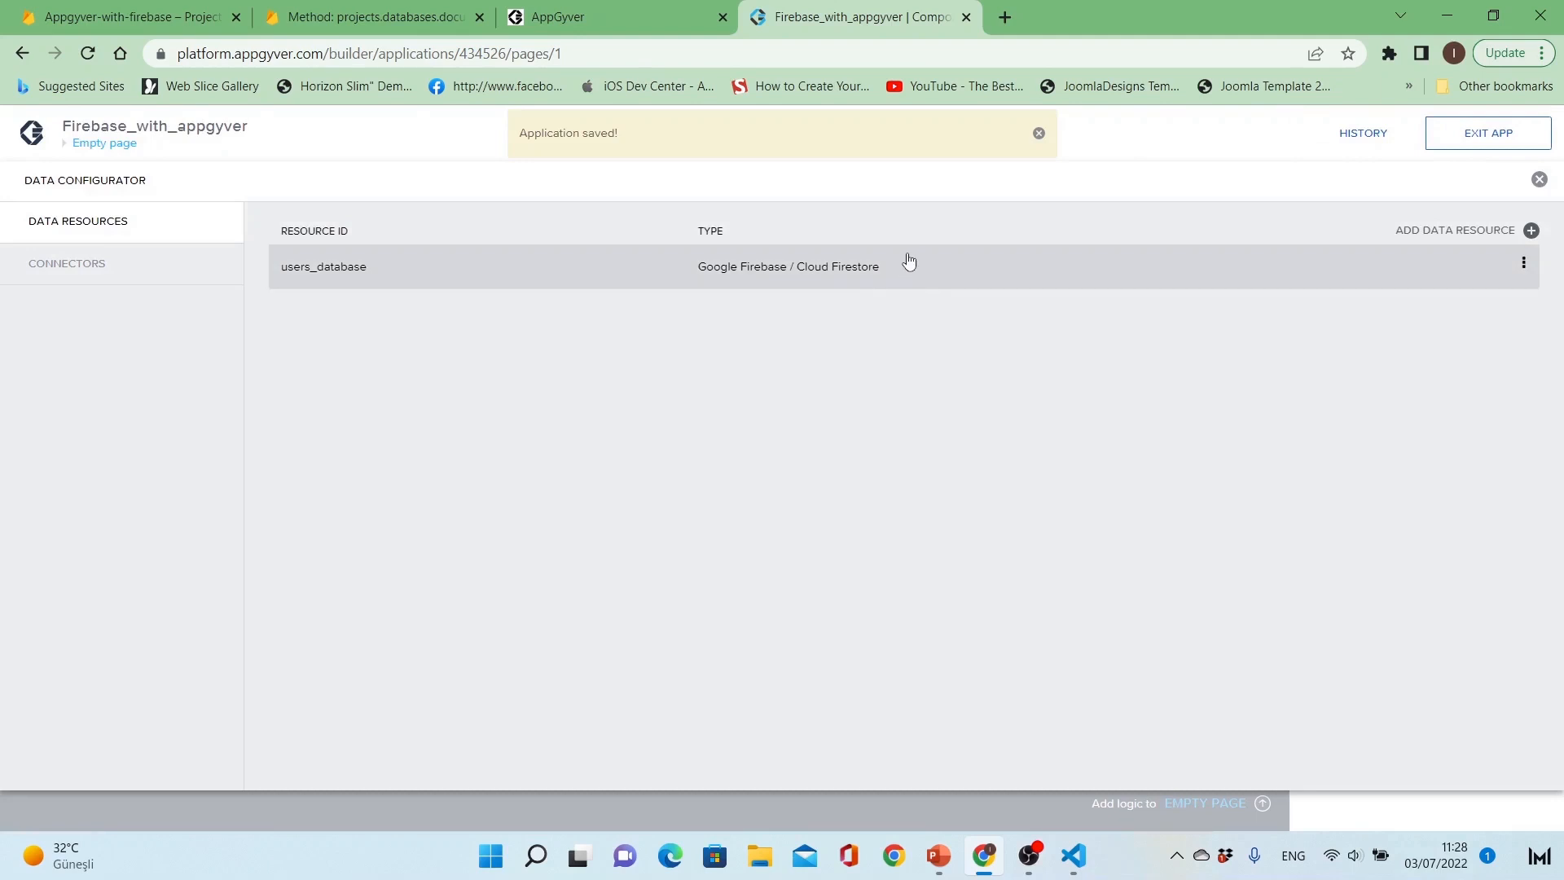
left_click(867, 133)
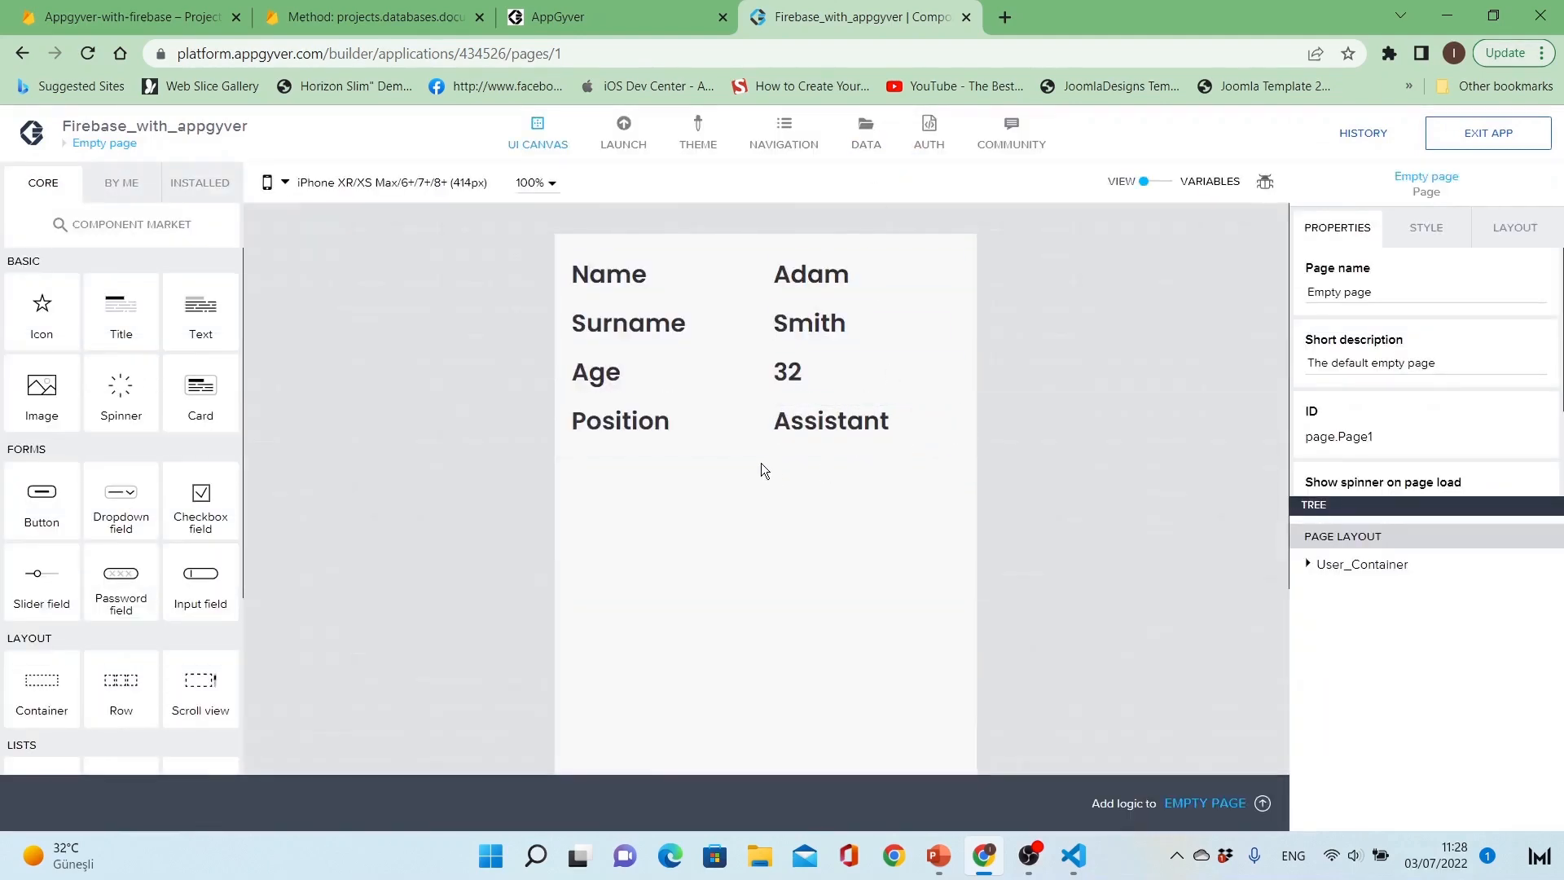
left_click(762, 429)
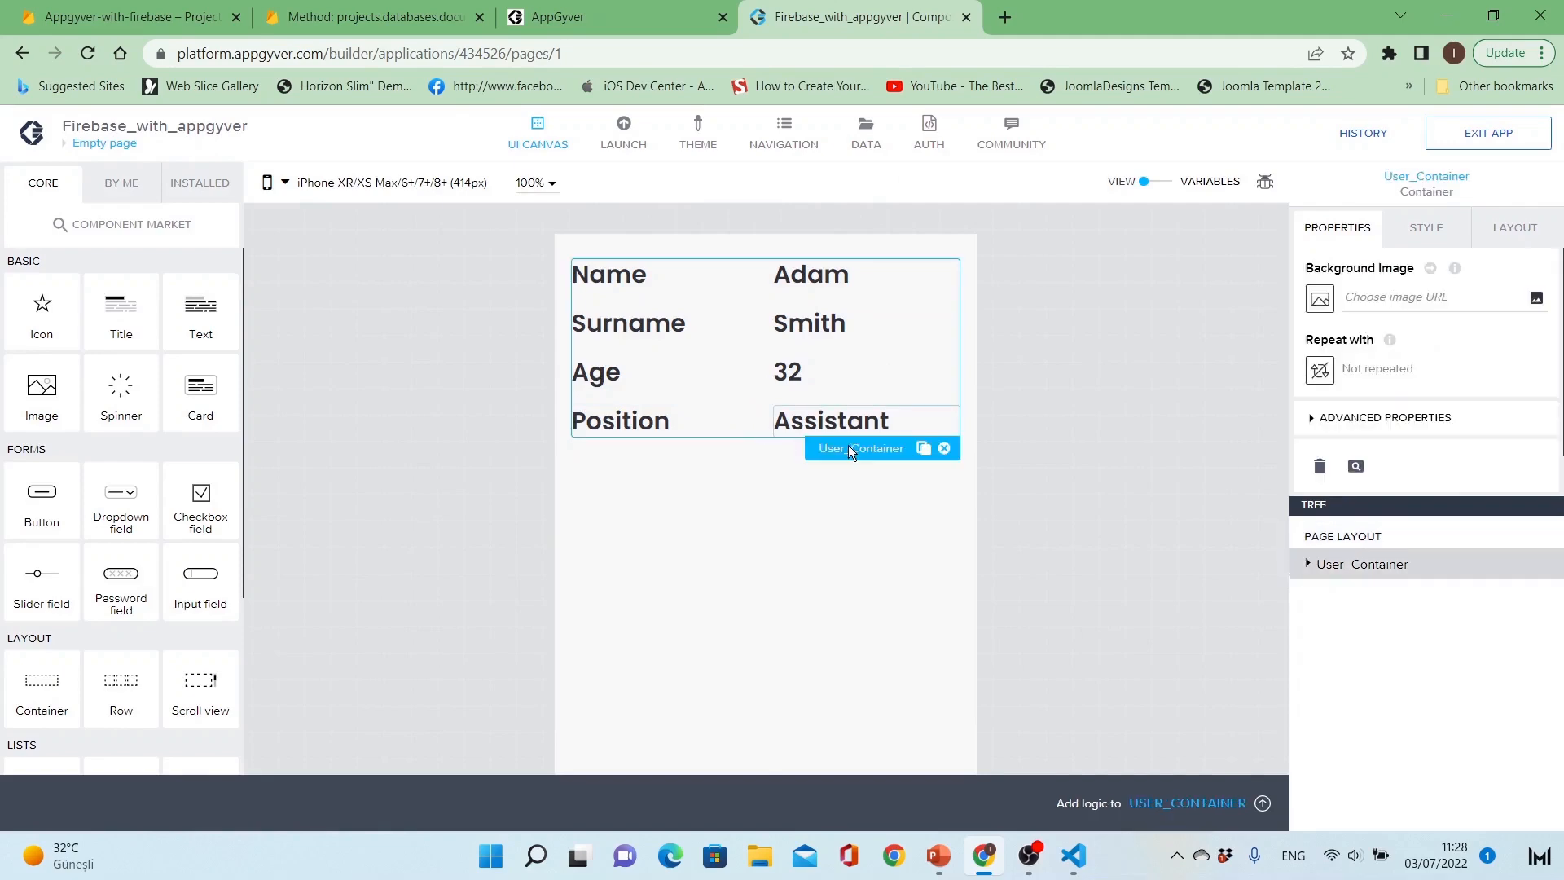
left_click(1320, 370)
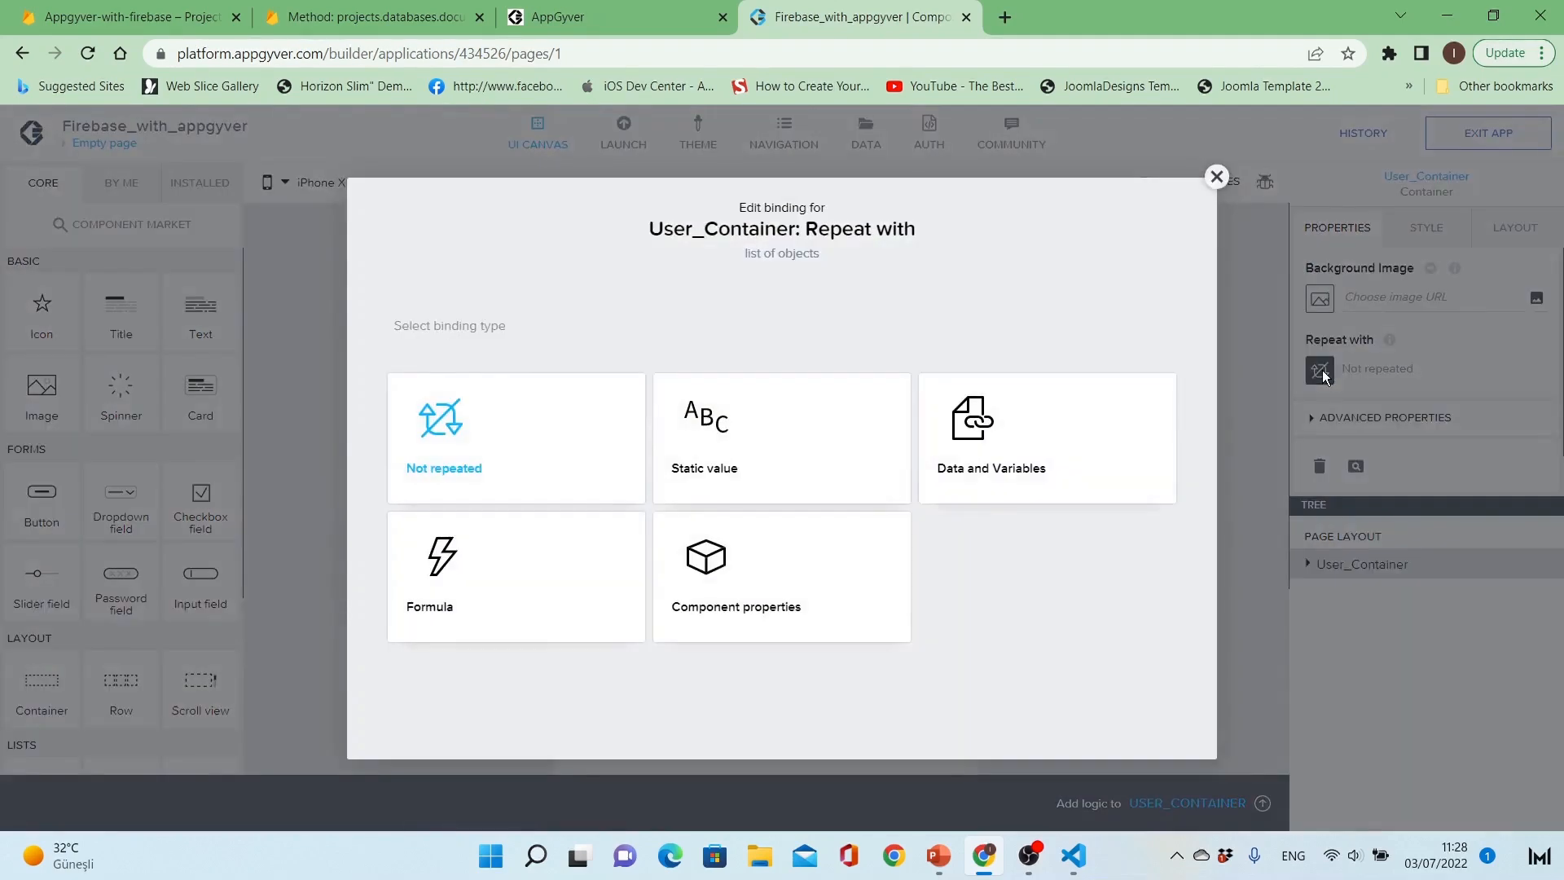
left_click(1041, 497)
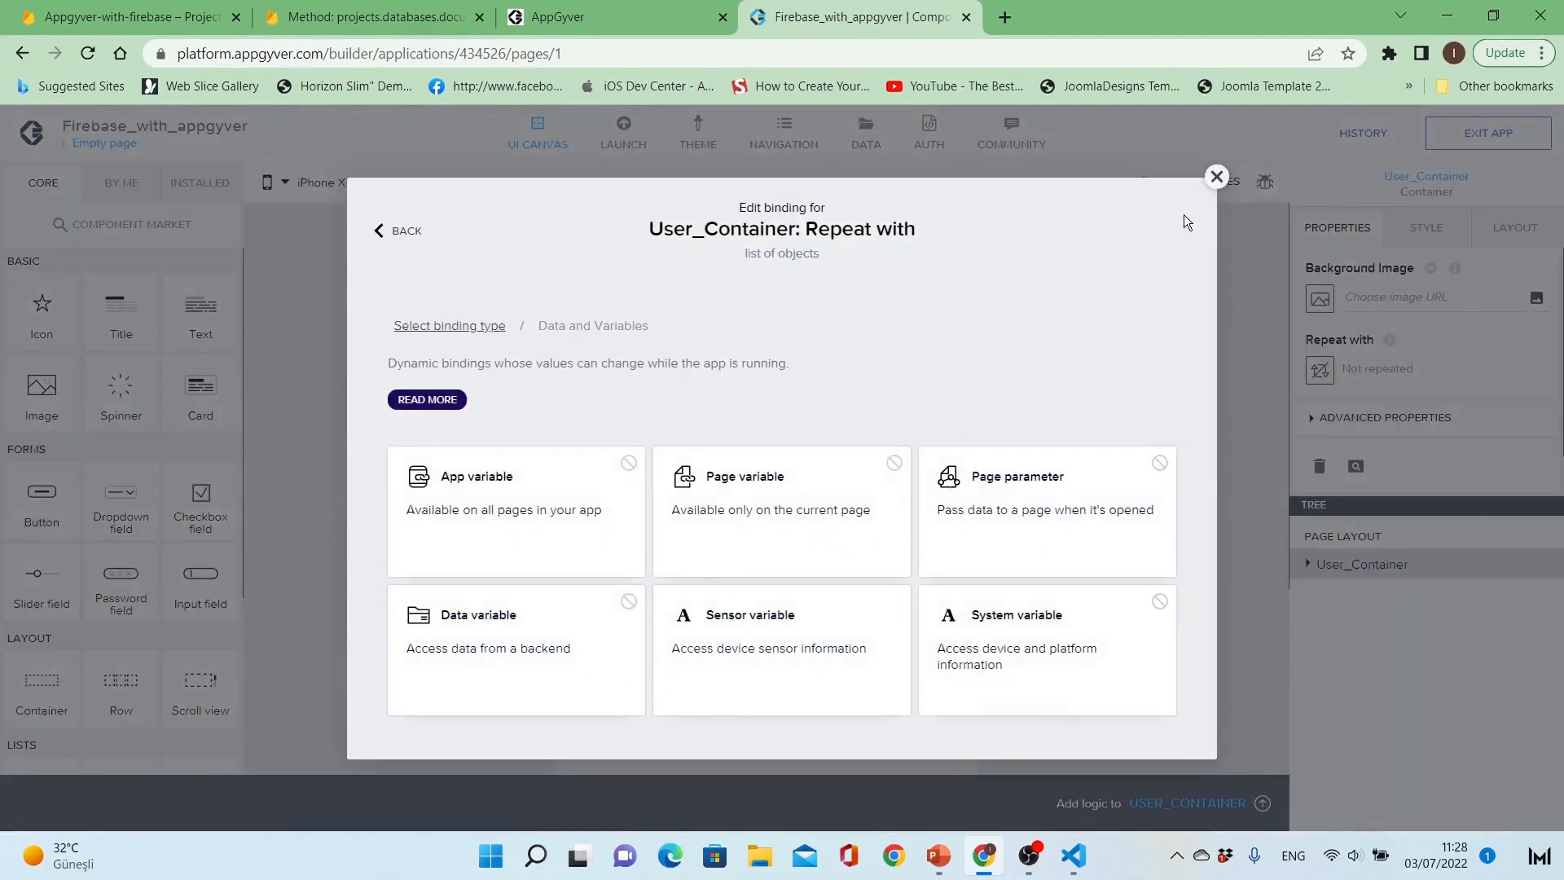
left_click(1217, 177)
left_click(1176, 315)
left_click(866, 139)
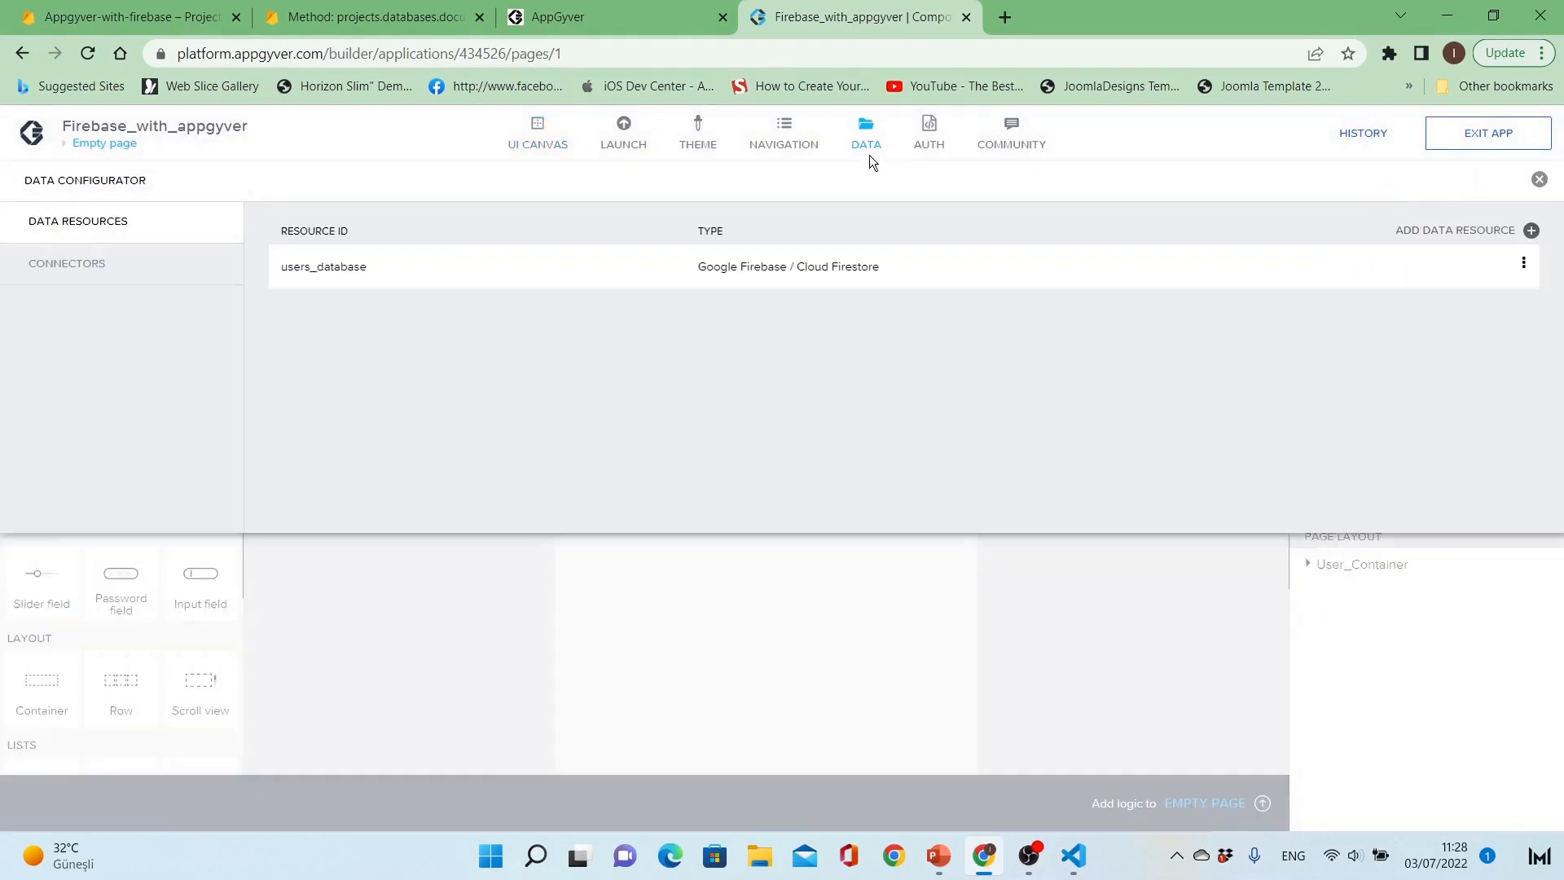
left_click(877, 150)
Step: Add a data variable to the page based on the users_database resource
left_click(1163, 181)
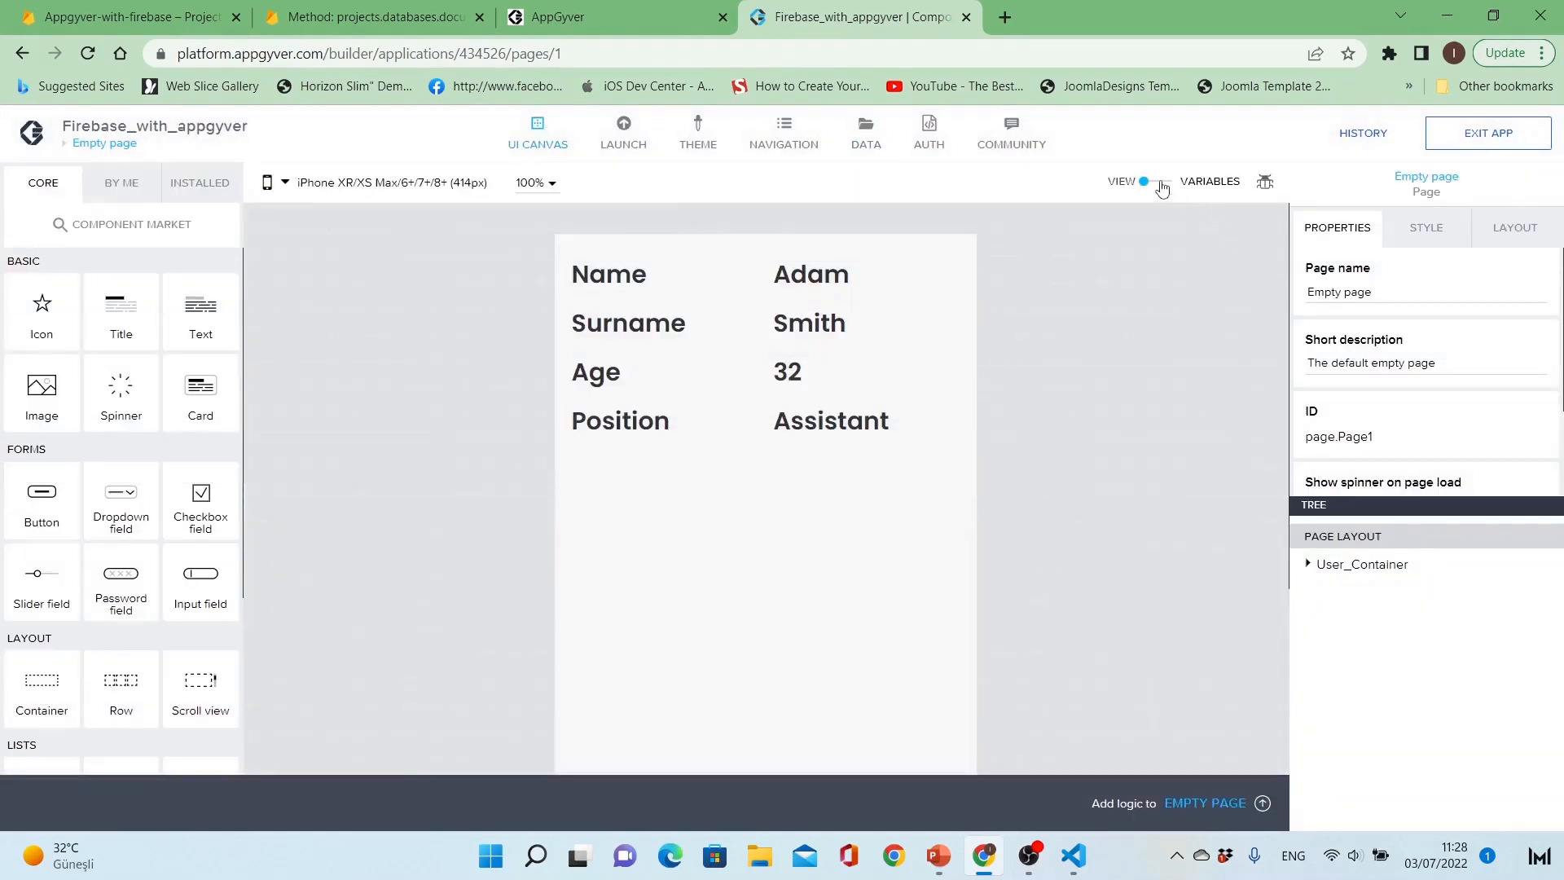
left_click(96, 365)
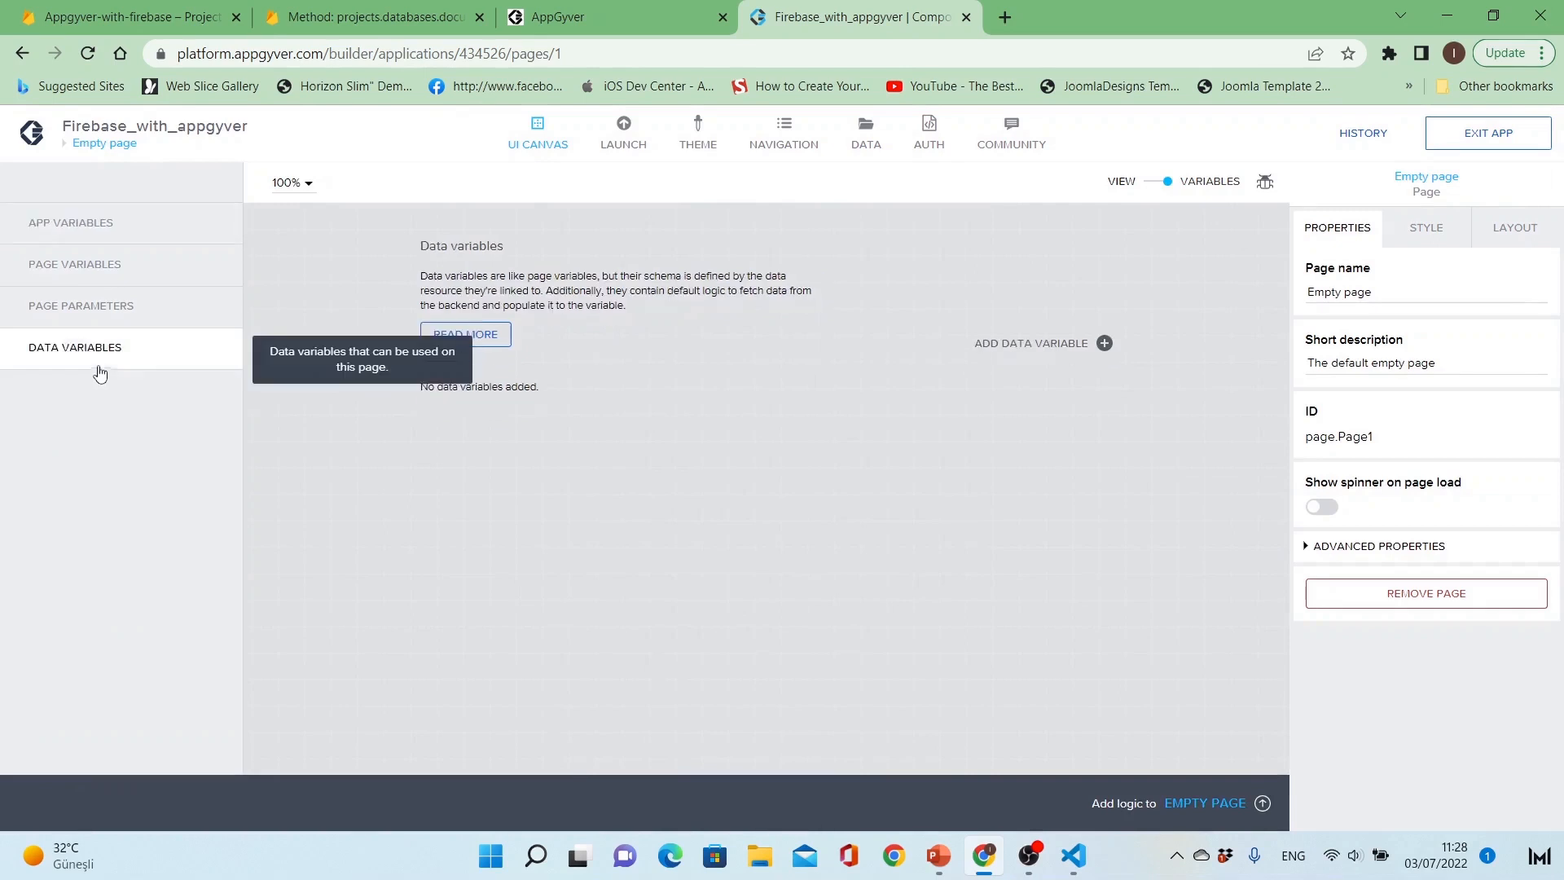
left_click(1010, 347)
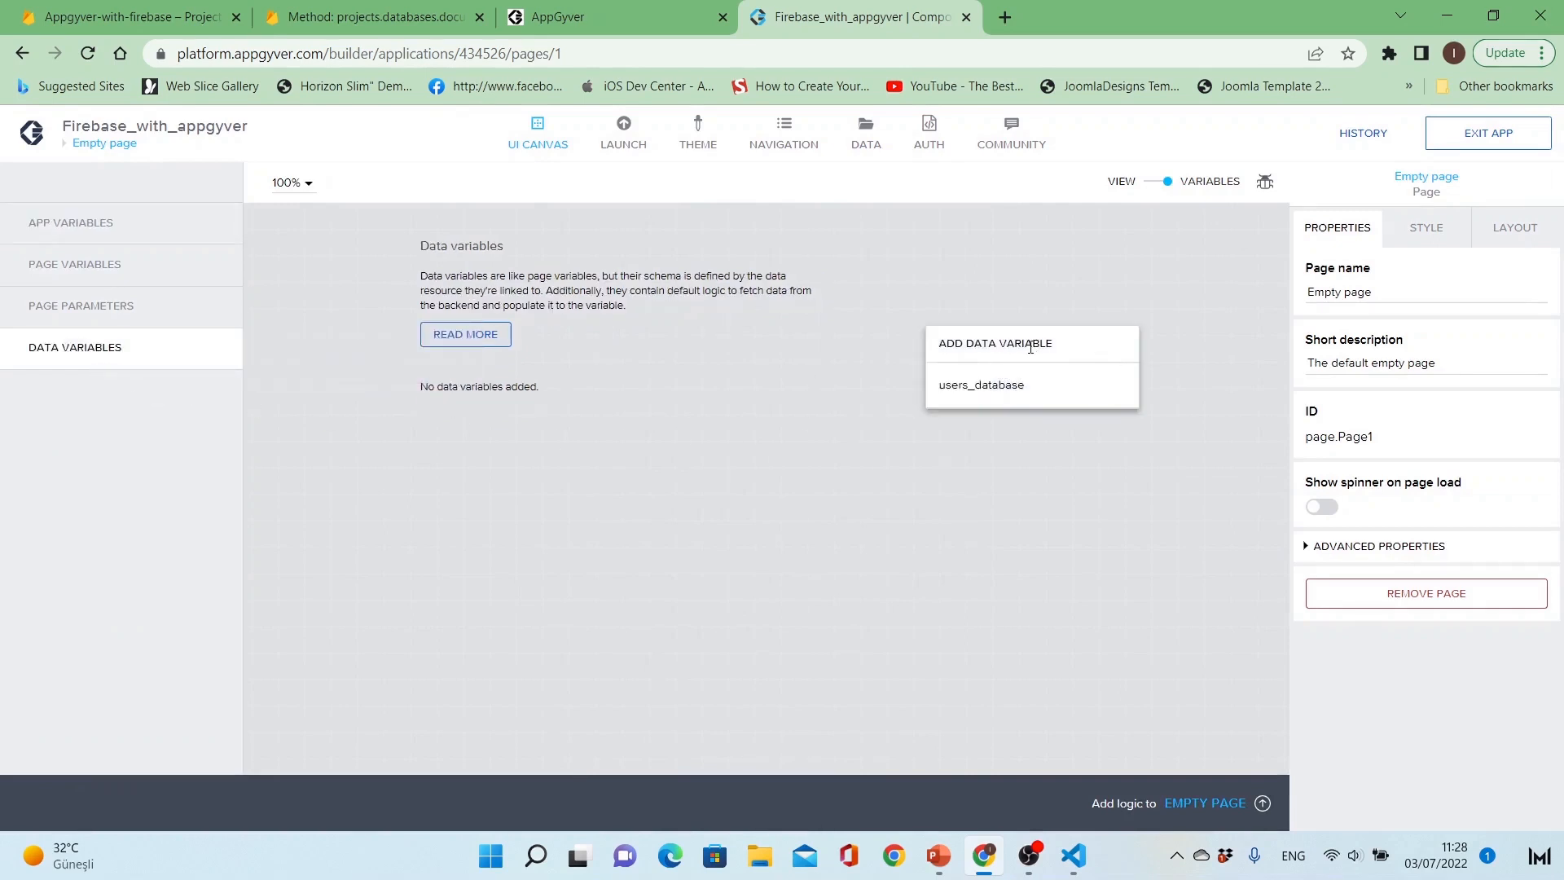
left_click(1004, 386)
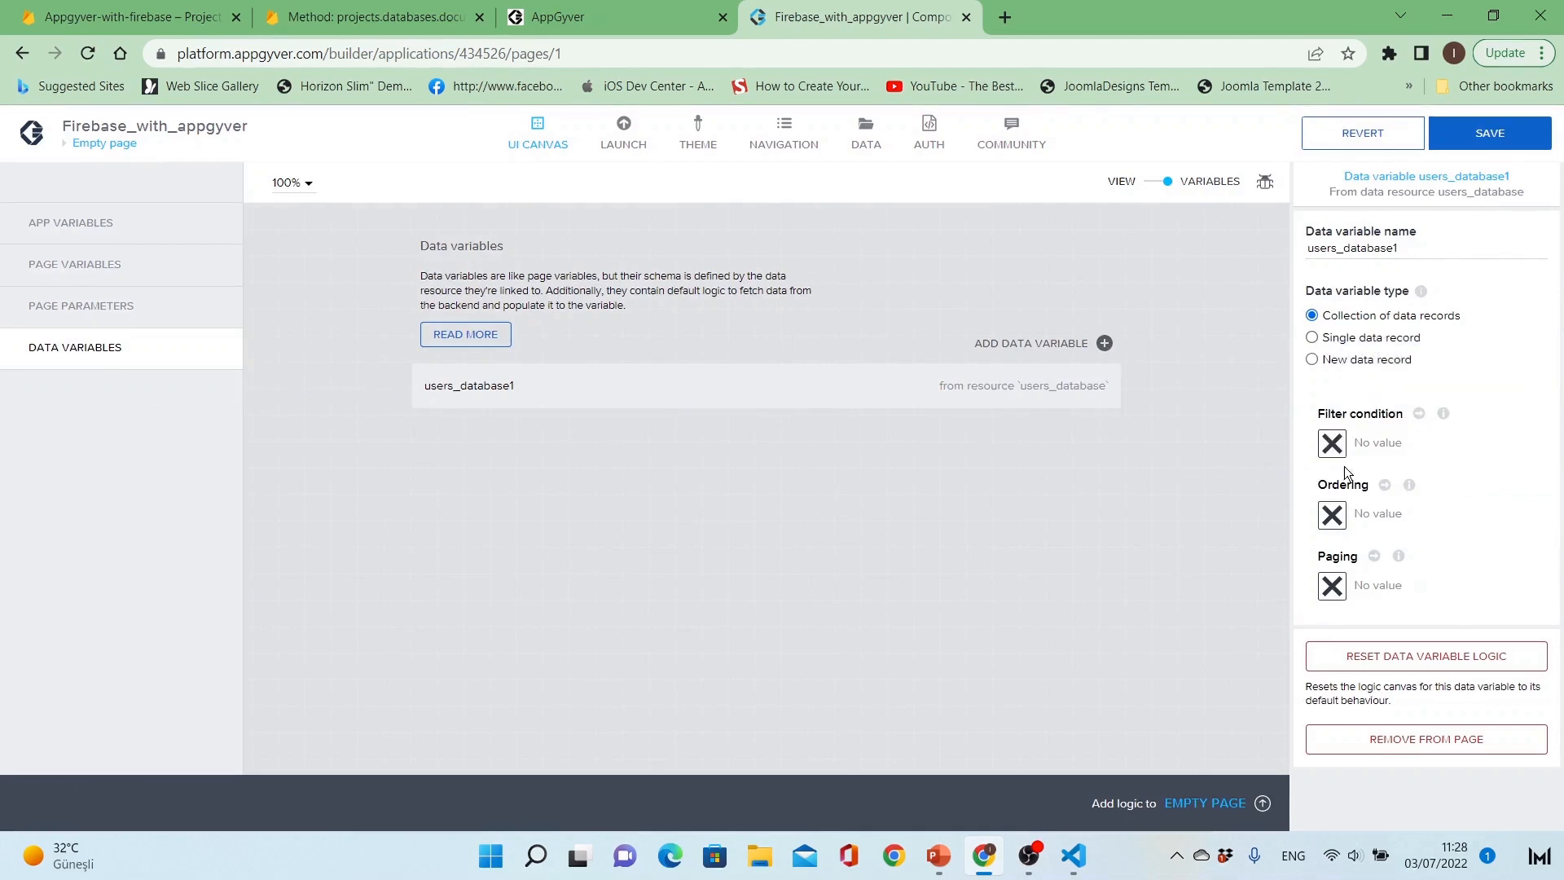
Step: Rename the new data variable to users_database and save the app
left_click(1426, 252)
key("BackSpace")
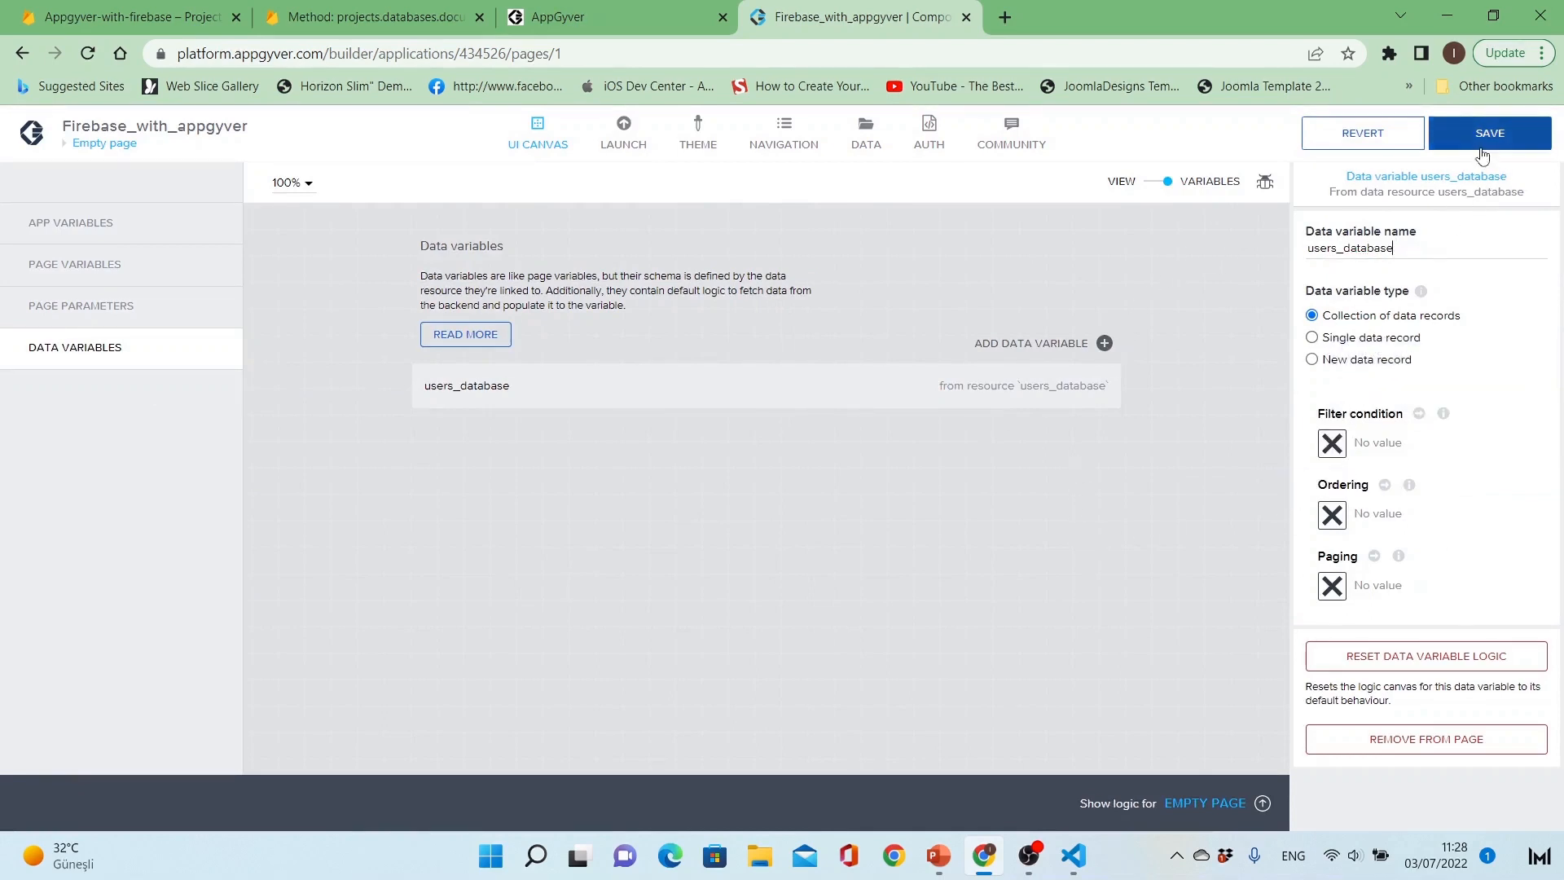
left_click(1480, 140)
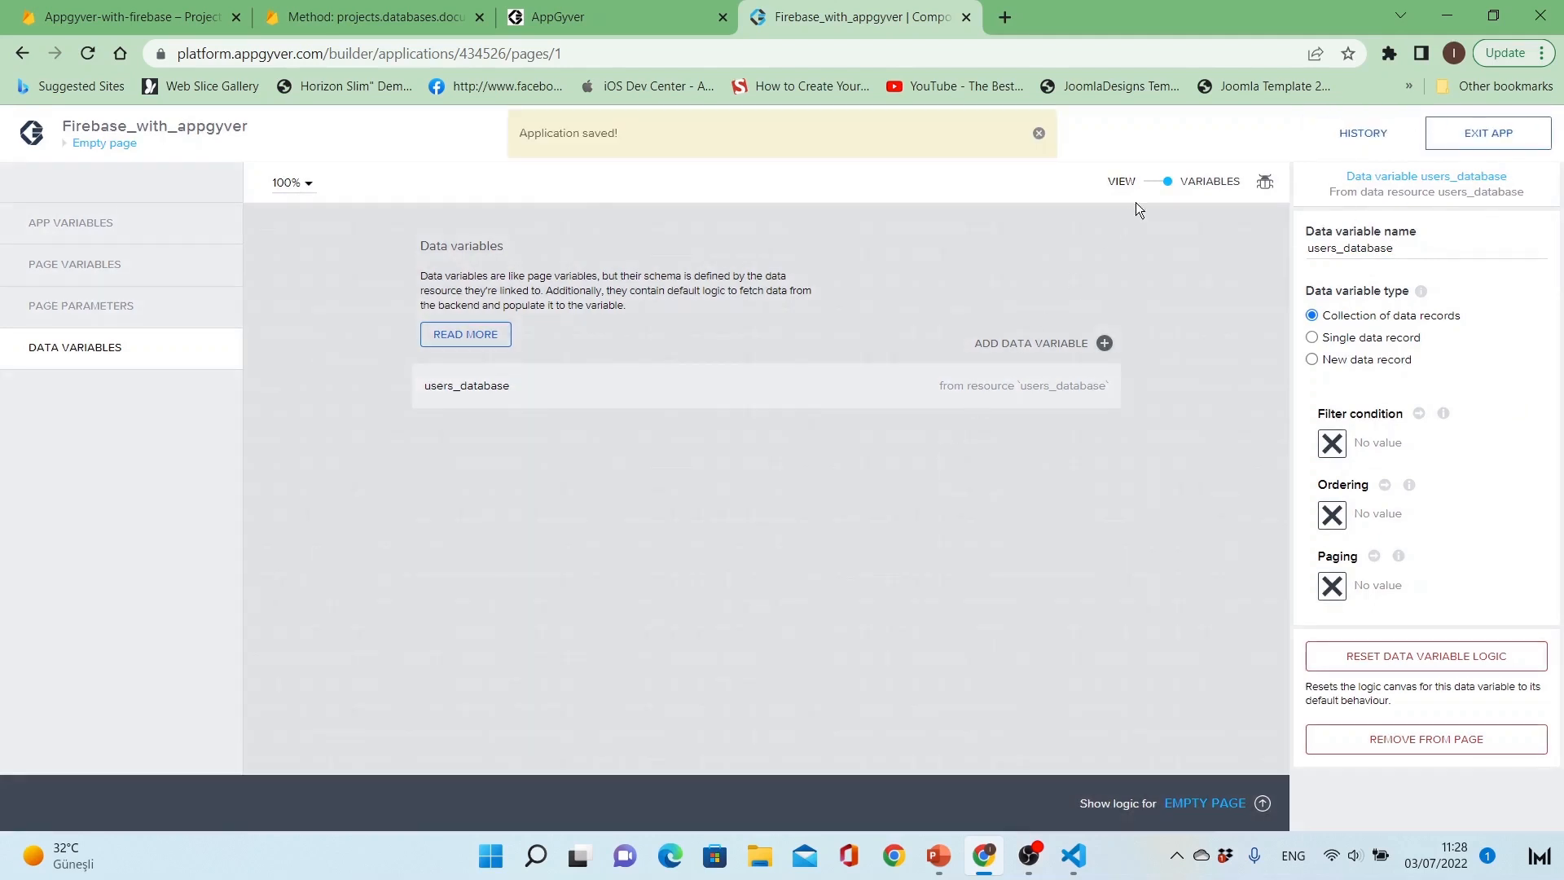
Step: Return to the page view and bind User_Container's Repeat with property to the users_database data variable
left_click(1148, 184)
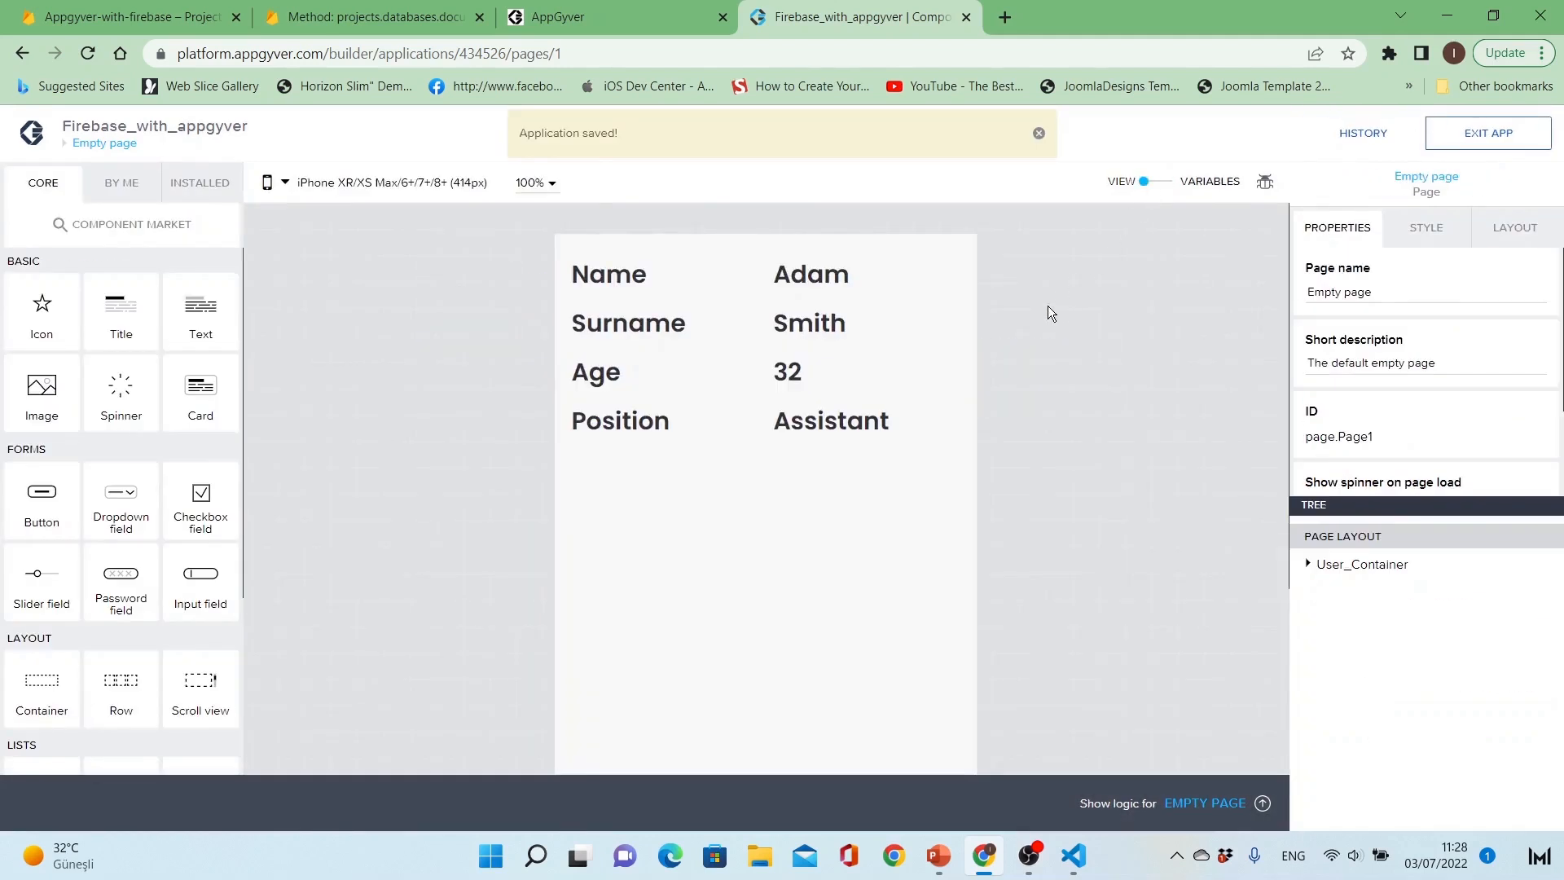
left_click(759, 423)
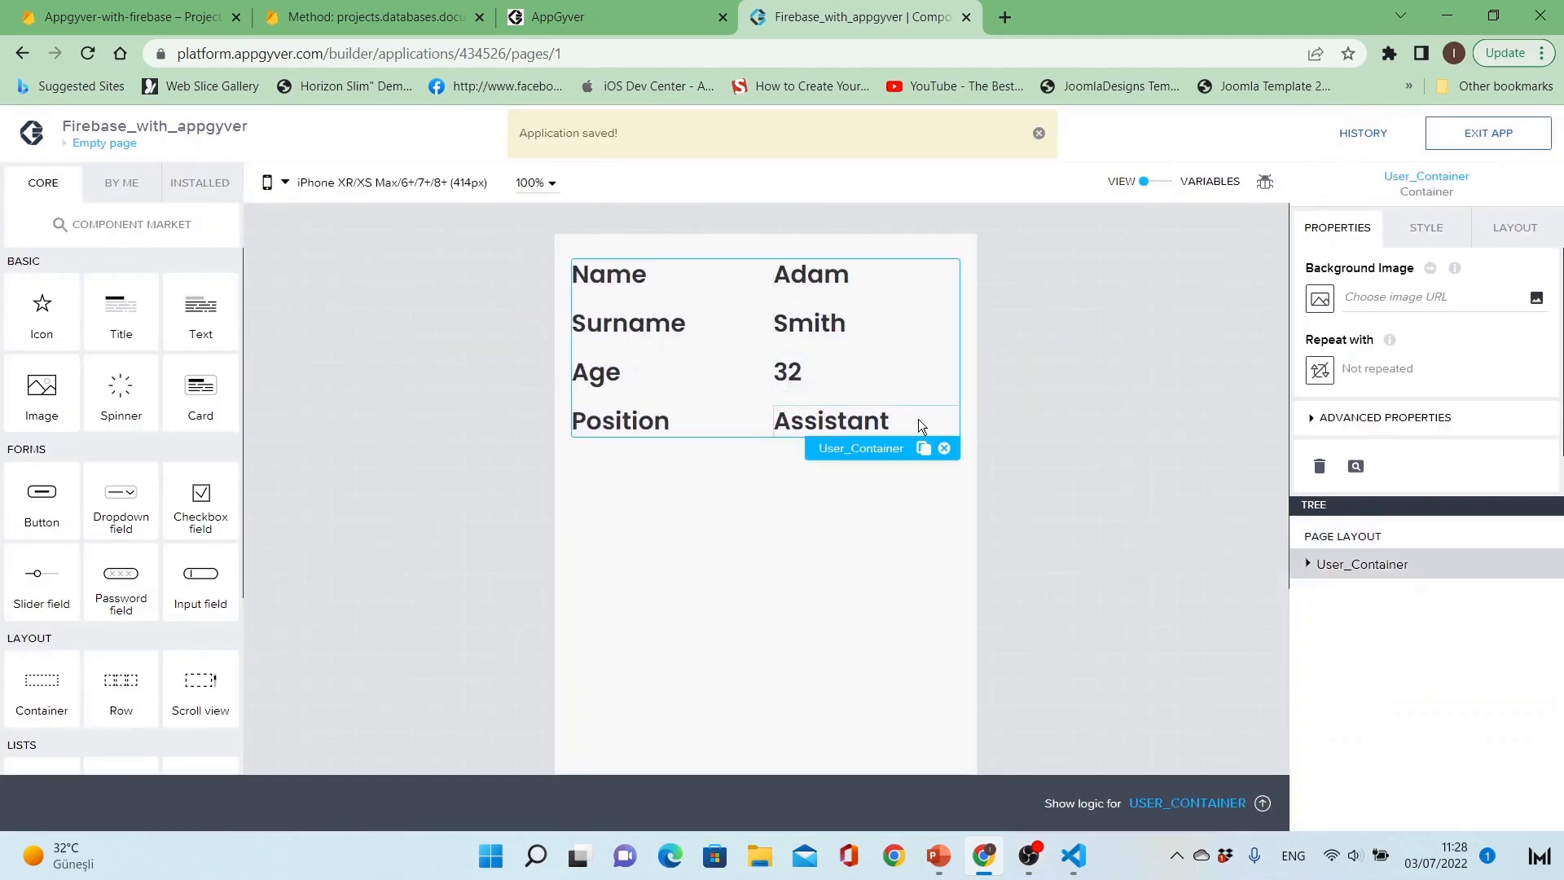
left_click(1321, 371)
left_click(1038, 491)
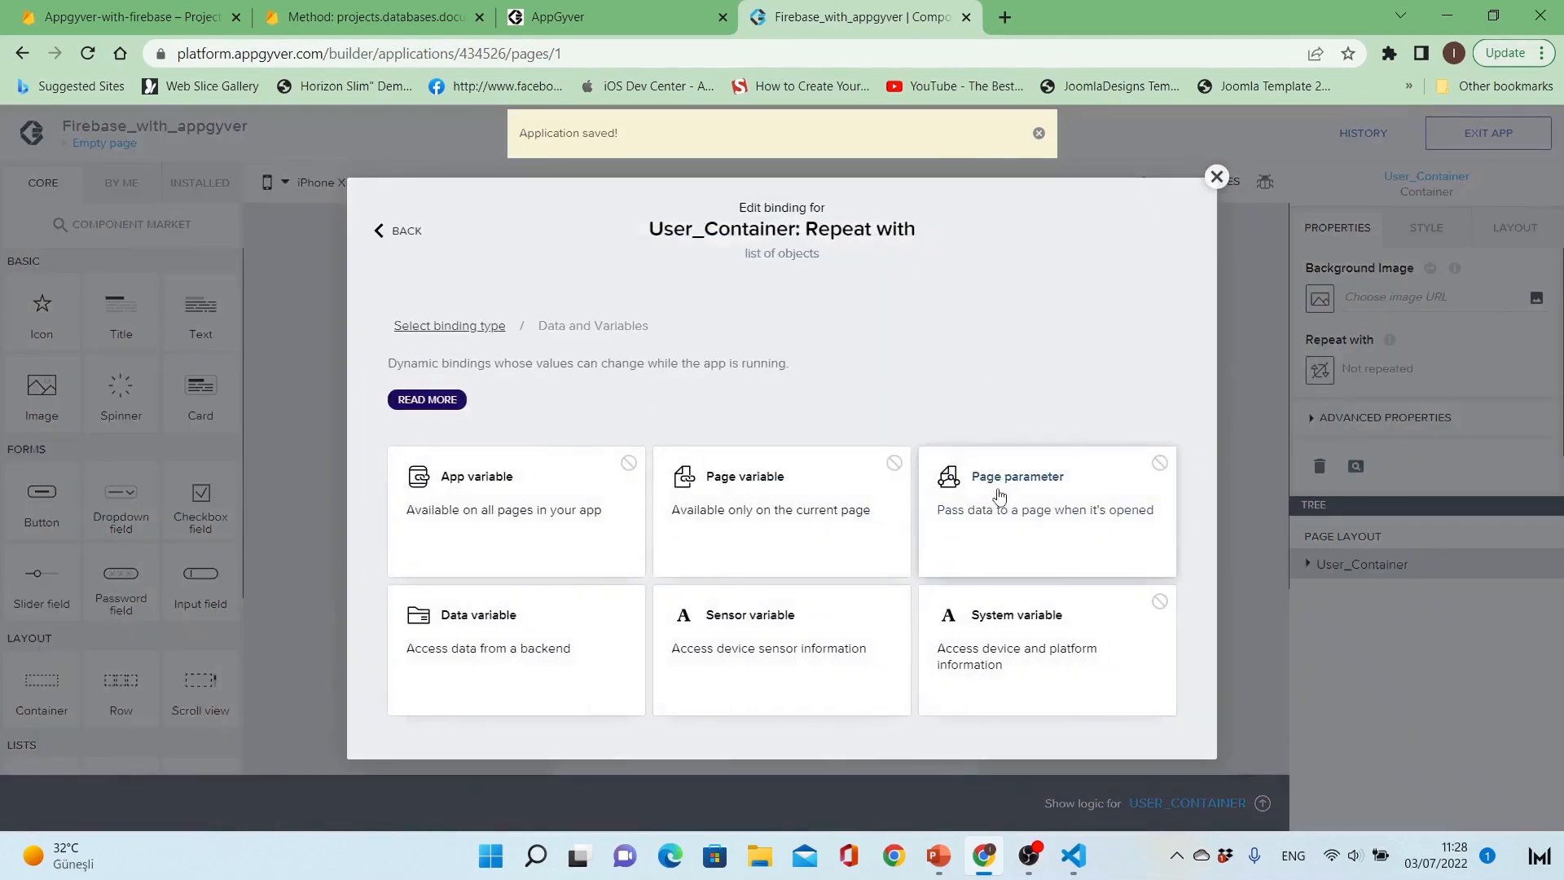
left_click(564, 682)
left_click(544, 501)
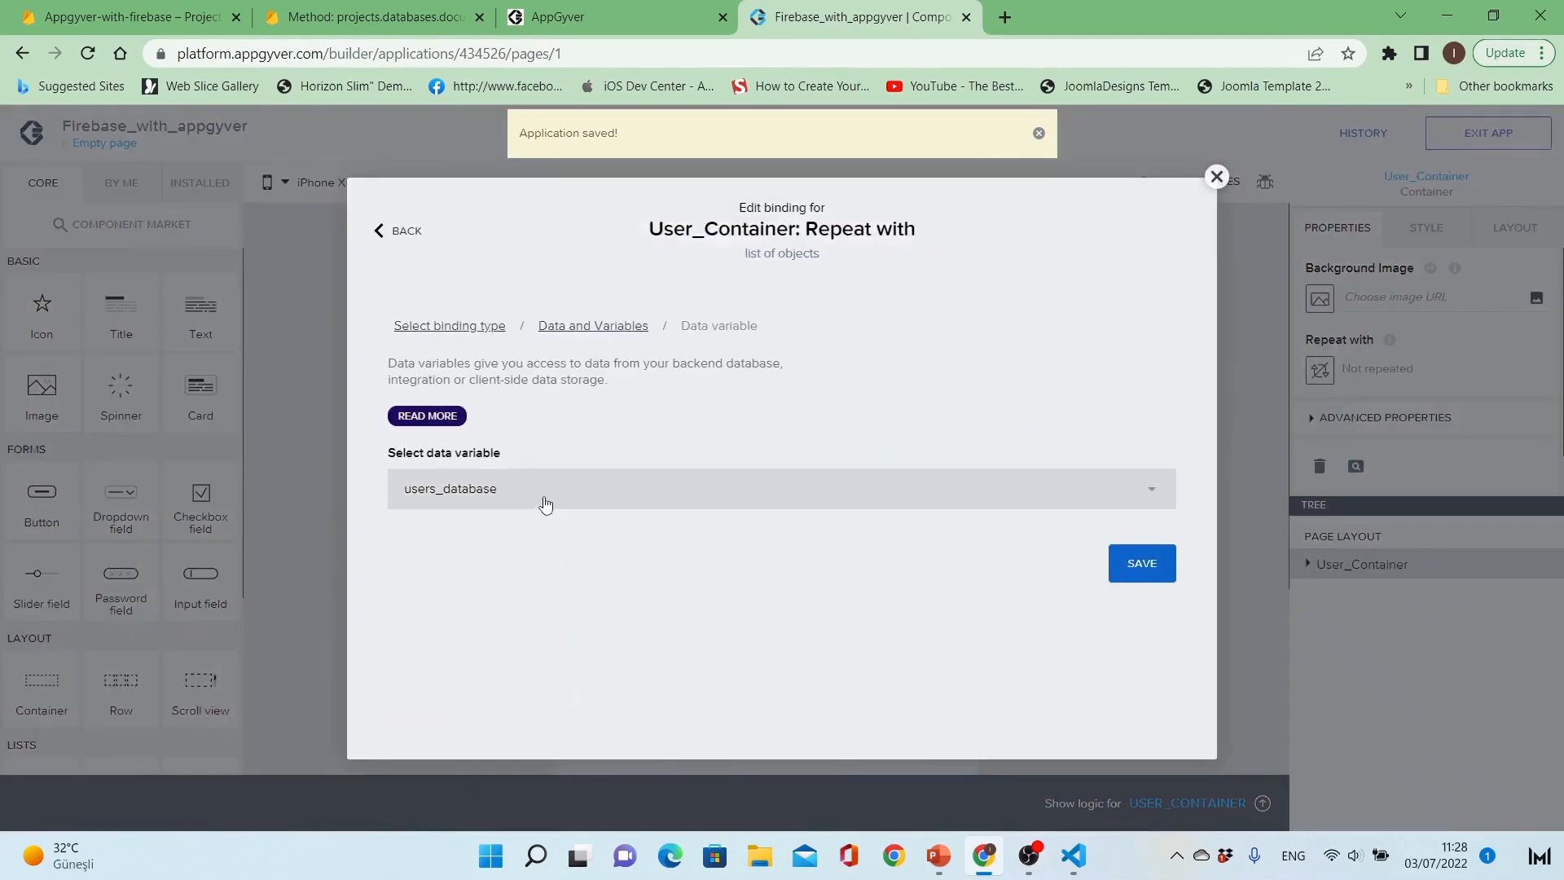
left_click(1139, 567)
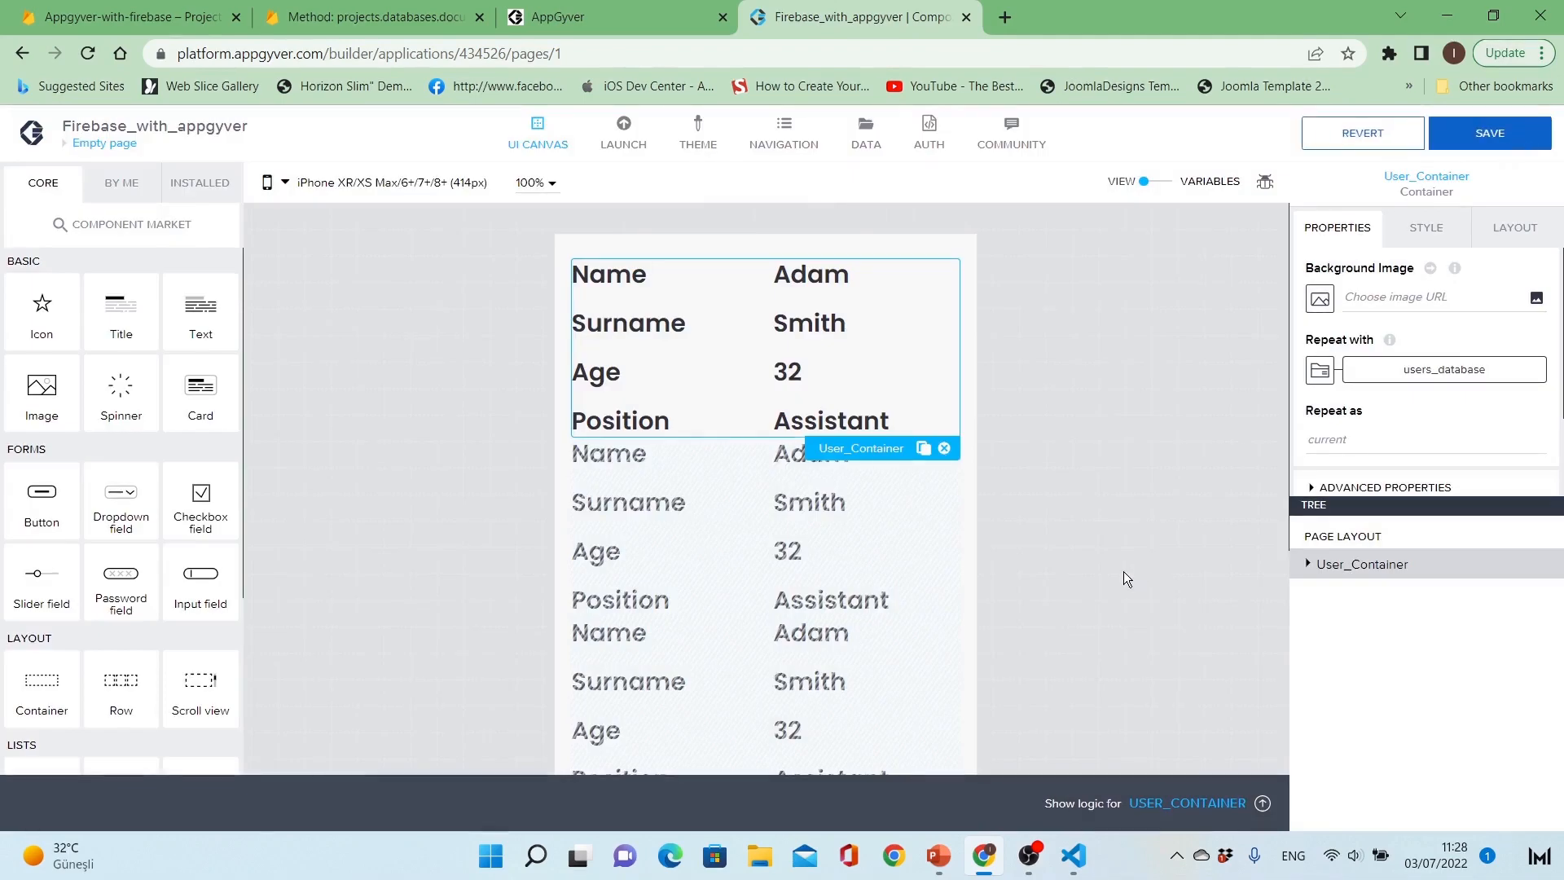
left_click(1099, 557)
Step: Bind the Content of Name_value to the repeated data item's current.Name property
left_click(869, 277)
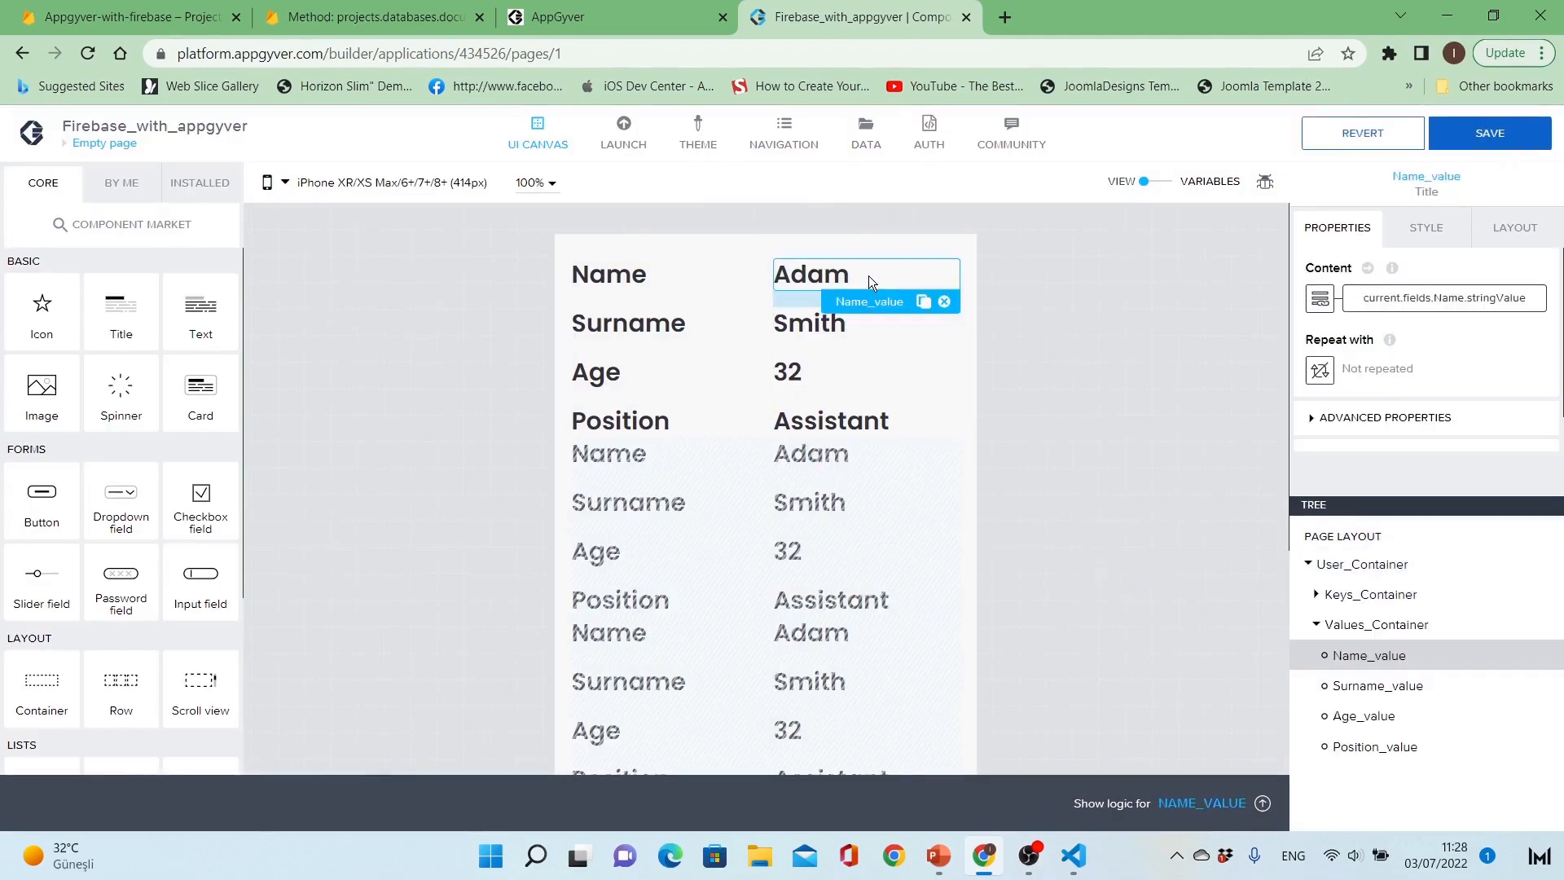
left_click(1321, 299)
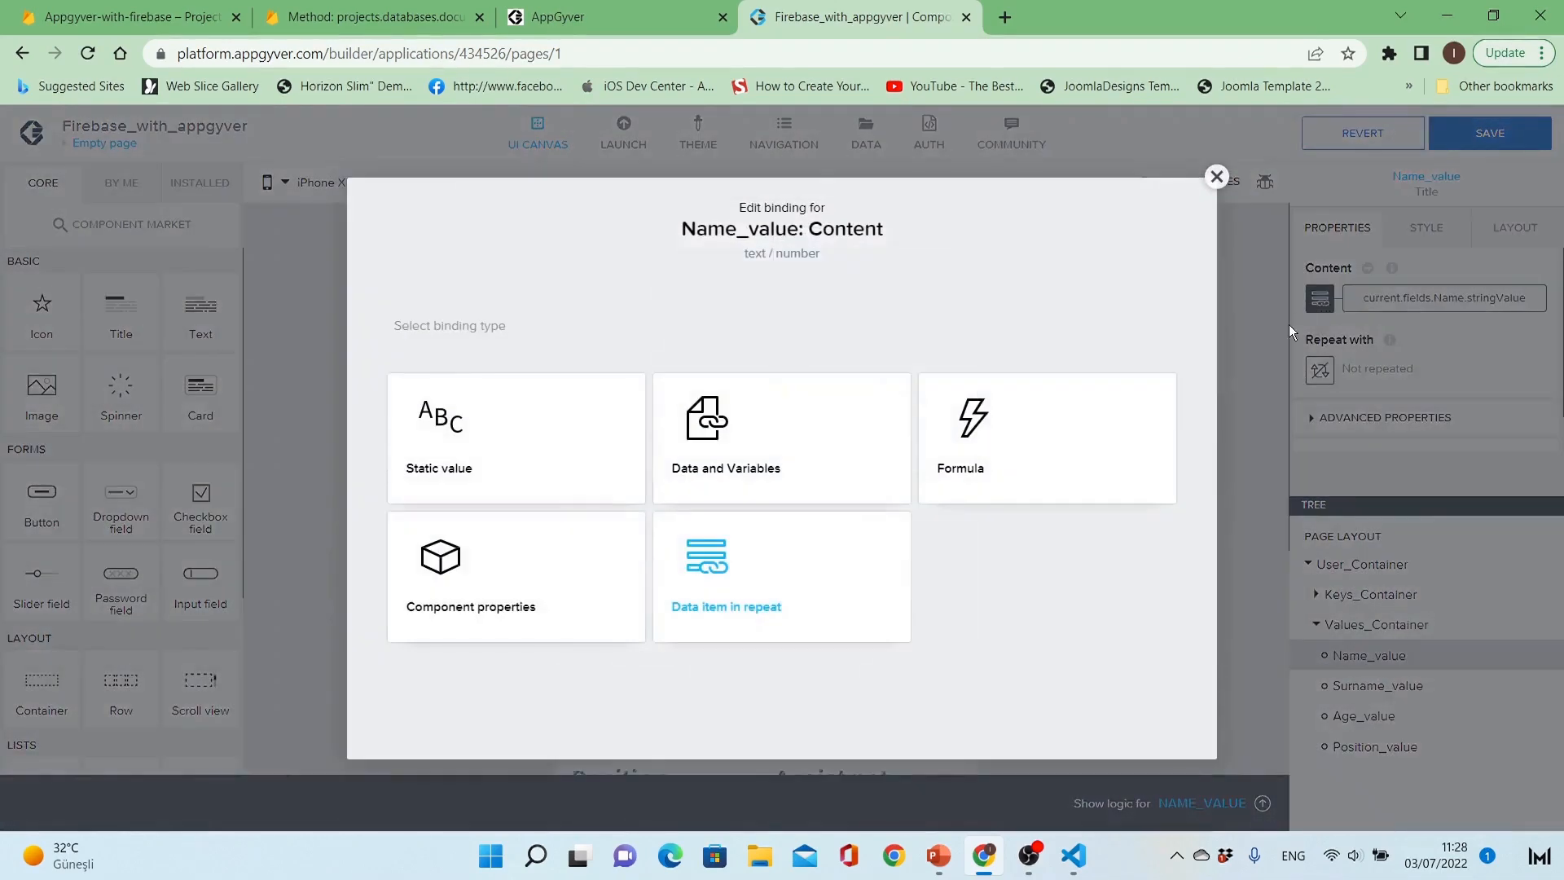
left_click(839, 567)
left_click(722, 515)
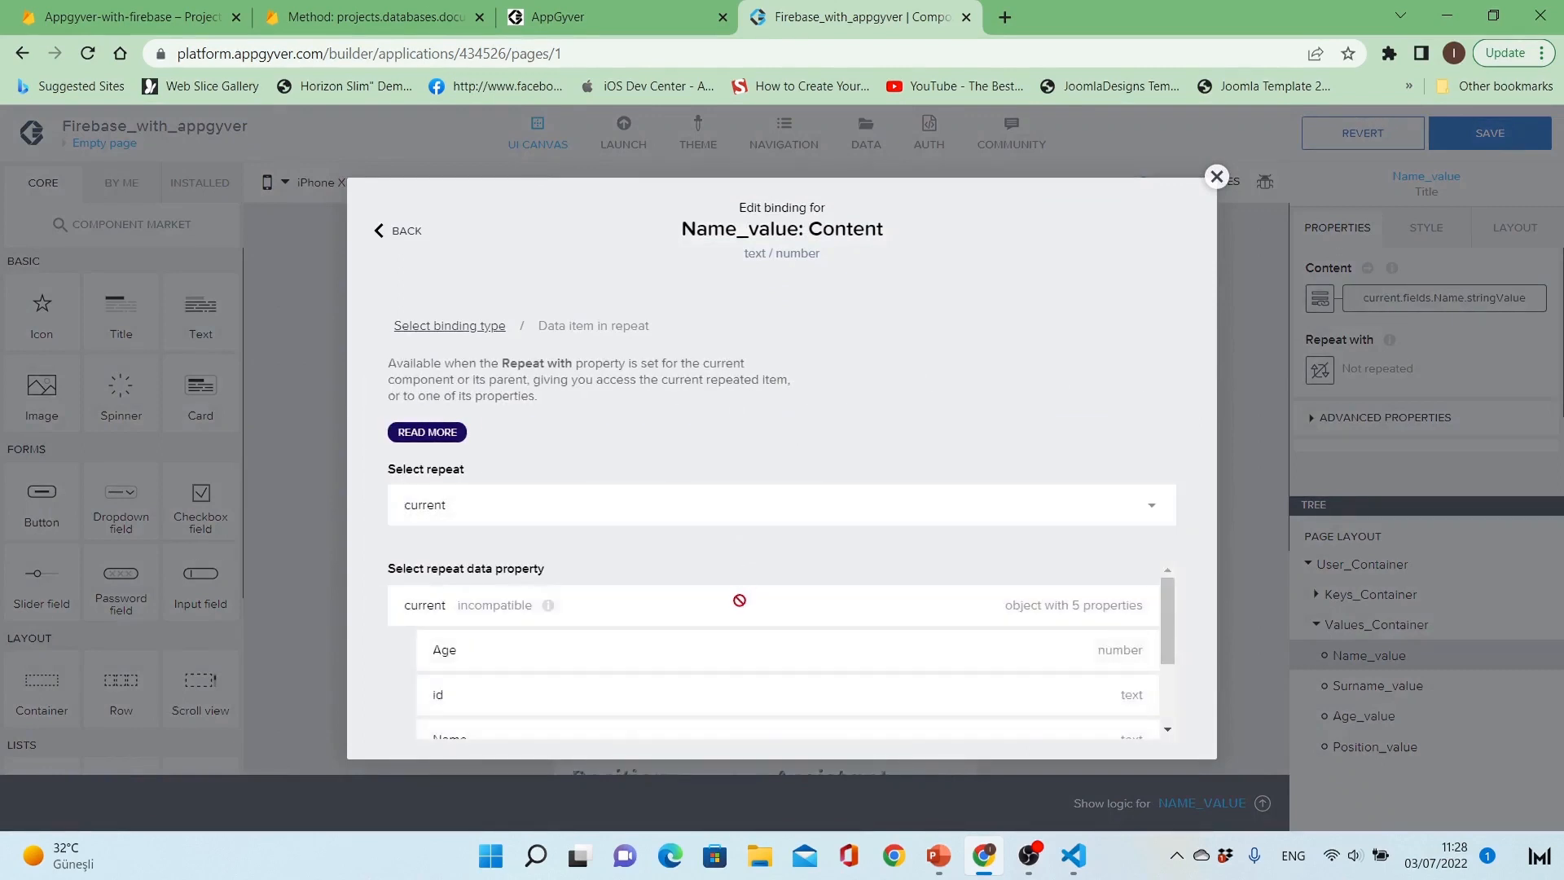
scroll(738, 605, "down", 2)
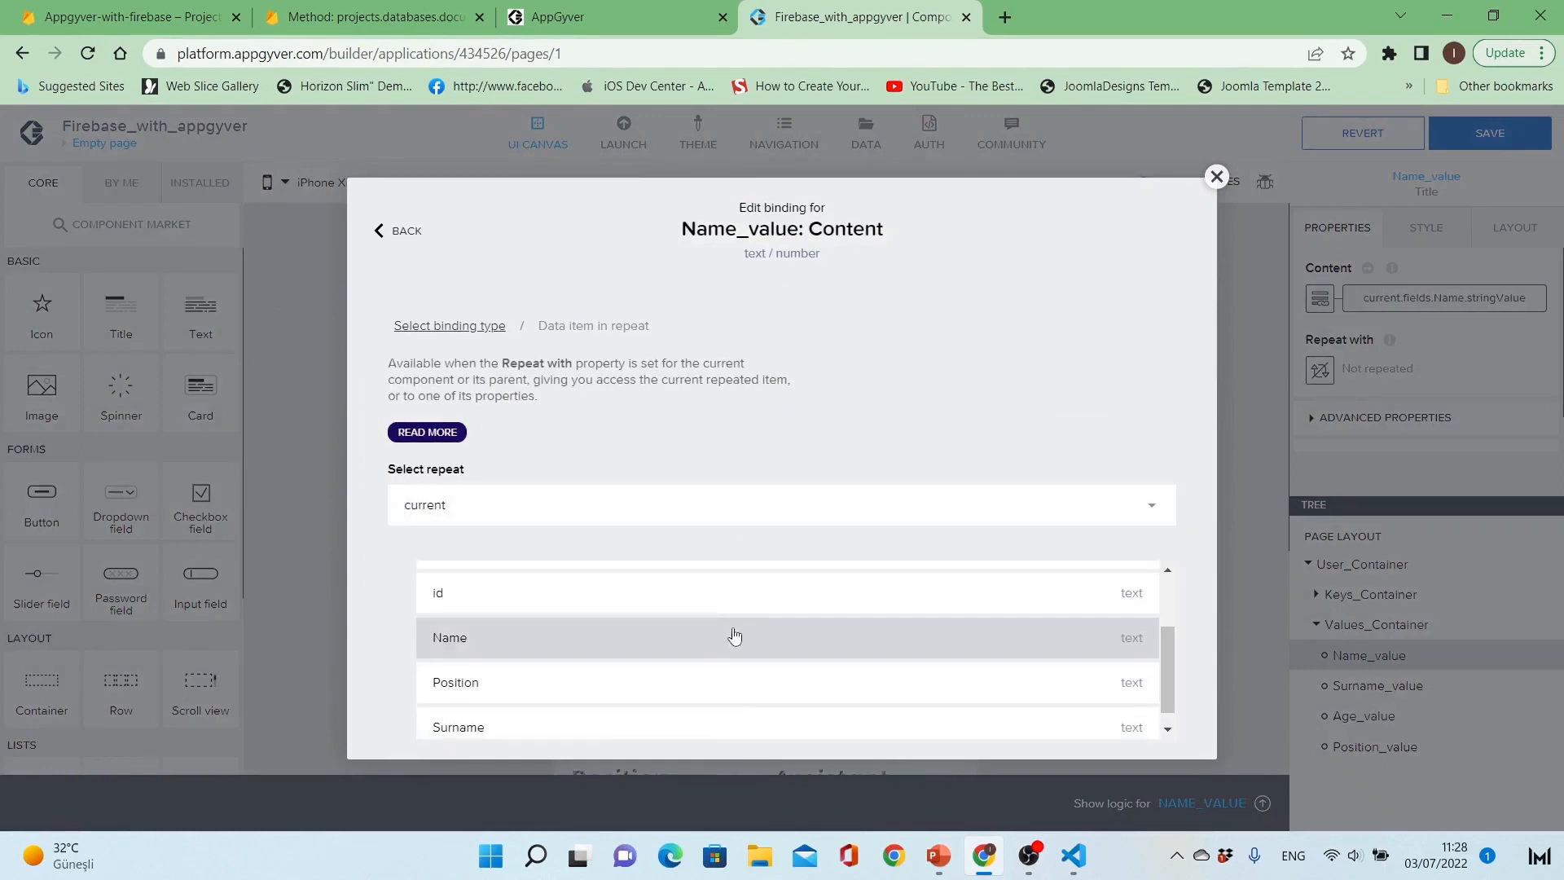
left_click(736, 637)
scroll(942, 657, "down", 1)
left_click(1136, 728)
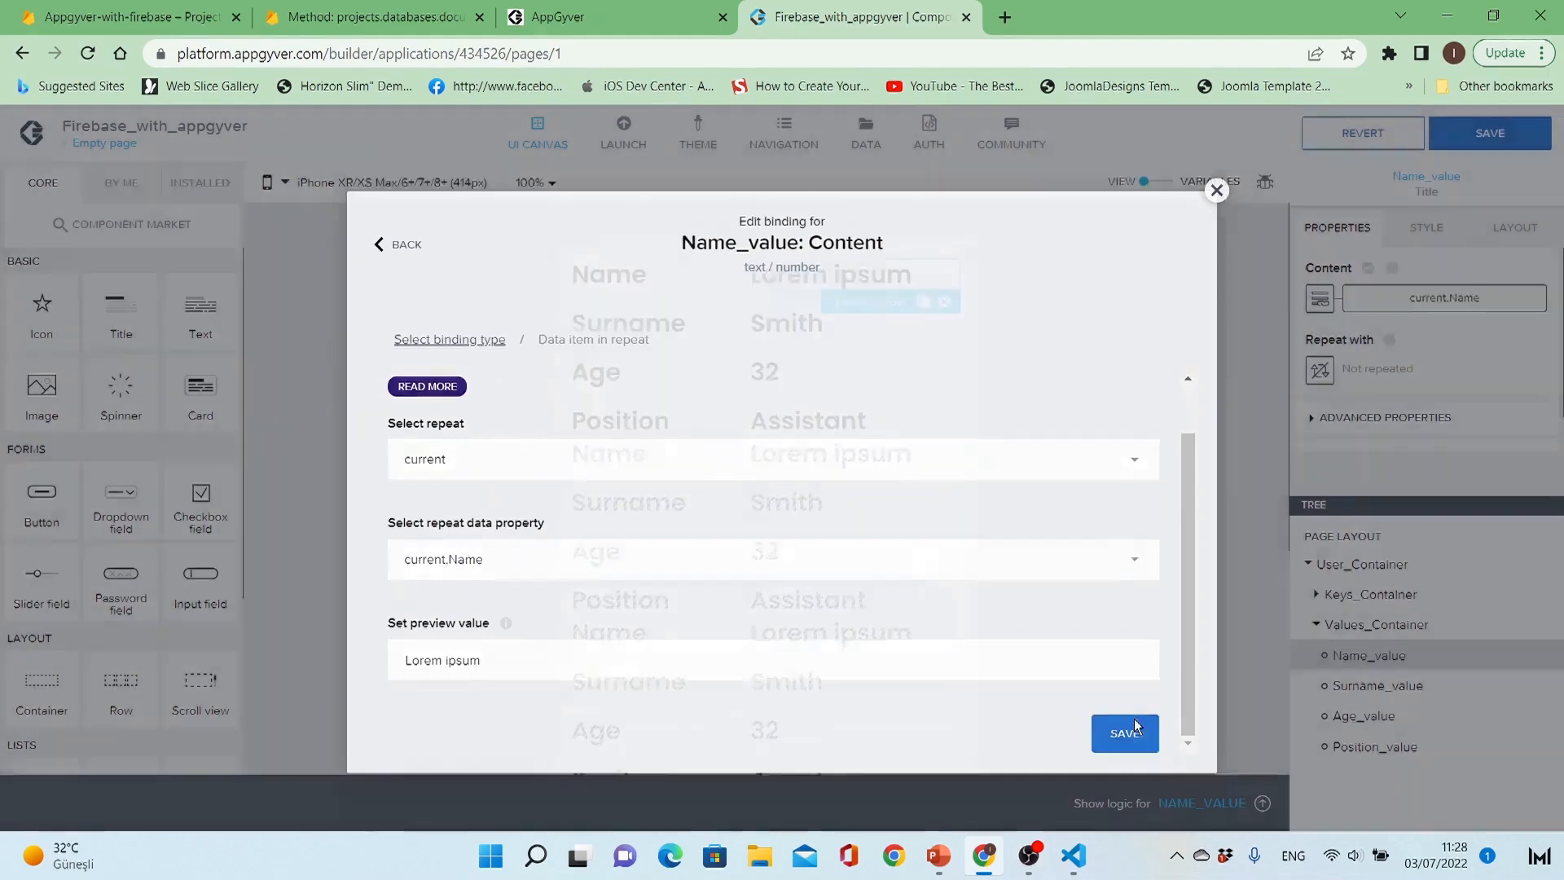
Step: Bind the Content of Surname_value to the repeated data item's current.Surname property
left_click(1376, 686)
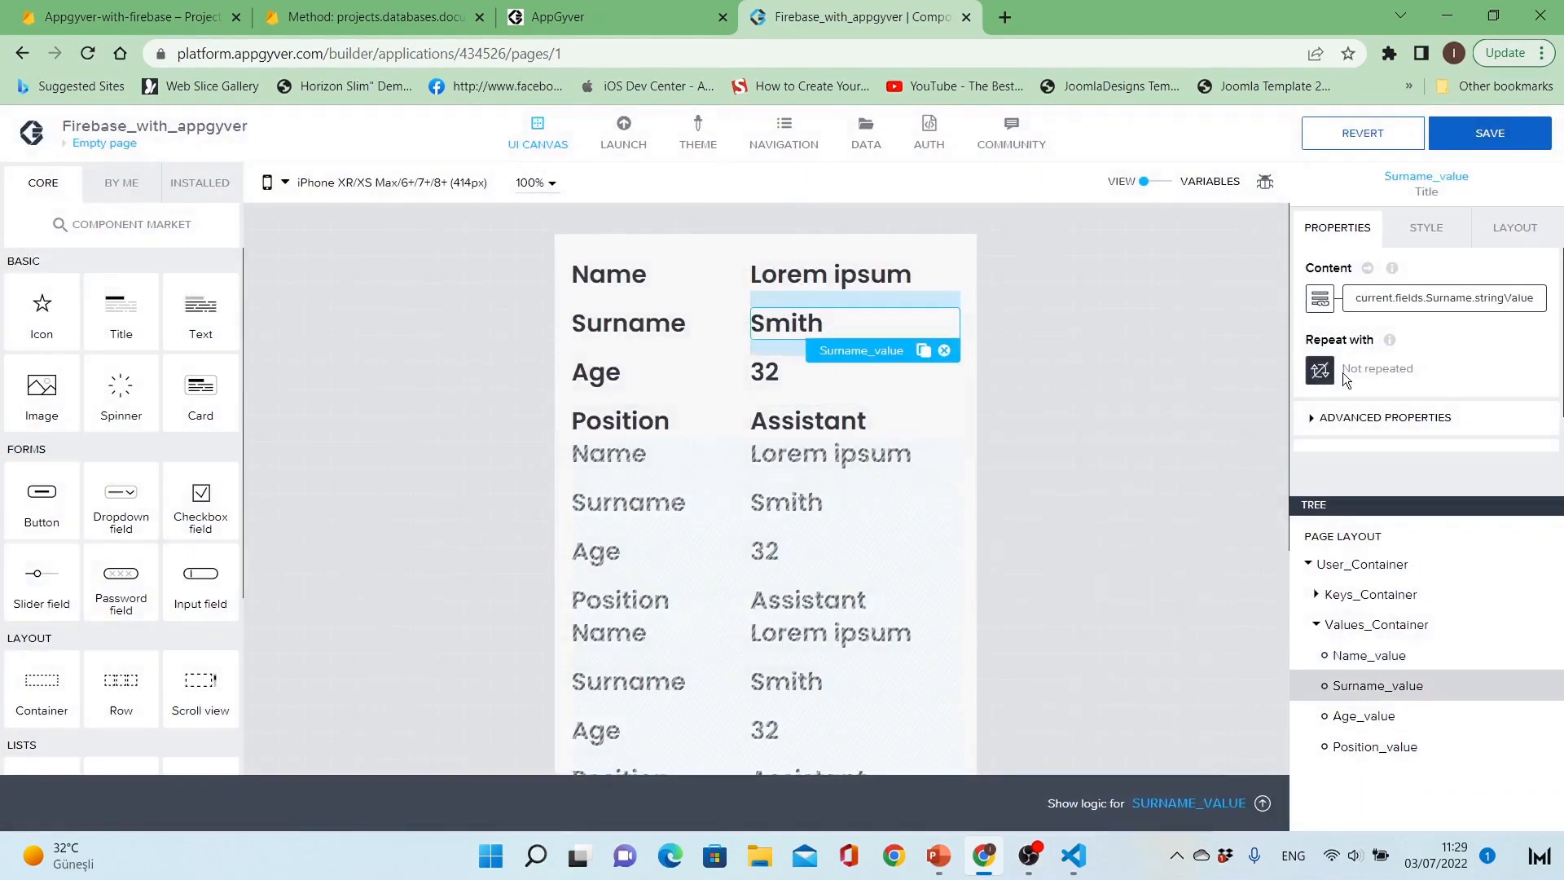
left_click(1320, 297)
left_click(794, 571)
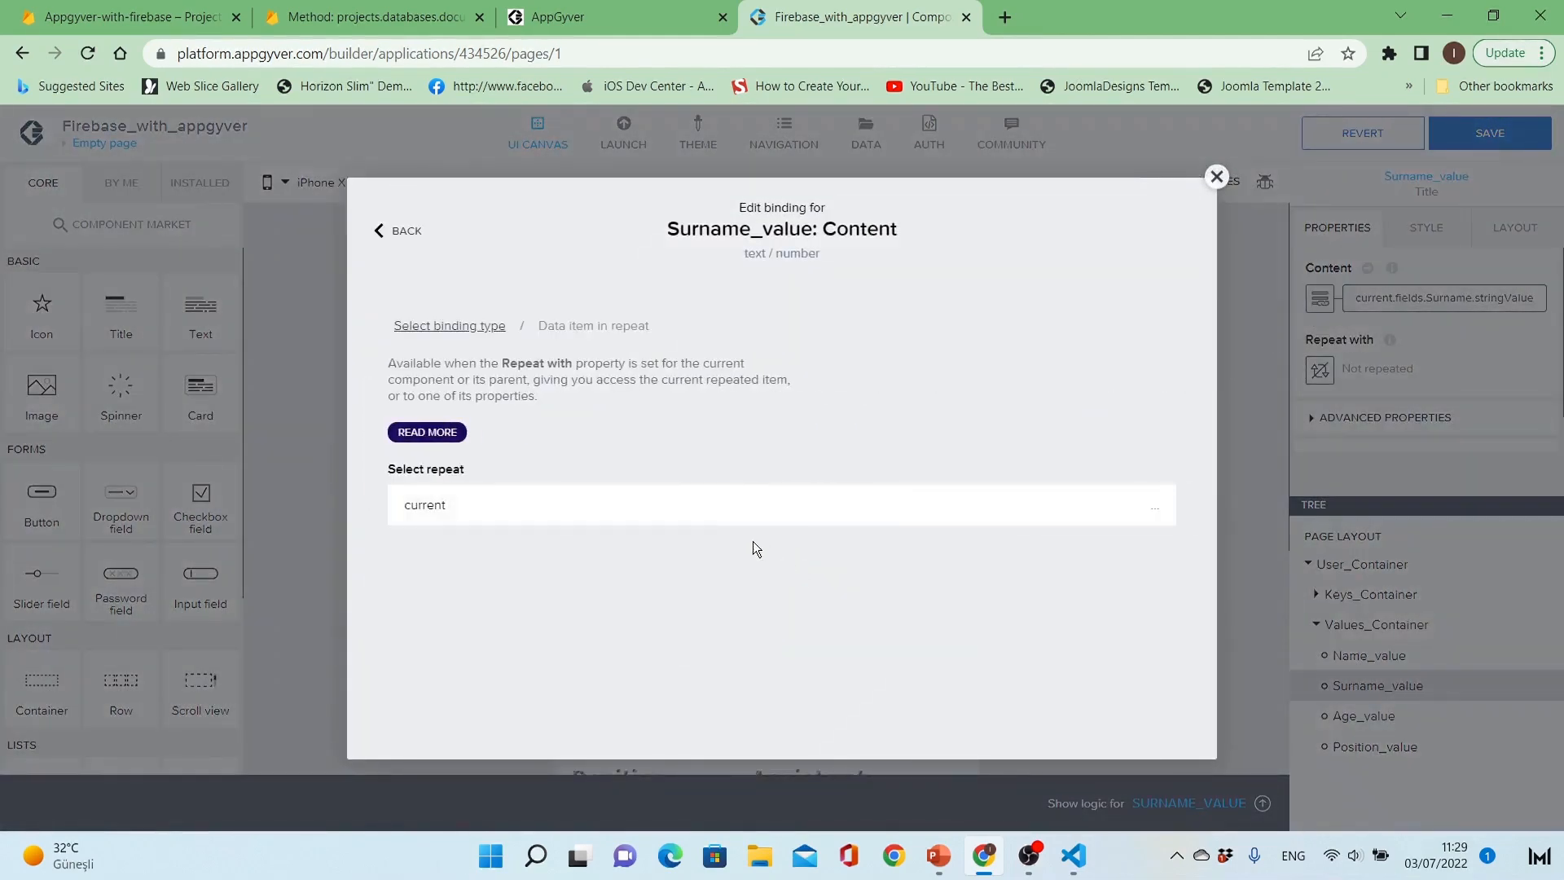
scroll(684, 640, "down", 2)
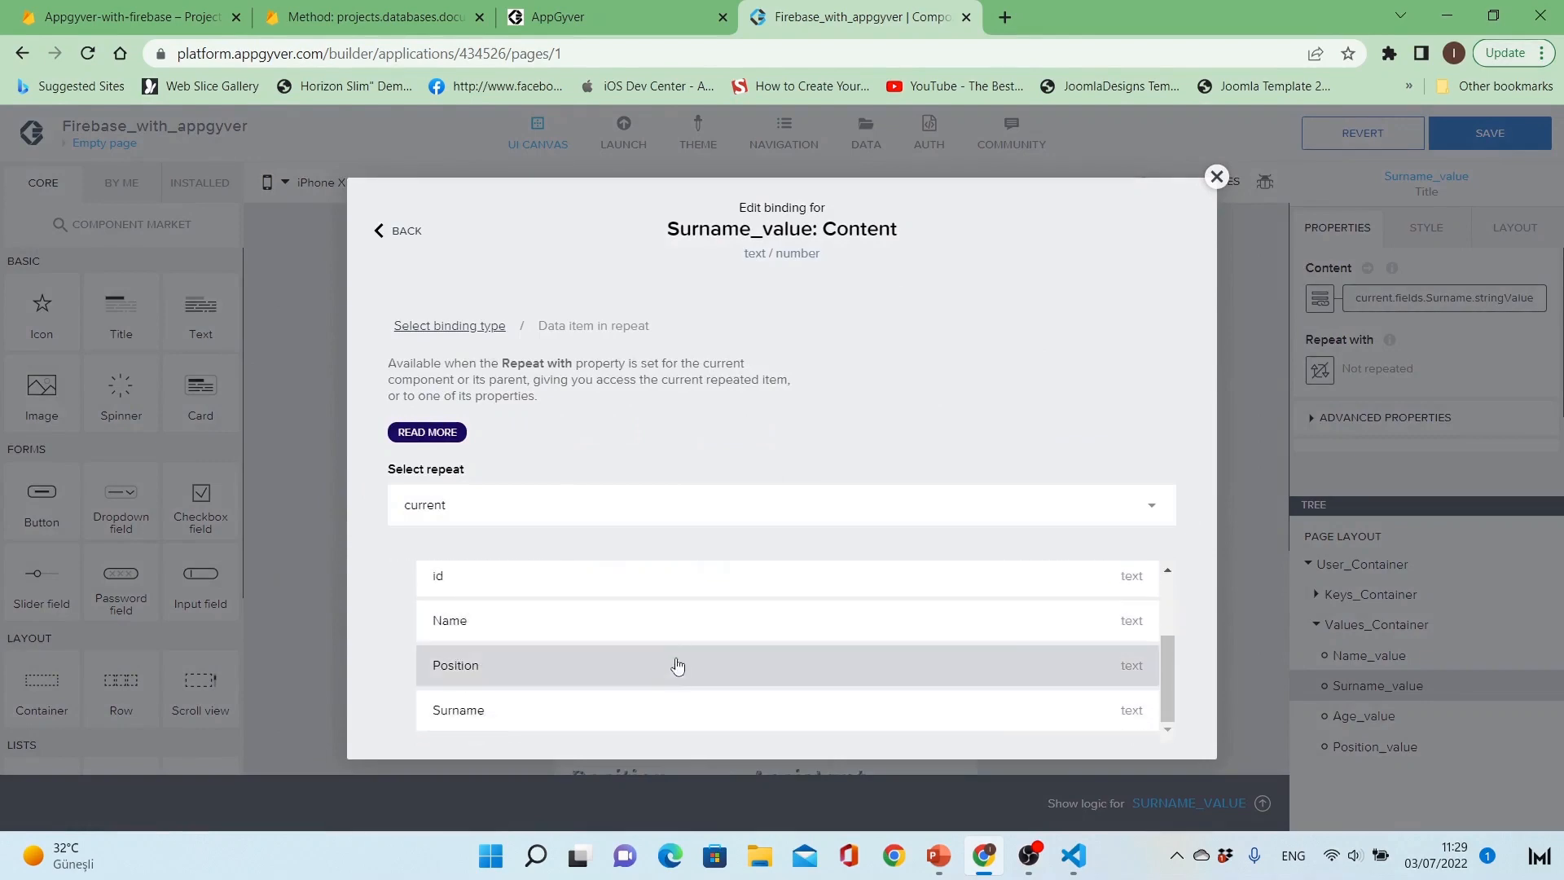
left_click(672, 709)
scroll(1009, 654, "down", 1)
left_click(1124, 724)
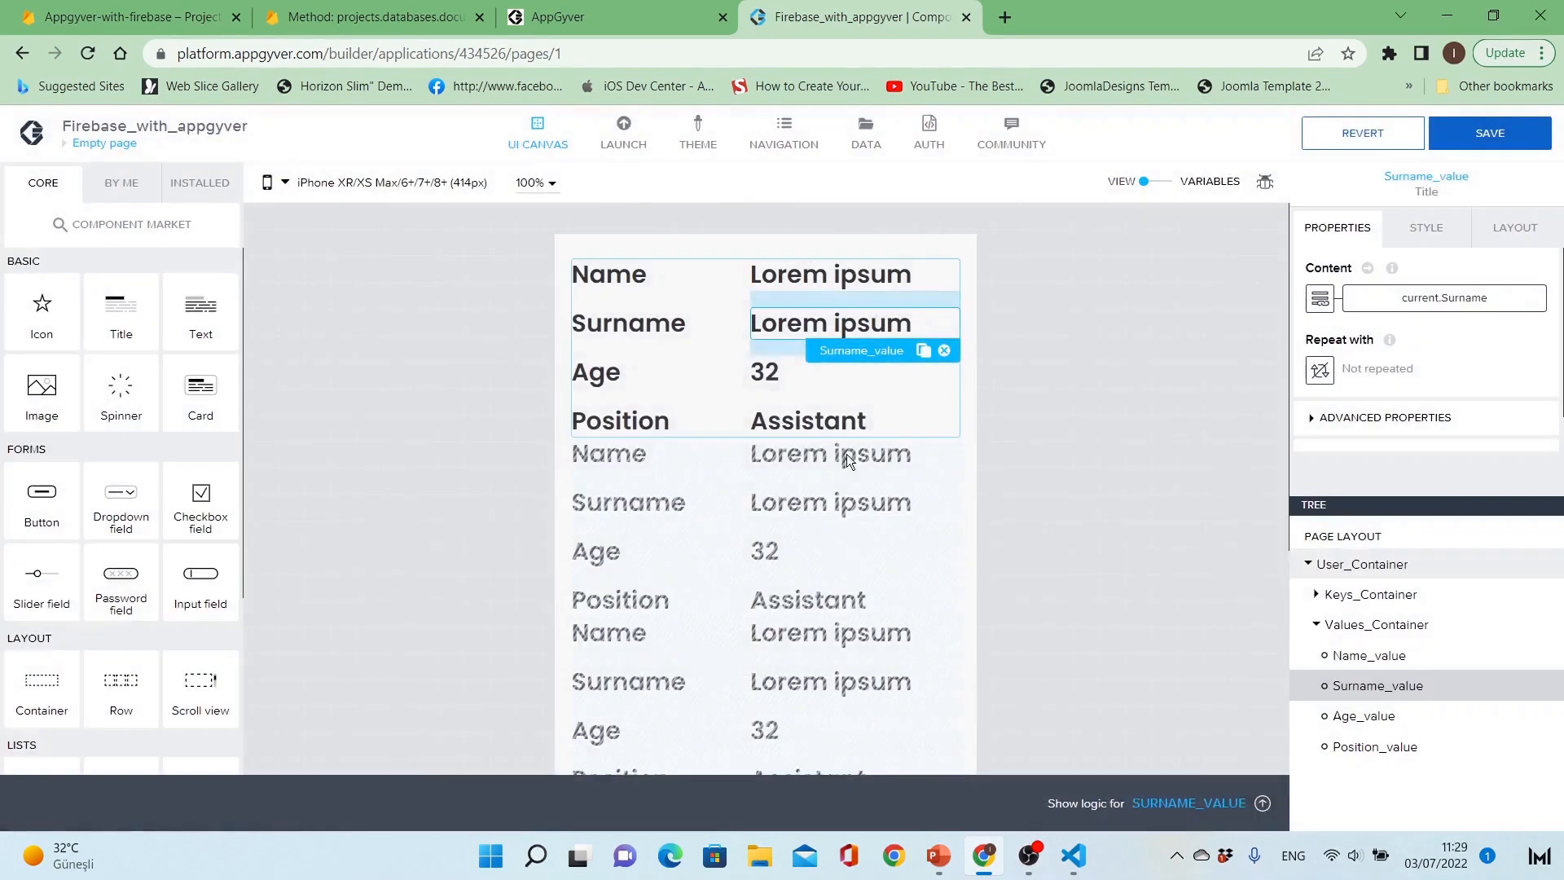
Step: Bind the Content of Age_value to the repeated data item's current.Age property
left_click(774, 373)
left_click(1320, 297)
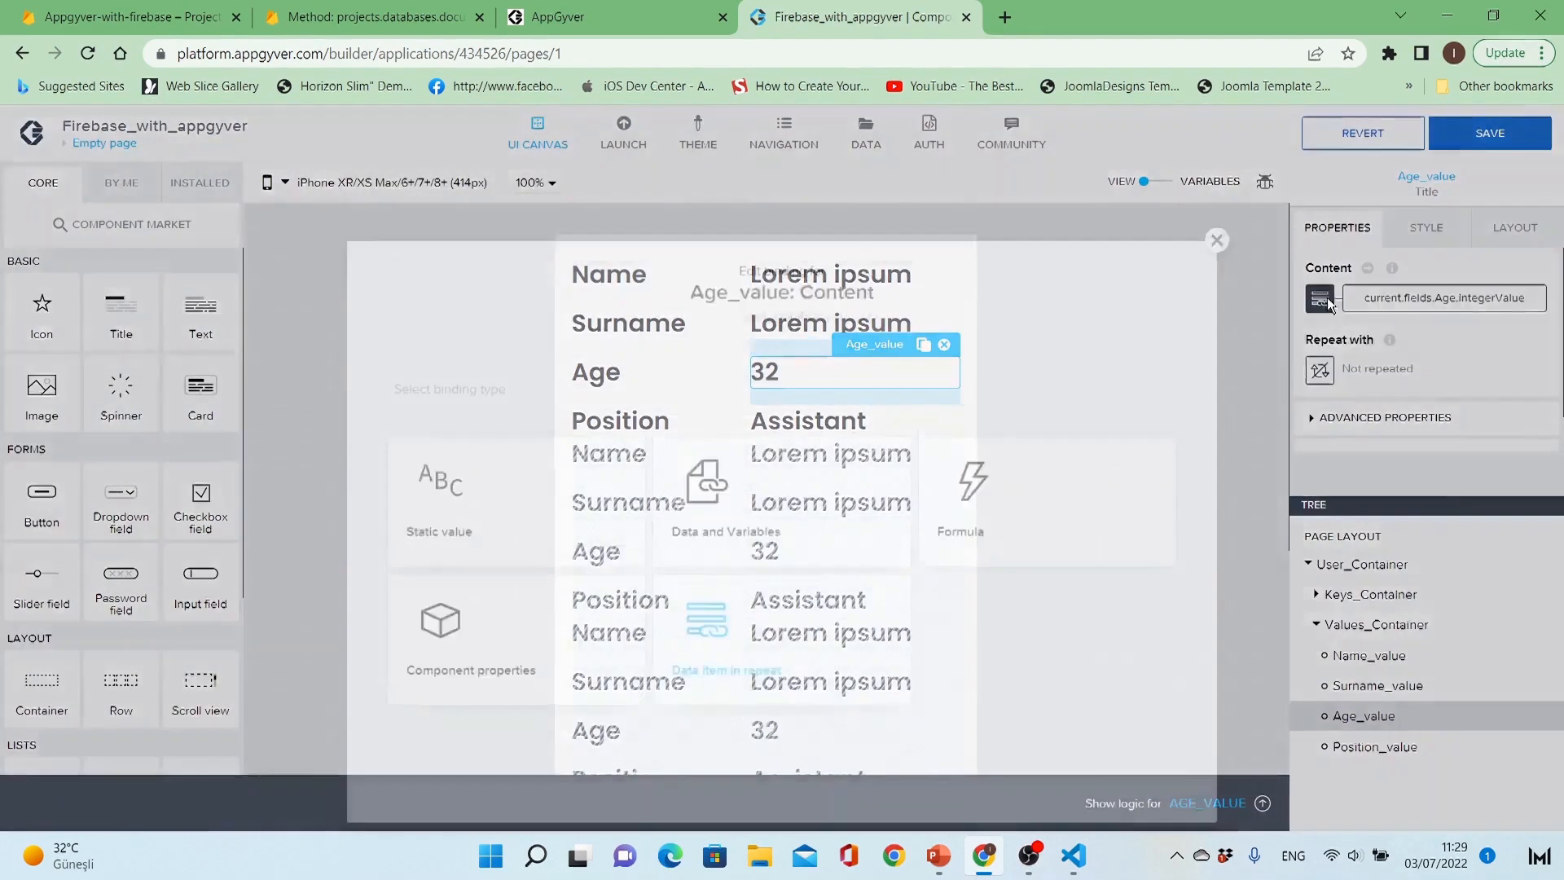
left_click(817, 570)
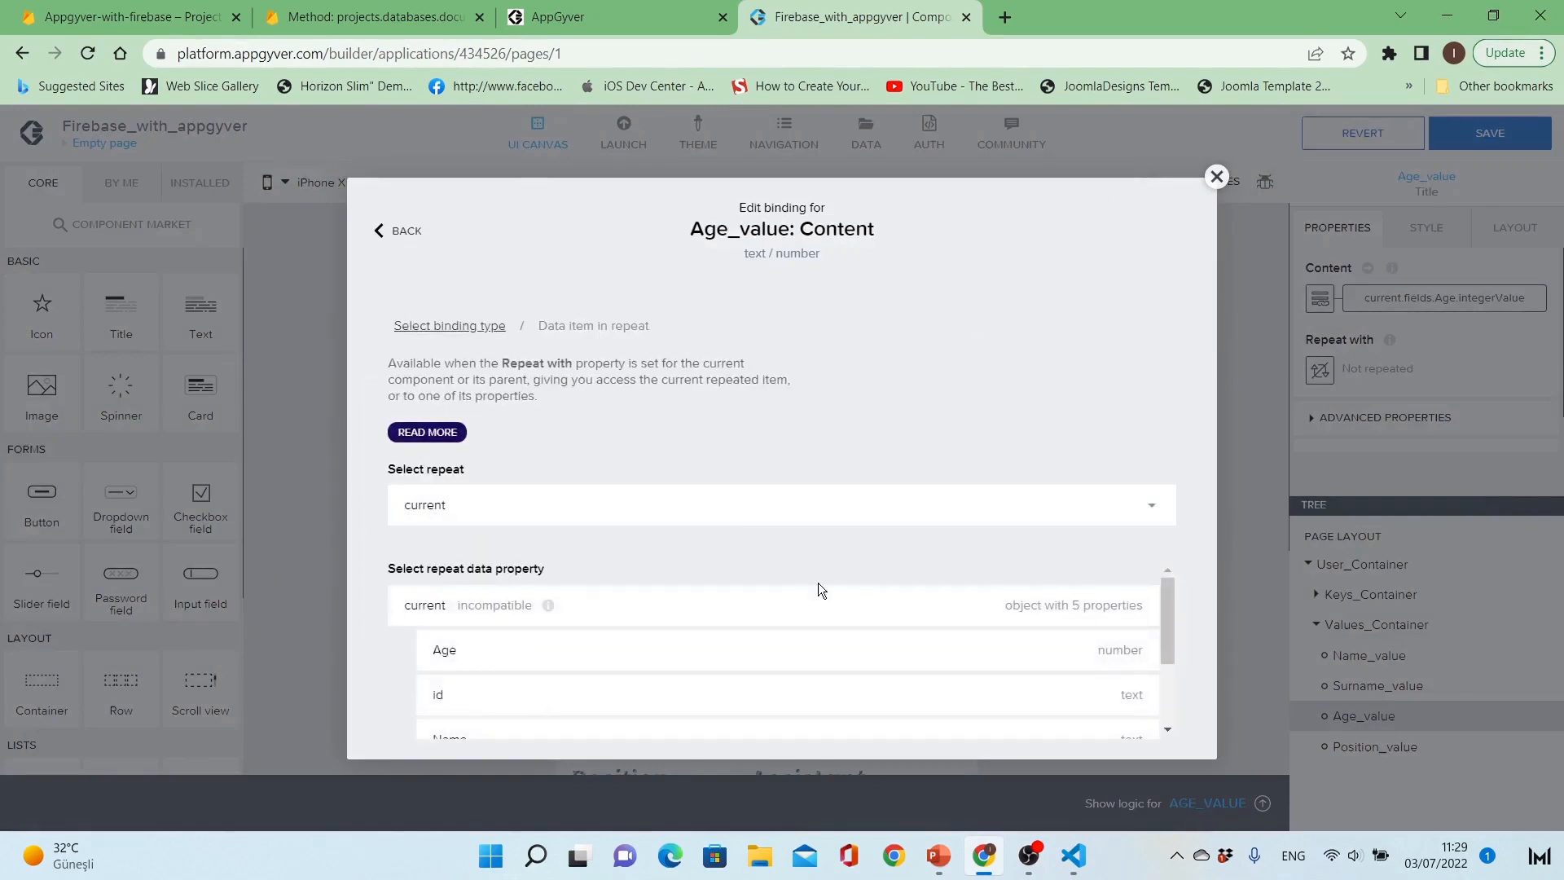
left_click(803, 652)
scroll(980, 643, "down", 1)
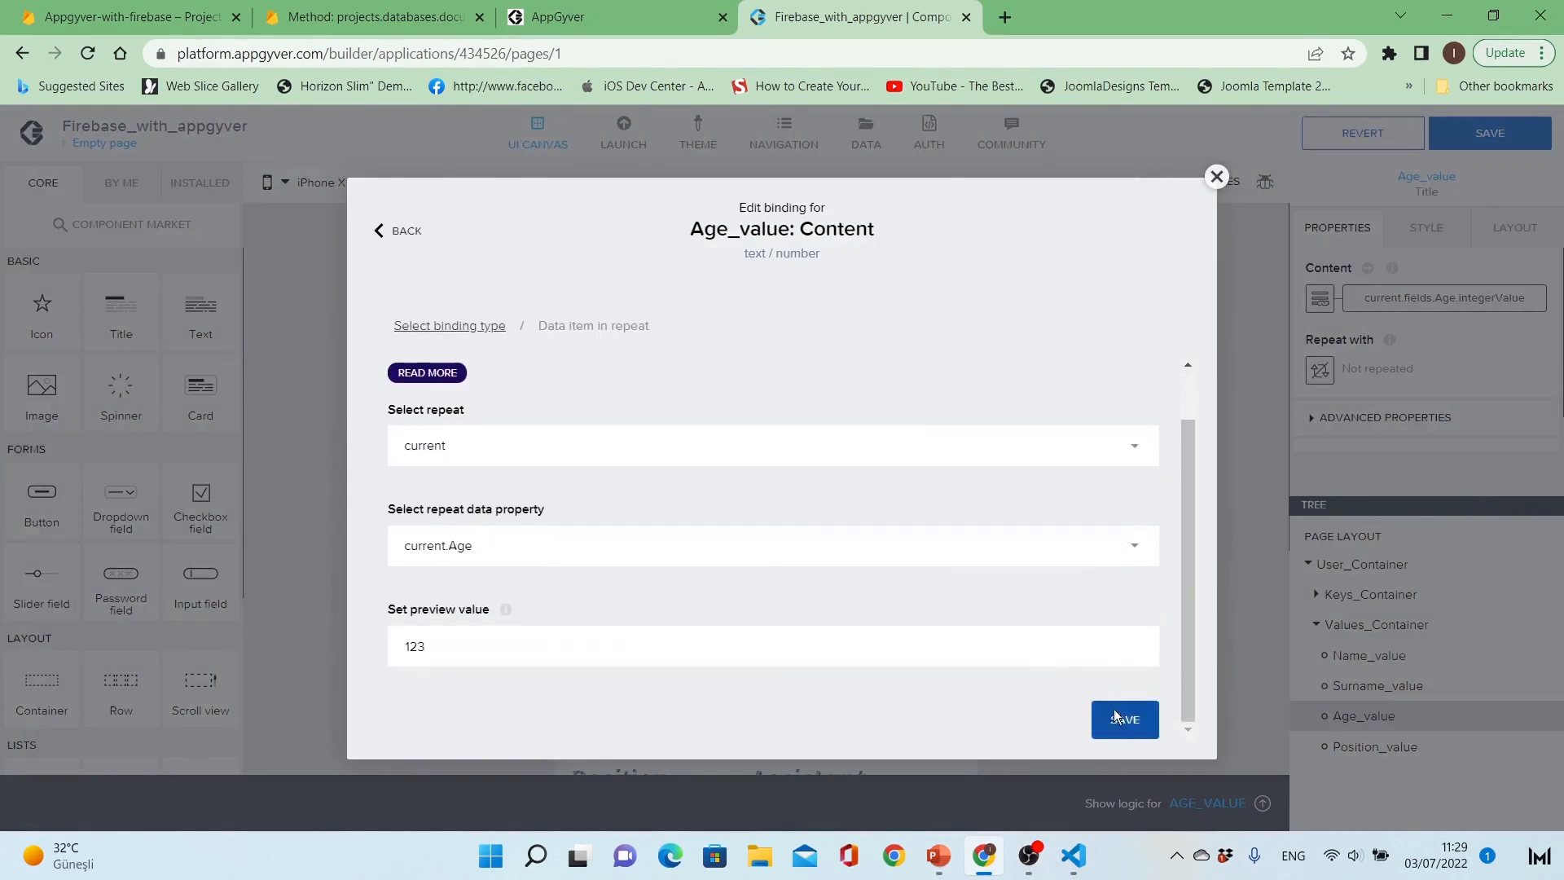
left_click(1114, 716)
Step: Bind the Content of Position_value to the repeated data item's current.Position property and save the app
left_click(825, 419)
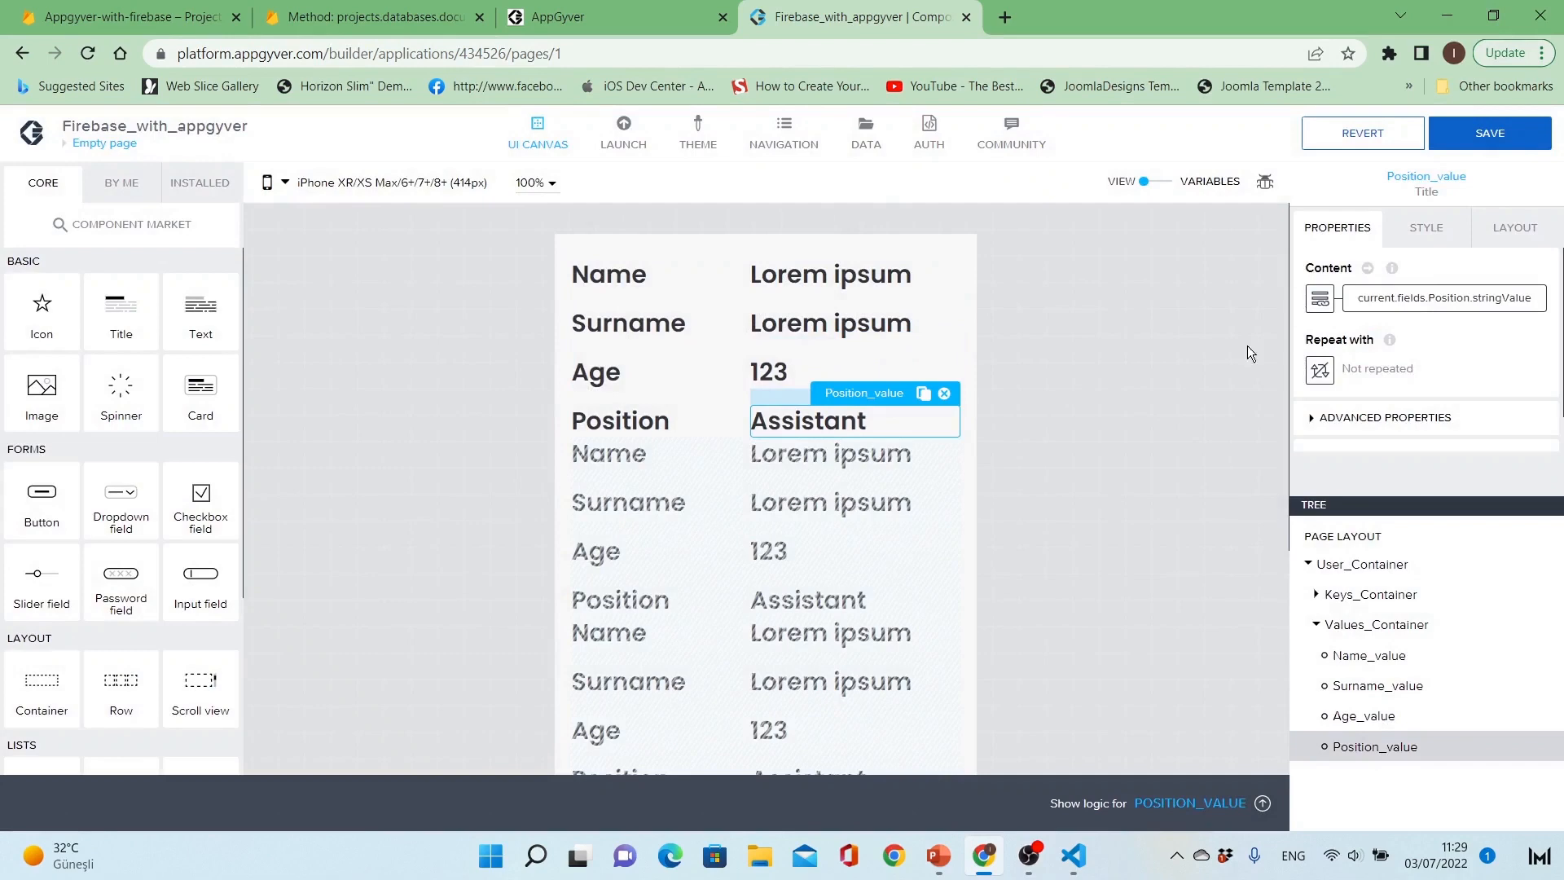
left_click(1328, 308)
left_click(834, 551)
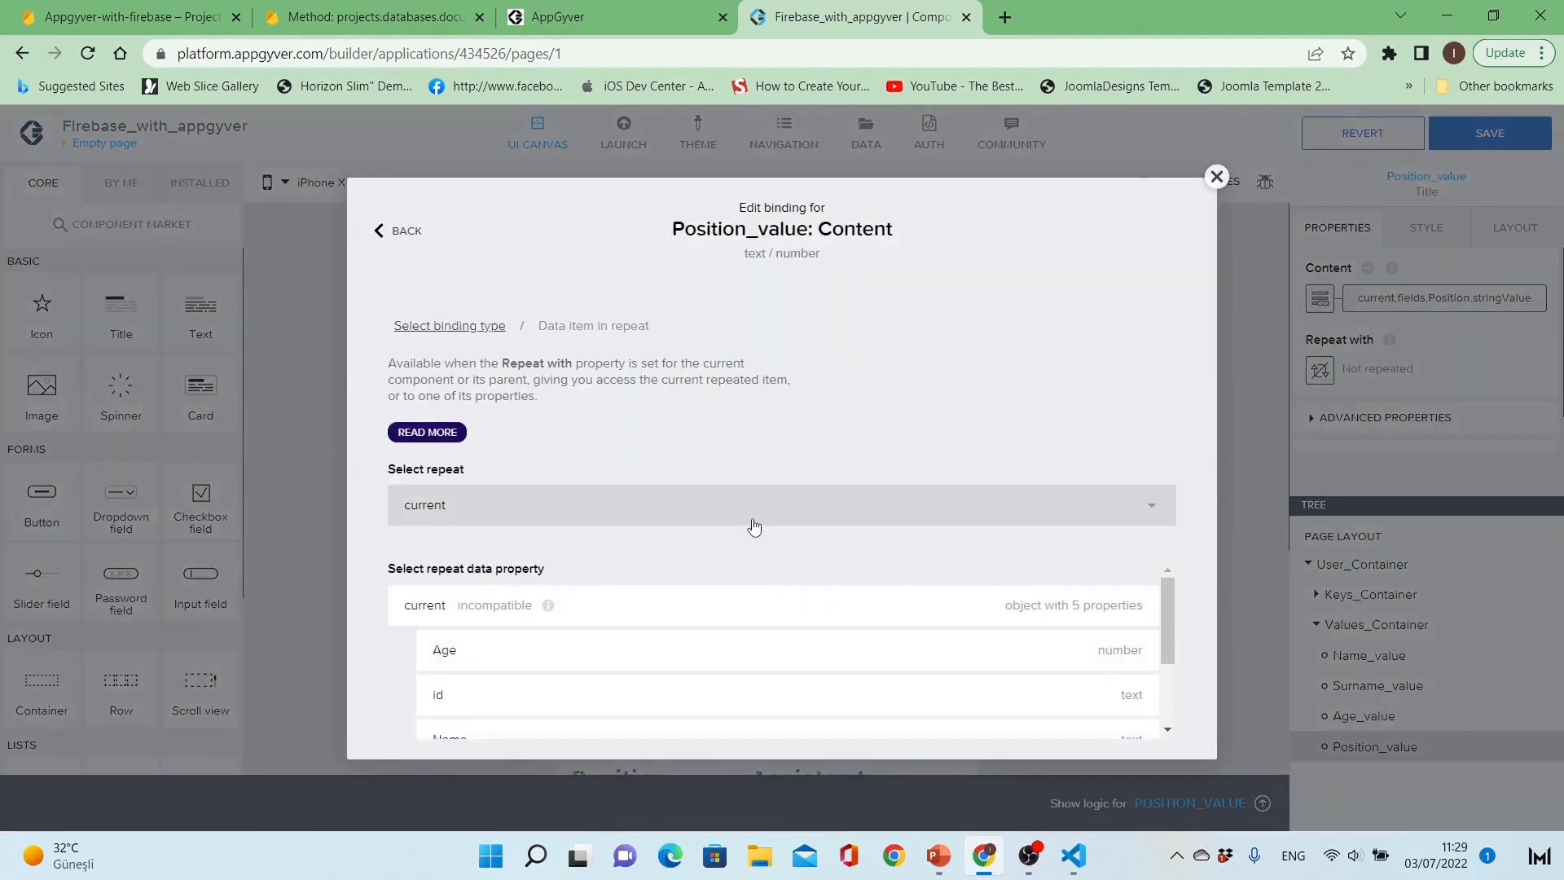
scroll(740, 637, "down", 2)
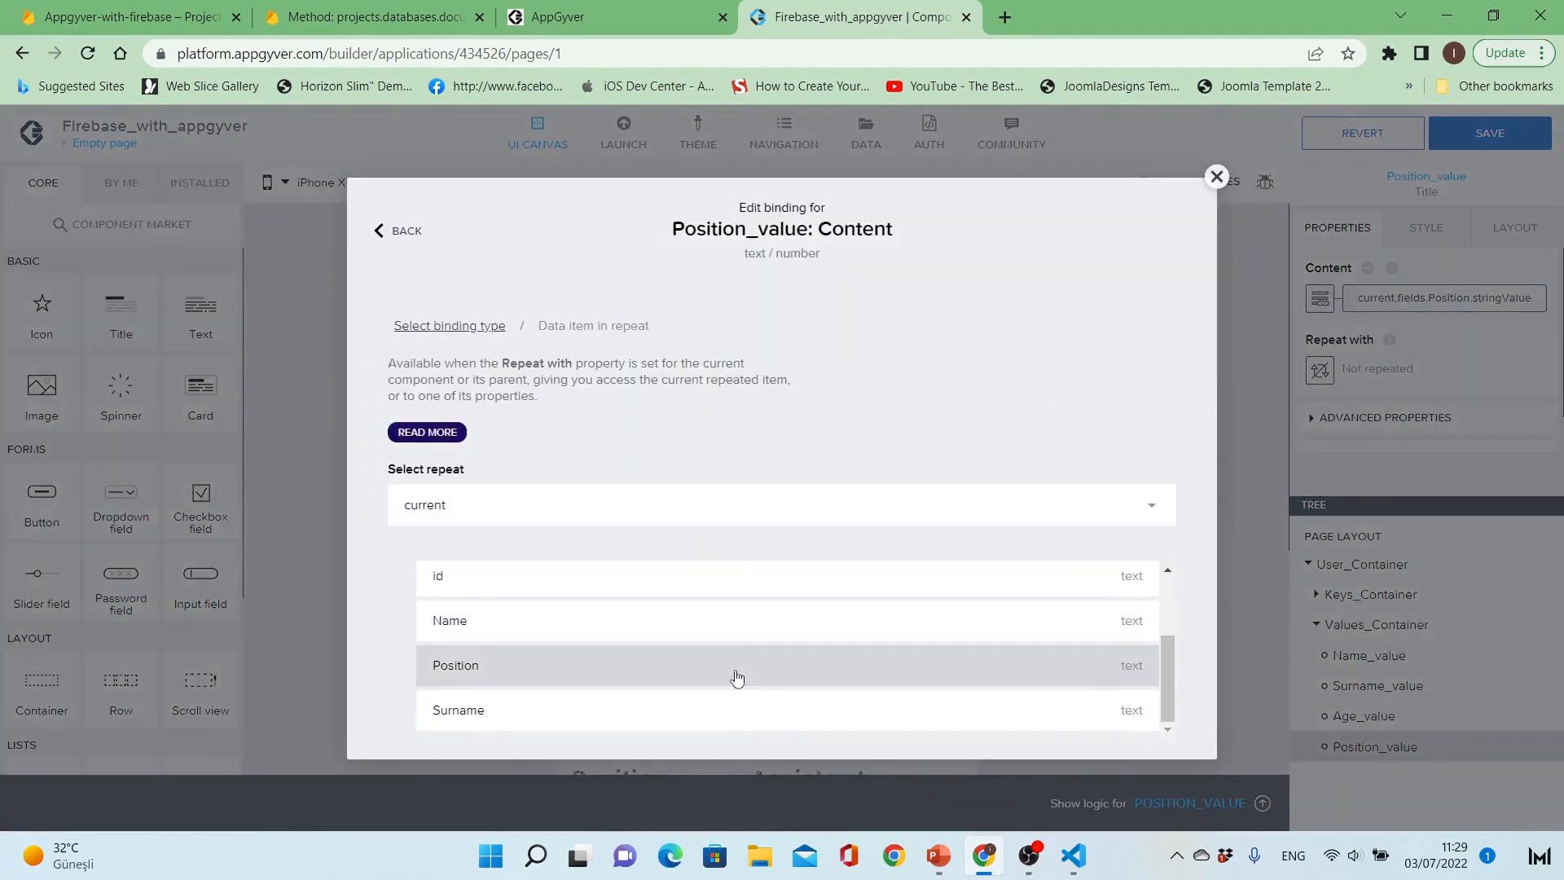
left_click(737, 678)
scroll(1059, 684, "down", 2)
left_click(1116, 718)
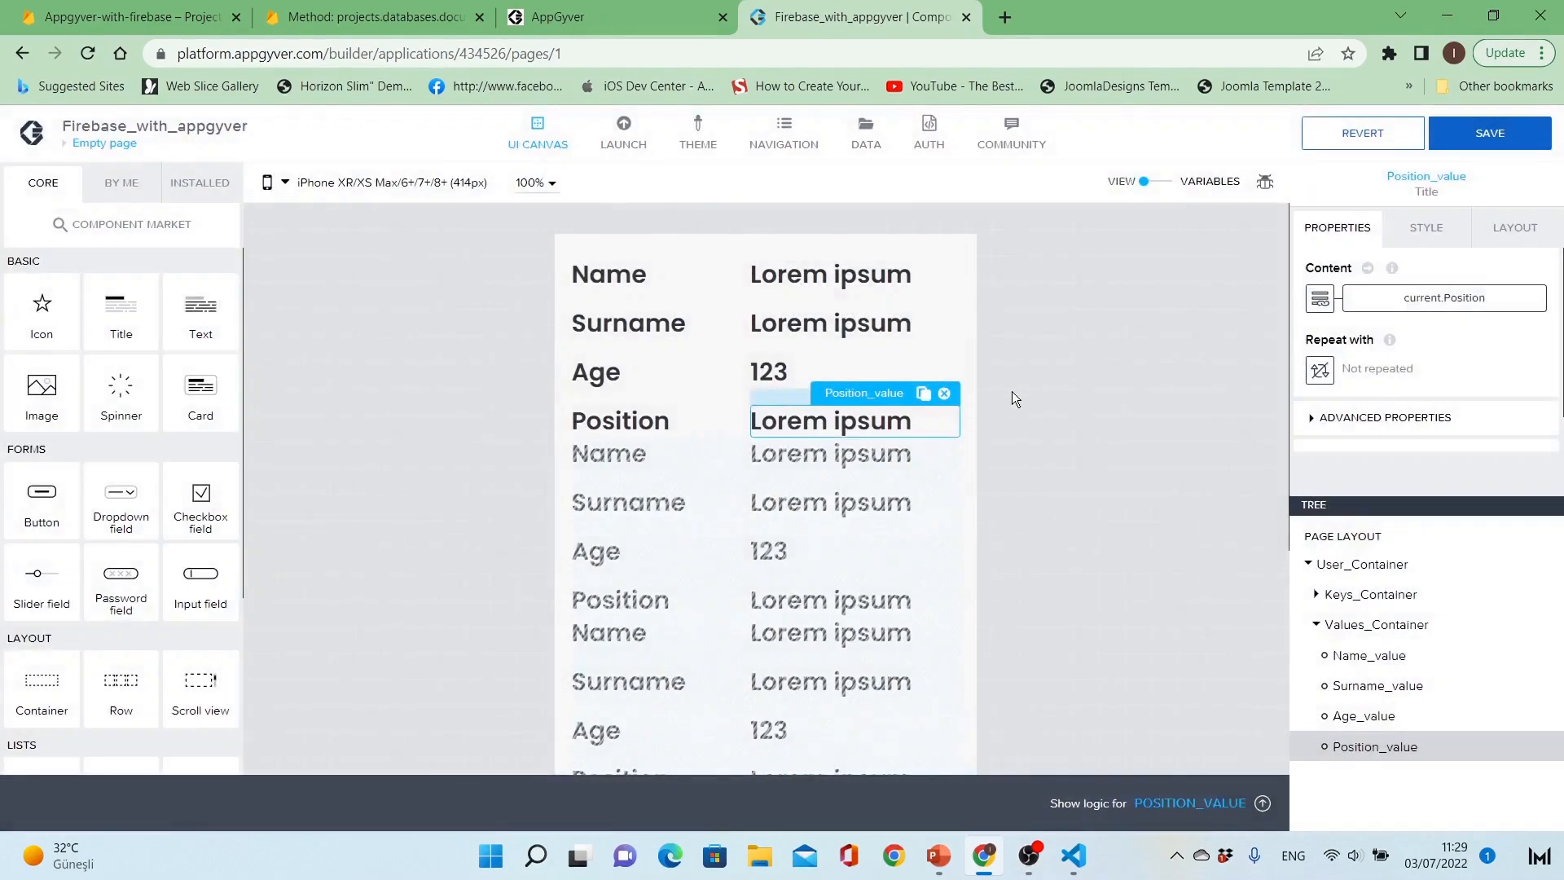
left_click(1044, 417)
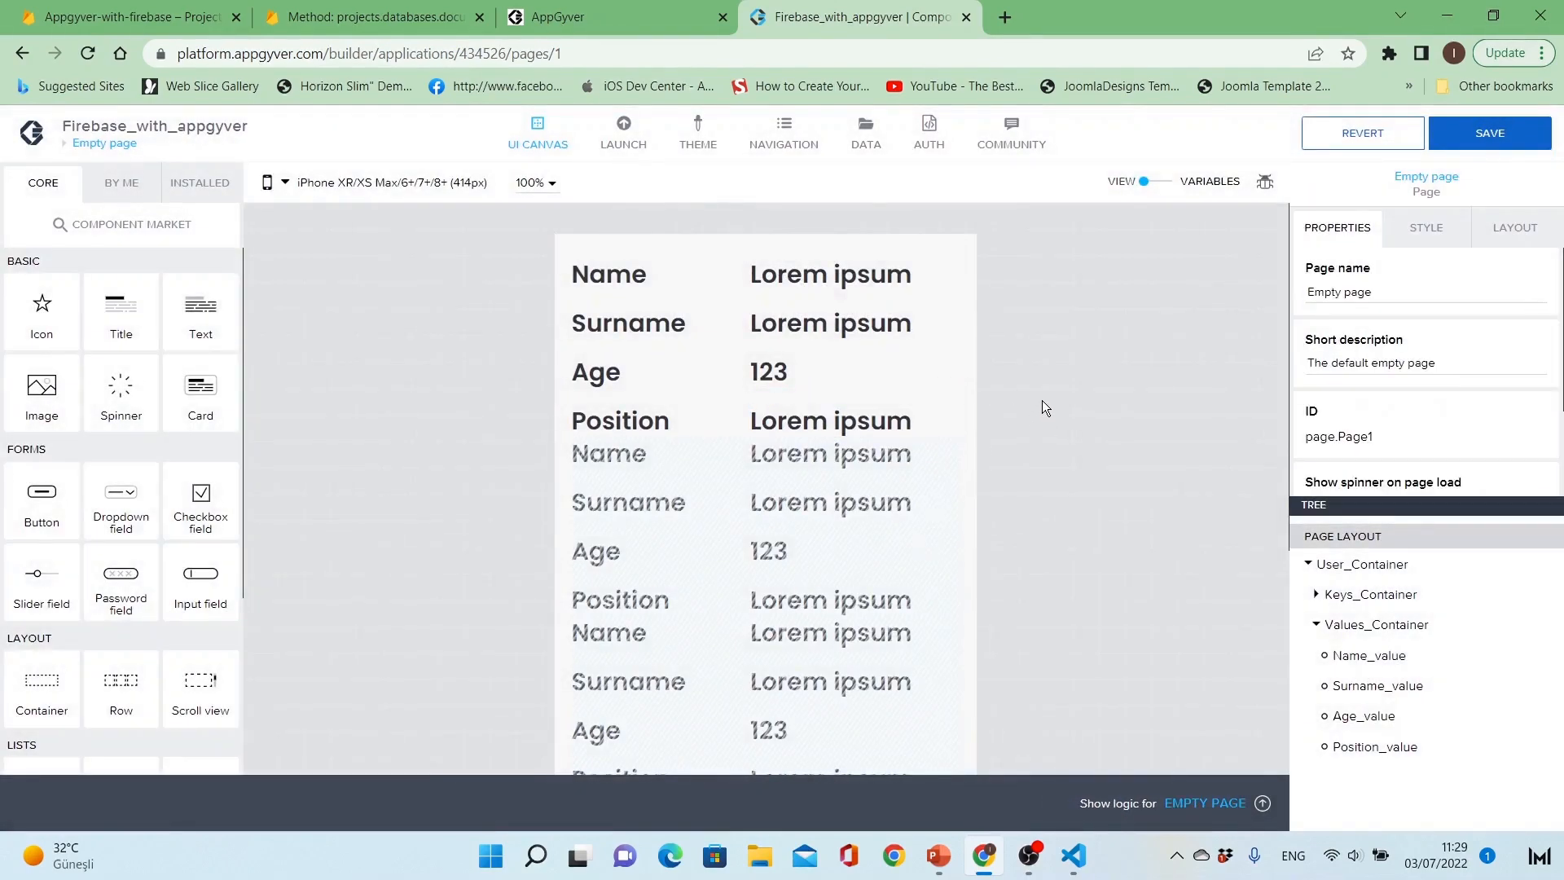
left_click(1490, 133)
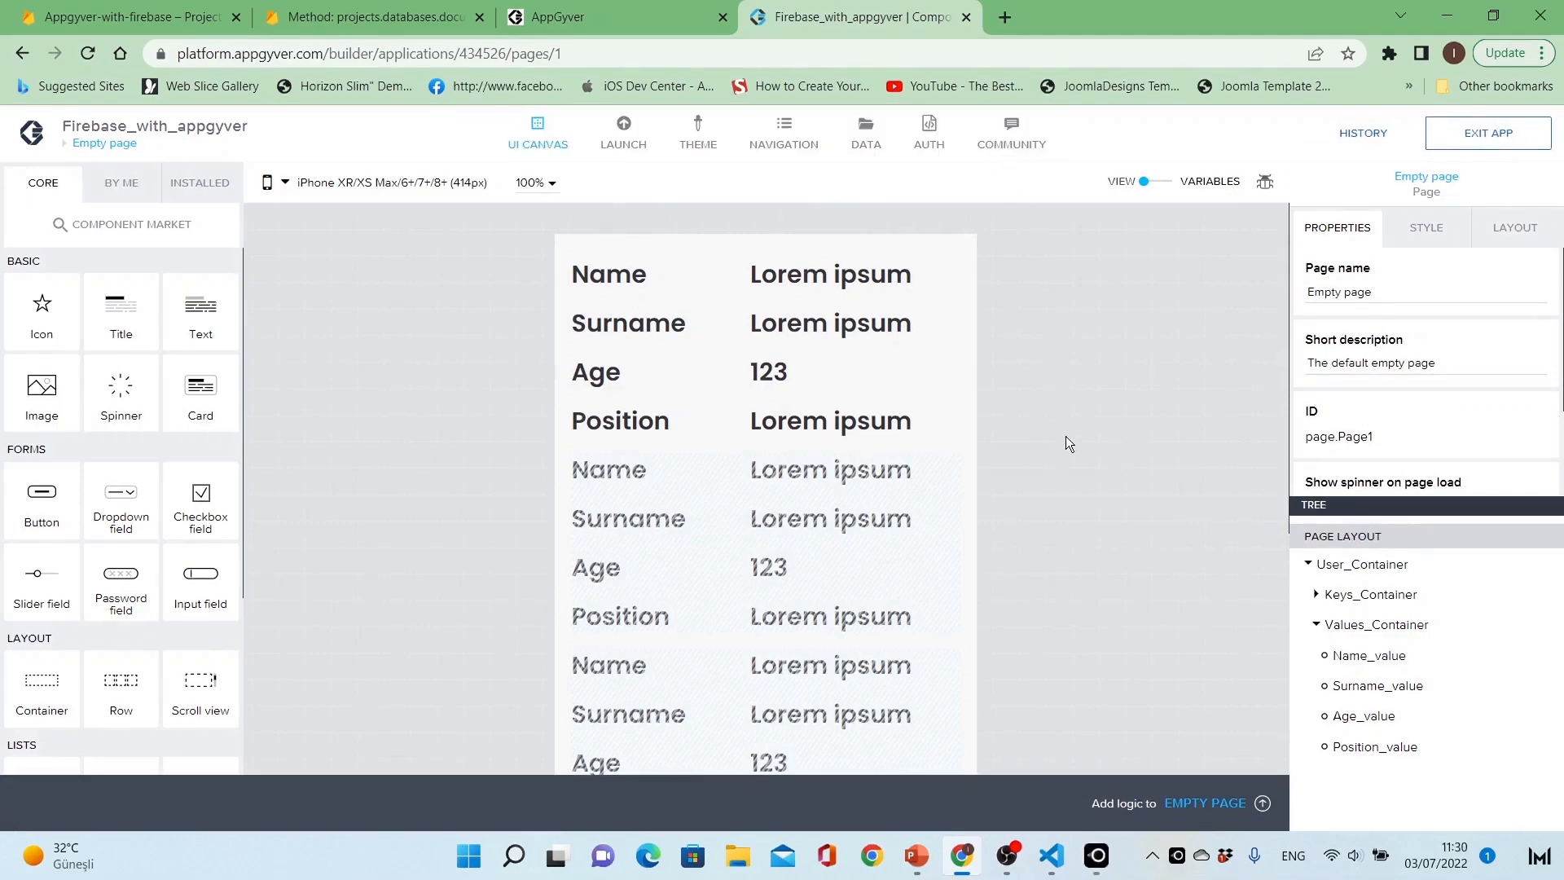
Step: Switch to LetsView and check the repeated user records on the mirrored phone's Empty page
left_click(1099, 853)
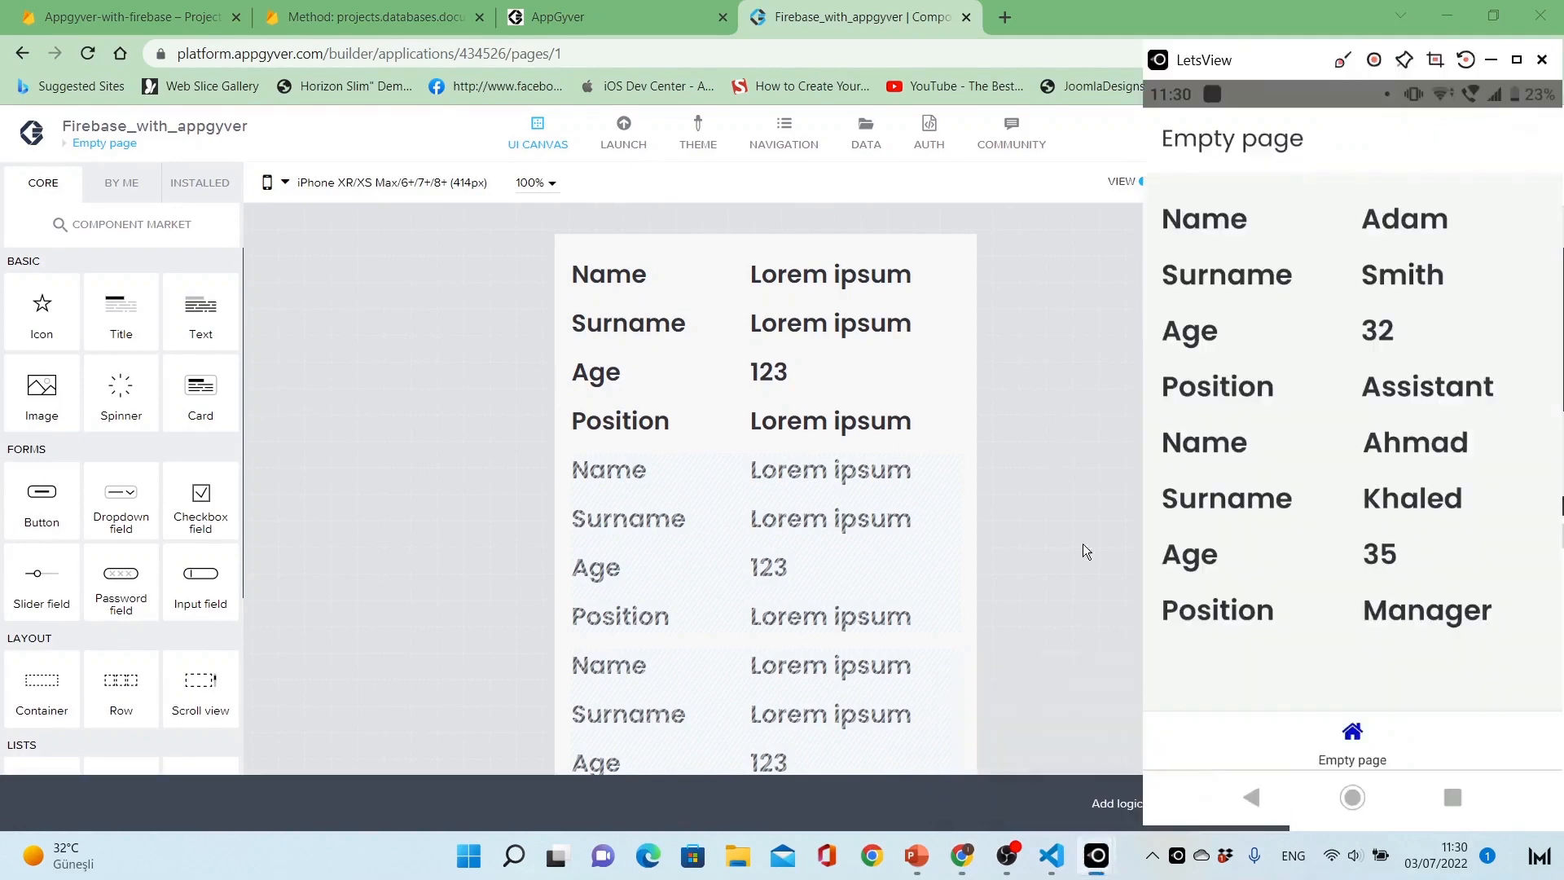
left_click(1040, 491)
left_click(1181, 802)
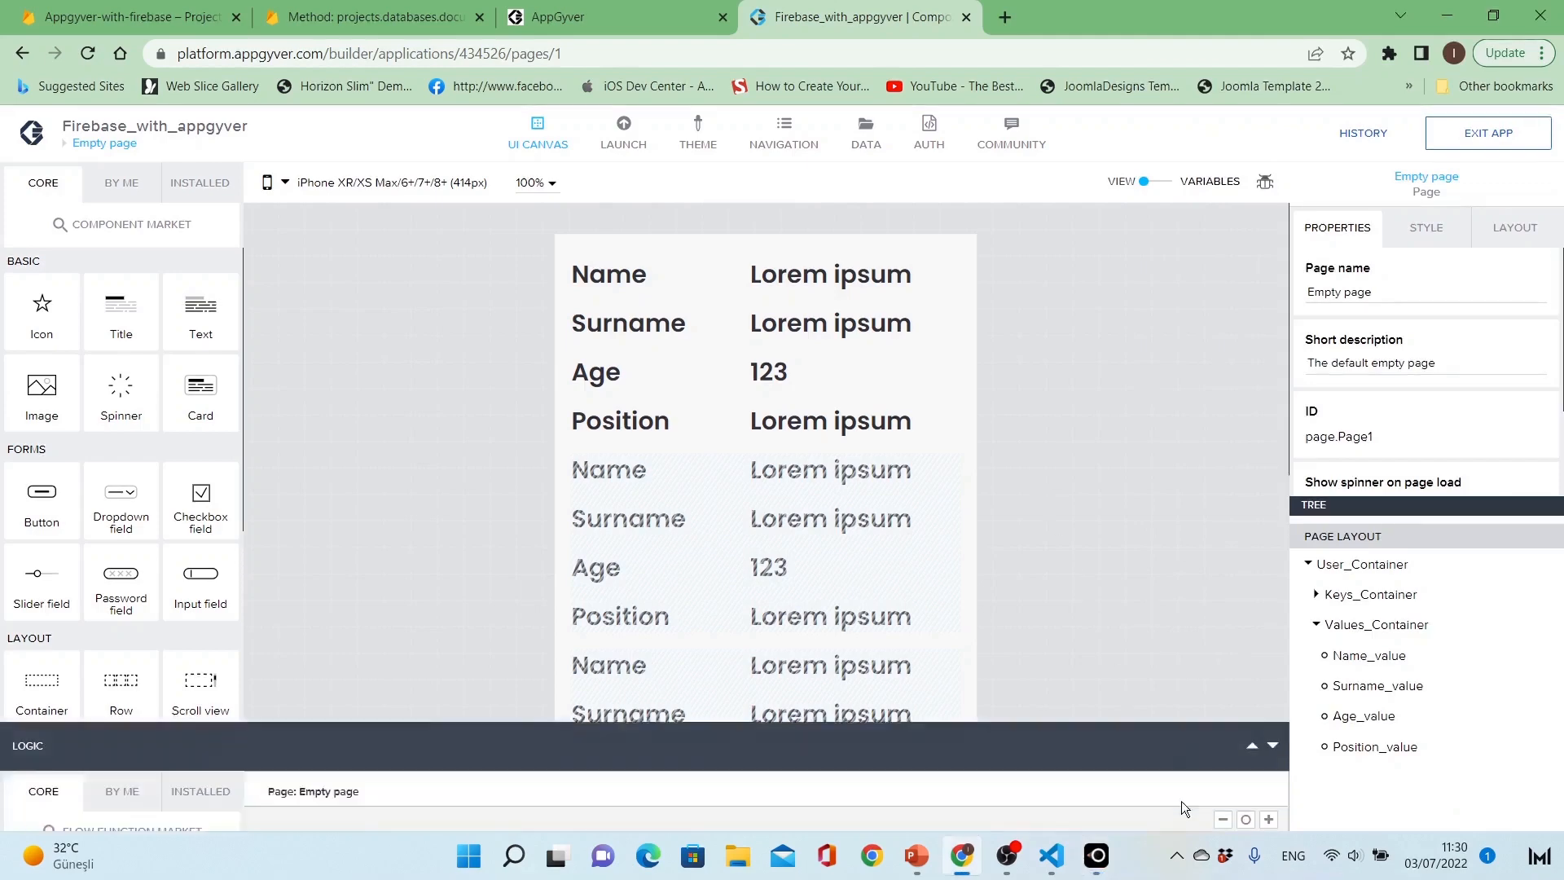
left_click_drag(824, 546, 829, 707)
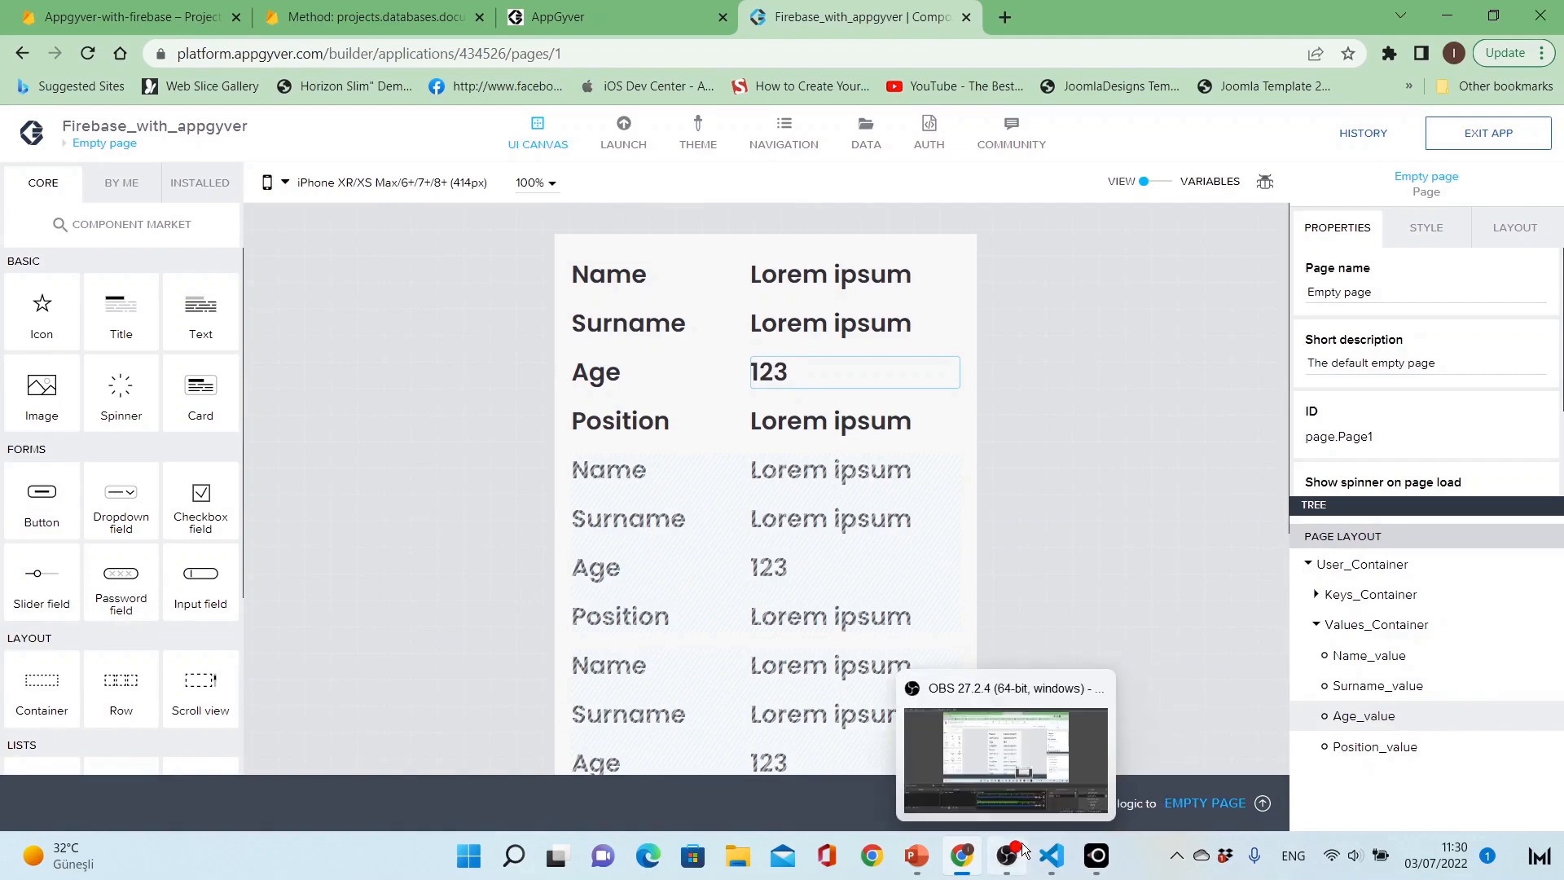
left_click(1097, 856)
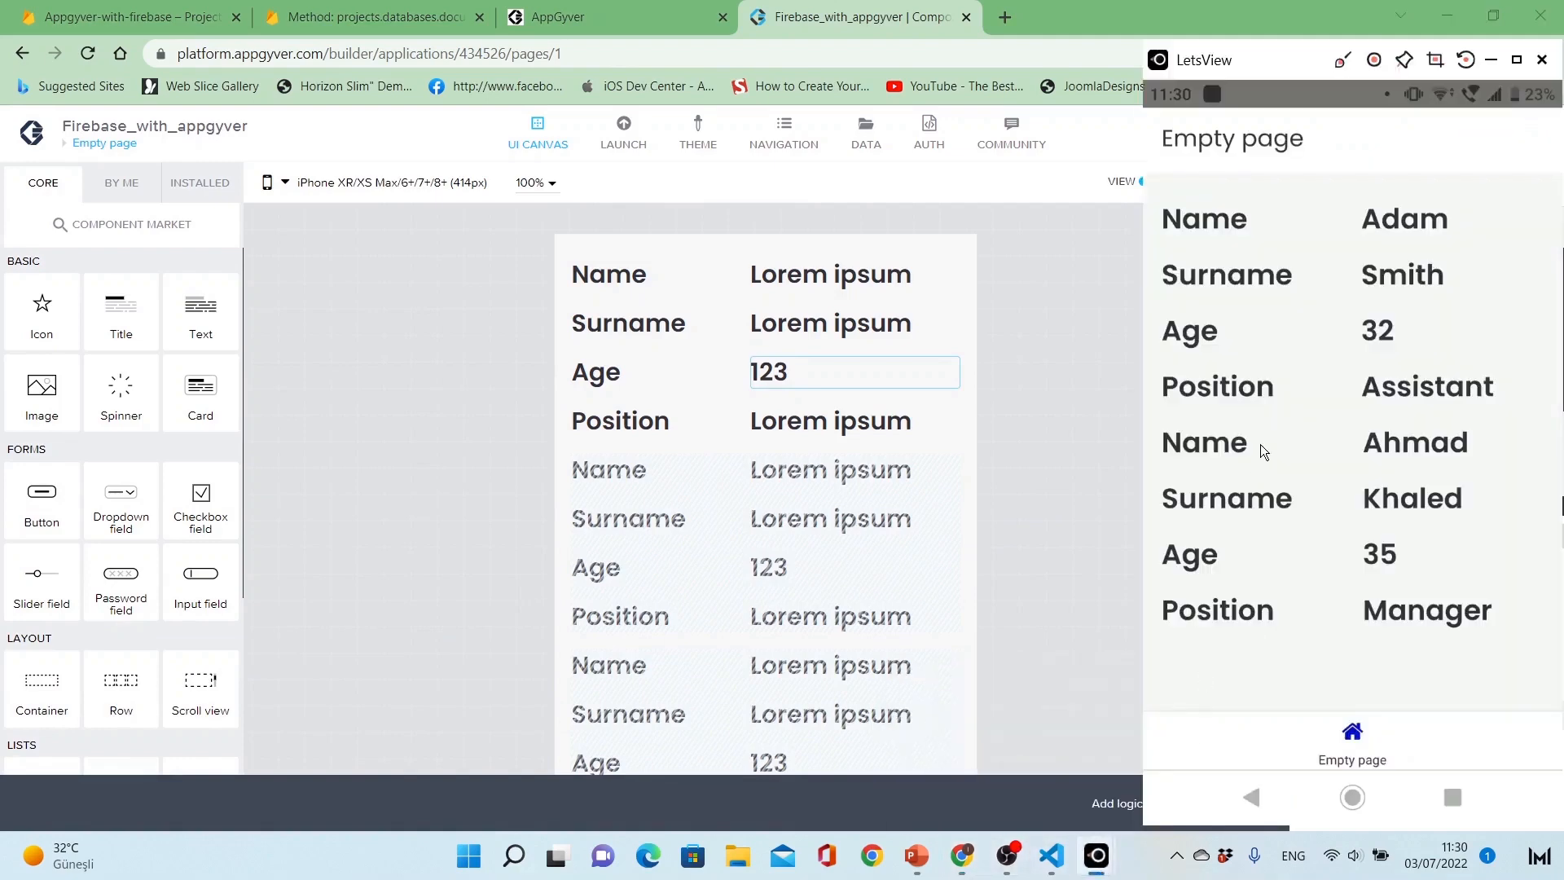
left_click(1108, 495)
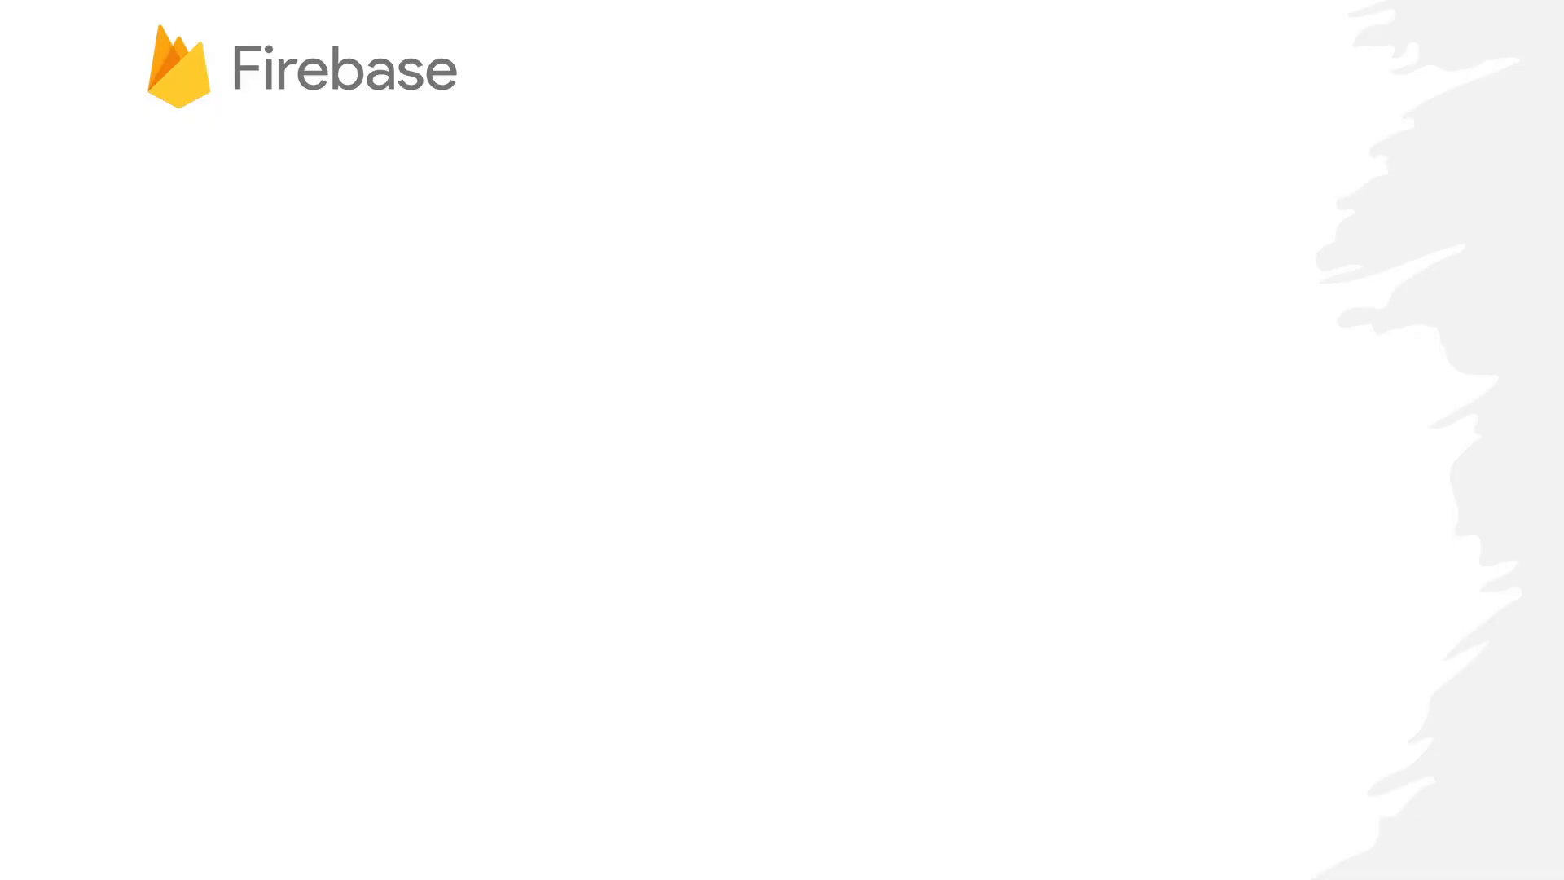